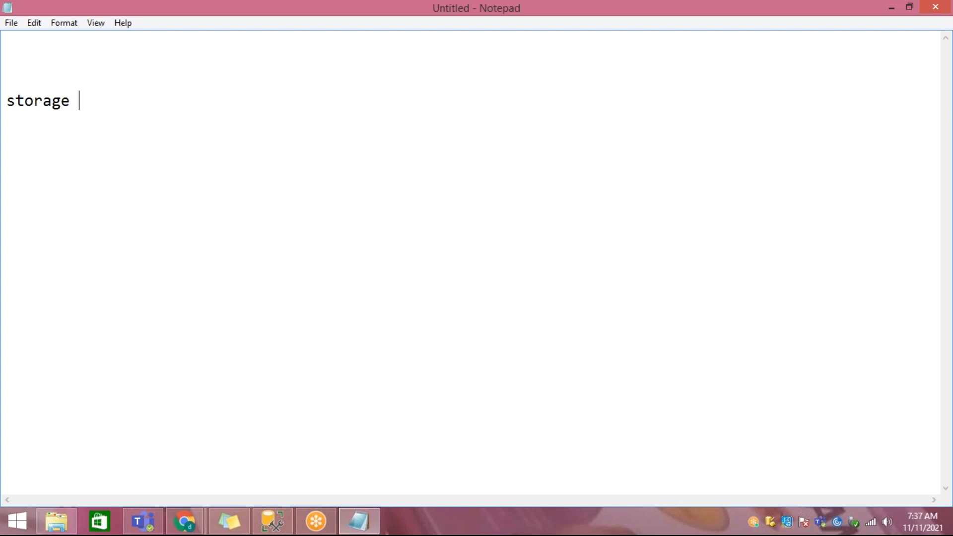
Step: Complete the heading as "storage repositories" and add the line "Azure Storage account" below it, separated by a blank line
{"action": "type", "text": "to"}
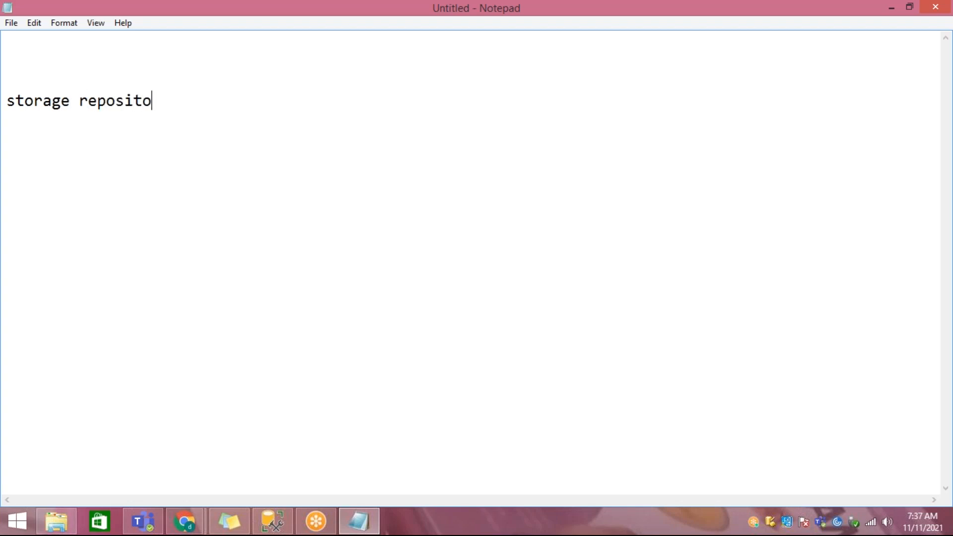
{"action": "type", "text": "ries  Azure Storage account"}
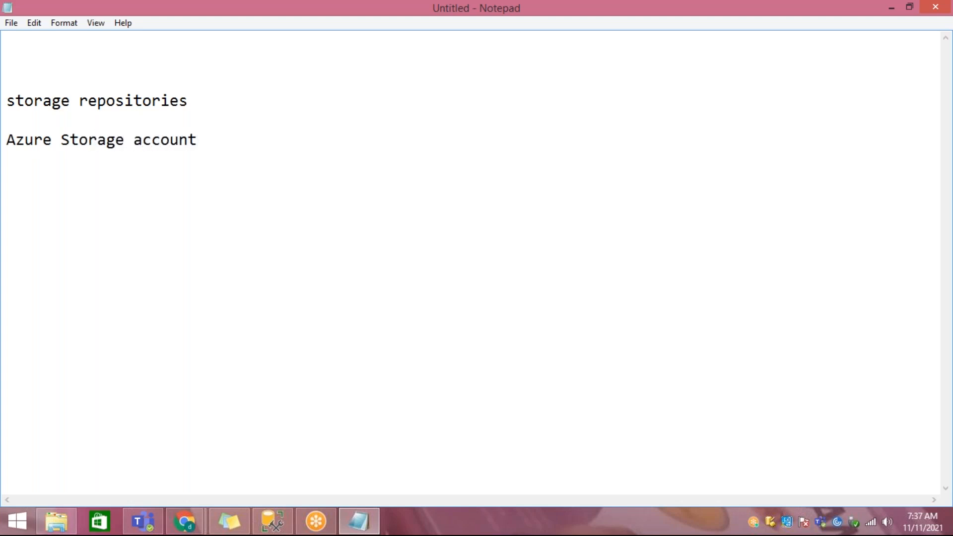
{"action": "left_click", "coordinate": [873, 95]}
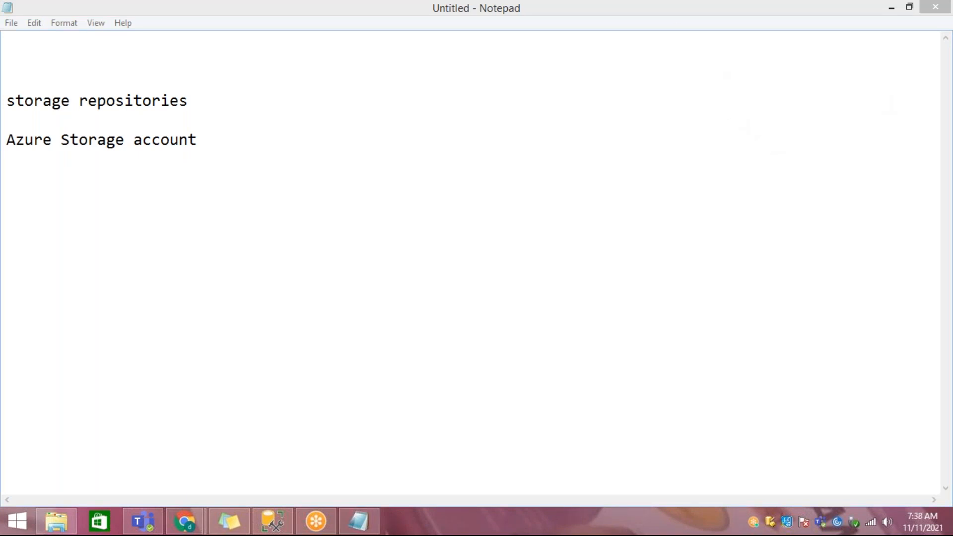
Step: Add the line "azure data lake store gen1/gen2" below "Azure Storage account", separated by a blank line
{"action": "left_click", "coordinate": [277, 142]}
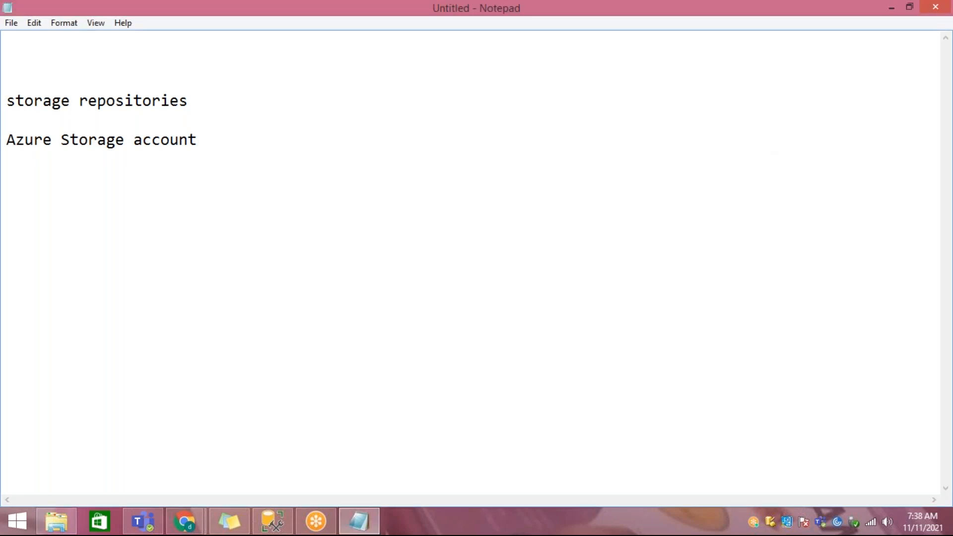
{"action": "type", "text": "azure dat"}
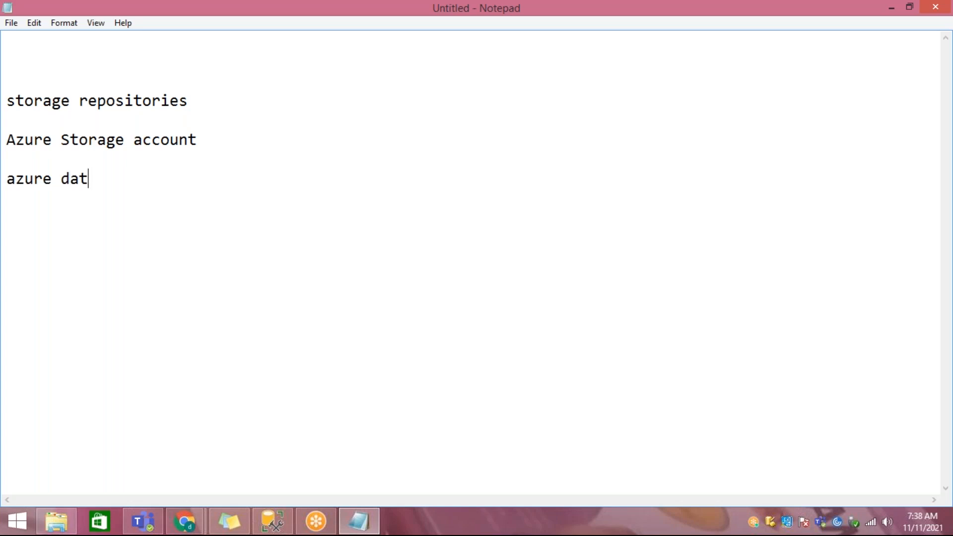
{"action": "type", "text": "a lake st"}
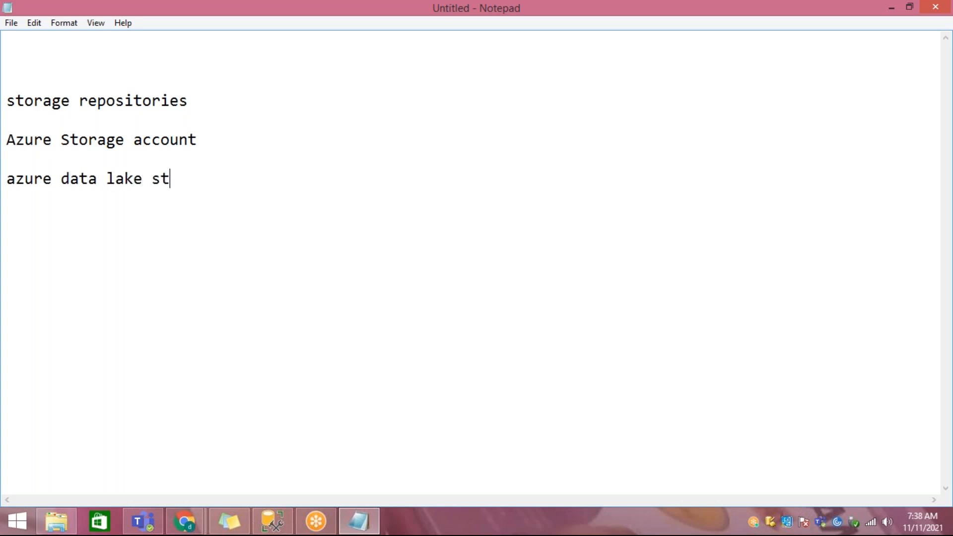
{"action": "type", "text": "ore gen1/gen2"}
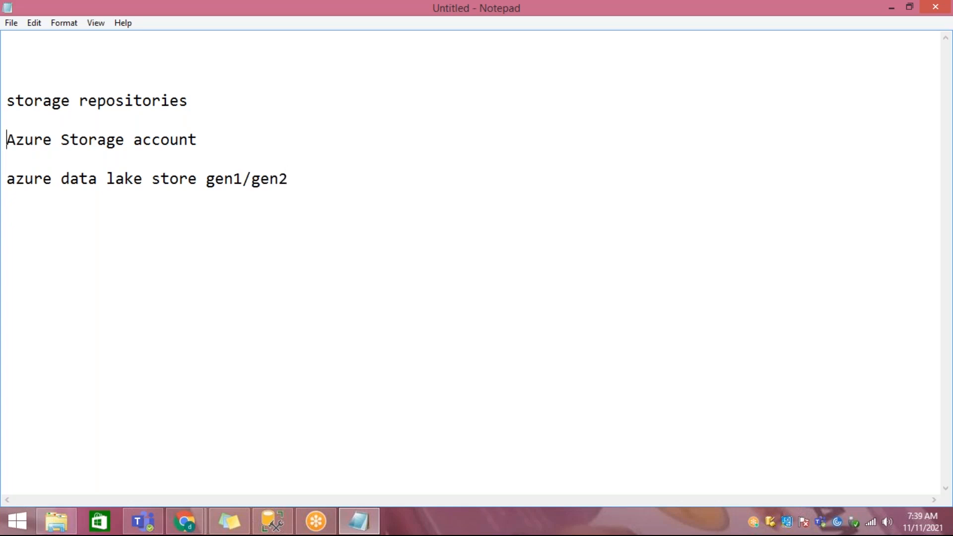
{"action": "type", "text": "batch processing"}
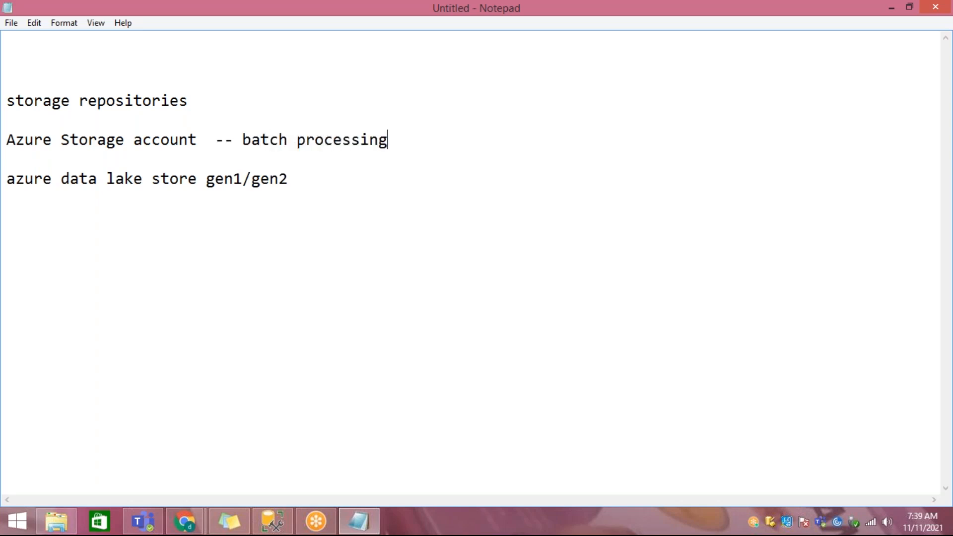
{"action": "type", "text": "real time processing"}
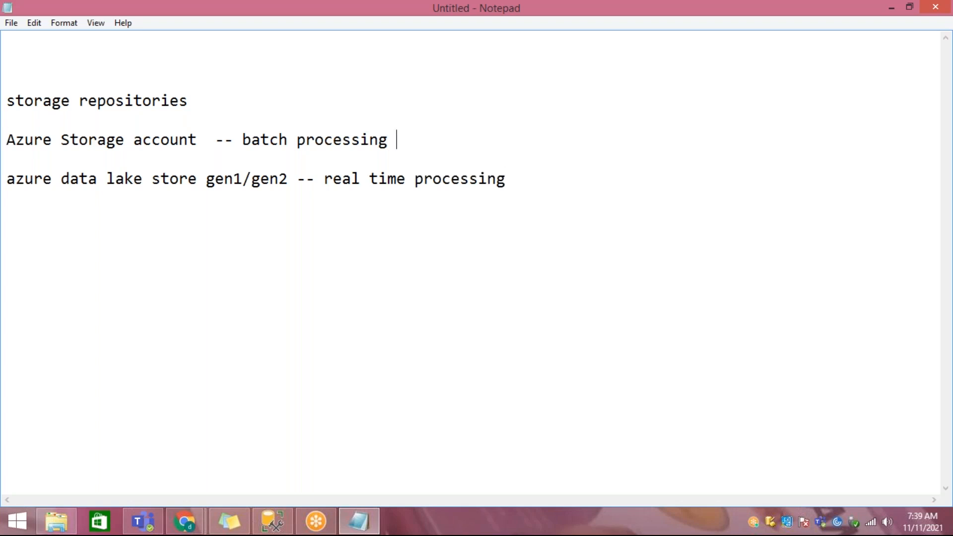
{"action": "type", "text": "-- object base"}
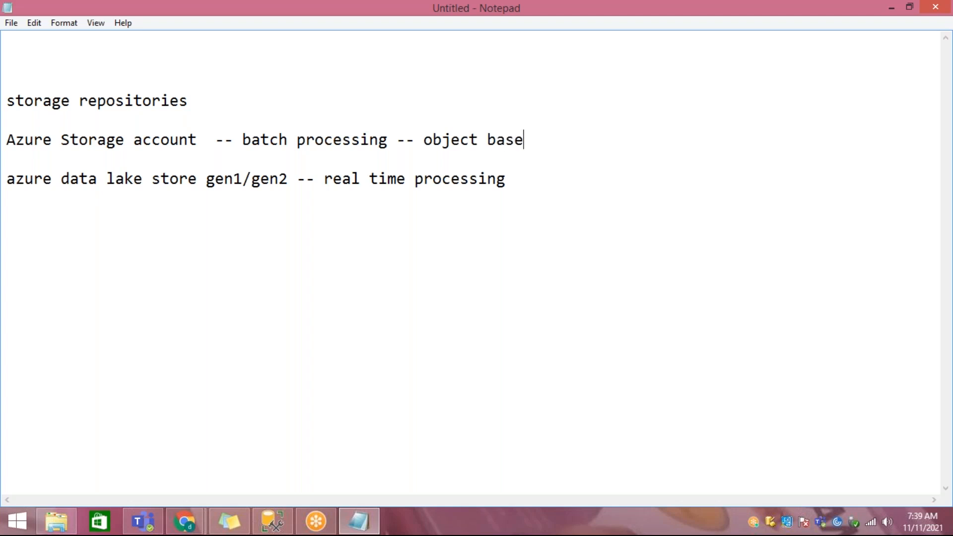
{"action": "type", "text": "d storage"}
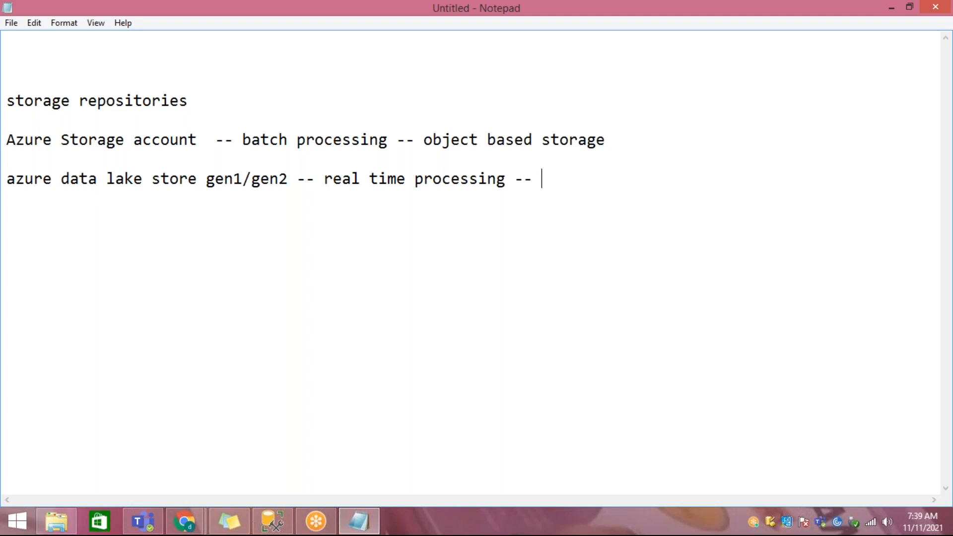
Step: Append "-- file based hierarchy" to the end of the azure data lake store line
{"action": "type", "text": "file based hire"}
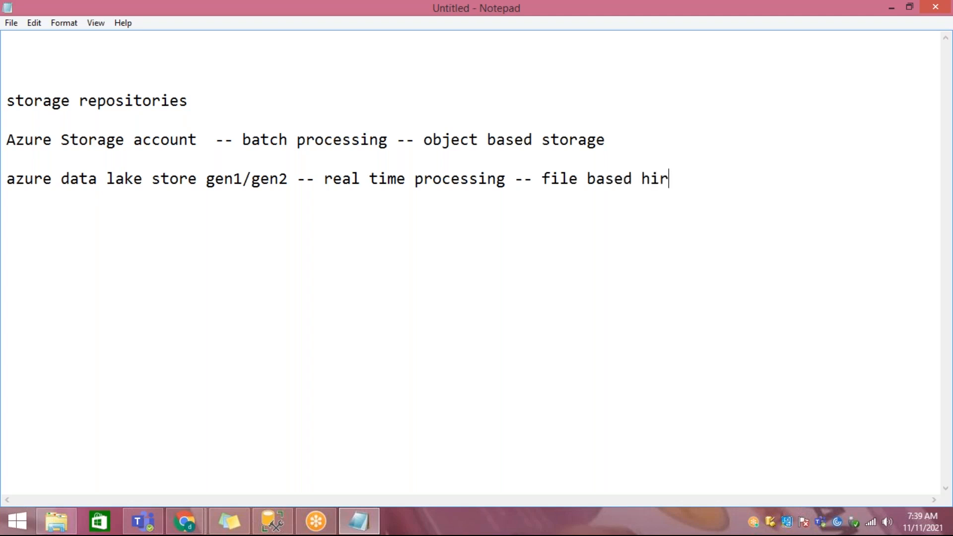
{"action": "key", "text": "BackSpace"}
{"action": "key", "text": "BackSpace"}
{"action": "type", "text": "earchy"}
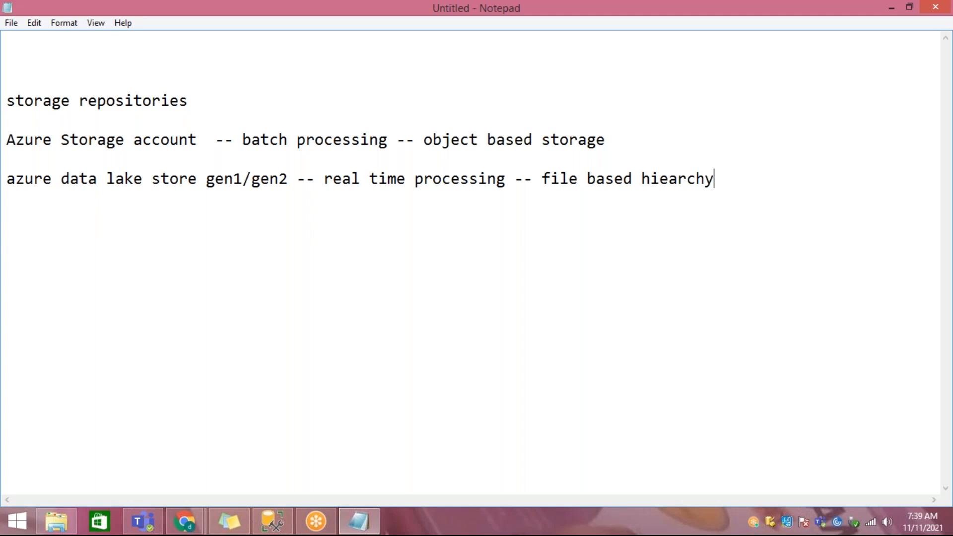
{"action": "key", "text": "Left"}
{"action": "key", "text": "Left"}
{"action": "type", "text": "r"}
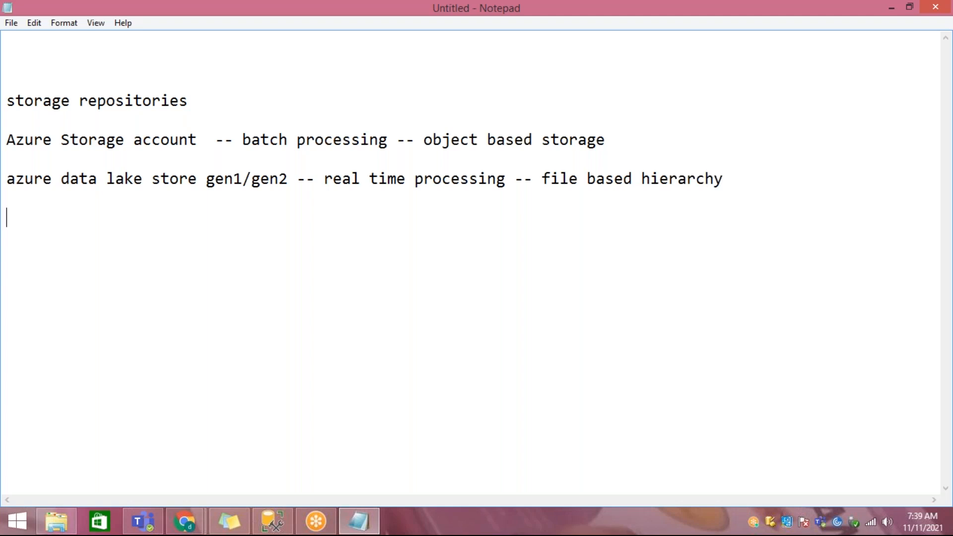
{"action": "type", "text": "access con"}
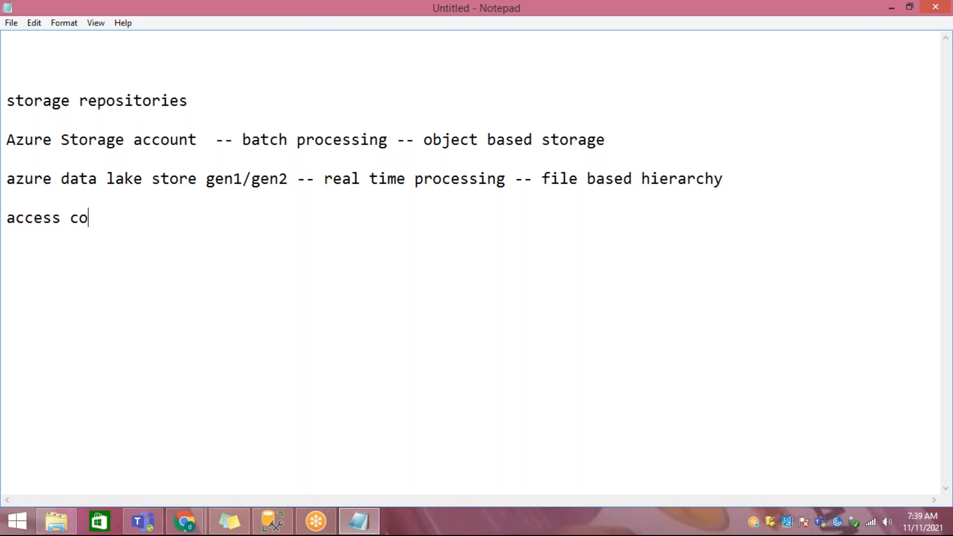
{"action": "key", "text": "shift+Home"}
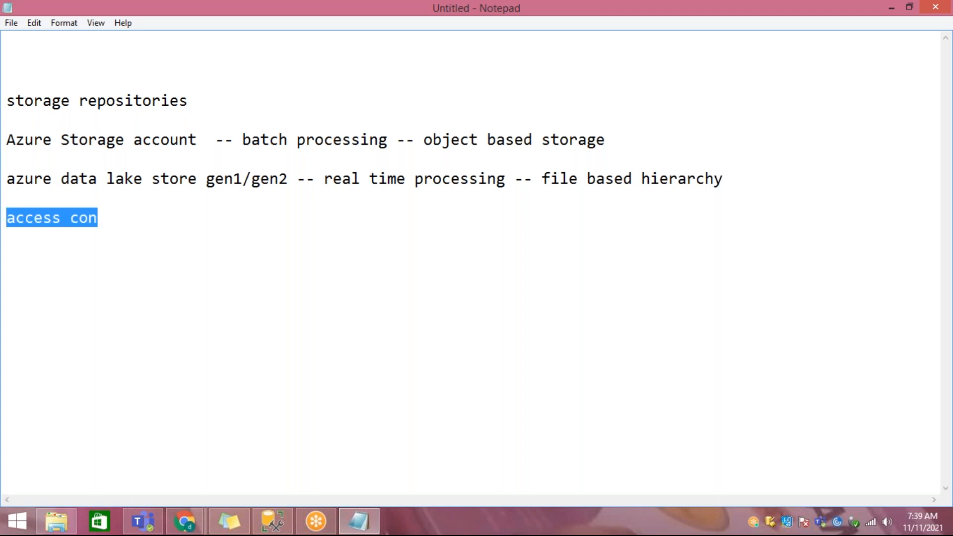
{"action": "key", "text": "BackSpace"}
Step: Add the lines "access key" and "shared access signature" directly under each other below the data lake store line
{"action": "type", "text": "ac"}
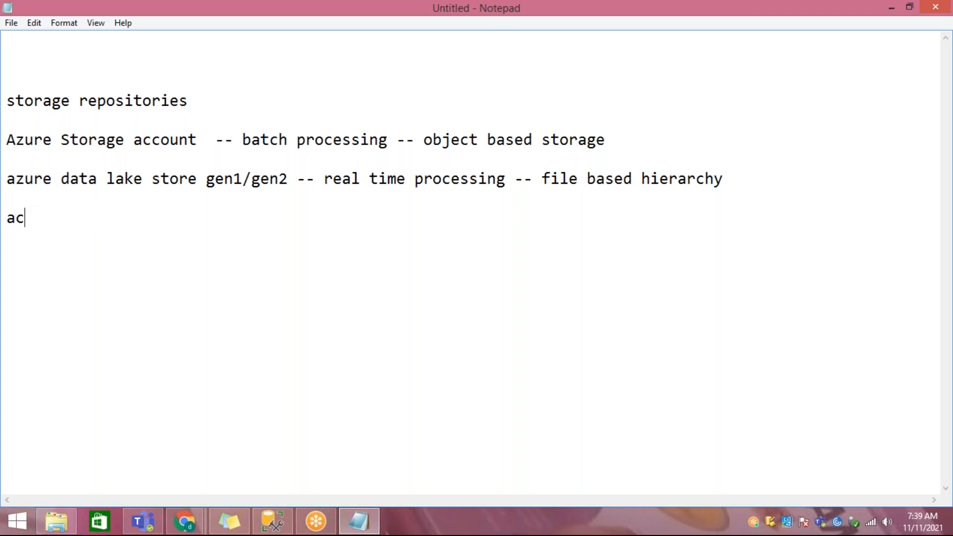
{"action": "type", "text": "cess key"}
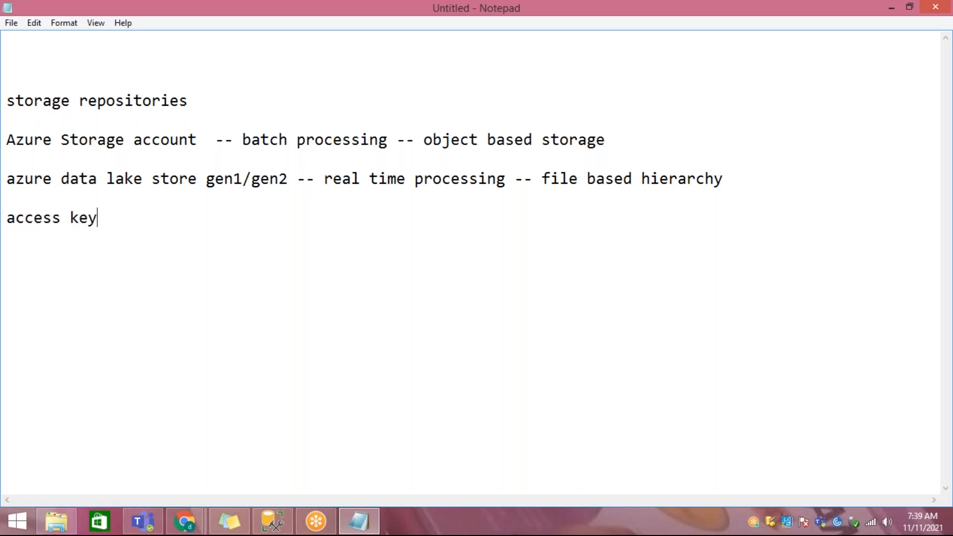
{"action": "type", "text": " sha"}
{"action": "key", "text": "BackSpace"}
{"action": "type", "text": "shared acc"}
{"action": "key", "text": "BackSpace"}
{"action": "key", "text": "BackSpace"}
{"action": "key", "text": "BackSpace"}
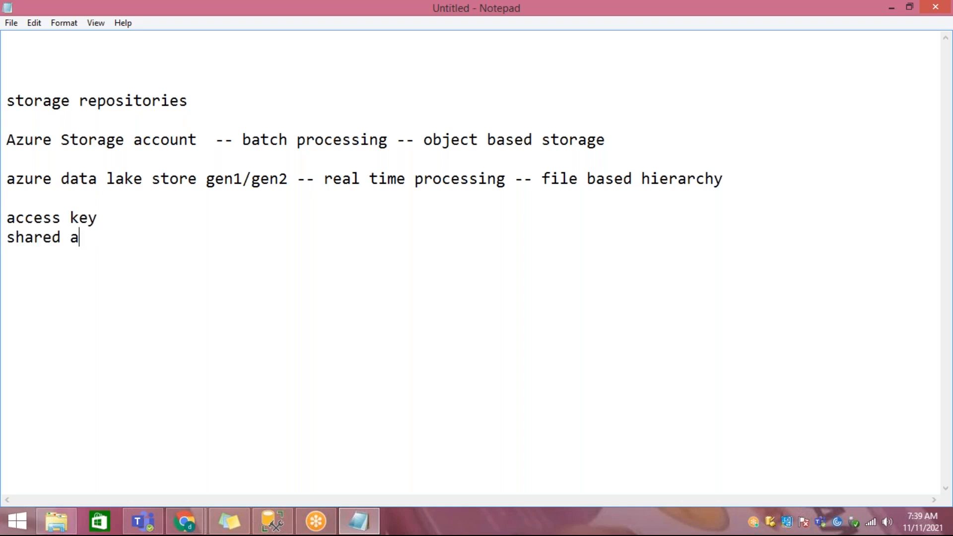
{"action": "type", "text": "access g"}
{"action": "key", "text": "BackSpace"}
{"action": "type", "text": "signature"}
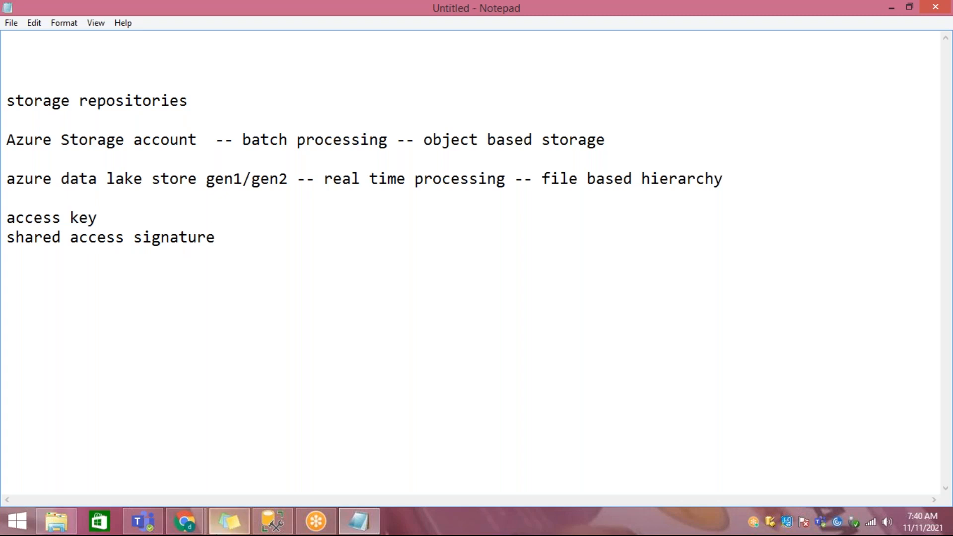
Step: Switch to the Azure portal in Chrome and view the containers of the storage account stracc09112021
{"action": "mouse_move", "coordinate": [185, 521]}
{"action": "left_click", "coordinate": [261, 454]}
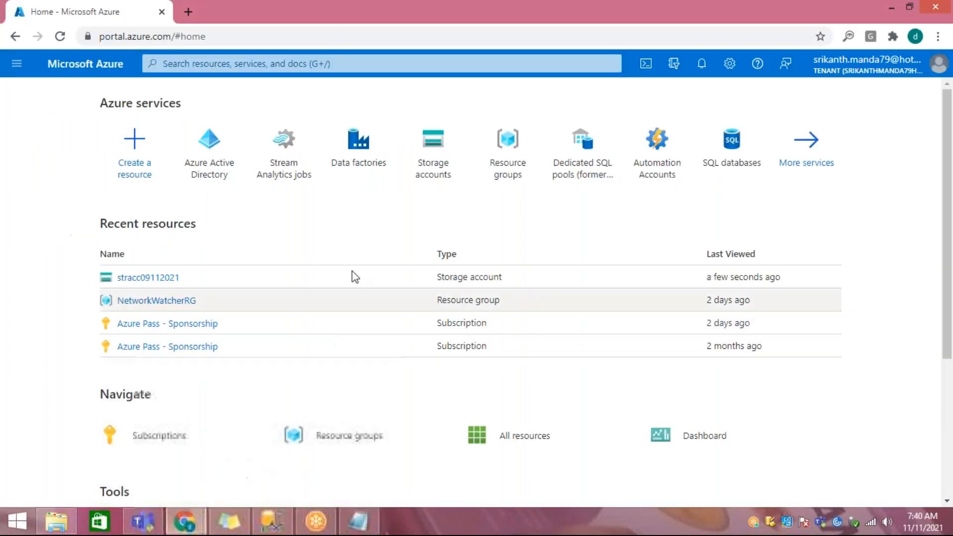
{"action": "left_click", "coordinate": [158, 279]}
{"action": "scroll", "coordinate": [143, 277], "scroll_direction": "down", "scroll_amount": 4}
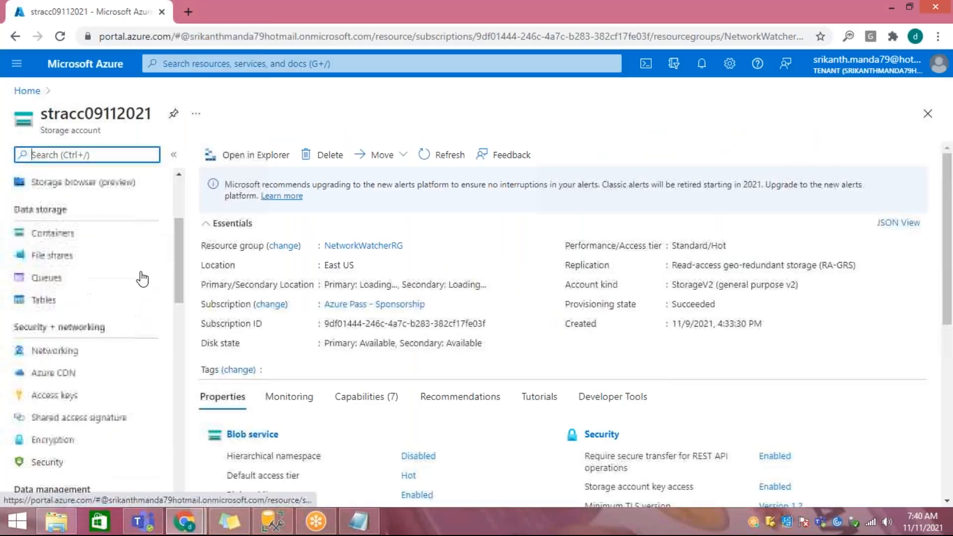
{"action": "scroll", "coordinate": [75, 298], "scroll_direction": "up", "scroll_amount": 3}
{"action": "left_click", "coordinate": [47, 320]}
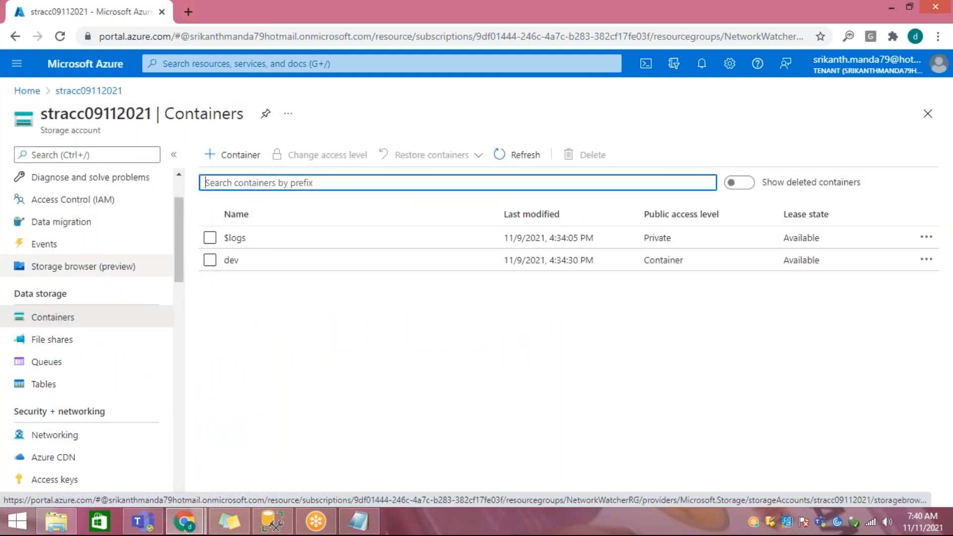
Step: Find the Security + networking settings of the storage account and view its Access keys page
{"action": "scroll", "coordinate": [101, 278], "scroll_direction": "down", "scroll_amount": 5}
{"action": "scroll", "coordinate": [85, 285], "scroll_direction": "up", "scroll_amount": 3}
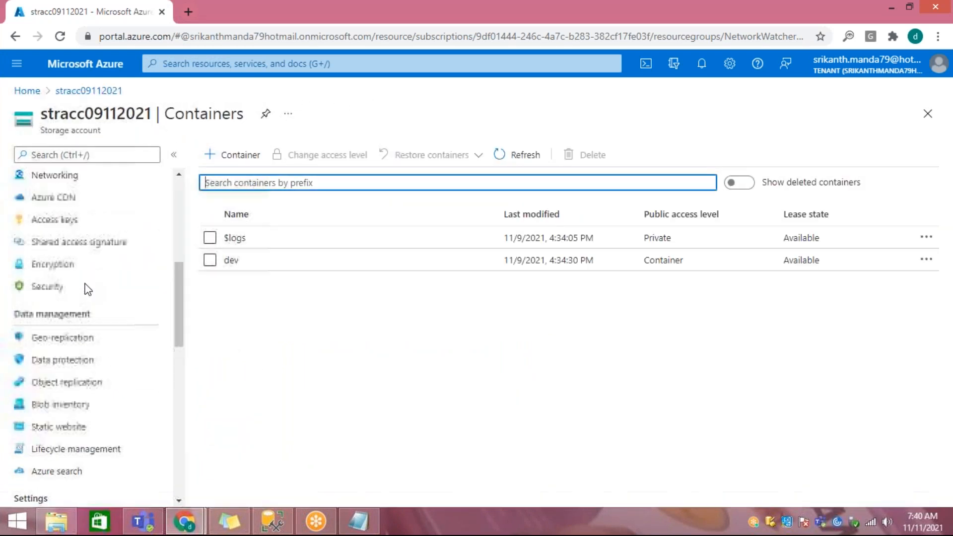
{"action": "left_click_drag", "start_coordinate": [37, 203], "coordinate": [100, 204]}
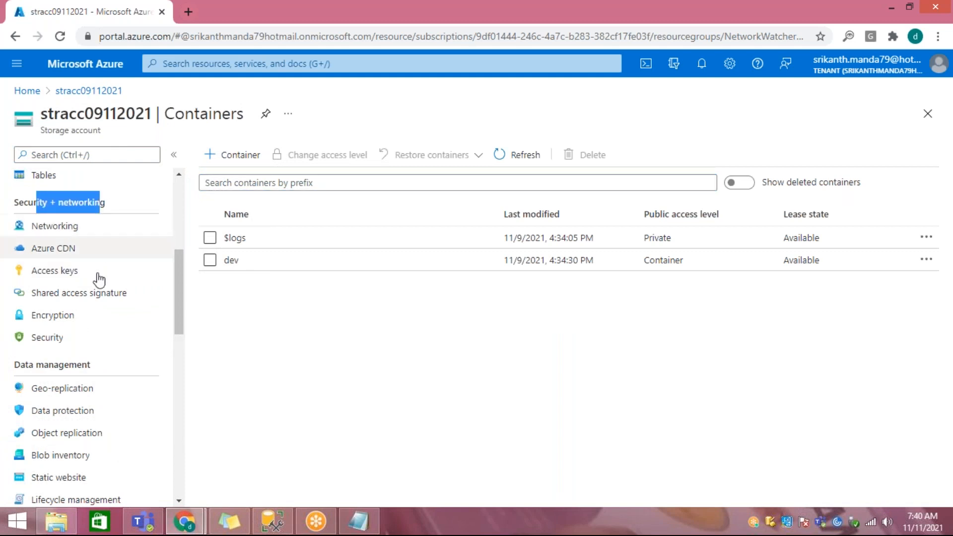
{"action": "left_click", "coordinate": [38, 272]}
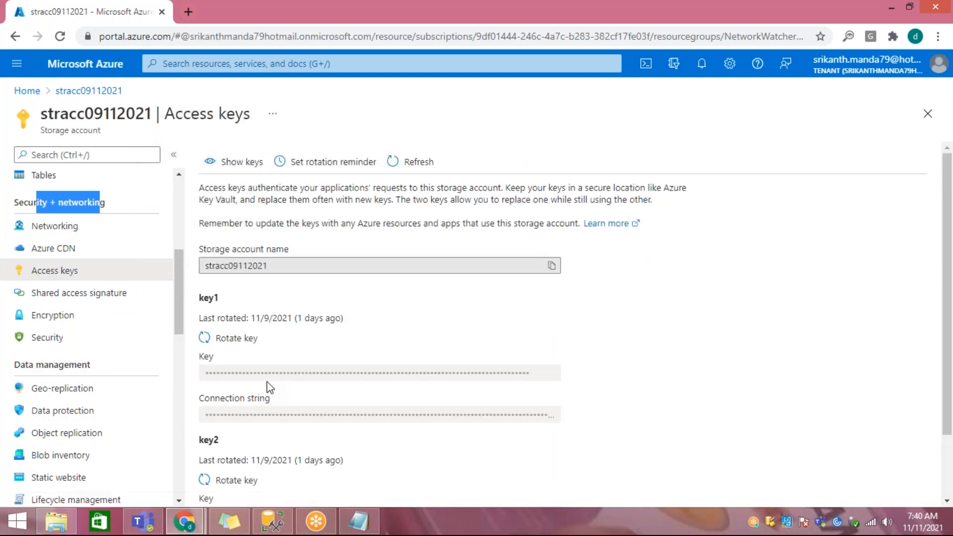
{"action": "left_click", "coordinate": [103, 296]}
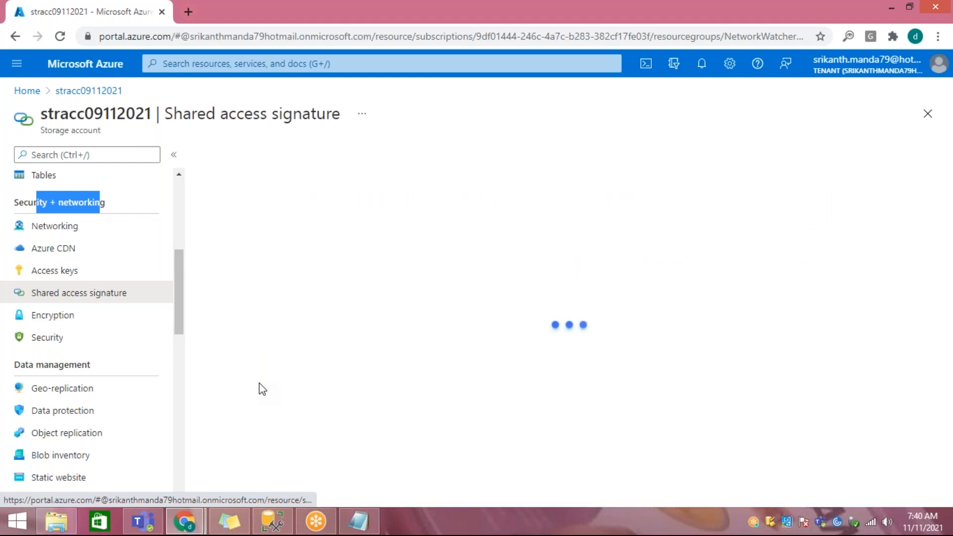
{"action": "left_click", "coordinate": [84, 272]}
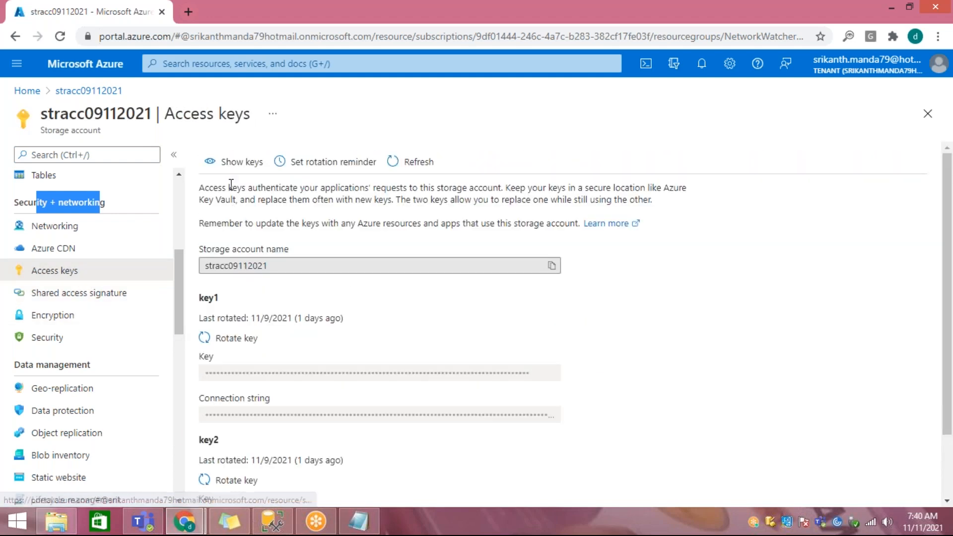
Step: Reveal the storage account's access keys and examine the key values of key1 and key2
{"action": "left_click", "coordinate": [233, 159]}
{"action": "scroll", "coordinate": [286, 323], "scroll_direction": "down", "scroll_amount": 2}
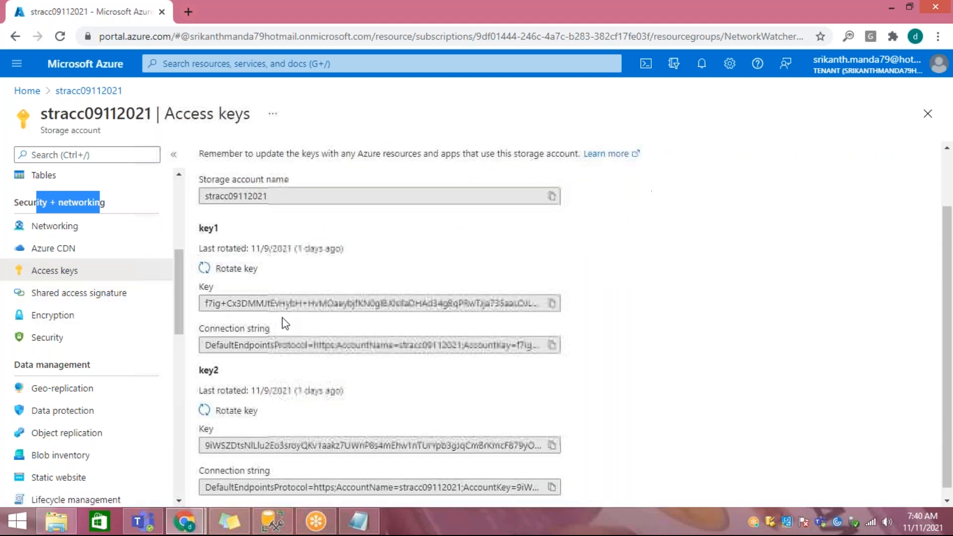
{"action": "left_click", "coordinate": [212, 228]}
{"action": "left_click", "coordinate": [221, 303]}
{"action": "left_click_drag", "start_coordinate": [220, 303], "coordinate": [321, 303]}
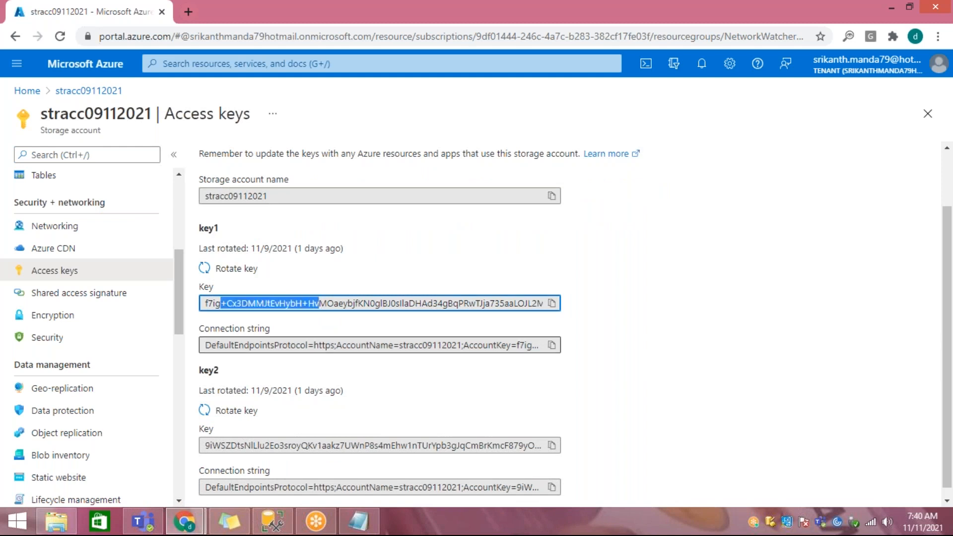
{"action": "left_click_drag", "start_coordinate": [231, 445], "coordinate": [345, 445]}
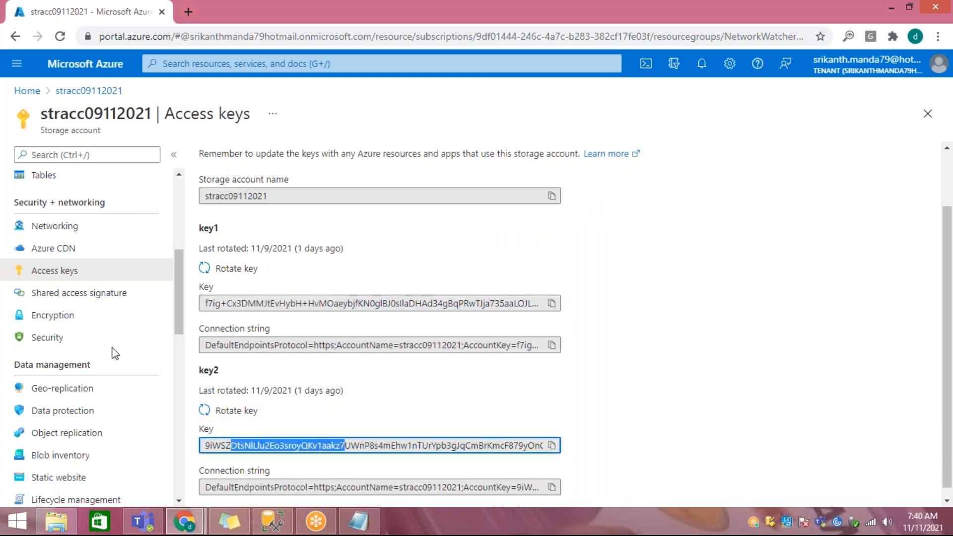
Step: Open the storage account's Shared access signature page and review its description, permissions, expiry and signing key options
{"action": "left_click", "coordinate": [87, 293]}
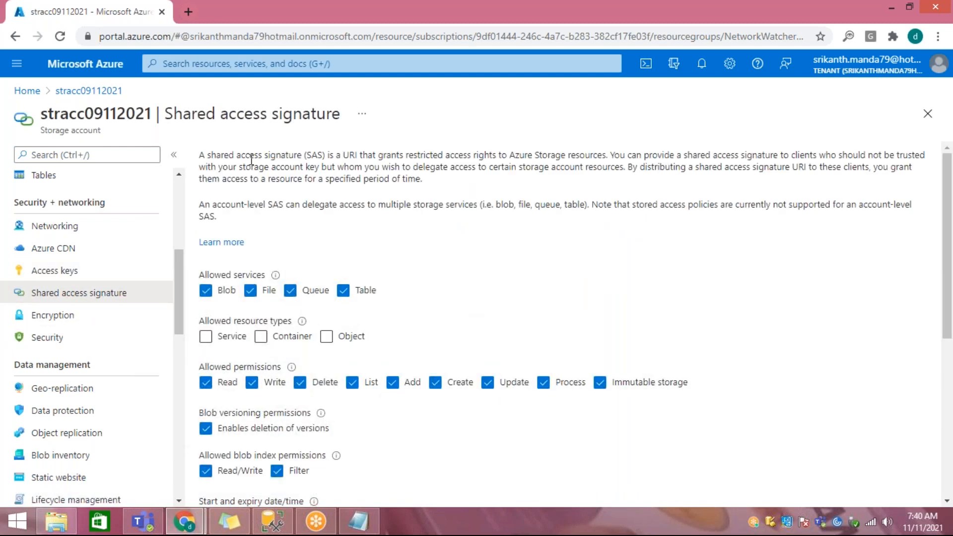
{"action": "left_click_drag", "start_coordinate": [269, 156], "coordinate": [430, 195]}
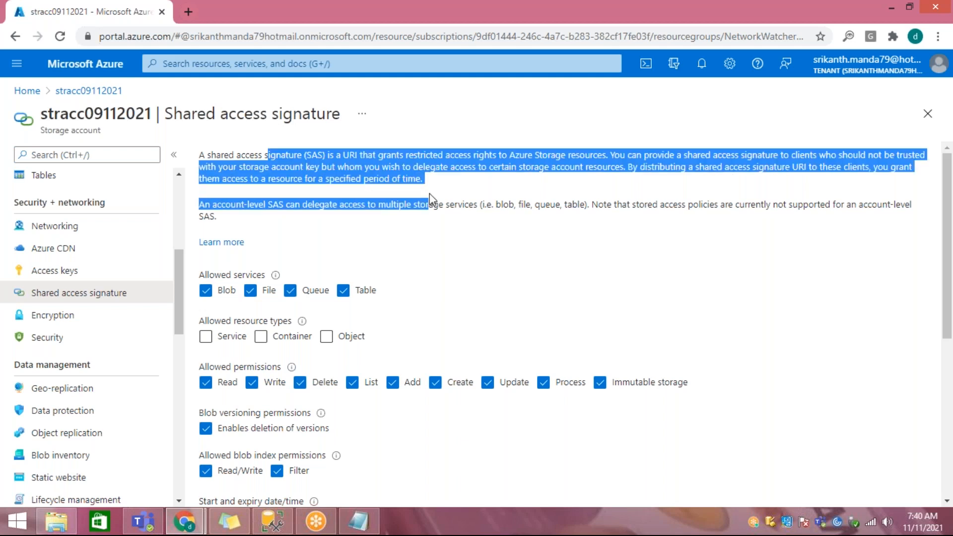
{"action": "scroll", "coordinate": [421, 265], "scroll_direction": "down", "scroll_amount": 6}
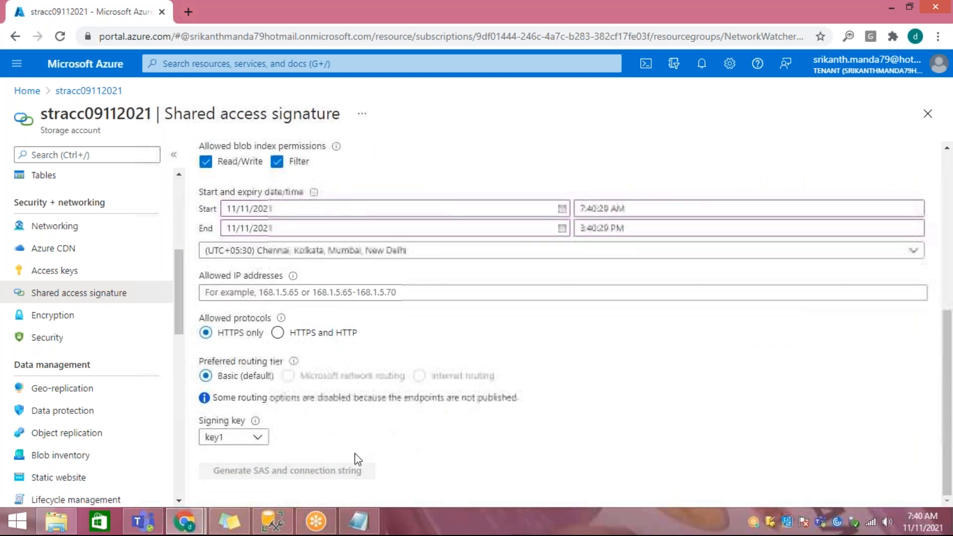
{"action": "scroll", "coordinate": [255, 436], "scroll_direction": "up", "scroll_amount": 5}
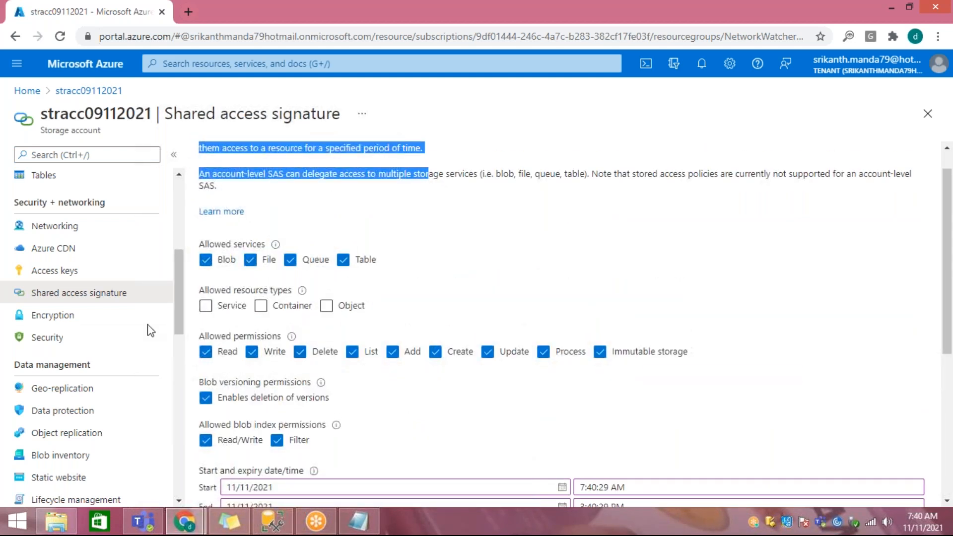
Step: Restrict the shared access signature to the Blob service and allow the Container resource type
{"action": "scroll", "coordinate": [79, 318], "scroll_direction": "down", "scroll_amount": 3}
{"action": "scroll", "coordinate": [82, 322], "scroll_direction": "up", "scroll_amount": 1}
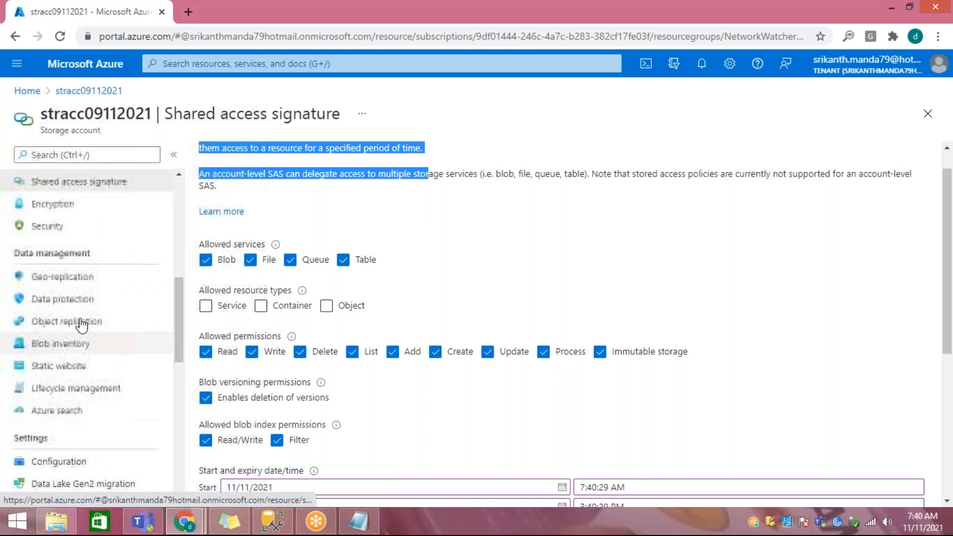
{"action": "scroll", "coordinate": [82, 322], "scroll_direction": "up", "scroll_amount": 6}
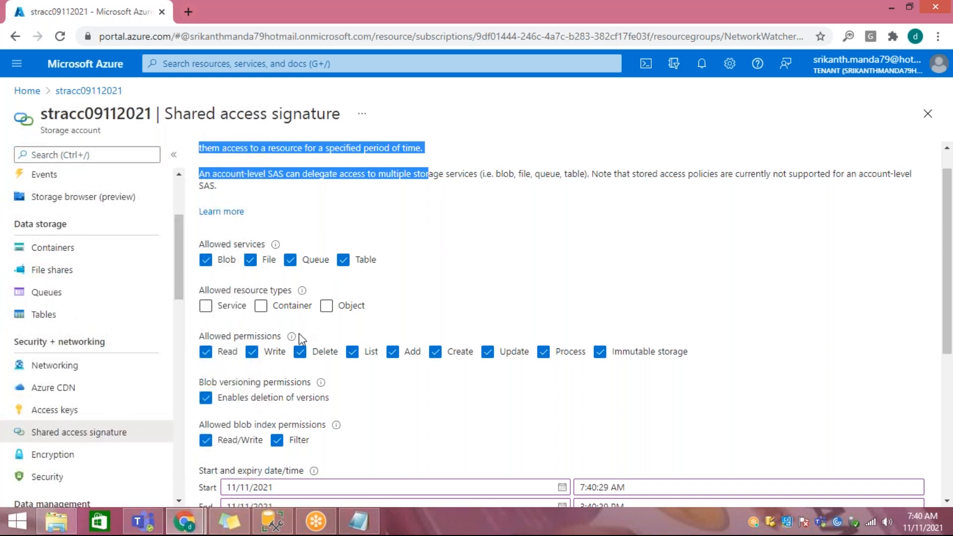
{"action": "scroll", "coordinate": [301, 339], "scroll_direction": "down", "scroll_amount": 1}
{"action": "left_click", "coordinate": [250, 189]}
{"action": "left_click", "coordinate": [290, 190]}
{"action": "left_click", "coordinate": [343, 190]}
{"action": "left_click", "coordinate": [260, 236]}
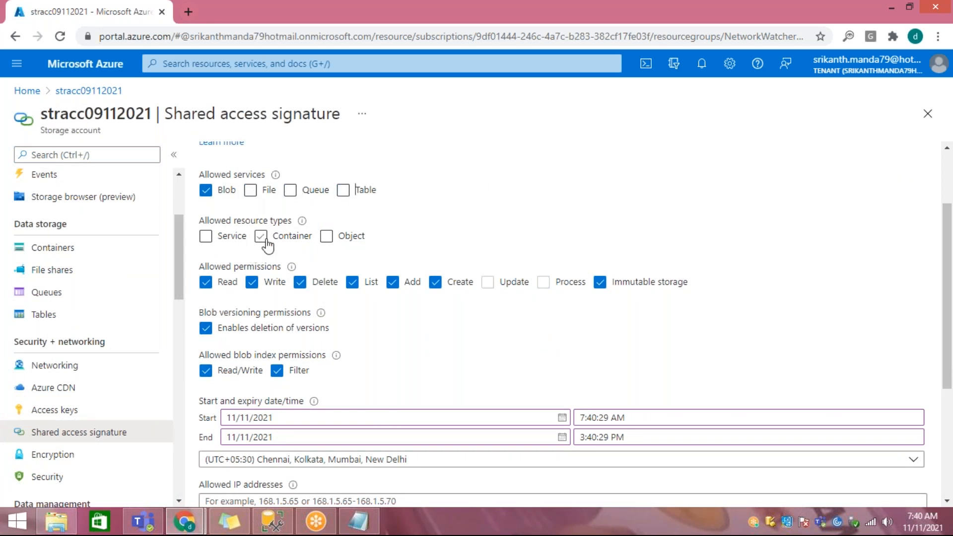
{"action": "left_click", "coordinate": [260, 236]}
Step: Generate the SAS and connection string with key1 as signing key, and examine the resulting SAS token
{"action": "scroll", "coordinate": [443, 253], "scroll_direction": "down", "scroll_amount": 1}
{"action": "scroll", "coordinate": [442, 260], "scroll_direction": "down", "scroll_amount": 2}
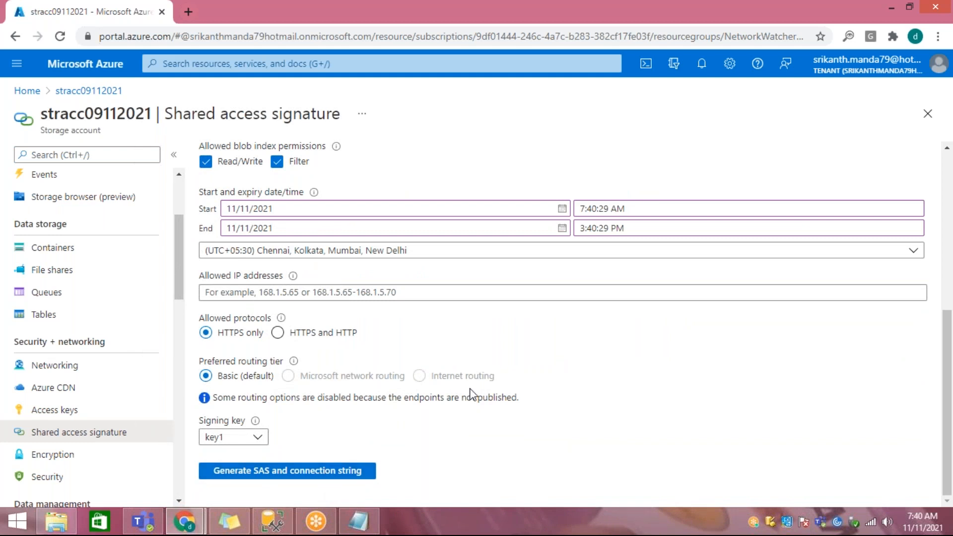
{"action": "left_click", "coordinate": [305, 472]}
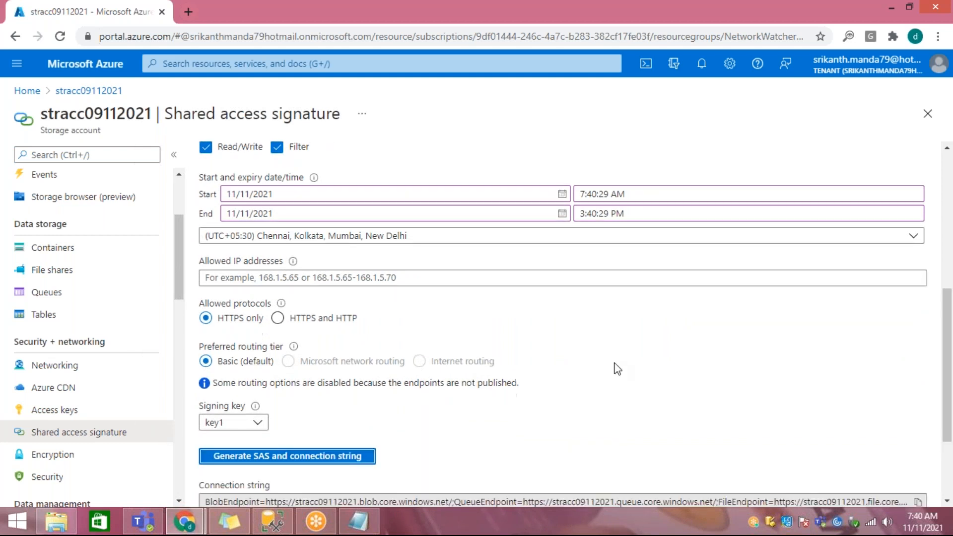
{"action": "scroll", "coordinate": [616, 369], "scroll_direction": "down", "scroll_amount": 2}
{"action": "left_click_drag", "start_coordinate": [314, 419], "coordinate": [495, 410]}
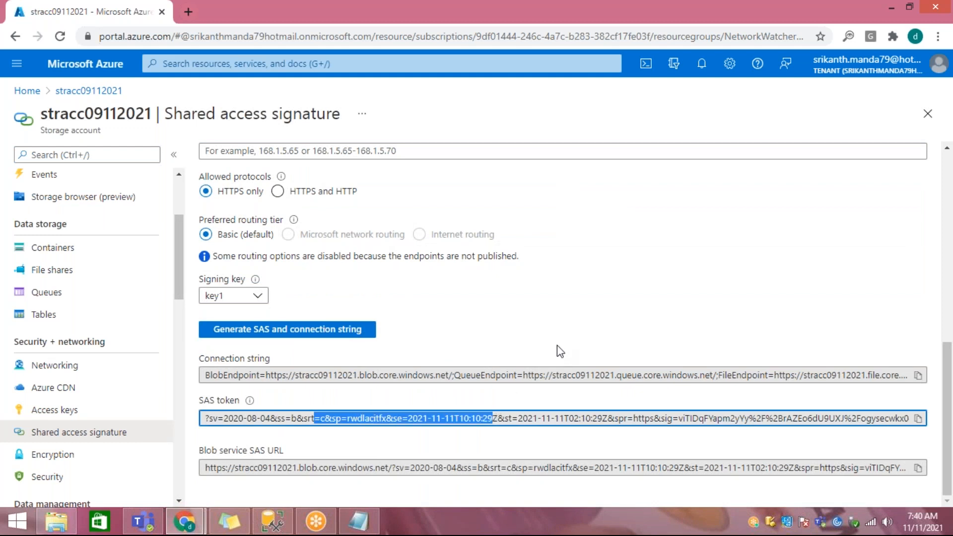
Step: Switch to Notepad and replace all the storage notes with the line "SQL Server"
{"action": "left_click", "coordinate": [357, 521]}
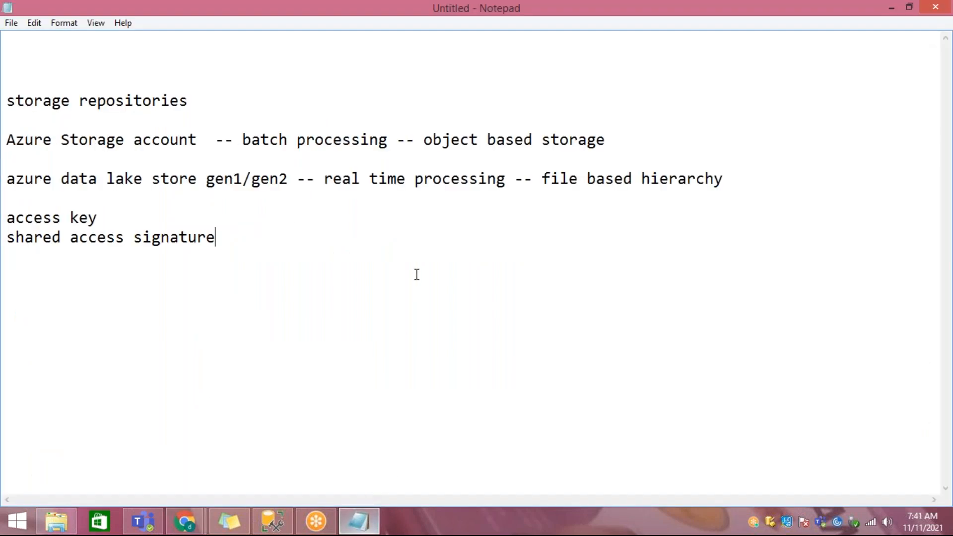
{"action": "left_click_drag", "start_coordinate": [211, 248], "coordinate": [6, 101]}
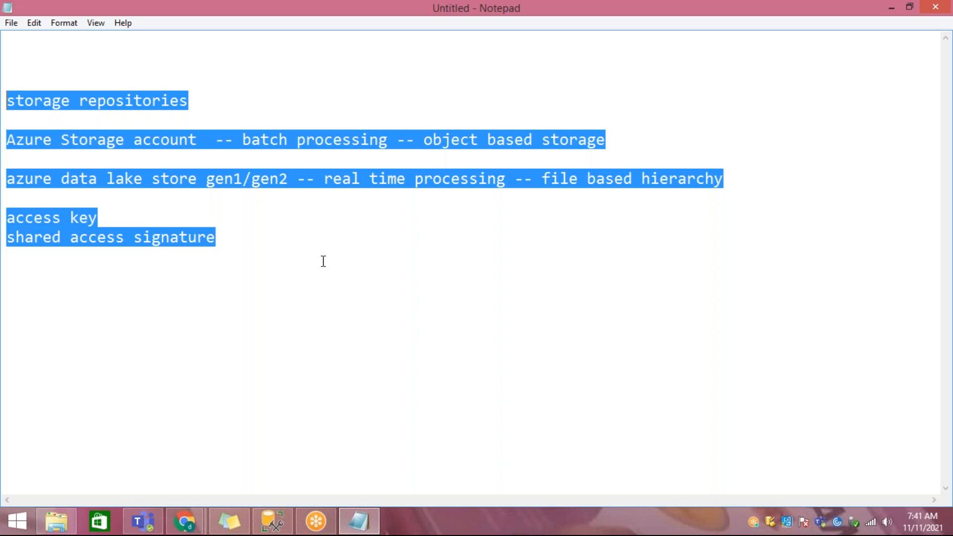
{"action": "key", "text": "BackSpace"}
{"action": "type", "text": "SQL "}
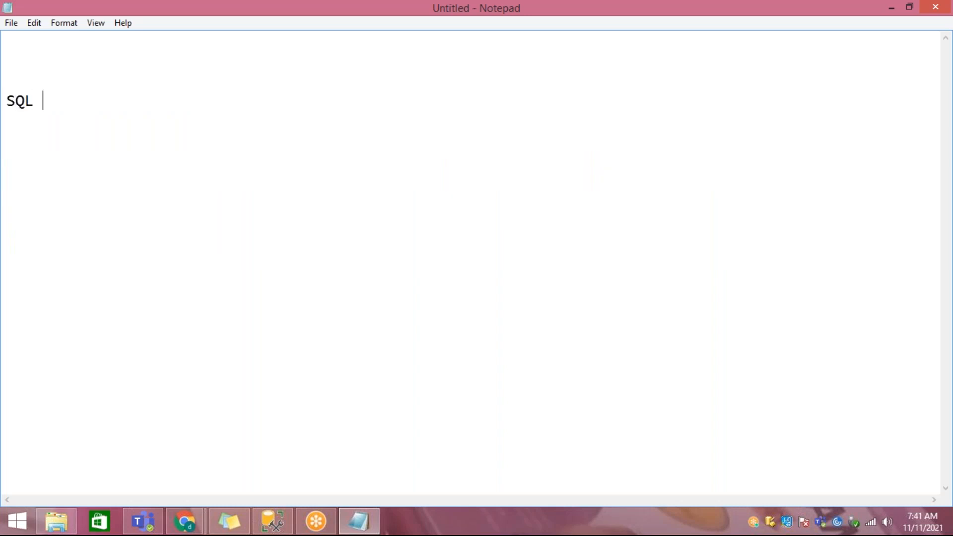
{"action": "type", "text": "Server"}
Step: Add the line "Storage Repositories -- PaaS" above "SQL Server" and highlight it
{"action": "key", "text": "Return"}
{"action": "key", "text": "Return"}
{"action": "key", "text": "Return"}
{"action": "type", "text": "Storage REp"}
{"action": "key", "text": "BackSpace"}
{"action": "key", "text": "BackSpace"}
{"action": "type", "text": "epositories"}
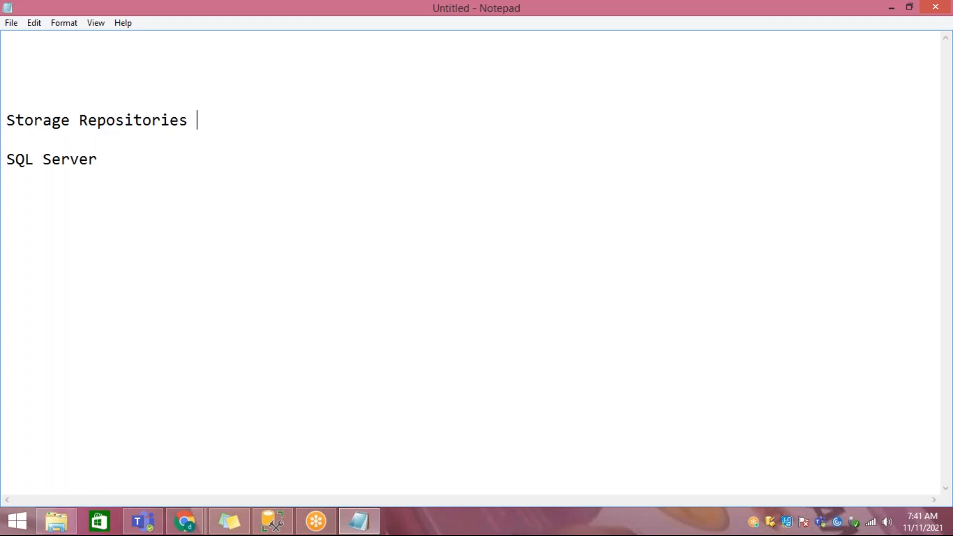
{"action": "type", "text": " -- PaaS"}
{"action": "key", "text": "shift+Home"}
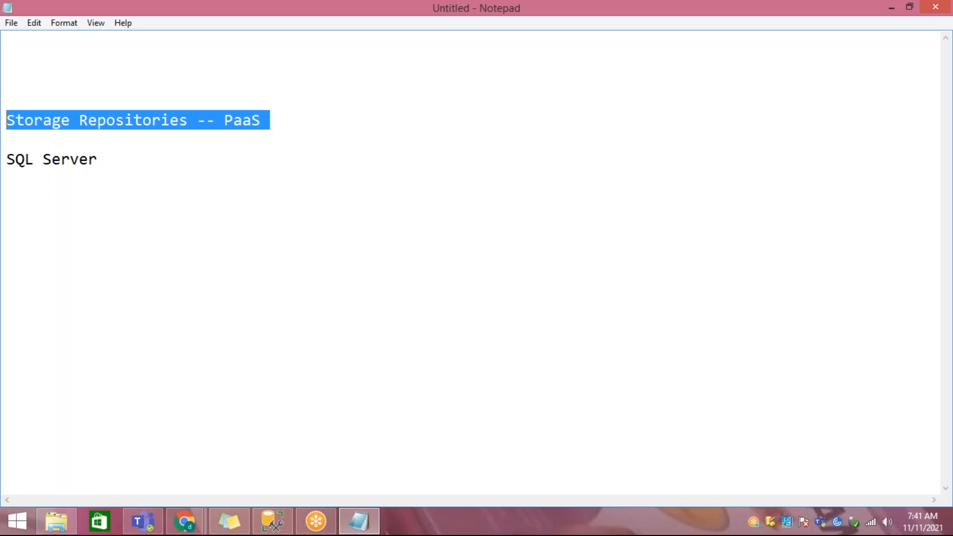
Step: Highlight "SQL Server", show the desktop and open the IaaS-PaaS-SaaS-Cloud-Services picture to compare the service models
{"action": "left_click", "coordinate": [678, 25]}
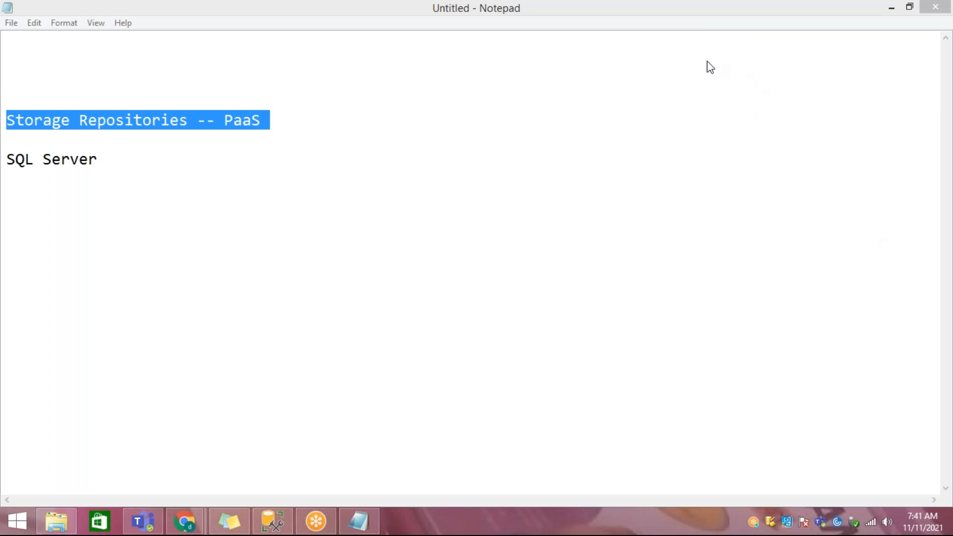
{"action": "left_click", "coordinate": [128, 161]}
{"action": "left_click_drag", "start_coordinate": [128, 162], "coordinate": [7, 154]}
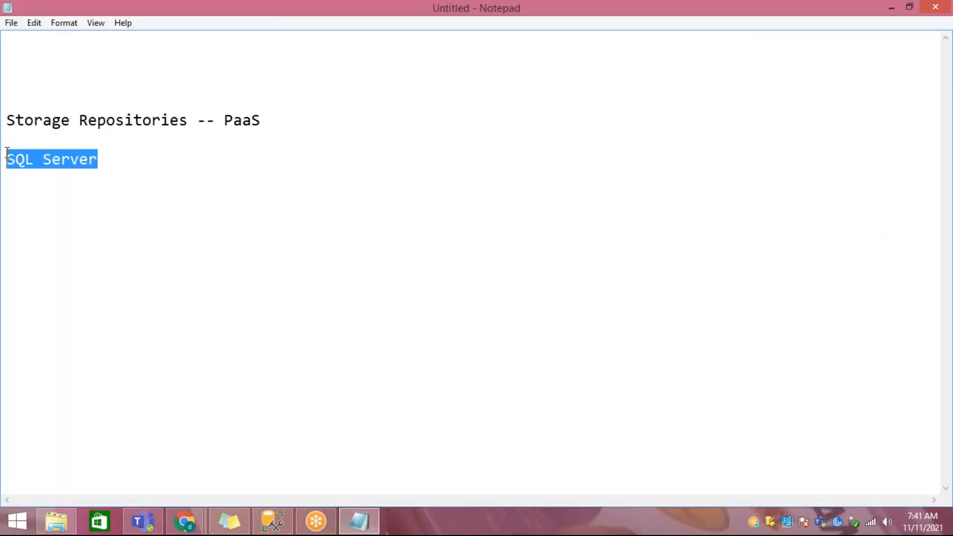
{"action": "right_click", "coordinate": [536, 516]}
{"action": "left_click", "coordinate": [580, 449]}
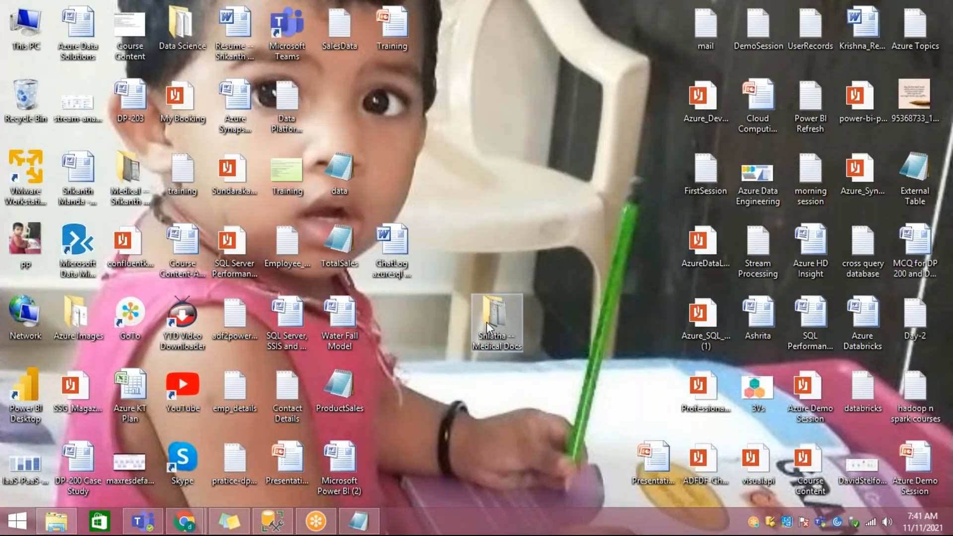
{"action": "double_click", "coordinate": [27, 464]}
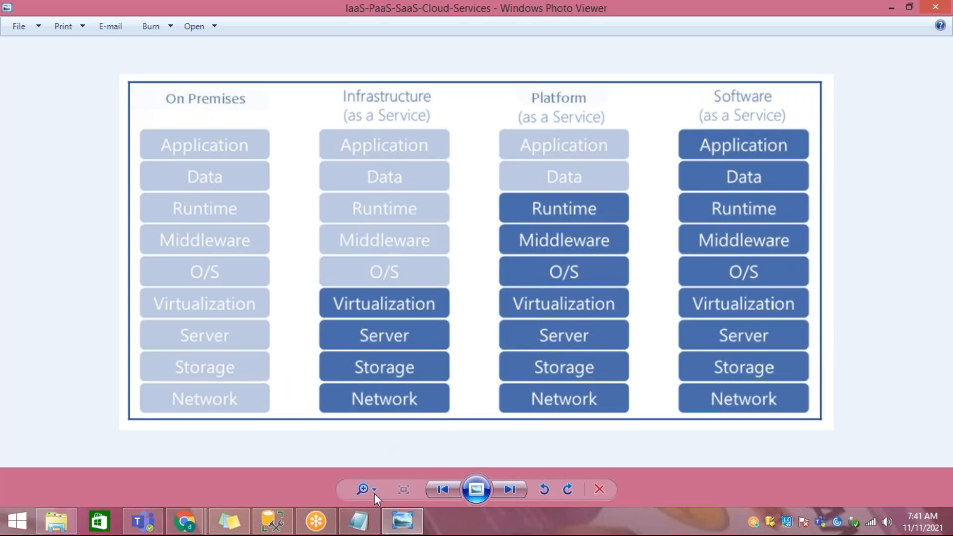
Step: Return to Notepad and delete the "Storage Repositories -- PaaS" line
{"action": "left_click", "coordinate": [358, 520]}
{"action": "left_click", "coordinate": [127, 157]}
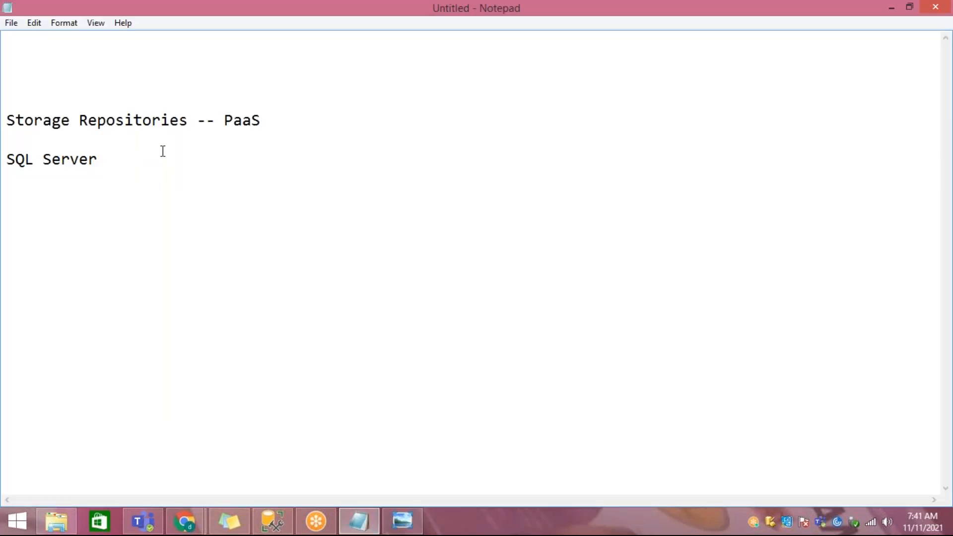
{"action": "left_click_drag", "start_coordinate": [285, 120], "coordinate": [3, 119]}
{"action": "key", "text": "BackSpace"}
Step: Extend the "SQL Server" line to read "SQL Server -- IaaS, PaaS"
{"action": "key", "text": "Up"}
{"action": "key", "text": "Up"}
{"action": "key", "text": "Up"}
{"action": "key", "text": "Down"}
{"action": "key", "text": "Down"}
{"action": "key", "text": "Down"}
{"action": "key", "text": "Down"}
{"action": "key", "text": "Down"}
{"action": "key", "text": "End"}
{"action": "type", "text": "-- IaaS, PaaS"}
Step: Add the line "IaaS -- virtual machine (cloud)" beneath the SQL Server line, separated by blank lines
{"action": "key", "text": "Return"}
{"action": "key", "text": "Return"}
{"action": "type", "text": "IaaS -- virtual machine (cloud)"}
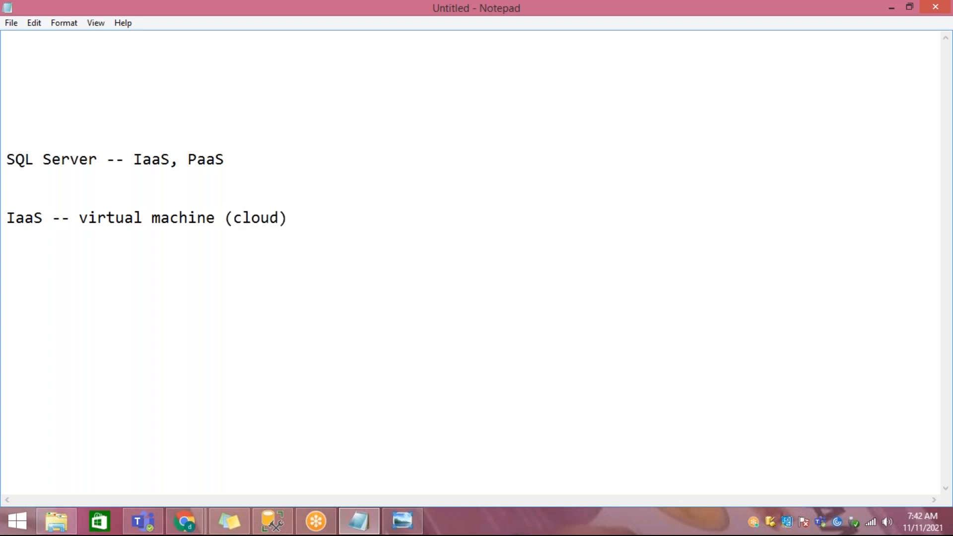
{"action": "type", "text": " -- "}
{"action": "type", "text": "Operating"}
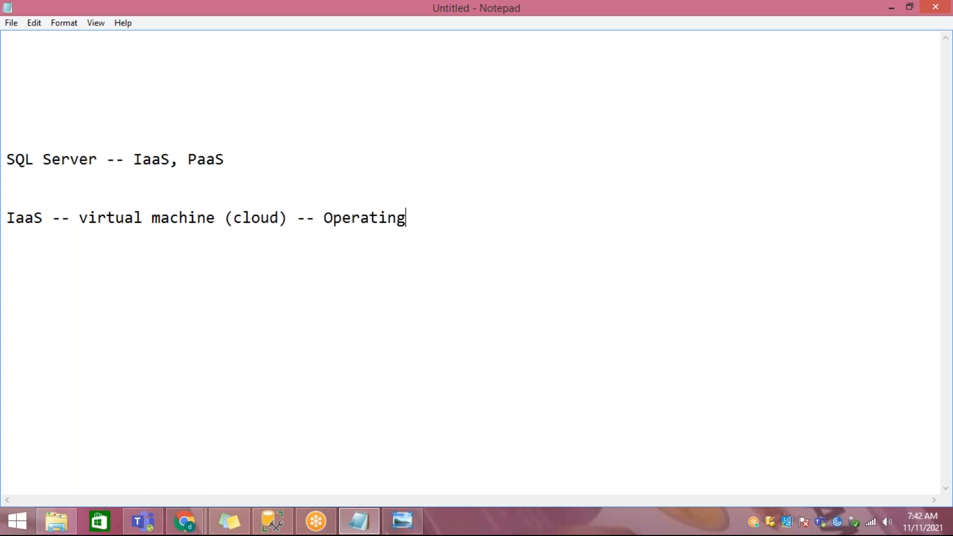
{"action": "type", "text": " System -- SQL Ser"}
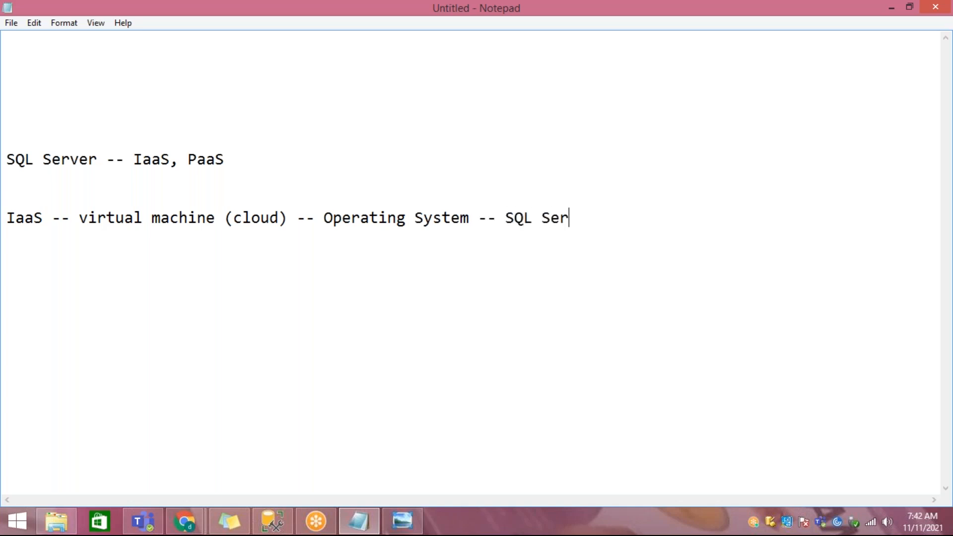
{"action": "type", "text": "ver v"}
Step: Append "-- Operating System -- SQL Server version" to the IaaS line
{"action": "key", "text": "BackSpace"}
{"action": "type", "text": "version"}
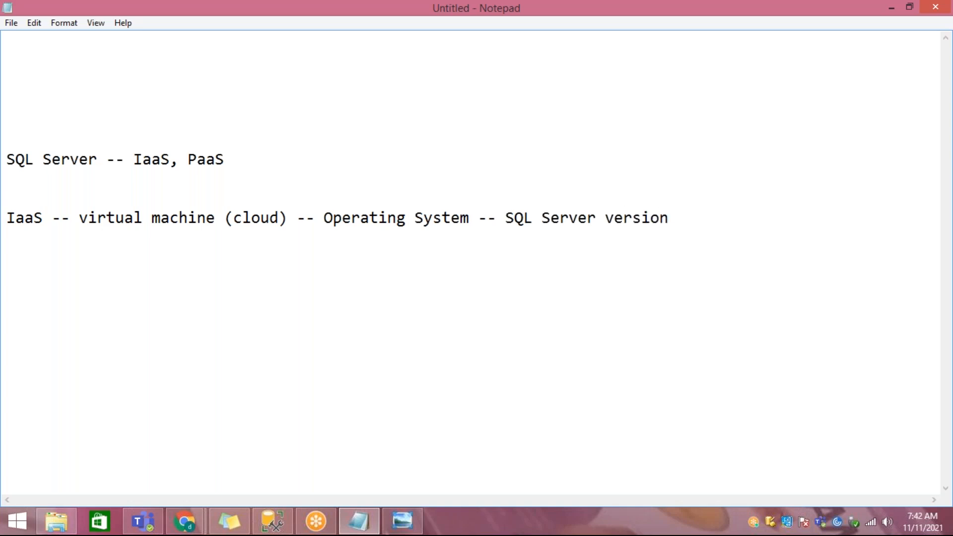
{"action": "type", "text": " (2005 to "}
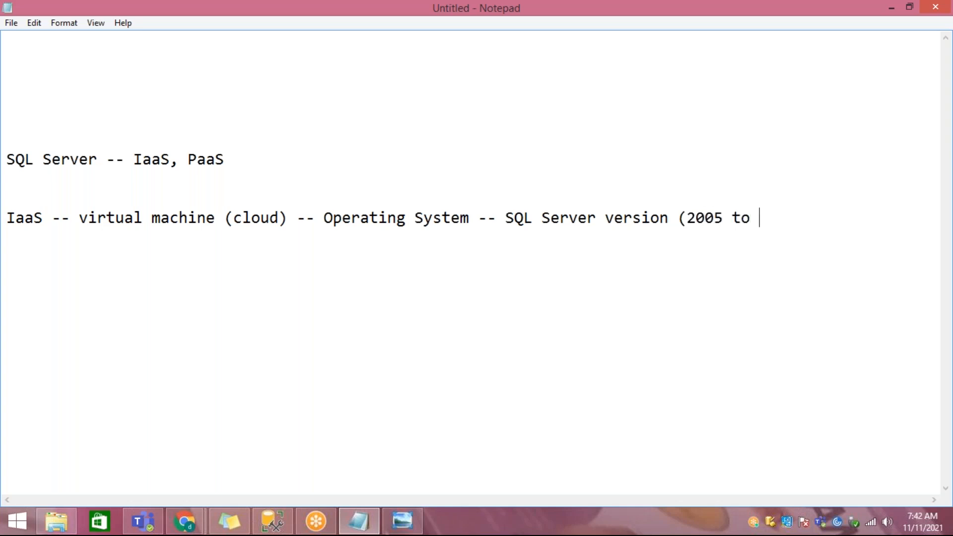
{"action": "type", "text": "2019"}
{"action": "type", "text": ")"}
Step: Add the line "PaaS -- sql database (logical server)" directly beneath the IaaS line
{"action": "type", "text": "Paa"}
{"action": "type", "text": "S -- "}
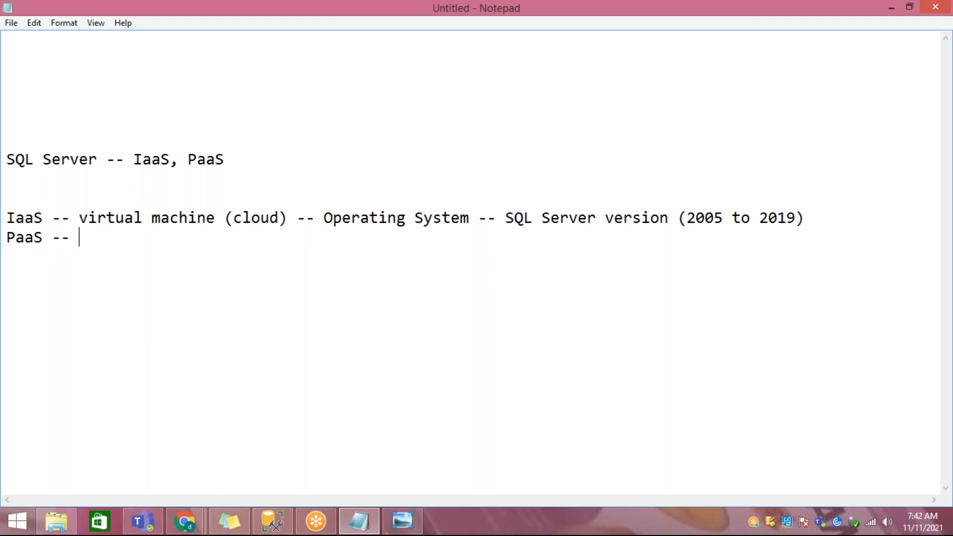
{"action": "type", "text": "Logical ser"}
{"action": "key", "text": "BackSpace"}
{"action": "key", "text": "BackSpace"}
{"action": "key", "text": "BackSpace"}
{"action": "key", "text": "BackSpace"}
{"action": "key", "text": "BackSpace"}
{"action": "key", "text": "BackSpace"}
{"action": "key", "text": "BackSpace"}
{"action": "key", "text": "BackSpace"}
{"action": "key", "text": "BackSpace"}
{"action": "key", "text": "BackSpace"}
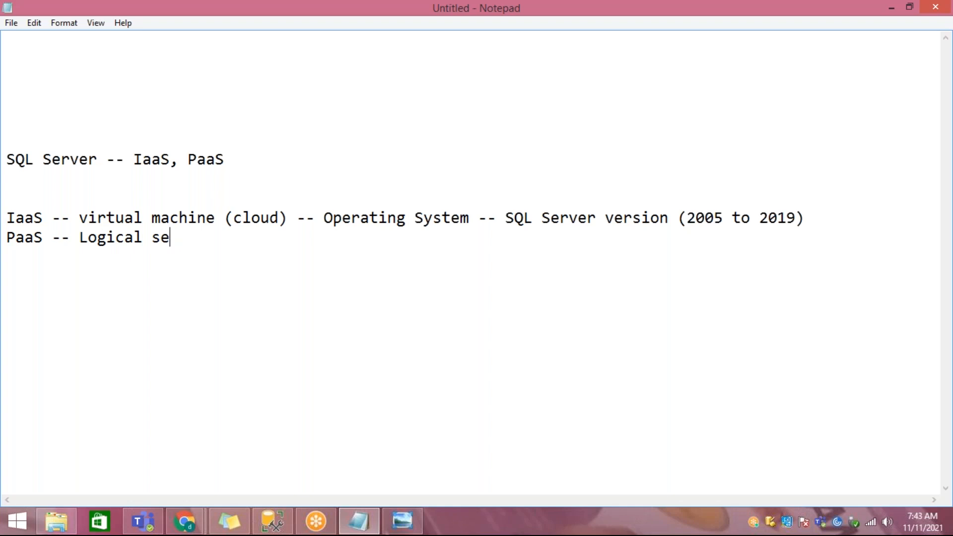
{"action": "key", "text": "BackSpace"}
{"action": "type", "text": "sql database"}
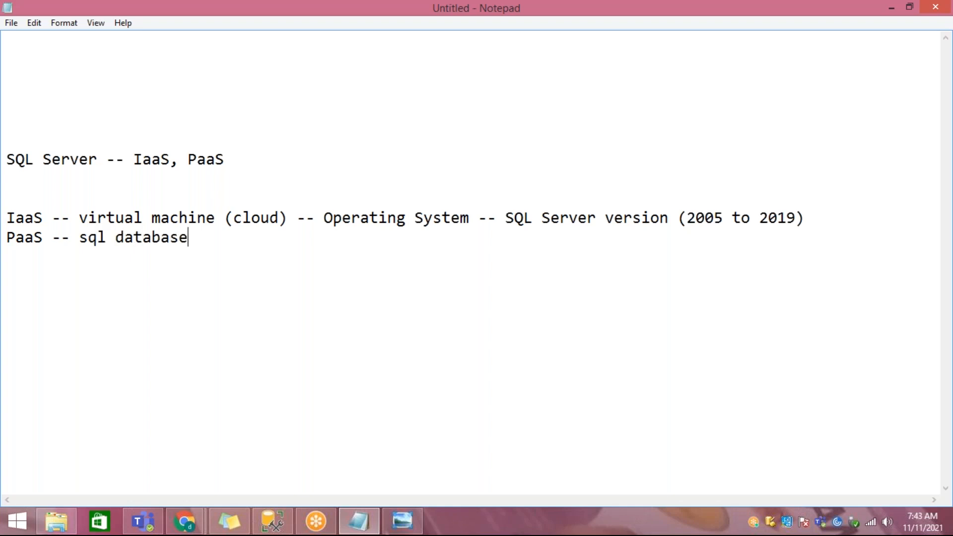
{"action": "type", "text": " (logical ser"}
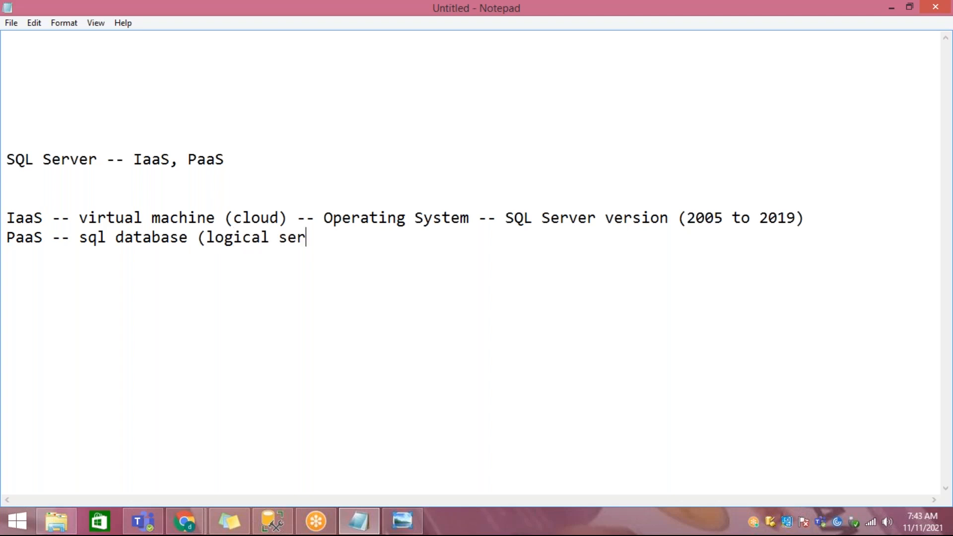
{"action": "type", "text": "ver)"}
Step: Highlight the IaaS line and insert blank lines between it and the PaaS line
{"action": "key", "text": "Up"}
{"action": "key", "text": "shift+Home"}
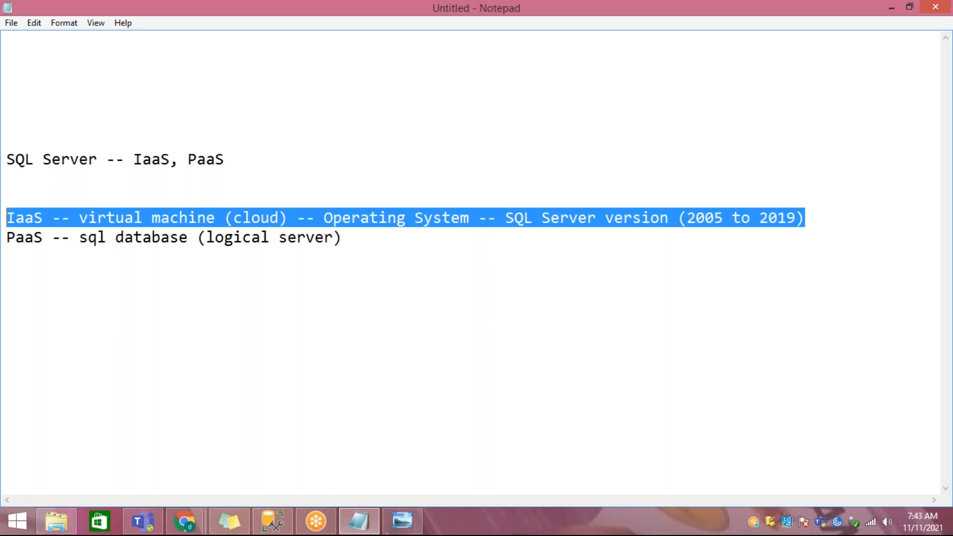
{"action": "key", "text": "End"}
{"action": "key", "text": "Return"}
{"action": "key", "text": "Return"}
Step: Replace "2005 to 2019" in the IaaS line's parentheses with "2016"
{"action": "key", "text": "Up"}
{"action": "key", "text": "Up"}
{"action": "key", "text": "End"}
{"action": "key", "text": "shift+Left"}
{"action": "key", "text": "shift+Left"}
{"action": "key", "text": "shift+Left"}
{"action": "key", "text": "shift+Left"}
{"action": "key", "text": "shift+Left"}
{"action": "key", "text": "shift+Left"}
{"action": "key", "text": "shift+Left"}
{"action": "key", "text": "shift+Left"}
{"action": "key", "text": "shift+Left"}
{"action": "key", "text": "shift+Left"}
{"action": "key", "text": "shift+Left"}
{"action": "key", "text": "shift+Left"}
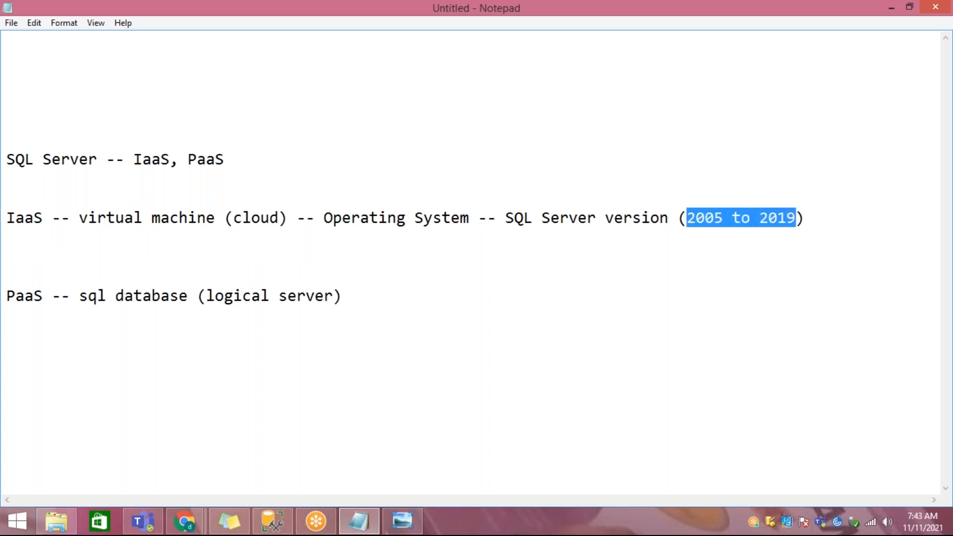
{"action": "type", "text": "2016"}
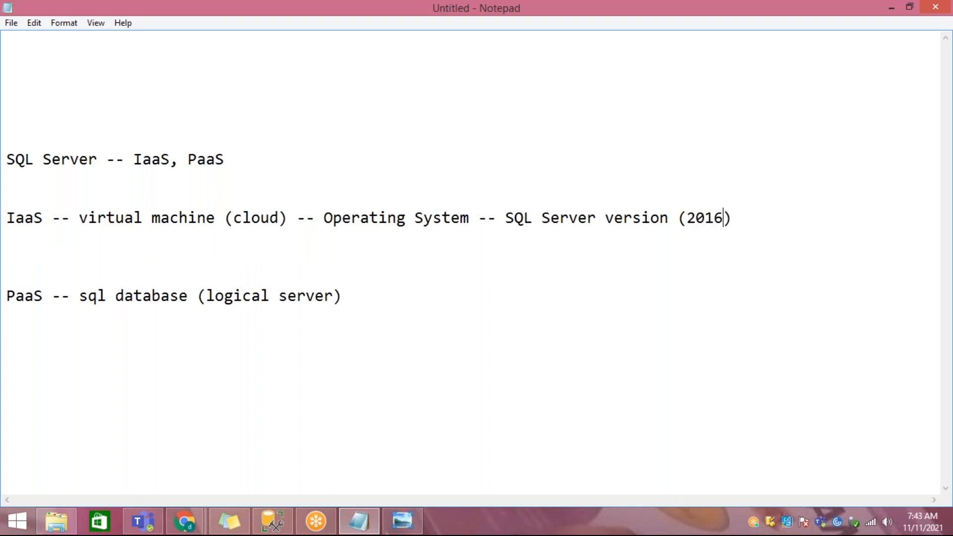
Step: Insert "(windows server 2012)" directly after "Operating System" in the IaaS line
{"action": "key", "text": "Left"}
{"action": "key", "text": "Left"}
{"action": "key", "text": "Left"}
{"action": "key", "text": "Left"}
{"action": "key", "text": "Left"}
{"action": "key", "text": "Left"}
{"action": "key", "text": "Left"}
{"action": "key", "text": "Left"}
{"action": "key", "text": "Left"}
{"action": "key", "text": "Left"}
{"action": "key", "text": "Left"}
{"action": "key", "text": "Left"}
{"action": "key", "text": "Left"}
{"action": "key", "text": "Left"}
{"action": "key", "text": "Left"}
{"action": "key", "text": "Left"}
{"action": "key", "text": "Left"}
{"action": "key", "text": "Left"}
{"action": "key", "text": "Left"}
{"action": "key", "text": "Left"}
{"action": "key", "text": "Left"}
{"action": "key", "text": "Left"}
{"action": "key", "text": "Left"}
{"action": "key", "text": "Left"}
{"action": "key", "text": "Left"}
{"action": "key", "text": "Left"}
{"action": "key", "text": "Left"}
{"action": "key", "text": "Left"}
{"action": "key", "text": "Left"}
{"action": "key", "text": "Left"}
{"action": "key", "text": "Left"}
{"action": "key", "text": "Left"}
{"action": "key", "text": "Left"}
{"action": "key", "text": "Left"}
{"action": "key", "text": "Left"}
{"action": "key", "text": "Left"}
{"action": "key", "text": "Left"}
{"action": "key", "text": "Left"}
{"action": "key", "text": "Right"}
{"action": "key", "text": "Right"}
{"action": "key", "text": "Right"}
{"action": "key", "text": "Right"}
{"action": "key", "text": "Right"}
{"action": "key", "text": "Right"}
{"action": "key", "text": "Right"}
{"action": "key", "text": "Right"}
{"action": "key", "text": "Right"}
{"action": "key", "text": "Right"}
{"action": "key", "text": "Right"}
{"action": "key", "text": "Right"}
{"action": "key", "text": "Right"}
{"action": "key", "text": "Right"}
{"action": "key", "text": "Right"}
{"action": "key", "text": "Right"}
{"action": "key", "text": "Right"}
{"action": "key", "text": "Right"}
{"action": "key", "text": "Right"}
{"action": "key", "text": "Right"}
{"action": "key", "text": "Right"}
{"action": "key", "text": "Right"}
{"action": "key", "text": "Right"}
{"action": "type", "text": "(sq"}
{"action": "key", "text": "BackSpace"}
{"action": "key", "text": "BackSpace"}
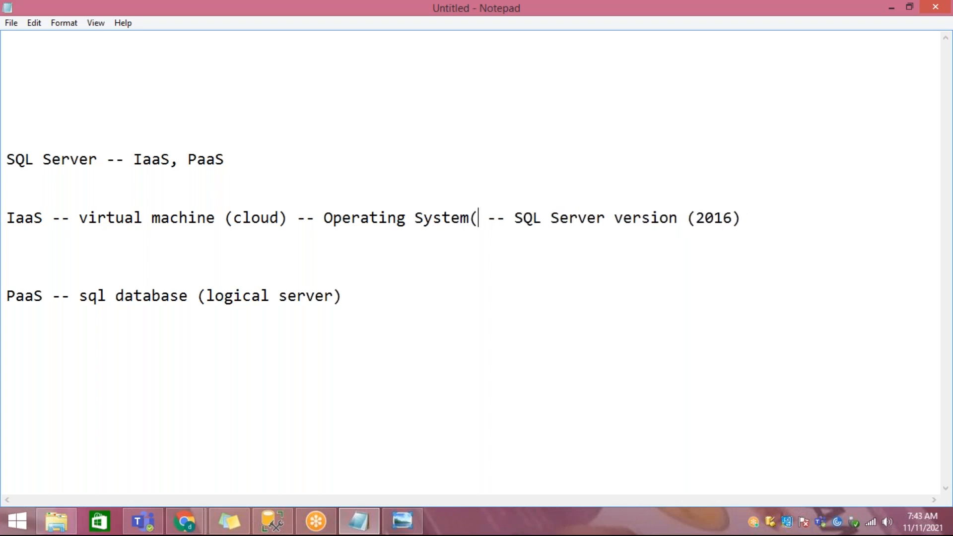
{"action": "type", "text": "windows server 2012)"}
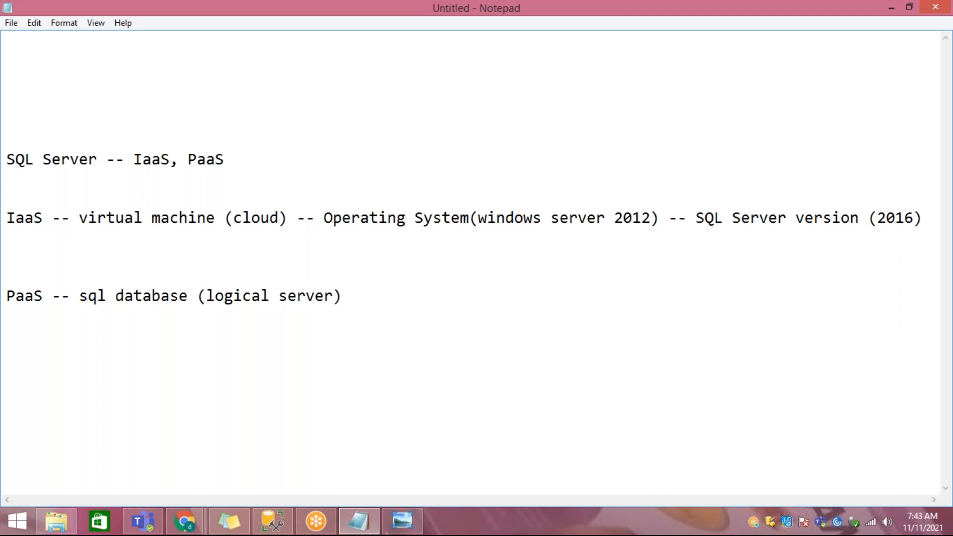
Step: List "patches" and "backups" on separate lines beneath the IaaS line, keeping blank space above the PaaS line
{"action": "key", "text": "End"}
{"action": "key", "text": "Return"}
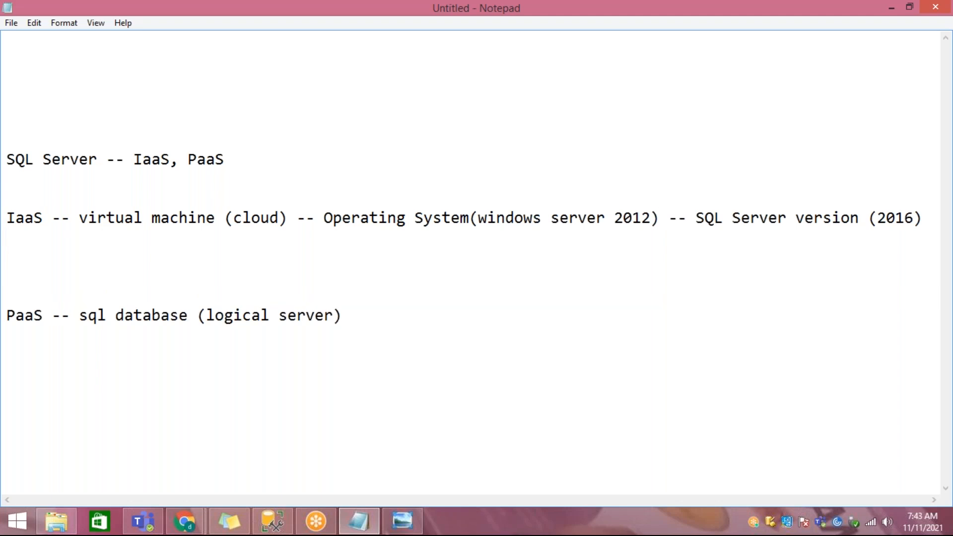
{"action": "key", "text": "Return"}
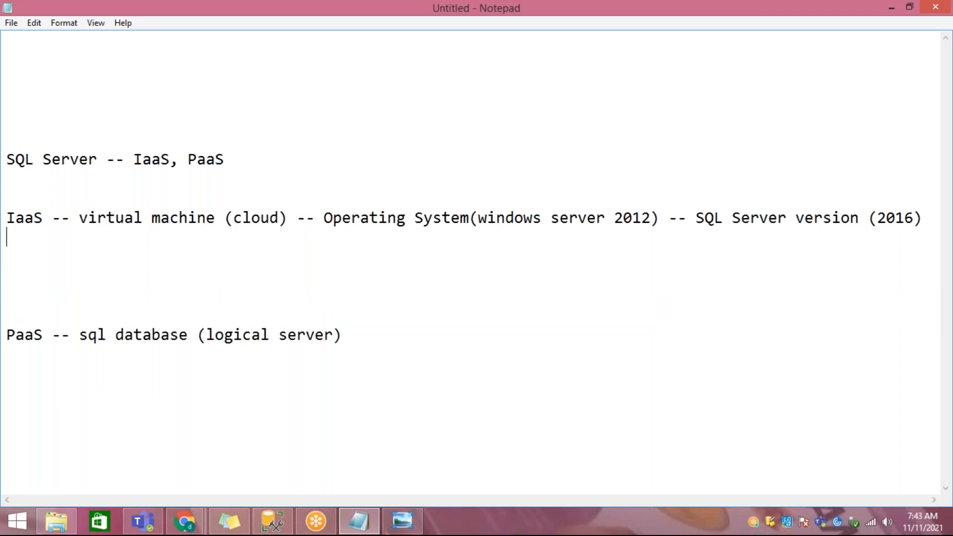
{"action": "type", "text": "patches"}
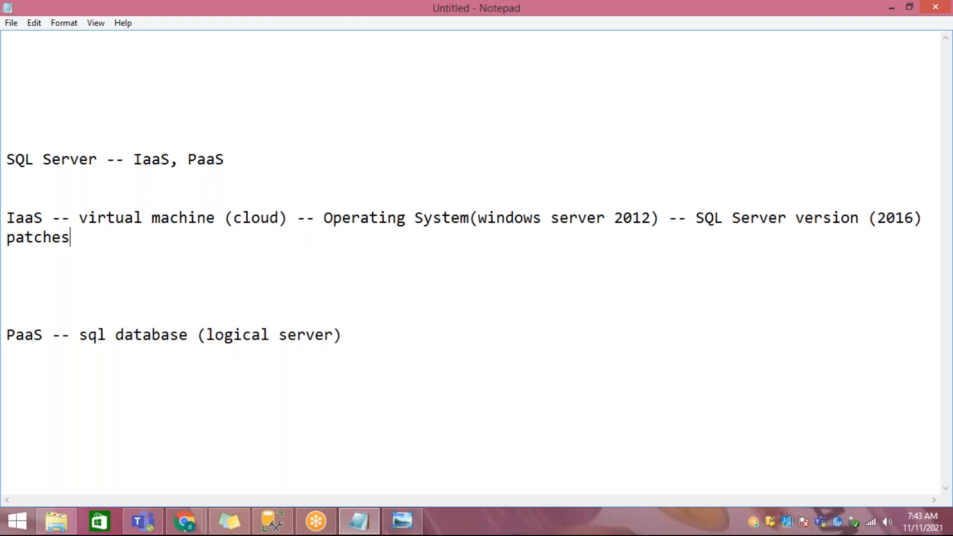
{"action": "key", "text": "Return"}
{"action": "type", "text": "a"}
{"action": "key", "text": "BackSpace"}
{"action": "type", "text": "b"}
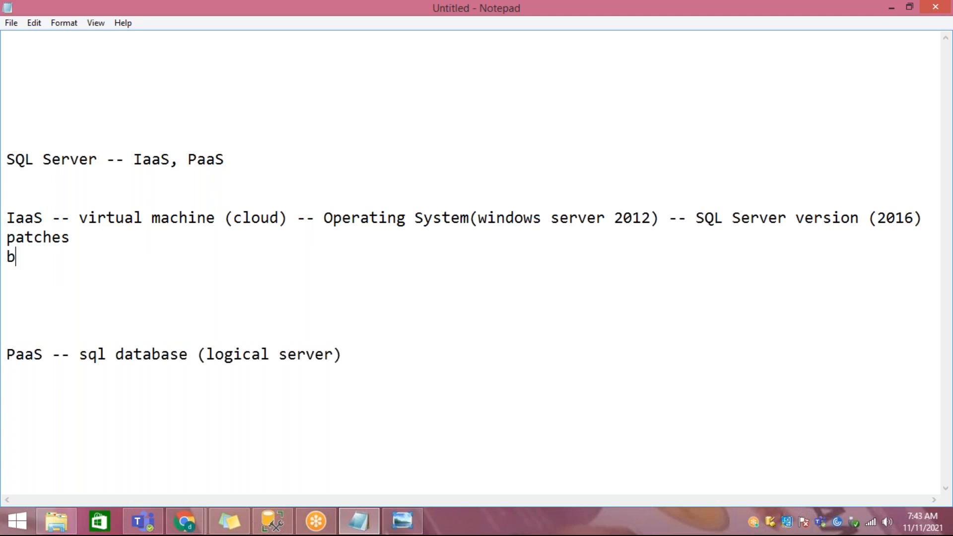
{"action": "type", "text": "ackups"}
{"action": "key", "text": "Return"}
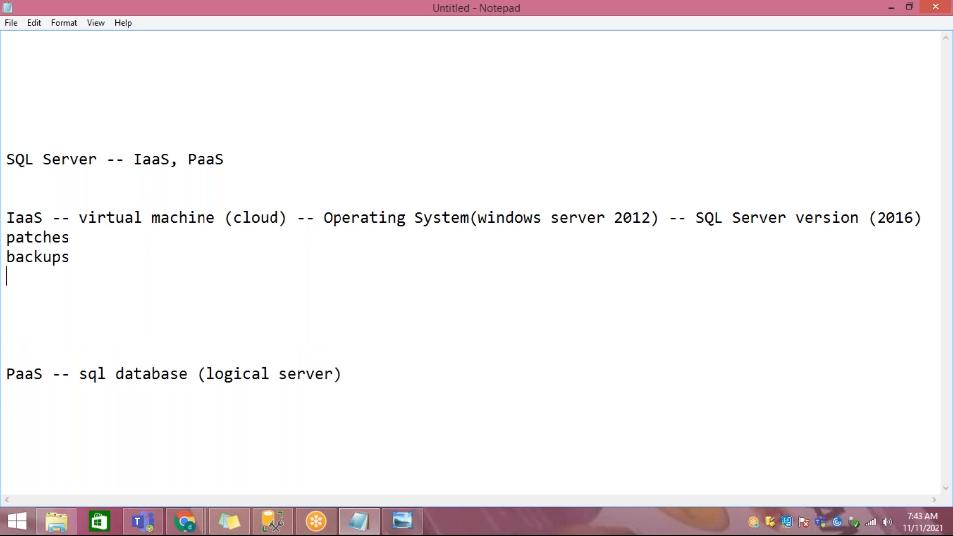
Step: Add the line "upgradation -- widnows serve2012 to windows server 2019" beneath "backups" in the IaaS notes
{"action": "type", "text": "upgdar"}
{"action": "key", "text": "BackSpace"}
{"action": "key", "text": "BackSpace"}
{"action": "key", "text": "BackSpace"}
{"action": "key", "text": "BackSpace"}
{"action": "type", "text": "dration"}
{"action": "key", "text": "BackSpace"}
{"action": "key", "text": "BackSpace"}
{"action": "key", "text": "BackSpace"}
{"action": "key", "text": "BackSpace"}
{"action": "key", "text": "BackSpace"}
{"action": "key", "text": "BackSpace"}
{"action": "key", "text": "BackSpace"}
{"action": "type", "text": "grada"}
{"action": "type", "text": "tion -- "}
{"action": "type", "text": "widnows se"}
{"action": "type", "text": "rve20"}
{"action": "type", "text": "21"}
{"action": "key", "text": "BackSpace"}
{"action": "key", "text": "BackSpace"}
{"action": "type", "text": "12 to windows"}
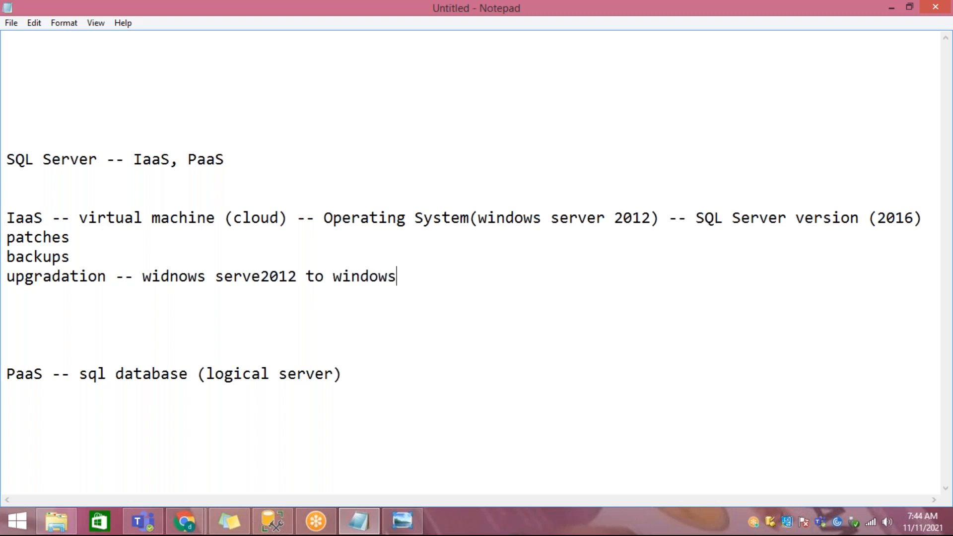
{"action": "type", "text": " server 2019"}
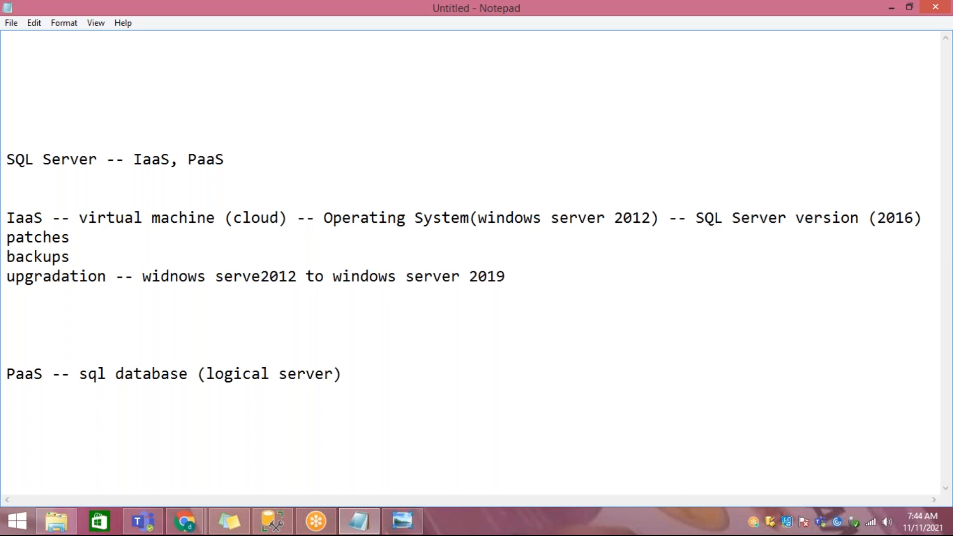
Step: Add the line "migration --- sql server 2016 to sql server 2019" beneath the upgradation line
{"action": "key", "text": "Return"}
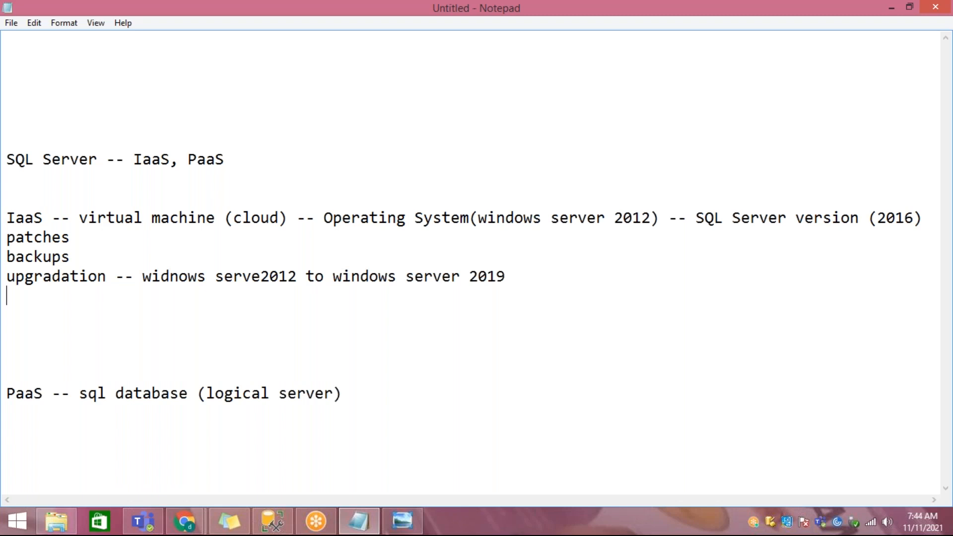
{"action": "type", "text": "migrat"}
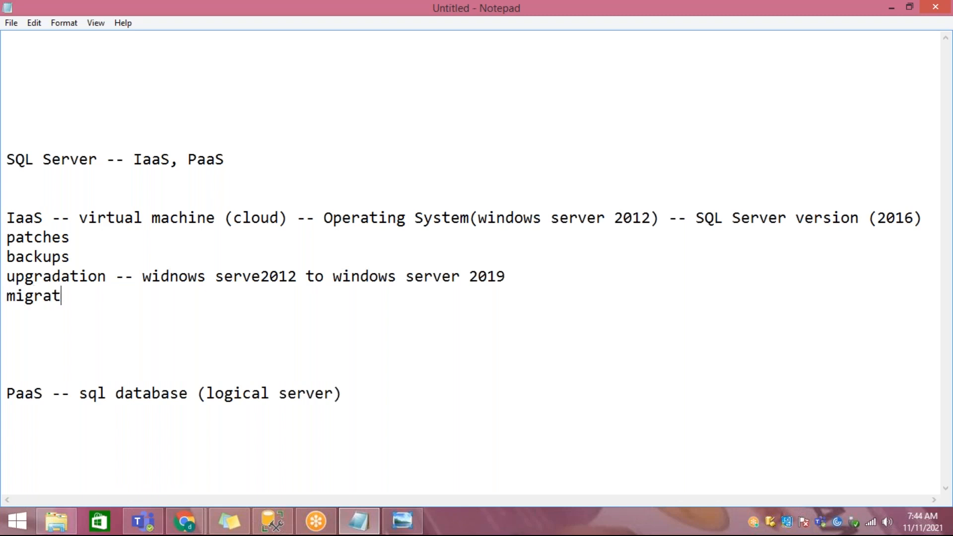
{"action": "type", "text": "ion --- sql se"}
{"action": "type", "text": "rver"}
{"action": "key", "text": "BackSpace"}
{"action": "type", "text": "er 201"}
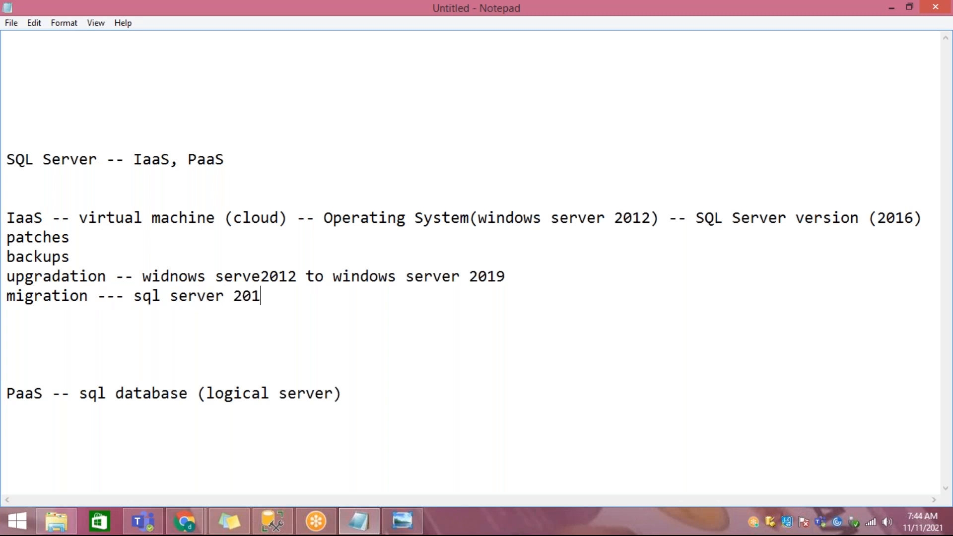
{"action": "type", "text": "6 to sql server 201"}
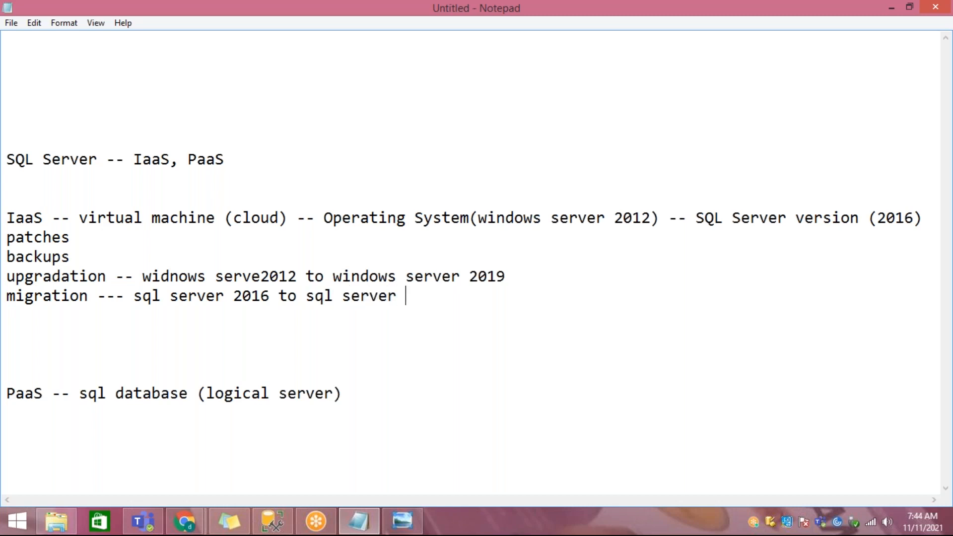
{"action": "type", "text": "9"}
Step: Check the IaaS-PaaS-SaaS cloud services picture, and highlight "patches" and "backups" in the Notepad notes
{"action": "left_click", "coordinate": [402, 522]}
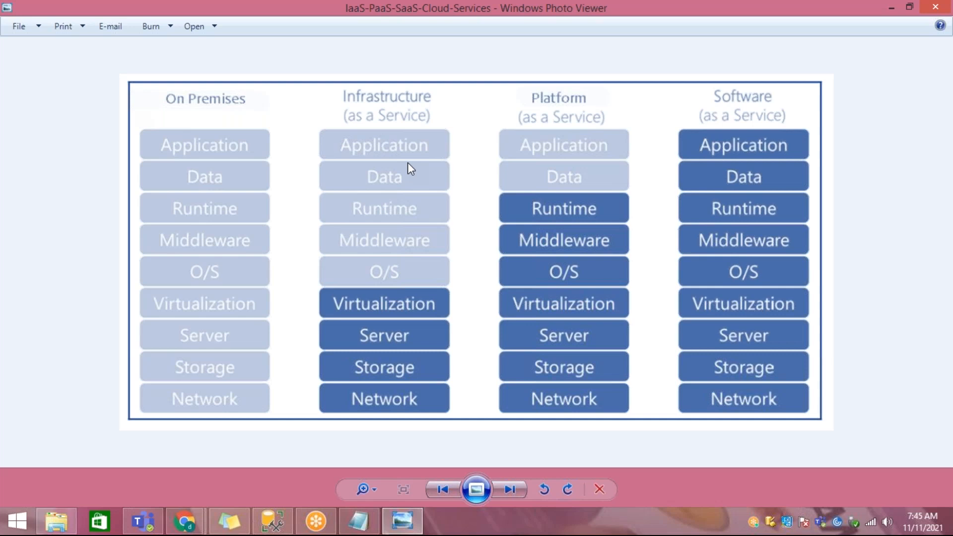
{"action": "left_click", "coordinate": [359, 521]}
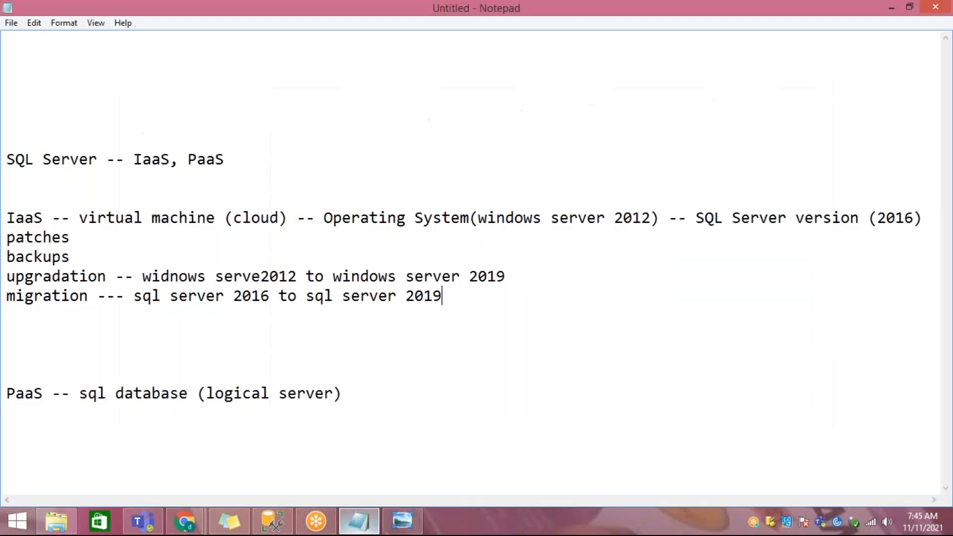
{"action": "left_click_drag", "start_coordinate": [7, 241], "coordinate": [109, 251]}
{"action": "left_click", "coordinate": [11, 258]}
{"action": "left_click_drag", "start_coordinate": [16, 257], "coordinate": [86, 265]}
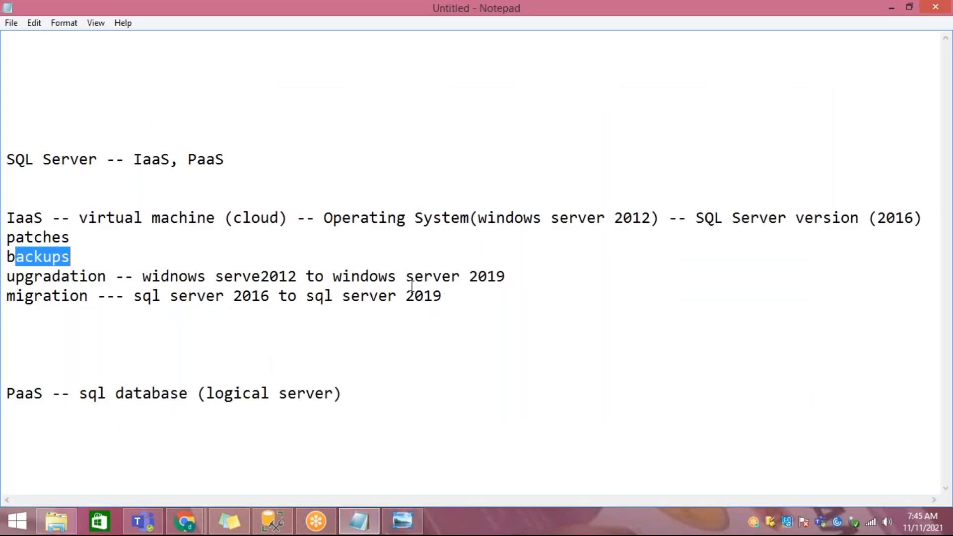
Step: Add the line "avaialbititiy zones and availabity set" beneath the migration line
{"action": "left_click", "coordinate": [457, 300]}
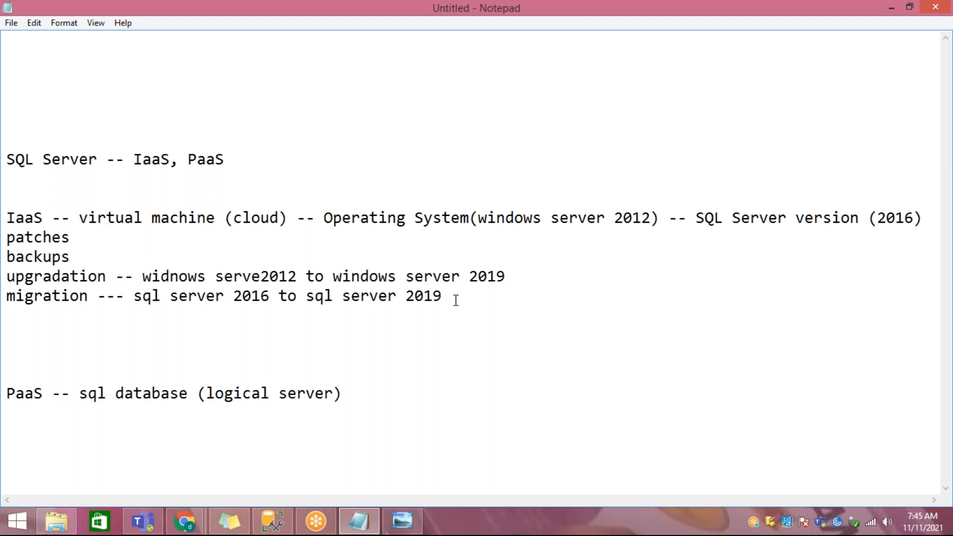
{"action": "key", "text": "Return"}
{"action": "type", "text": "avaialbitiy"}
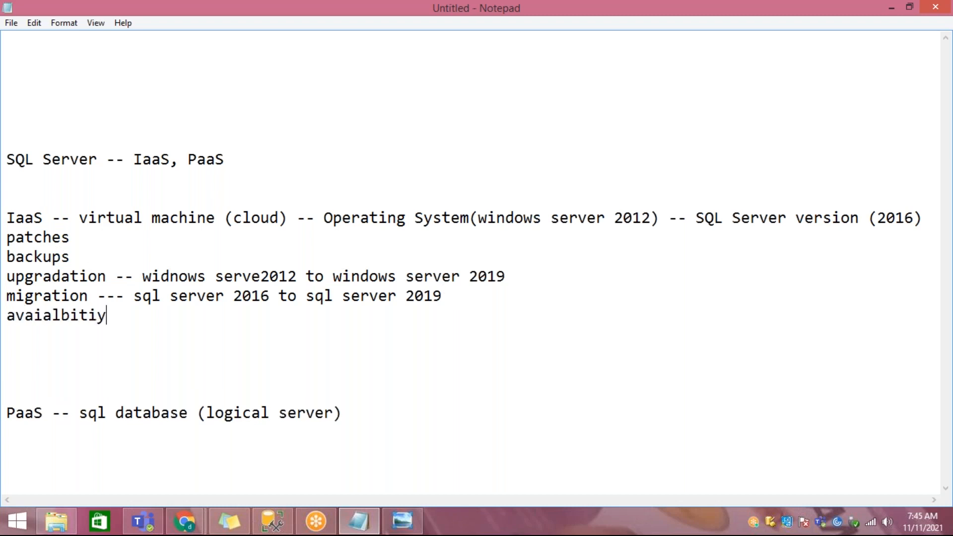
{"action": "key", "text": "BackSpace"}
{"action": "type", "text": "tiy zones "}
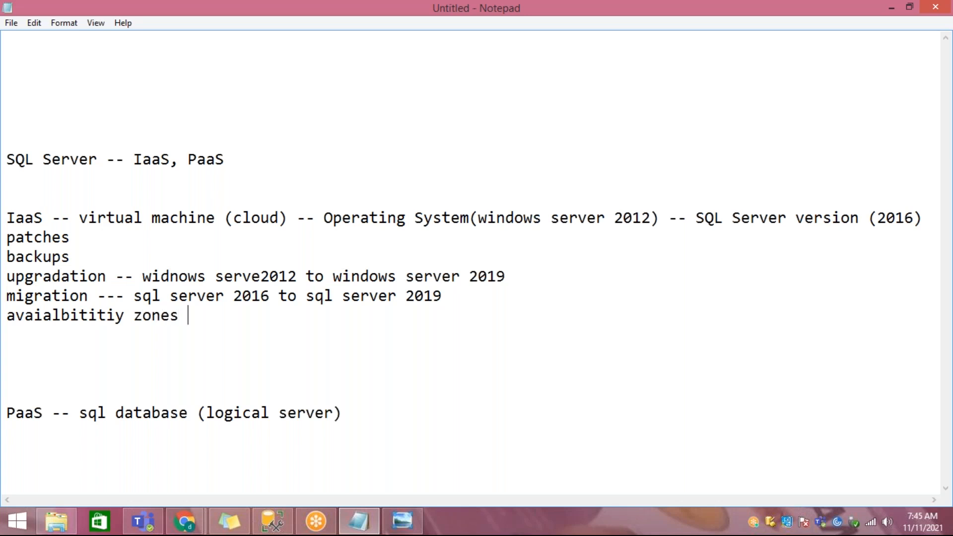
{"action": "type", "text": "and avai"}
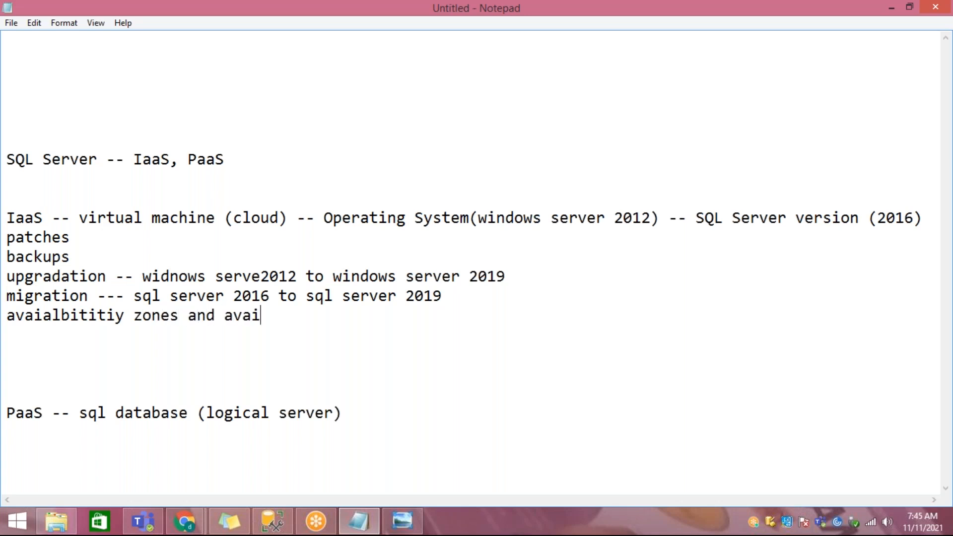
{"action": "type", "text": "labity set"}
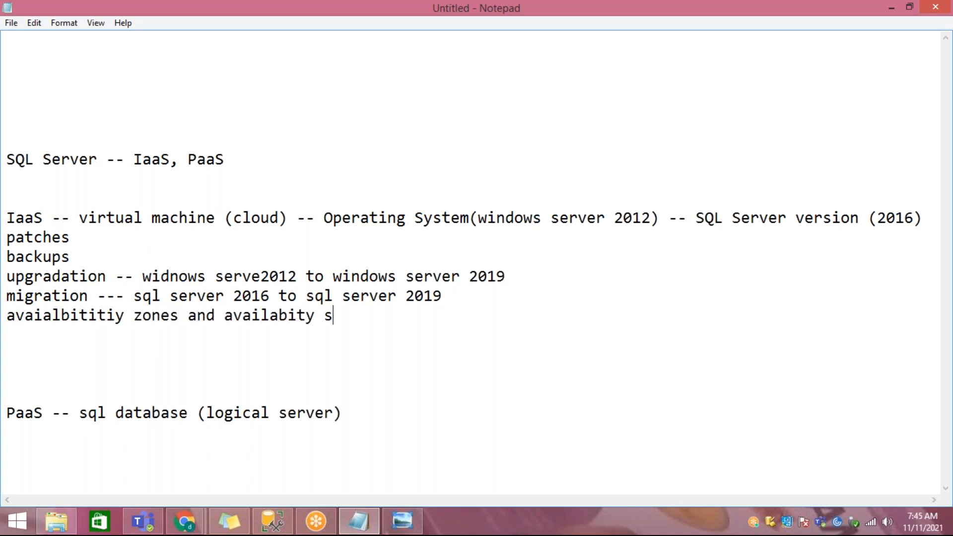
Step: Highlight the task lines under IaaS in turn, including patches, upgradation and migration
{"action": "key", "text": "shift+Up"}
{"action": "key", "text": "shift+Up"}
{"action": "key", "text": "shift+Up"}
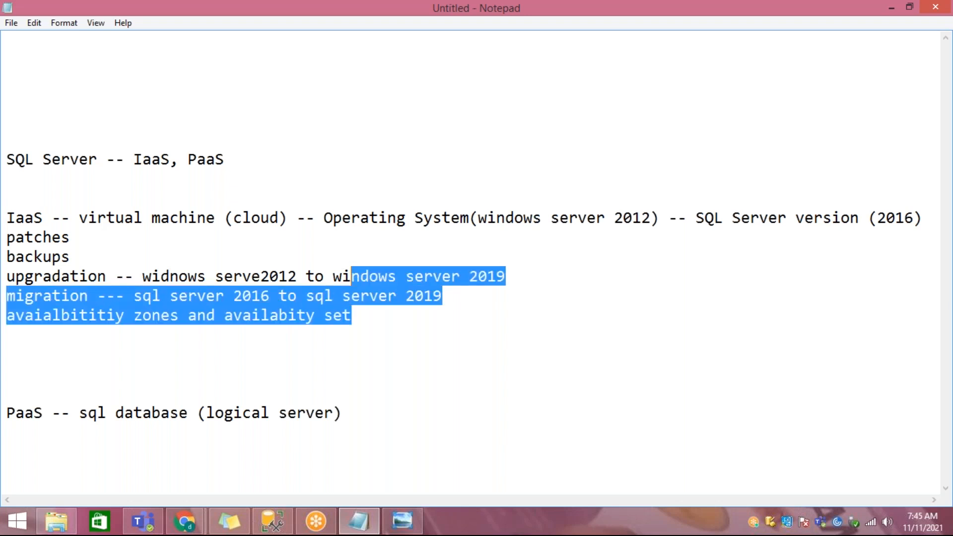
{"action": "key", "text": "Down"}
{"action": "key", "text": "Down"}
{"action": "key", "text": "Down"}
{"action": "key", "text": "End"}
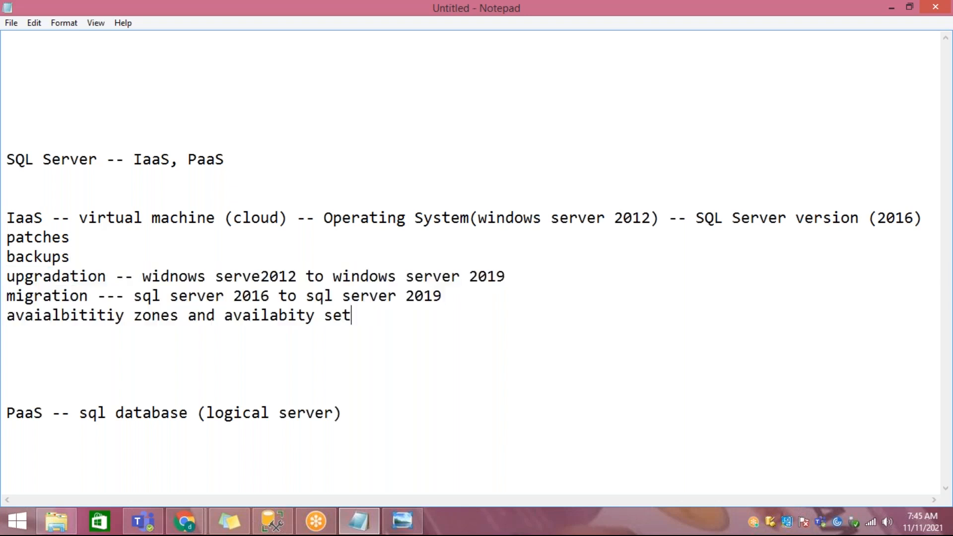
{"action": "key", "text": "shift+Home"}
{"action": "key", "text": "Up"}
{"action": "key", "text": "Up"}
{"action": "key", "text": "Up"}
{"action": "key", "text": "Up"}
{"action": "key", "text": "shift+End"}
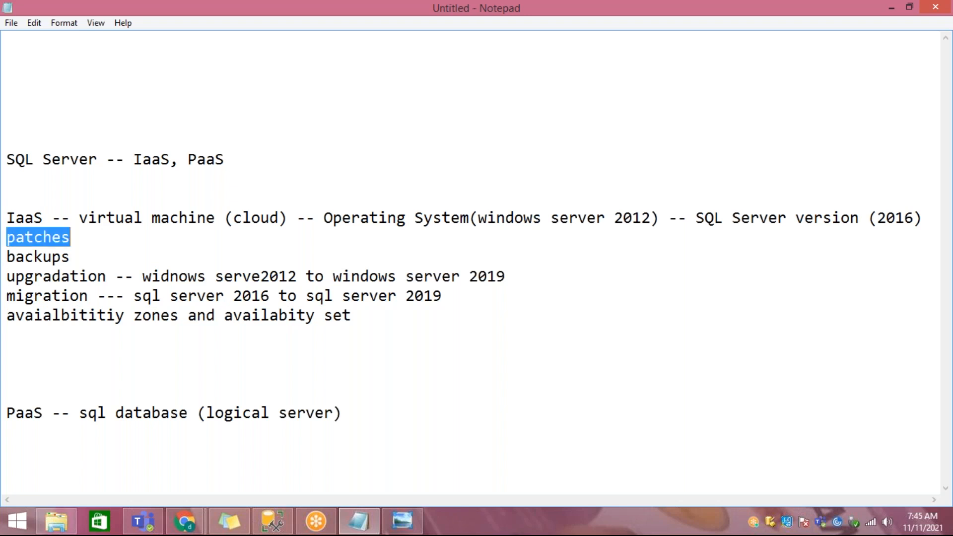
{"action": "key", "text": "Down"}
{"action": "key", "text": "Down"}
{"action": "key", "text": "End"}
{"action": "key", "text": "shift+Home"}
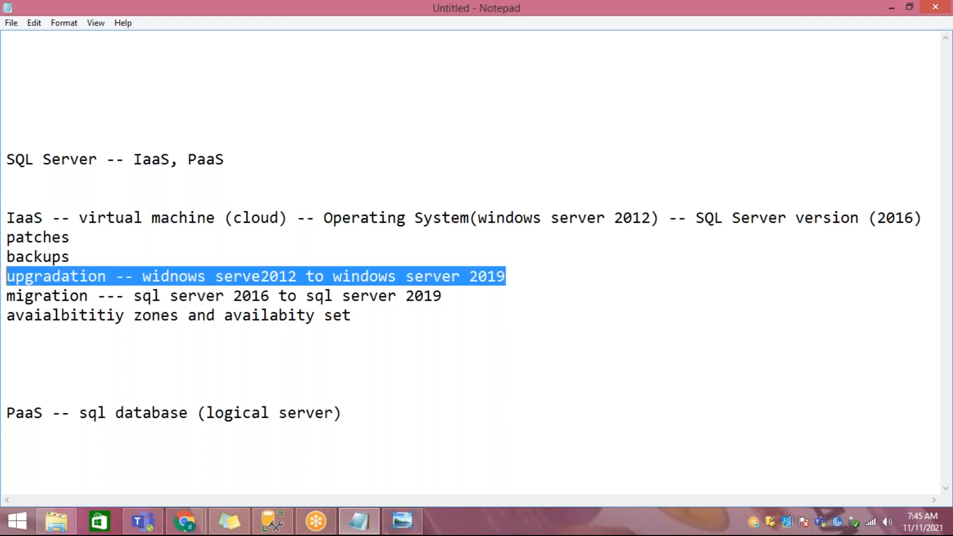
{"action": "key", "text": "Down"}
{"action": "key", "text": "shift+End"}
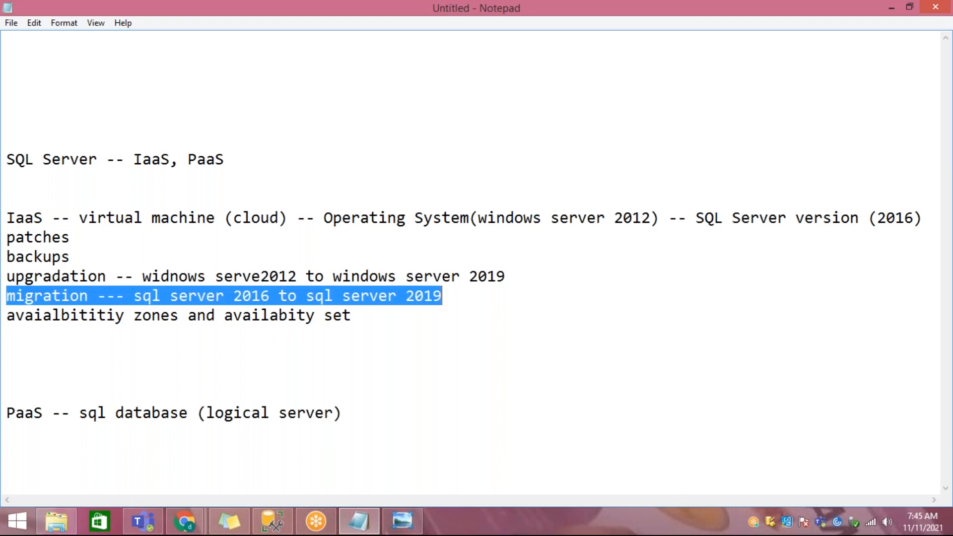
Step: Highlight the whole IaaS section, from its heading line through the availability zones line
{"action": "key", "text": "Up"}
{"action": "key", "text": "Up"}
{"action": "key", "text": "Up"}
{"action": "key", "text": "Up"}
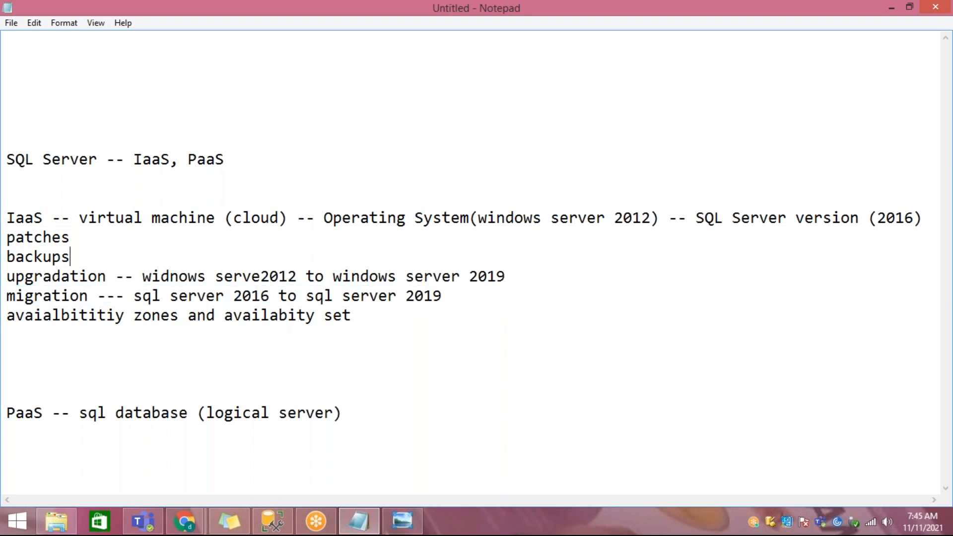
{"action": "key", "text": "Home"}
{"action": "key", "text": "shift+Down"}
{"action": "key", "text": "shift+Down"}
{"action": "key", "text": "shift+Down"}
{"action": "key", "text": "shift+Down"}
{"action": "key", "text": "shift+Down"}
{"action": "key", "text": "shift+Down"}
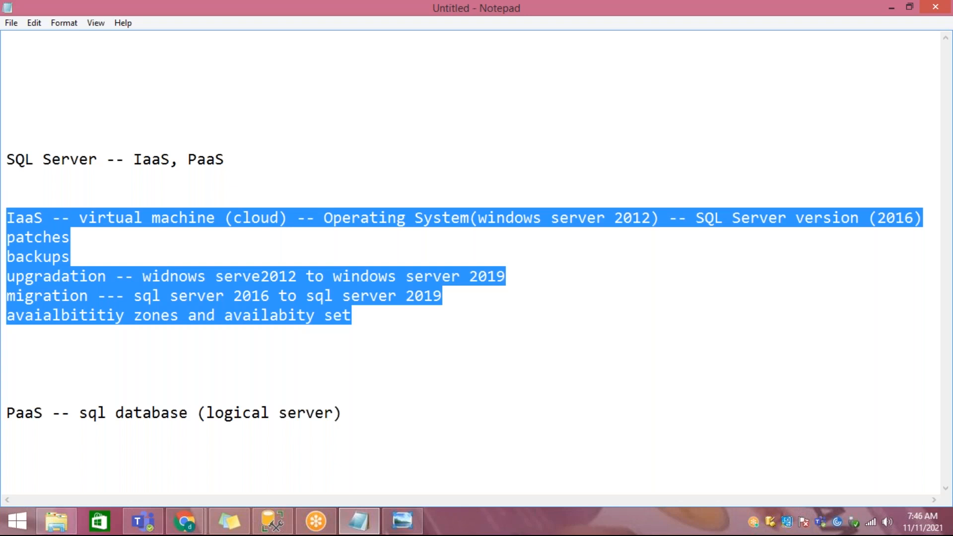
{"action": "left_click", "coordinate": [457, 301]}
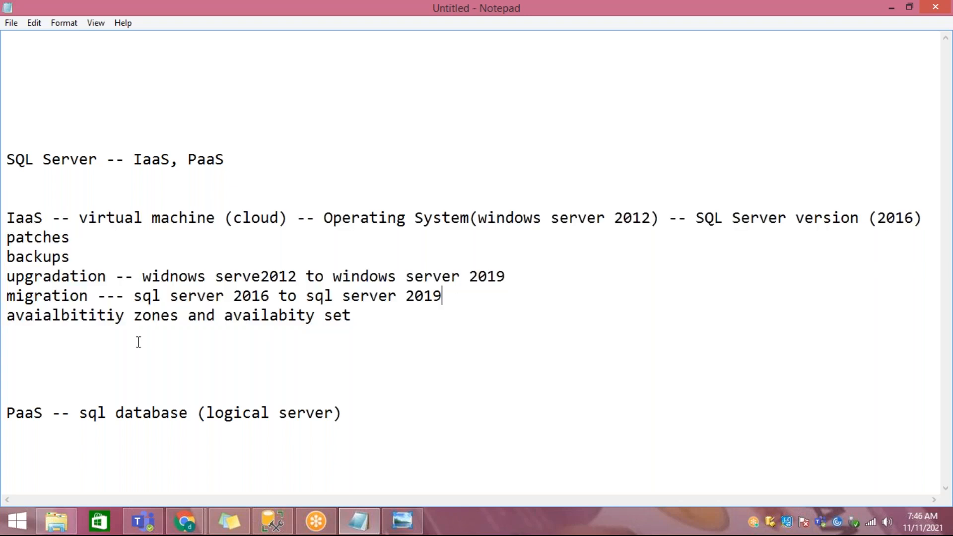
{"action": "left_click_drag", "start_coordinate": [24, 318], "coordinate": [8, 218]}
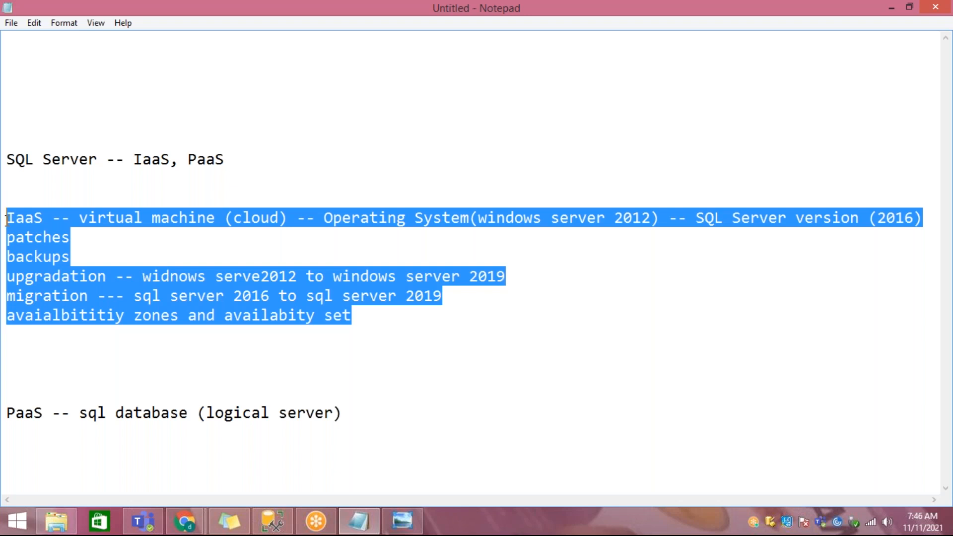
Step: Delete two blank lines between the IaaS section and the PaaS line
{"action": "left_click", "coordinate": [30, 367]}
{"action": "key", "text": "Delete"}
{"action": "key", "text": "Delete"}
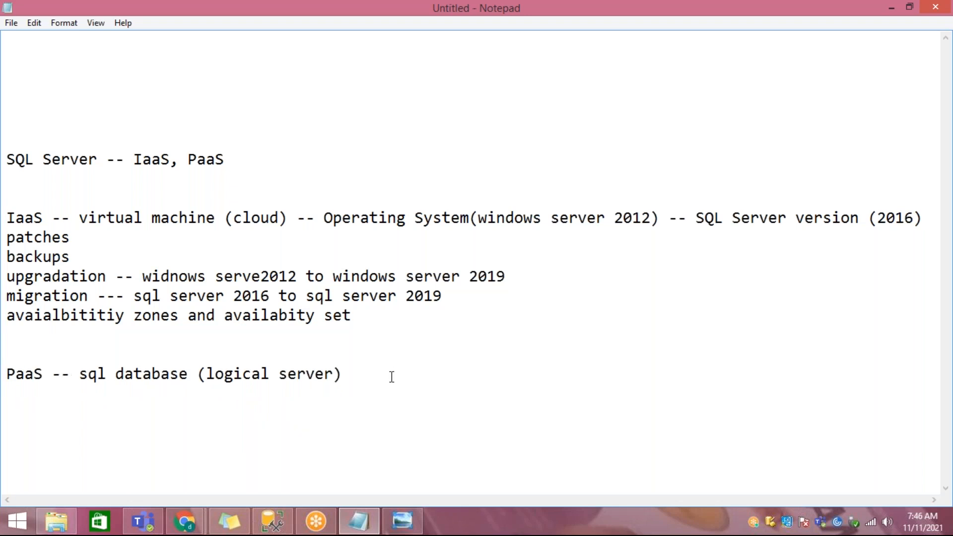
Step: Append "-- paired regions" to the end of the PaaS line
{"action": "left_click_drag", "start_coordinate": [392, 377], "coordinate": [7, 396]}
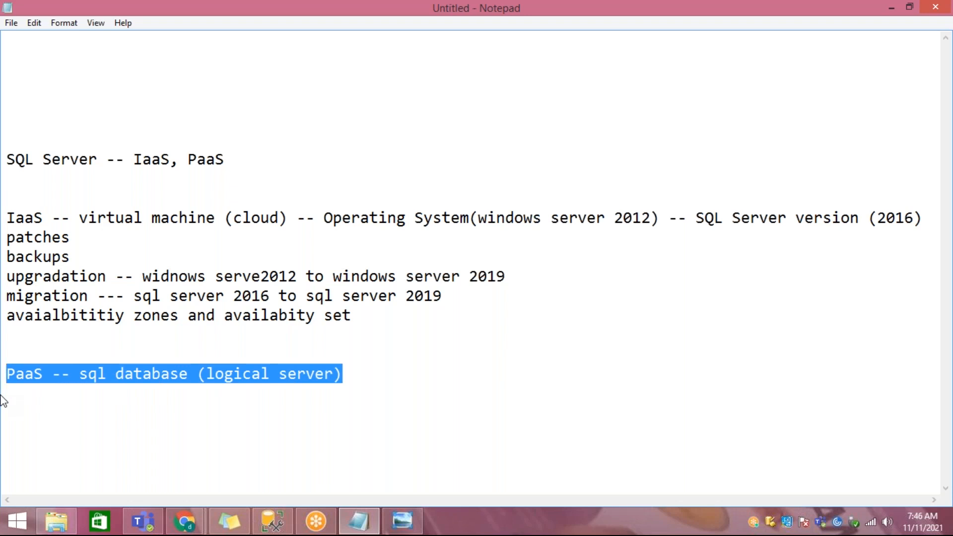
{"action": "left_click", "coordinate": [398, 376]}
{"action": "type", "text": "-"}
{"action": "type", "text": "- parie"}
{"action": "key", "text": "BackSpace"}
{"action": "key", "text": "BackSpace"}
{"action": "key", "text": "BackSpace"}
{"action": "type", "text": "ired regison"}
{"action": "key", "text": "BackSpace"}
{"action": "key", "text": "BackSpace"}
{"action": "key", "text": "BackSpace"}
{"action": "type", "text": "ons"}
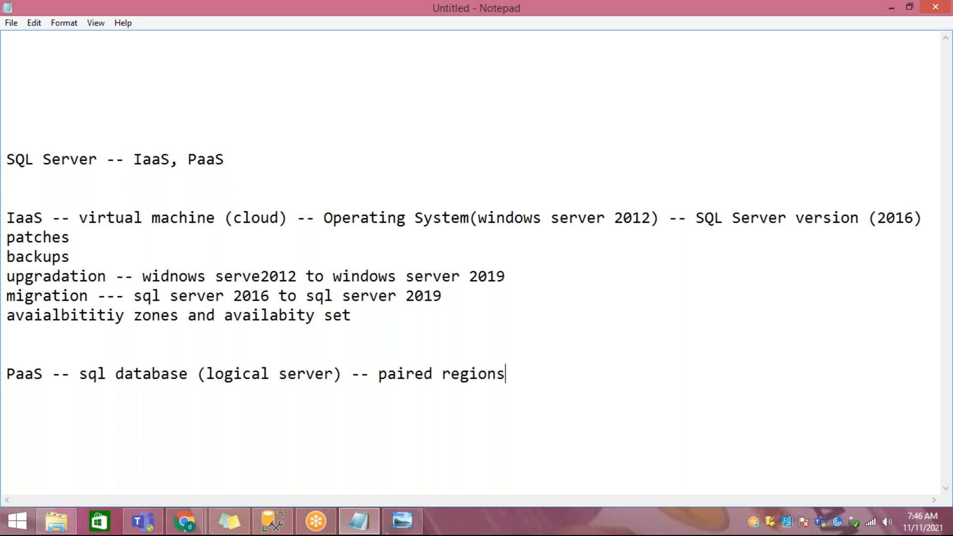
Step: Compare the two offerings by highlighting the PaaS line, the whole IaaS section and the PaaS line again
{"action": "key", "text": "shift+Home"}
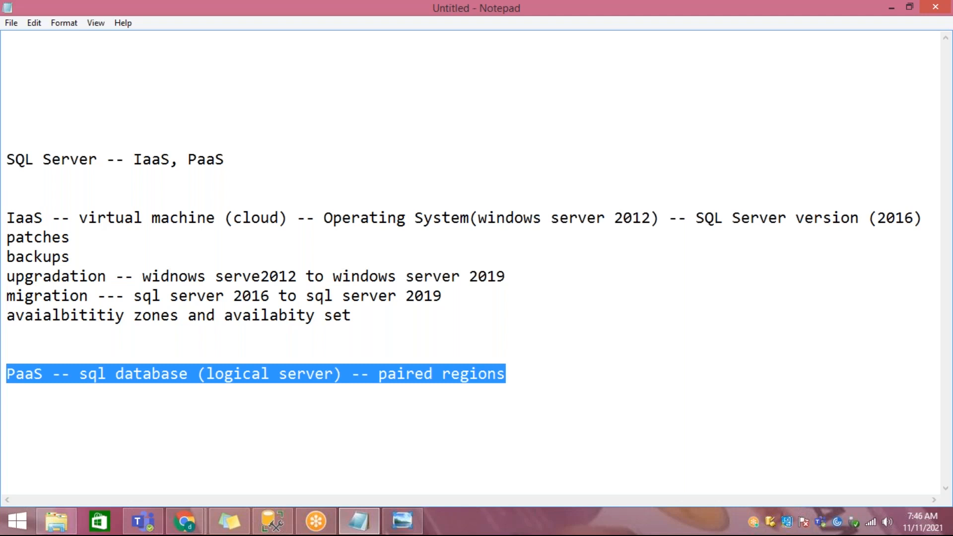
{"action": "left_click_drag", "start_coordinate": [351, 315], "coordinate": [6, 222]}
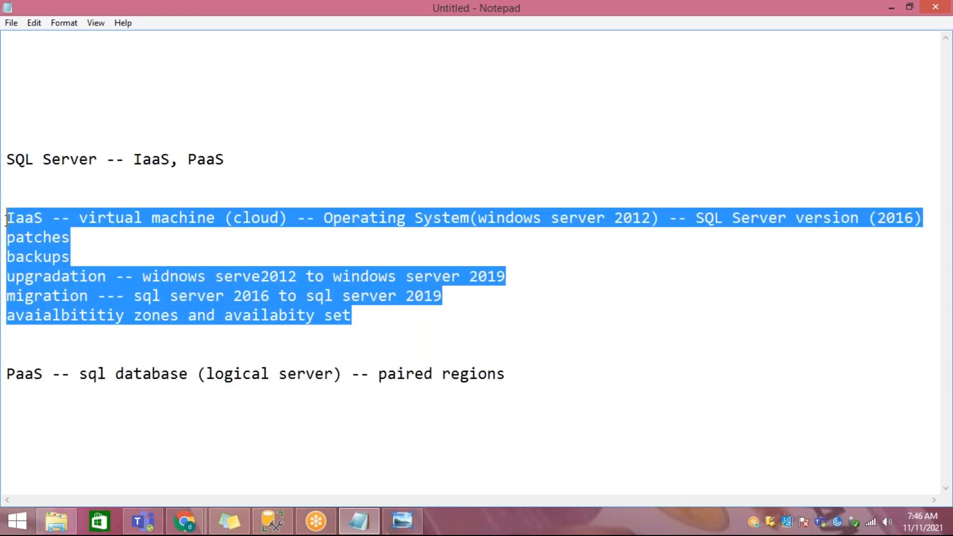
{"action": "left_click_drag", "start_coordinate": [534, 377], "coordinate": [6, 375]}
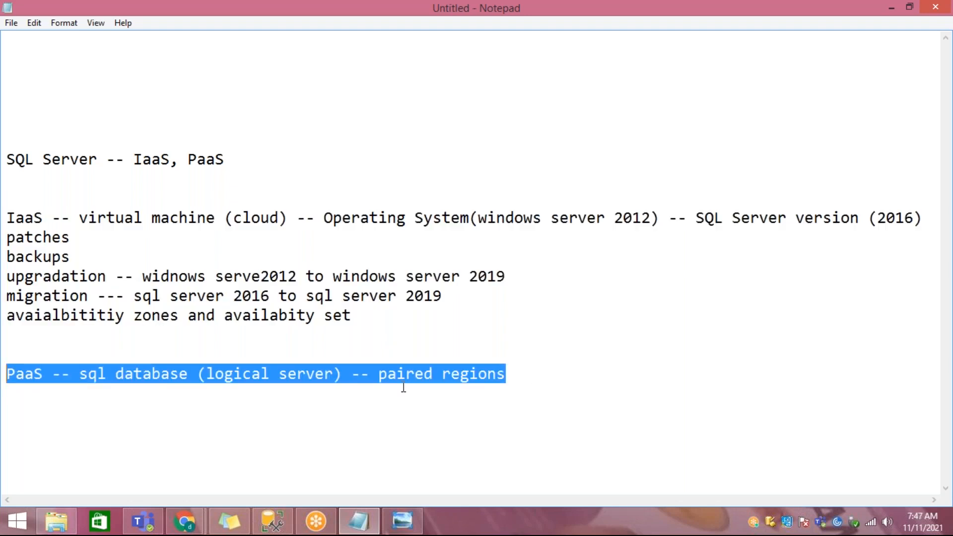
Step: Insert two blank lines above the "SQL Server -- IaaS, PaaS" heading
{"action": "left_click", "coordinate": [352, 83]}
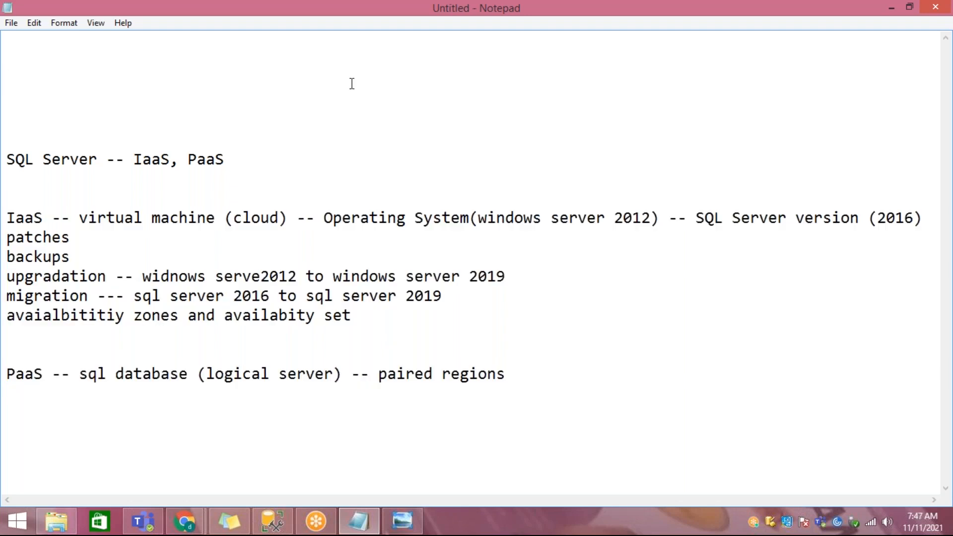
{"action": "key", "text": "Return"}
{"action": "key", "text": "Return"}
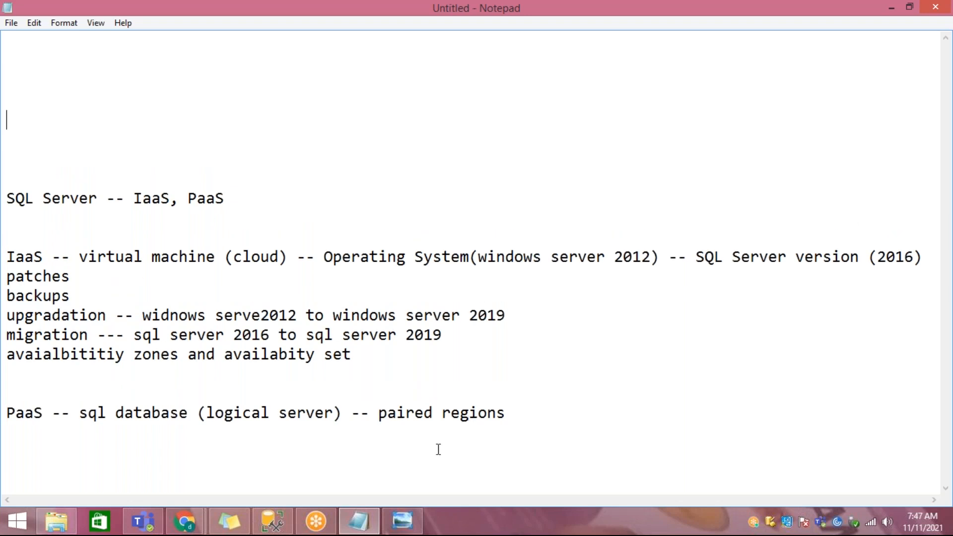
Step: Switch to SQL Server Management Studio and close the SQLQuery1.sql query
{"action": "left_click", "coordinate": [290, 524]}
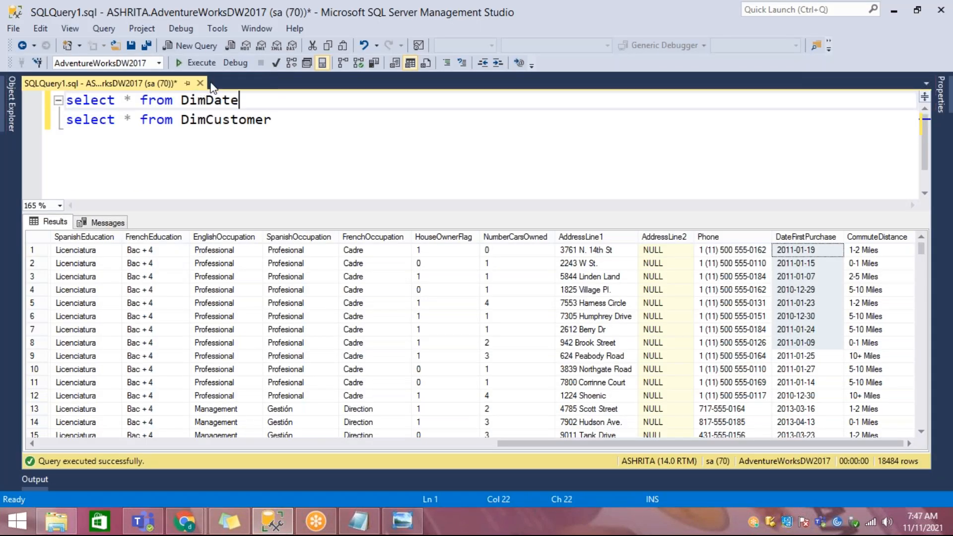
{"action": "left_click", "coordinate": [200, 84]}
{"action": "left_click", "coordinate": [519, 346]}
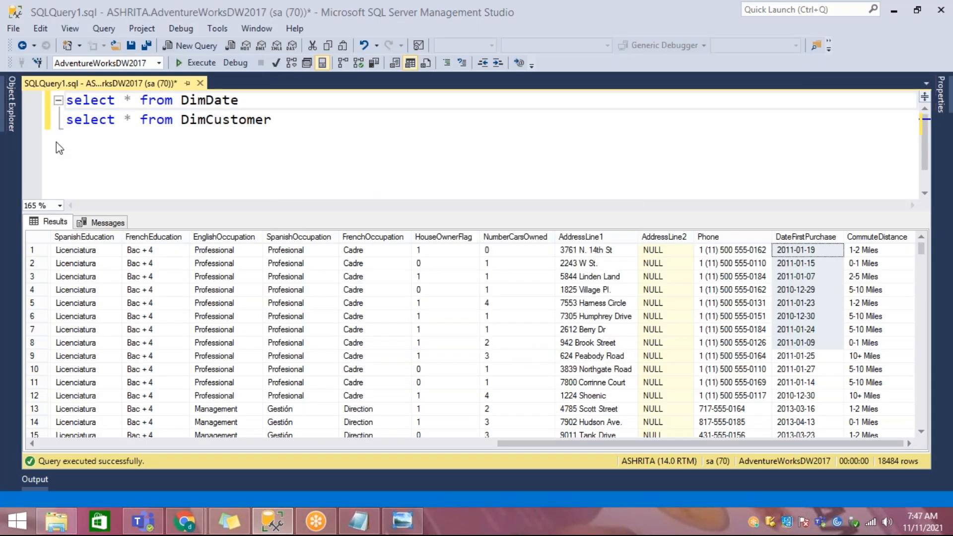
Step: Show Object Explorer and start a new Database Engine connection
{"action": "left_click", "coordinate": [12, 108]}
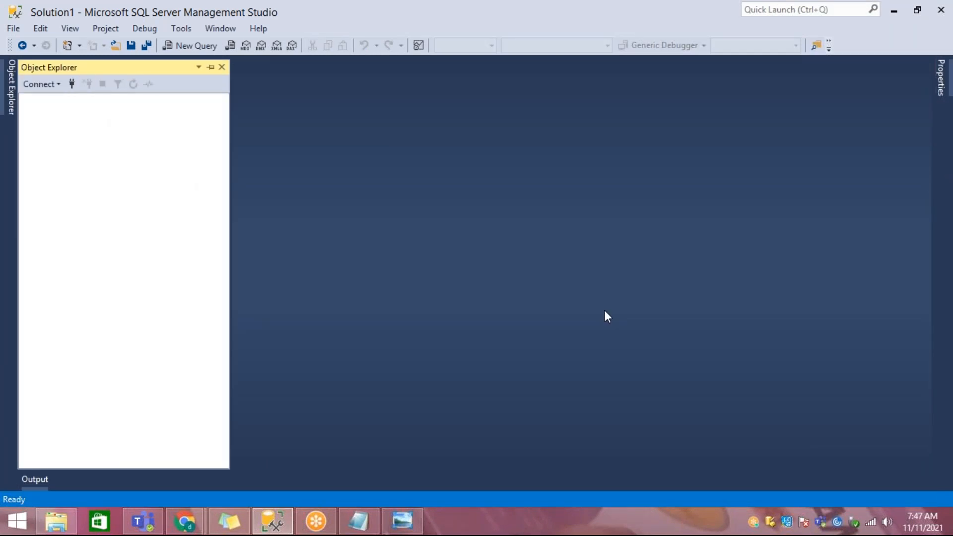
{"action": "left_click", "coordinate": [45, 85]}
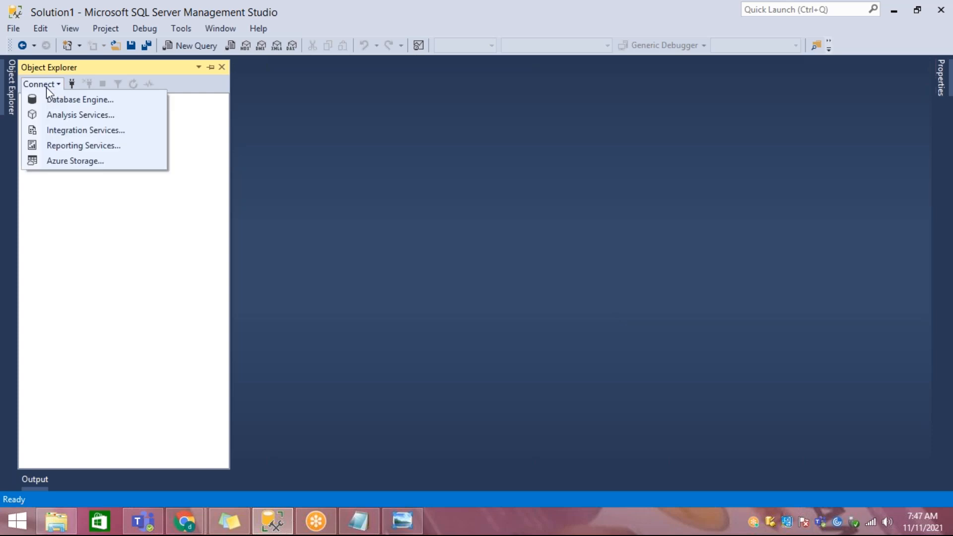
{"action": "left_click", "coordinate": [51, 101]}
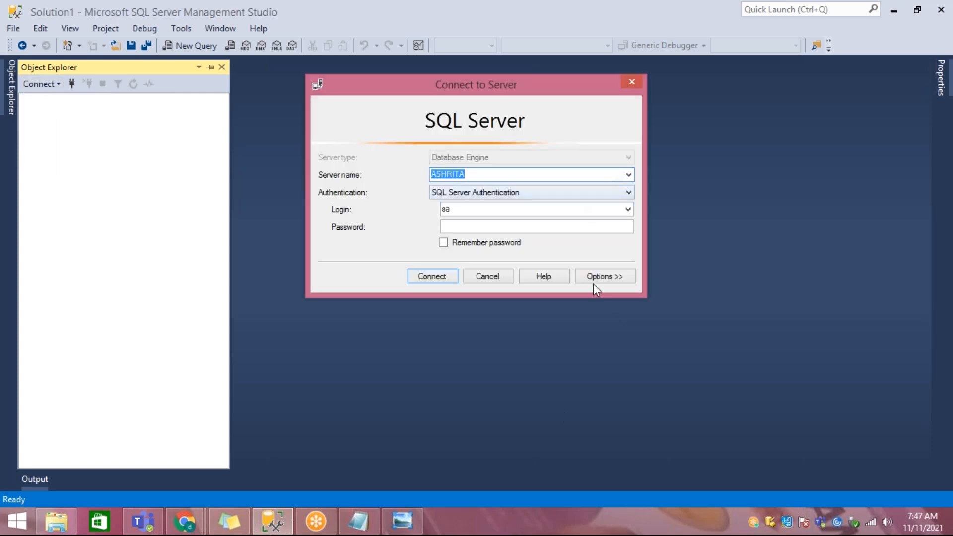
Step: Switch to File Explorer and open the system properties of This PC to check the computer name
{"action": "left_click", "coordinate": [58, 526]}
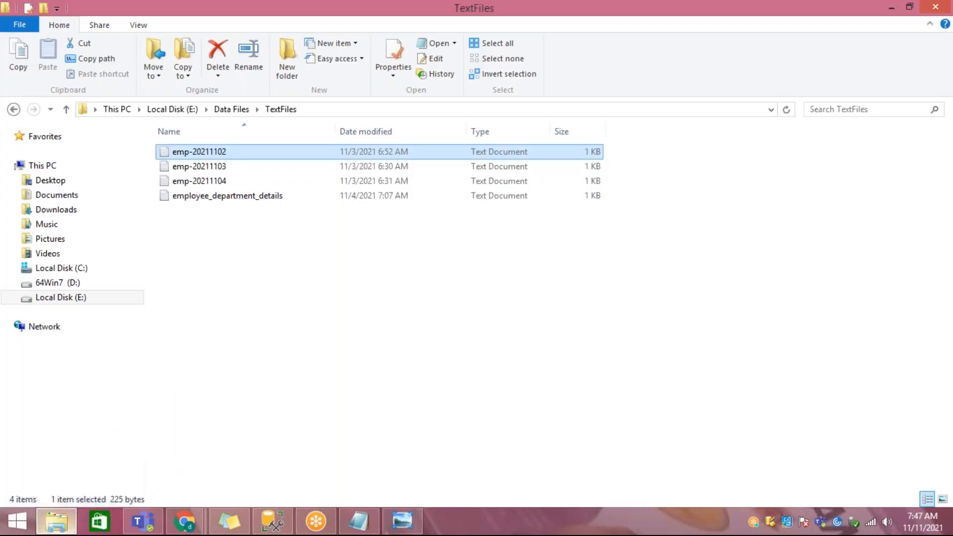
{"action": "left_click", "coordinate": [59, 165]}
{"action": "right_click", "coordinate": [60, 165]}
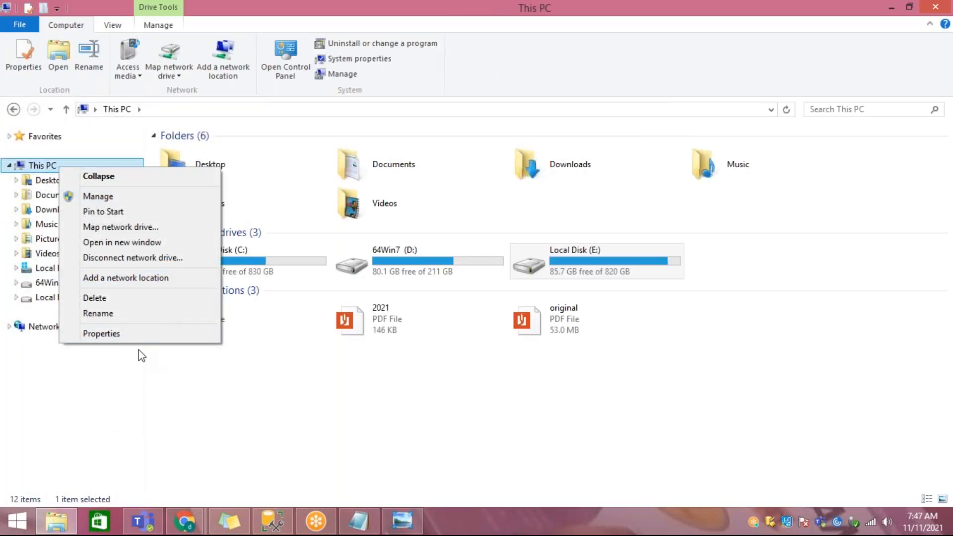
{"action": "left_click", "coordinate": [101, 334]}
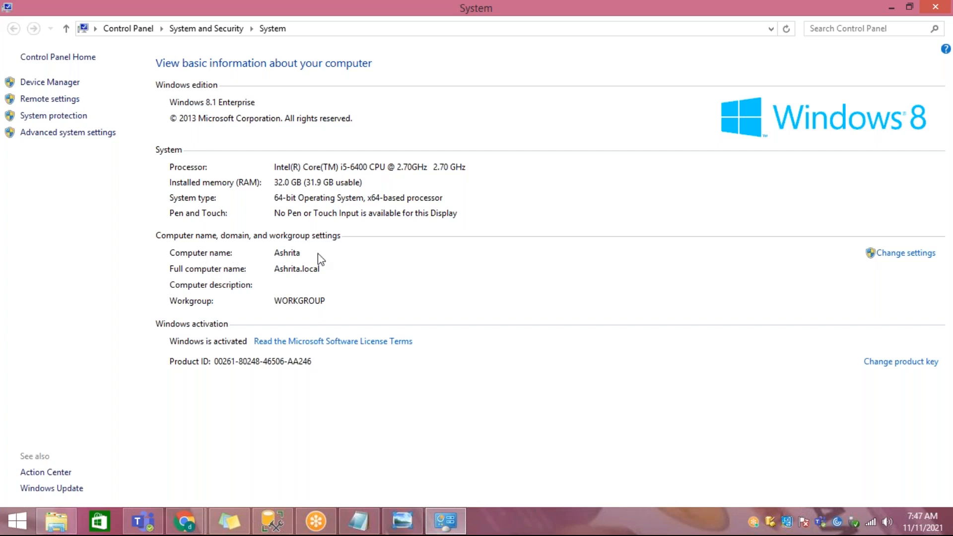
Step: Switch back to SQL Server Management Studio, enter the password for the sa login and connect to the local server
{"action": "left_click", "coordinate": [272, 521]}
{"action": "left_click", "coordinate": [470, 226]}
{"action": "type", "text": "****"}
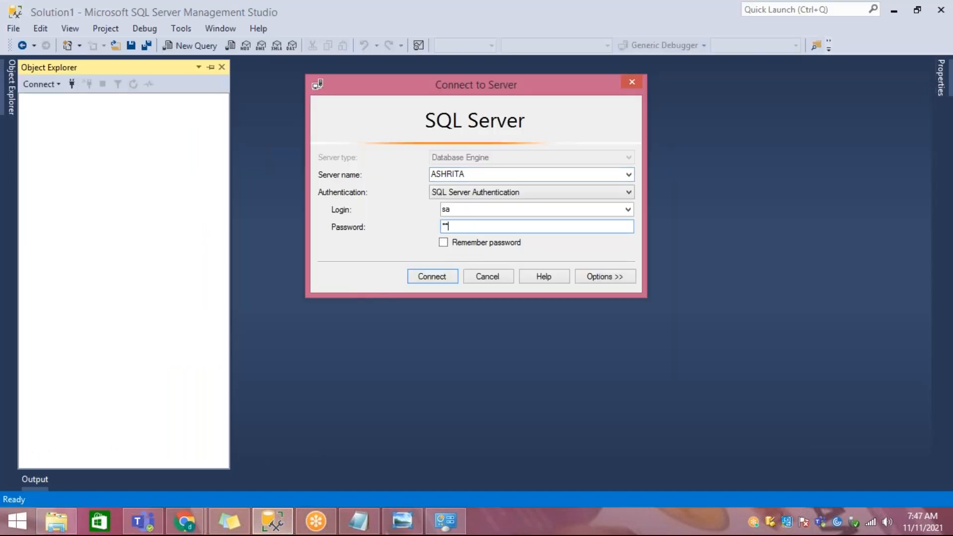
{"action": "type", "text": "*******"}
{"action": "key", "text": "Return"}
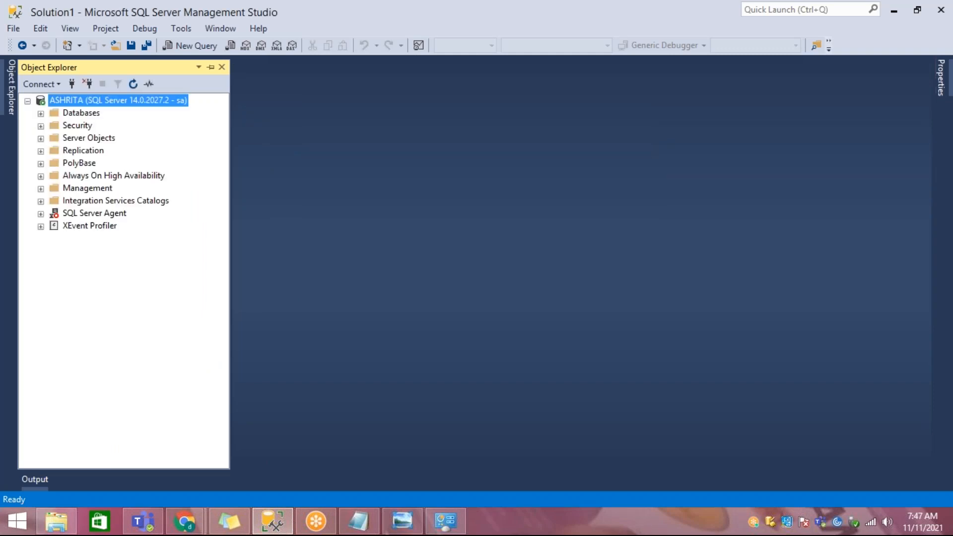
Step: Expand the server's Databases folder to view its contents, then collapse it again
{"action": "left_click", "coordinate": [40, 113]}
{"action": "scroll", "coordinate": [94, 126], "scroll_direction": "up", "scroll_amount": 1}
{"action": "left_click", "coordinate": [89, 113]}
{"action": "left_click", "coordinate": [43, 114]}
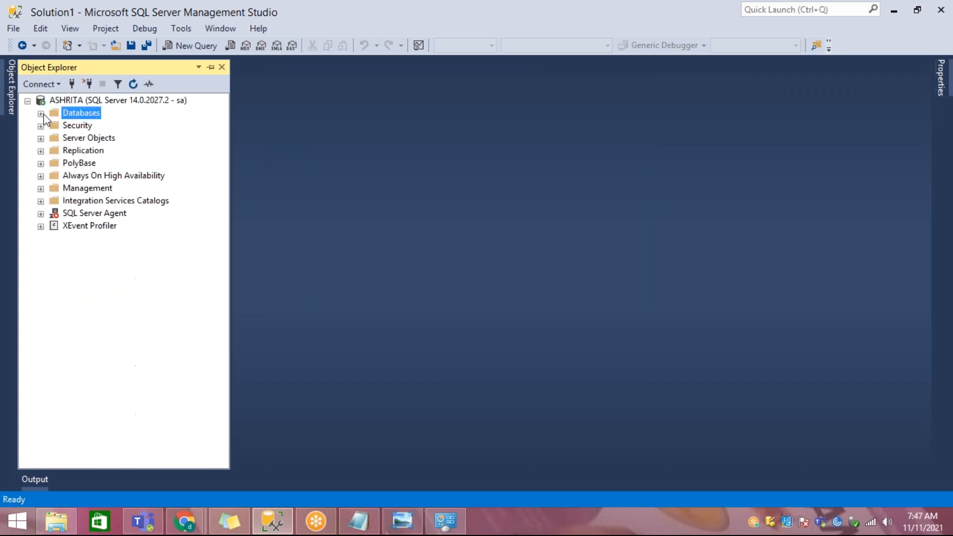
Step: Expand the Replication folder and try to expand Always On High Availability
{"action": "left_click", "coordinate": [85, 154]}
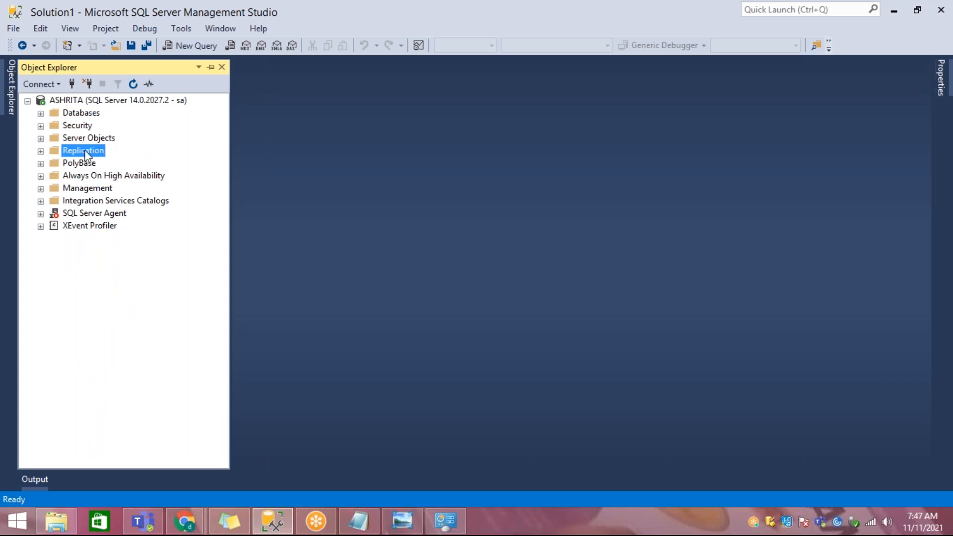
{"action": "left_click", "coordinate": [40, 150]}
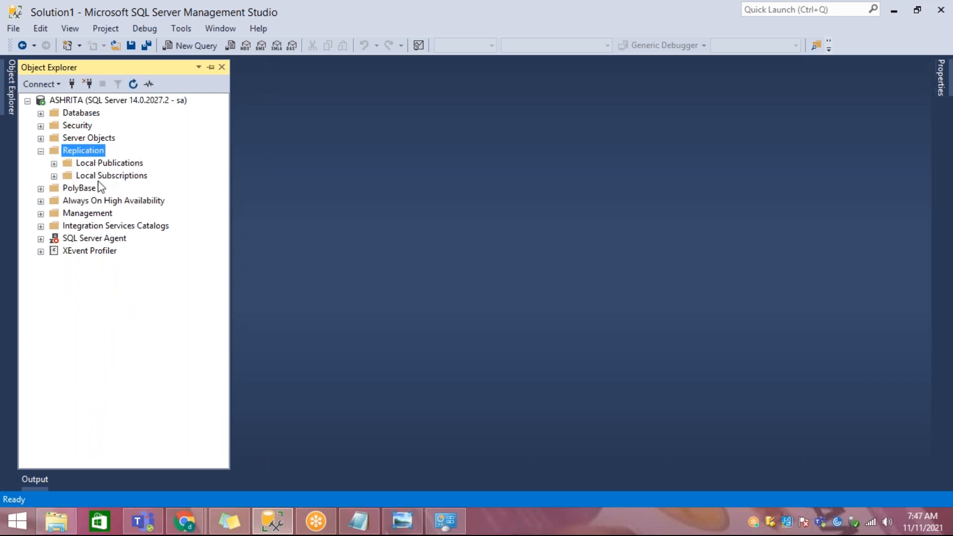
{"action": "left_click", "coordinate": [105, 200]}
{"action": "left_click", "coordinate": [41, 202]}
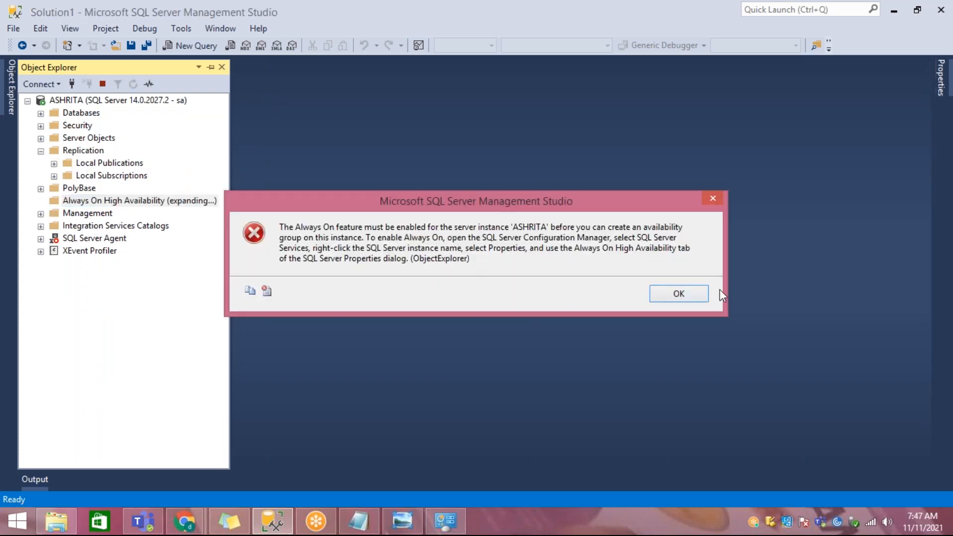
{"action": "left_click", "coordinate": [687, 293]}
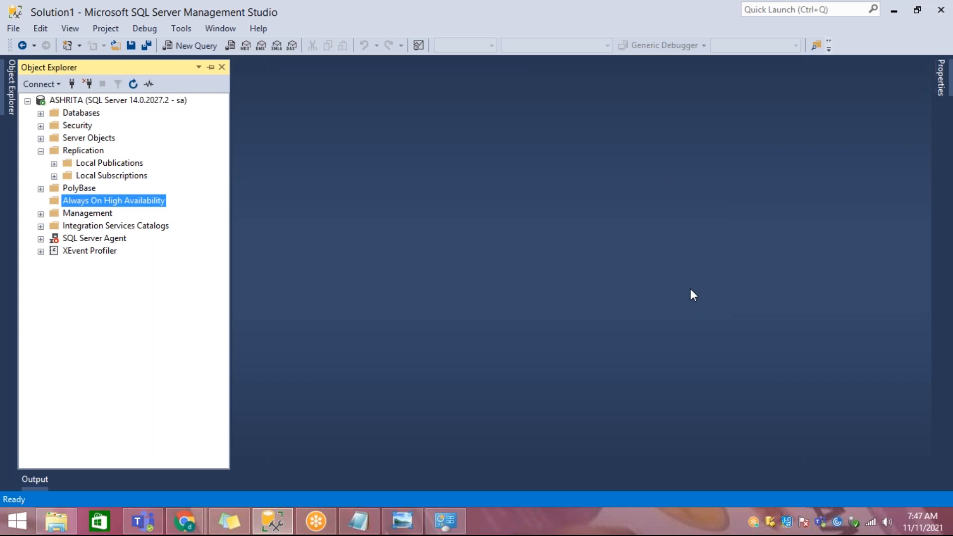
Step: Switch to Notepad and highlight the whole PaaS line
{"action": "left_click", "coordinate": [359, 521]}
{"action": "left_click", "coordinate": [6, 413]}
{"action": "left_click_drag", "start_coordinate": [6, 415], "coordinate": [602, 421]}
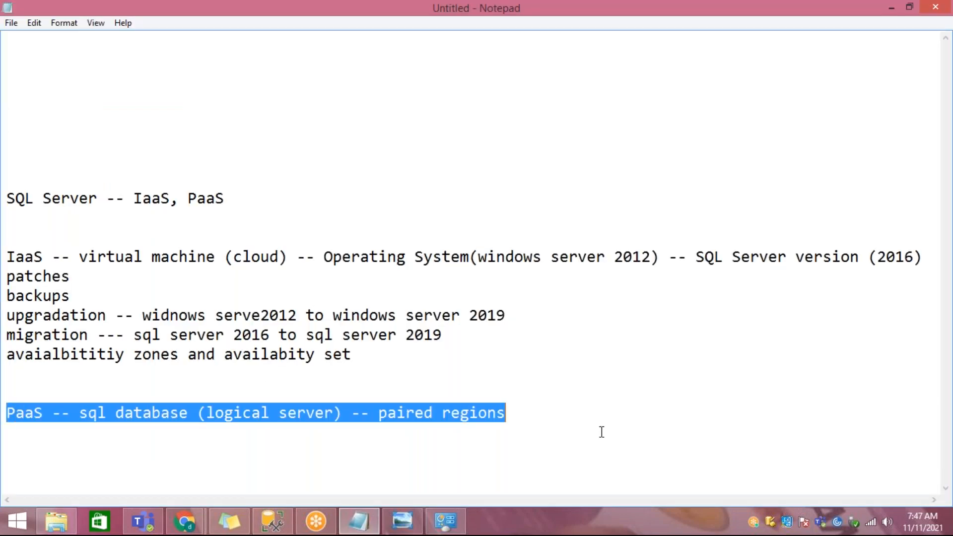
Step: Return to SQL Server Management Studio, collapse the Replication folder, and point out SQL Server Agent and Integration Services Catalogs
{"action": "left_click", "coordinate": [272, 520]}
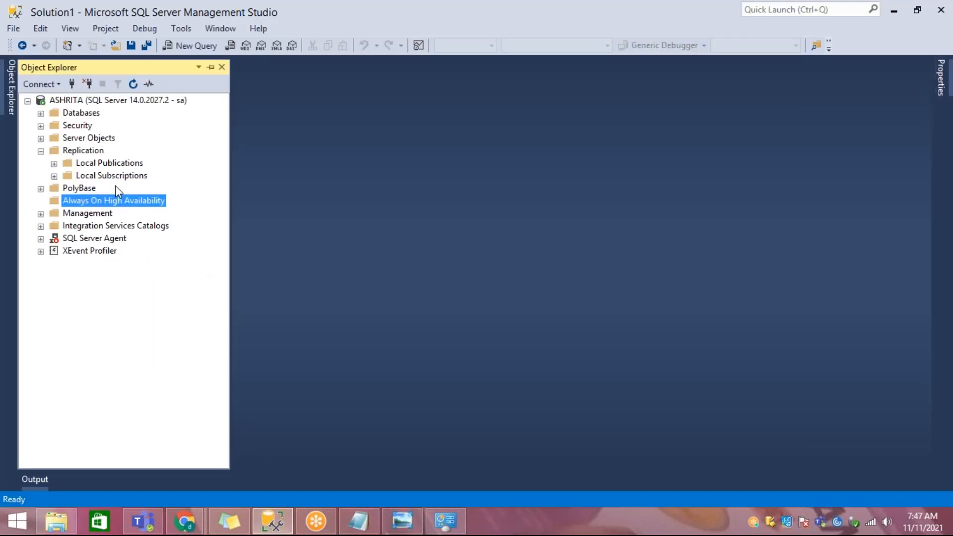
{"action": "left_click", "coordinate": [40, 152]}
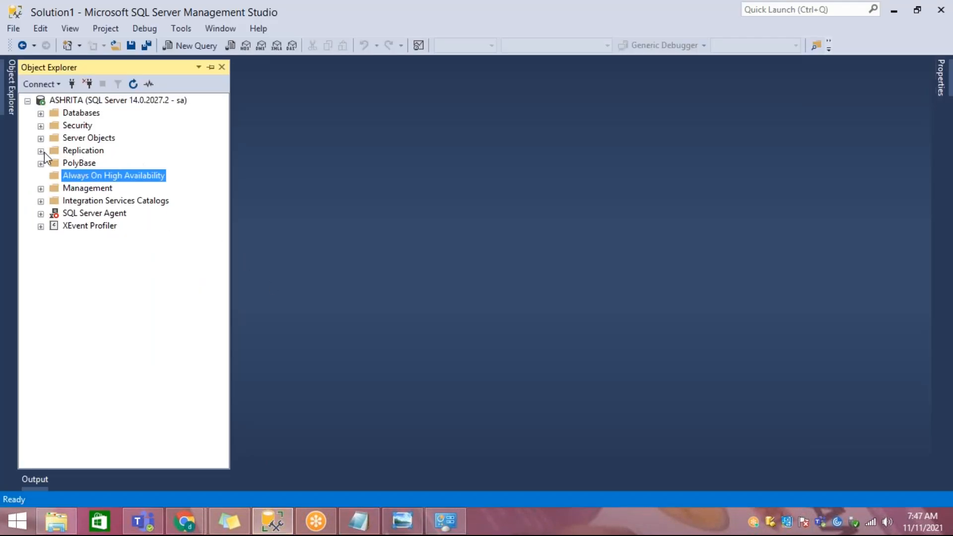
{"action": "left_click", "coordinate": [89, 217]}
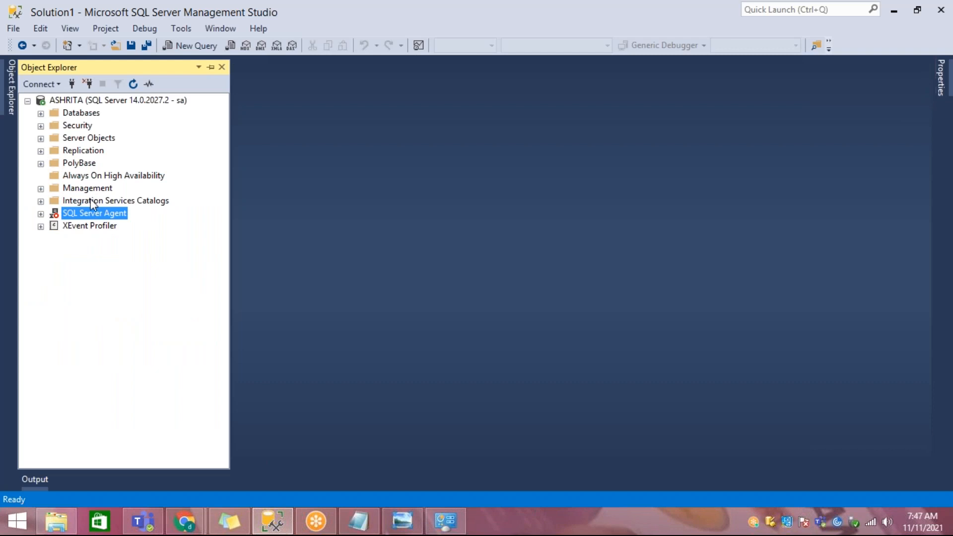
{"action": "left_click", "coordinate": [90, 200]}
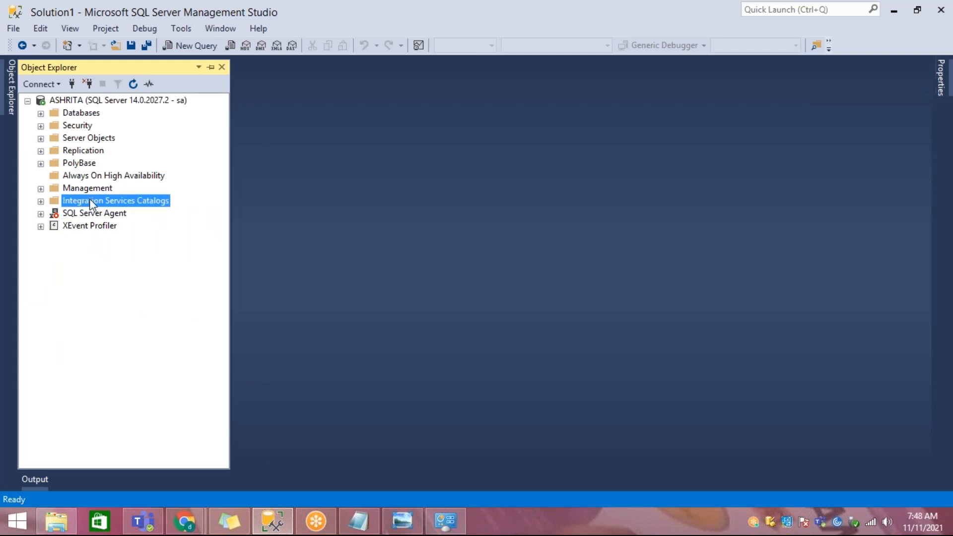
Step: Switch to Notepad and add blank lines below the PaaS line
{"action": "left_click", "coordinate": [358, 521]}
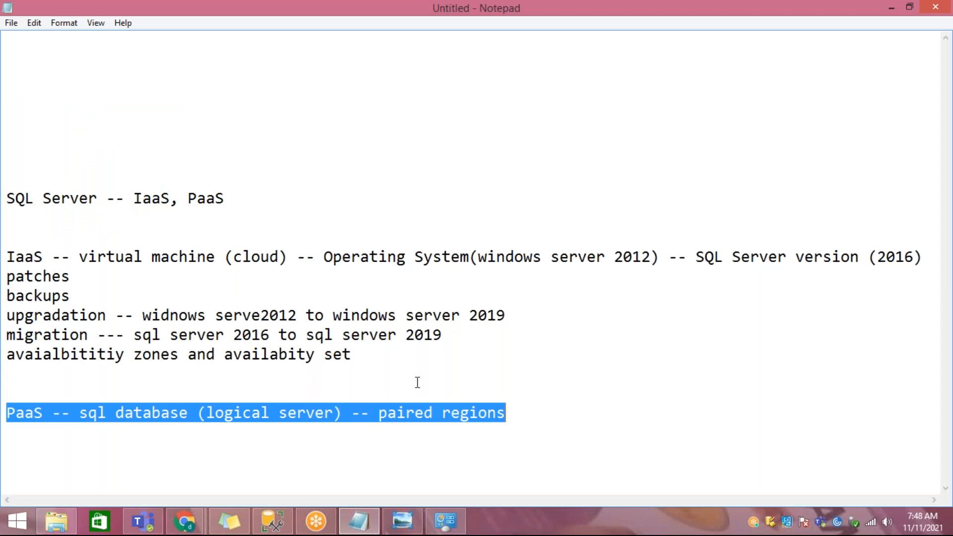
{"action": "left_click", "coordinate": [557, 415]}
{"action": "key", "text": "Return"}
{"action": "key", "text": "Return"}
{"action": "key", "text": "Return"}
{"action": "key", "text": "Return"}
{"action": "key", "text": "Return"}
{"action": "key", "text": "Return"}
Step: Add the line "replication and high availability" below the availability zones line, with a blank line between them
{"action": "key", "text": "Up"}
{"action": "key", "text": "Up"}
{"action": "key", "text": "Up"}
{"action": "key", "text": "Up"}
{"action": "key", "text": "Up"}
{"action": "key", "text": "Up"}
{"action": "key", "text": "Up"}
{"action": "key", "text": "Up"}
{"action": "key", "text": "Up"}
{"action": "key", "text": "Up"}
{"action": "key", "text": "Down"}
{"action": "key", "text": "End"}
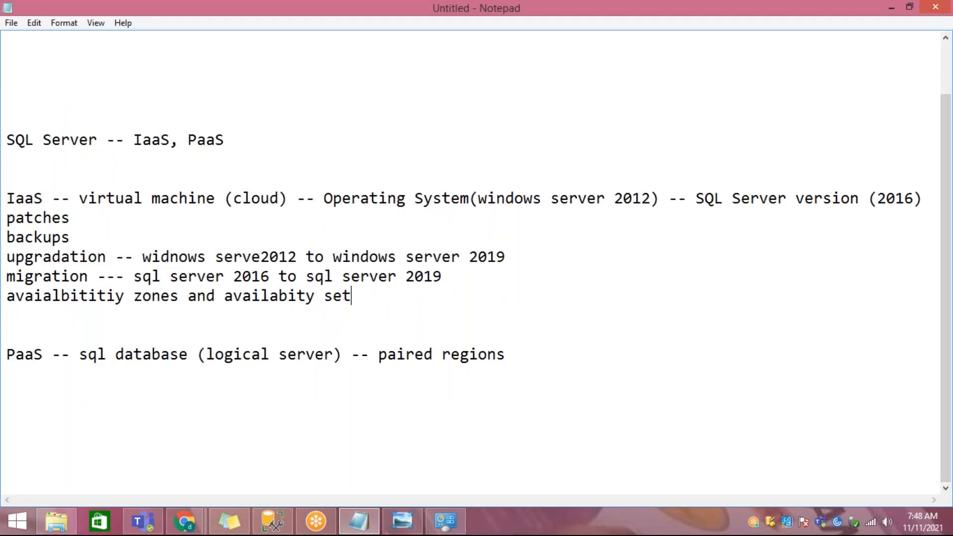
{"action": "key", "text": "Return"}
{"action": "key", "text": "Return"}
{"action": "key", "text": "Return"}
{"action": "key", "text": "Return"}
{"action": "key", "text": "Return"}
{"action": "key", "text": "Return"}
{"action": "key", "text": "Up"}
{"action": "key", "text": "Up"}
{"action": "type", "text": "replication"}
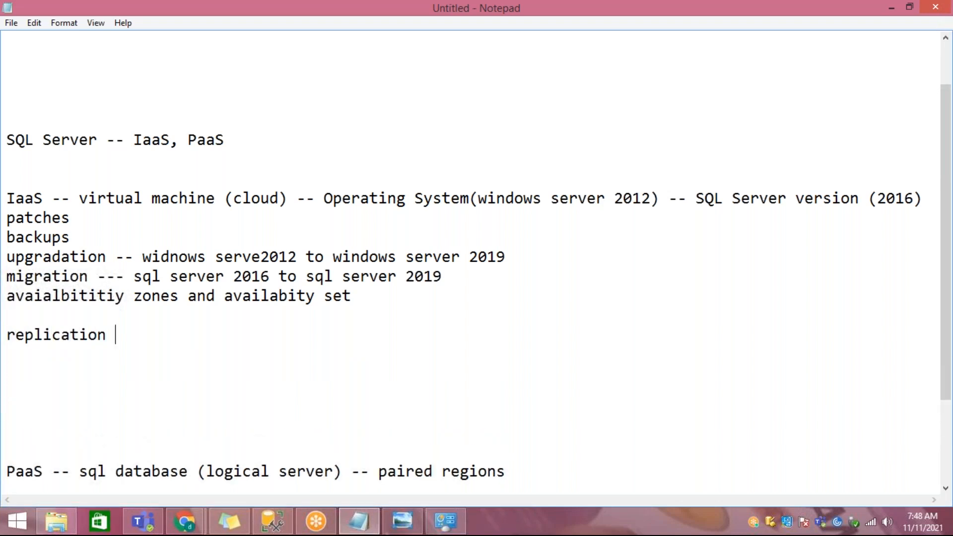
{"action": "type", "text": " and high a"}
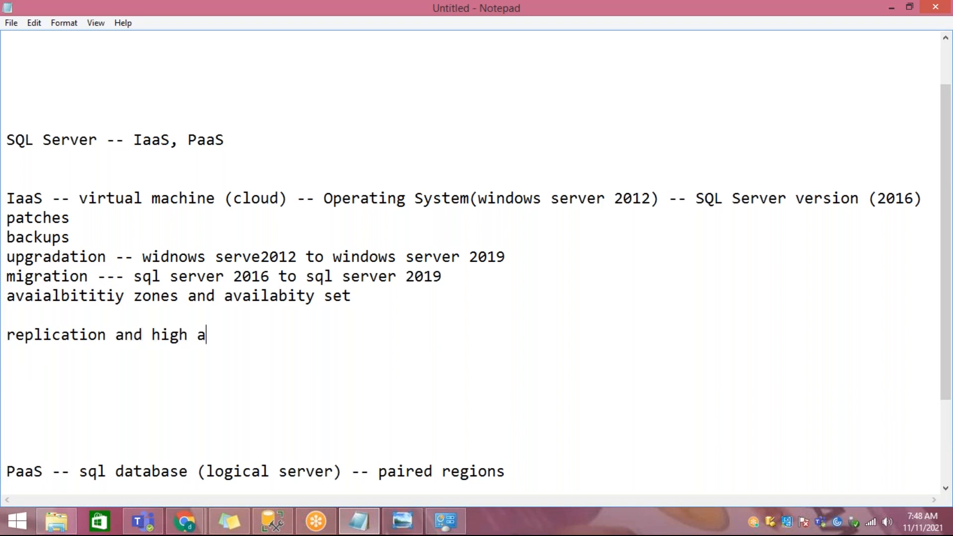
{"action": "type", "text": "vailability"}
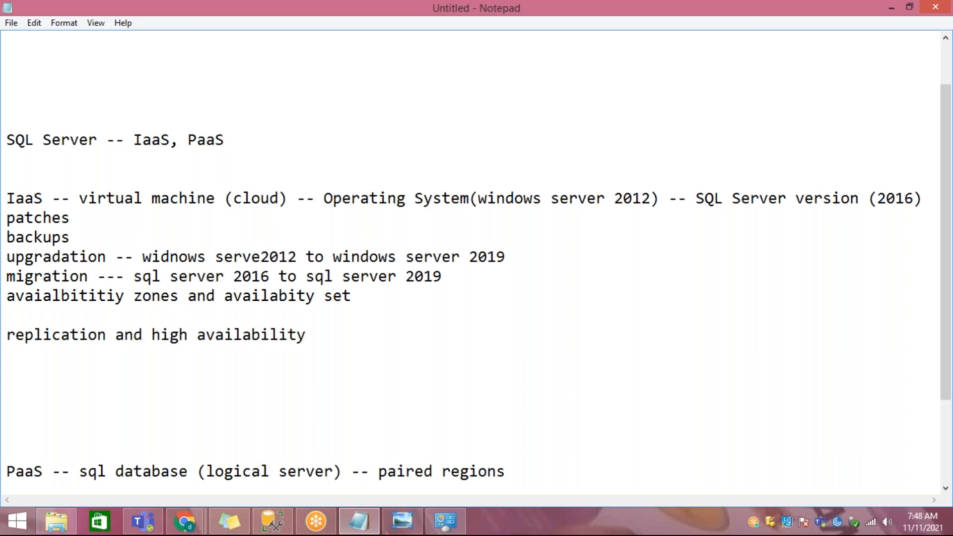
Step: Add the line "sql server agent -- schedule -- SSIS packages" directly below the replication line
{"action": "key", "text": "Return"}
{"action": "type", "text": "sql server"}
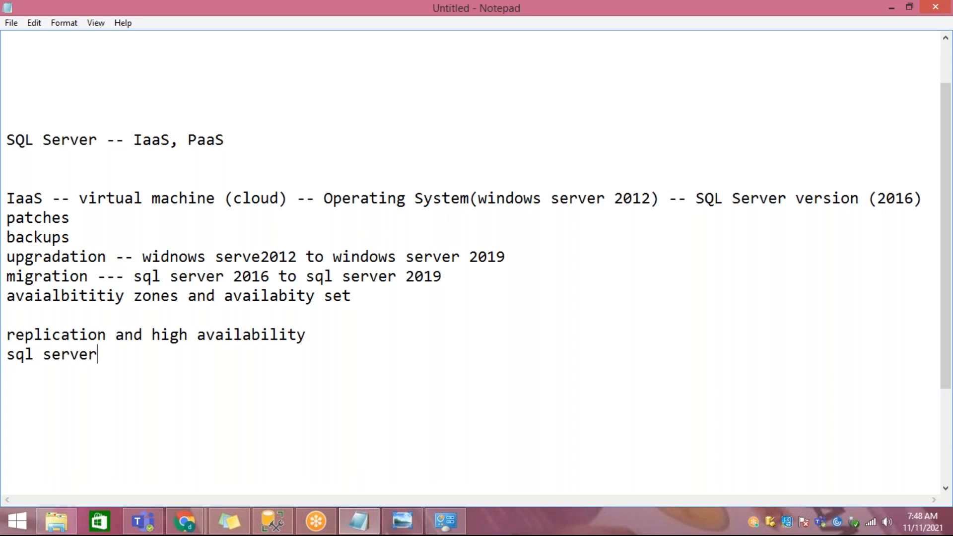
{"action": "type", "text": " agent -- sche"}
{"action": "key", "text": "BackSpace"}
{"action": "type", "text": "d"}
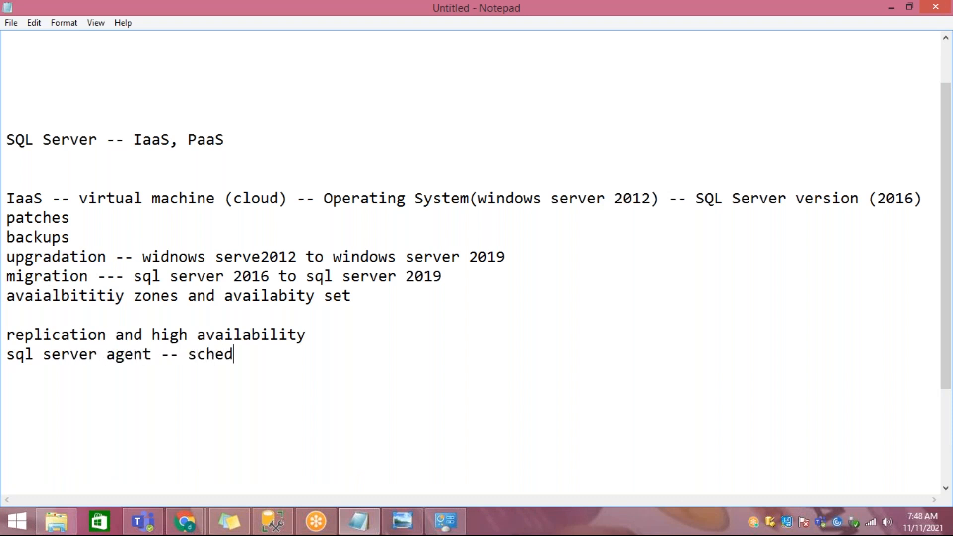
{"action": "type", "text": "ule -- SSIS p"}
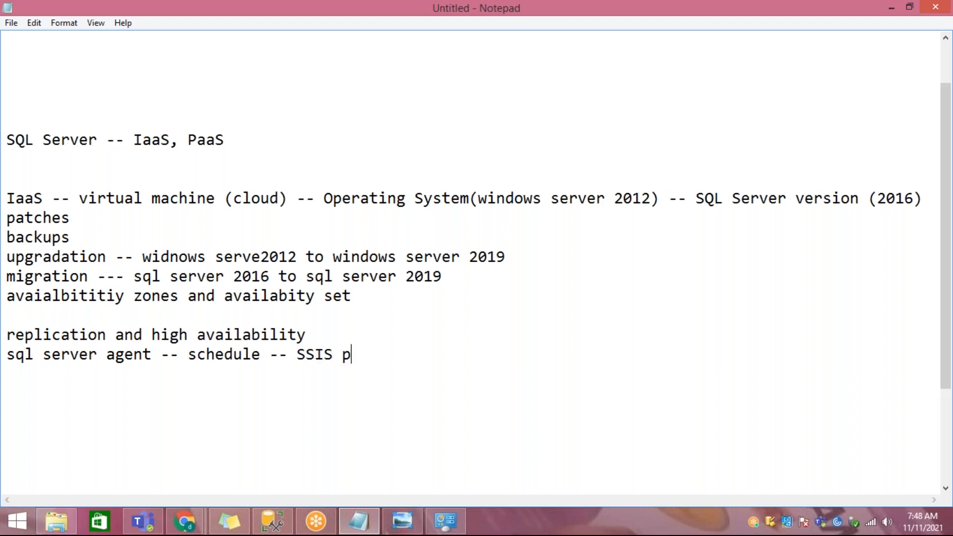
{"action": "type", "text": "ackages"}
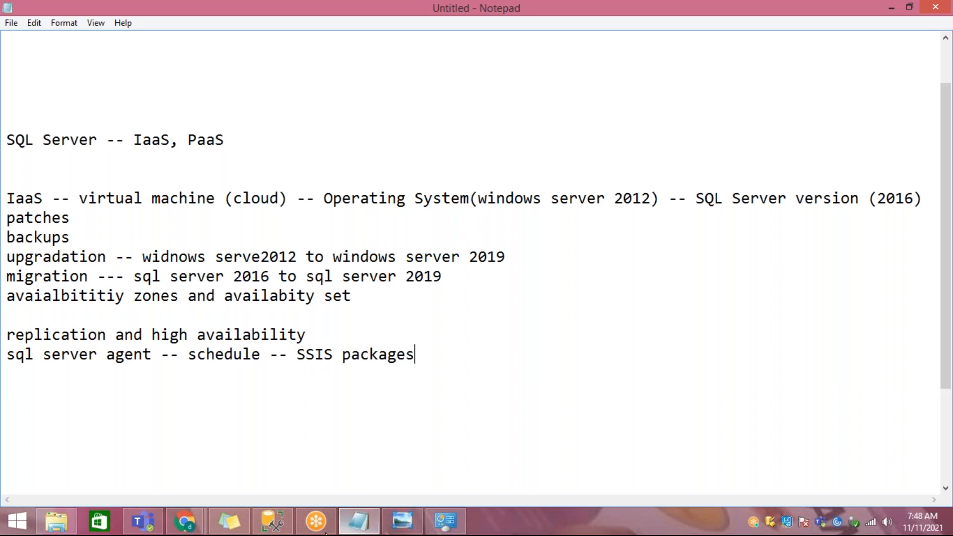
Step: Switch to SQL Server Management Studio and start the SQL Server Agent service
{"action": "left_click", "coordinate": [273, 520]}
{"action": "left_click", "coordinate": [94, 213]}
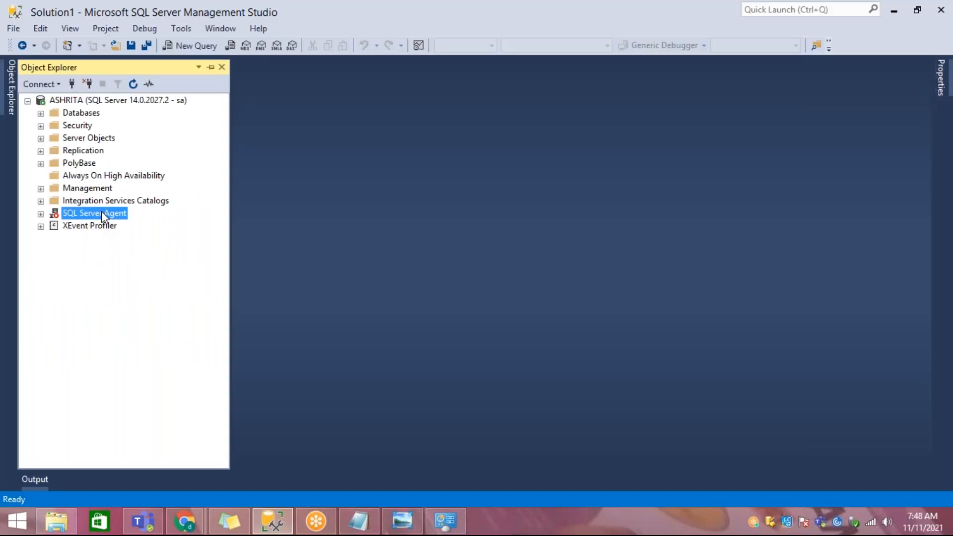
{"action": "right_click", "coordinate": [102, 212]}
{"action": "mouse_move", "coordinate": [148, 229]}
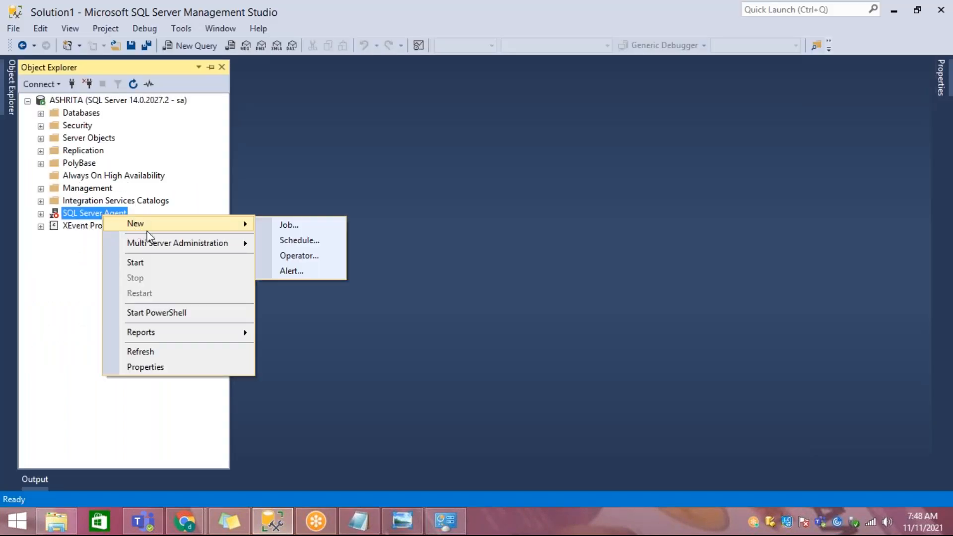
{"action": "left_click", "coordinate": [143, 261]}
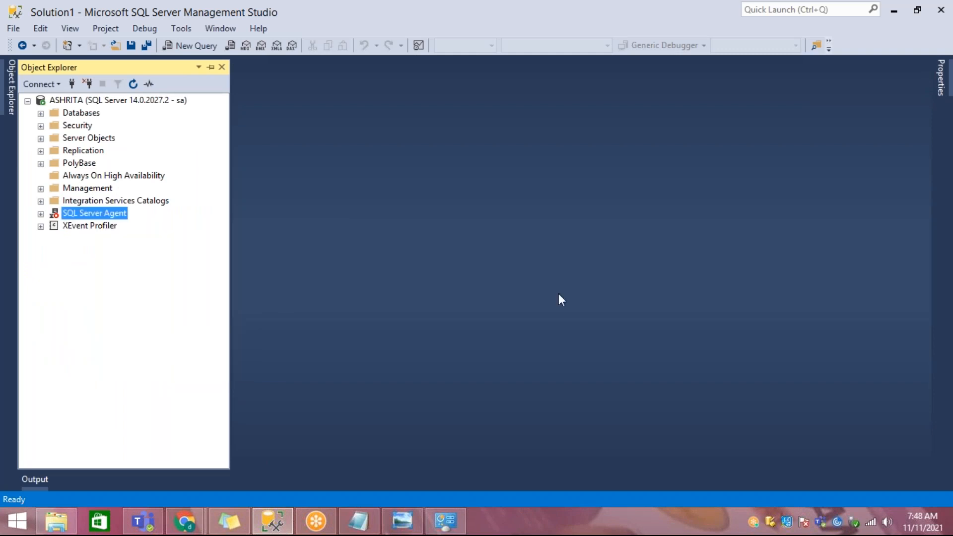
{"action": "left_click", "coordinate": [335, 75]}
Step: Start a new SQL Server Agent job named "job" and open a new job step for it
{"action": "left_click", "coordinate": [41, 214]}
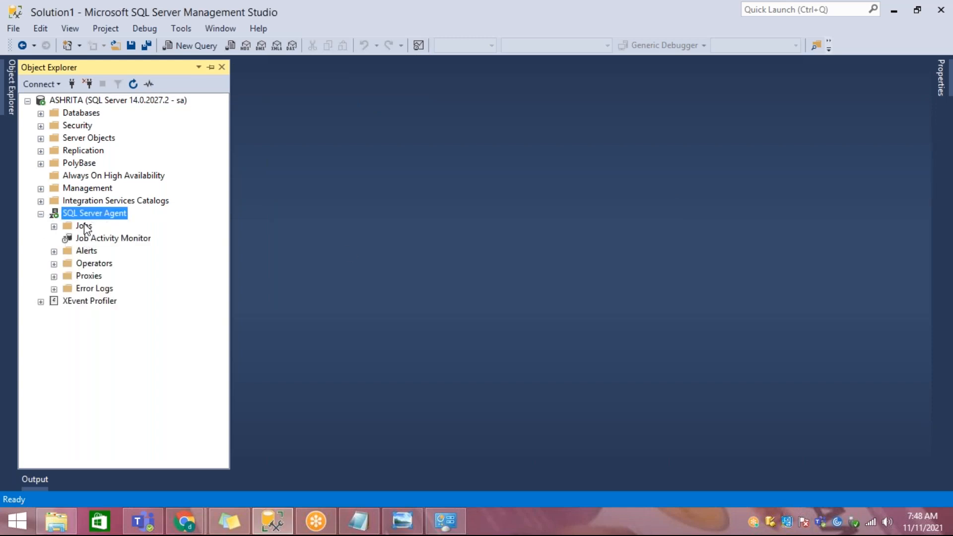
{"action": "left_click", "coordinate": [86, 226]}
{"action": "right_click", "coordinate": [85, 226]}
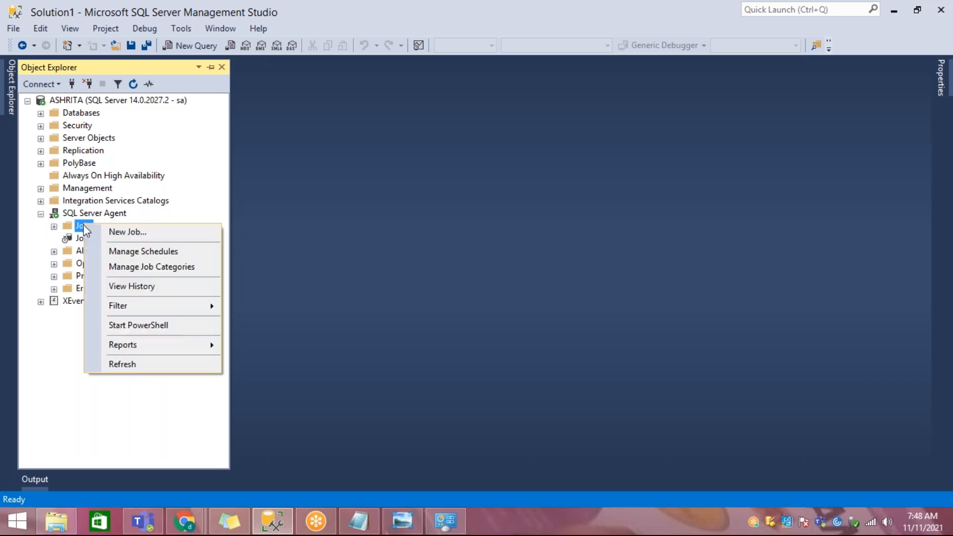
{"action": "left_click", "coordinate": [118, 236]}
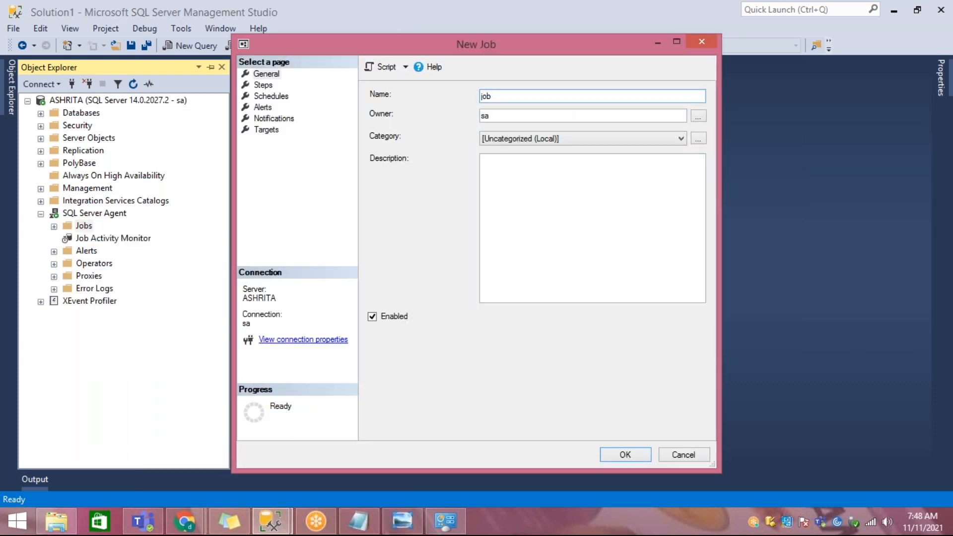
{"action": "left_click", "coordinate": [263, 85]}
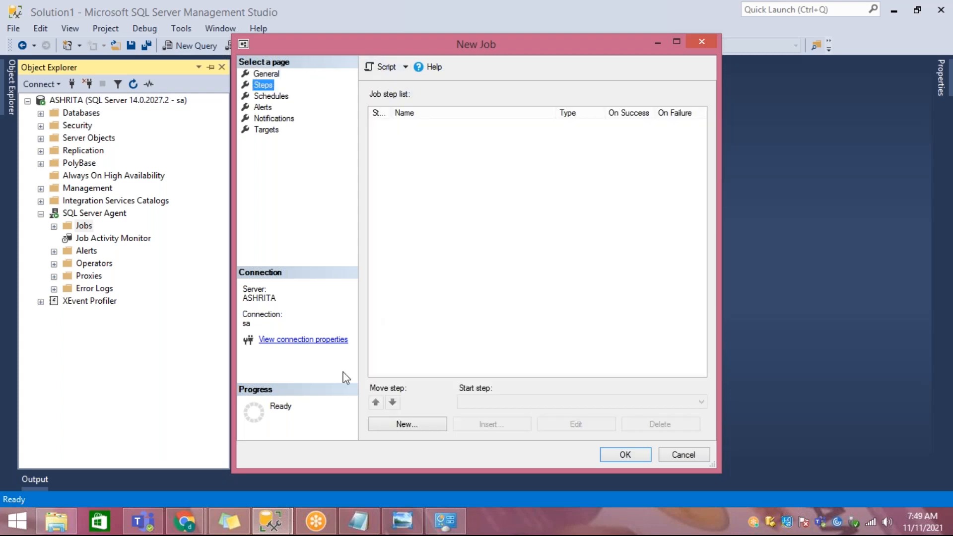
{"action": "left_click", "coordinate": [402, 425]}
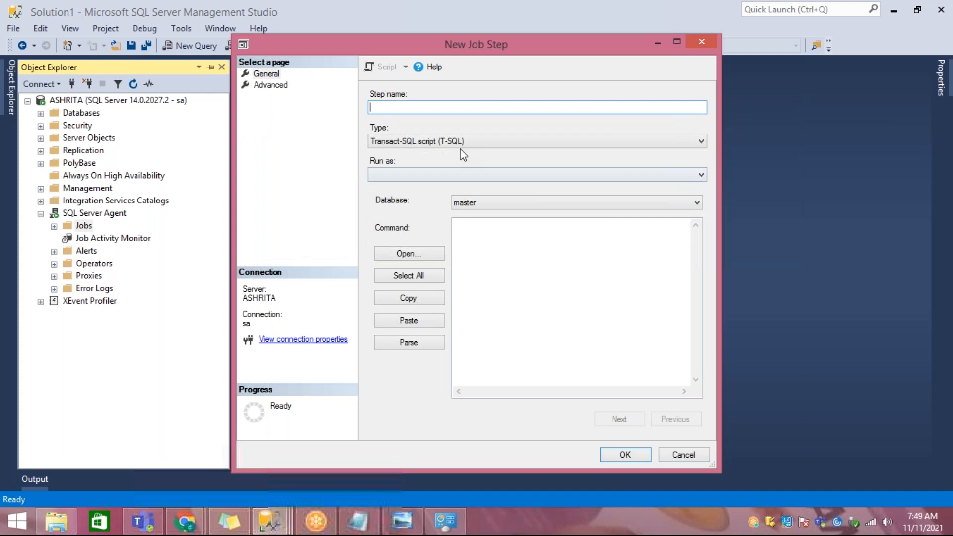
Step: Try the SQL Server Integration Services Package type for the job step and return it to Transact-SQL script (T-SQL)
{"action": "left_click", "coordinate": [460, 145]}
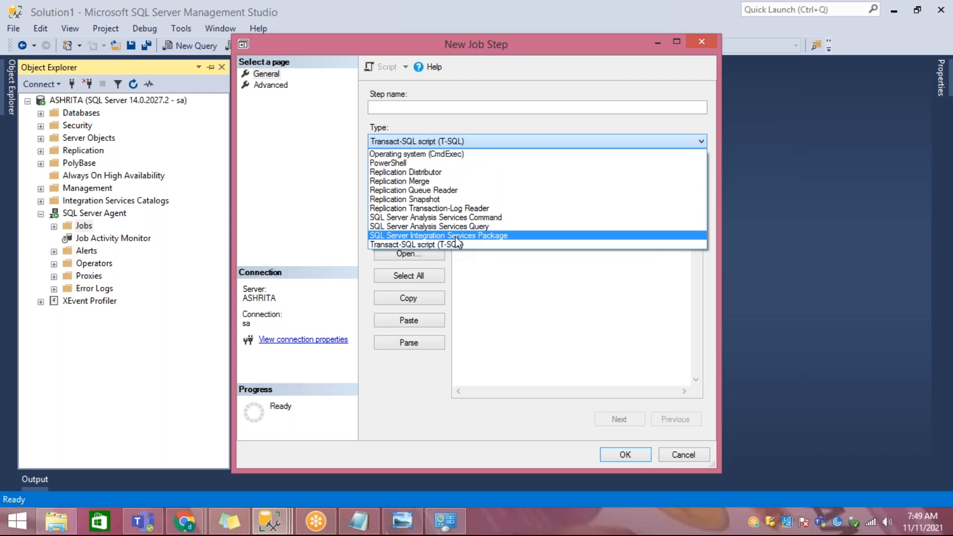
{"action": "left_click", "coordinate": [456, 236]}
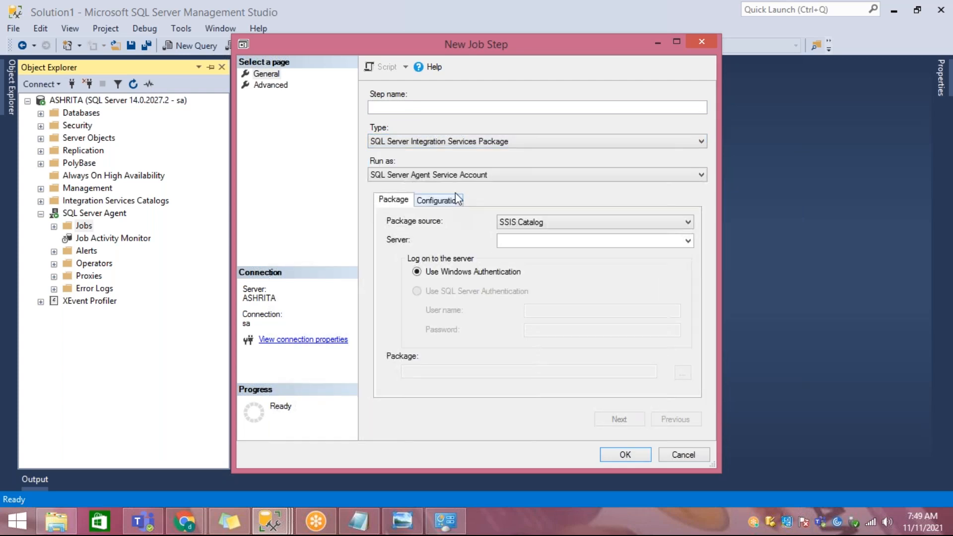
{"action": "left_click", "coordinate": [457, 144]}
{"action": "left_click", "coordinate": [448, 243]}
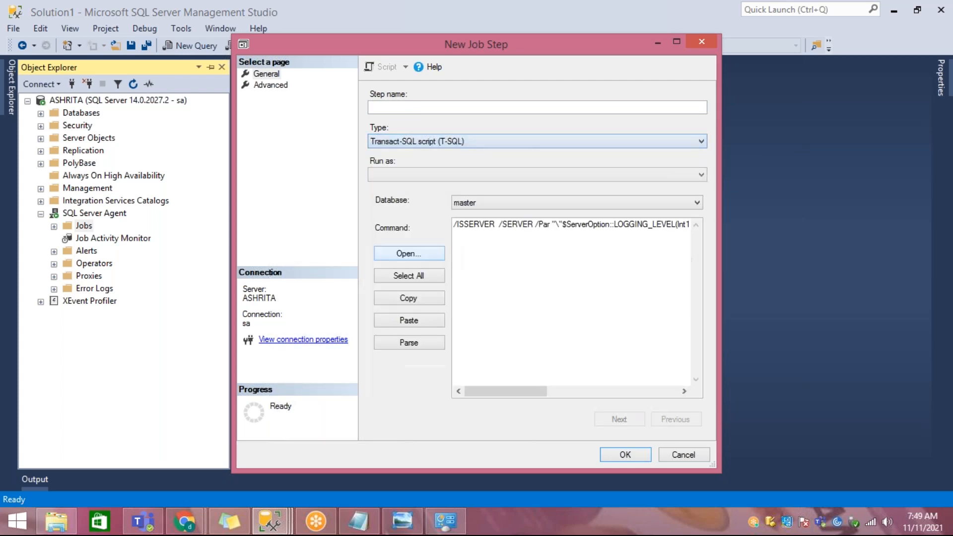
Step: Set the T-SQL job step's database to AdventureWorksDW2017 and place the cursor in its command text
{"action": "left_click", "coordinate": [489, 262]}
{"action": "left_click_drag", "start_coordinate": [582, 233], "coordinate": [646, 232]}
{"action": "left_click", "coordinate": [536, 202]}
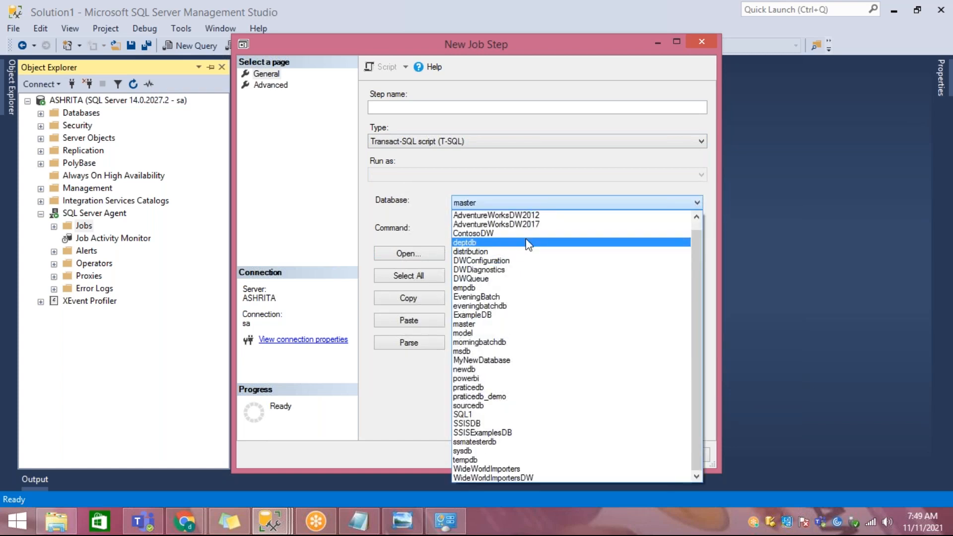
{"action": "left_click", "coordinate": [526, 223]}
{"action": "left_click_drag", "start_coordinate": [517, 391], "coordinate": [417, 391]}
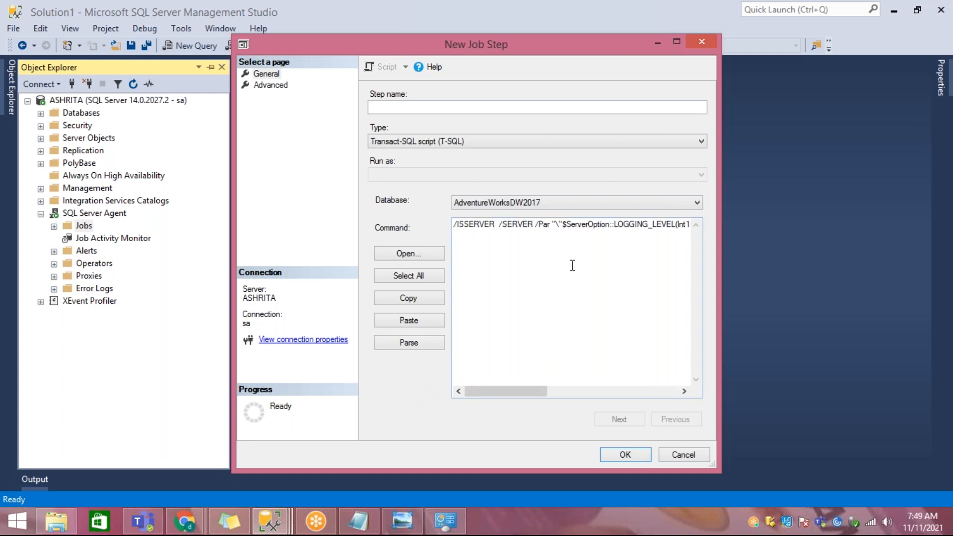
{"action": "left_click", "coordinate": [538, 225]}
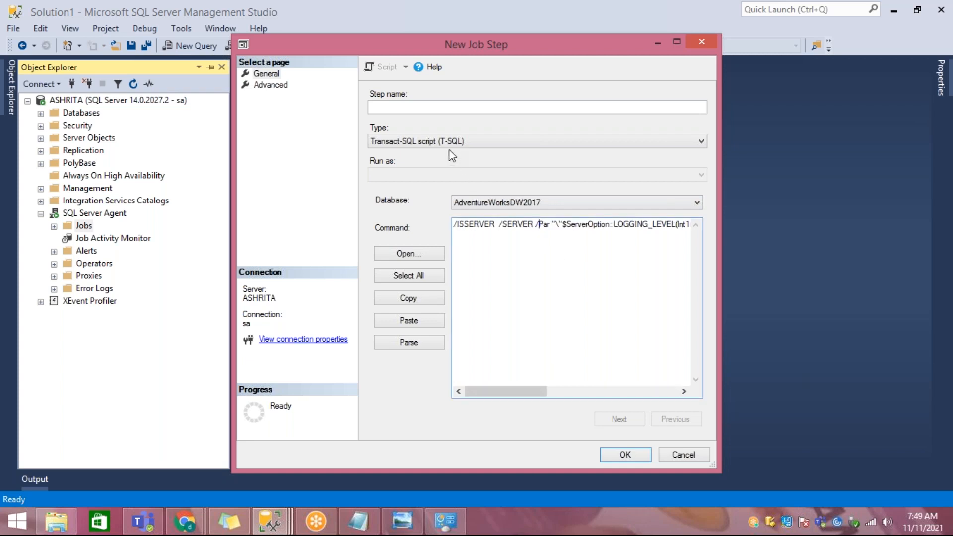
Step: Set the job step type to SQL Server Integration Services Package with SSIS Catalog as source, and discard the step and the job
{"action": "left_click", "coordinate": [449, 143]}
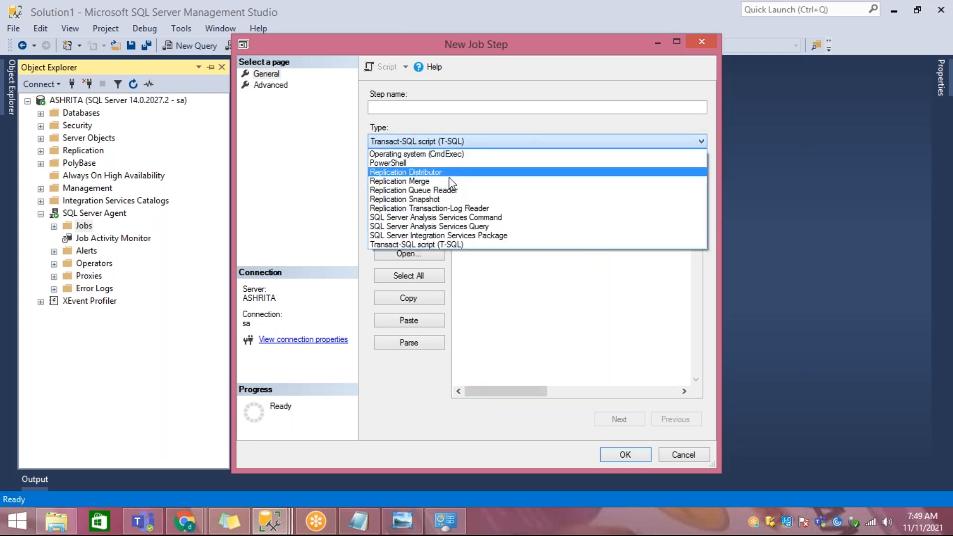
{"action": "left_click", "coordinate": [456, 235]}
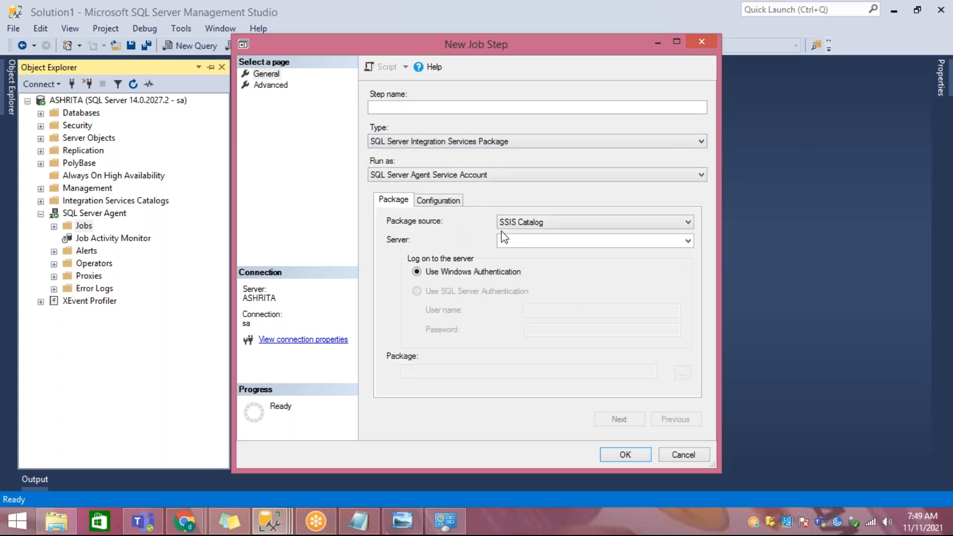
{"action": "left_click", "coordinate": [542, 228]}
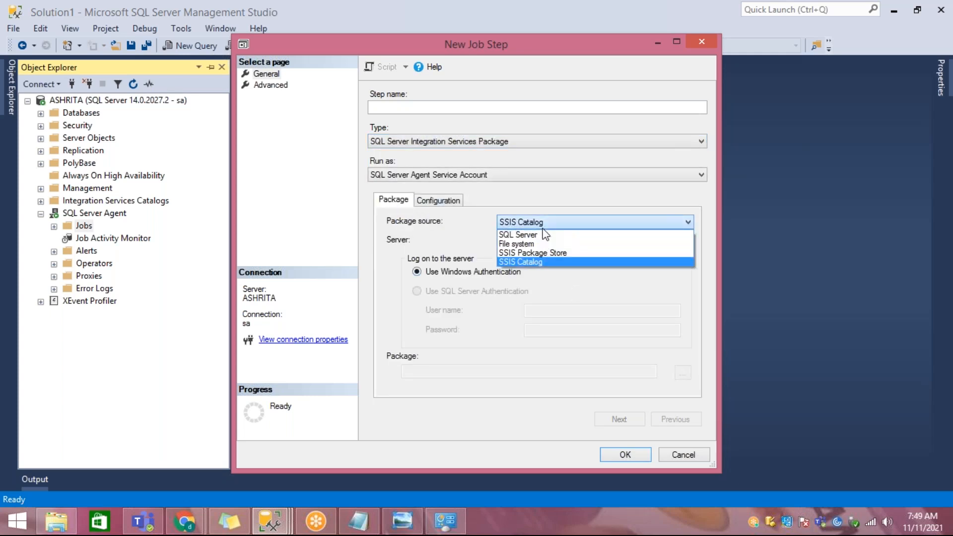
{"action": "left_click", "coordinate": [528, 261]}
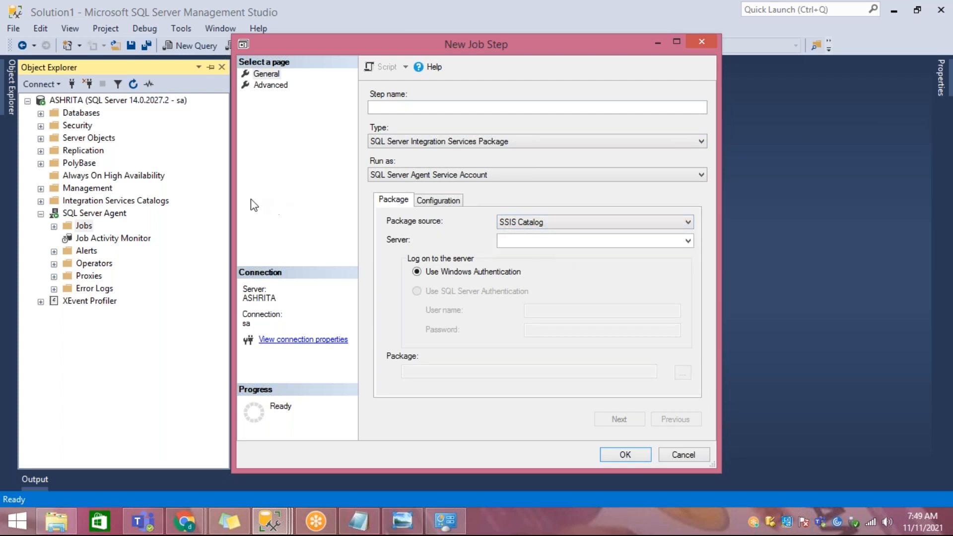
{"action": "left_click", "coordinate": [677, 454]}
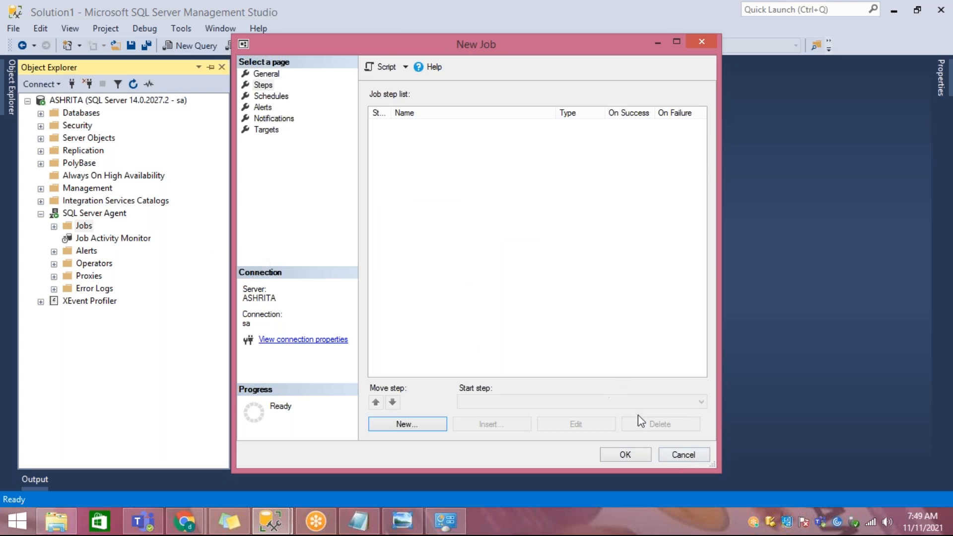
{"action": "left_click", "coordinate": [680, 455]}
Step: Browse the Integration Services Catalogs through SSISDB, SSISPackages and the SSISPkgDeployment project to Package.dtsx
{"action": "left_click", "coordinate": [136, 199]}
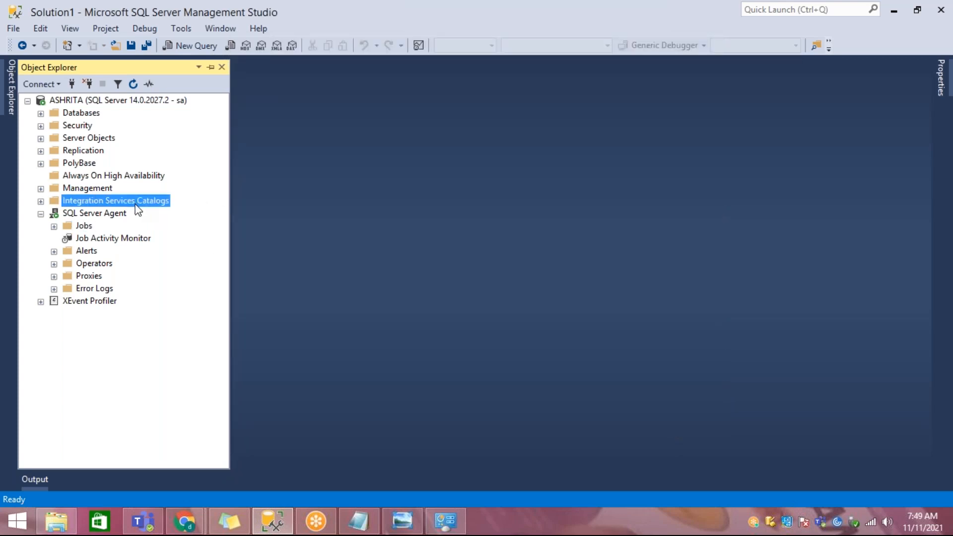
{"action": "left_click", "coordinate": [42, 202]}
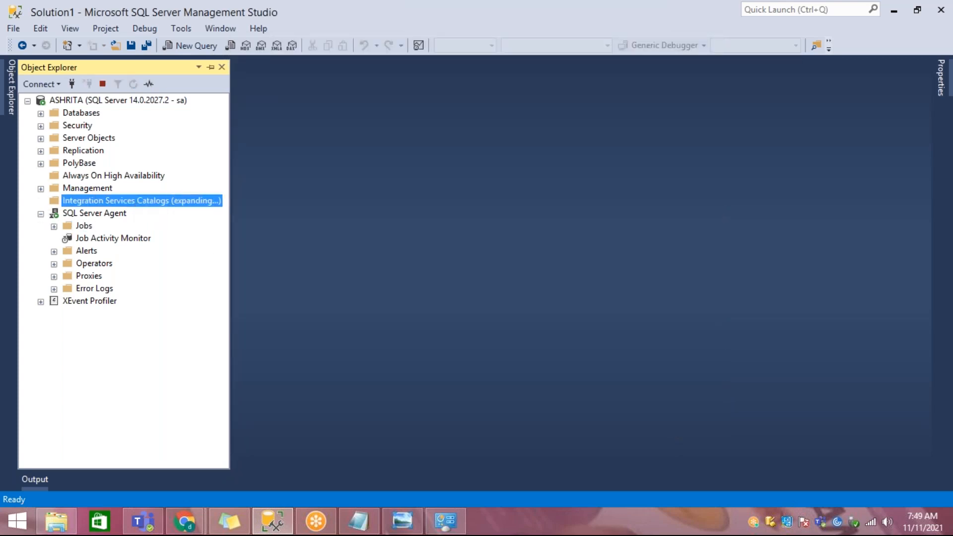
{"action": "left_click", "coordinate": [85, 214]}
{"action": "left_click", "coordinate": [54, 214]}
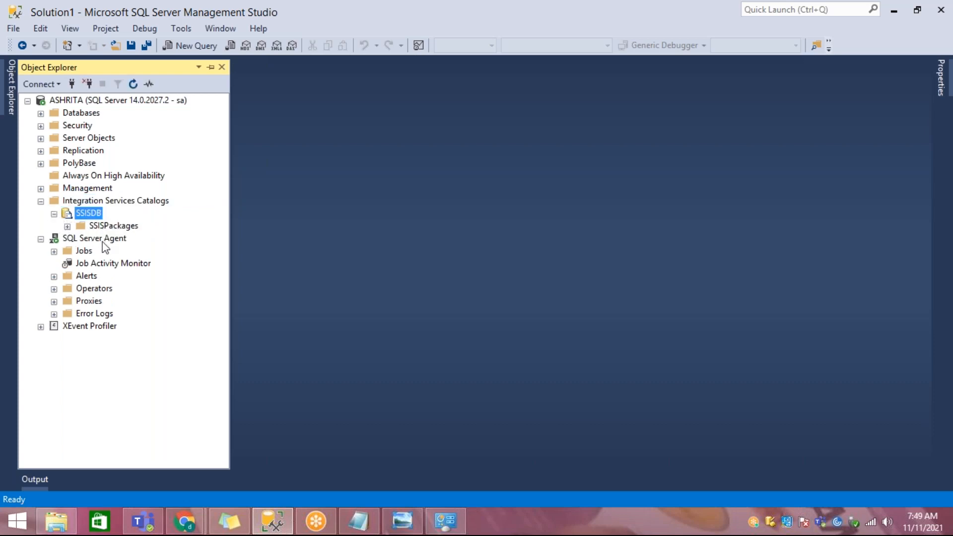
{"action": "left_click", "coordinate": [79, 227]}
{"action": "left_click", "coordinate": [67, 226]}
{"action": "left_click", "coordinate": [116, 238]}
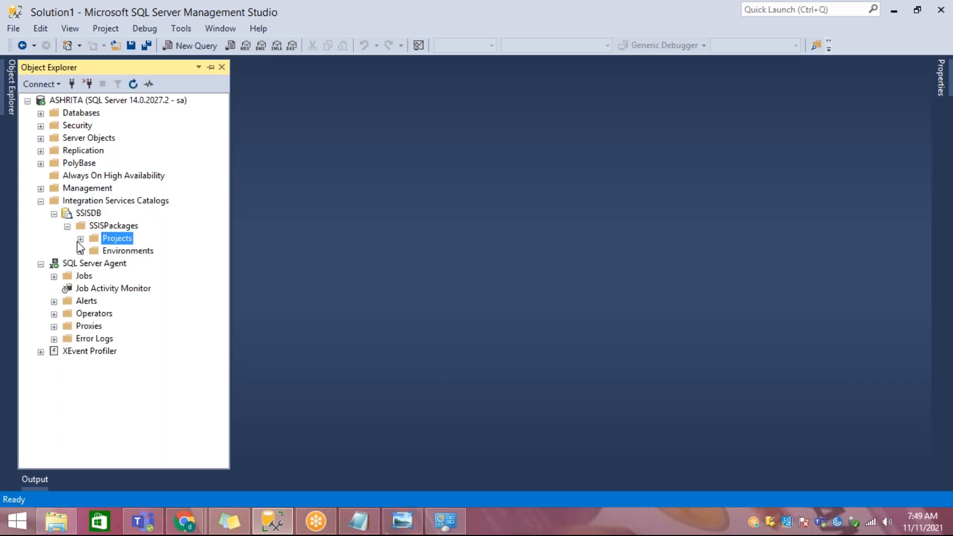
{"action": "left_click", "coordinate": [81, 239]}
{"action": "left_click", "coordinate": [162, 251]}
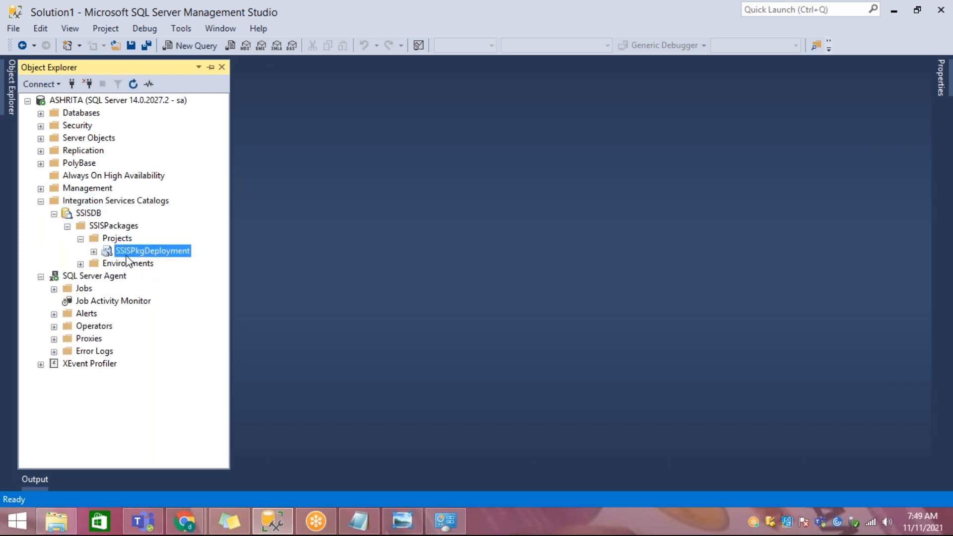
{"action": "left_click", "coordinate": [94, 252]}
{"action": "left_click", "coordinate": [144, 265]}
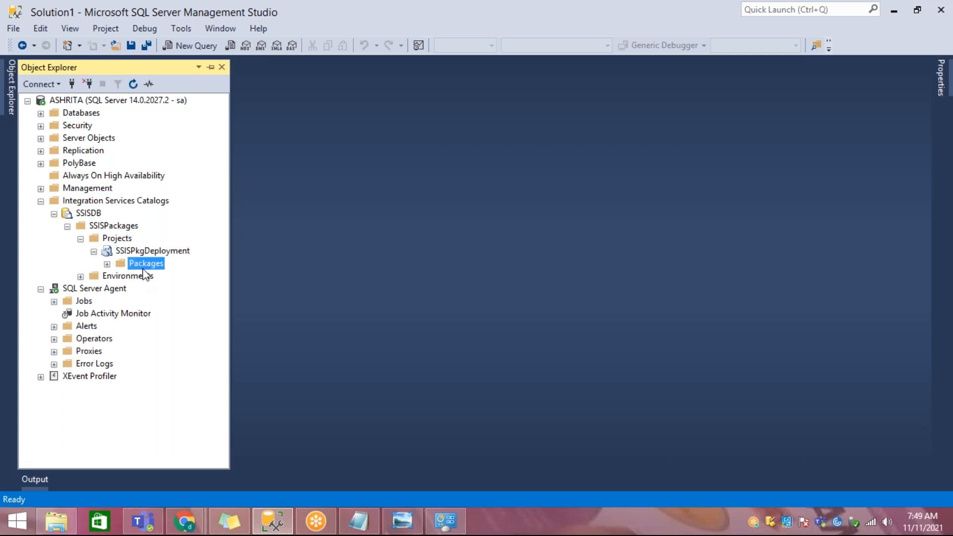
{"action": "left_click", "coordinate": [107, 264]}
{"action": "left_click", "coordinate": [164, 276]}
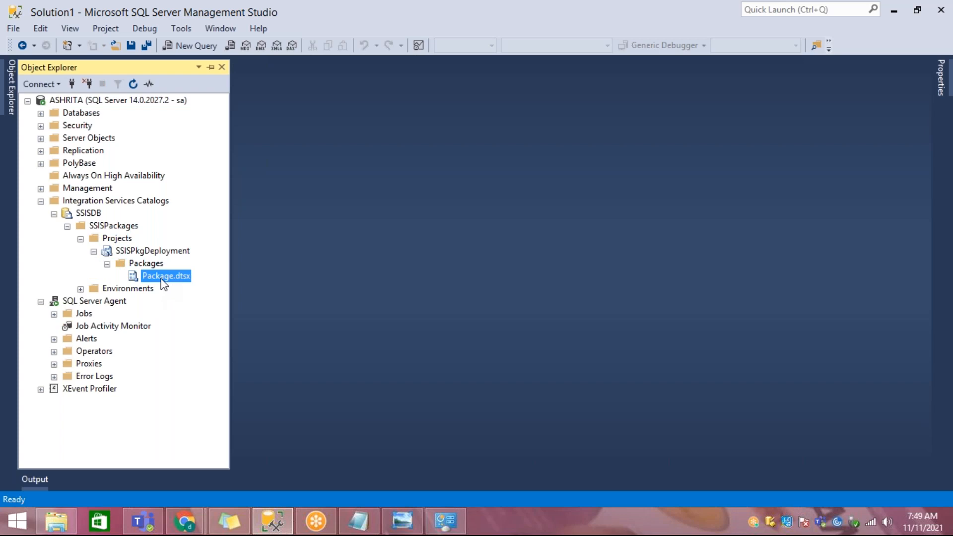
Step: Switch to Notepad and append "/T-sql comamdnds" to the sql server agent line
{"action": "left_click", "coordinate": [358, 521]}
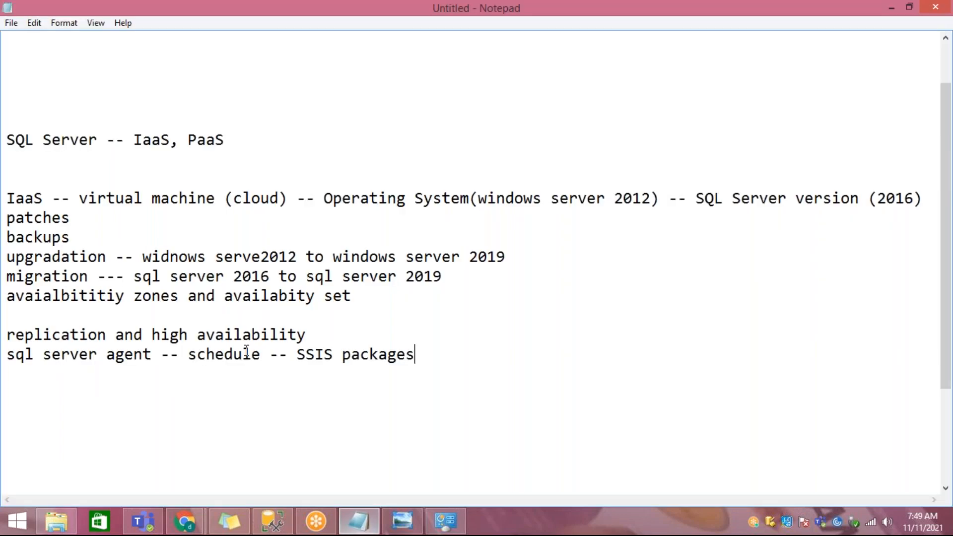
{"action": "left_click_drag", "start_coordinate": [6, 335], "coordinate": [293, 337]}
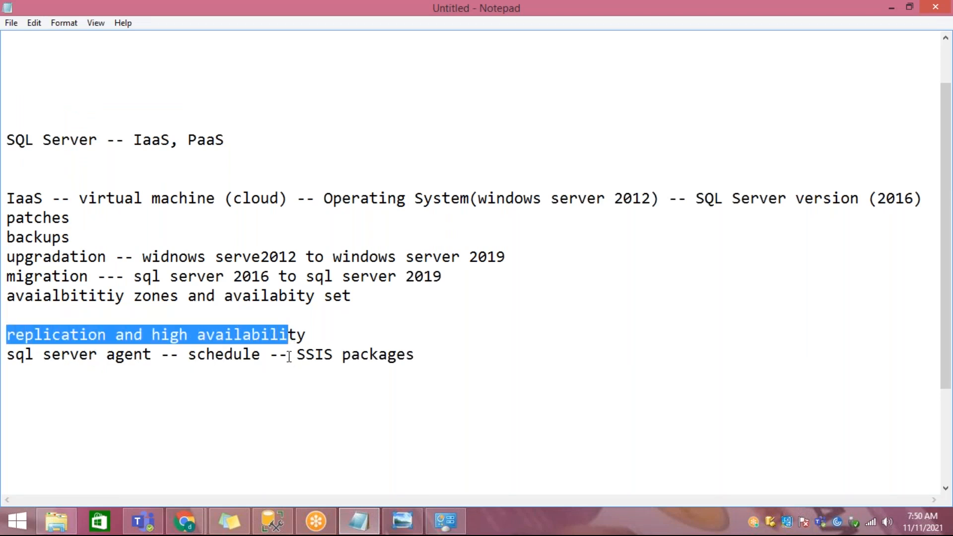
{"action": "left_click_drag", "start_coordinate": [34, 354], "coordinate": [154, 367]}
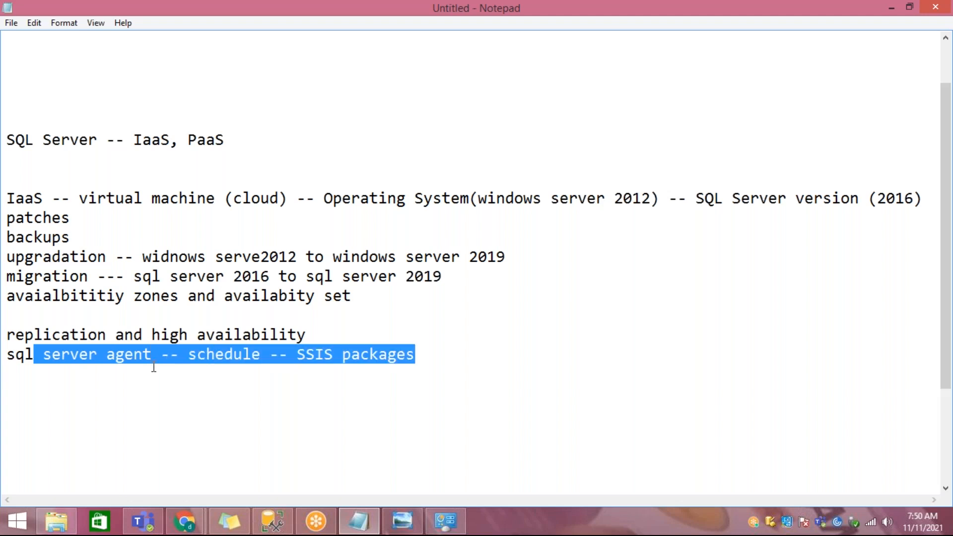
{"action": "left_click", "coordinate": [153, 357]}
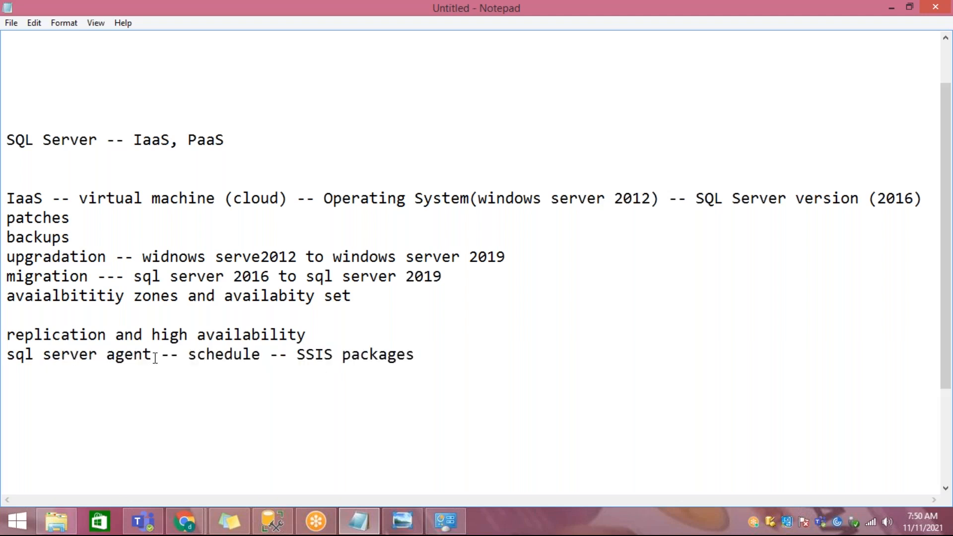
{"action": "left_click_drag", "start_coordinate": [290, 354], "coordinate": [392, 353]}
{"action": "left_click", "coordinate": [429, 352]}
{"action": "type", "text": "/T-sql comamdnds"}
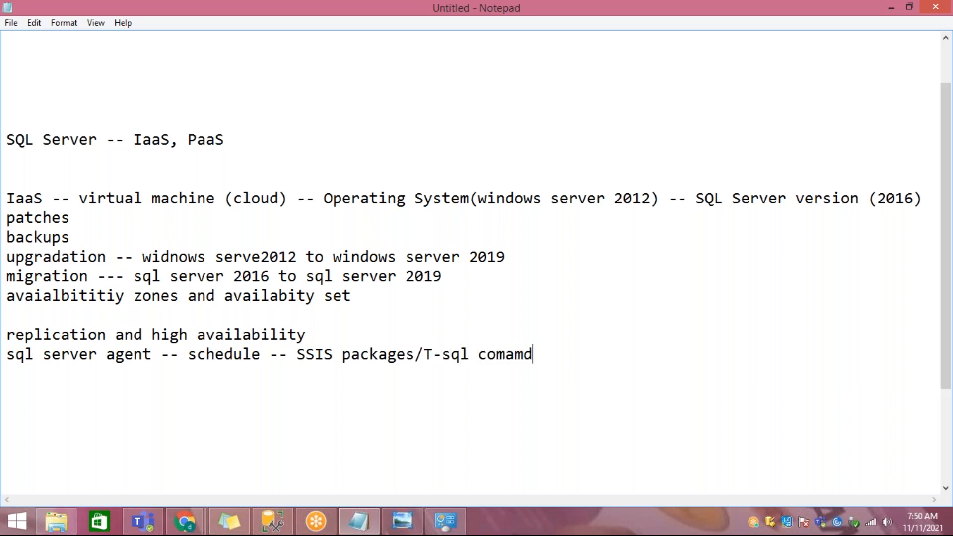
Step: Add the line "sql integration catalog -- SSIS deployment" directly below the sql server agent line
{"action": "key", "text": "Return"}
{"action": "key", "text": "Return"}
{"action": "key", "text": "BackSpace"}
{"action": "type", "text": "in"}
{"action": "key", "text": "BackSpace"}
{"action": "key", "text": "BackSpace"}
{"action": "type", "text": "sql integra"}
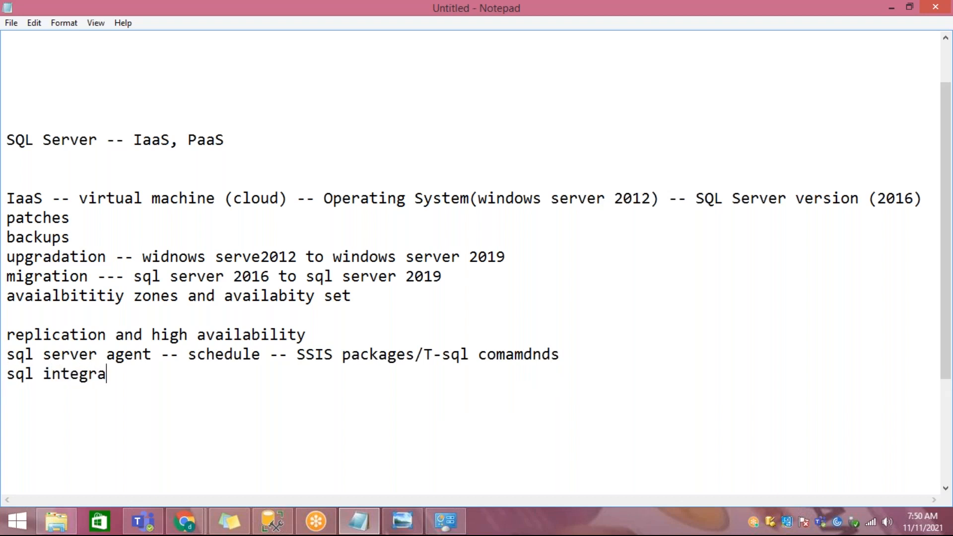
{"action": "type", "text": "tion catalog "}
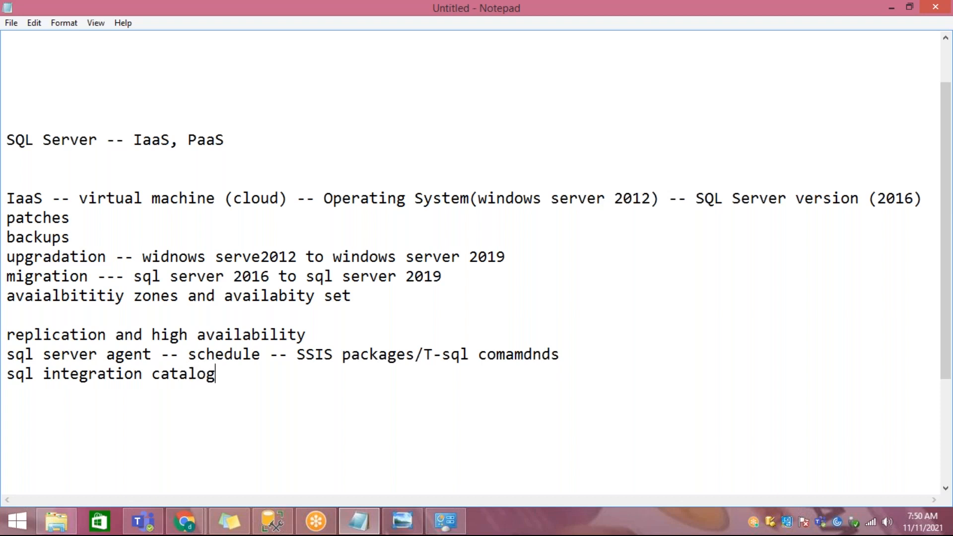
{"action": "type", "text": "-- SSIS deployment"}
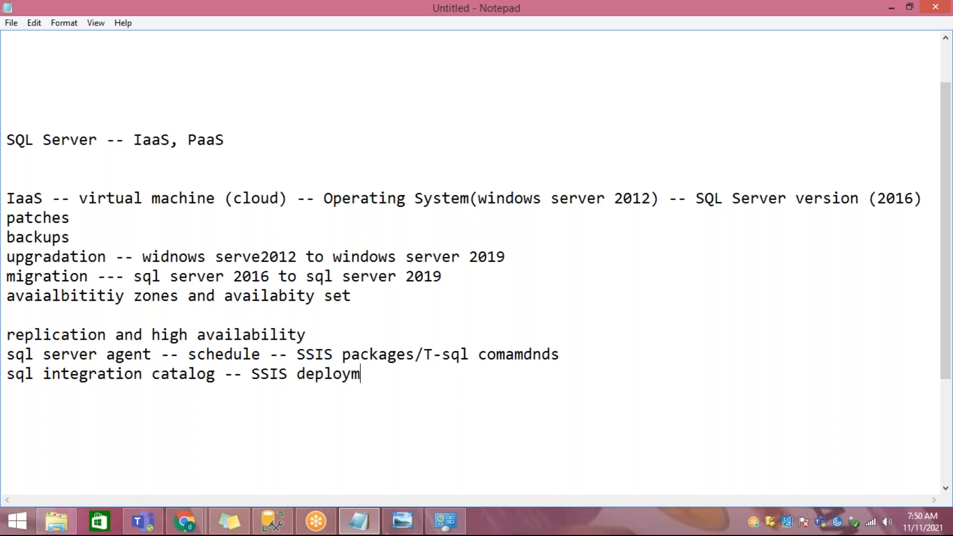
Step: Highlight the notes from the IaaS line through the SSIS deployment line, and the phrase "virtual machine (cloud)" by itself
{"action": "key", "text": "shift+Home"}
{"action": "key", "text": "shift+Up"}
{"action": "key", "text": "shift+Up"}
{"action": "key", "text": "shift+Up"}
{"action": "key", "text": "shift+Up"}
{"action": "key", "text": "shift+Up"}
{"action": "key", "text": "shift+Up"}
{"action": "key", "text": "shift+Up"}
{"action": "key", "text": "shift+Up"}
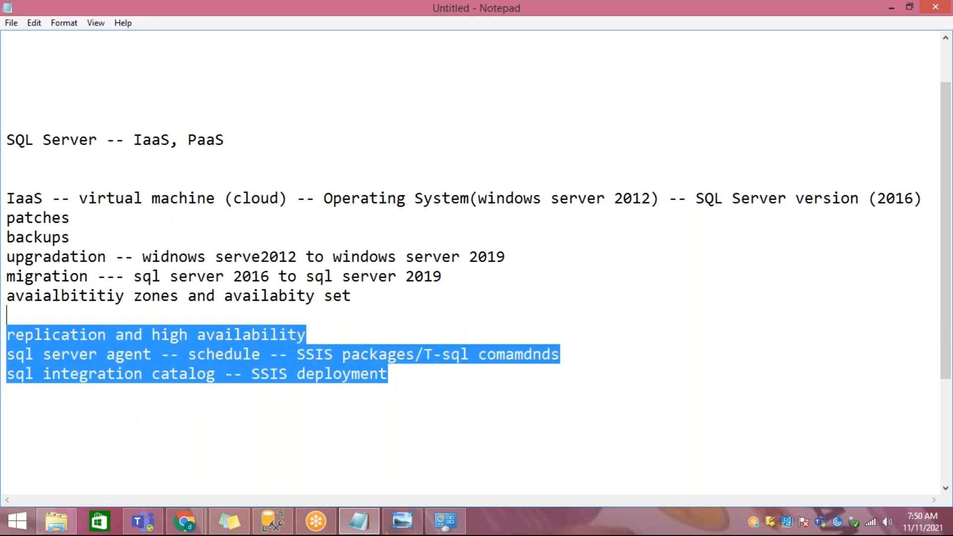
{"action": "key", "text": "shift+Up"}
{"action": "key", "text": "shift+Up"}
{"action": "key", "text": "shift+Up"}
{"action": "key", "text": "shift+Up"}
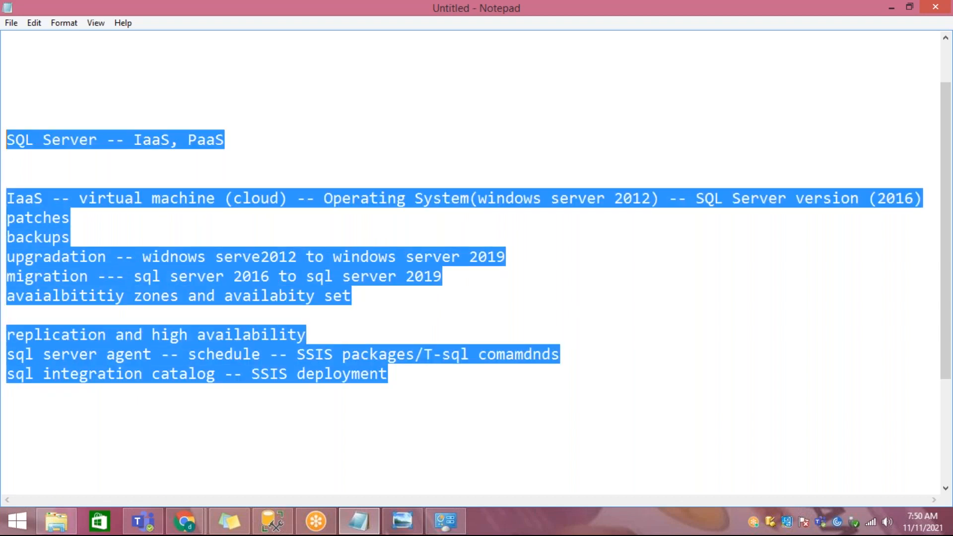
{"action": "key", "text": "shift+Down"}
{"action": "key", "text": "shift+Down"}
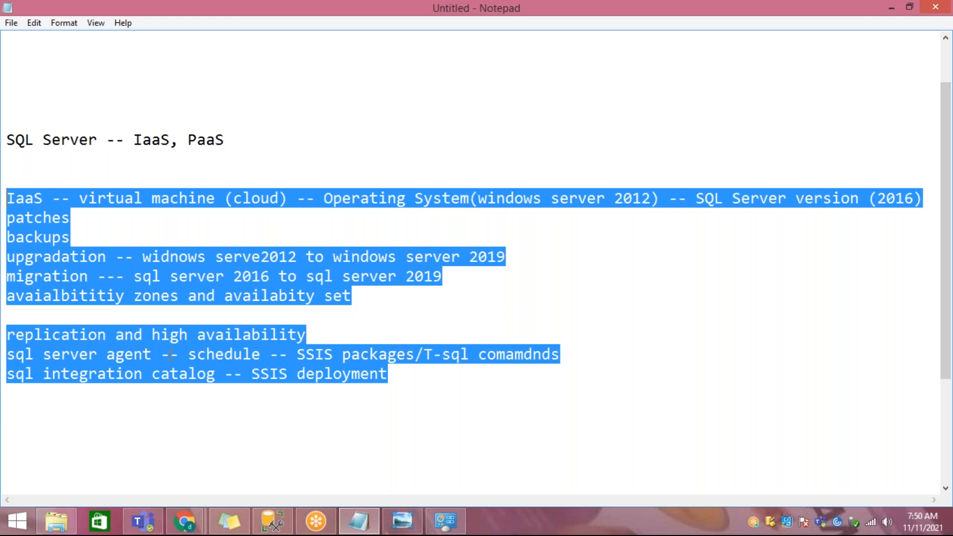
{"action": "left_click", "coordinate": [78, 198]}
{"action": "left_click", "coordinate": [286, 198], "text": "shift"}
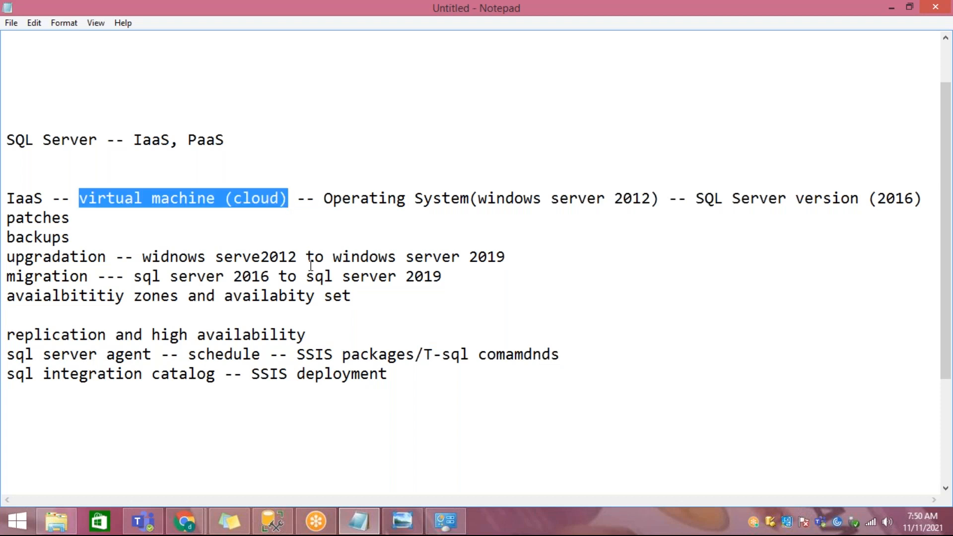
Step: Add the line "configuration - RAM, HDD, Processor" below the IaaS line, with a blank line before and after it
{"action": "left_click", "coordinate": [732, 198]}
{"action": "key", "text": "Return"}
{"action": "key", "text": "Return"}
{"action": "key", "text": "Return"}
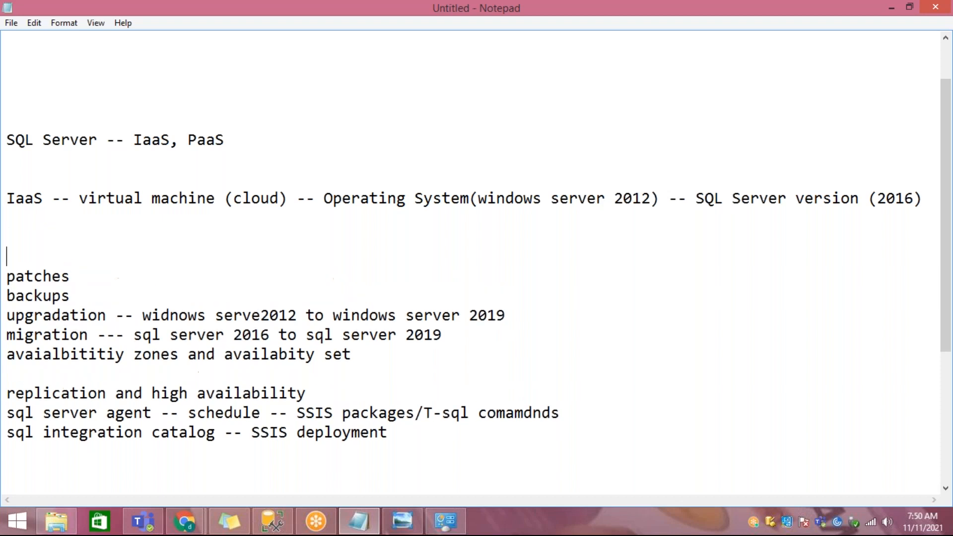
{"action": "type", "text": "configura"}
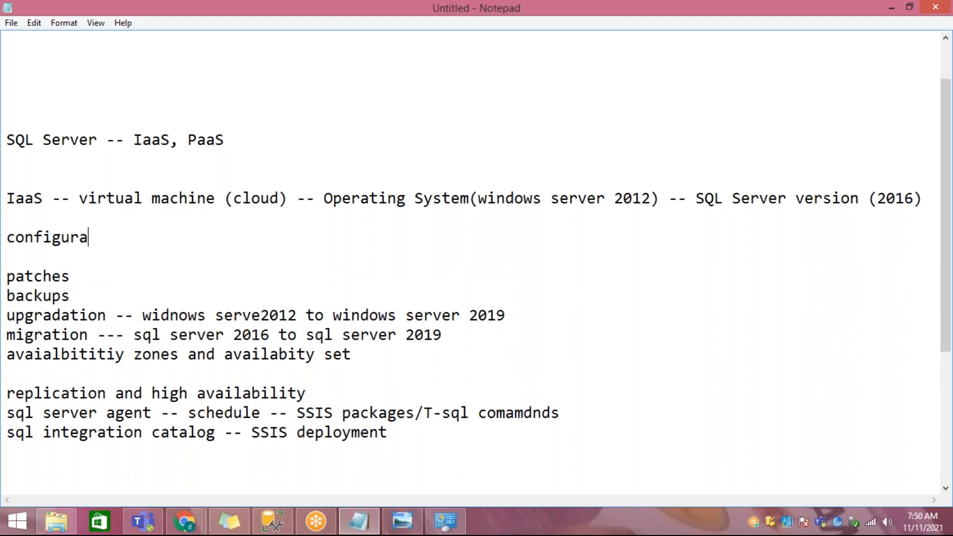
{"action": "type", "text": "tion - RAM, "}
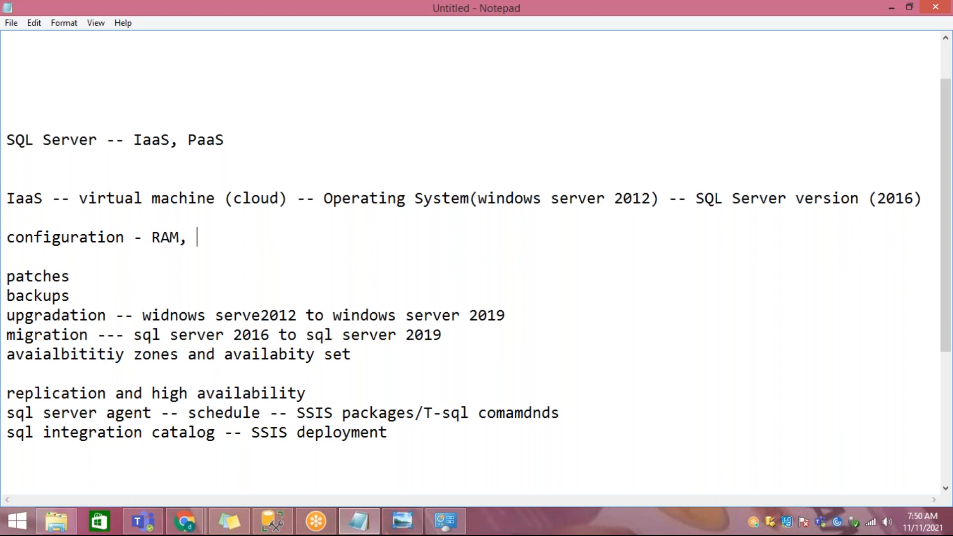
{"action": "type", "text": "HDD, Processor"}
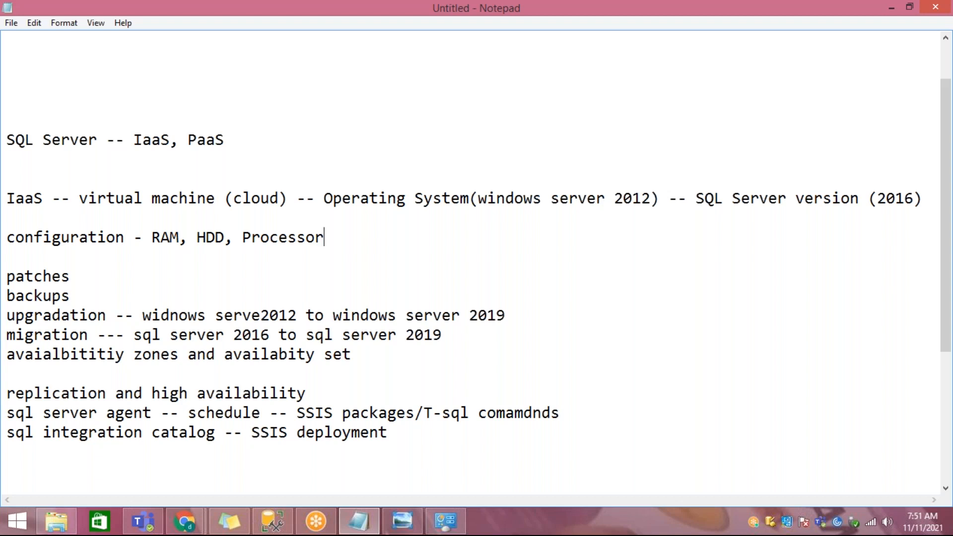
Step: Highlight the whole IaaS section, followed by its sql server agent, sql integration catalog, and replication and high availability lines
{"action": "left_click_drag", "start_coordinate": [405, 439], "coordinate": [7, 201]}
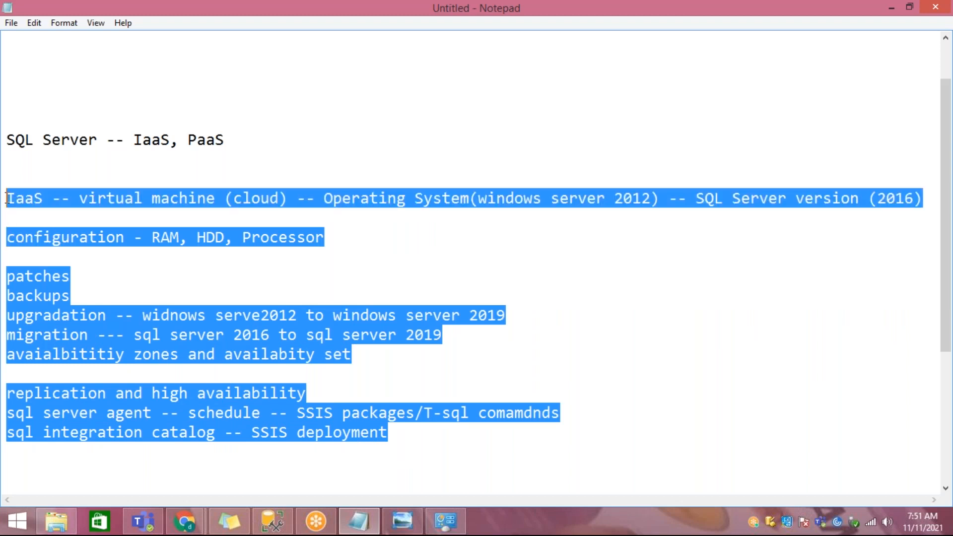
{"action": "left_click", "coordinate": [233, 276]}
{"action": "scroll", "coordinate": [233, 276], "scroll_direction": "down", "scroll_amount": 2}
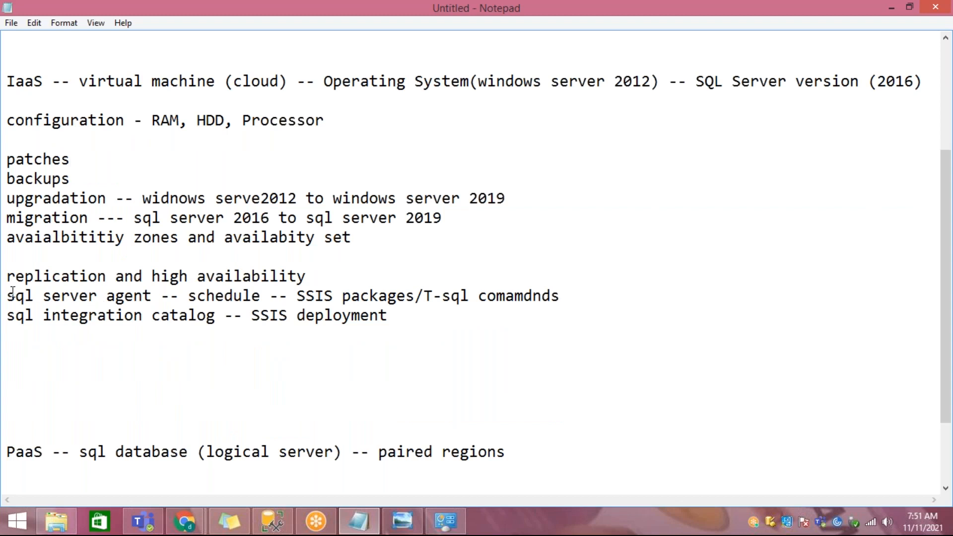
{"action": "left_click_drag", "start_coordinate": [7, 295], "coordinate": [585, 301]}
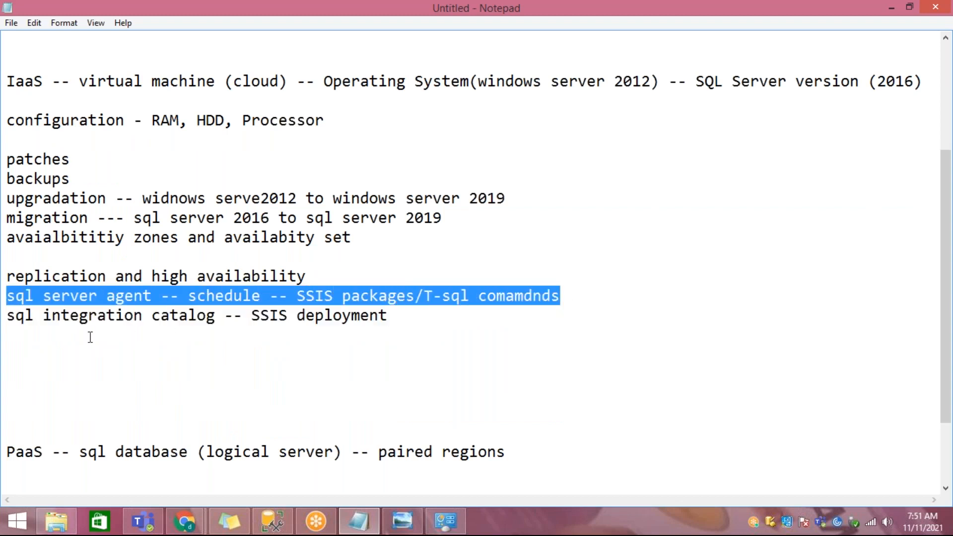
{"action": "left_click_drag", "start_coordinate": [15, 318], "coordinate": [452, 319]}
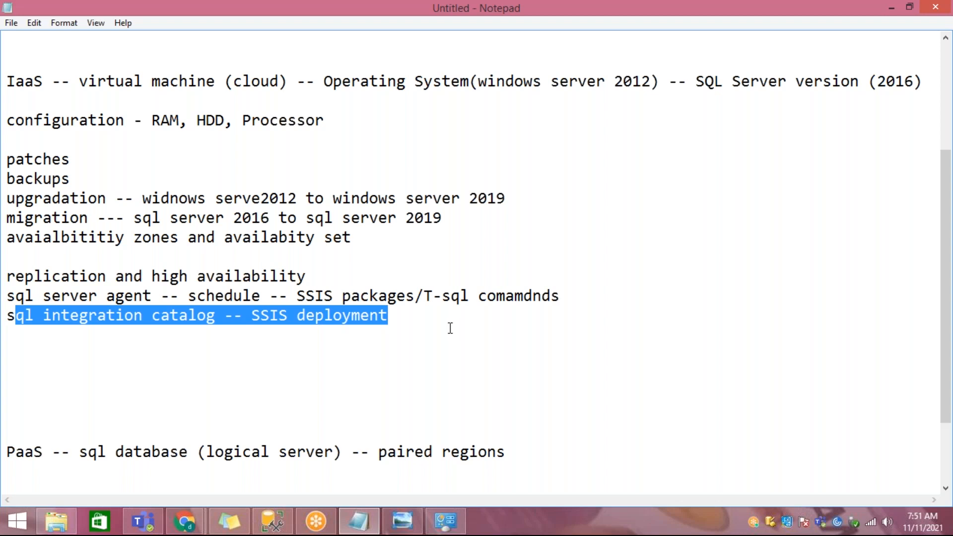
{"action": "left_click", "coordinate": [452, 320]}
{"action": "left_click_drag", "start_coordinate": [15, 295], "coordinate": [117, 293]}
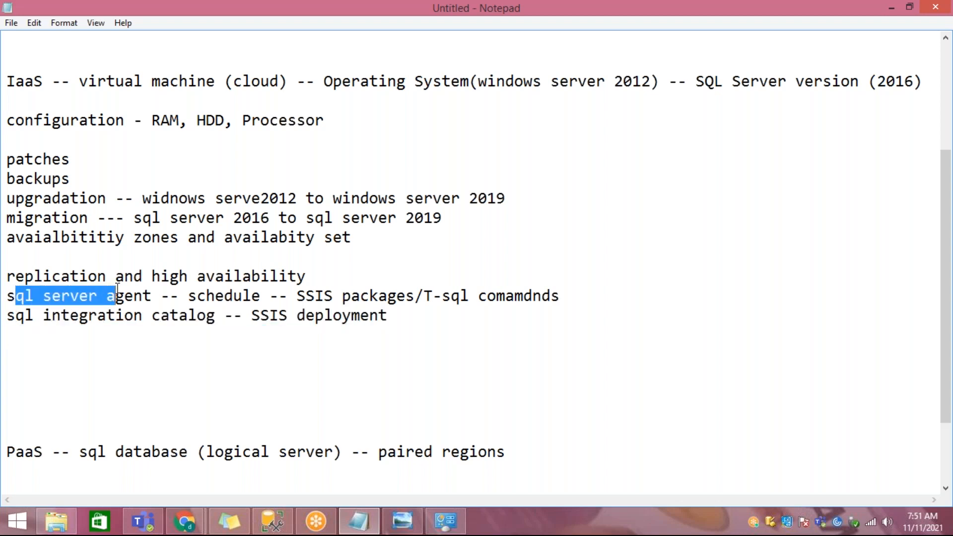
{"action": "left_click_drag", "start_coordinate": [117, 283], "coordinate": [6, 275]}
{"action": "left_click", "coordinate": [327, 281]}
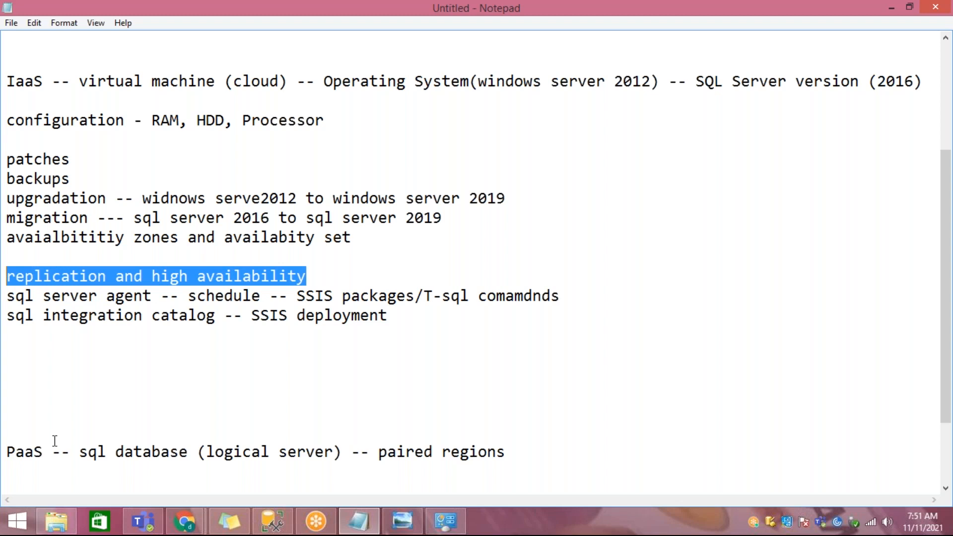
Step: Highlight the PaaS line about the sql database and paired regions, including the word "database" by itself
{"action": "left_click_drag", "start_coordinate": [8, 452], "coordinate": [505, 451]}
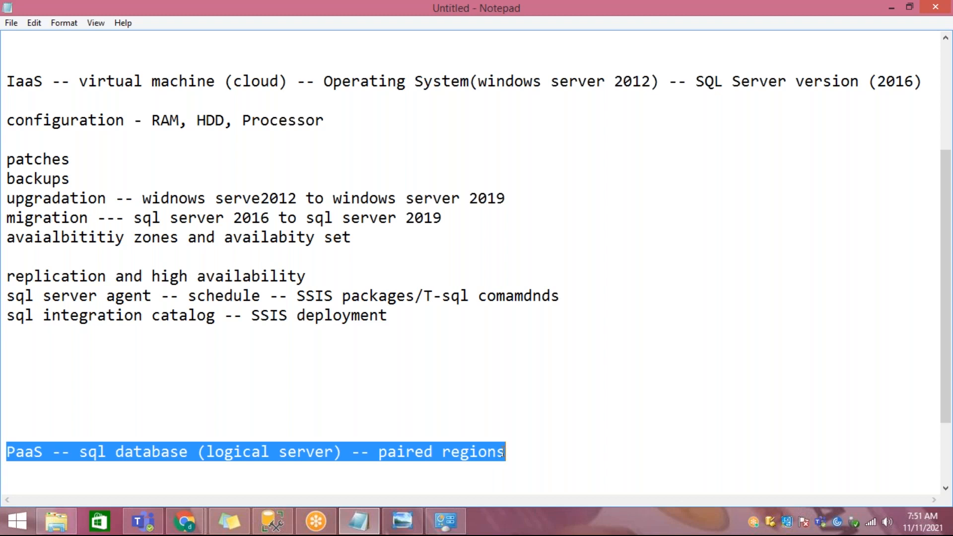
{"action": "scroll", "coordinate": [514, 333], "scroll_direction": "down", "scroll_amount": 2}
{"action": "left_click", "coordinate": [520, 356]}
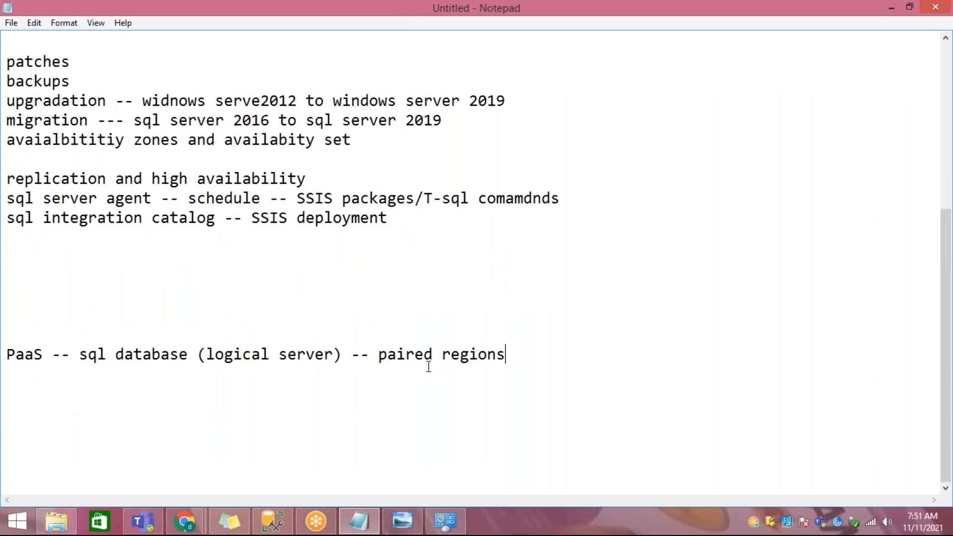
{"action": "left_click_drag", "start_coordinate": [124, 355], "coordinate": [188, 354]}
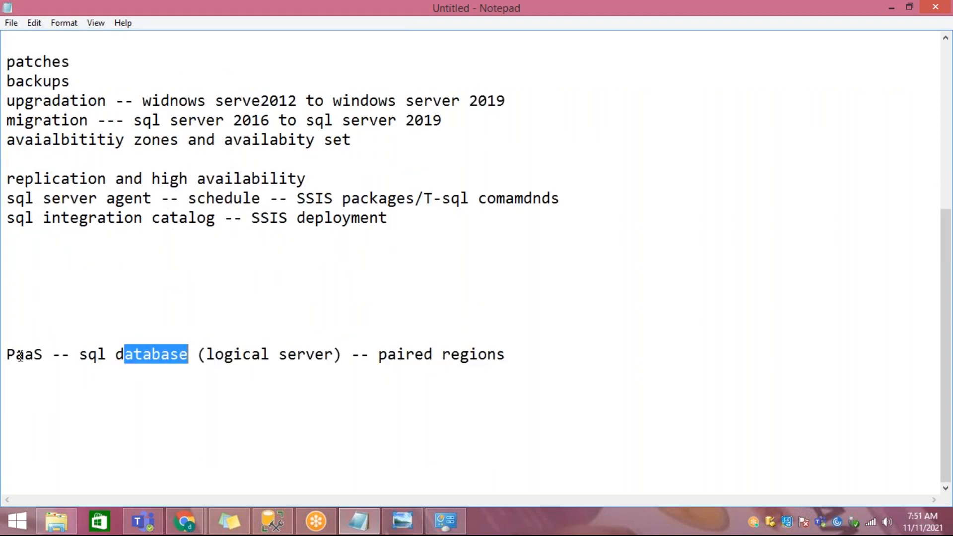
{"action": "left_click_drag", "start_coordinate": [19, 357], "coordinate": [28, 354]}
Step: Append "-- latest available sql server version" to the end of the PaaS line
{"action": "left_click", "coordinate": [533, 359]}
{"action": "type", "text": "--"}
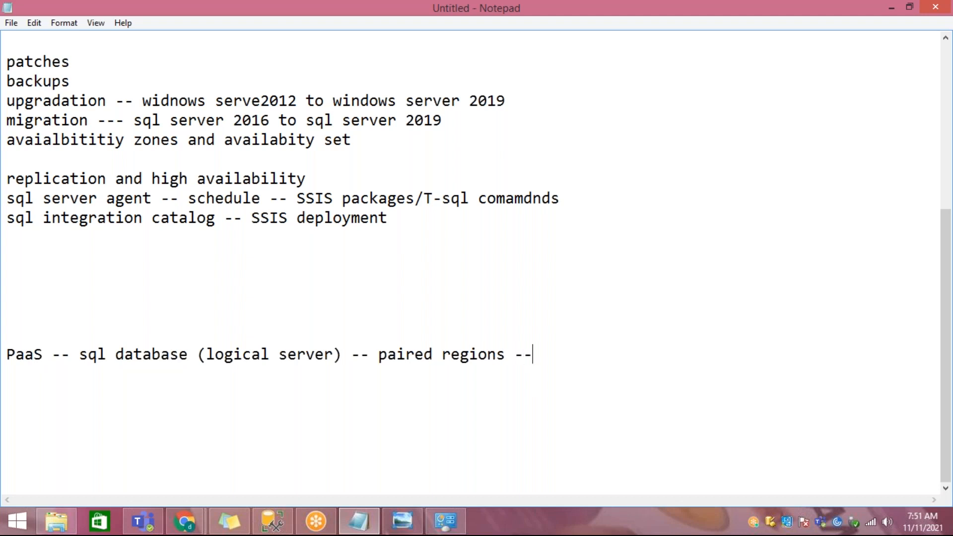
{"action": "type", "text": " latest ver"}
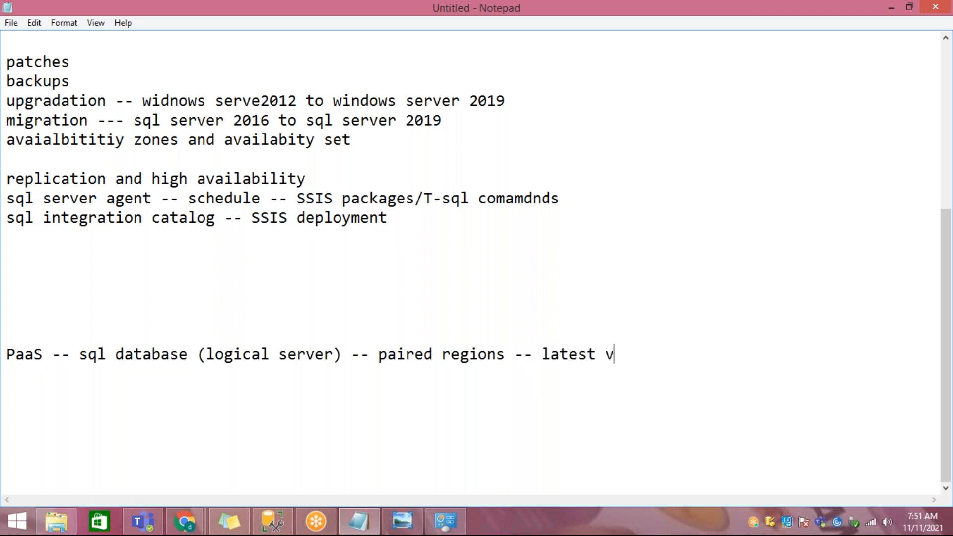
{"action": "key", "text": "BackSpace"}
{"action": "key", "text": "BackSpace"}
{"action": "key", "text": "BackSpace"}
{"action": "type", "text": "a"}
{"action": "type", "text": "vailab"}
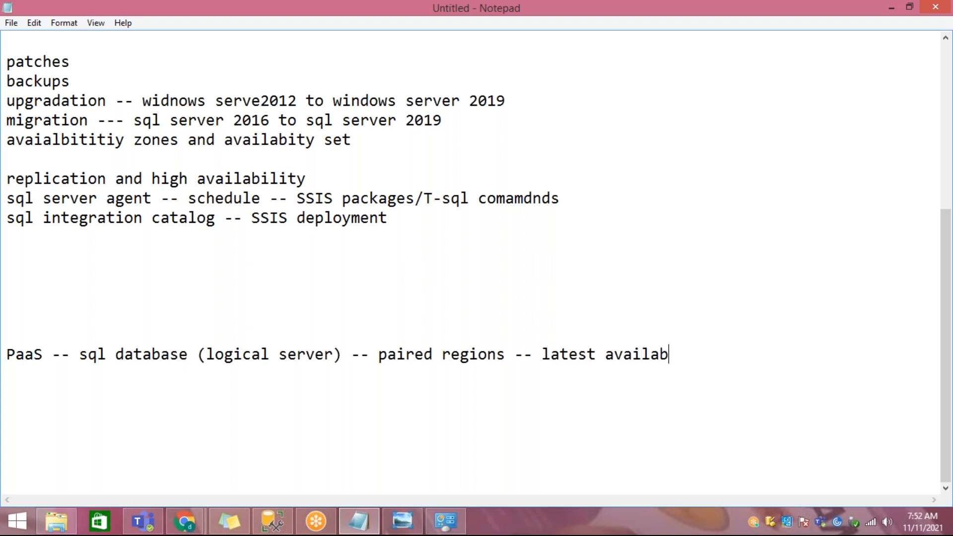
{"action": "type", "text": "le sql serv"}
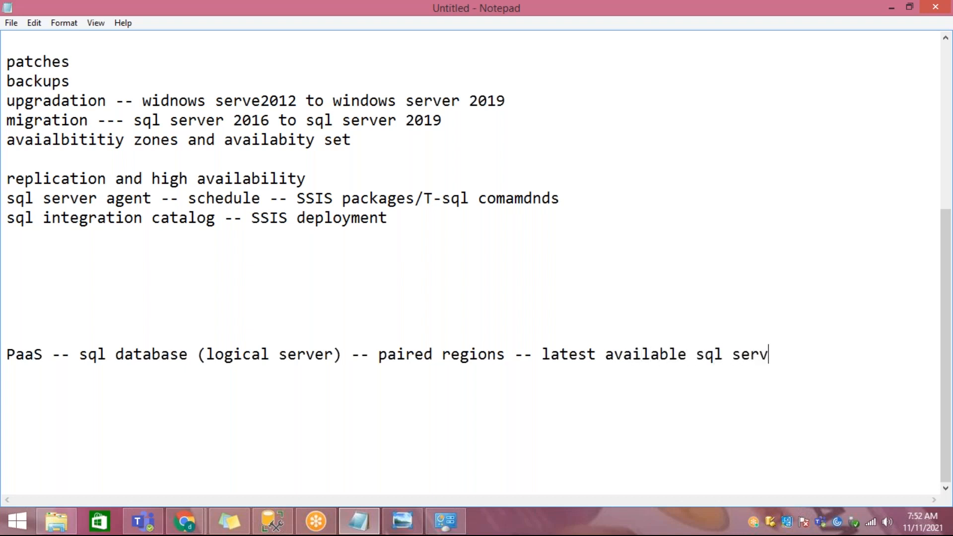
{"action": "type", "text": "er version"}
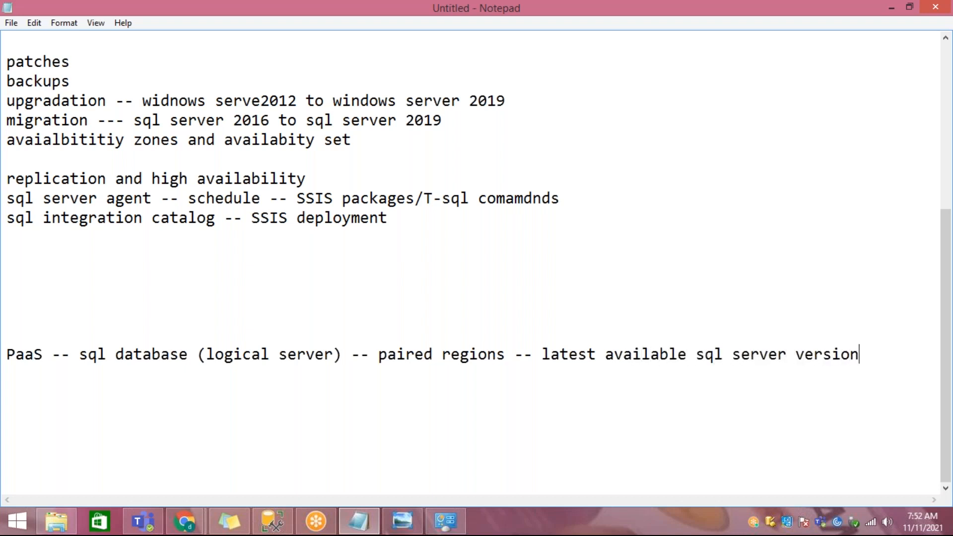
Step: Compare the PaaS line with "SQL Server version (2016)" in the IaaS line by highlighting each
{"action": "key", "text": "shift+Home"}
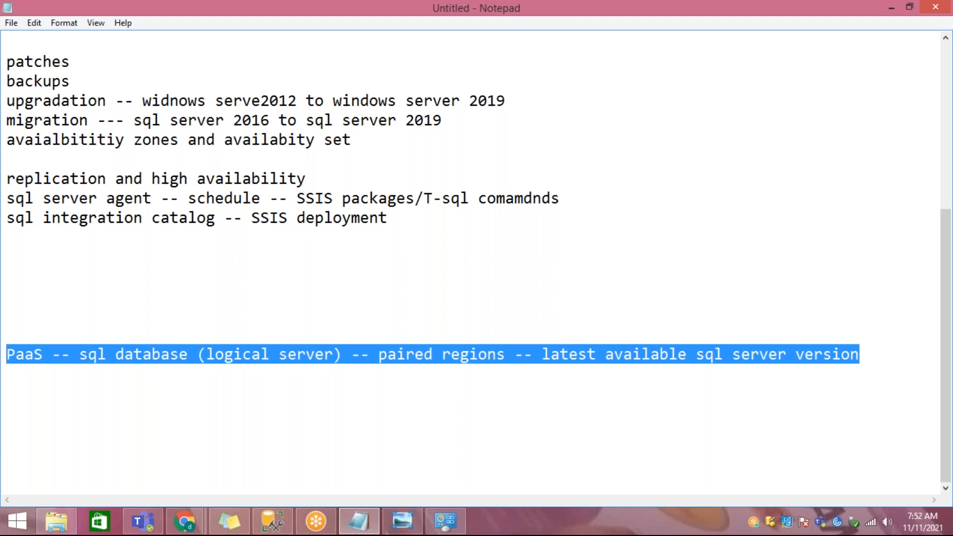
{"action": "scroll", "coordinate": [195, 328], "scroll_direction": "up", "scroll_amount": 2}
{"action": "scroll", "coordinate": [445, 183], "scroll_direction": "up", "scroll_amount": 1}
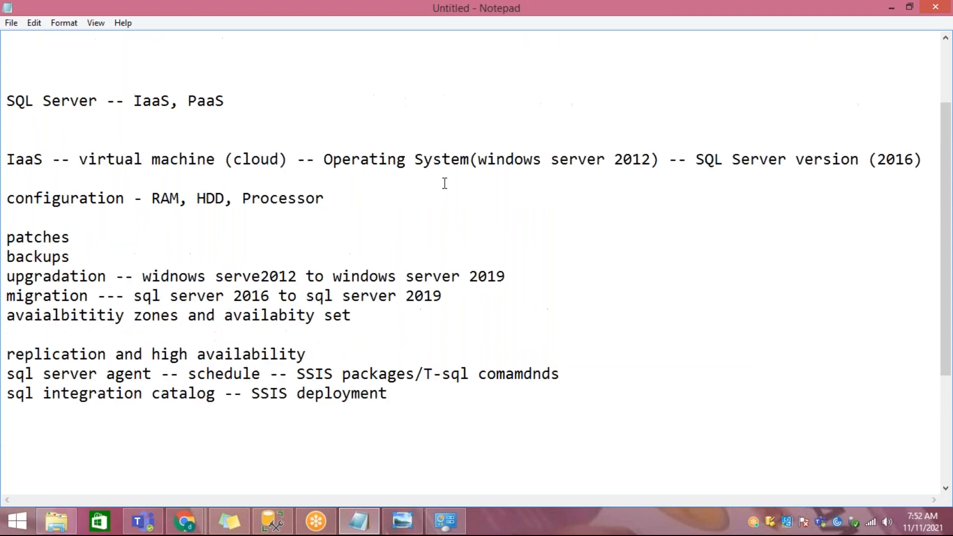
{"action": "left_click_drag", "start_coordinate": [695, 157], "coordinate": [698, 179]}
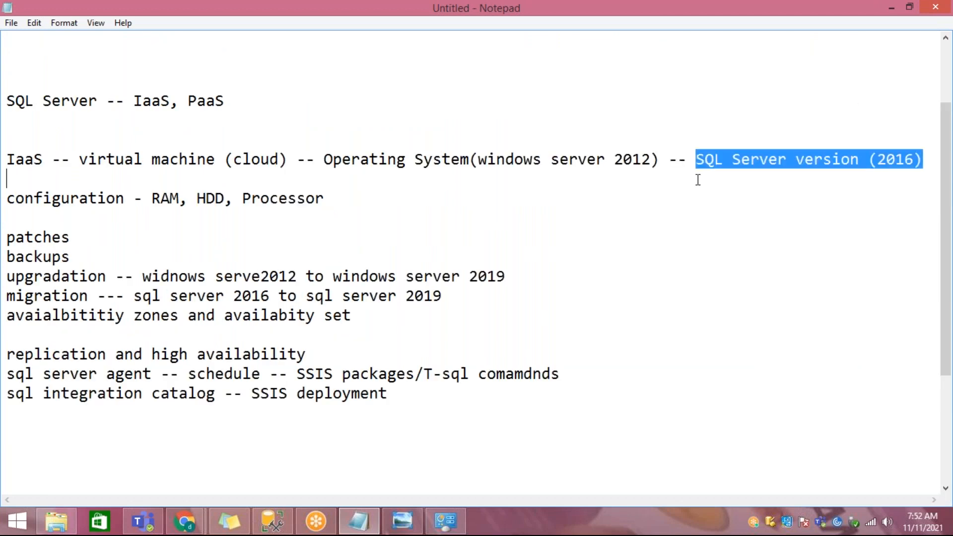
{"action": "scroll", "coordinate": [697, 179], "scroll_direction": "down", "scroll_amount": 3}
{"action": "left_click_drag", "start_coordinate": [863, 355], "coordinate": [6, 355]}
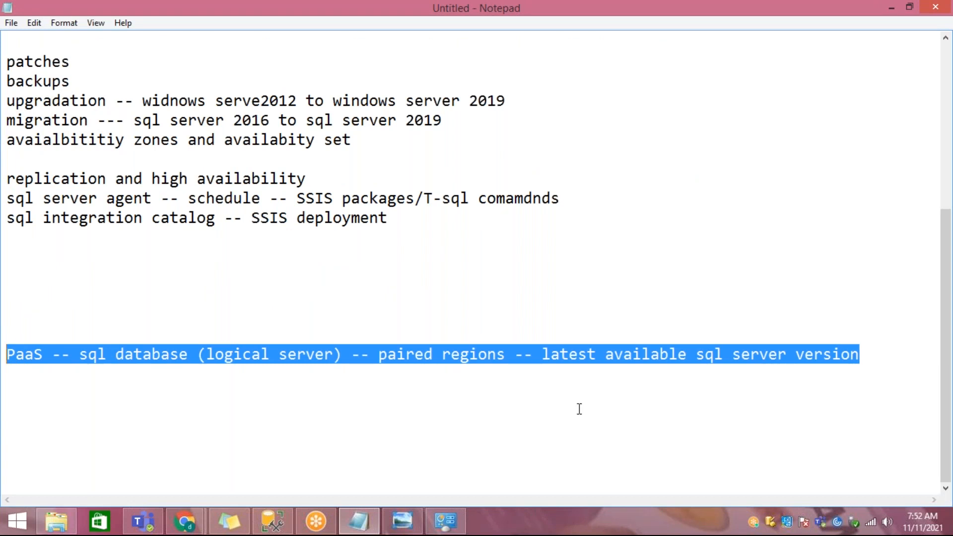
Step: Add 2019 and 2021 on separate lines below the PaaS line, each preceded by a blank line
{"action": "left_click", "coordinate": [867, 351]}
{"action": "key", "text": "Return"}
{"action": "key", "text": "Return"}
{"action": "type", "text": "2019"}
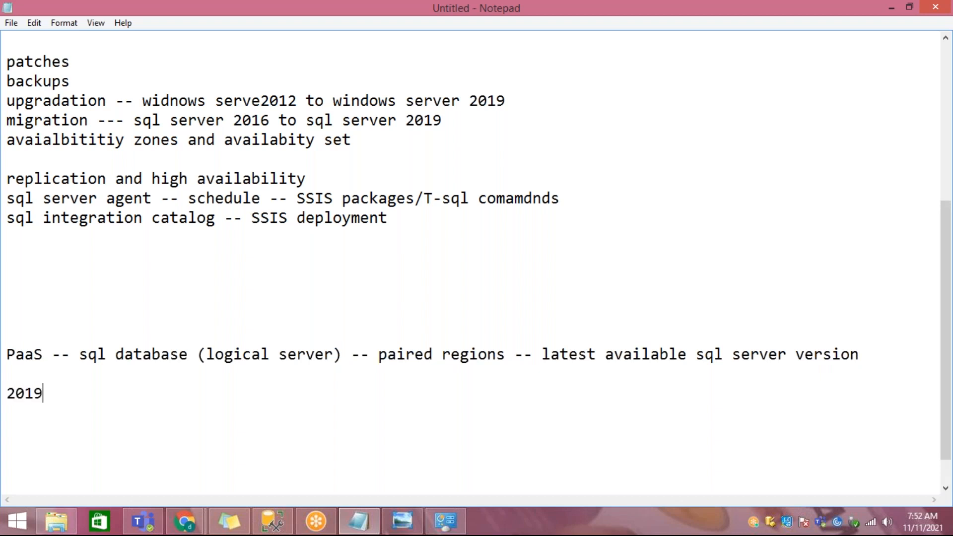
{"action": "key", "text": "Return"}
{"action": "key", "text": "Return"}
{"action": "type", "text": "2"}
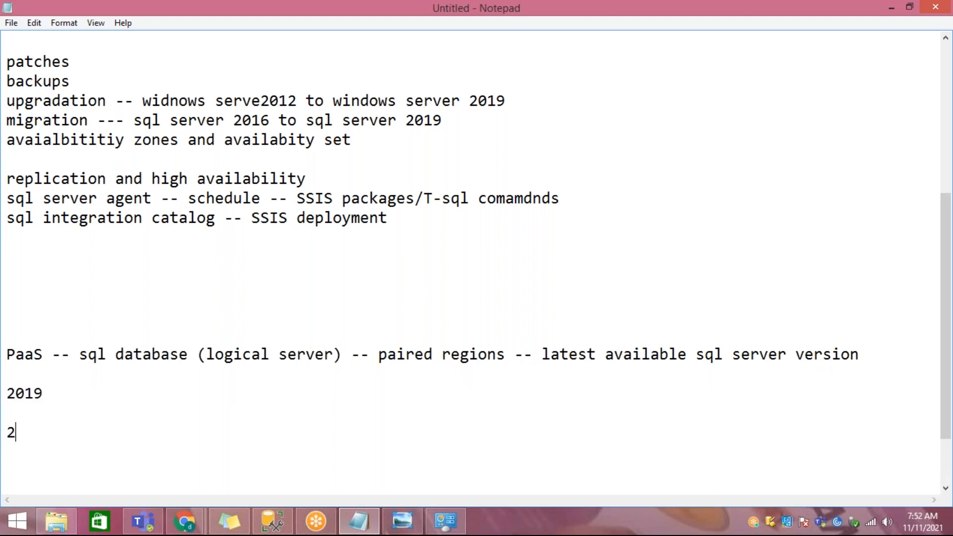
{"action": "type", "text": "021"}
Step: Switch to the Azure portal in Chrome, return to its home page and open Resource groups by searching for "res"
{"action": "left_click", "coordinate": [185, 521]}
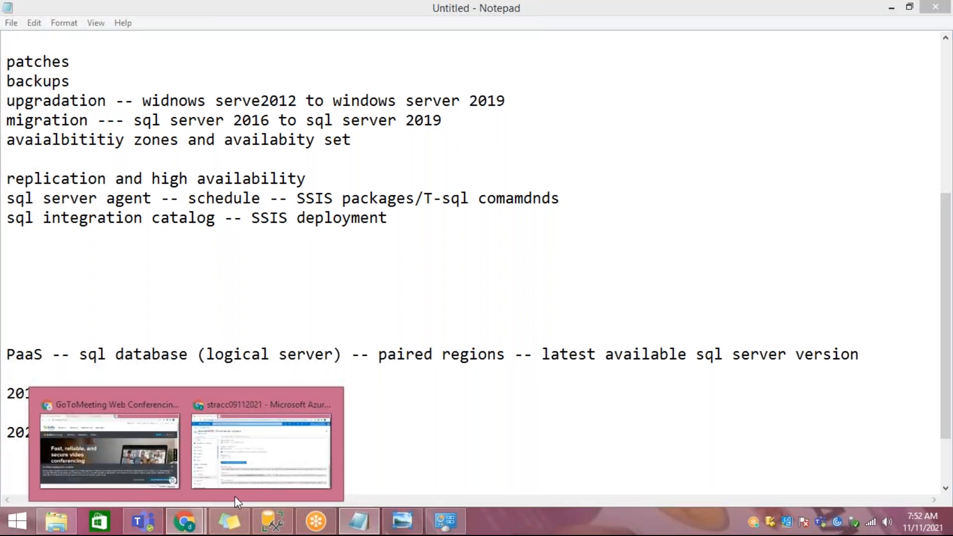
{"action": "left_click", "coordinate": [242, 471]}
{"action": "left_click", "coordinate": [23, 90]}
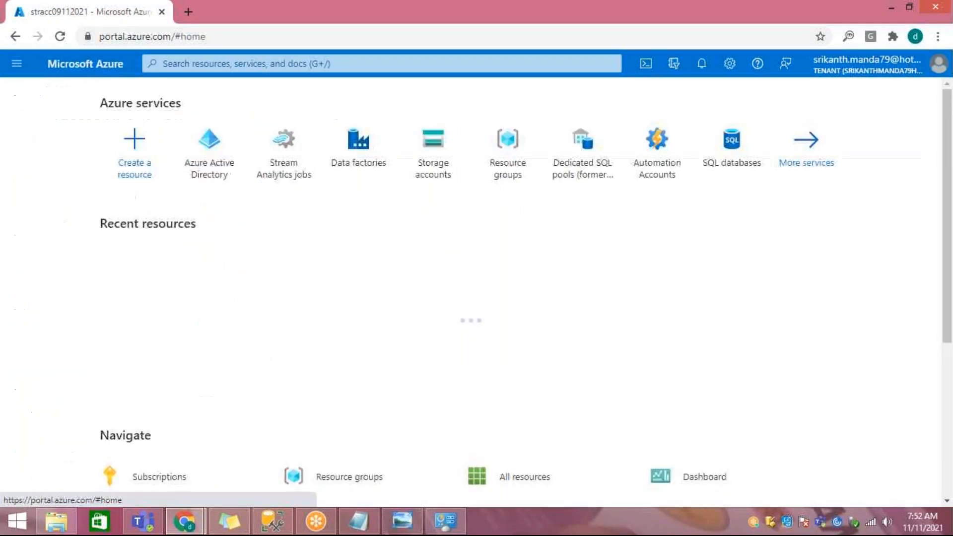
{"action": "left_click", "coordinate": [306, 63]}
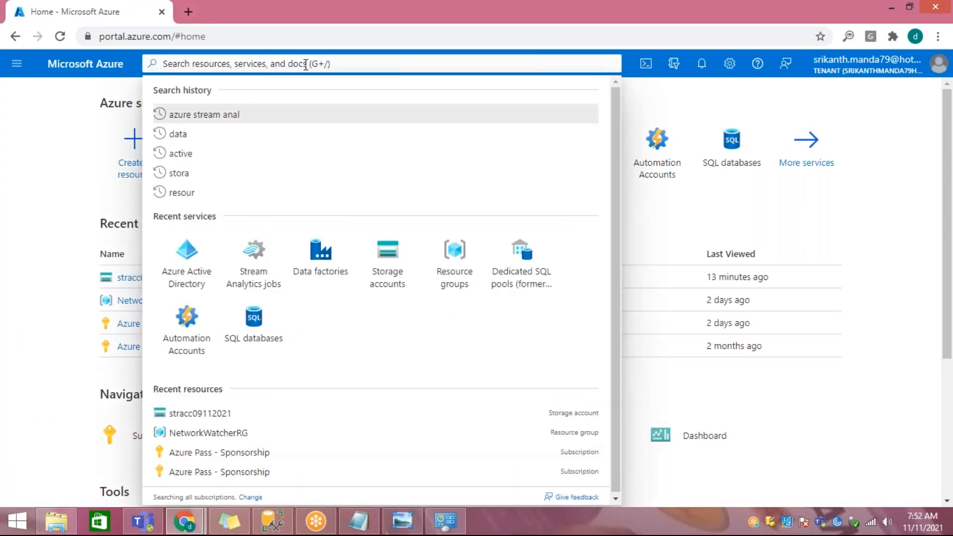
{"action": "type", "text": "res"}
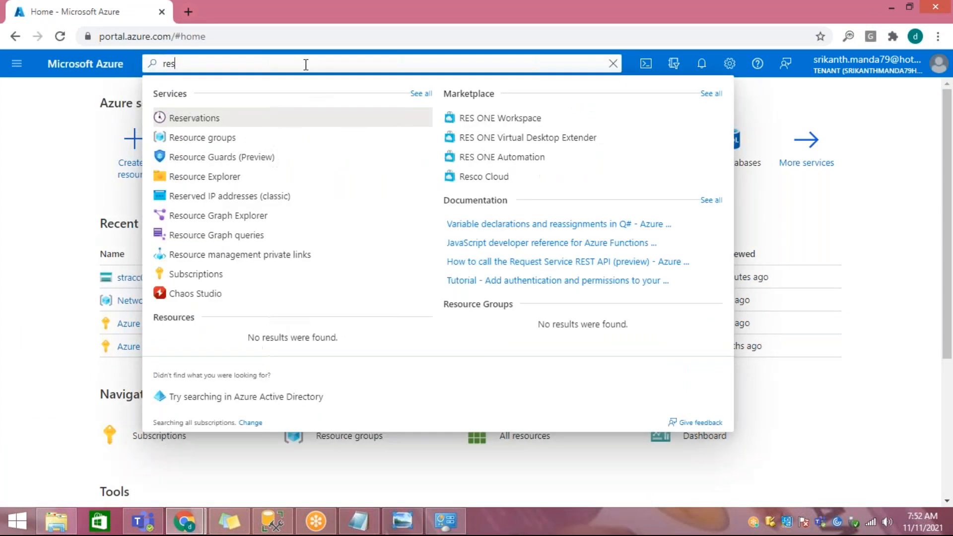
{"action": "key", "text": "Down"}
{"action": "key", "text": "Return"}
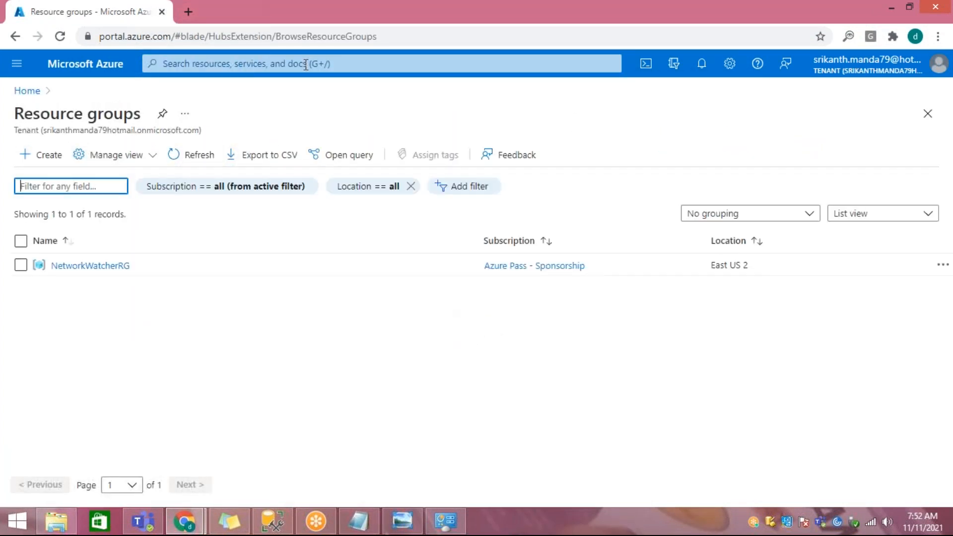
Step: Switch to SQL Server Management Studio and point out the Integration Services Catalogs, SQL Server Agent and Always On High Availability nodes
{"action": "left_click", "coordinate": [274, 523]}
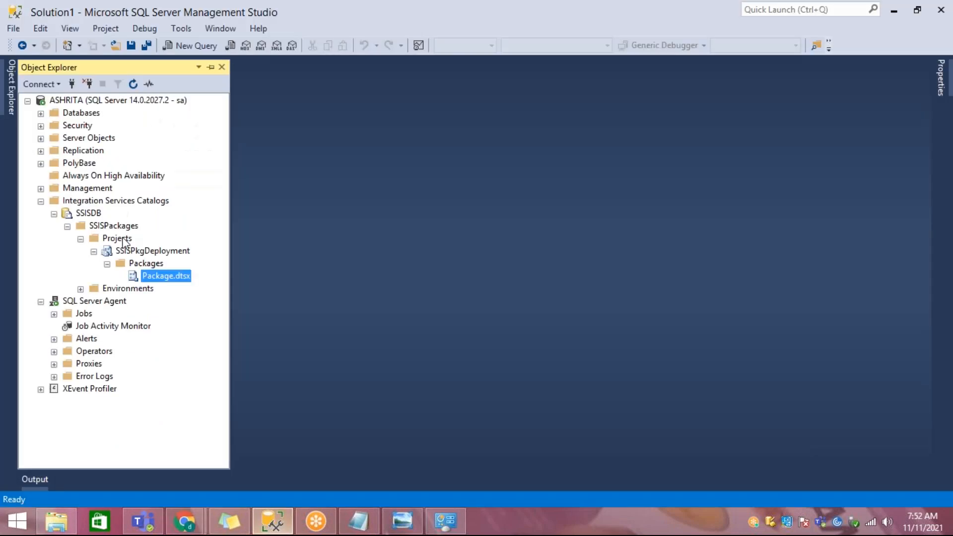
{"action": "left_click", "coordinate": [94, 204]}
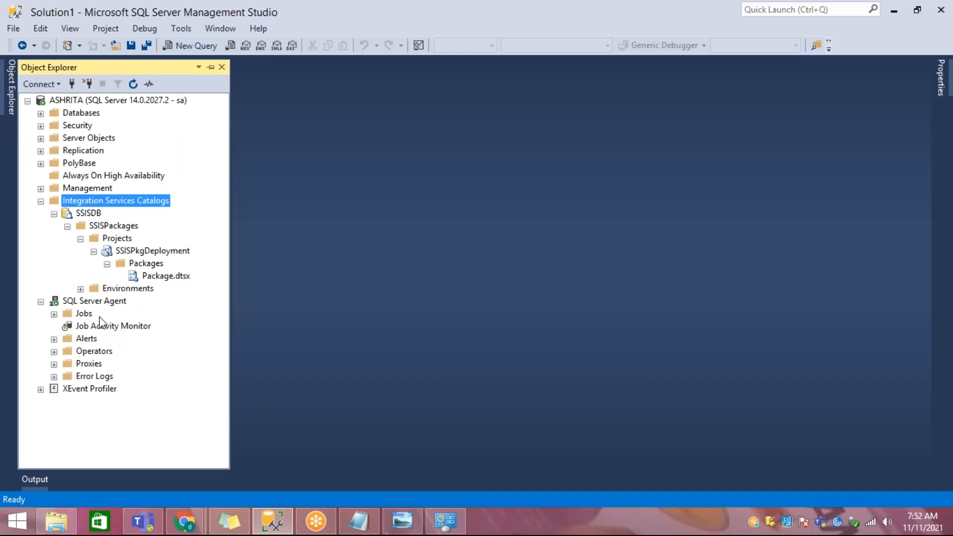
{"action": "left_click", "coordinate": [99, 301]}
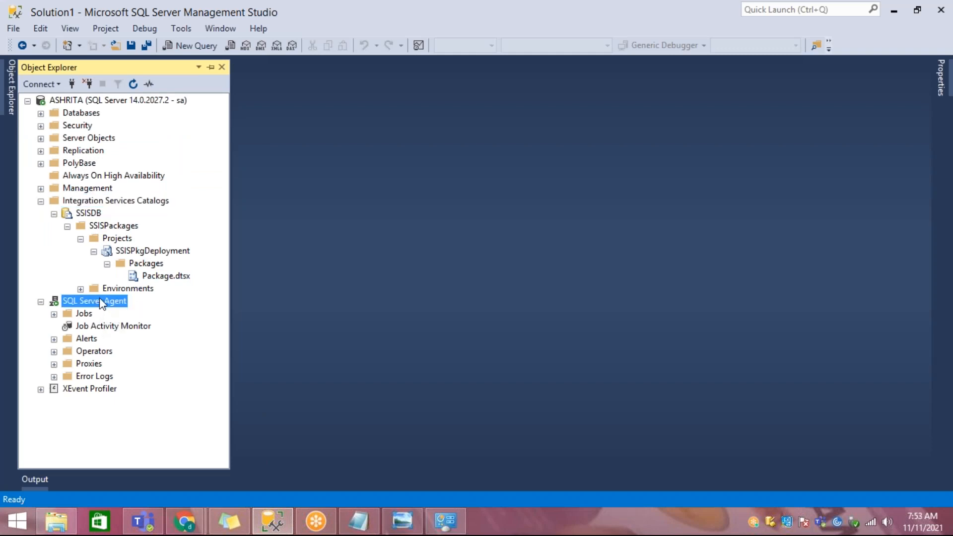
{"action": "left_click", "coordinate": [105, 187]}
{"action": "left_click", "coordinate": [104, 180]}
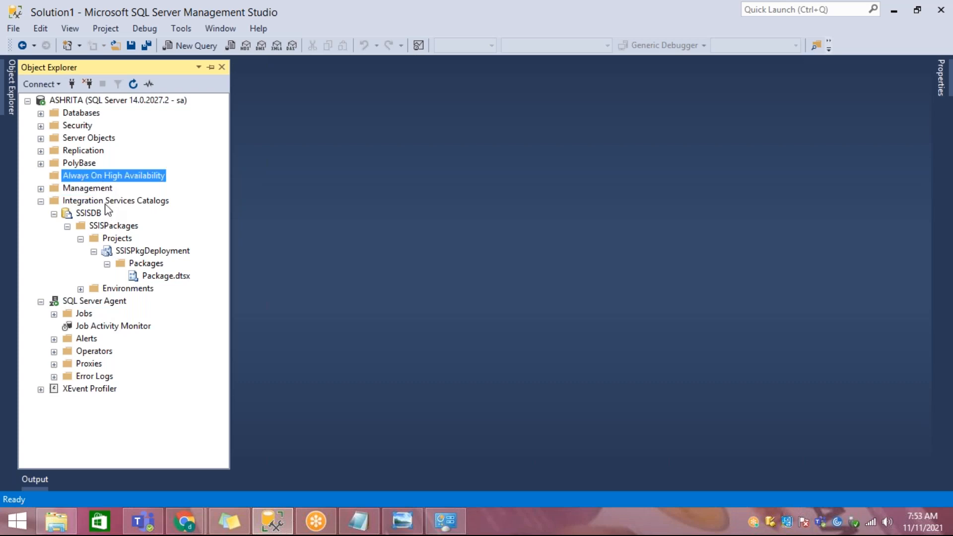
{"action": "left_click", "coordinate": [106, 203]}
{"action": "left_click", "coordinate": [97, 300]}
{"action": "left_click", "coordinate": [123, 203]}
{"action": "left_click", "coordinate": [115, 300]}
{"action": "left_click", "coordinate": [139, 203]}
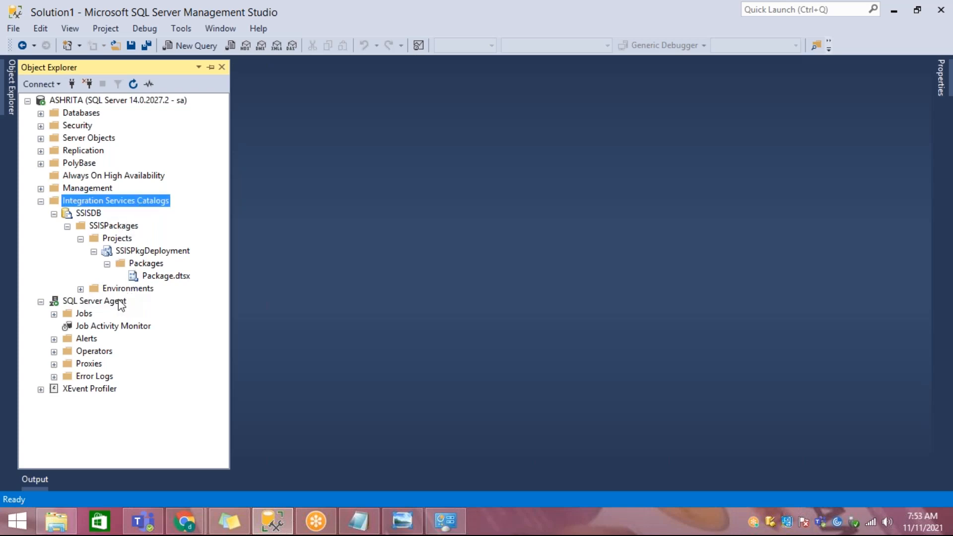
{"action": "left_click", "coordinate": [118, 301]}
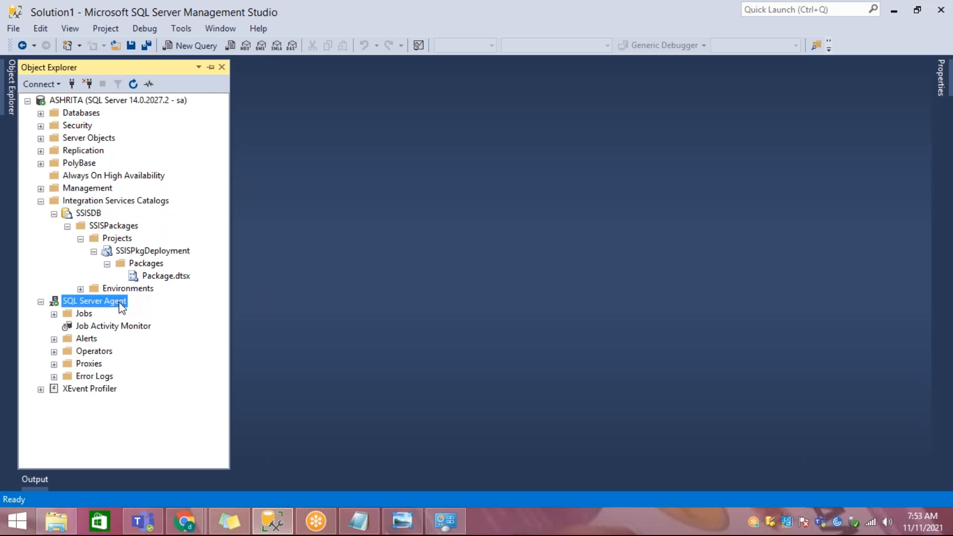
Step: Switch to the Azure portal in Chrome and start a resource group named RG-Trainings under the Azure Pass - Sponsorship subscription
{"action": "mouse_move", "coordinate": [185, 521]}
{"action": "left_click", "coordinate": [216, 486]}
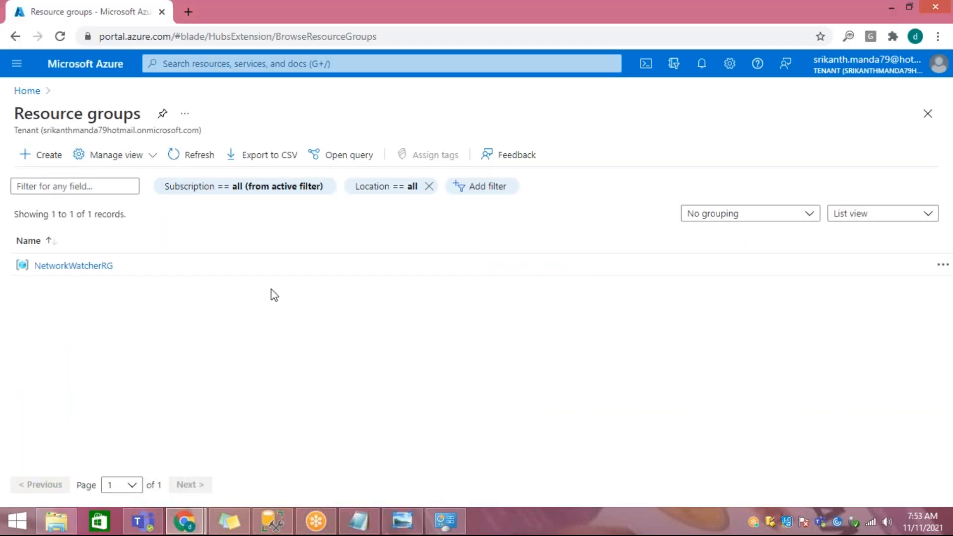
{"action": "left_click", "coordinate": [491, 264]}
{"action": "left_click", "coordinate": [492, 267]}
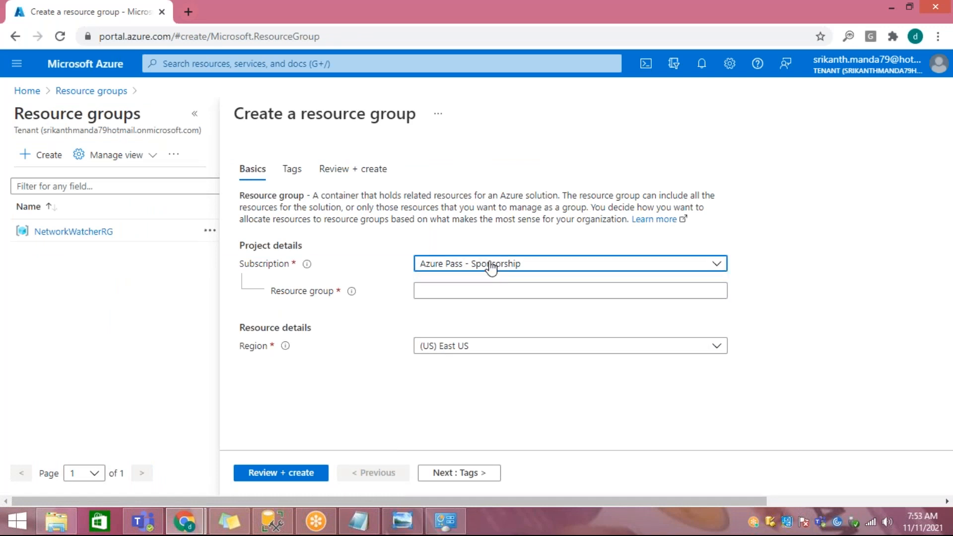
{"action": "left_click", "coordinate": [471, 290]}
{"action": "type", "text": "RG"}
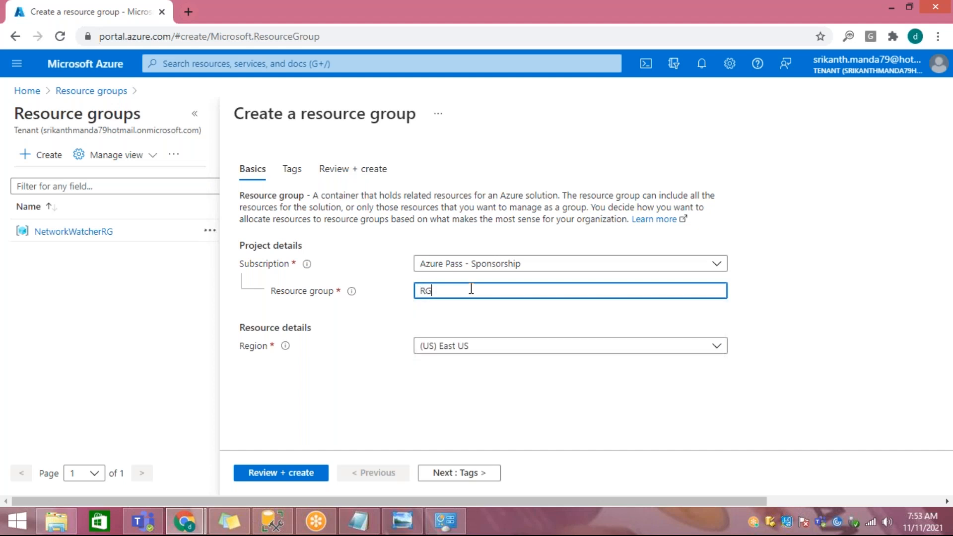
{"action": "type", "text": "-Trainings"}
Step: Set the resource group's region to (US) East US 2, leave the tags empty and create the group
{"action": "left_click", "coordinate": [461, 342]}
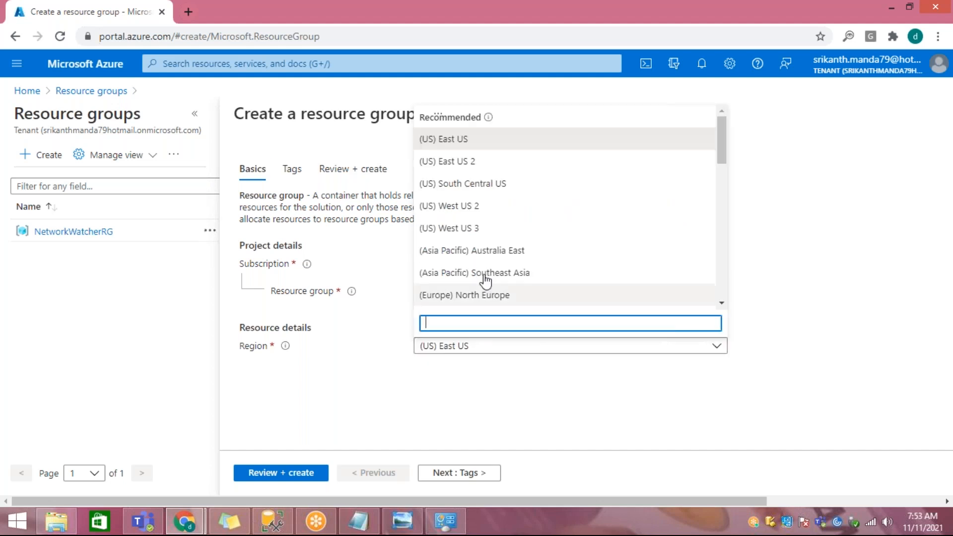
{"action": "left_click", "coordinate": [480, 166]}
{"action": "left_click", "coordinate": [457, 479]}
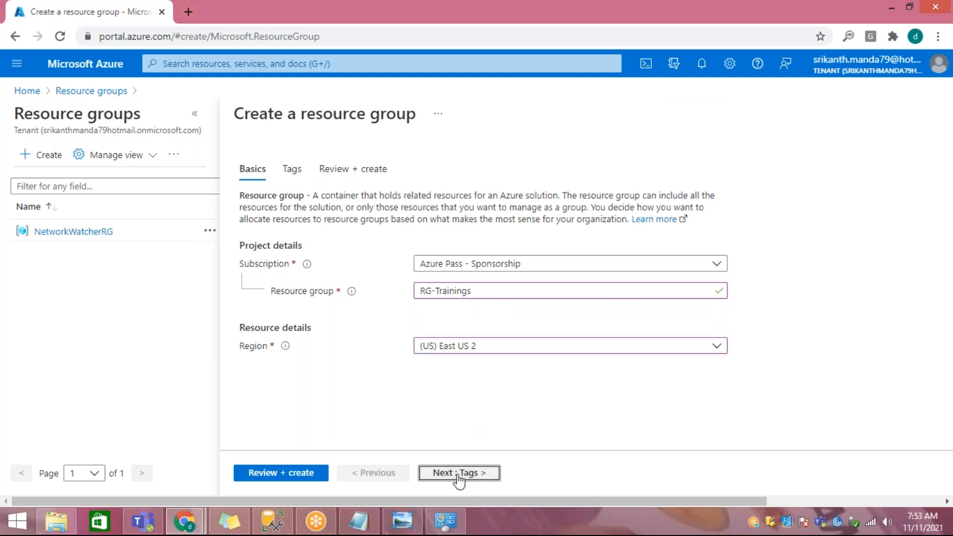
{"action": "left_click", "coordinate": [481, 474]}
{"action": "left_click", "coordinate": [287, 473]}
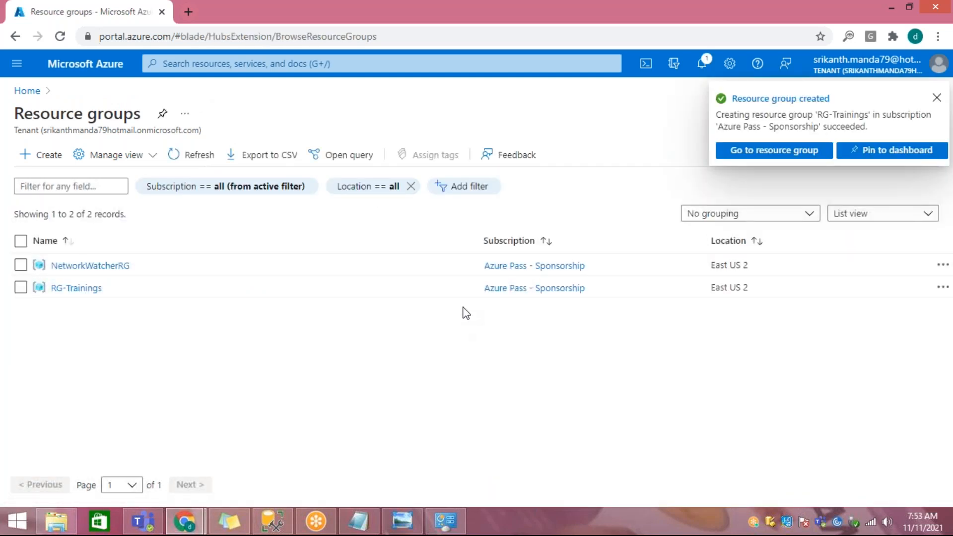
Step: Return to the portal home, open Virtual machines by searching for "virtu", and start creating a virtual machine
{"action": "left_click", "coordinate": [28, 92]}
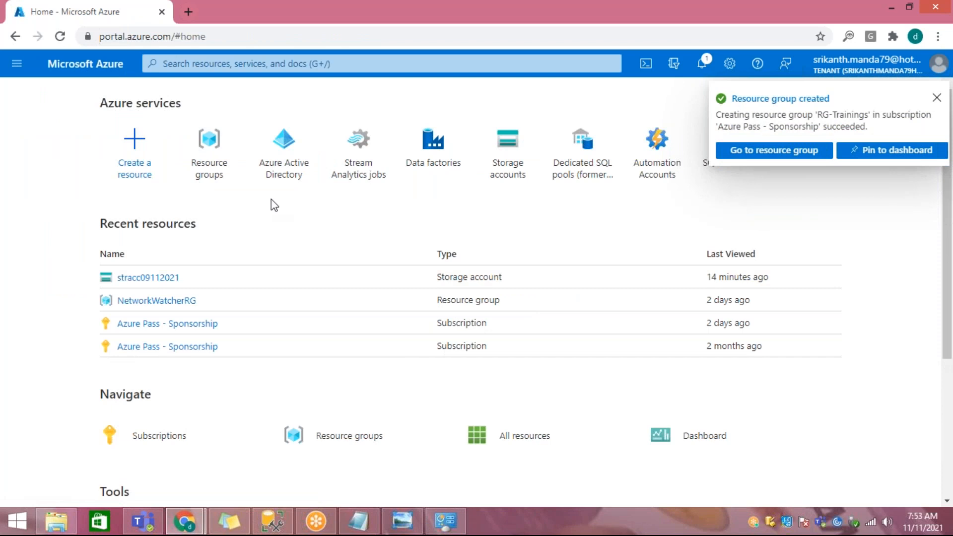
{"action": "left_click", "coordinate": [376, 65]}
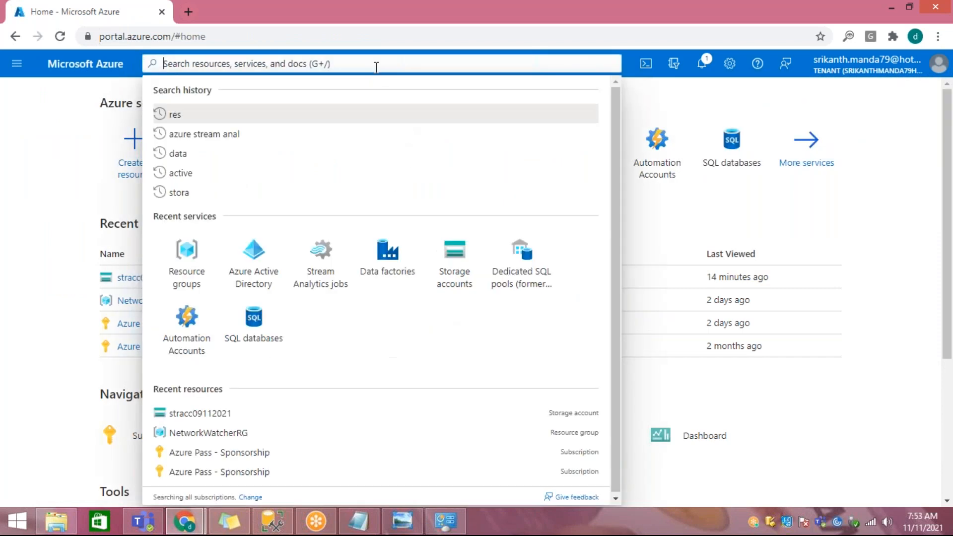
{"action": "type", "text": "virtu"}
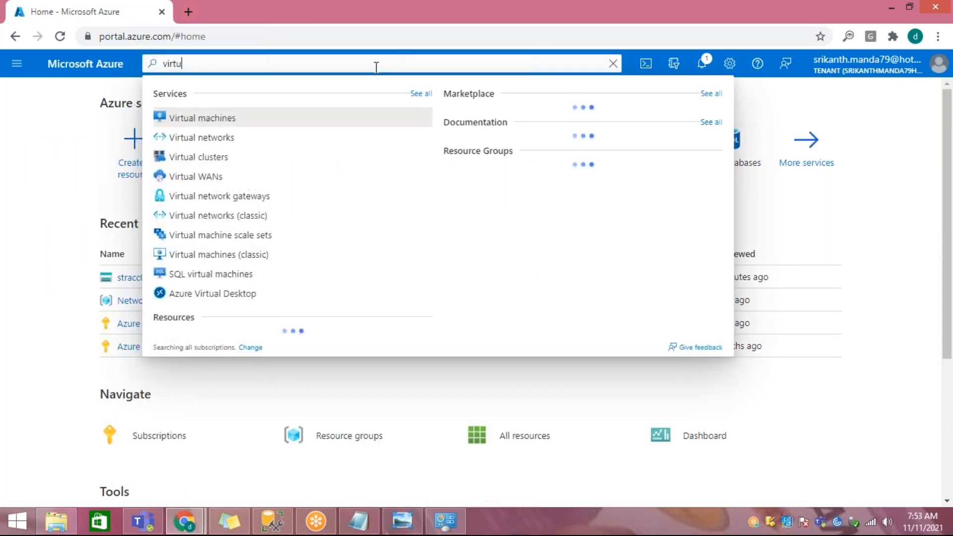
{"action": "left_click", "coordinate": [257, 120]}
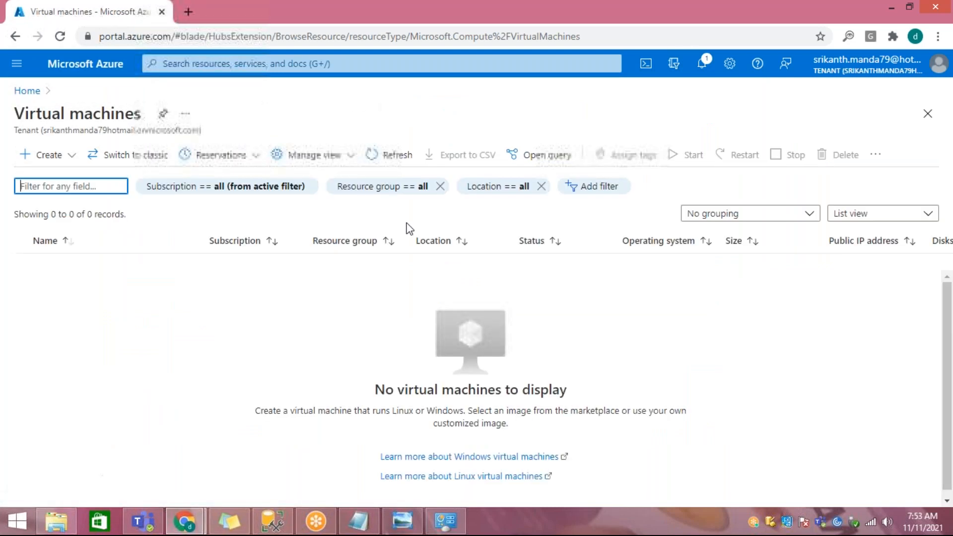
{"action": "left_click", "coordinate": [69, 156]}
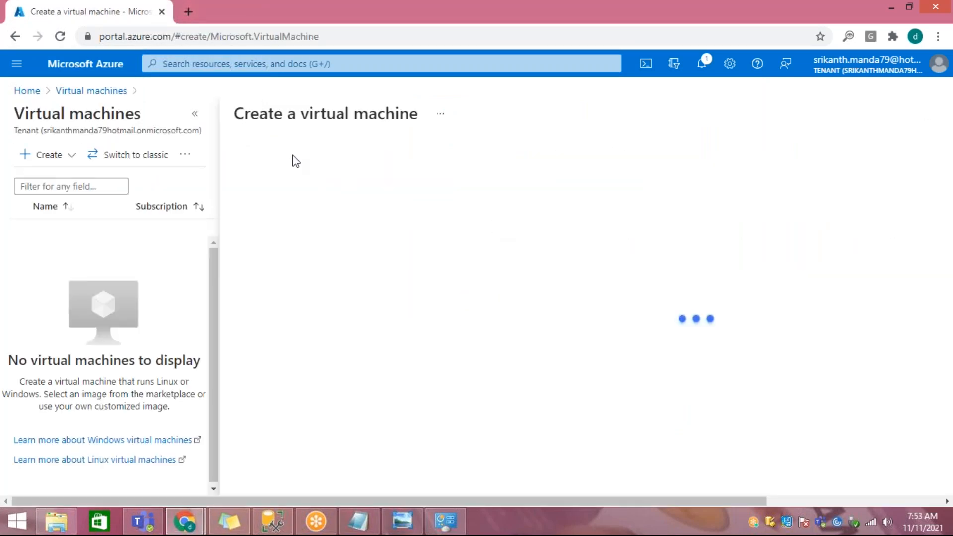
Step: Assign the virtual machine to the RG-Trainings resource group and name it vmSQLServer
{"action": "scroll", "coordinate": [234, 221], "scroll_direction": "down", "scroll_amount": 3}
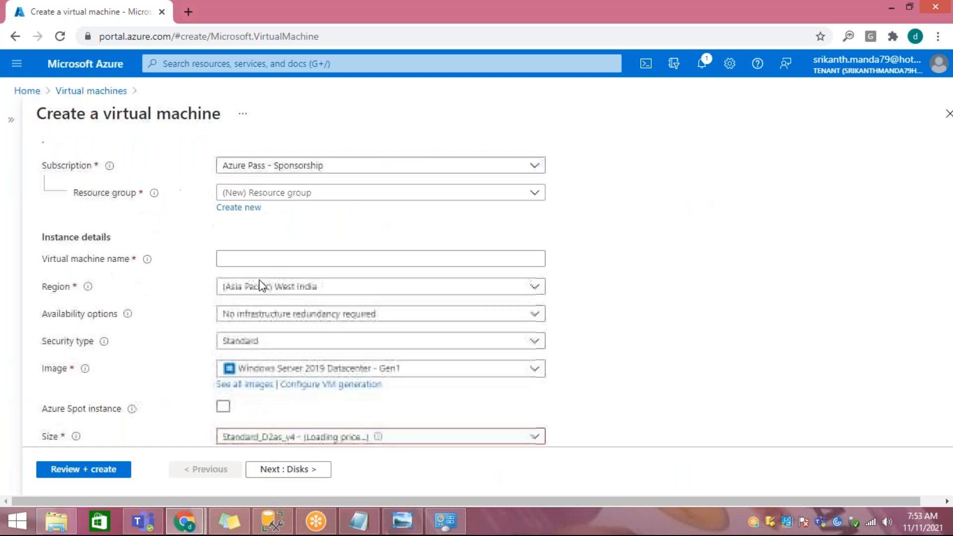
{"action": "left_click", "coordinate": [307, 197]}
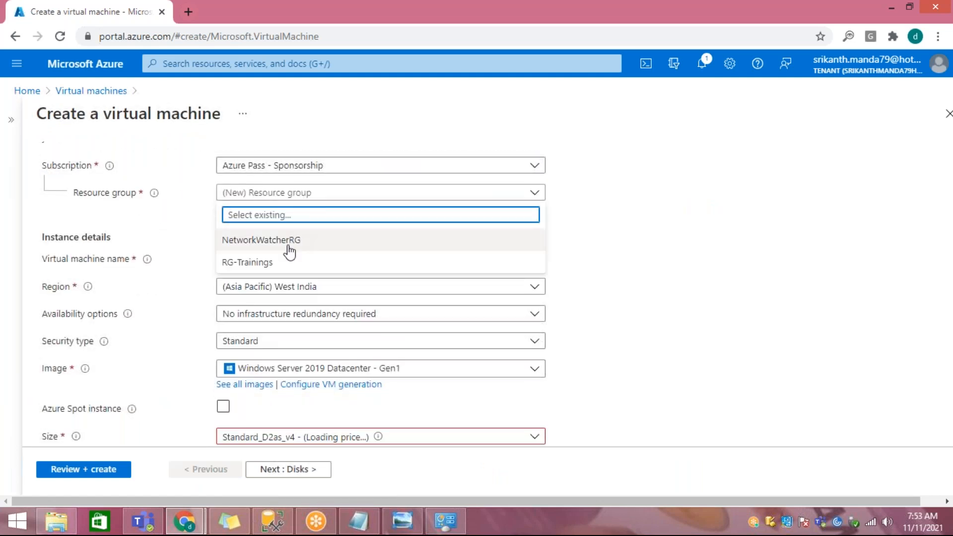
{"action": "left_click", "coordinate": [338, 266]}
{"action": "left_click", "coordinate": [273, 260]}
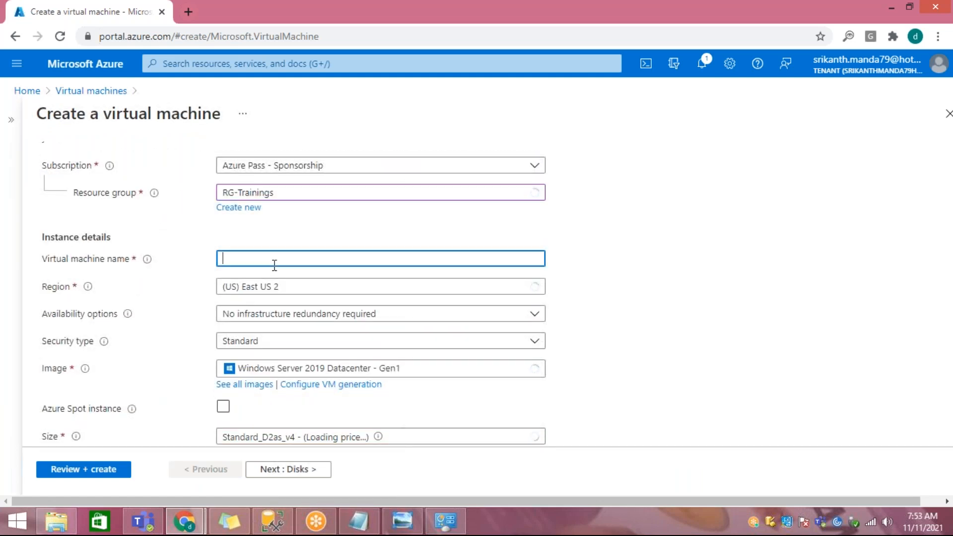
{"action": "type", "text": "vmS"}
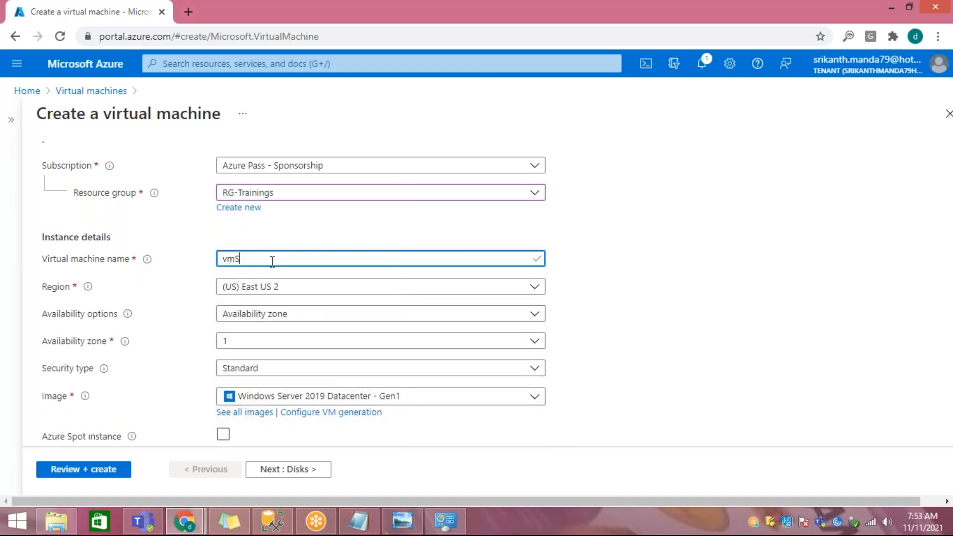
{"action": "type", "text": "QLServer"}
Step: Review the availability options, keep Availability zone, and set the virtual machine's availability zone to 2
{"action": "mouse_move", "coordinate": [128, 314]}
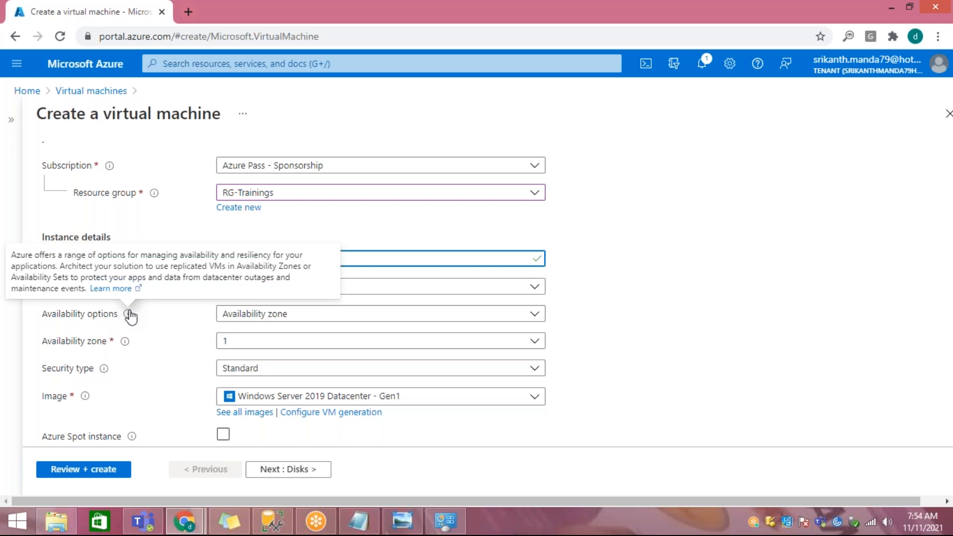
{"action": "left_click", "coordinate": [333, 320]}
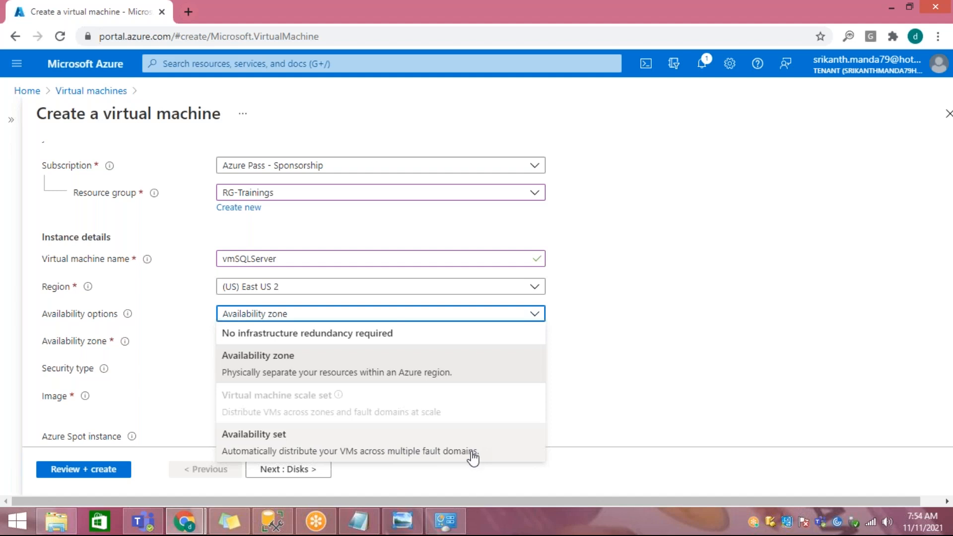
{"action": "left_click", "coordinate": [768, 357]}
{"action": "left_click", "coordinate": [232, 348]}
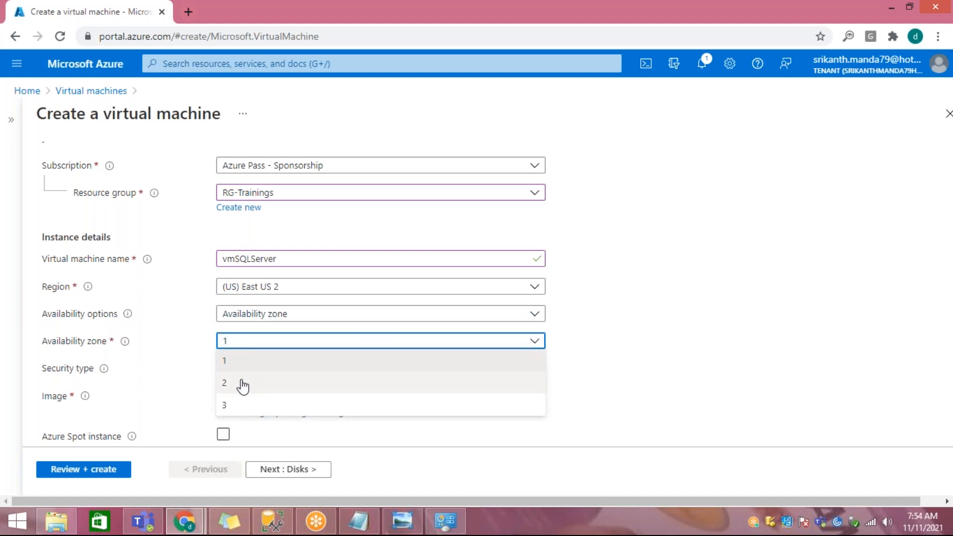
{"action": "left_click", "coordinate": [242, 385]}
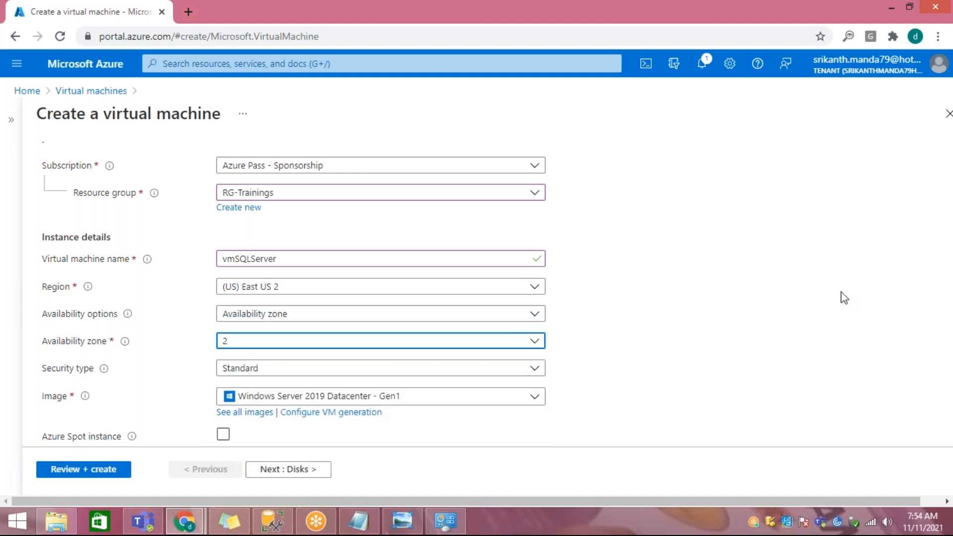
Step: Point out "virtual machine" in the form's heading by highlighting it, and look over the basic settings
{"action": "left_click", "coordinate": [674, 24]}
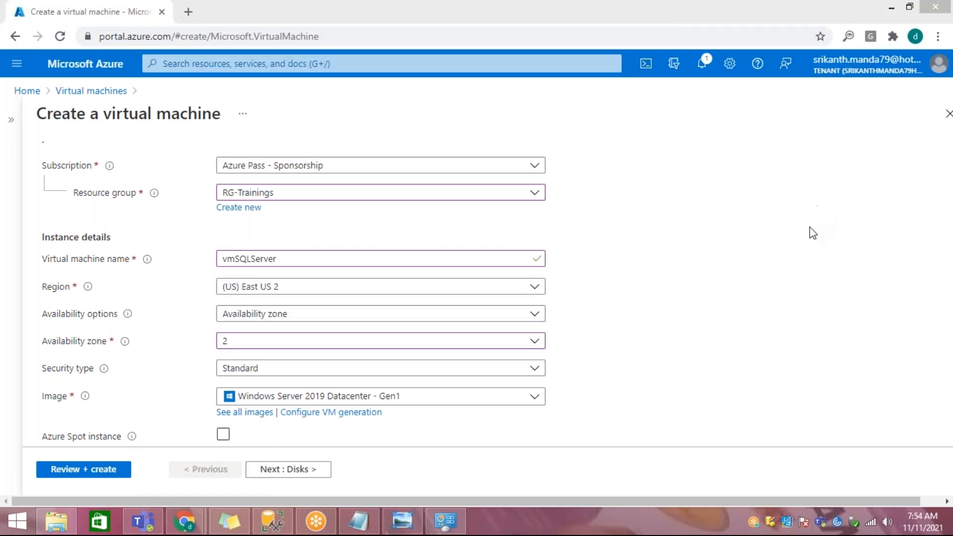
{"action": "left_click_drag", "start_coordinate": [111, 113], "coordinate": [189, 113]}
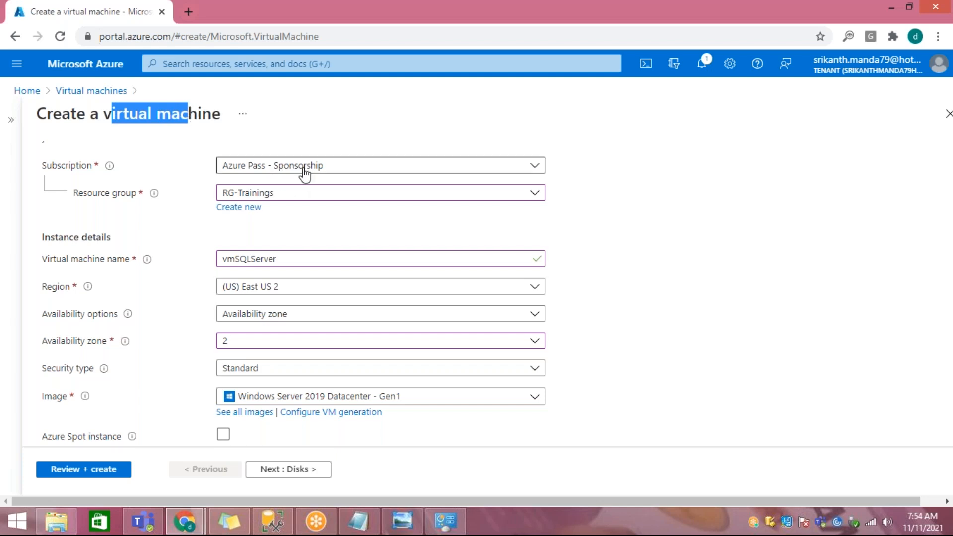
{"action": "scroll", "coordinate": [620, 278], "scroll_direction": "up", "scroll_amount": 2}
{"action": "scroll", "coordinate": [621, 278], "scroll_direction": "down", "scroll_amount": 2}
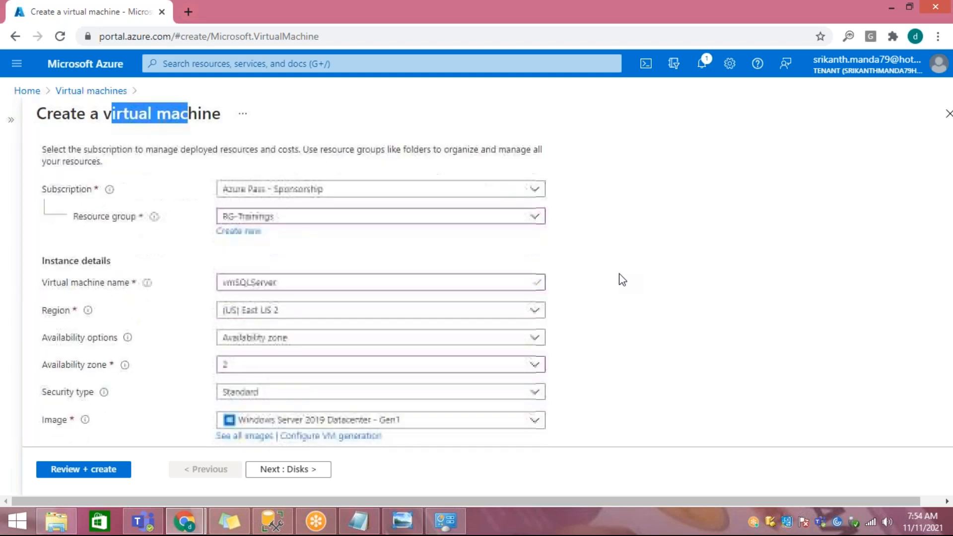
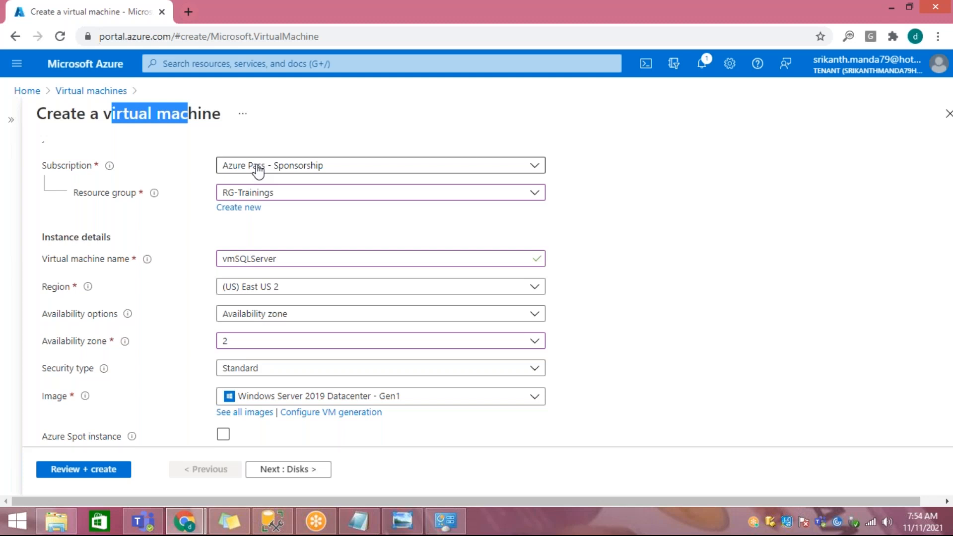
Step: Leave the virtual machine form, open Cost Management + Billing for the signed-in account, and list its subscriptions
{"action": "left_click", "coordinate": [188, 12]}
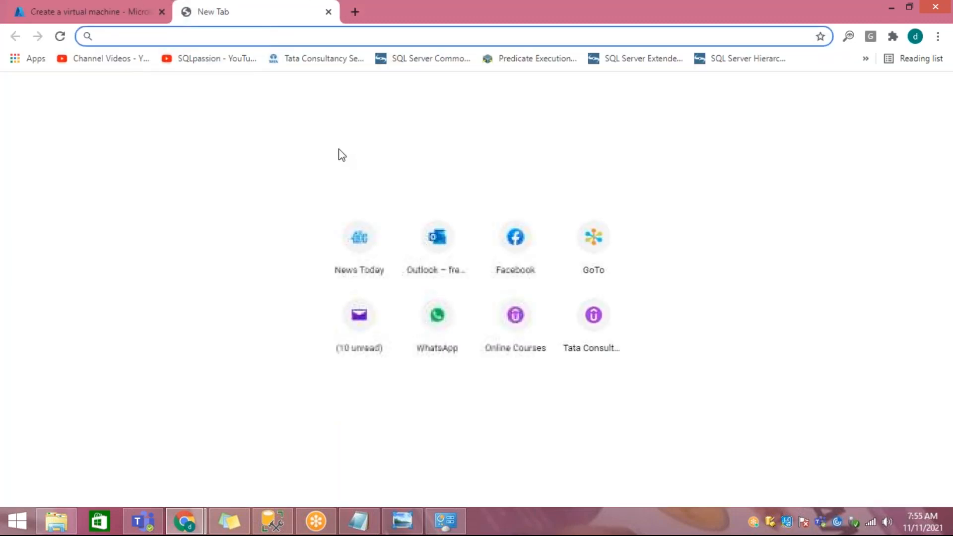
{"action": "type", "text": "g"}
{"action": "left_click", "coordinate": [128, 15]}
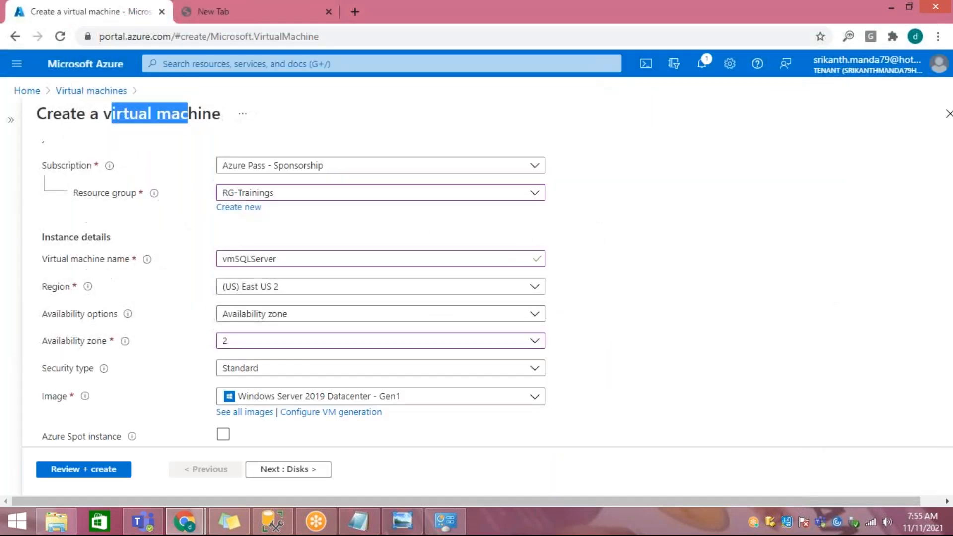
{"action": "left_click", "coordinate": [939, 64]}
{"action": "left_click", "coordinate": [937, 186]}
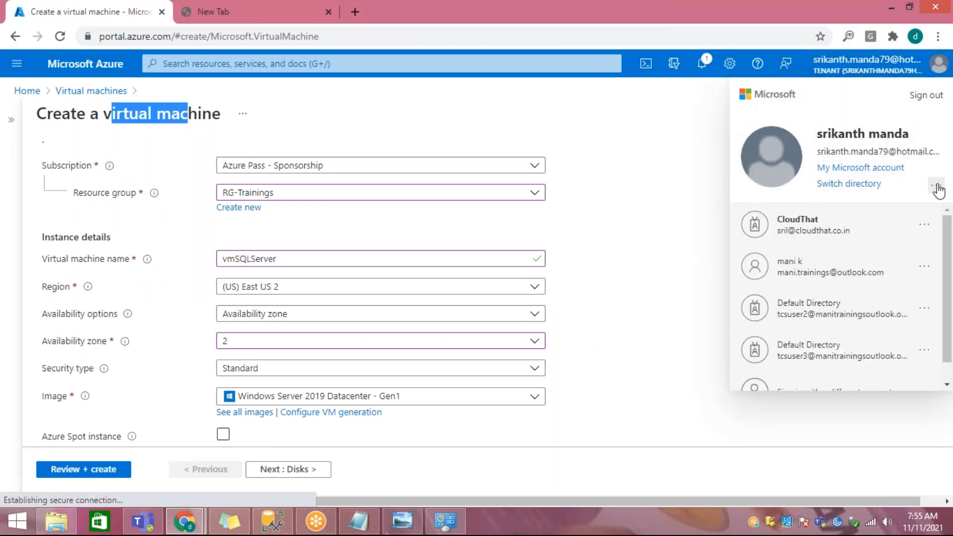
{"action": "left_click", "coordinate": [853, 298]}
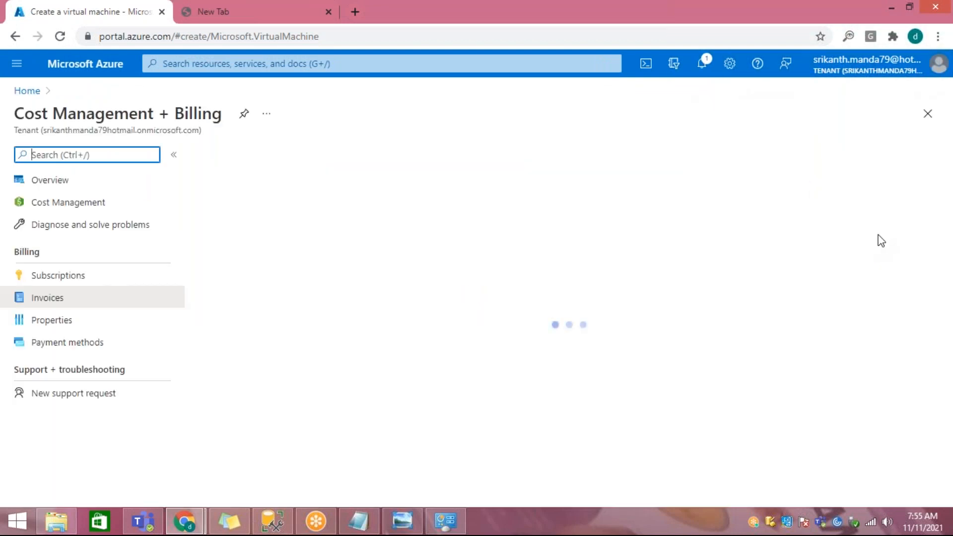
{"action": "left_click", "coordinate": [62, 280]}
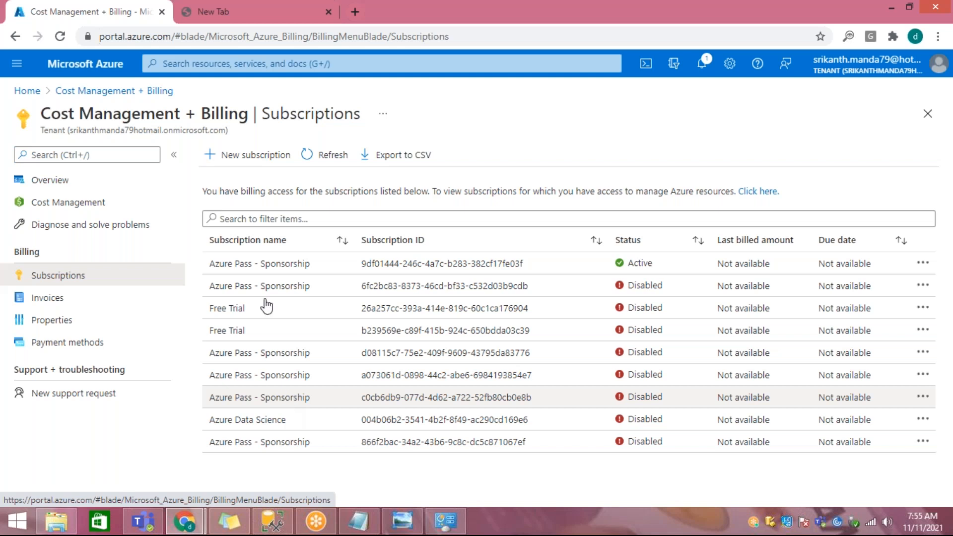
Step: Open the active Azure Pass - Sponsorship subscription and highlight its name, the account's role, and the current billing period
{"action": "left_click", "coordinate": [277, 265]}
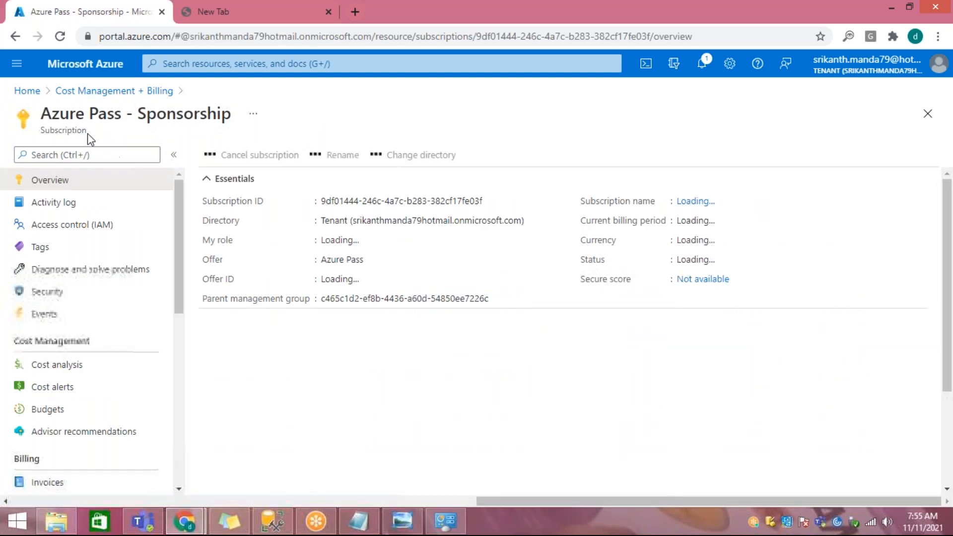
{"action": "left_click_drag", "start_coordinate": [59, 113], "coordinate": [184, 113]}
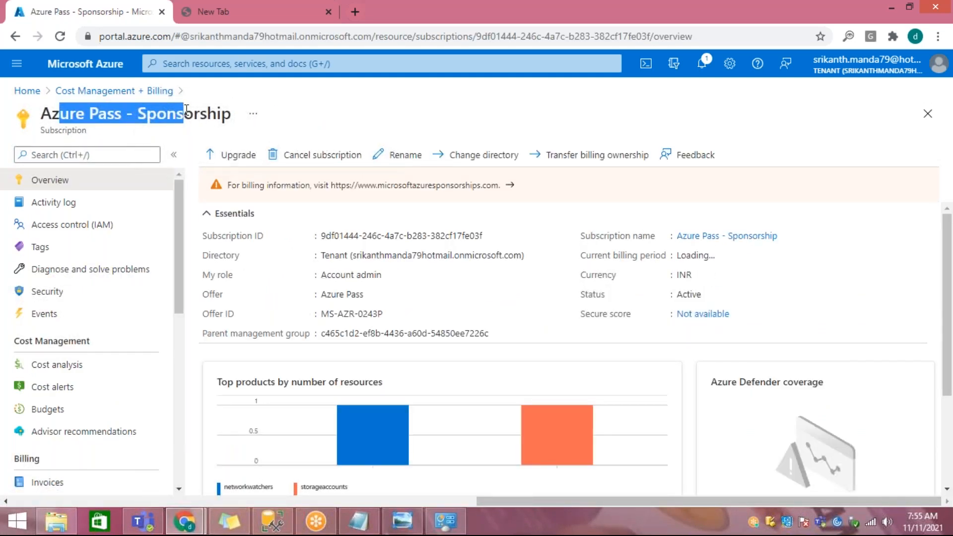
{"action": "left_click_drag", "start_coordinate": [334, 274], "coordinate": [382, 274]}
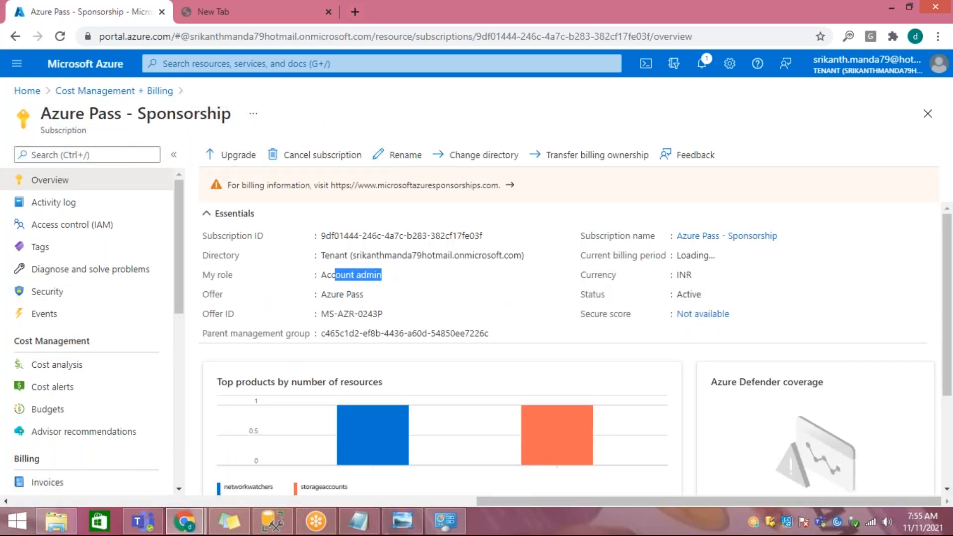
{"action": "left_click_drag", "start_coordinate": [688, 257], "coordinate": [718, 253]}
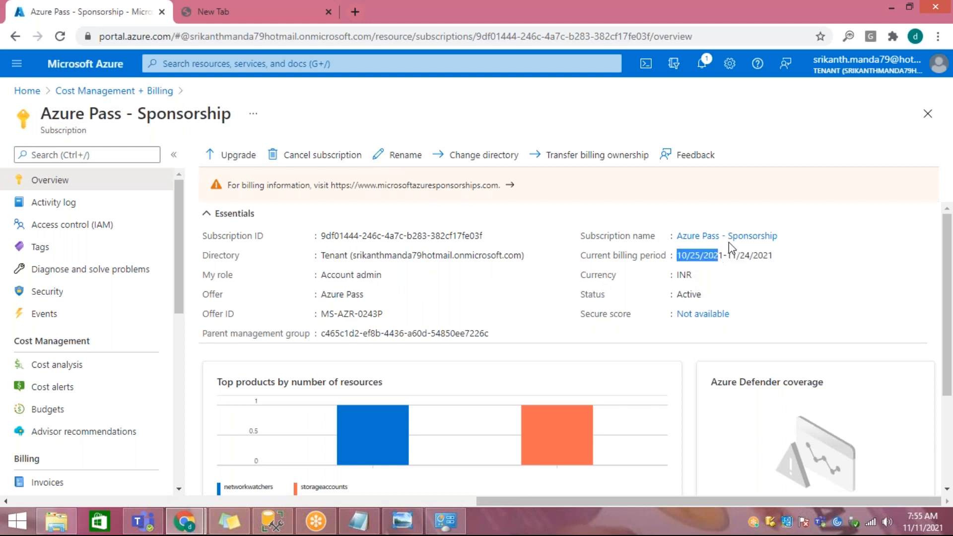
{"action": "left_click", "coordinate": [737, 239]}
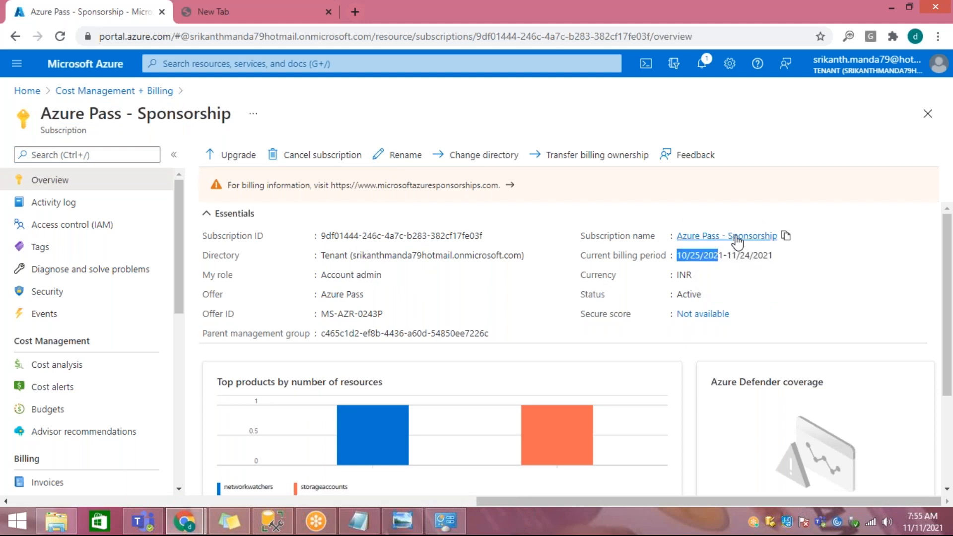
{"action": "left_click", "coordinate": [247, 94]}
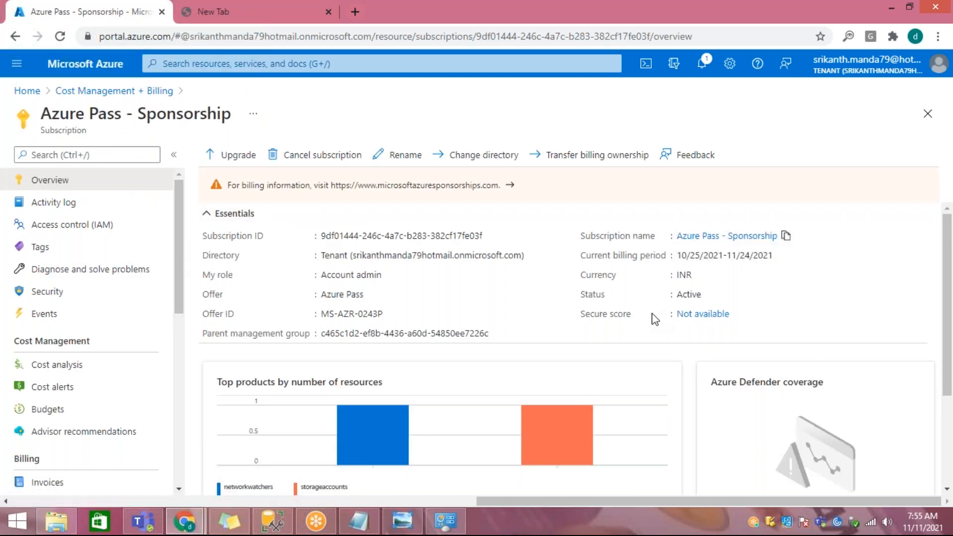
Step: Return to the subscriptions list and start a new subscription, continuing with the already signed-in hotmail account
{"action": "left_click", "coordinate": [159, 92]}
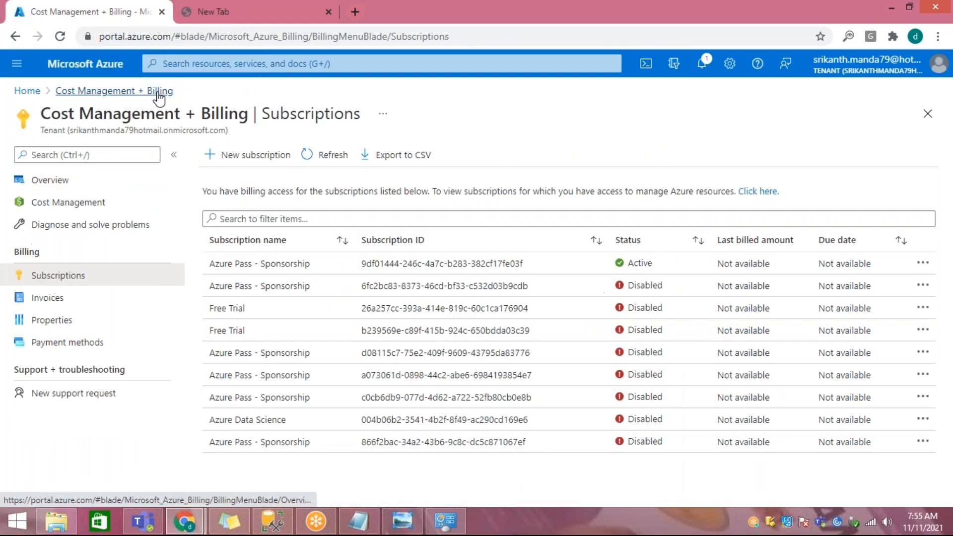
{"action": "left_click", "coordinate": [254, 155]}
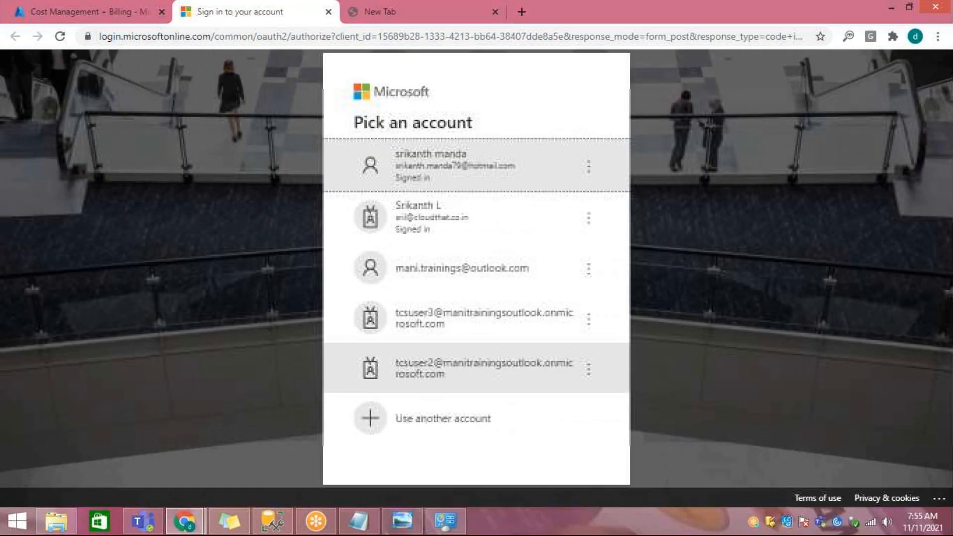
{"action": "left_click", "coordinate": [434, 169]}
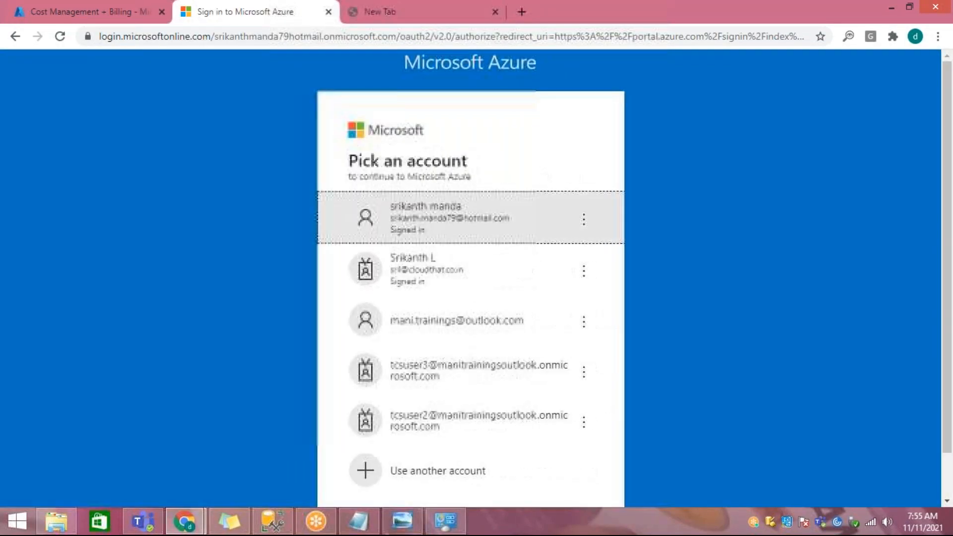
{"action": "left_click", "coordinate": [445, 230]}
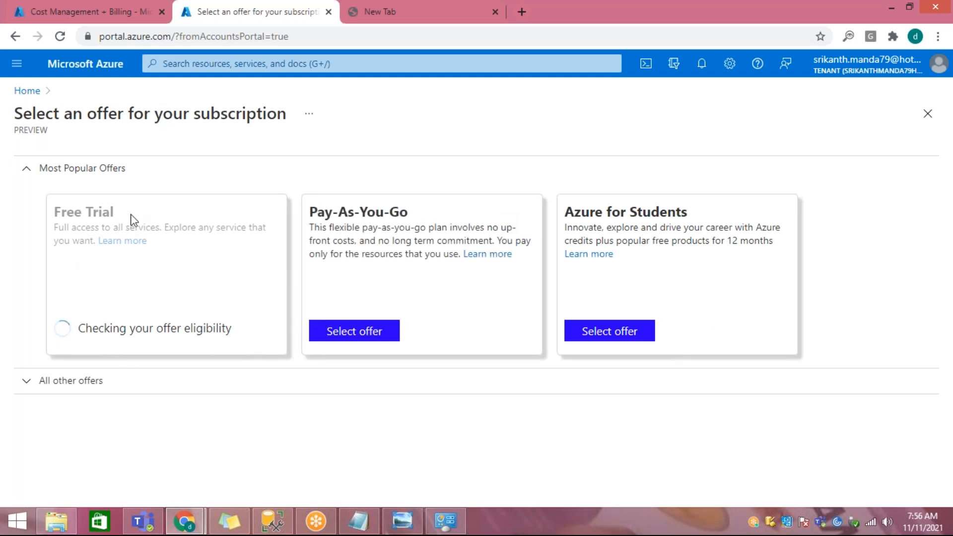
Step: Expand all other offers and compare Azure Pass - Sponsorship and Visual Studio Enterprise with the popular Pay-As-You-Go and Azure for Students offers
{"action": "left_click", "coordinate": [26, 381]}
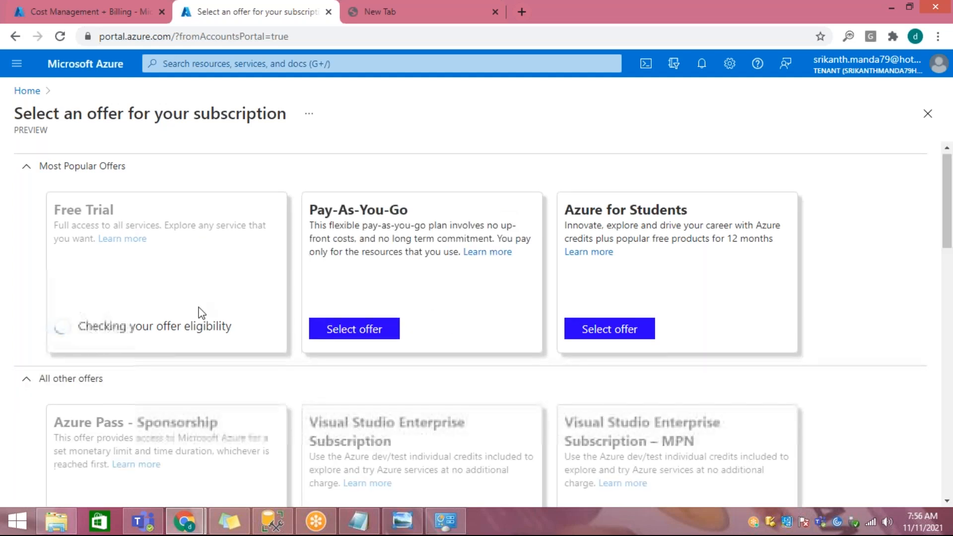
{"action": "scroll", "coordinate": [200, 310], "scroll_direction": "down", "scroll_amount": 3}
{"action": "left_click_drag", "start_coordinate": [86, 287], "coordinate": [218, 278]}
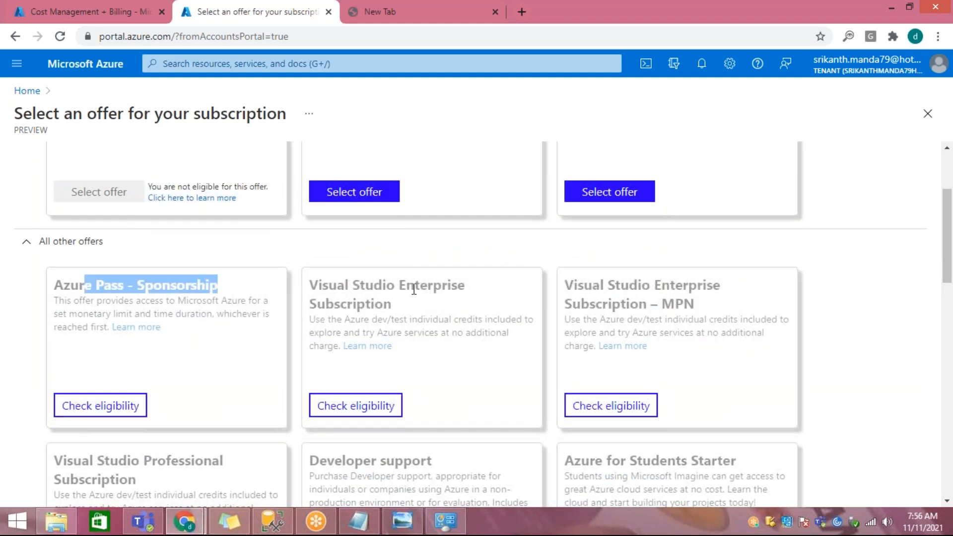
{"action": "left_click_drag", "start_coordinate": [414, 286], "coordinate": [457, 285]}
{"action": "scroll", "coordinate": [466, 367], "scroll_direction": "up", "scroll_amount": 3}
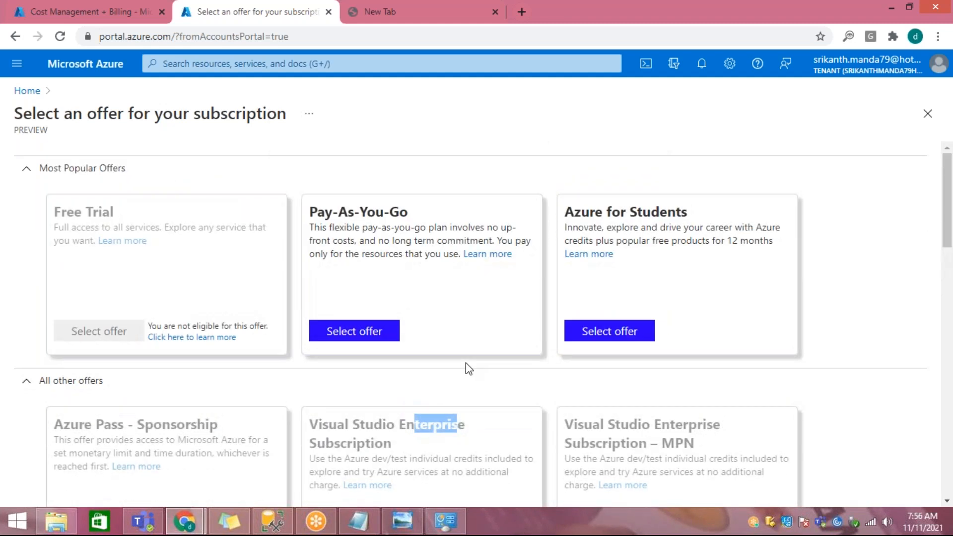
{"action": "scroll", "coordinate": [472, 368], "scroll_direction": "down", "scroll_amount": 3}
{"action": "scroll", "coordinate": [501, 338], "scroll_direction": "up", "scroll_amount": 3}
{"action": "left_click_drag", "start_coordinate": [338, 212], "coordinate": [385, 214]}
{"action": "left_click_drag", "start_coordinate": [616, 215], "coordinate": [701, 218]}
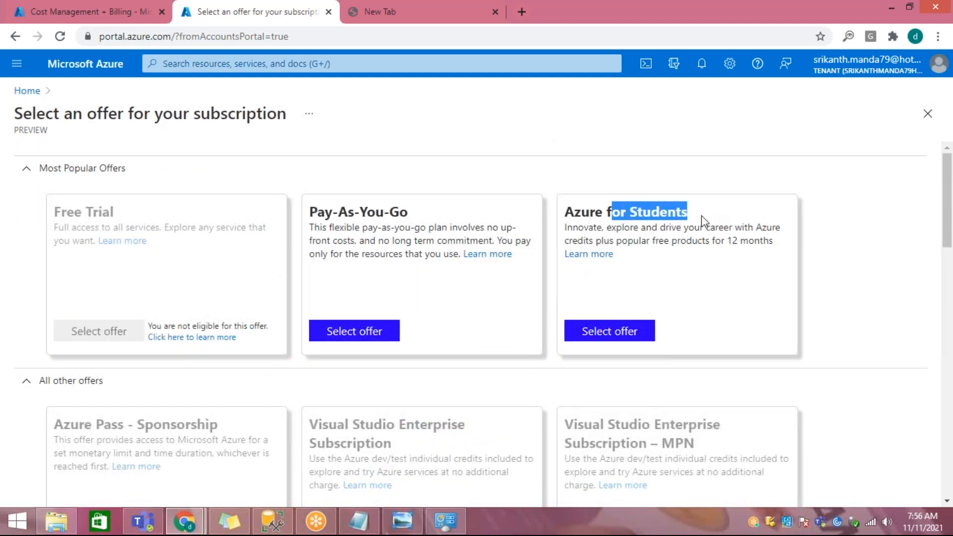
Step: Examine the remaining subscription offers, highlighting Visual Studio Enterprise, Developer support, Azure for Students Starter, and Visual Studio Professional
{"action": "scroll", "coordinate": [553, 333], "scroll_direction": "down", "scroll_amount": 3}
{"action": "left_click_drag", "start_coordinate": [383, 284], "coordinate": [398, 305]}
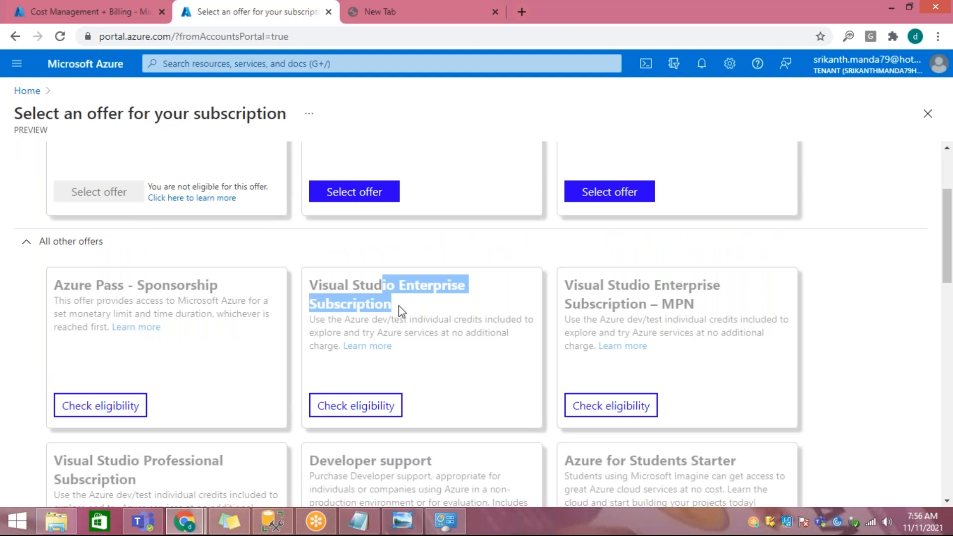
{"action": "scroll", "coordinate": [403, 322], "scroll_direction": "down", "scroll_amount": 4}
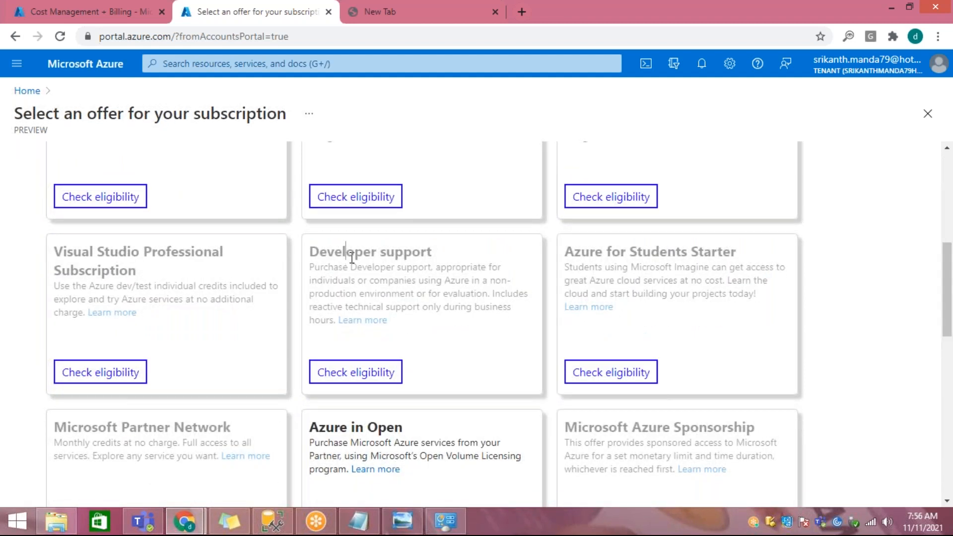
{"action": "left_click_drag", "start_coordinate": [346, 252], "coordinate": [403, 252]}
{"action": "left_click_drag", "start_coordinate": [642, 251], "coordinate": [737, 251]}
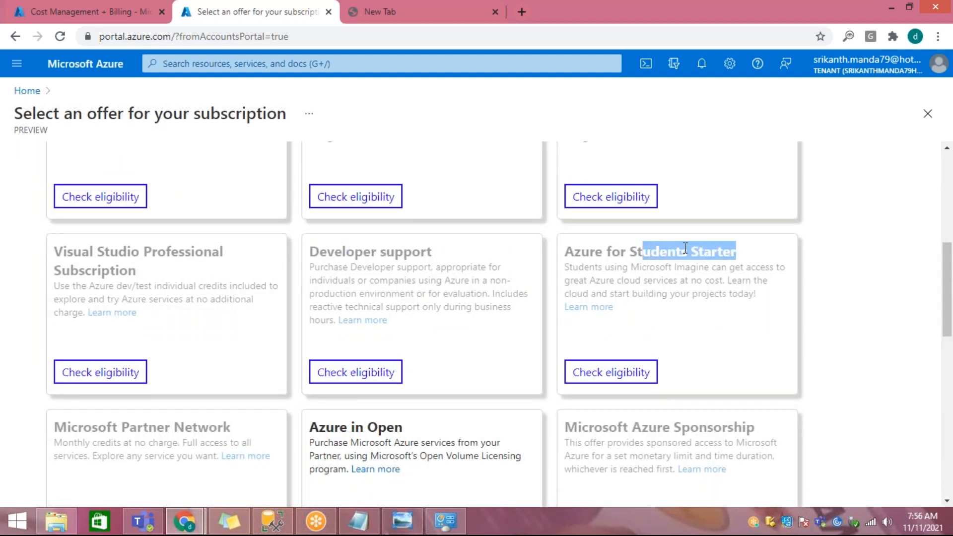
{"action": "left_click_drag", "start_coordinate": [164, 251], "coordinate": [186, 276]}
{"action": "scroll", "coordinate": [332, 364], "scroll_direction": "down", "scroll_amount": 4}
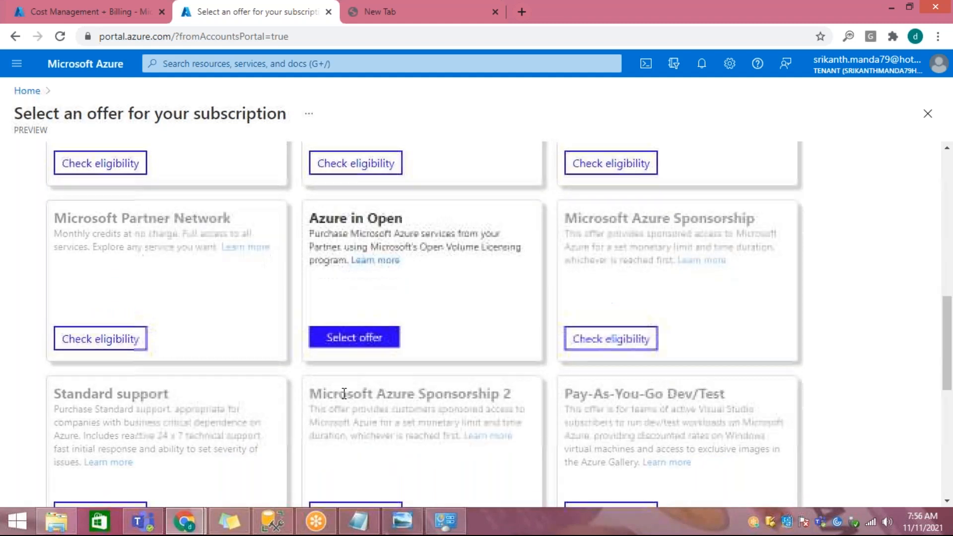
{"action": "scroll", "coordinate": [342, 396], "scroll_direction": "down", "scroll_amount": 2}
{"action": "scroll", "coordinate": [342, 400], "scroll_direction": "up", "scroll_amount": 10}
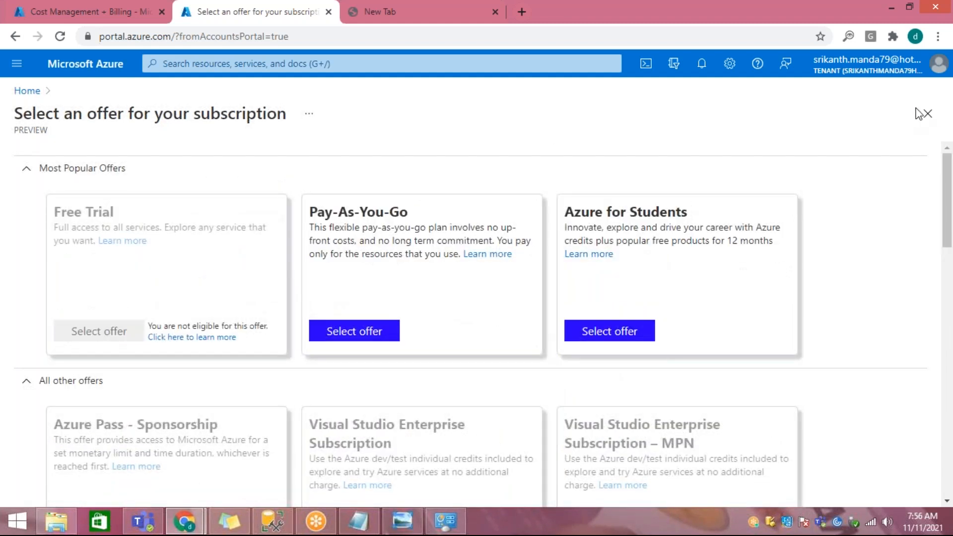
Step: Close the offer selection without choosing one, open Virtual machines from the portal home, and start creating a virtual machine
{"action": "left_click", "coordinate": [922, 114]}
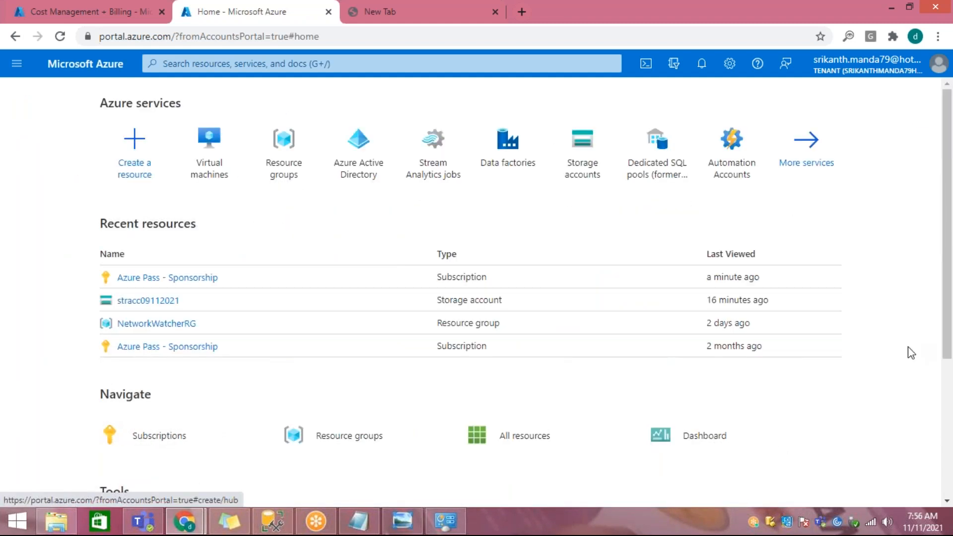
{"action": "left_click", "coordinate": [210, 150]}
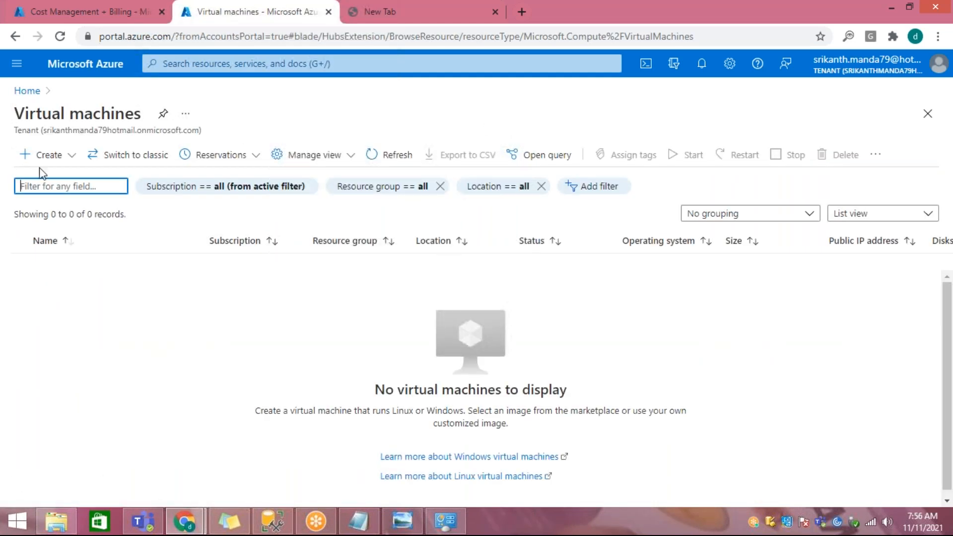
{"action": "left_click", "coordinate": [65, 156]}
{"action": "left_click", "coordinate": [66, 181]}
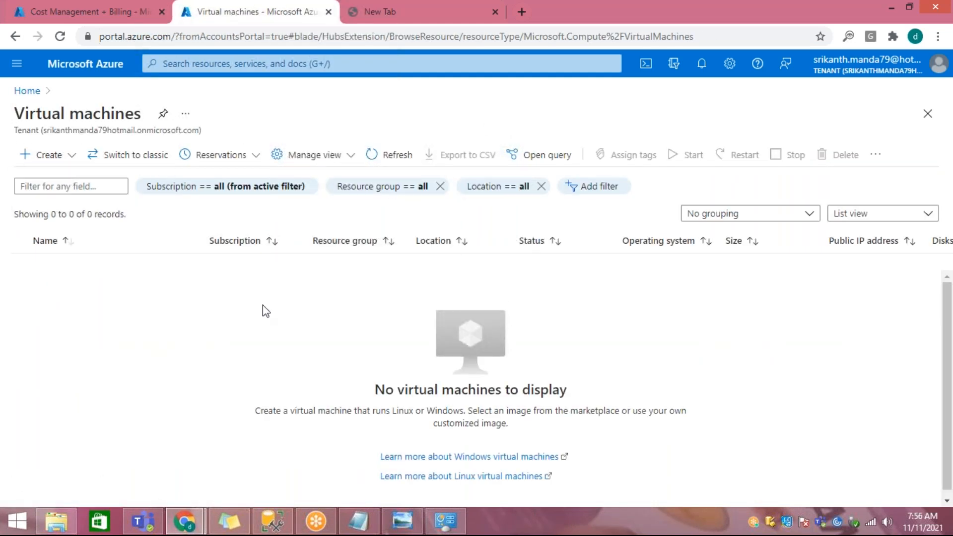
{"action": "left_click", "coordinate": [197, 120]}
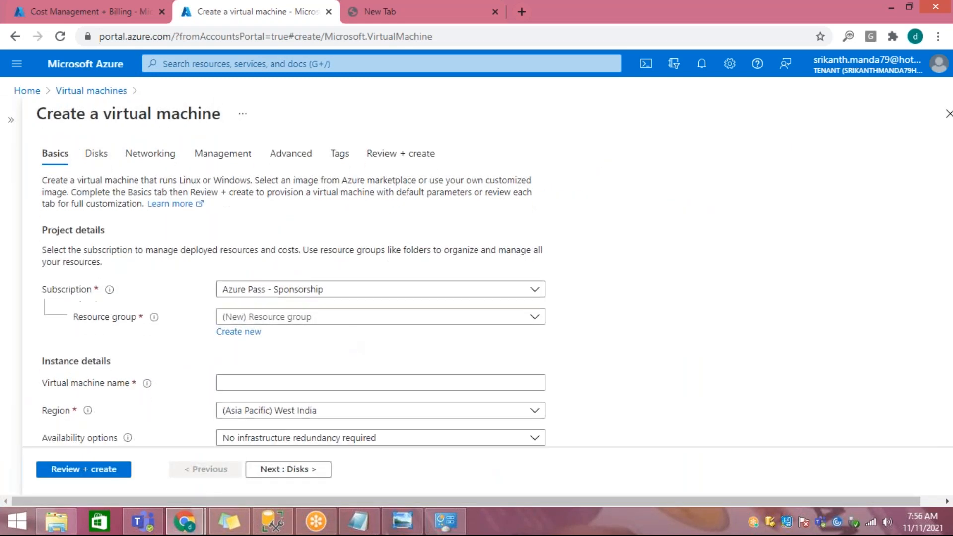
Step: Assign the new virtual machine to the RG-Trainings resource group and name it vmSqlServer
{"action": "scroll", "coordinate": [305, 270], "scroll_direction": "down", "scroll_amount": 1}
{"action": "left_click", "coordinate": [304, 265]}
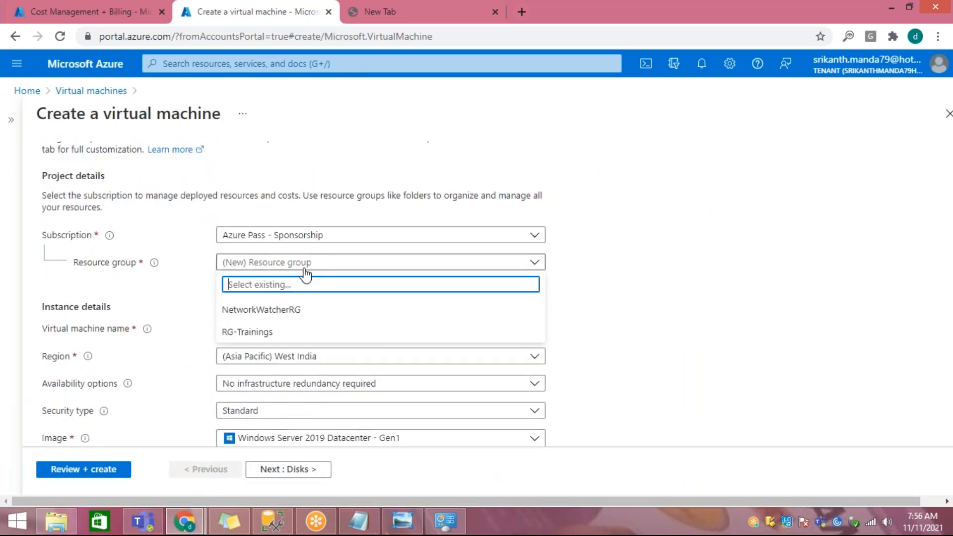
{"action": "left_click", "coordinate": [274, 332]}
{"action": "scroll", "coordinate": [341, 319], "scroll_direction": "down", "scroll_amount": 1}
{"action": "left_click", "coordinate": [317, 255]}
{"action": "type", "text": "vmsql"}
{"action": "key", "text": "BackSpace"}
{"action": "key", "text": "BackSpace"}
{"action": "type", "text": "S"}
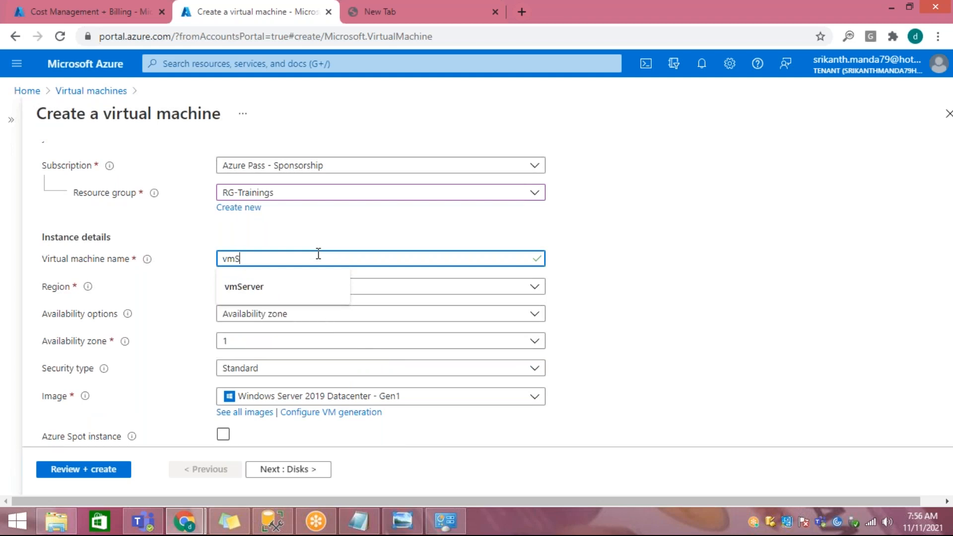
{"action": "type", "text": "qlServer"}
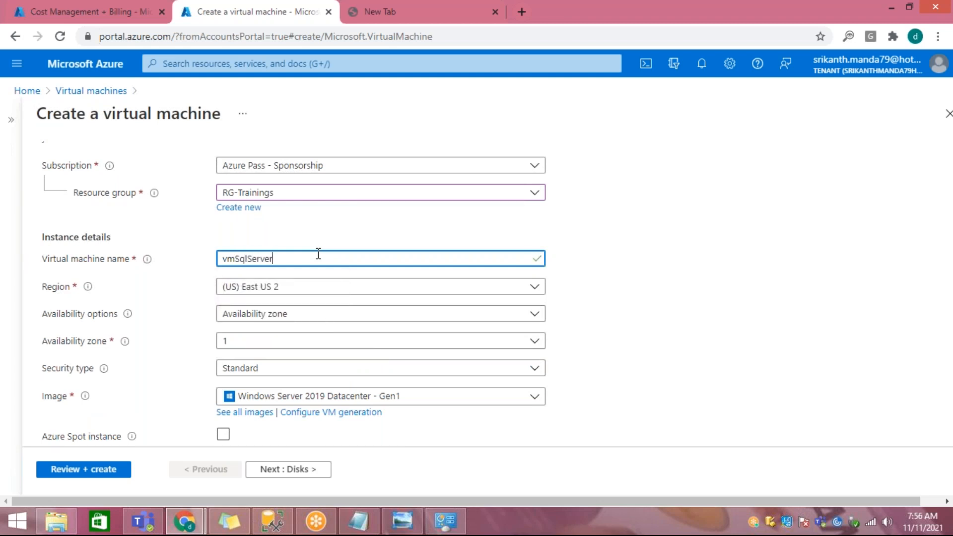
{"action": "left_click", "coordinate": [672, 21]}
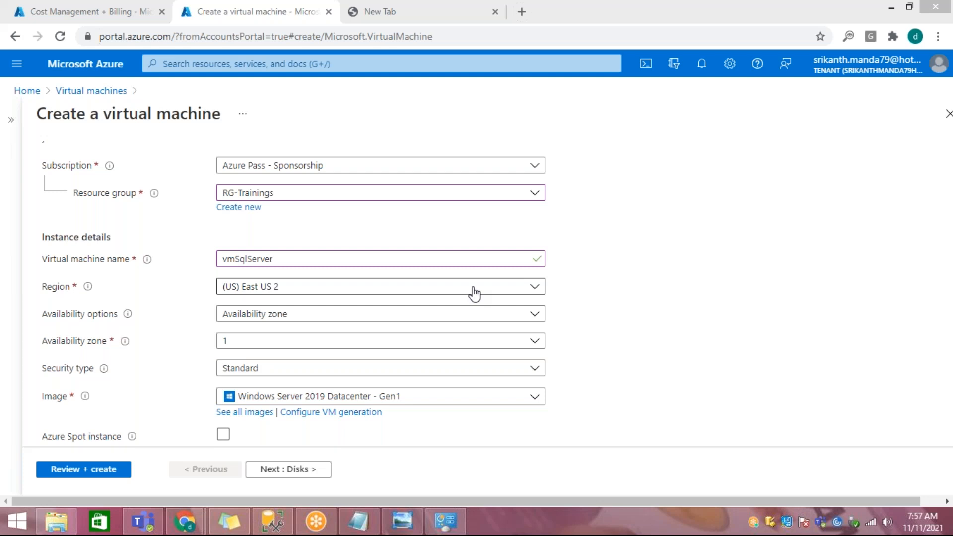
Step: Set the virtual machine's availability zone to 2 and bring the image and size settings into view
{"action": "left_click", "coordinate": [273, 341]}
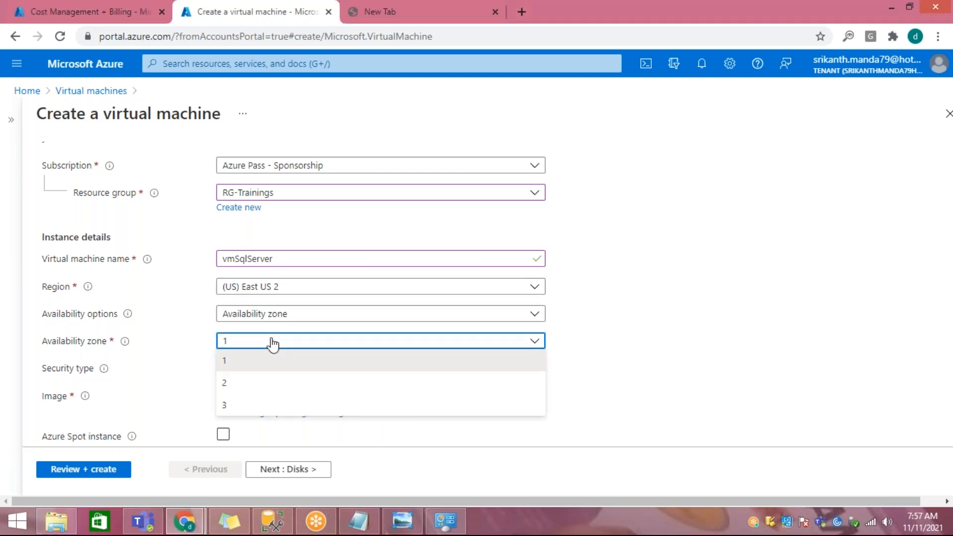
{"action": "left_click", "coordinate": [251, 386]}
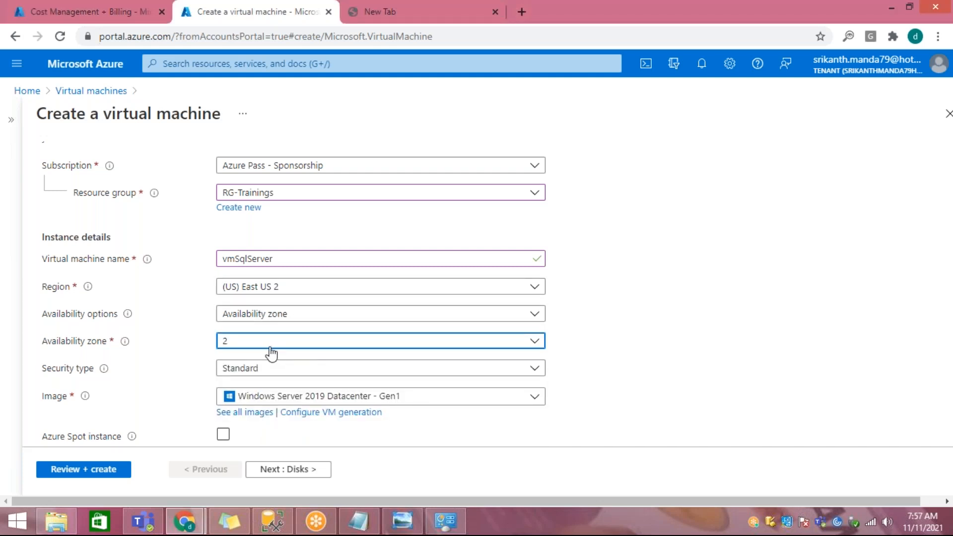
{"action": "scroll", "coordinate": [271, 353], "scroll_direction": "down", "scroll_amount": 3}
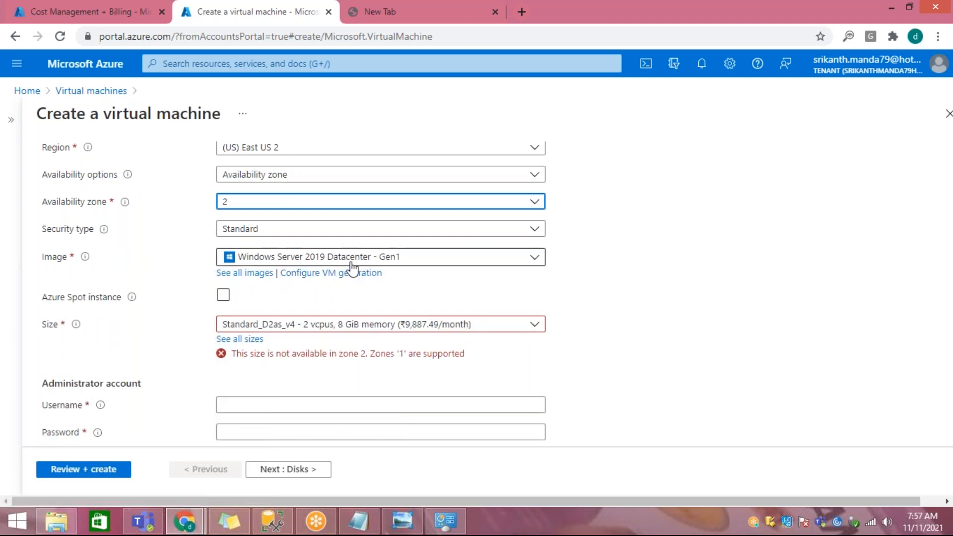
Step: Choose the SQL Server 2019 Enterprise on Windows Server 2019 - Gen1 image and the D4ds_v5 size for the virtual machine
{"action": "left_click", "coordinate": [351, 263]}
{"action": "left_click", "coordinate": [356, 348]}
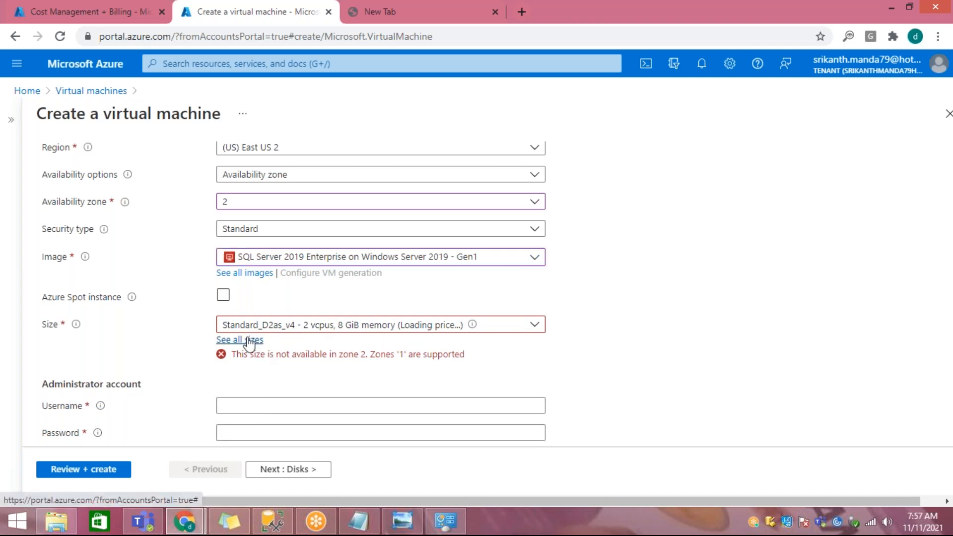
{"action": "left_click", "coordinate": [246, 339]}
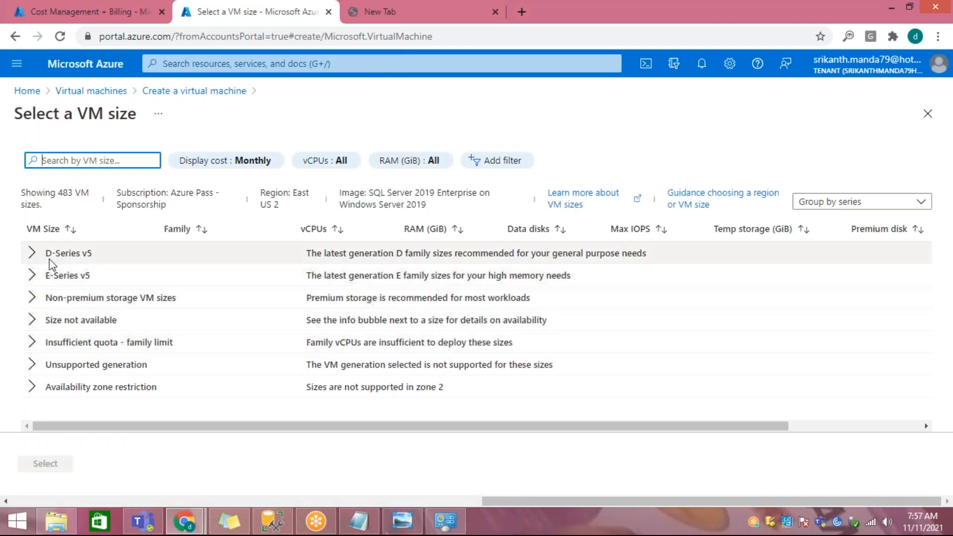
{"action": "left_click", "coordinate": [32, 253]}
{"action": "left_click", "coordinate": [312, 320]}
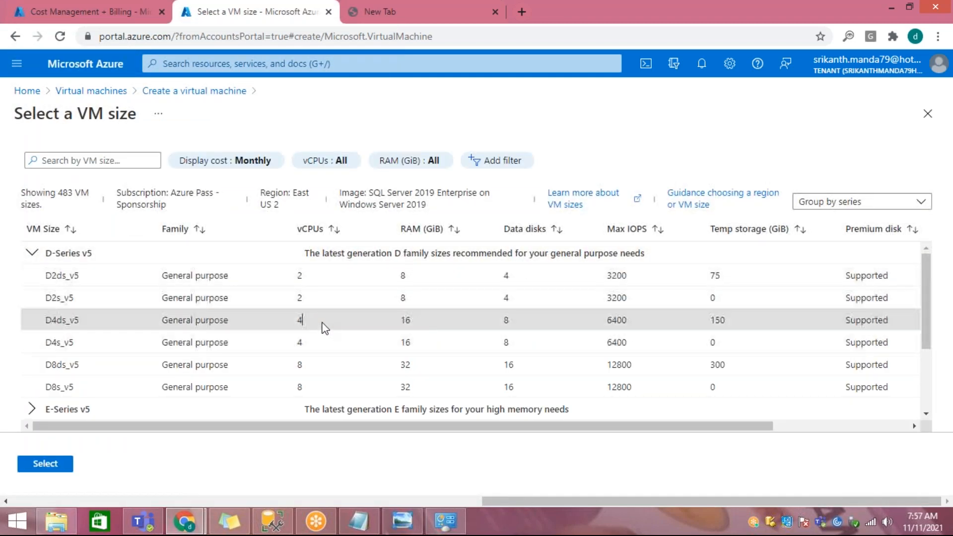
{"action": "left_click", "coordinate": [48, 467]}
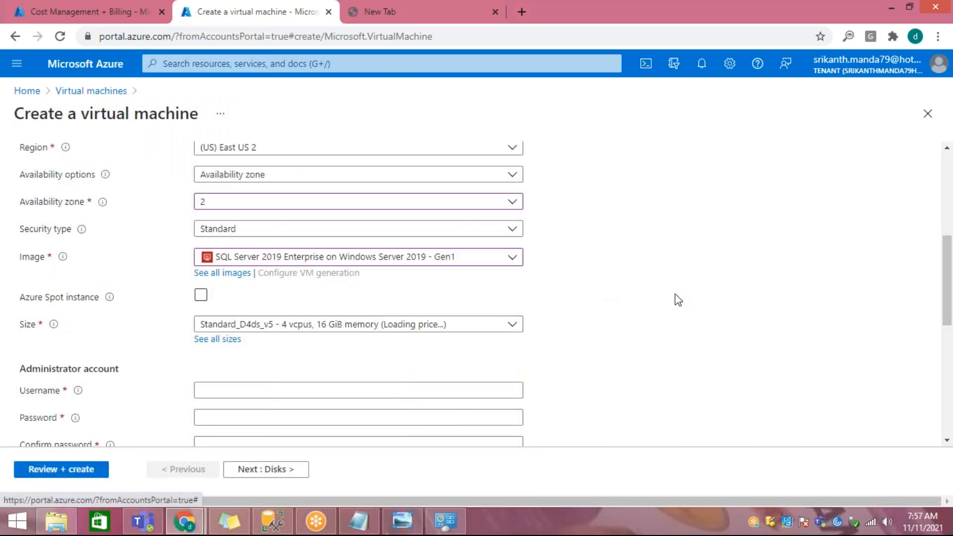
Step: Set the administrator account's username to DemoUser
{"action": "scroll", "coordinate": [323, 325], "scroll_direction": "down", "scroll_amount": 1}
{"action": "left_click", "coordinate": [322, 320]}
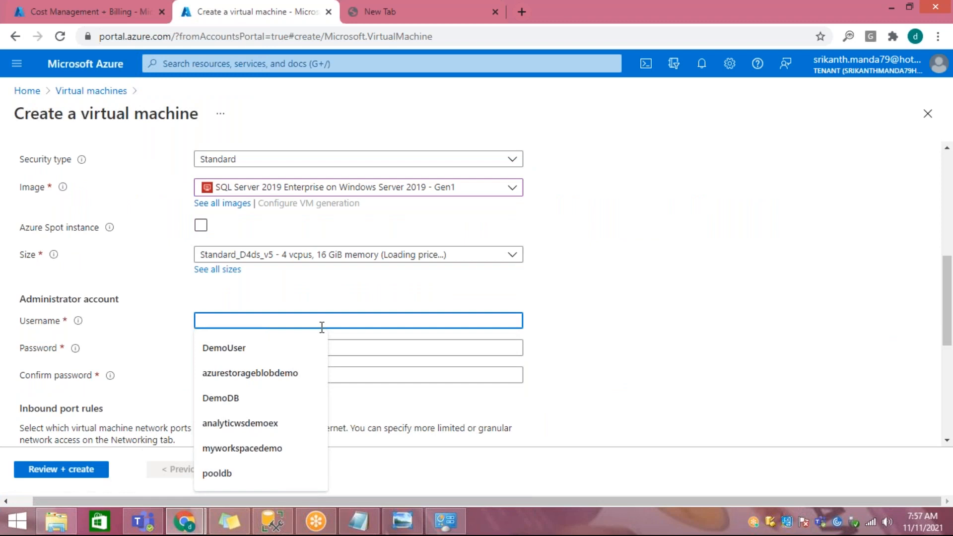
{"action": "type", "text": "Demo"}
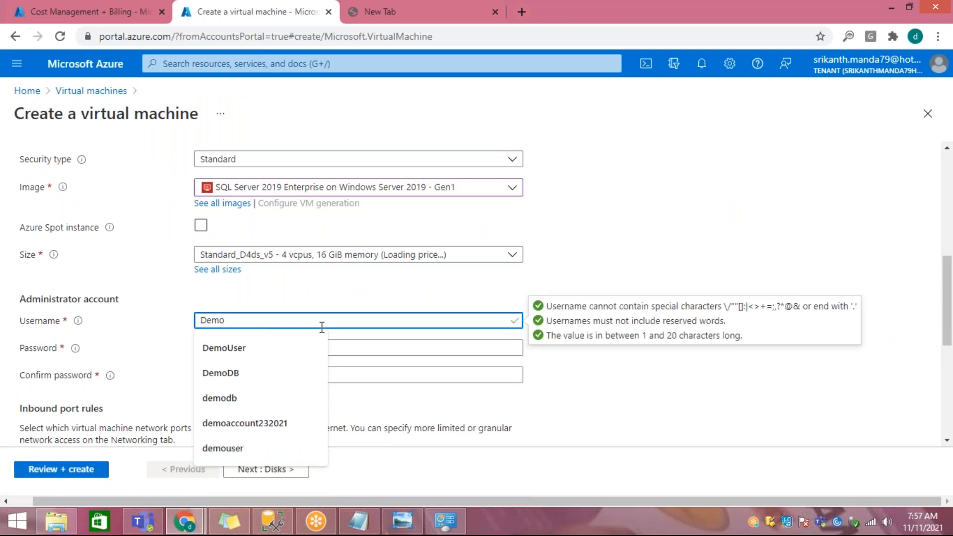
{"action": "type", "text": "USer"}
{"action": "key", "text": "BackSpace"}
{"action": "key", "text": "BackSpace"}
{"action": "key", "text": "BackSpace"}
{"action": "type", "text": "ser"}
Step: Enter the administrator account password and repeat it in the confirmation field
{"action": "key", "text": "Tab"}
{"action": "type", "text": "•••••••••••••••"}
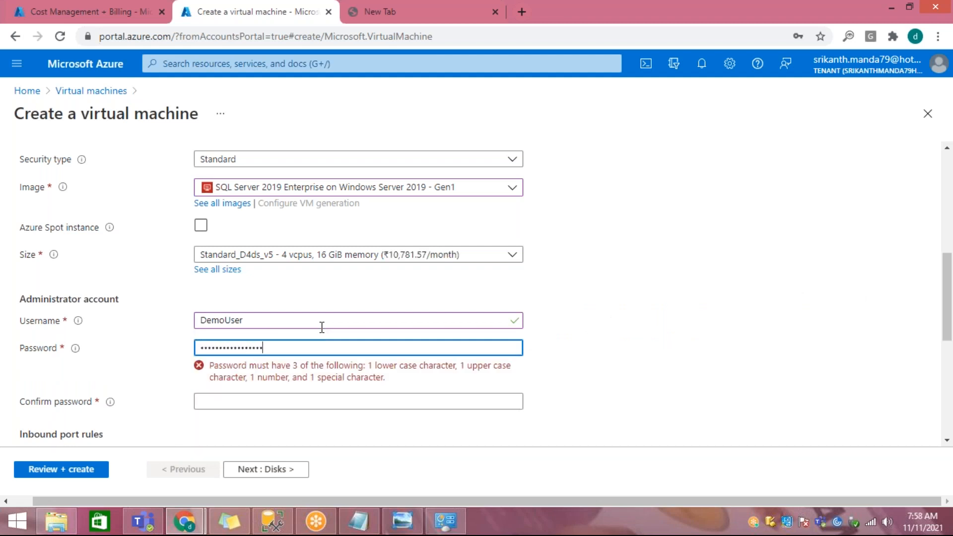
{"action": "key", "text": "Tab"}
{"action": "type", "text": "•••••••••••"}
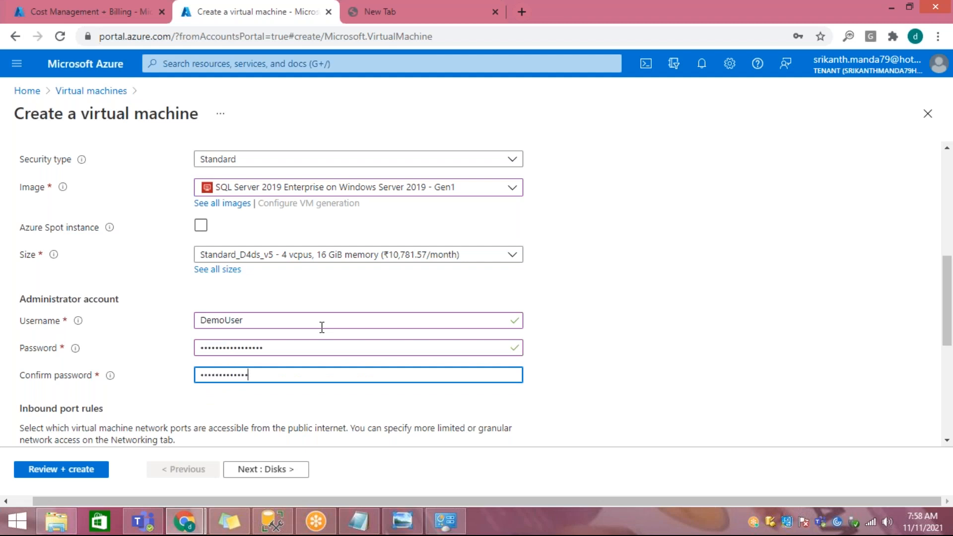
{"action": "type", "text": "•••"}
{"action": "key", "text": "Tab"}
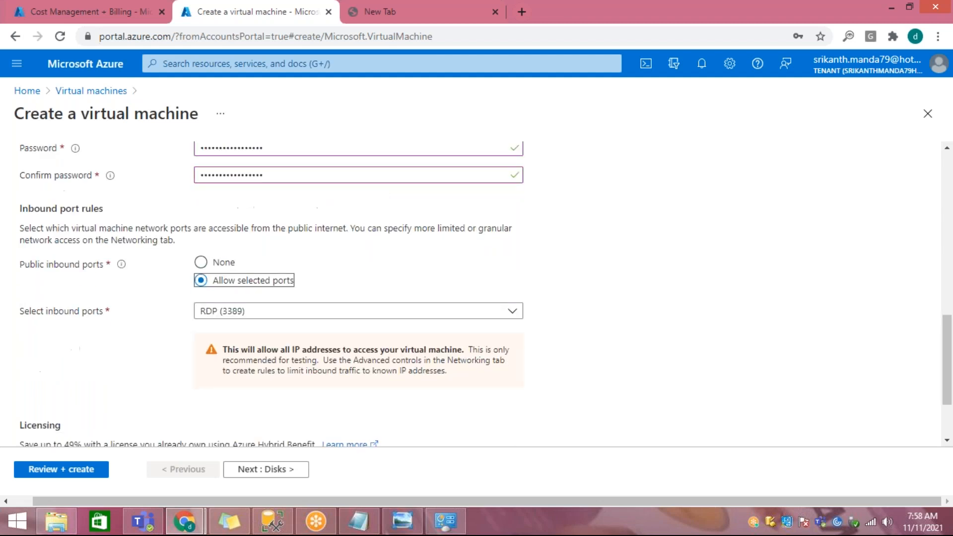
Step: Examine the selectable public inbound ports, including HTTP, HTTPS, SSH and RDP
{"action": "left_click", "coordinate": [274, 319]}
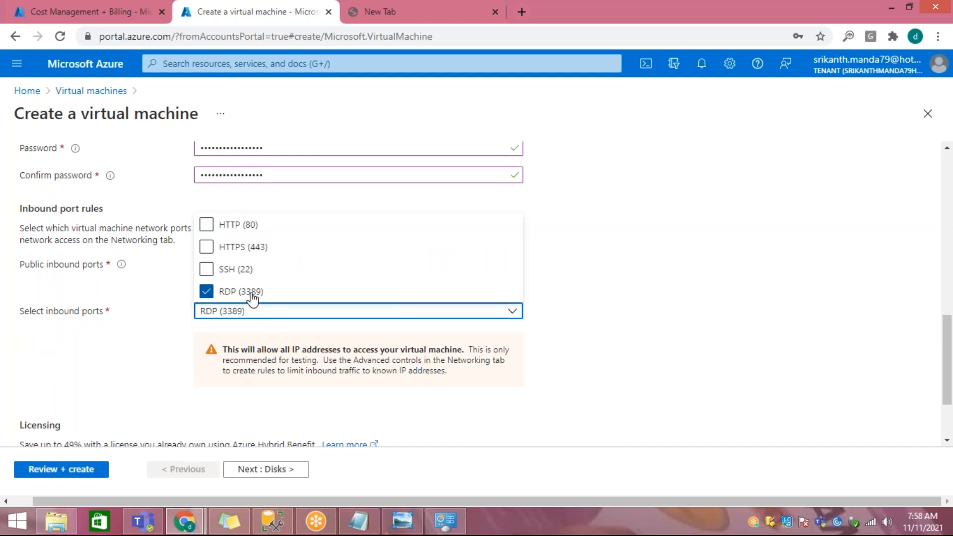
{"action": "left_click", "coordinate": [691, 318]}
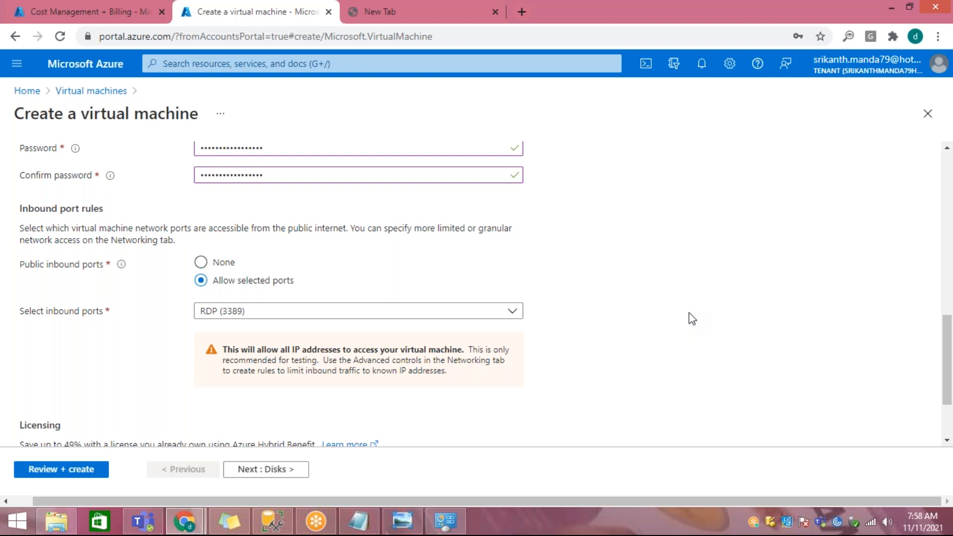
{"action": "left_click", "coordinate": [230, 320]}
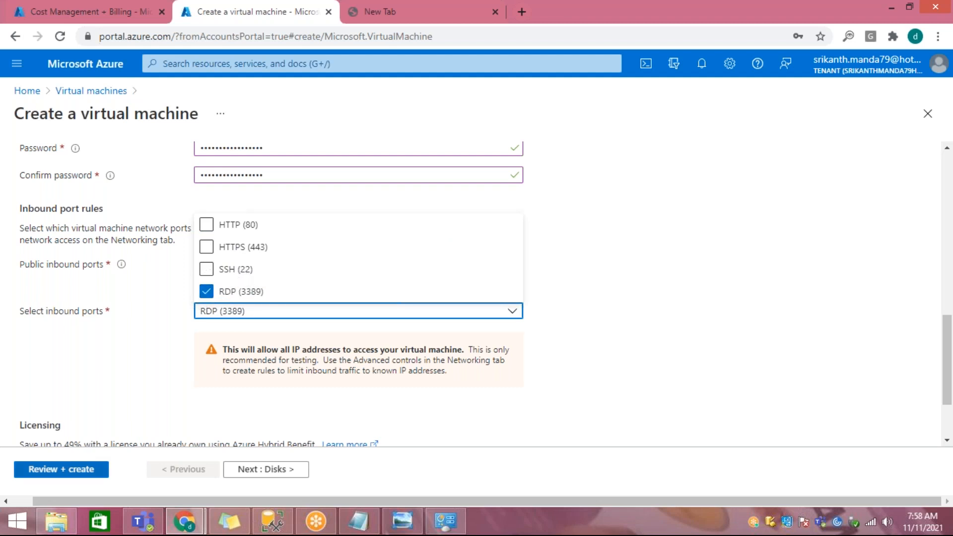
Step: Open PuTTY to look at its SSH connection type, close it, and return to the virtual machine form
{"action": "left_click", "coordinate": [20, 526]}
{"action": "left_click", "coordinate": [901, 57]}
{"action": "type", "text": "putt"}
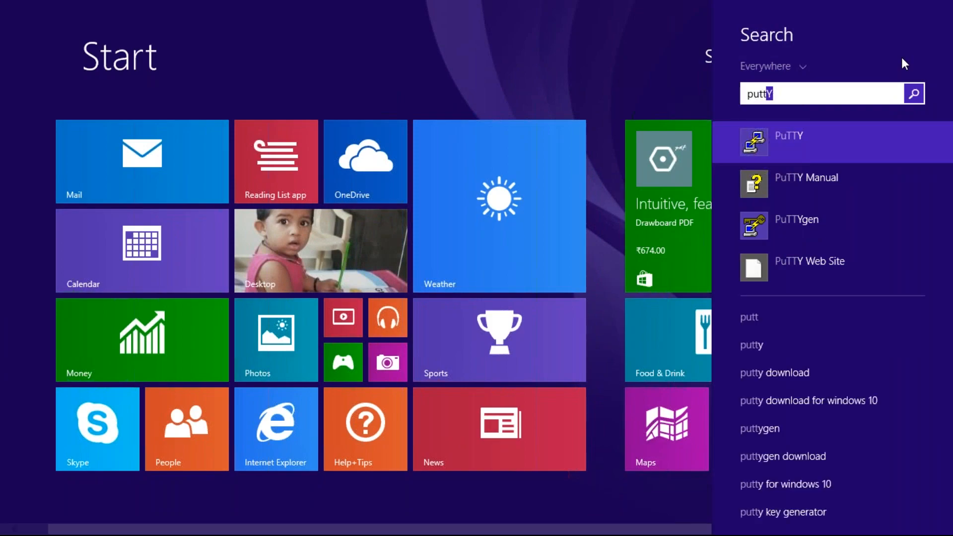
{"action": "left_click", "coordinate": [764, 148]}
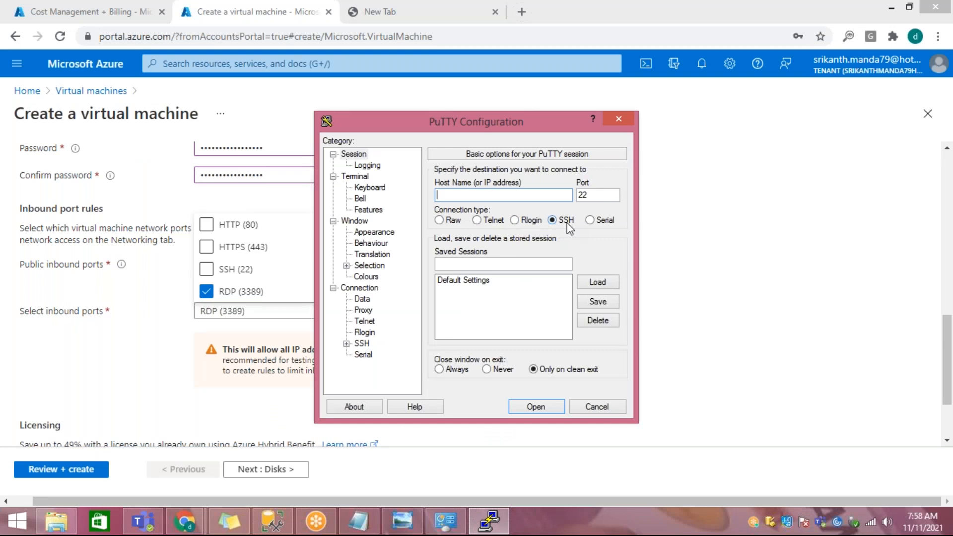
{"action": "left_click", "coordinate": [620, 120]}
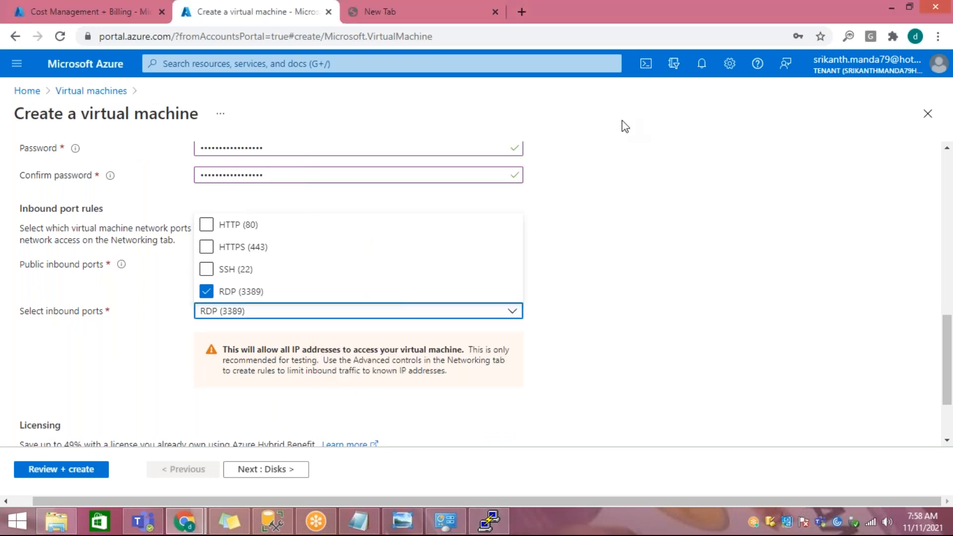
{"action": "left_click", "coordinate": [747, 276]}
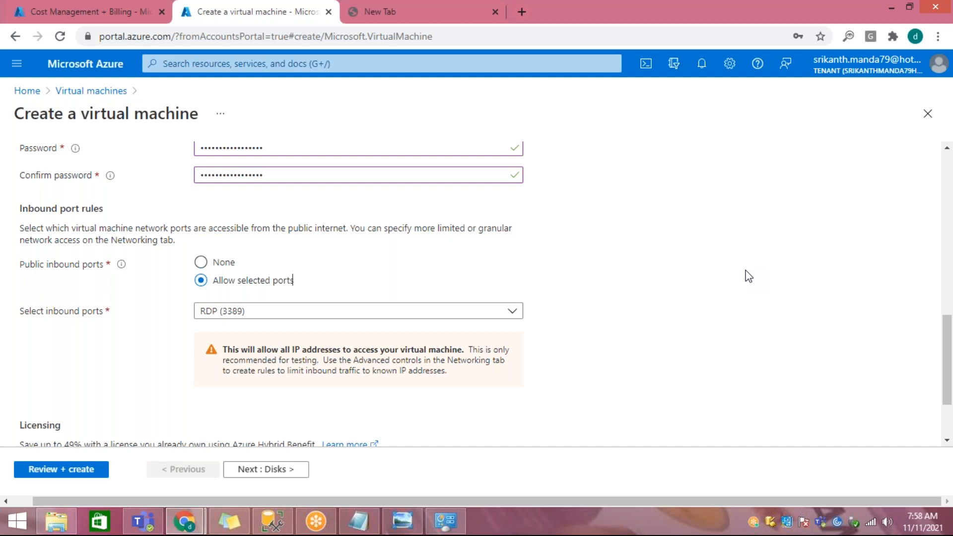
Step: Keep RDP (3389) as the inbound port, highlight the Azure Hybrid Benefit licensing note, and continue to the disk settings
{"action": "left_click", "coordinate": [258, 323]}
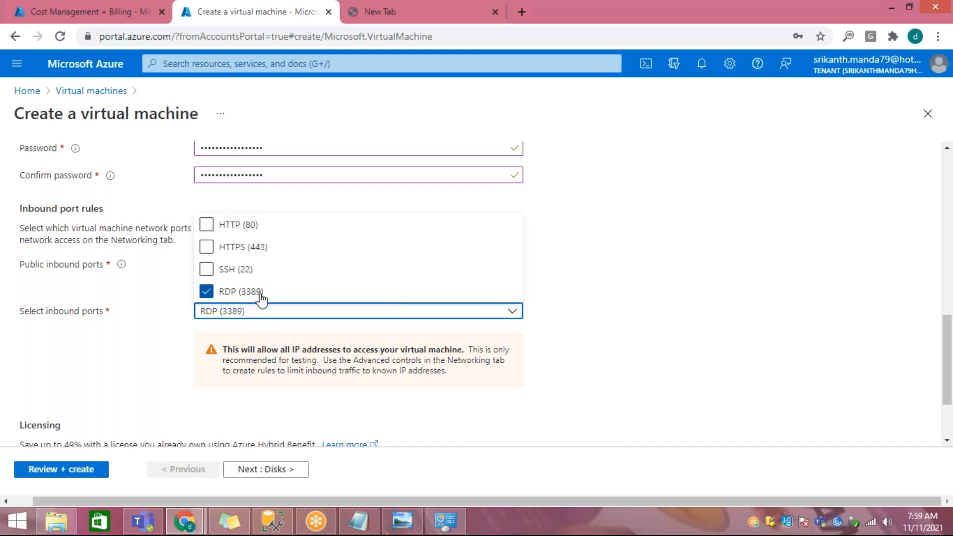
{"action": "left_click", "coordinate": [410, 368]}
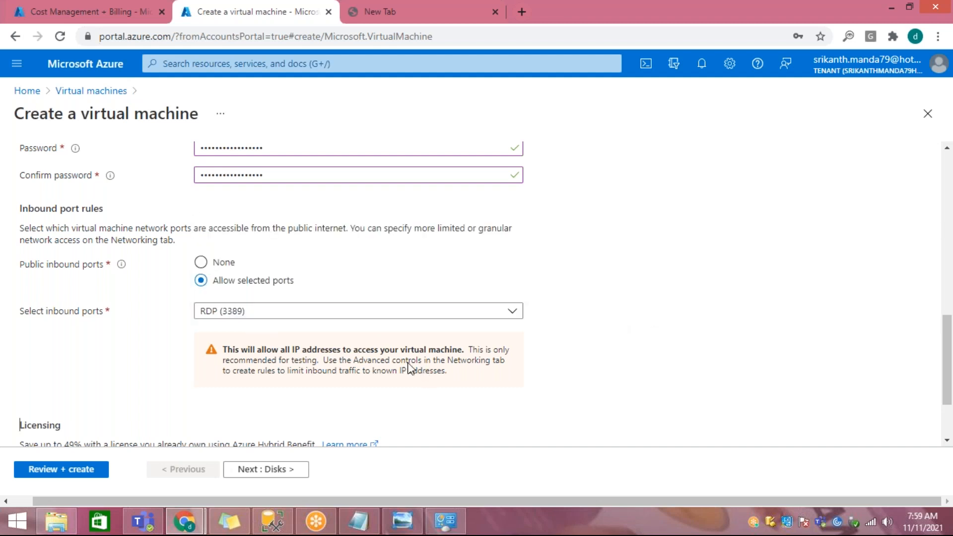
{"action": "scroll", "coordinate": [401, 357], "scroll_direction": "down", "scroll_amount": 2}
{"action": "left_click_drag", "start_coordinate": [63, 344], "coordinate": [264, 342]}
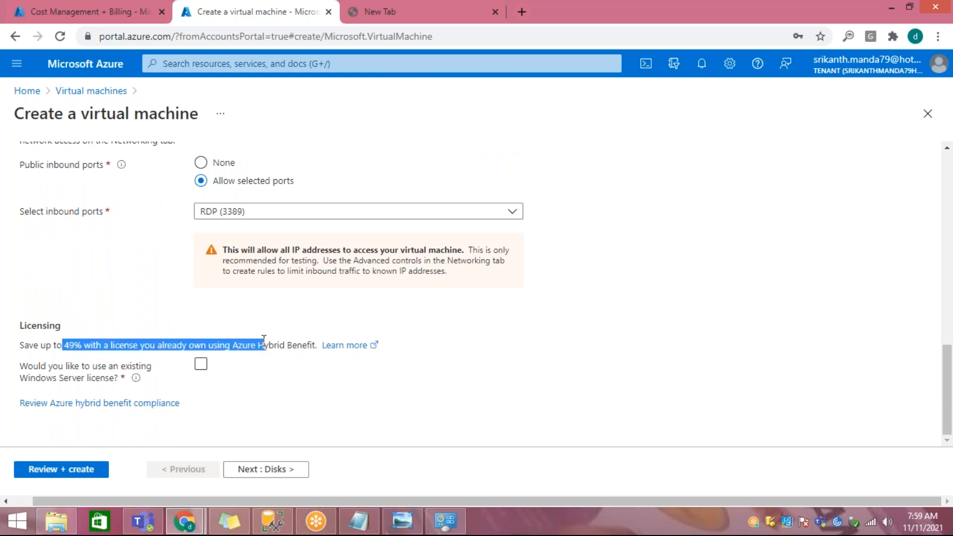
{"action": "left_click", "coordinate": [272, 468]}
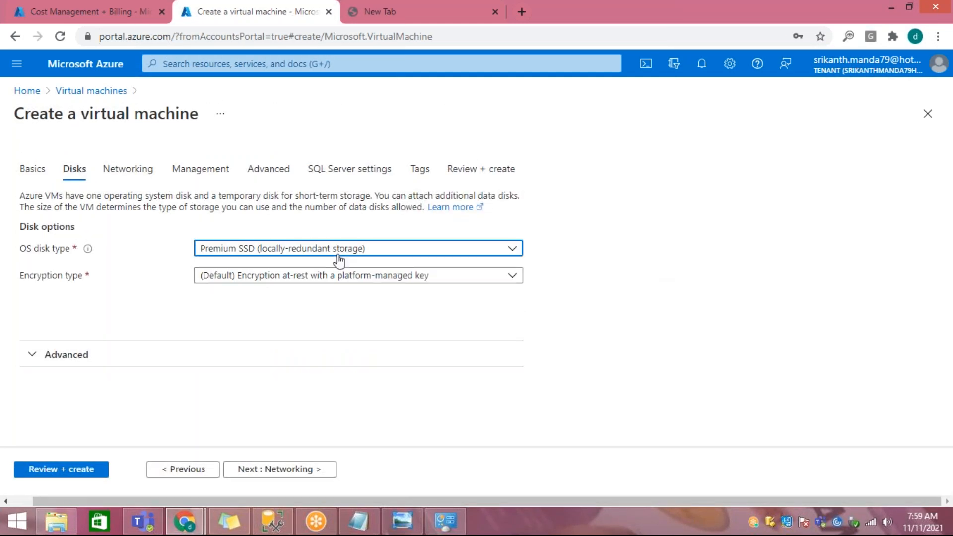
Step: Choose Premium SSD as the OS disk type, expand the advanced disk options, and continue to the networking settings
{"action": "left_click", "coordinate": [397, 251]}
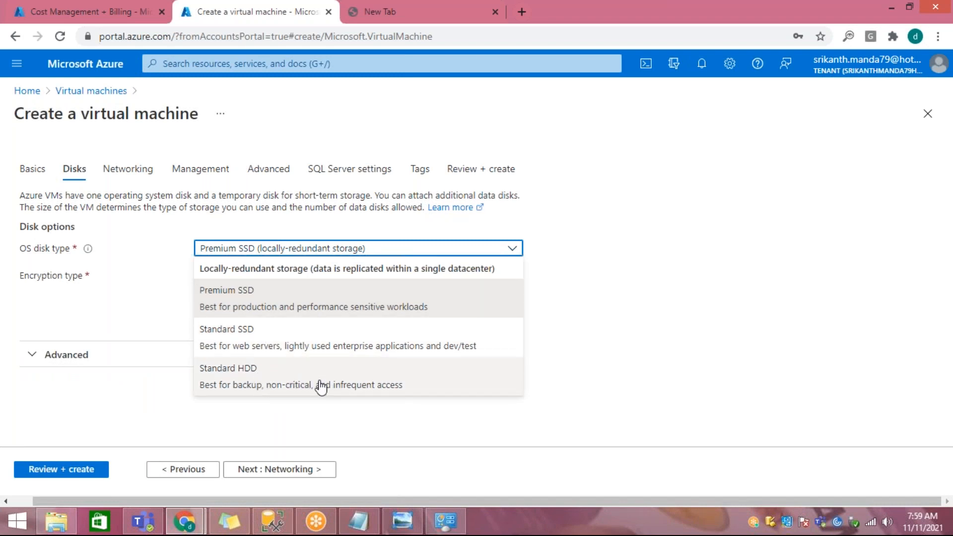
{"action": "left_click", "coordinate": [390, 307]}
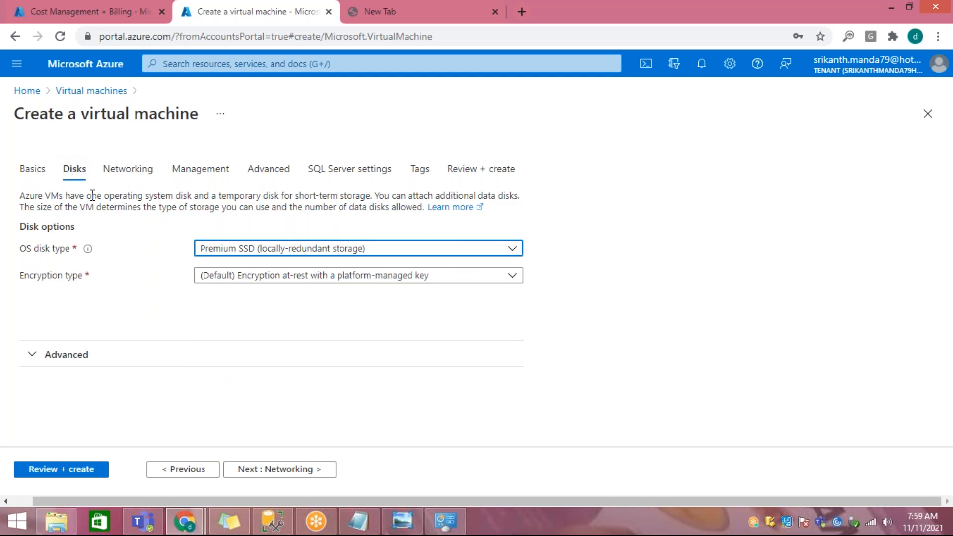
{"action": "left_click", "coordinate": [31, 354]}
{"action": "scroll", "coordinate": [186, 337], "scroll_direction": "down", "scroll_amount": 1}
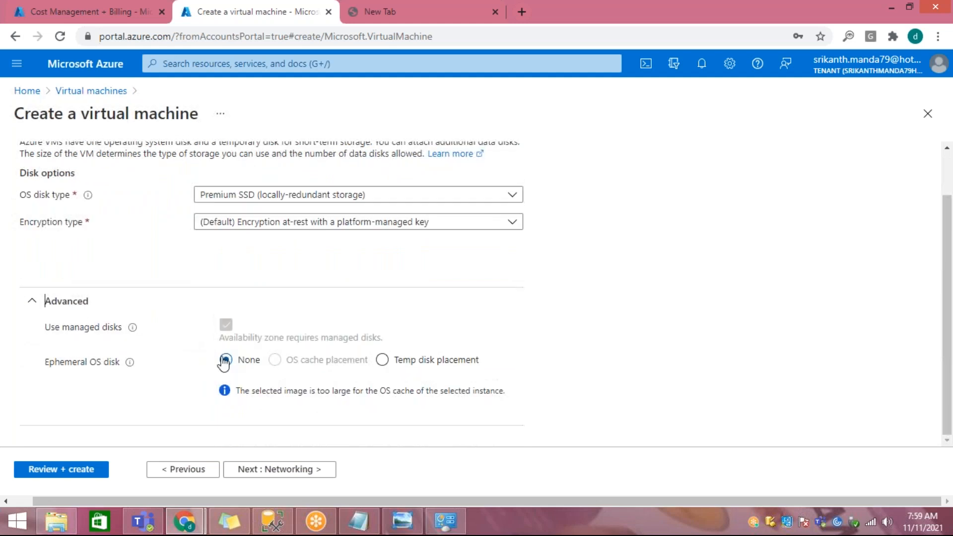
{"action": "left_click", "coordinate": [266, 468]}
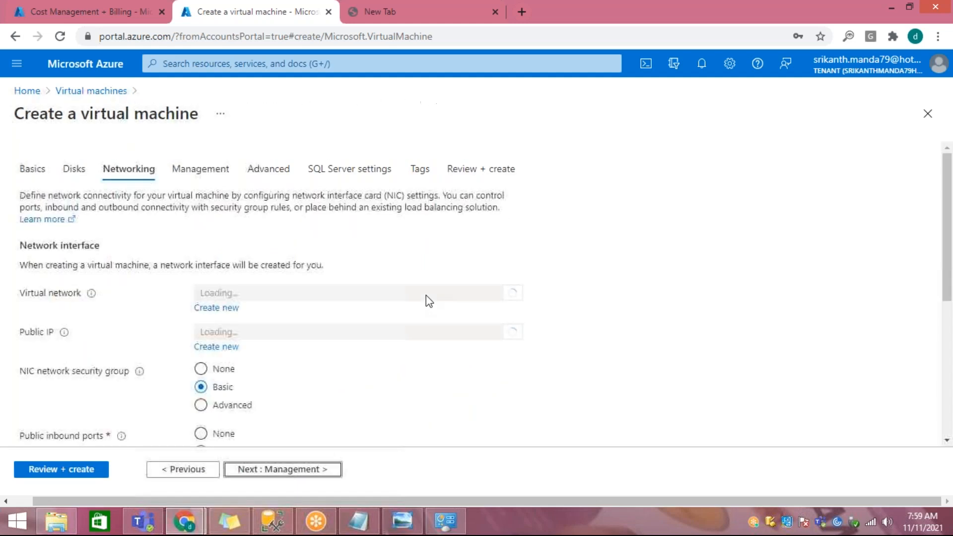
Step: Review the virtual network, public IP and inbound port settings, keep the defaults, and continue to the management settings
{"action": "scroll", "coordinate": [407, 294], "scroll_direction": "down", "scroll_amount": 3}
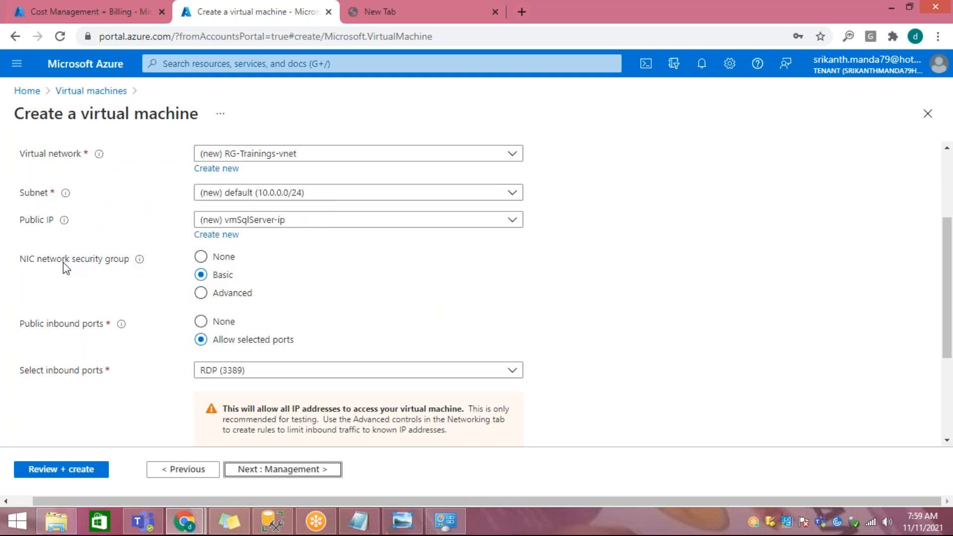
{"action": "scroll", "coordinate": [451, 320], "scroll_direction": "down", "scroll_amount": 1}
{"action": "scroll", "coordinate": [453, 320], "scroll_direction": "down", "scroll_amount": 3}
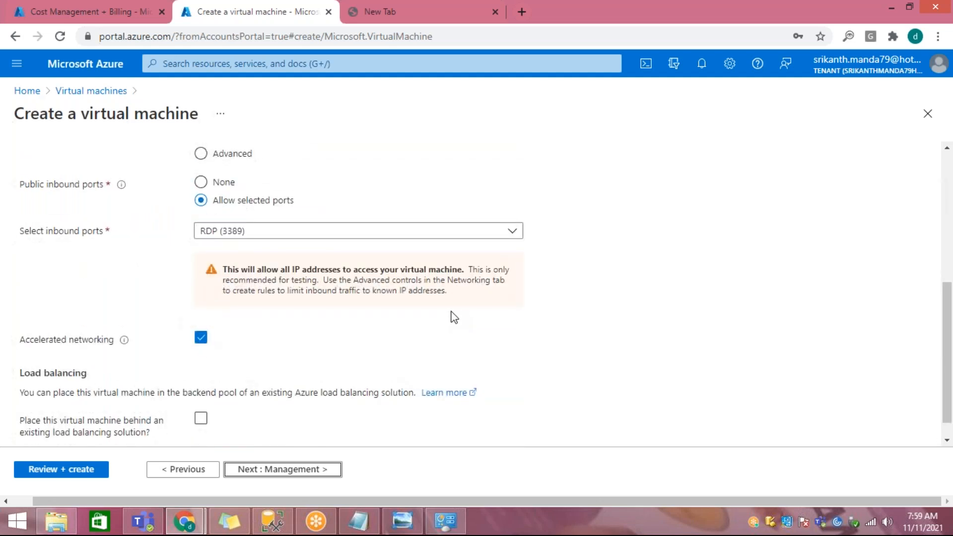
{"action": "left_click", "coordinate": [292, 469]}
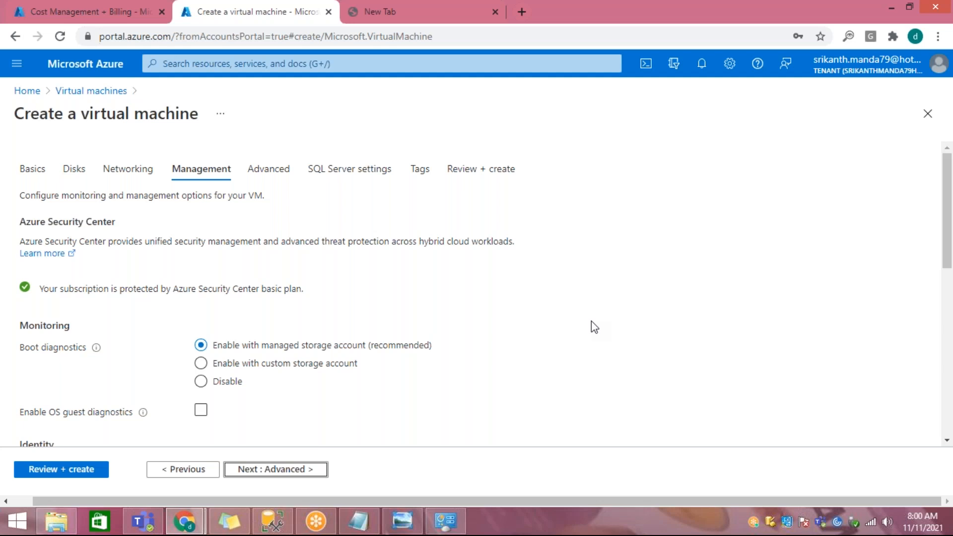
Step: Keep the default management and advanced settings and continue to the SQL Server settings
{"action": "scroll", "coordinate": [594, 329], "scroll_direction": "down", "scroll_amount": 5}
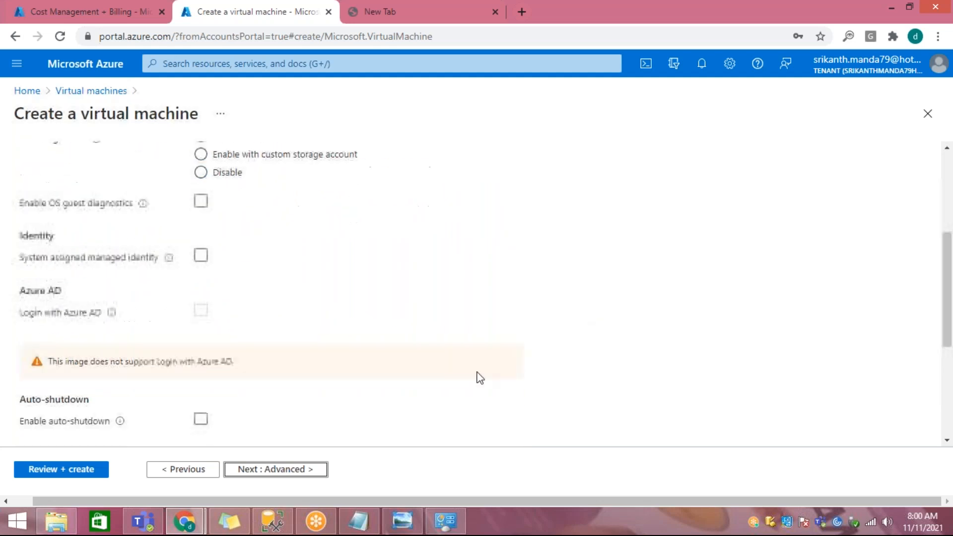
{"action": "left_click", "coordinate": [277, 469]}
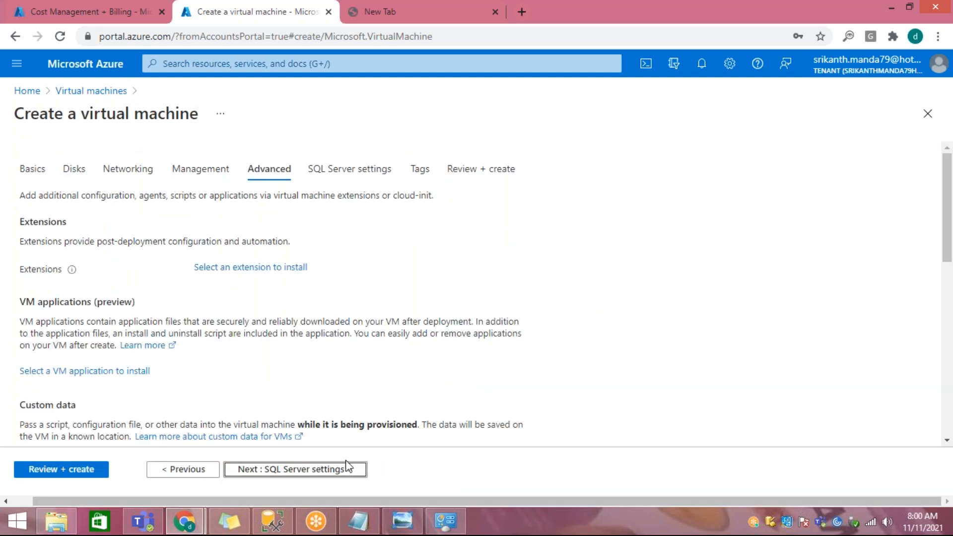
{"action": "left_click", "coordinate": [335, 471]}
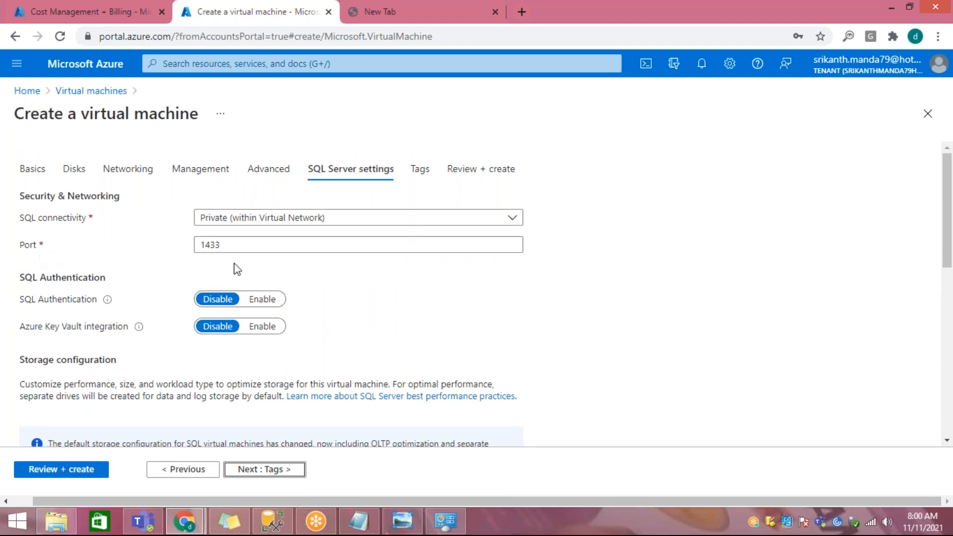
Step: Enable SQL Authentication for the virtual machine and point out the Azure Key Vault integration setting
{"action": "left_click", "coordinate": [267, 300]}
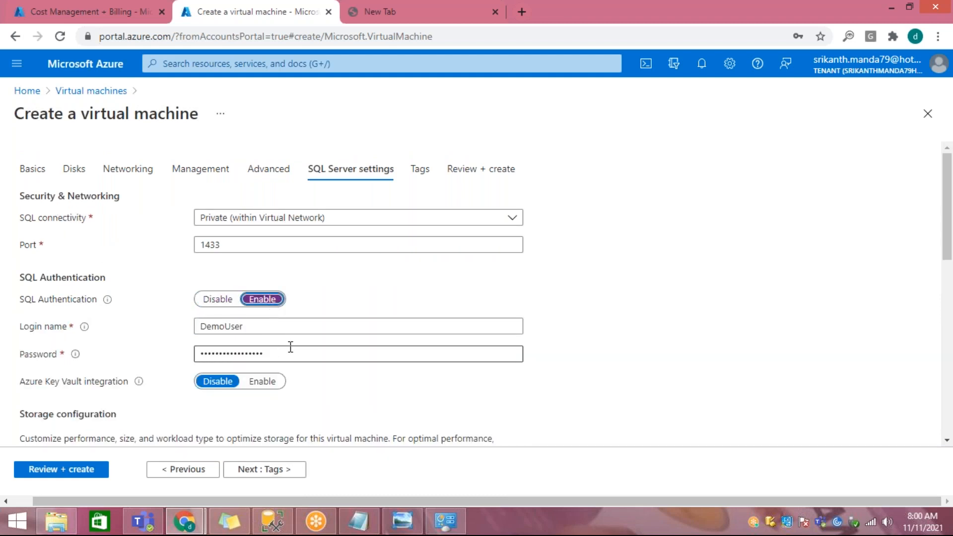
{"action": "scroll", "coordinate": [342, 349], "scroll_direction": "down", "scroll_amount": 1}
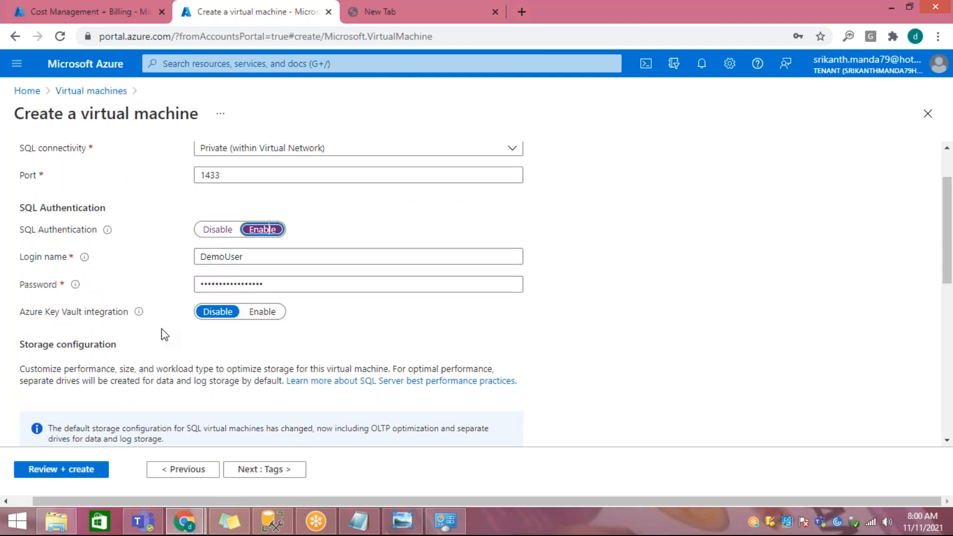
{"action": "double_click", "coordinate": [127, 318]}
Step: Highlight the SQL data, log and TempDb storage details and open the storage configuration for changes
{"action": "scroll", "coordinate": [372, 351], "scroll_direction": "down", "scroll_amount": 3}
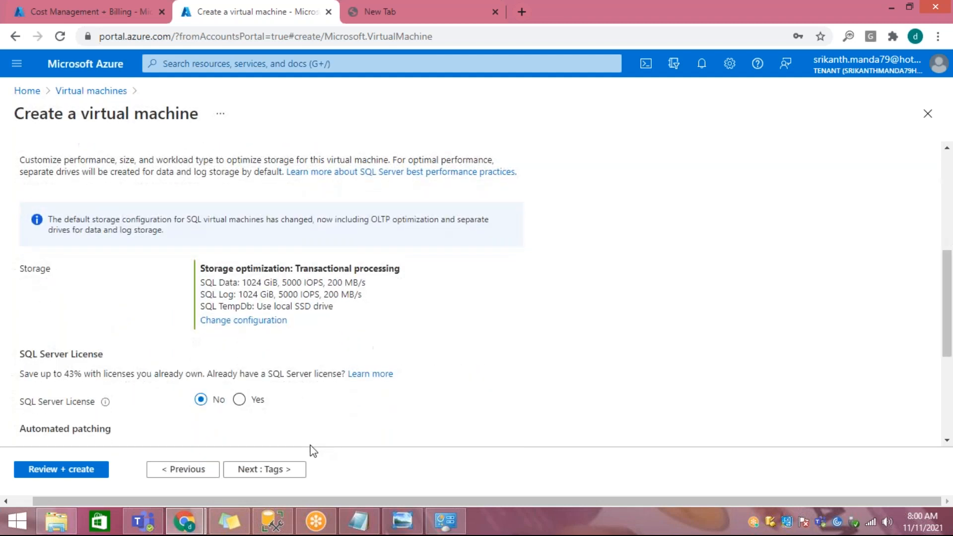
{"action": "left_click_drag", "start_coordinate": [212, 281], "coordinate": [354, 304]}
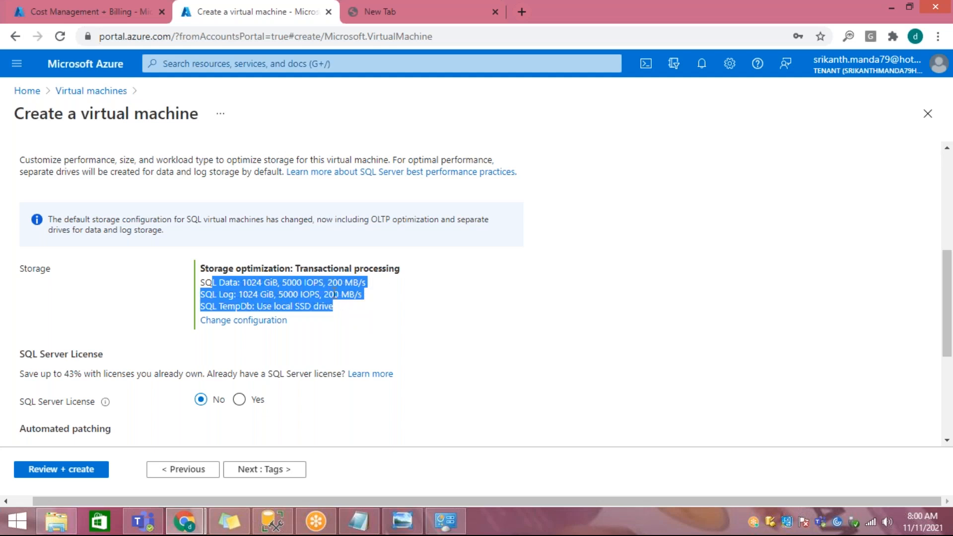
{"action": "left_click", "coordinate": [347, 329]}
{"action": "left_click", "coordinate": [265, 325]}
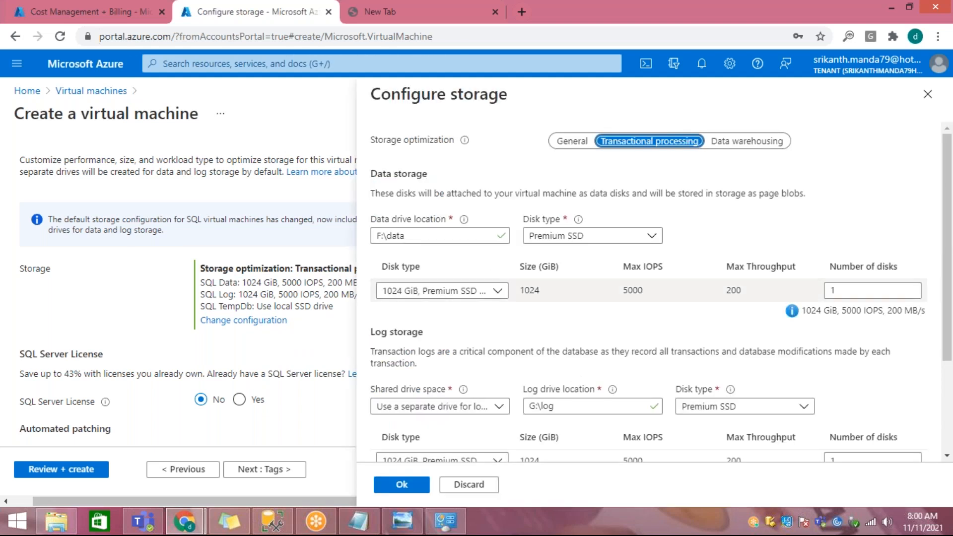
Step: Compare the Data warehousing and Transactional processing storage optimizations and look at the disk types offered for data storage
{"action": "left_click", "coordinate": [738, 142]}
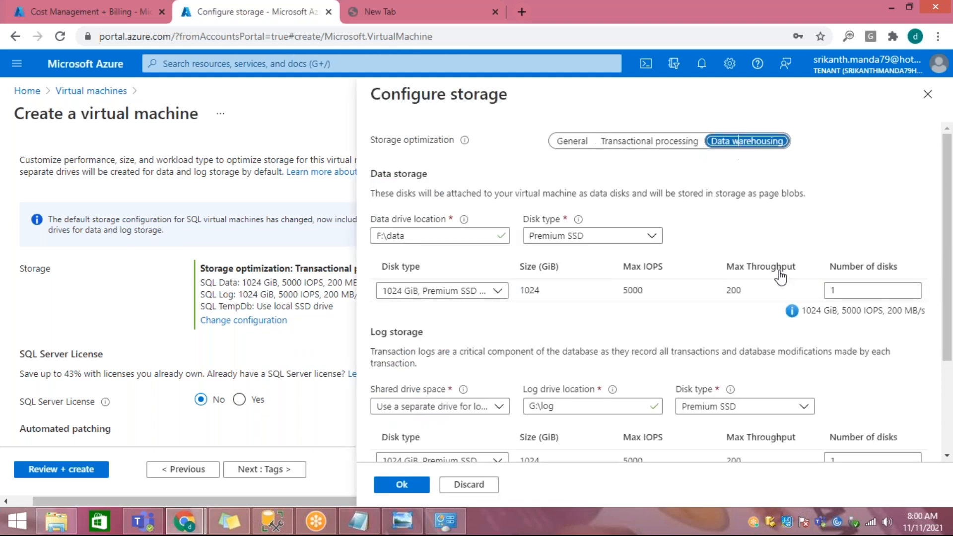
{"action": "left_click", "coordinate": [660, 144]}
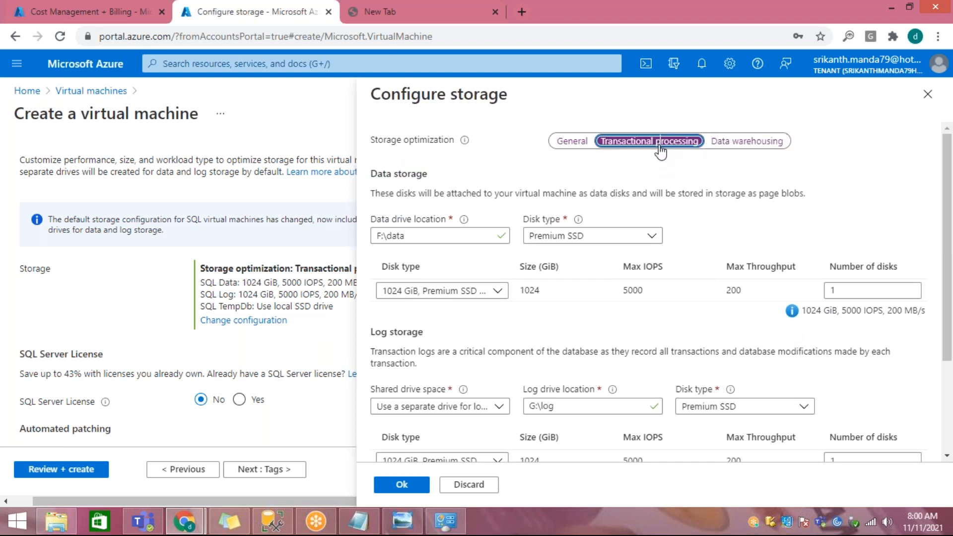
{"action": "left_click", "coordinate": [596, 241]}
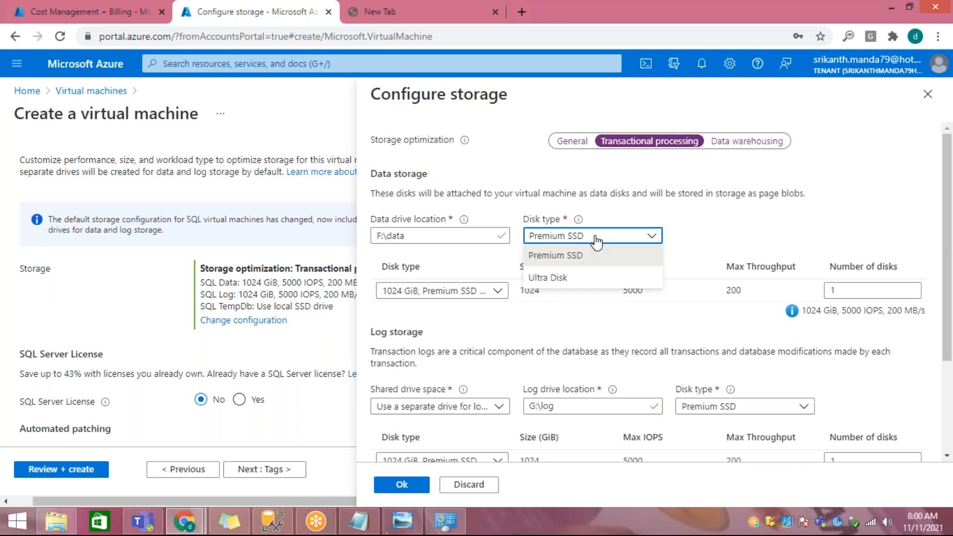
{"action": "left_click", "coordinate": [596, 242]}
Step: Examine the data drive location, available data disk sizes, and log and TempDb storage, and discard the storage configuration changes
{"action": "left_click_drag", "start_coordinate": [422, 236], "coordinate": [362, 241]}
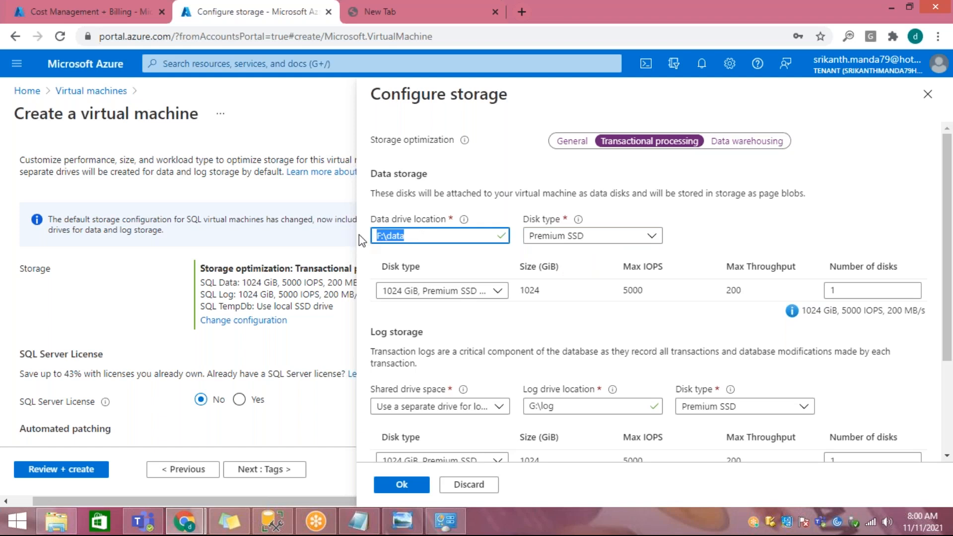
{"action": "left_click", "coordinate": [490, 292]}
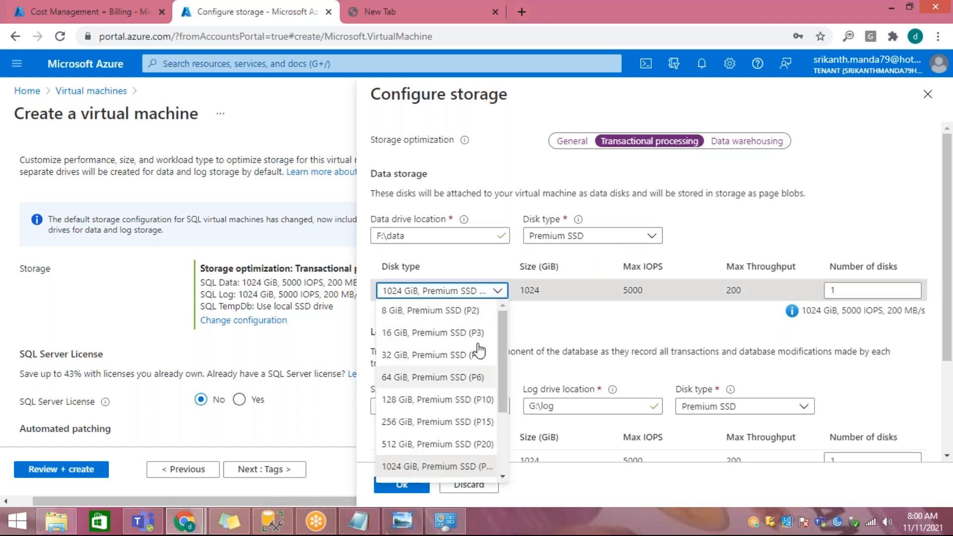
{"action": "scroll", "coordinate": [470, 383], "scroll_direction": "down", "scroll_amount": 2}
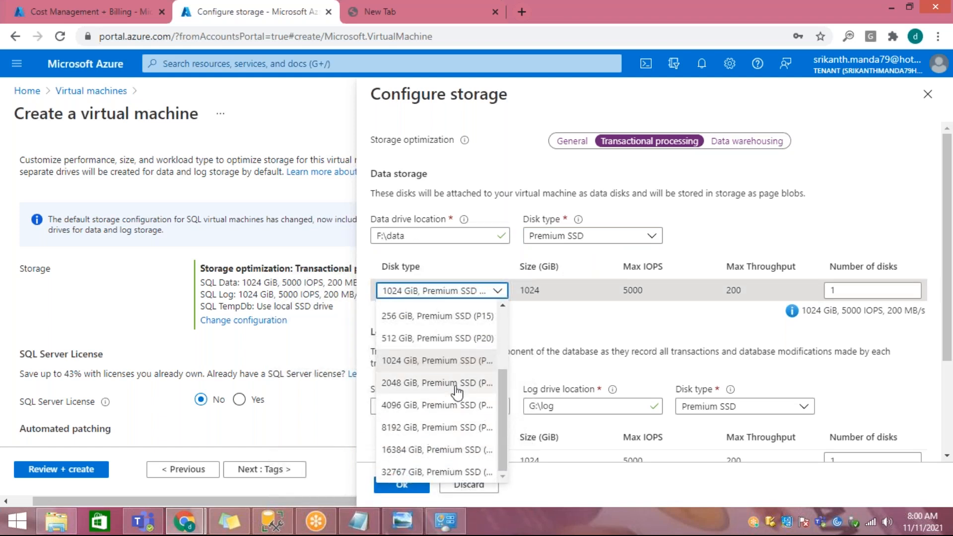
{"action": "left_click", "coordinate": [636, 334]}
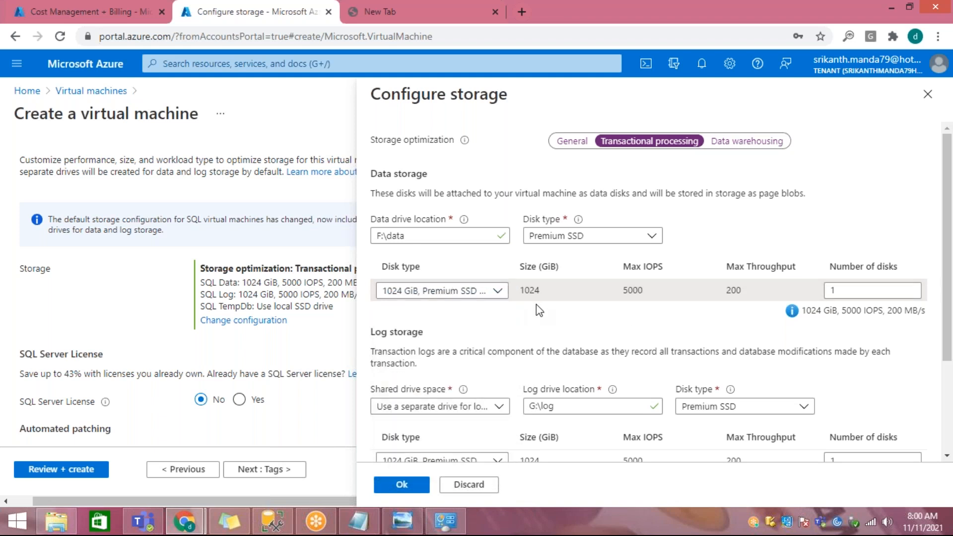
{"action": "scroll", "coordinate": [734, 287], "scroll_direction": "down", "scroll_amount": 3}
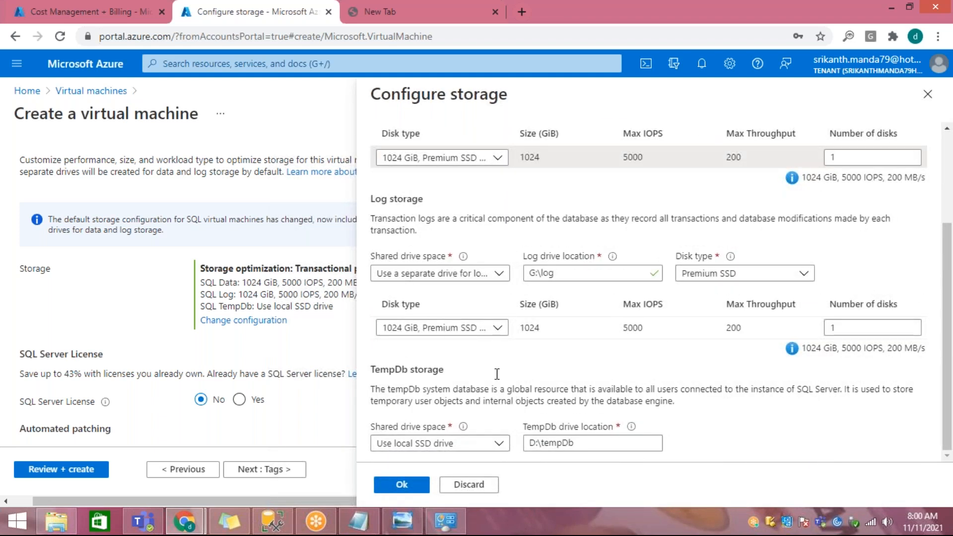
{"action": "left_click", "coordinate": [475, 490]}
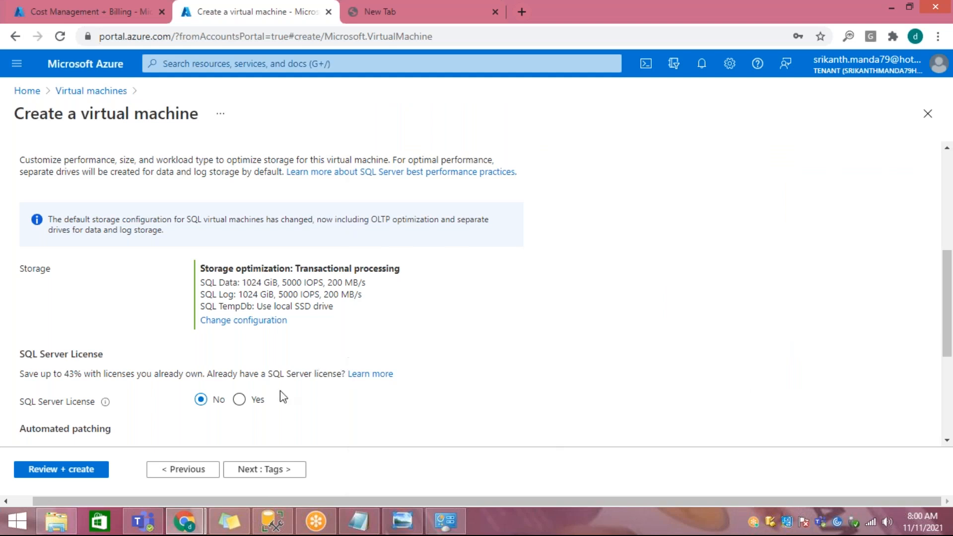
Step: Highlight the note about saving up to 43% with existing licenses in the SQL Server License section
{"action": "scroll", "coordinate": [124, 342], "scroll_direction": "down", "scroll_amount": 1}
{"action": "left_click_drag", "start_coordinate": [68, 304], "coordinate": [286, 308]}
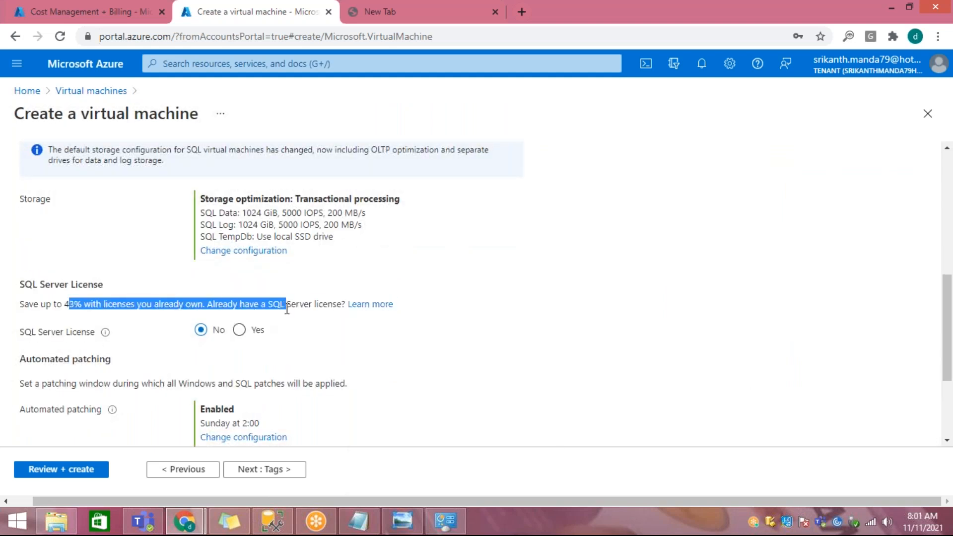
{"action": "left_click", "coordinate": [89, 323]}
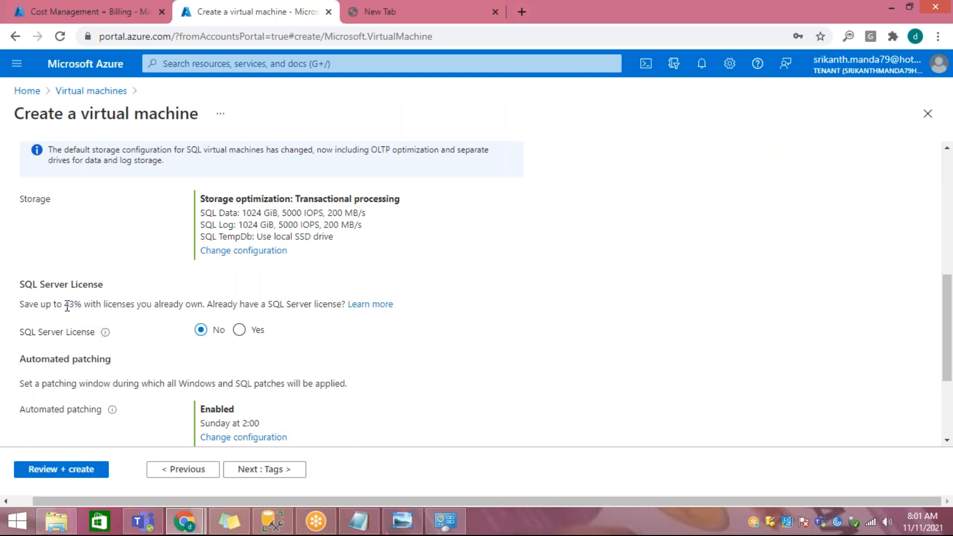
{"action": "left_click_drag", "start_coordinate": [64, 305], "coordinate": [107, 307]}
Step: Point out the automated patching schedule and automated backup settings, keep the defaults, and continue to the tags
{"action": "scroll", "coordinate": [123, 309], "scroll_direction": "down", "scroll_amount": 3}
{"action": "left_click_drag", "start_coordinate": [65, 270], "coordinate": [102, 273]}
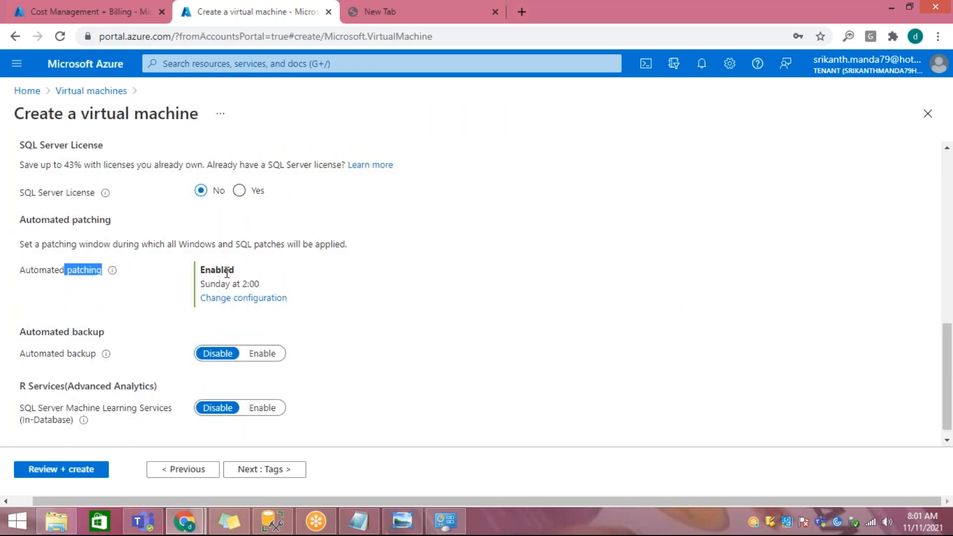
{"action": "left_click_drag", "start_coordinate": [216, 284], "coordinate": [271, 282]}
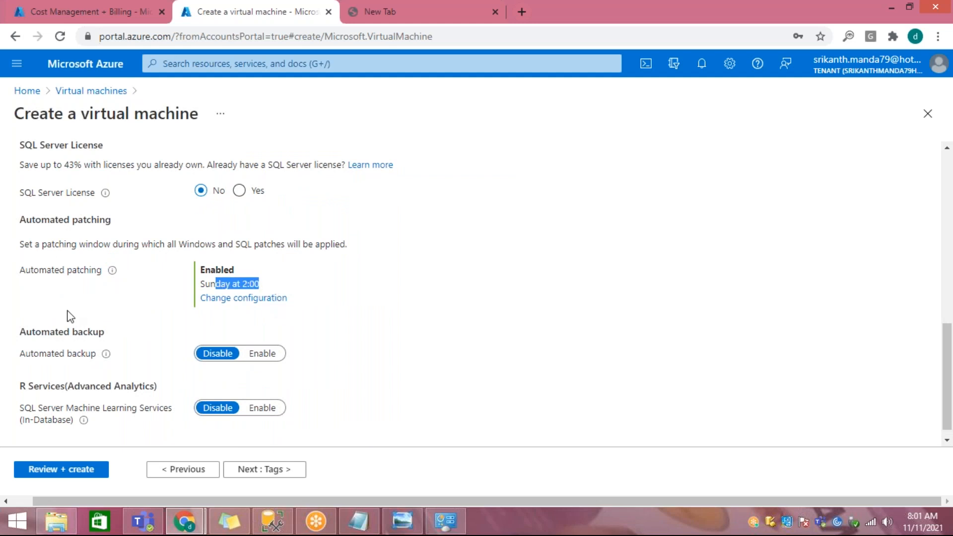
{"action": "left_click_drag", "start_coordinate": [42, 331], "coordinate": [151, 334]}
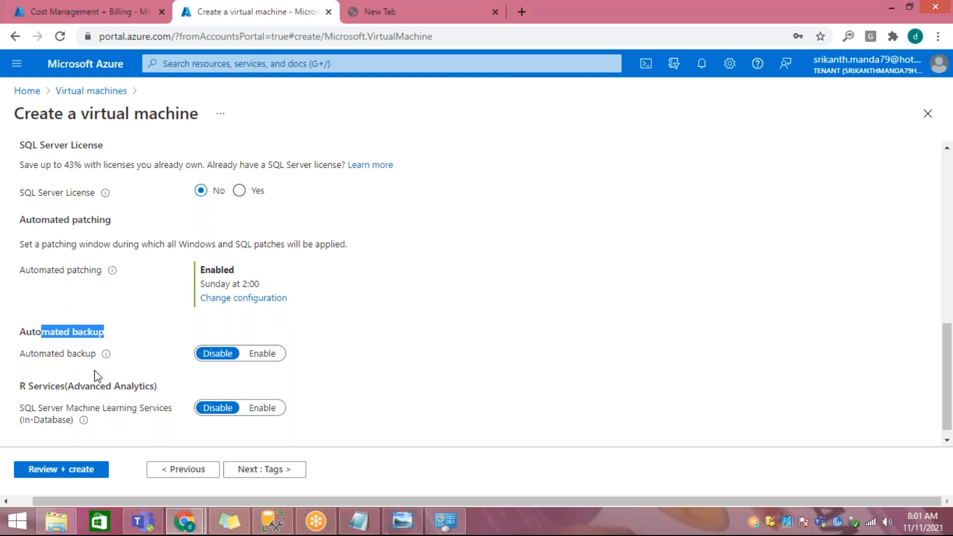
{"action": "scroll", "coordinate": [92, 374], "scroll_direction": "down", "scroll_amount": 1}
{"action": "left_click", "coordinate": [261, 468]}
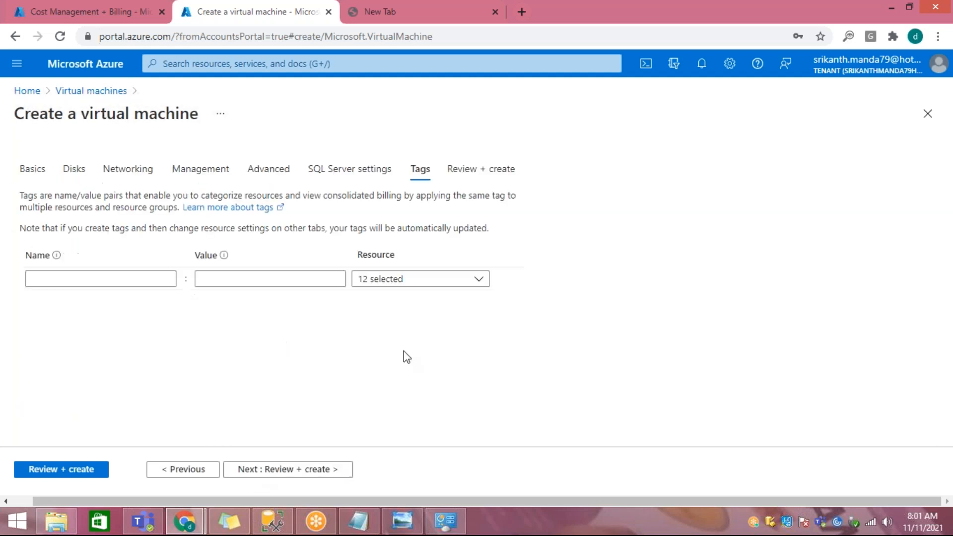
Step: Look through the resource types that tags can be applied to, leaving the selection as it is
{"action": "left_click", "coordinate": [440, 280]}
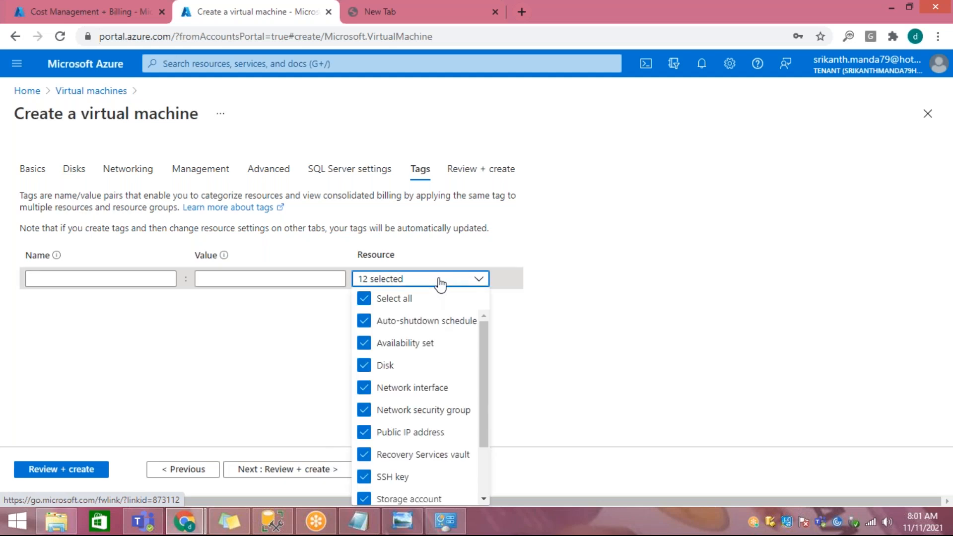
{"action": "scroll", "coordinate": [420, 329], "scroll_direction": "down", "scroll_amount": 1}
{"action": "scroll", "coordinate": [417, 357], "scroll_direction": "down", "scroll_amount": 1}
{"action": "scroll", "coordinate": [419, 379], "scroll_direction": "up", "scroll_amount": 2}
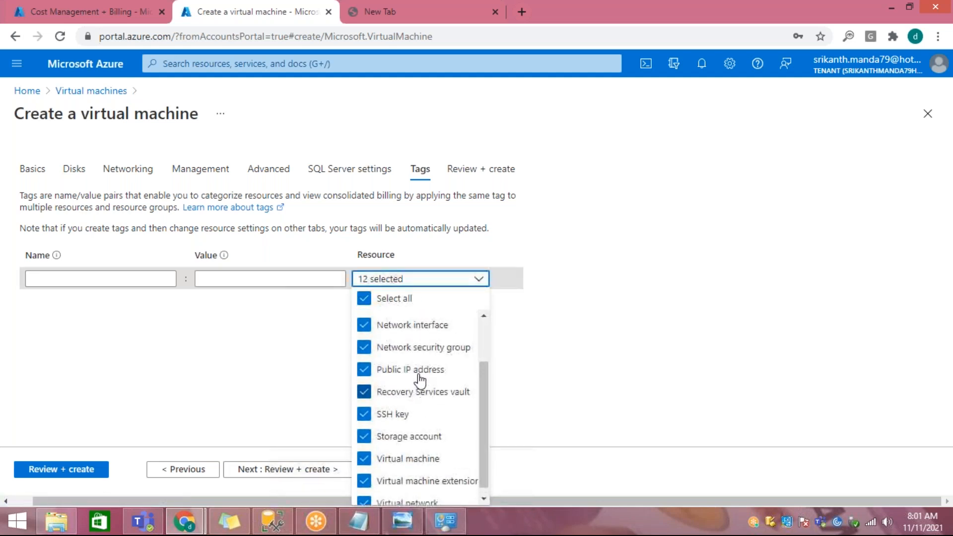
{"action": "scroll", "coordinate": [419, 386], "scroll_direction": "down", "scroll_amount": 2}
{"action": "left_click", "coordinate": [712, 370]}
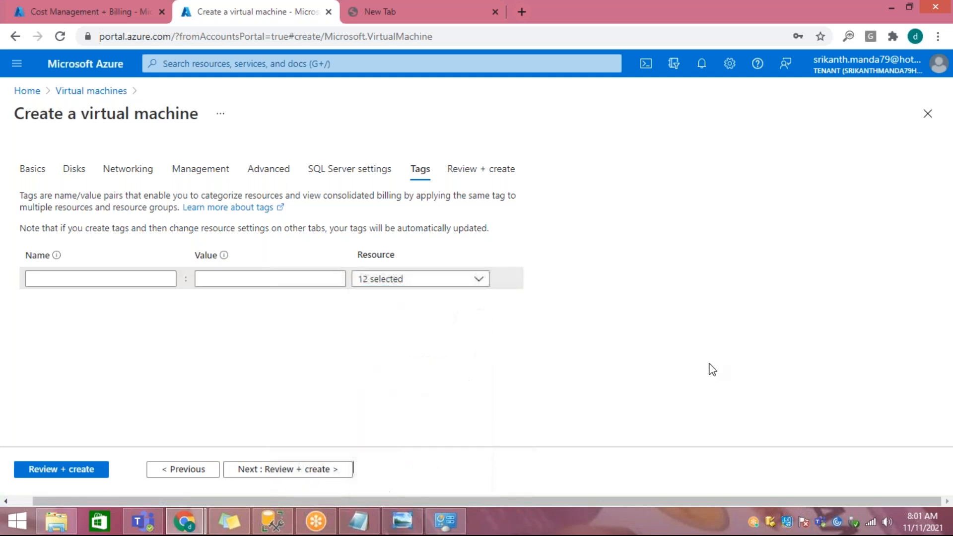
Step: Validate the virtual machine configuration, review its summary, and create the virtual machine
{"action": "left_click", "coordinate": [327, 474]}
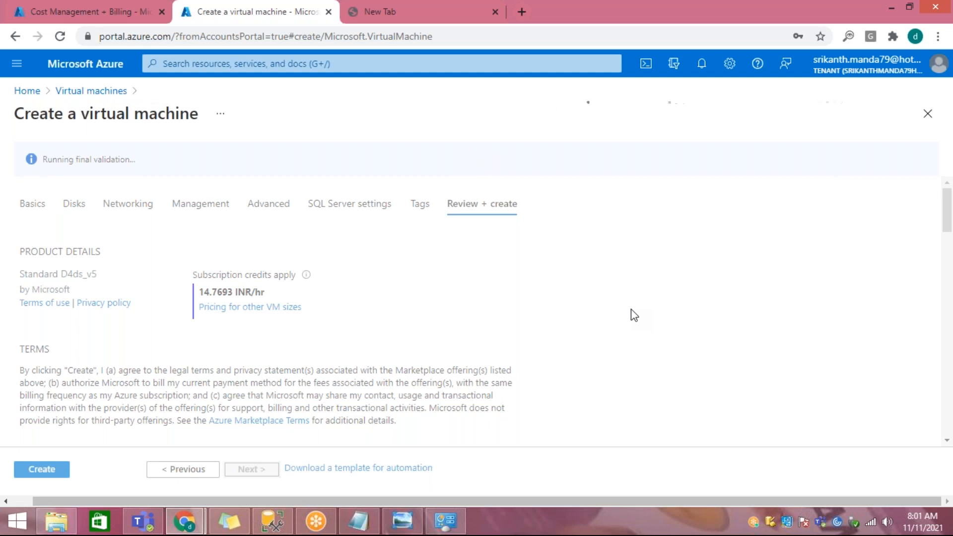
{"action": "scroll", "coordinate": [638, 341], "scroll_direction": "down", "scroll_amount": 12}
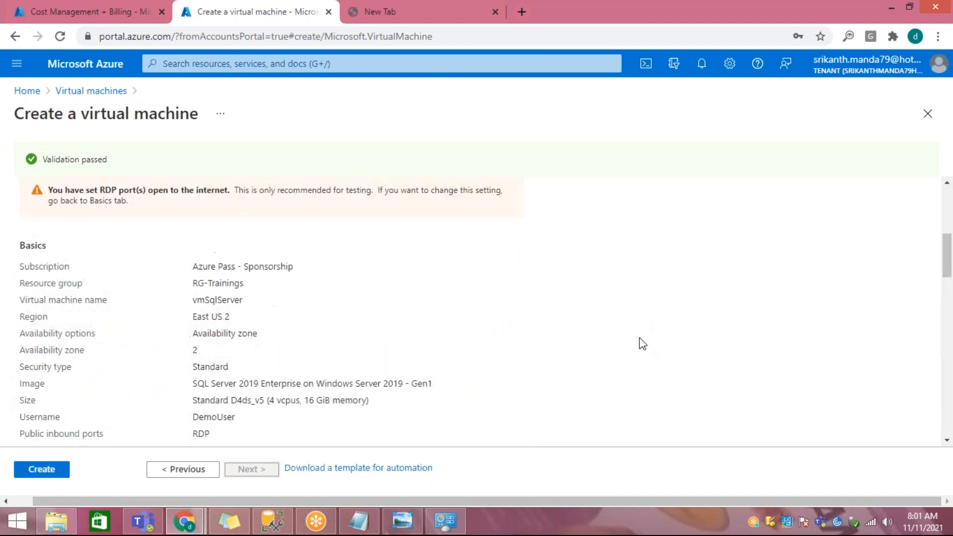
{"action": "left_click", "coordinate": [43, 473]}
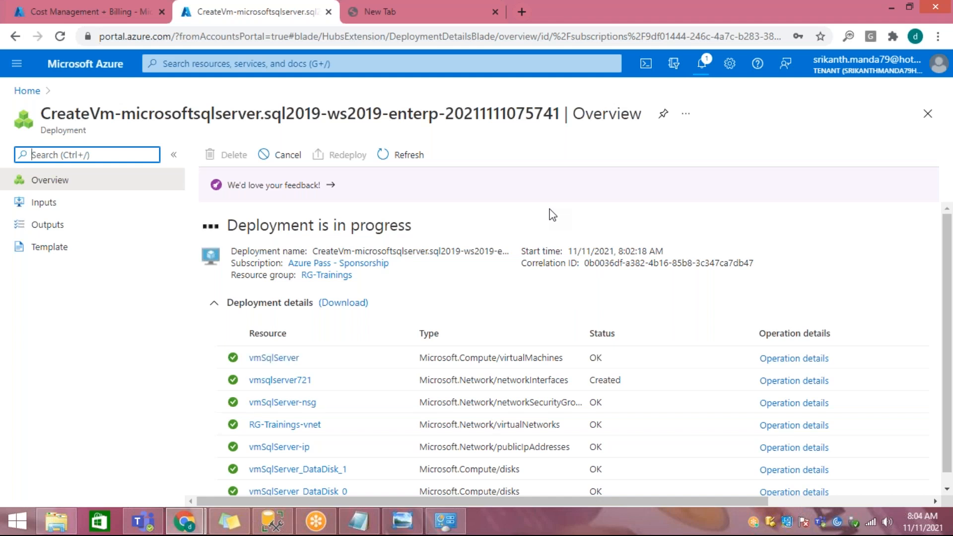
Step: In the other Azure portal browser tab, go to the virtual machines list and start creating another virtual machine
{"action": "left_click", "coordinate": [102, 13]}
{"action": "left_click", "coordinate": [27, 90]}
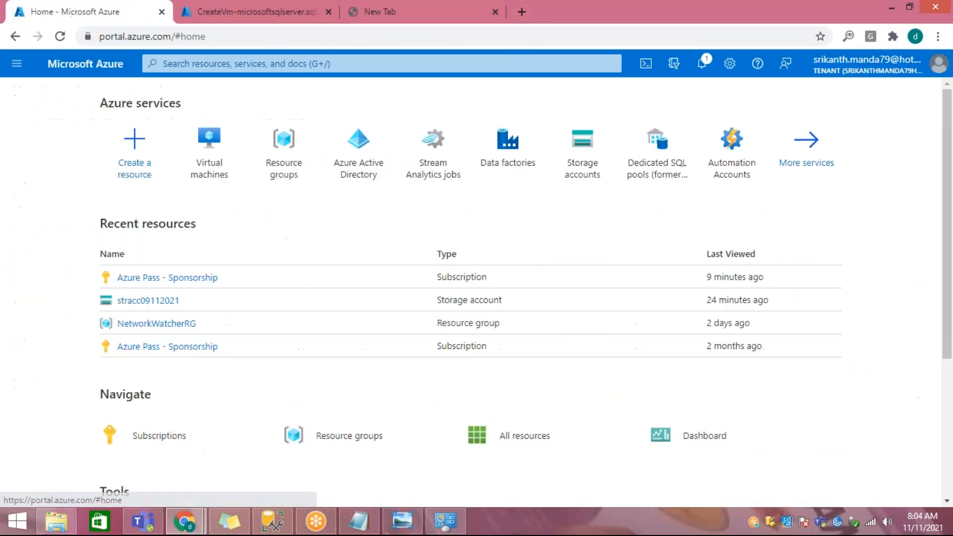
{"action": "left_click", "coordinate": [224, 176]}
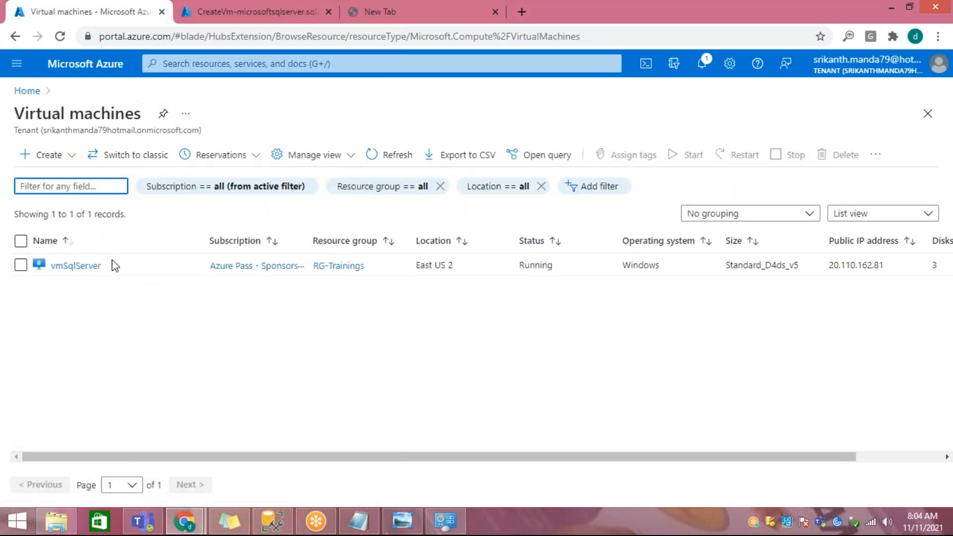
{"action": "left_click", "coordinate": [63, 156]}
{"action": "left_click", "coordinate": [68, 183]}
{"action": "scroll", "coordinate": [514, 322], "scroll_direction": "down", "scroll_amount": 5}
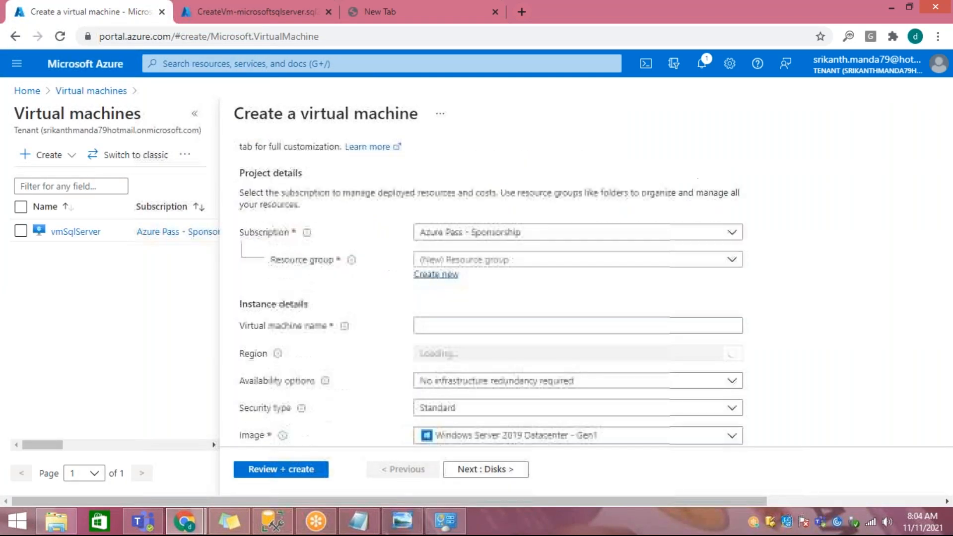
{"action": "left_click", "coordinate": [513, 318]}
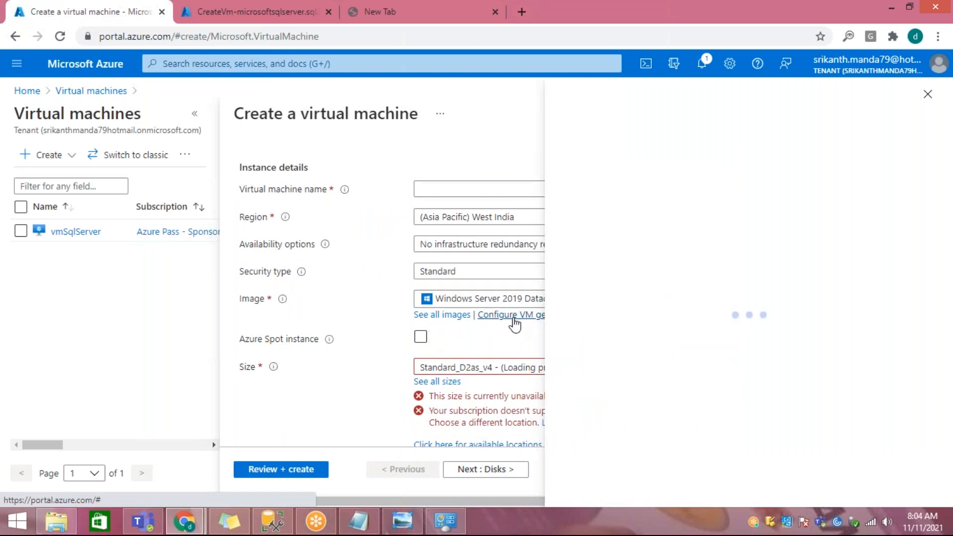
{"action": "left_click", "coordinate": [928, 98]}
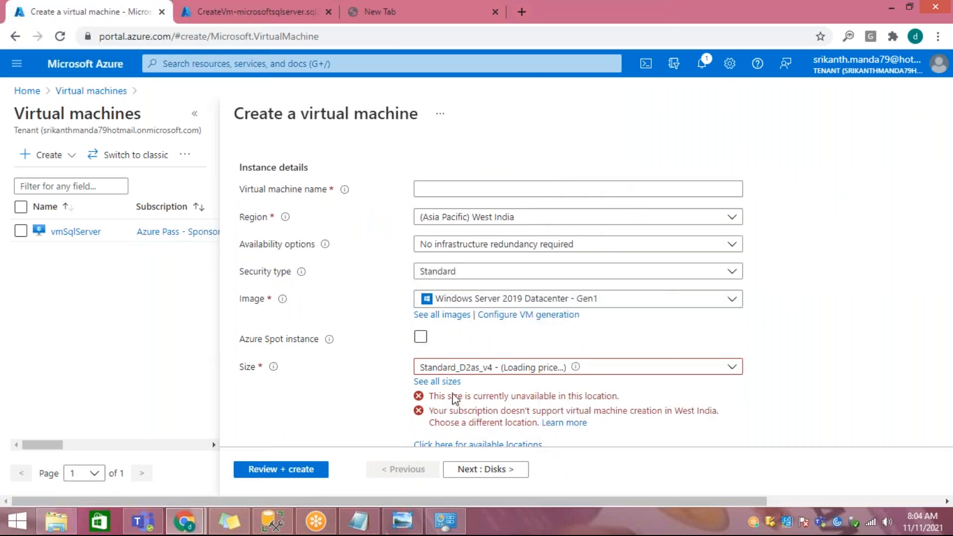
{"action": "left_click", "coordinate": [437, 382]}
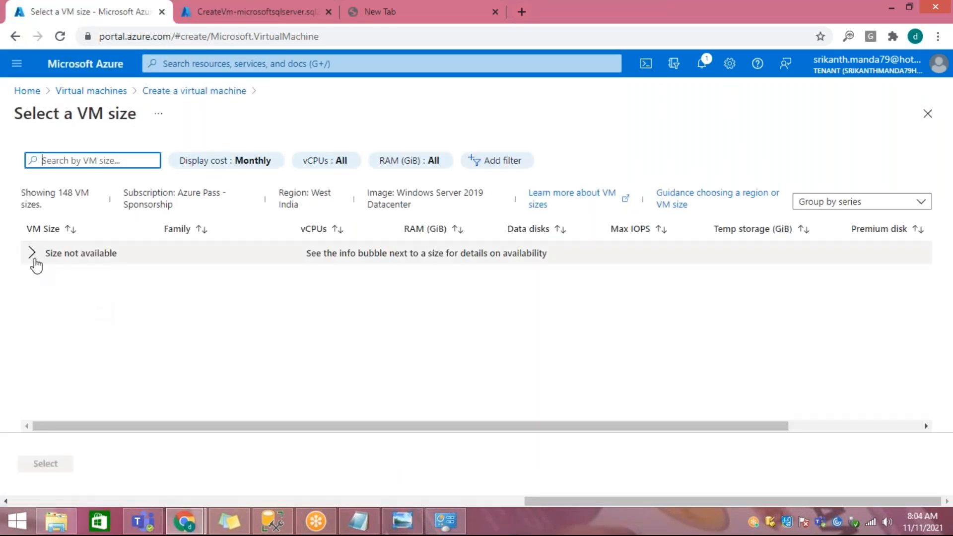
{"action": "left_click", "coordinate": [175, 92]}
Step: Assign the new virtual machine to resource group RG-Trainings and name it vmdemo
{"action": "scroll", "coordinate": [270, 253], "scroll_direction": "up", "scroll_amount": 1}
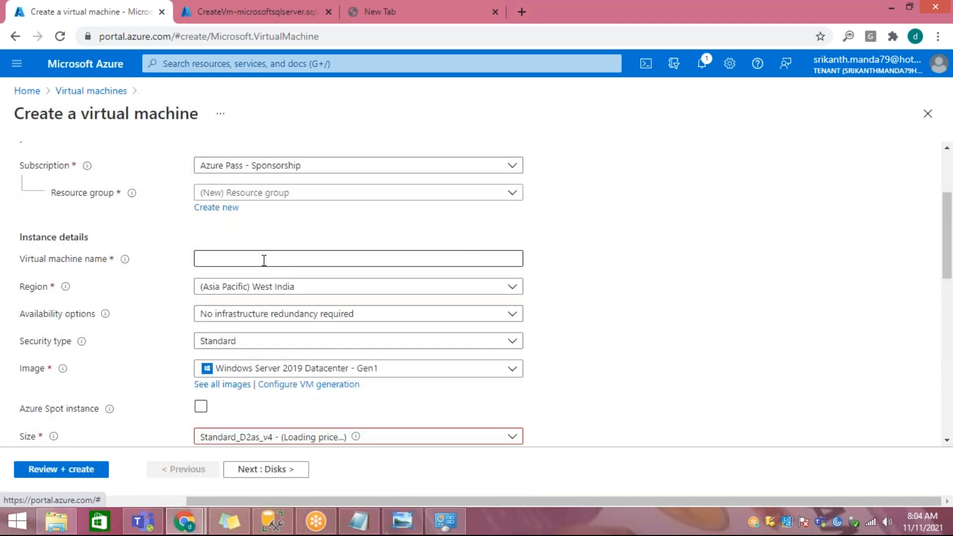
{"action": "left_click", "coordinate": [284, 196]}
{"action": "left_click", "coordinate": [234, 262]}
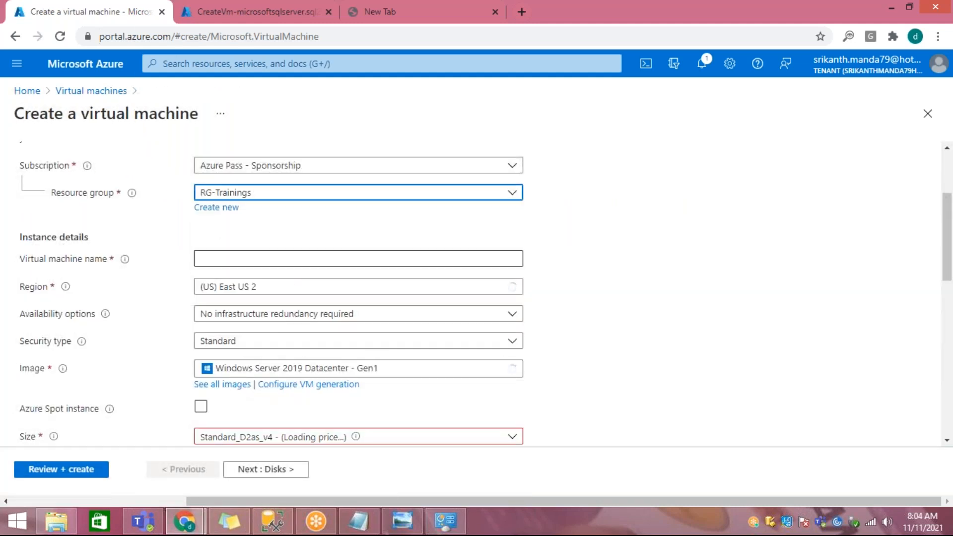
{"action": "left_click", "coordinate": [258, 255]}
{"action": "type", "text": "v"}
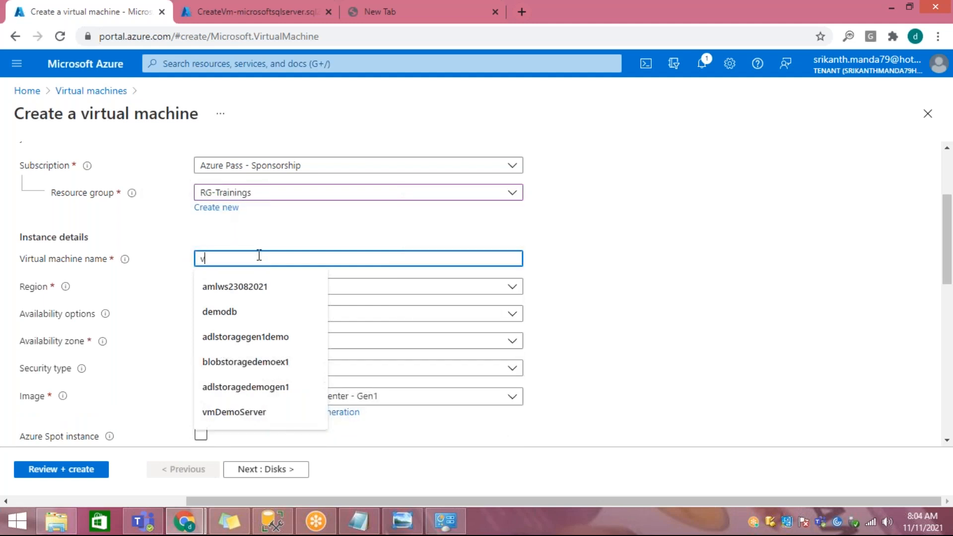
{"action": "type", "text": "mdemo"}
{"action": "key", "text": "Tab"}
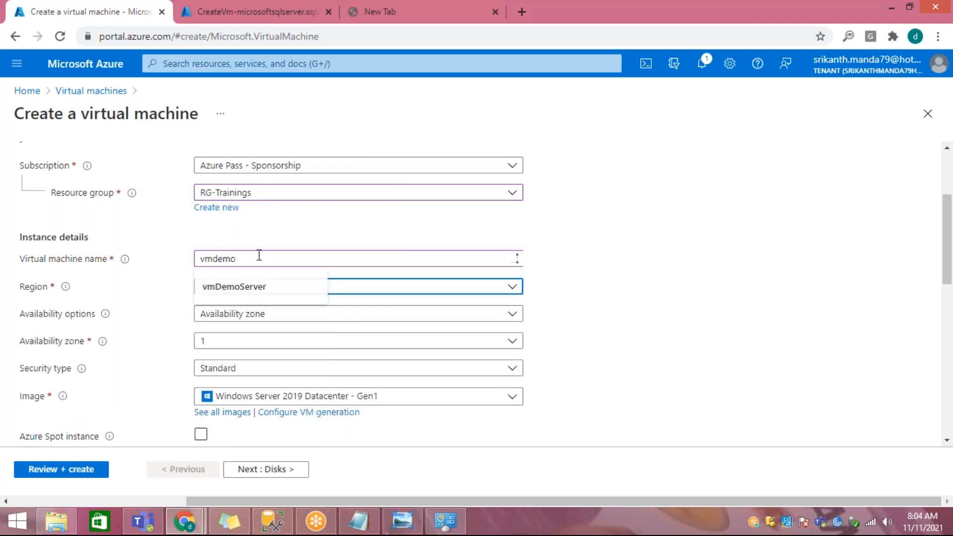
Step: Open the full list of VM sizes for vmdemo and examine the D-Series v5 sizes with their specifications and monthly costs
{"action": "scroll", "coordinate": [295, 362], "scroll_direction": "down", "scroll_amount": 1}
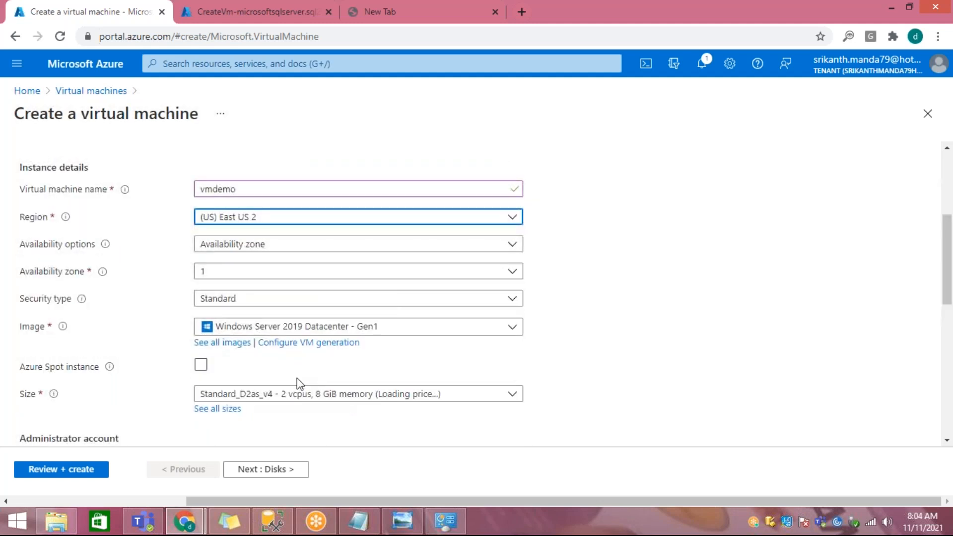
{"action": "left_click", "coordinate": [214, 409]}
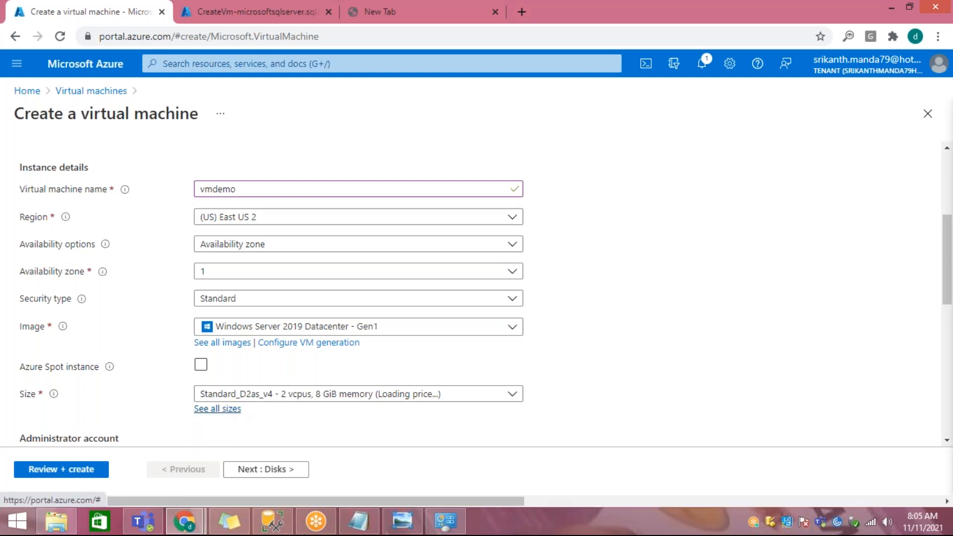
{"action": "left_click", "coordinate": [31, 297]}
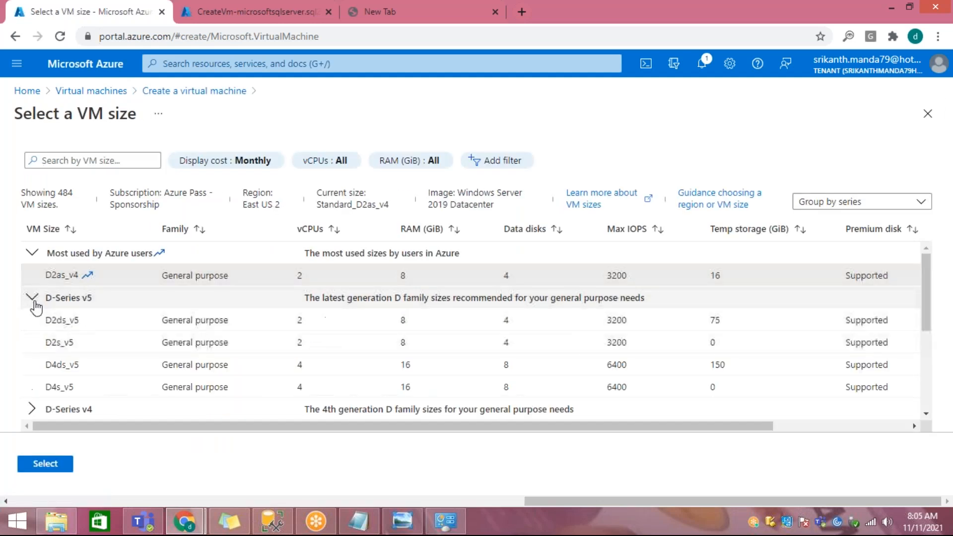
{"action": "left_click_drag", "start_coordinate": [523, 427], "coordinate": [591, 444]}
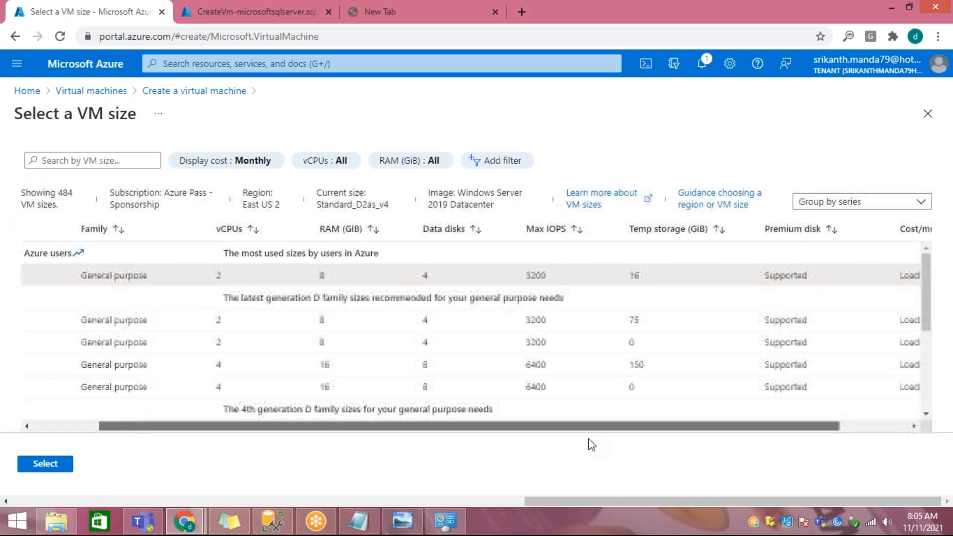
{"action": "left_click", "coordinate": [231, 325]}
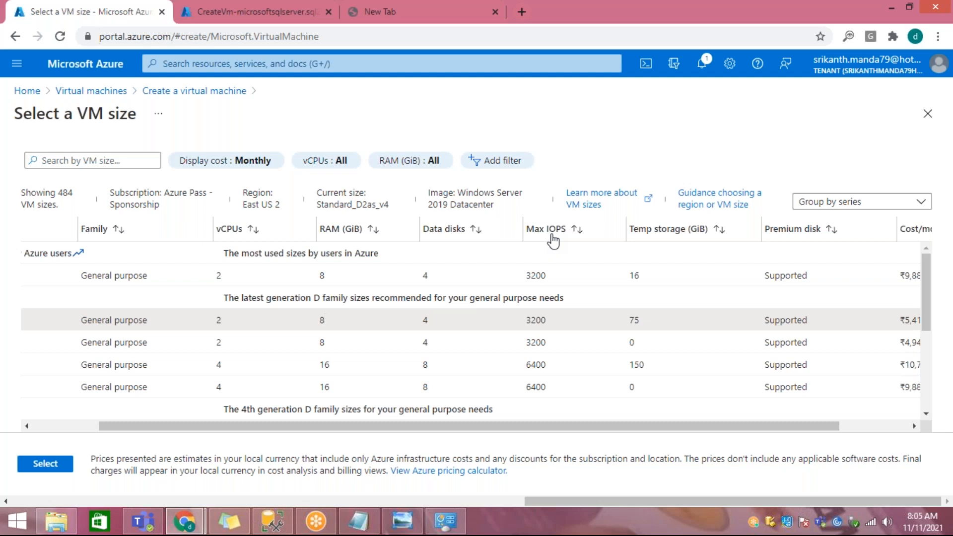
{"action": "left_click_drag", "start_coordinate": [636, 429], "coordinate": [491, 429]}
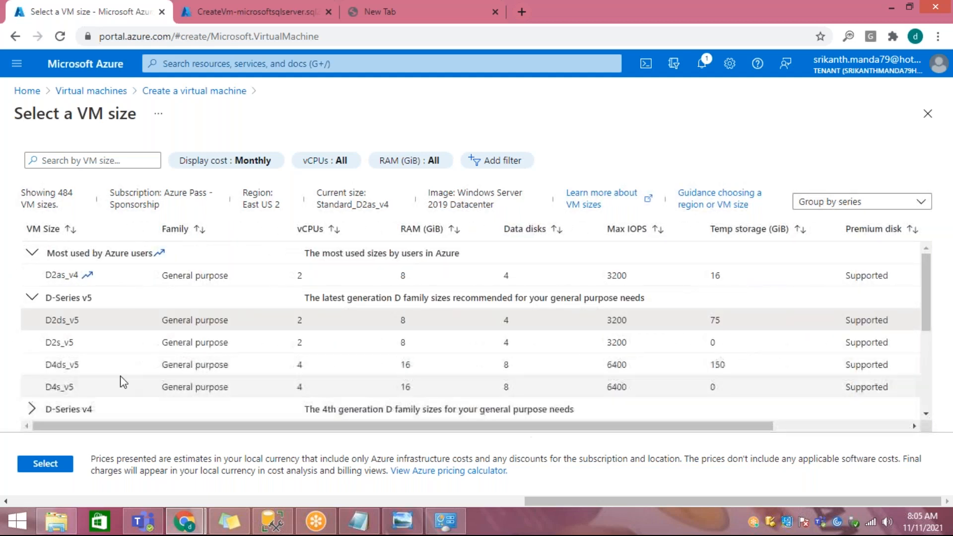
Step: Expand the D-Series v4 and non-premium storage groups and look through the VM sizes they offer
{"action": "left_click", "coordinate": [30, 409]}
{"action": "scroll", "coordinate": [157, 358], "scroll_direction": "down", "scroll_amount": 8}
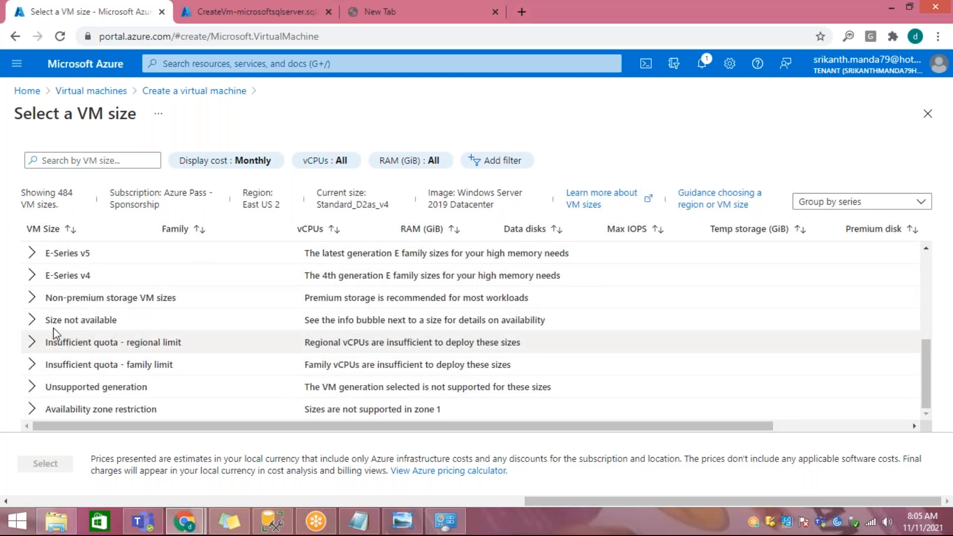
{"action": "left_click", "coordinate": [32, 304]}
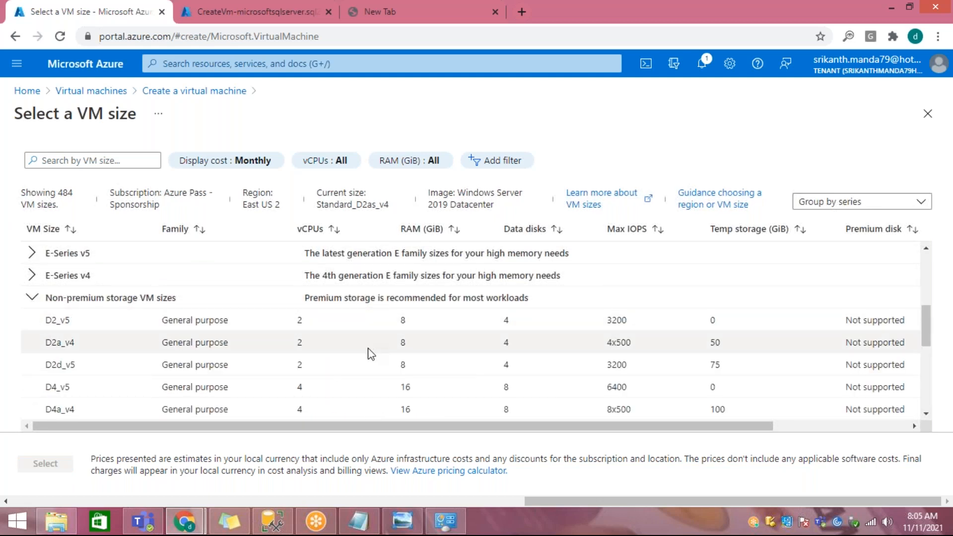
{"action": "scroll", "coordinate": [370, 351], "scroll_direction": "down", "scroll_amount": 1}
{"action": "scroll", "coordinate": [372, 353], "scroll_direction": "down", "scroll_amount": 2}
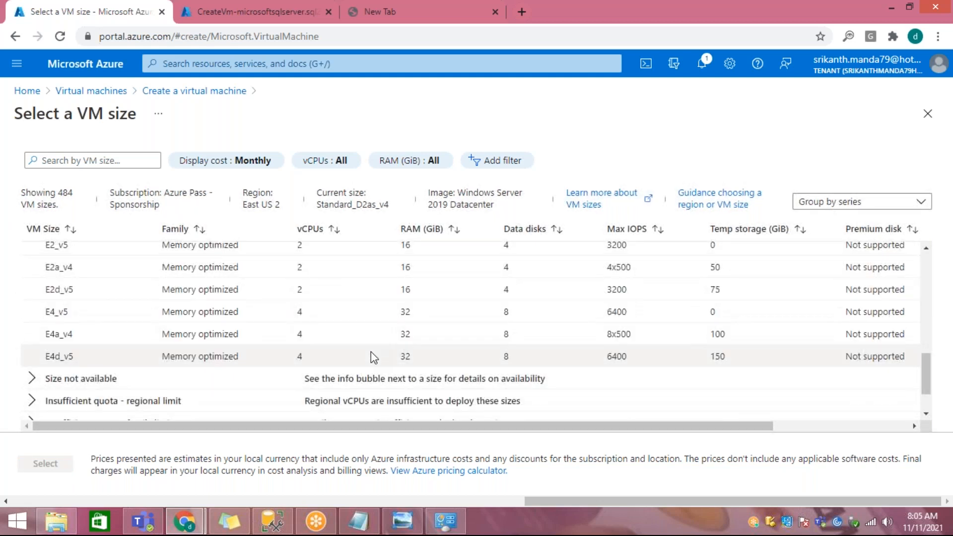
{"action": "scroll", "coordinate": [374, 353], "scroll_direction": "up", "scroll_amount": 1}
{"action": "scroll", "coordinate": [371, 348], "scroll_direction": "up", "scroll_amount": 10}
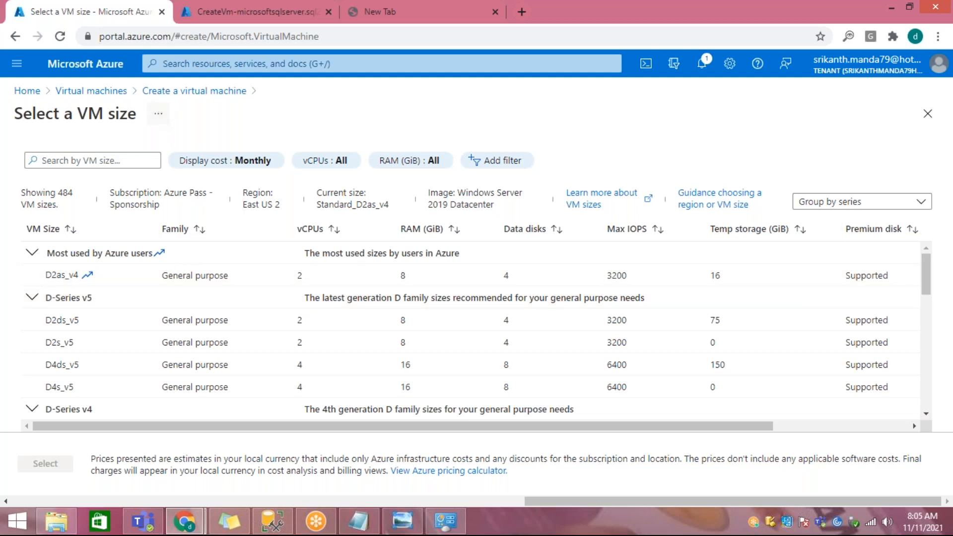
Step: Open the deployed vmSqlServer resource and abandon the unfinished vmdemo creation by closing its browser tab
{"action": "left_click", "coordinate": [212, 15]}
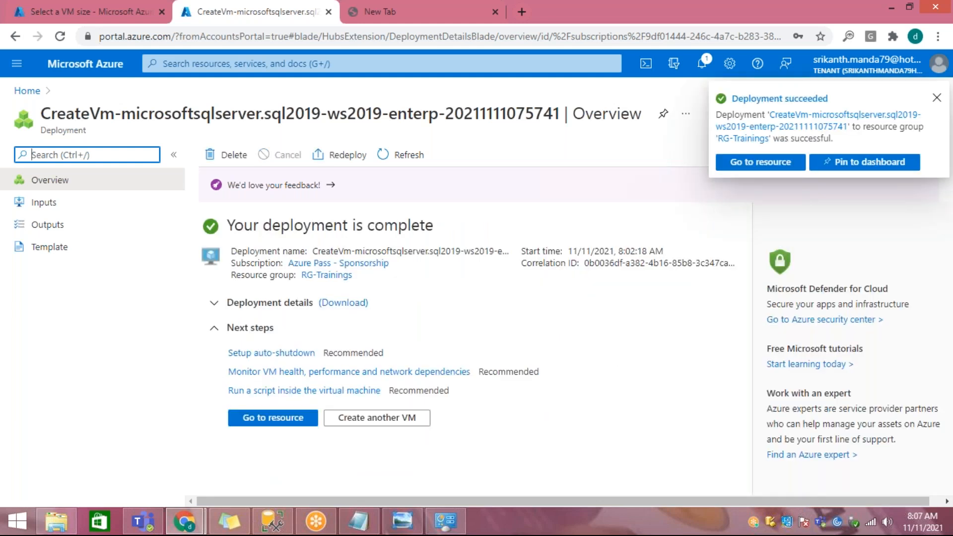
{"action": "left_click", "coordinate": [254, 420]}
{"action": "left_click", "coordinate": [153, 13]}
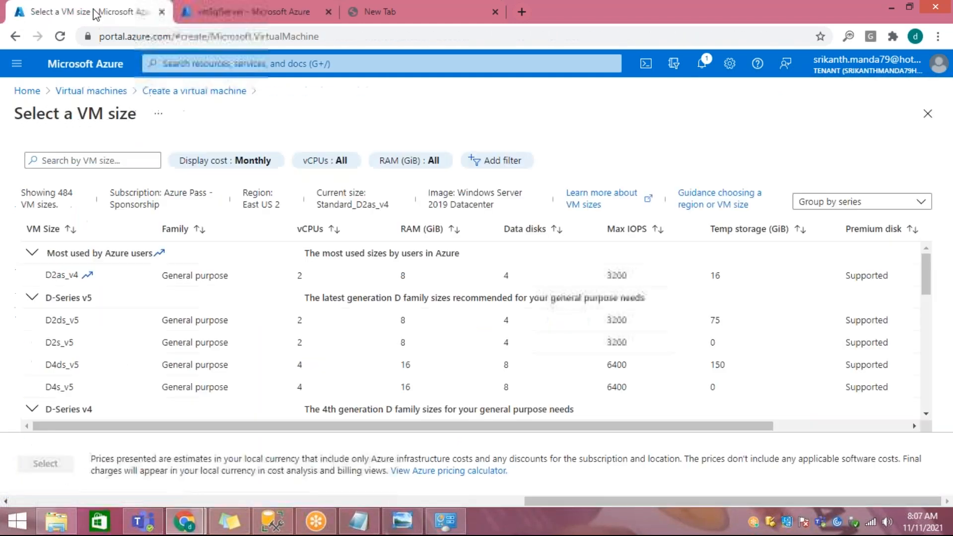
{"action": "left_click", "coordinate": [161, 12]}
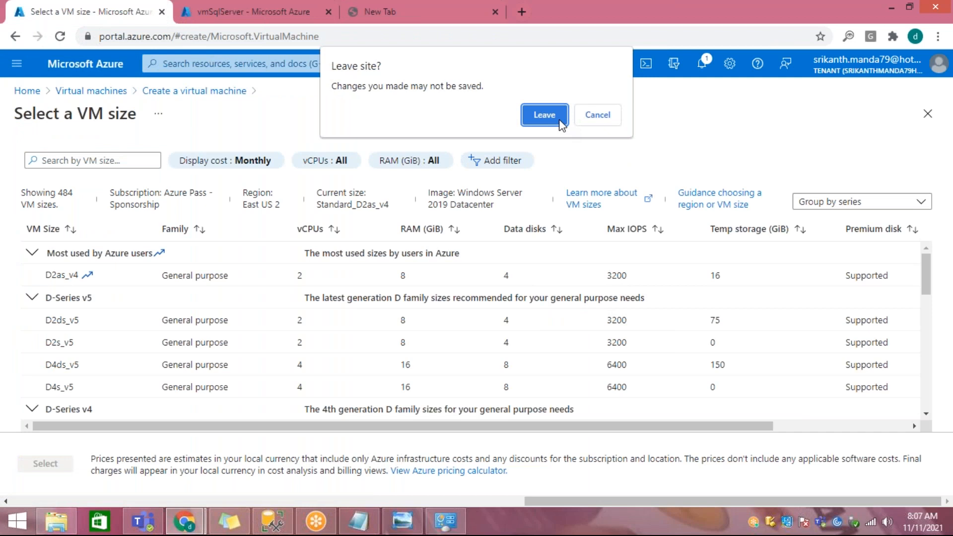
{"action": "left_click", "coordinate": [530, 114]}
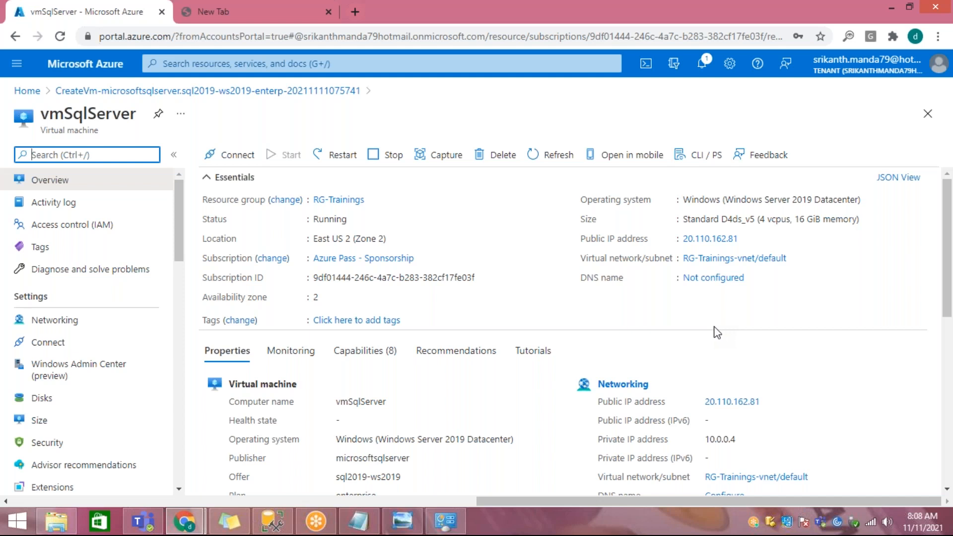
Step: Copy vmSqlServer's public IP address and start a Remote Desktop Connection to 20.110.162.81
{"action": "left_click", "coordinate": [746, 239]}
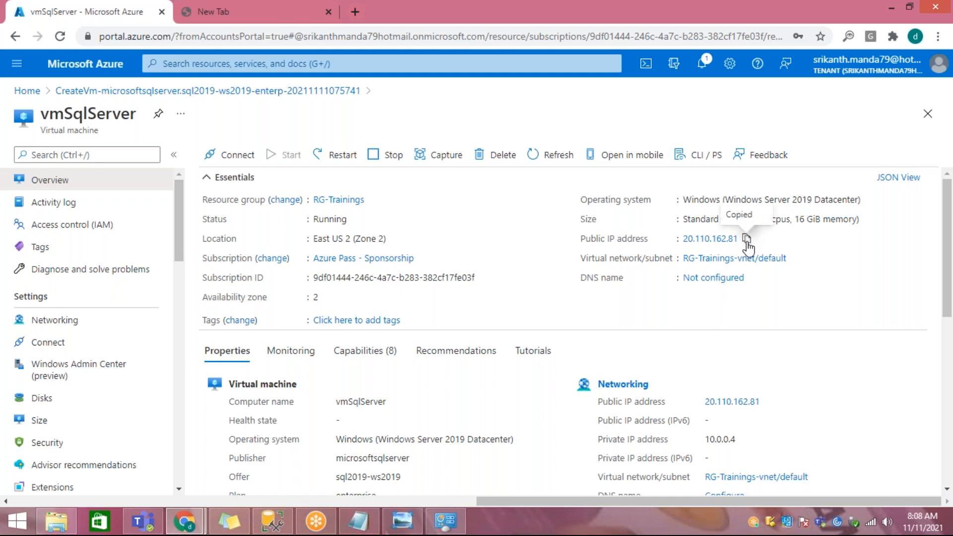
{"action": "left_click", "coordinate": [19, 522]}
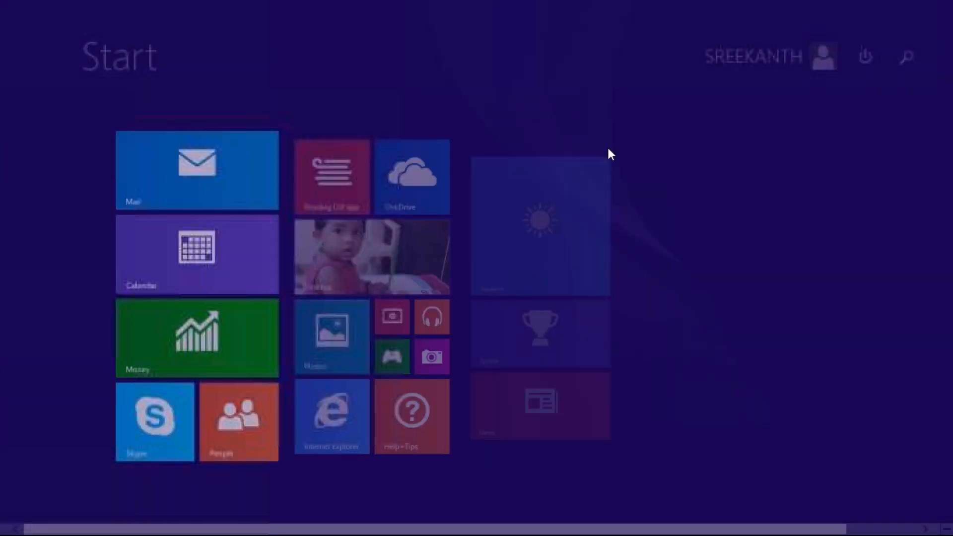
{"action": "left_click", "coordinate": [902, 58]}
{"action": "type", "text": "remote Desktop Connection"}
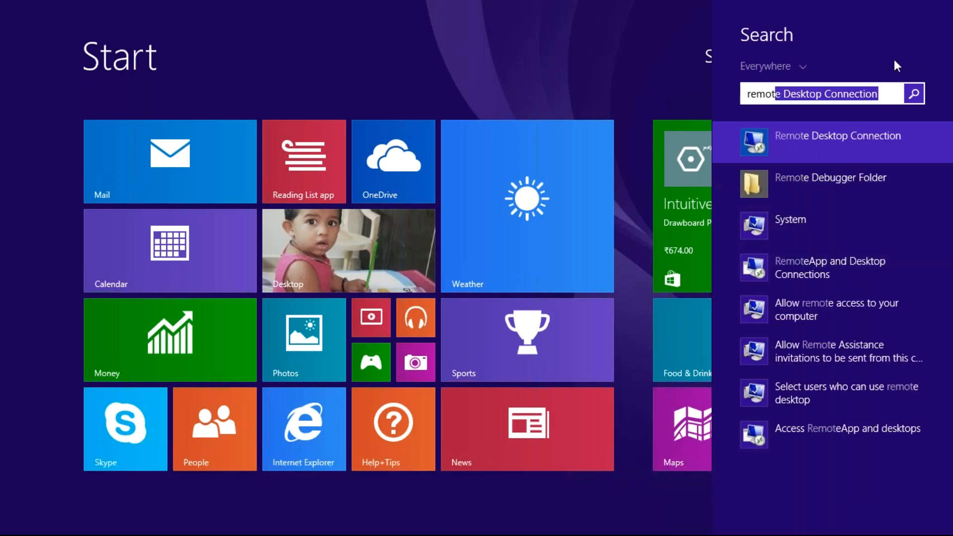
{"action": "left_click", "coordinate": [818, 141]}
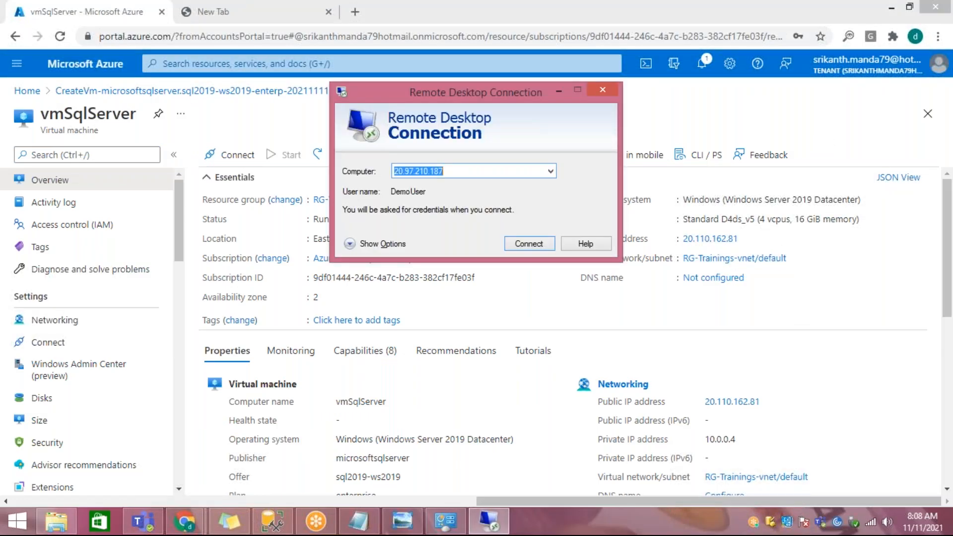
{"action": "key", "text": "ctrl+v"}
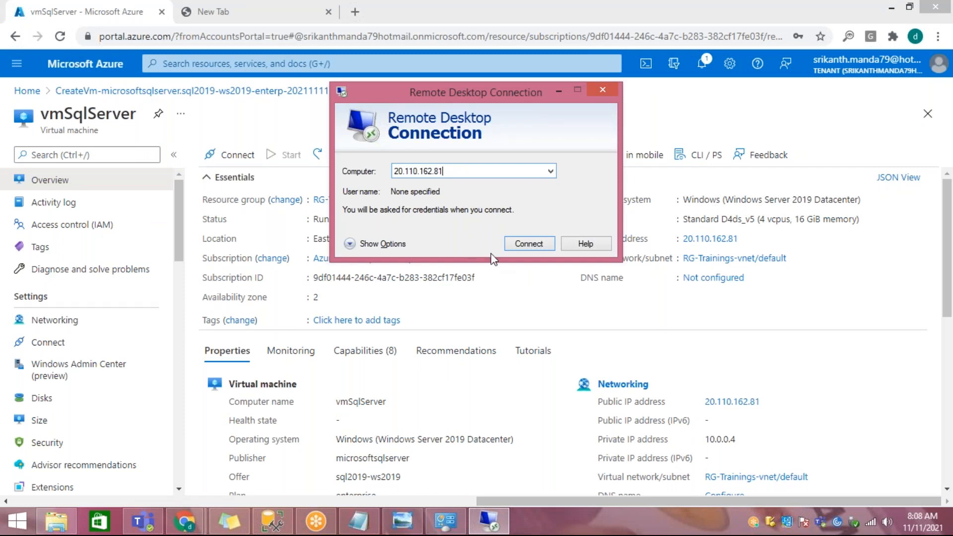
{"action": "left_click", "coordinate": [519, 242]}
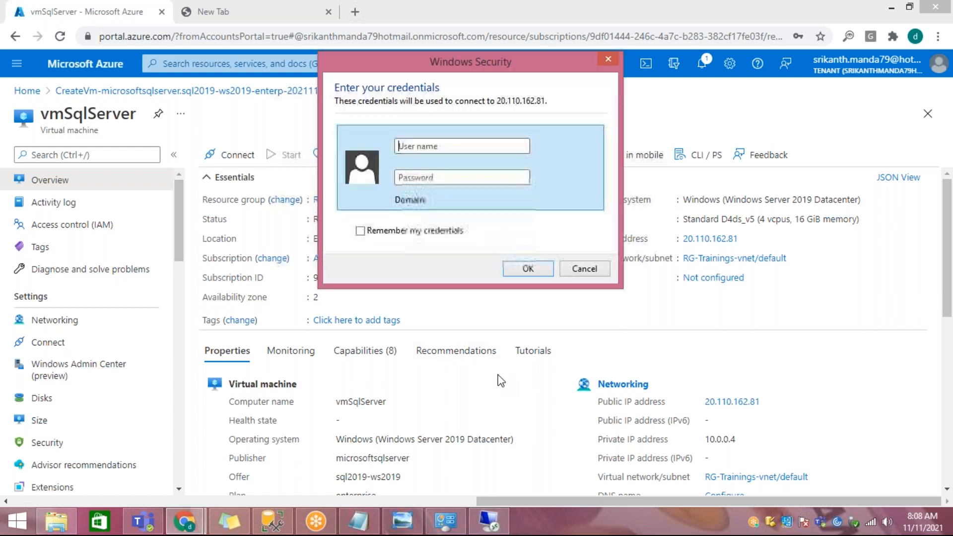
Step: Sign in to the remote computer as DemoUser with the account password and accept the untrusted certificate
{"action": "left_click", "coordinate": [507, 147]}
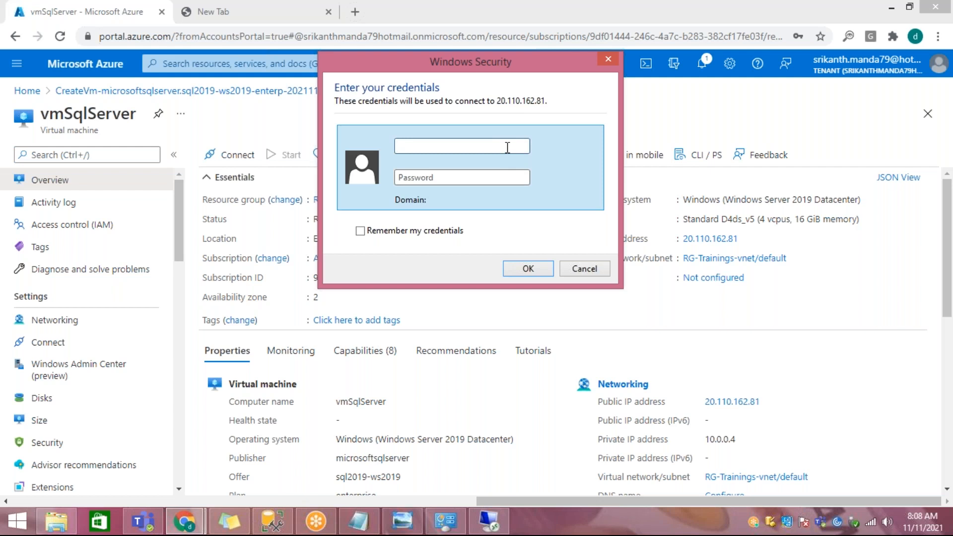
{"action": "type", "text": "DemoUser"}
{"action": "key", "text": "Tab"}
{"action": "type", "text": "****************"}
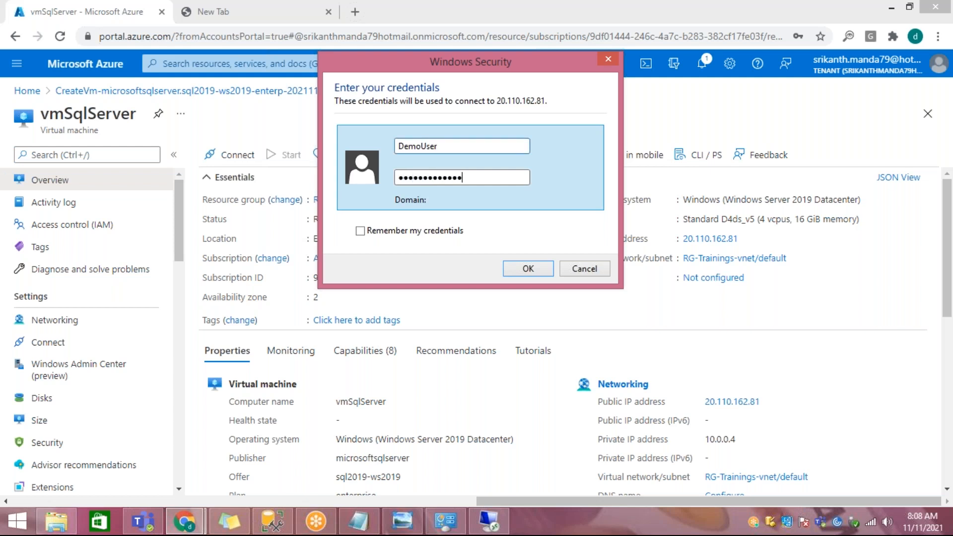
{"action": "key", "text": "Return"}
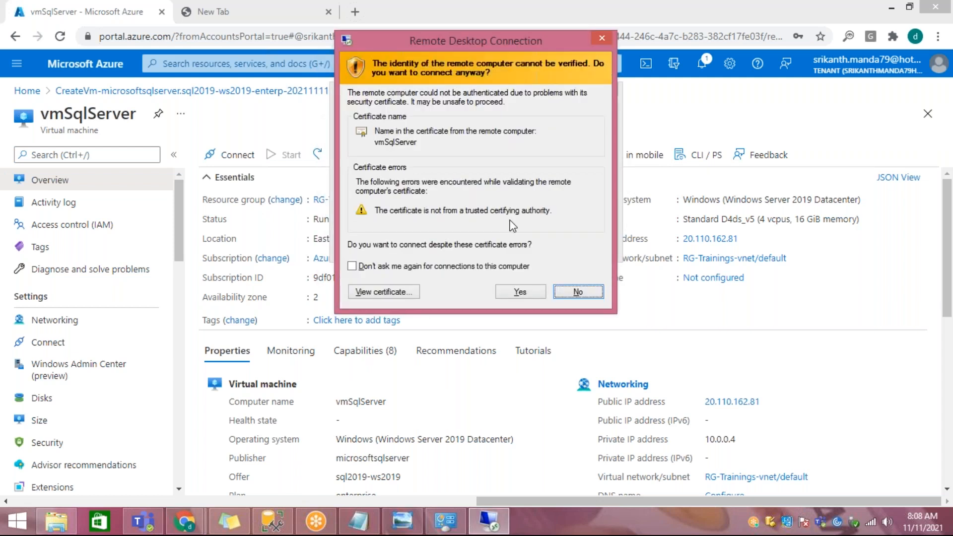
{"action": "left_click", "coordinate": [515, 295]}
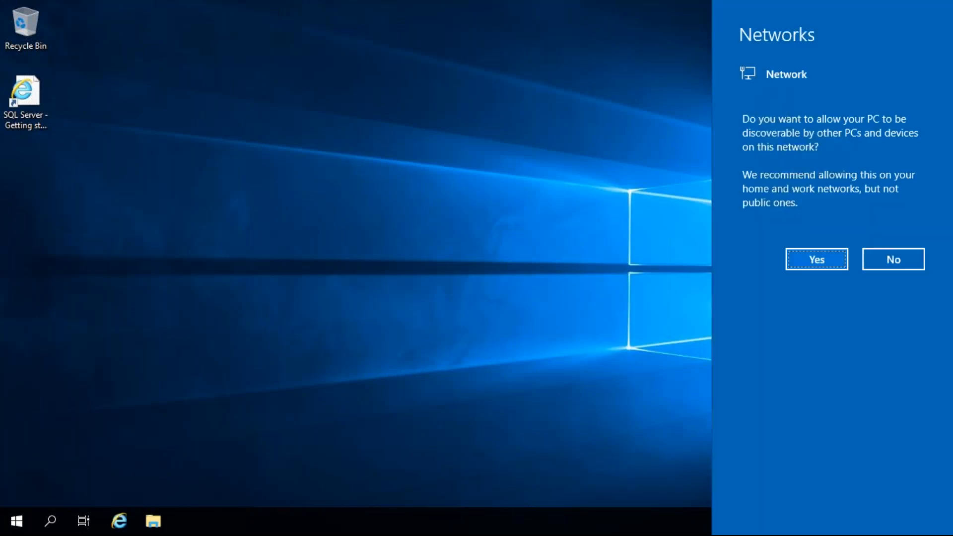
Step: Decline network discovery on the virtual machine and launch SQL Server Management Studio from Microsoft SQL Server Tools 18
{"action": "left_click", "coordinate": [893, 259]}
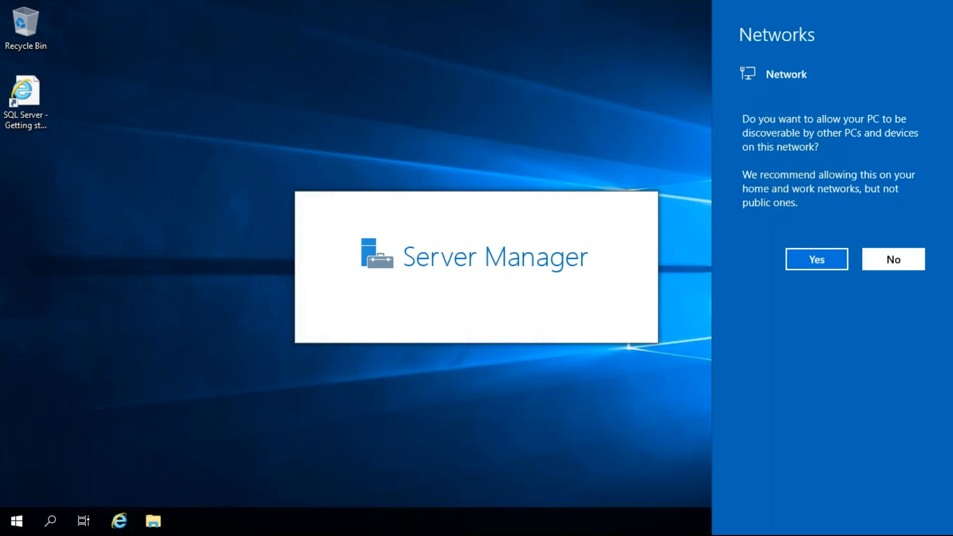
{"action": "left_click", "coordinate": [16, 521]}
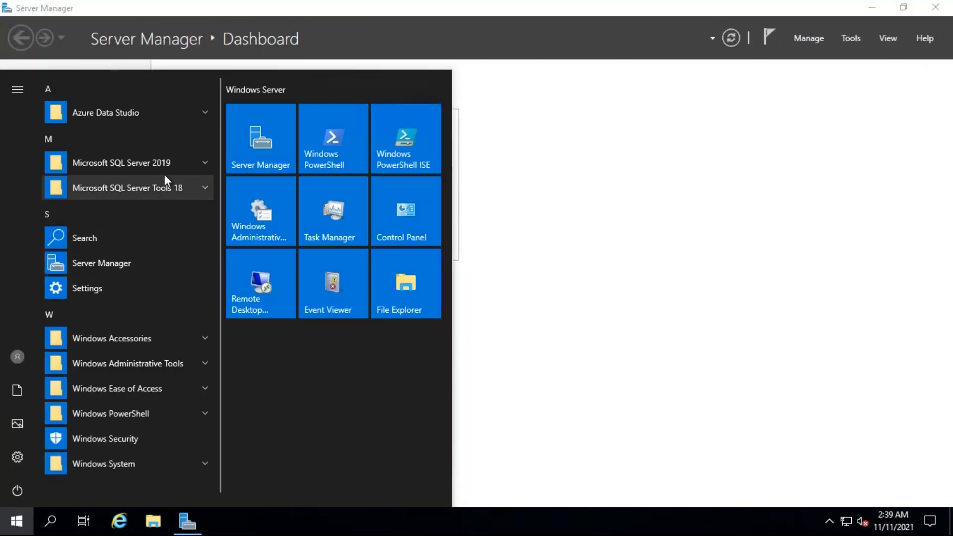
{"action": "left_click", "coordinate": [164, 186]}
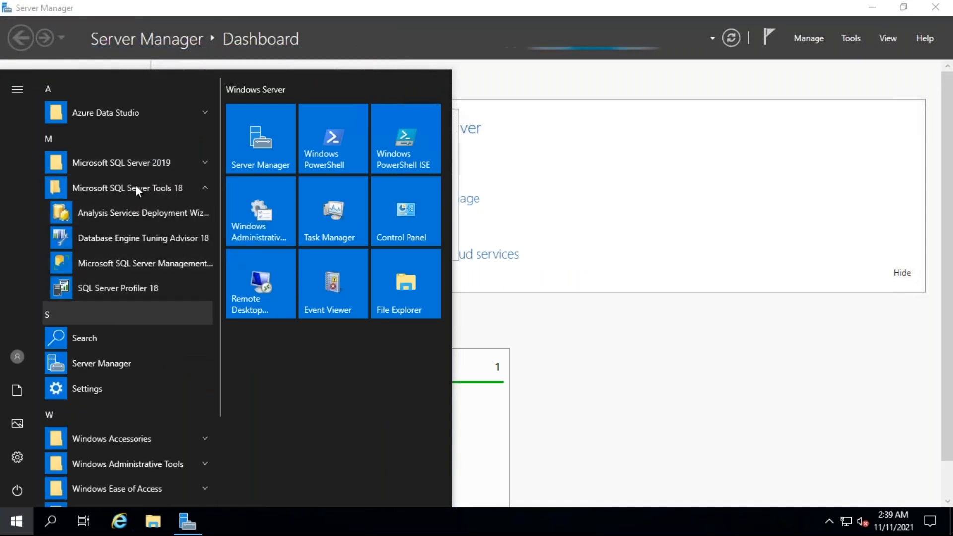
{"action": "left_click", "coordinate": [141, 165]}
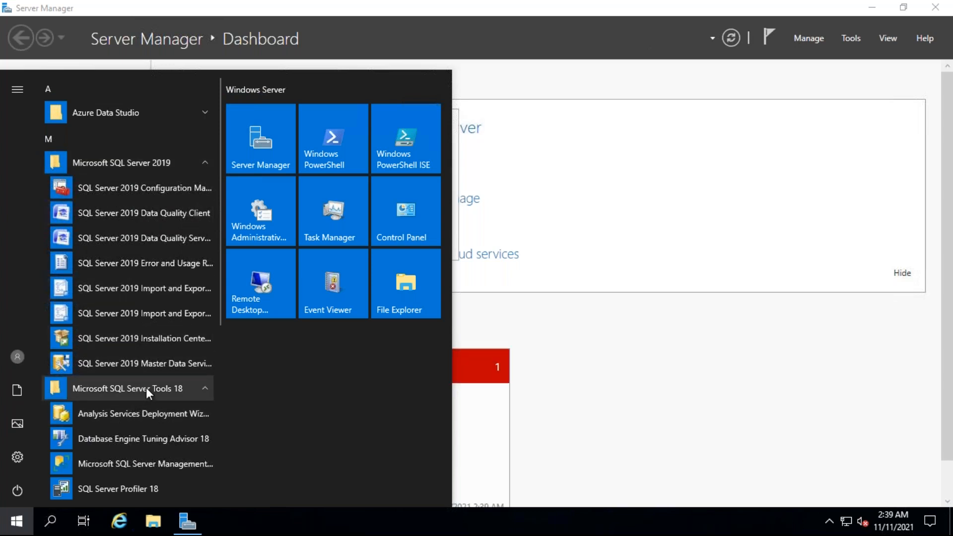
{"action": "scroll", "coordinate": [145, 387], "scroll_direction": "down", "scroll_amount": 2}
{"action": "scroll", "coordinate": [167, 445], "scroll_direction": "down", "scroll_amount": 1}
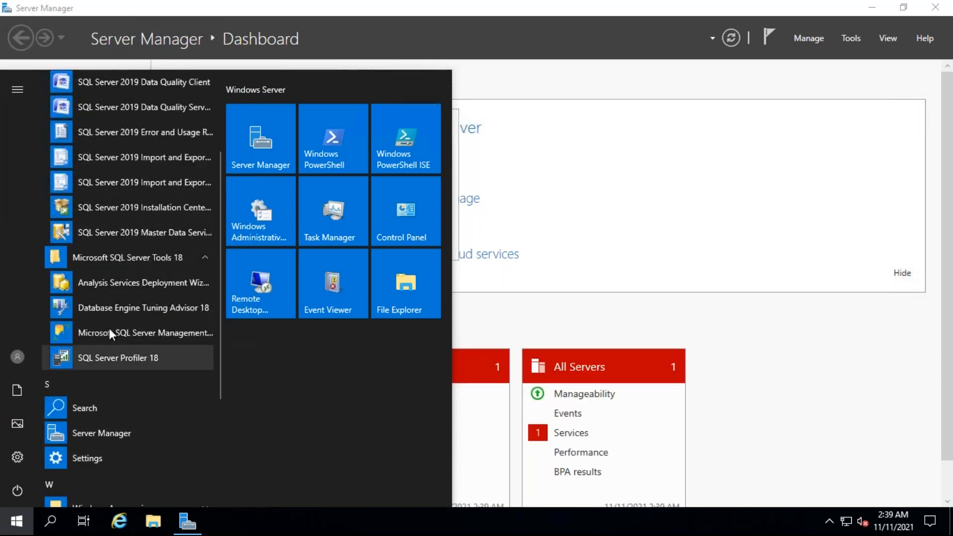
{"action": "left_click", "coordinate": [124, 332]}
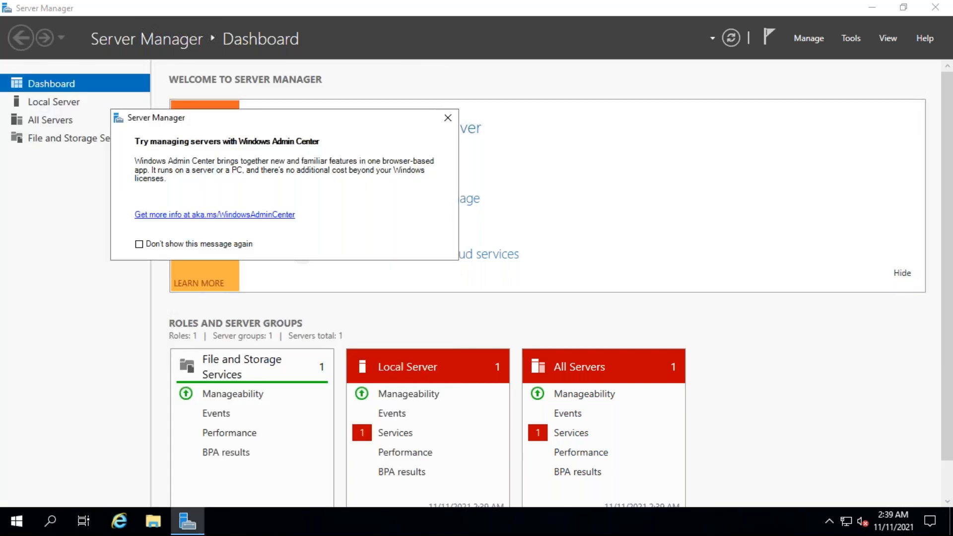
Step: Dismiss the Windows Admin Center message and close Server Manager
{"action": "left_click", "coordinate": [447, 117]}
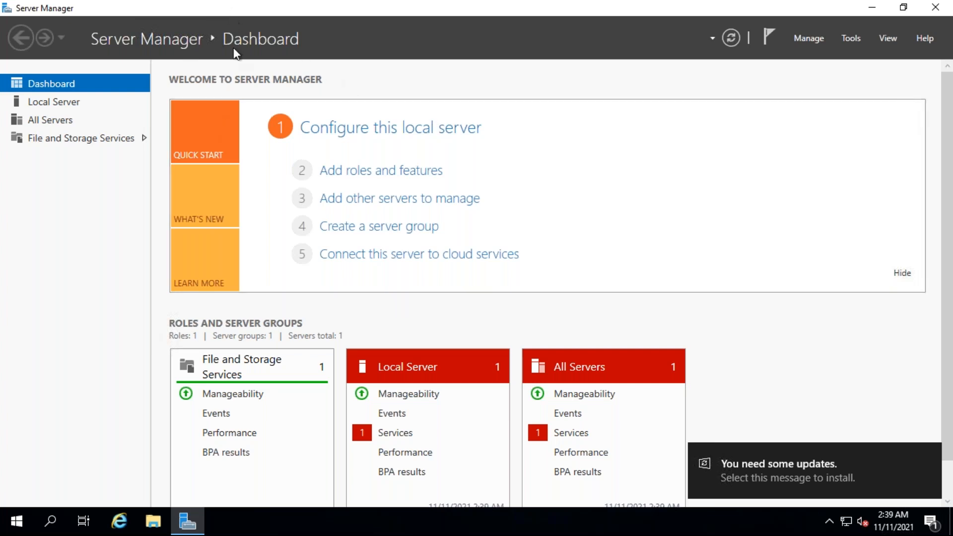
{"action": "left_click_drag", "start_coordinate": [228, 9], "coordinate": [226, 138]}
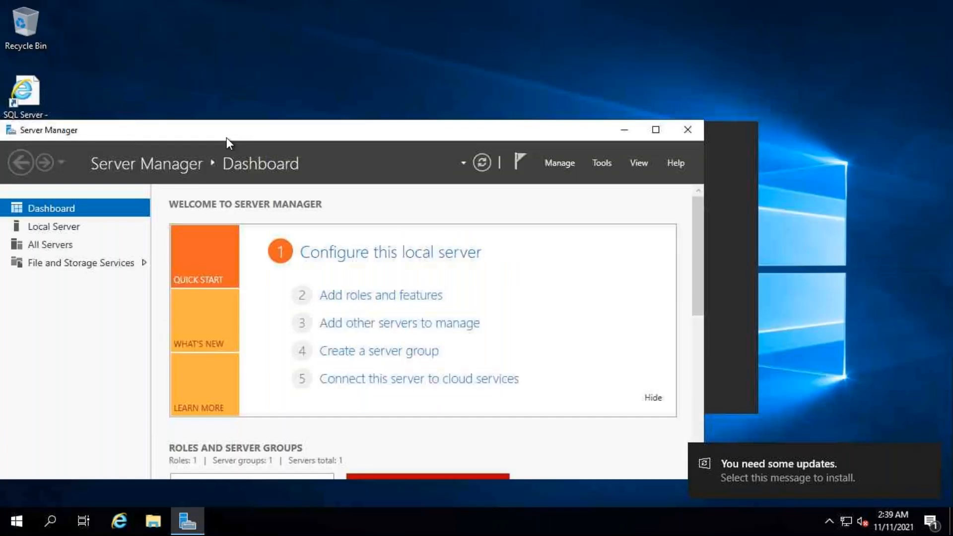
{"action": "left_click", "coordinate": [688, 131]}
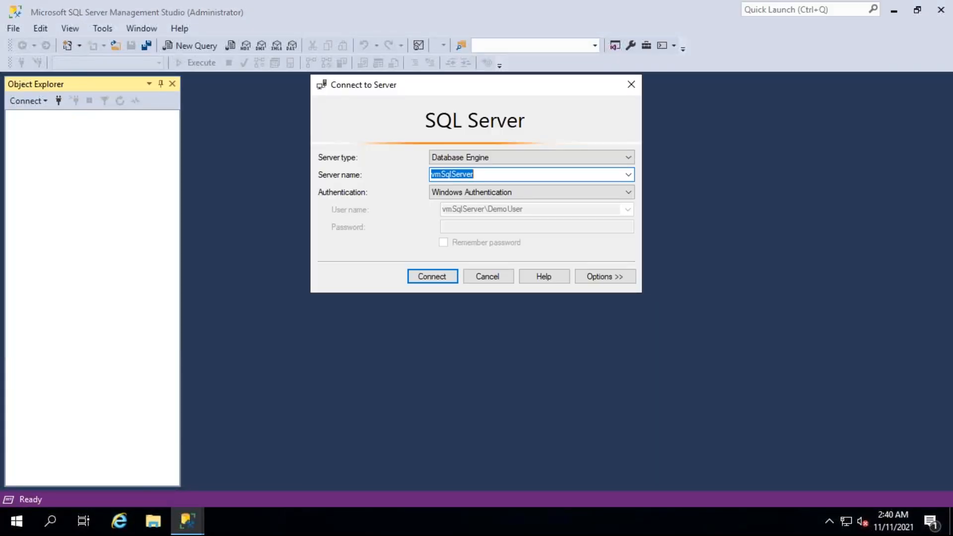
Step: Connect to the Database Engine on vmSqlServer using Windows Authentication
{"action": "left_click", "coordinate": [555, 192]}
{"action": "left_click", "coordinate": [556, 192]}
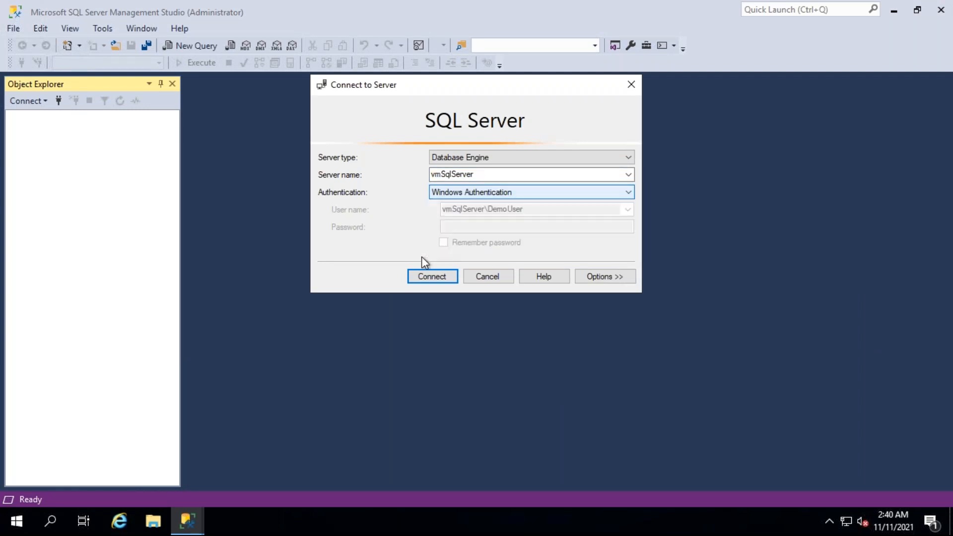
{"action": "left_click", "coordinate": [420, 273]}
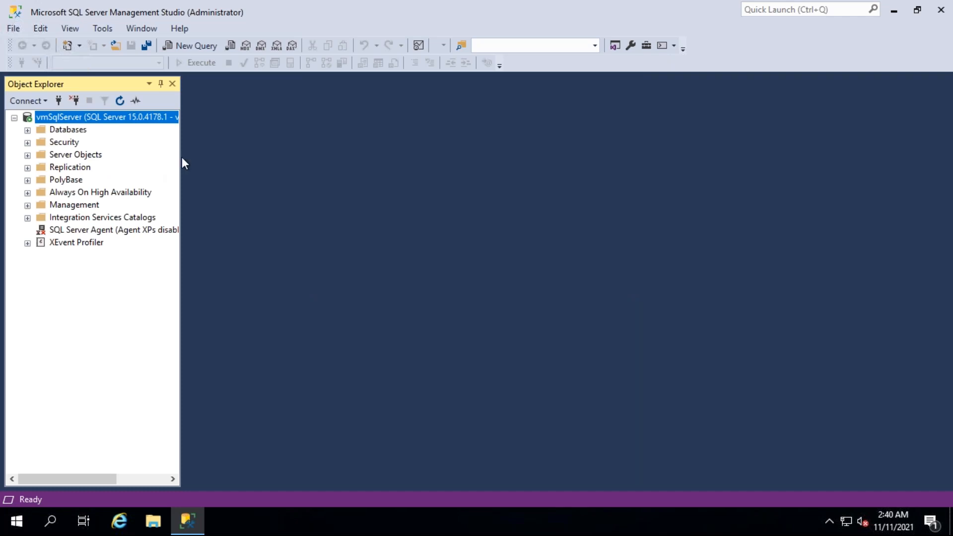
Step: Examine the server's object folders down to SQL Server Agent, expand Databases, and widen Object Explorer to show the full server name
{"action": "left_click_drag", "start_coordinate": [184, 157], "coordinate": [245, 159]}
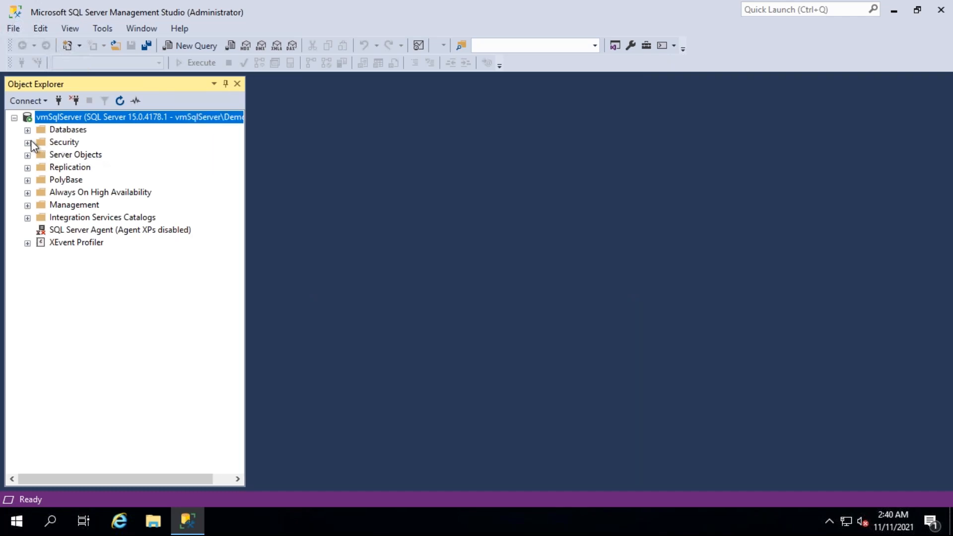
{"action": "left_click", "coordinate": [27, 129]}
{"action": "left_click", "coordinate": [28, 130]}
{"action": "left_click", "coordinate": [75, 173]}
{"action": "left_click", "coordinate": [91, 193]}
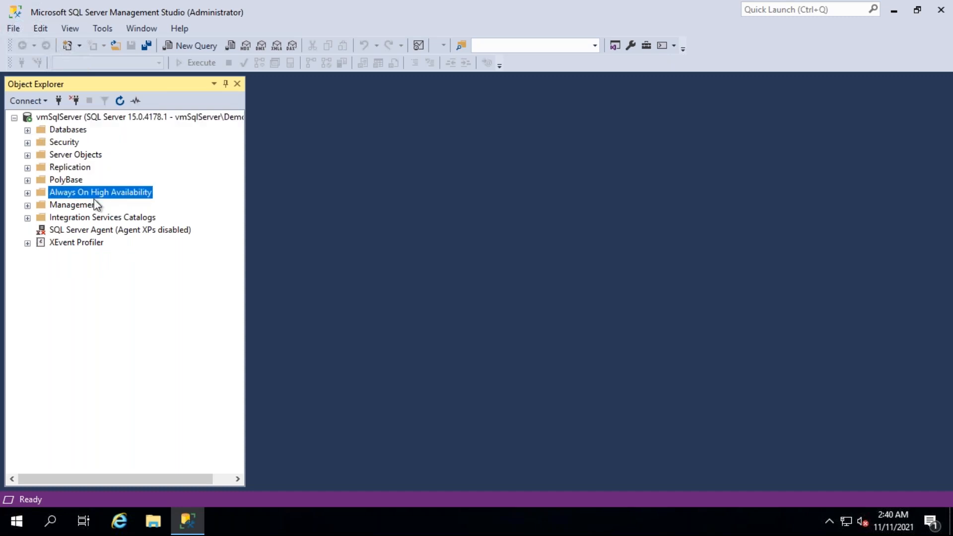
{"action": "left_click", "coordinate": [106, 218]}
{"action": "left_click", "coordinate": [27, 217]}
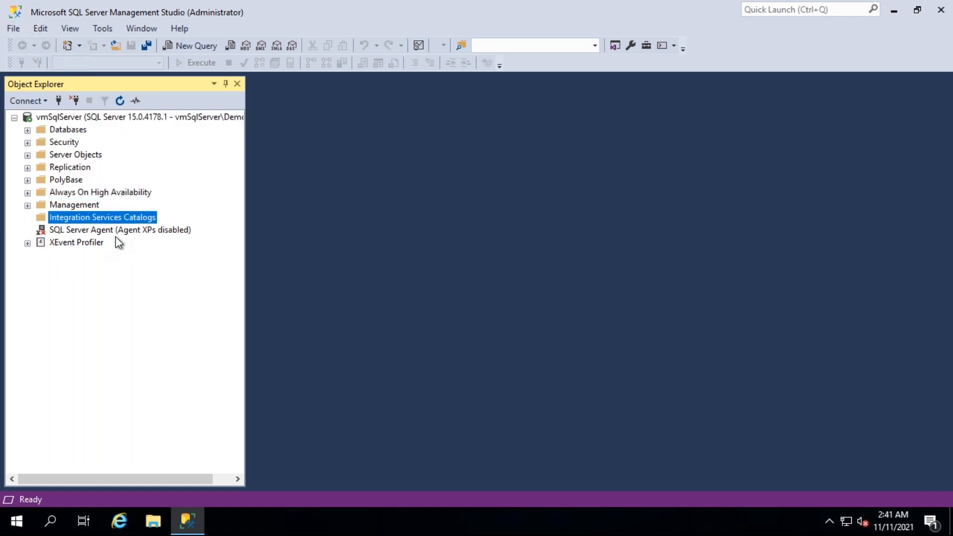
{"action": "left_click", "coordinate": [109, 233]}
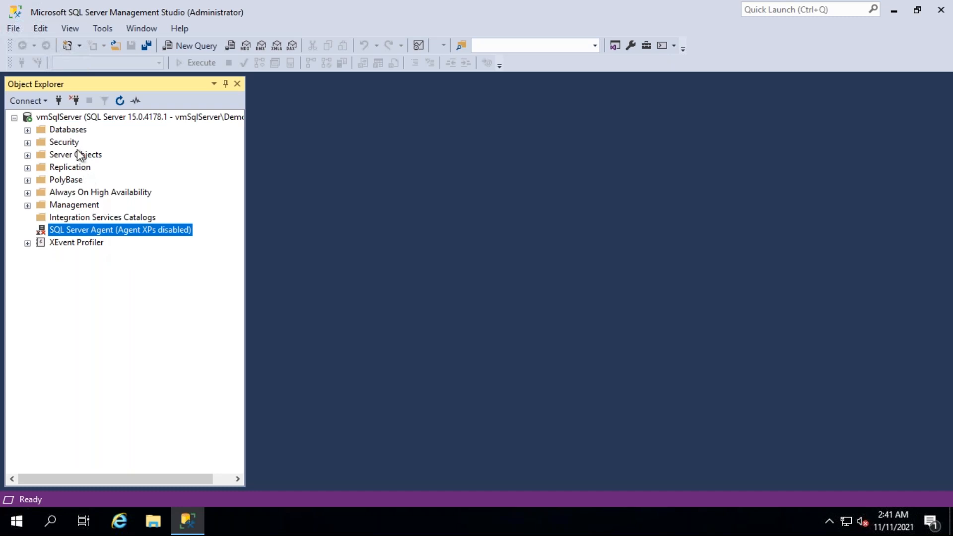
{"action": "left_click", "coordinate": [29, 130]}
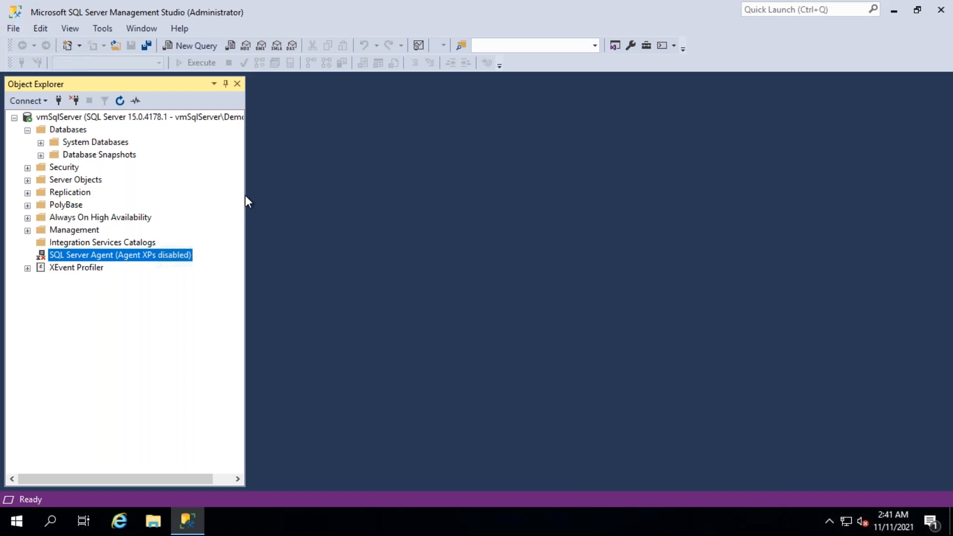
{"action": "left_click_drag", "start_coordinate": [247, 196], "coordinate": [345, 215]}
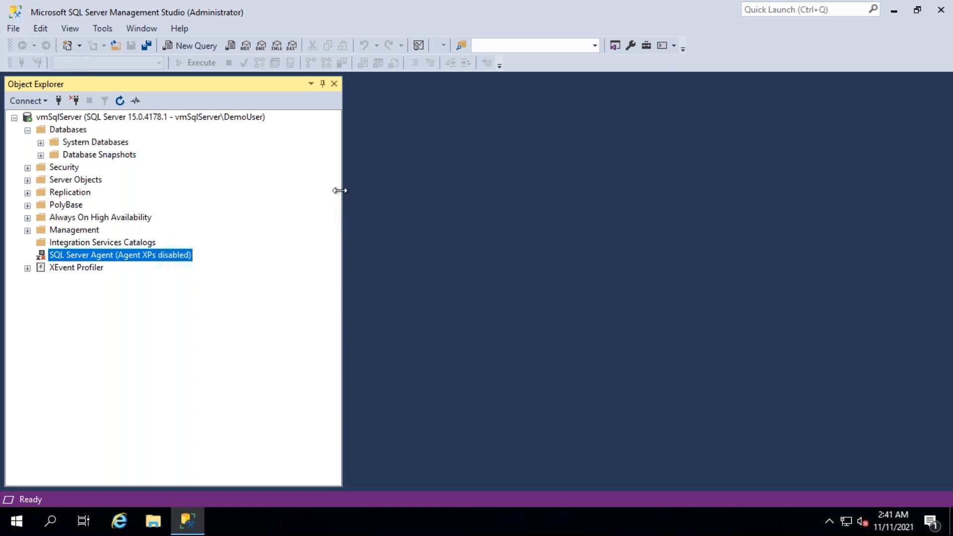
Step: Start a new database on vmSqlServer and bring up the default file paths for its data and log files
{"action": "left_click", "coordinate": [78, 132]}
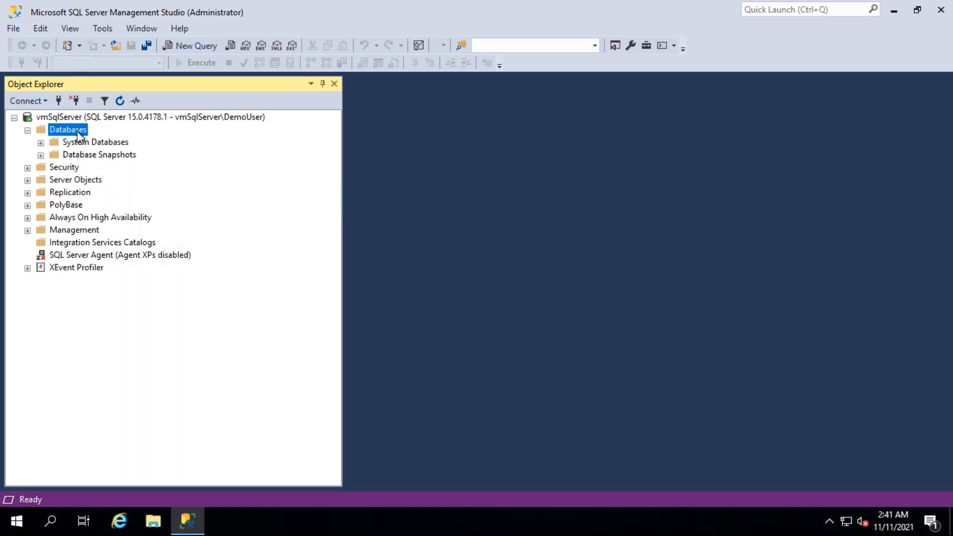
{"action": "right_click", "coordinate": [77, 131]}
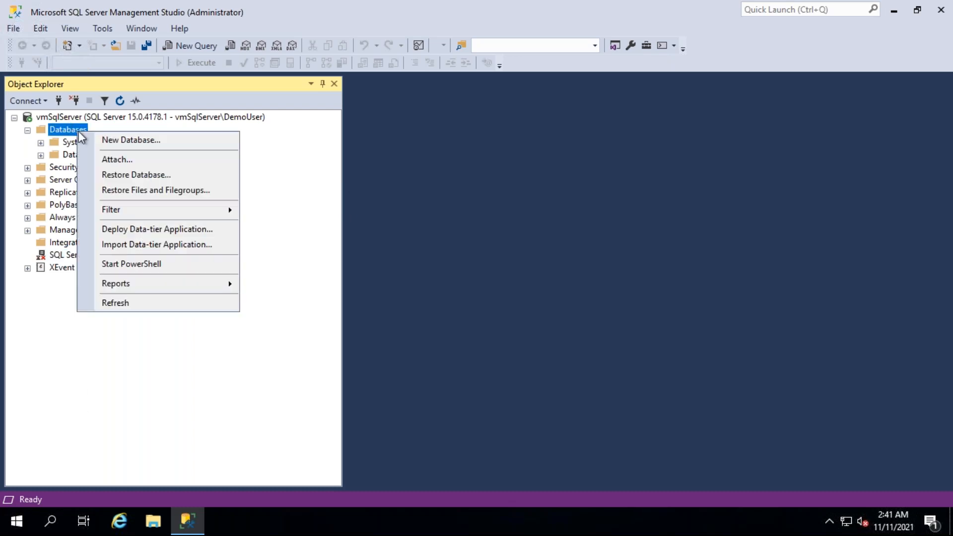
{"action": "left_click", "coordinate": [135, 140]}
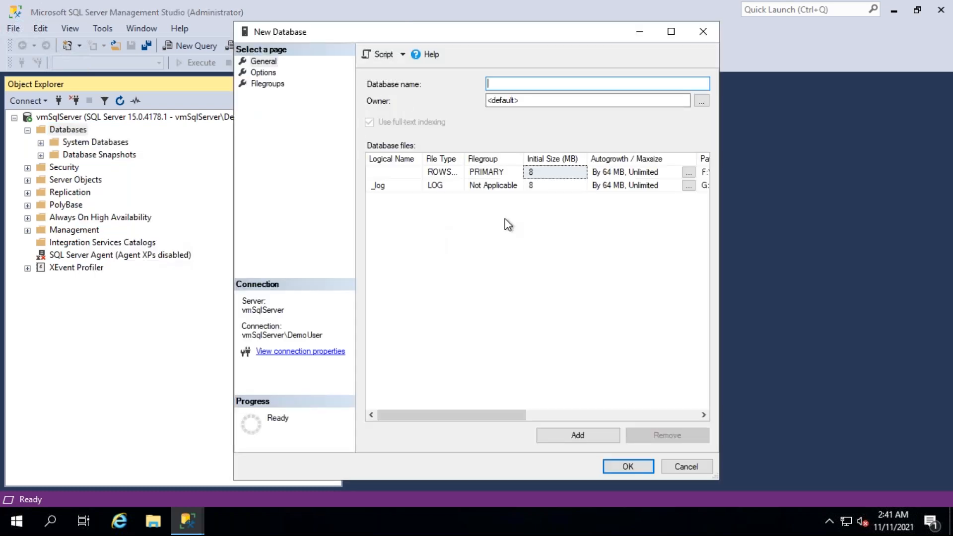
{"action": "left_click_drag", "start_coordinate": [589, 416], "coordinate": [545, 414]}
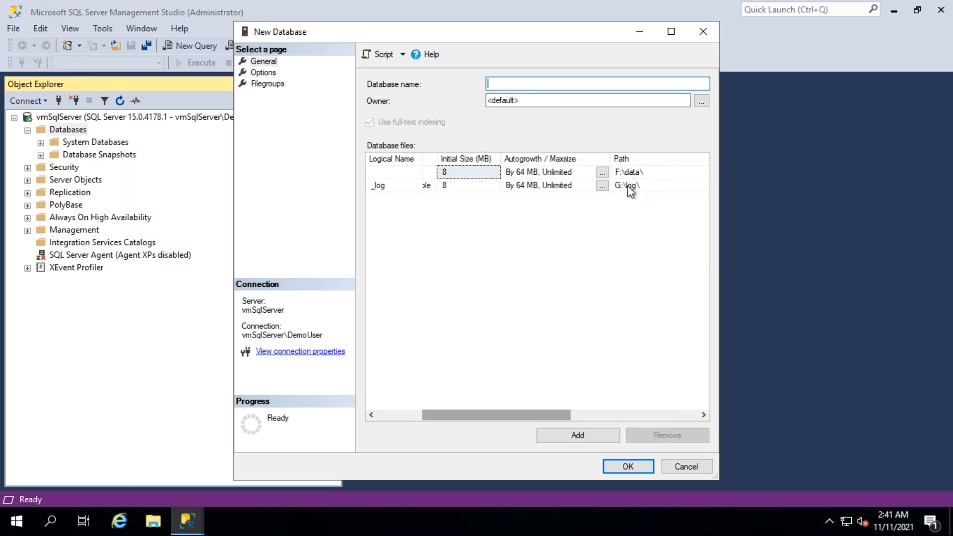
{"action": "left_click", "coordinate": [633, 172]}
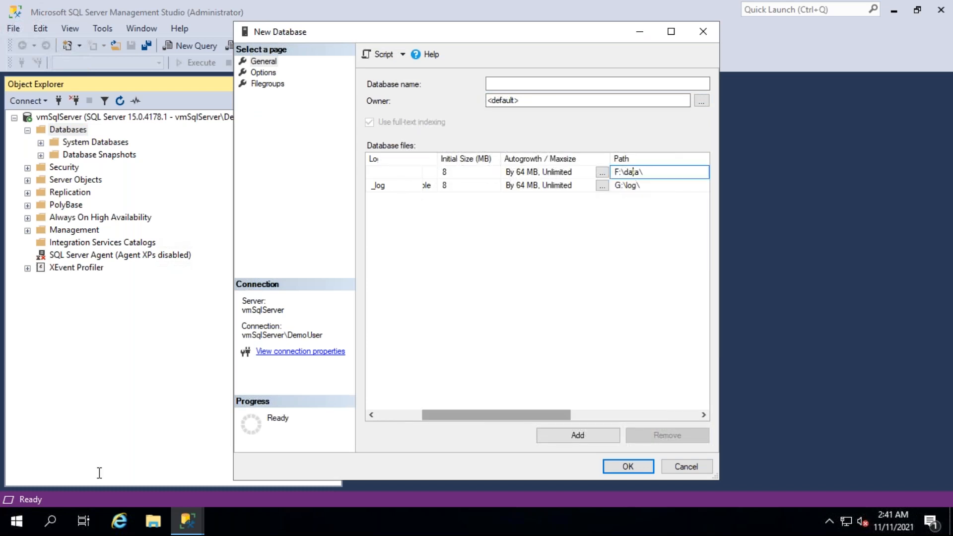
Step: Open the data folder on the SQLVMDATA1 (F:) drive in File Explorer
{"action": "left_click", "coordinate": [164, 521]}
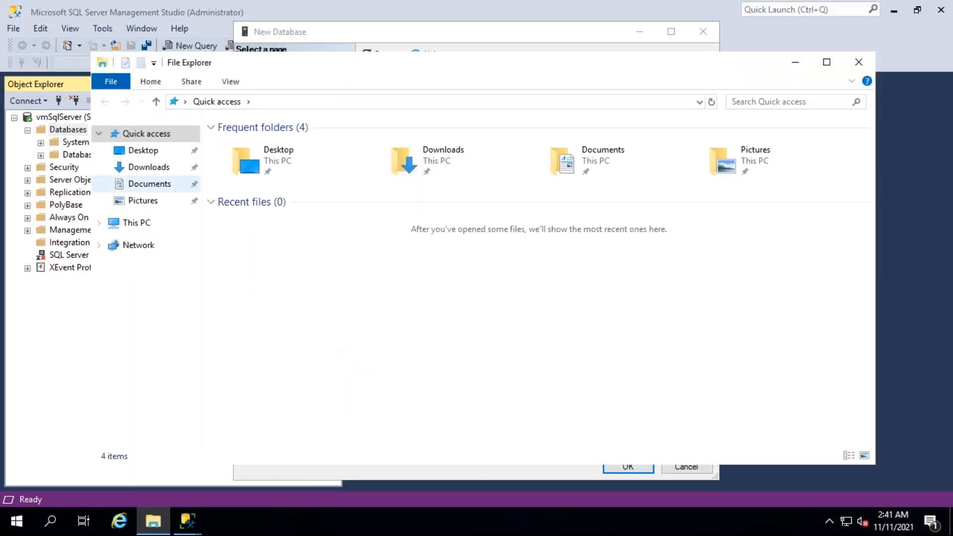
{"action": "left_click", "coordinate": [137, 222]}
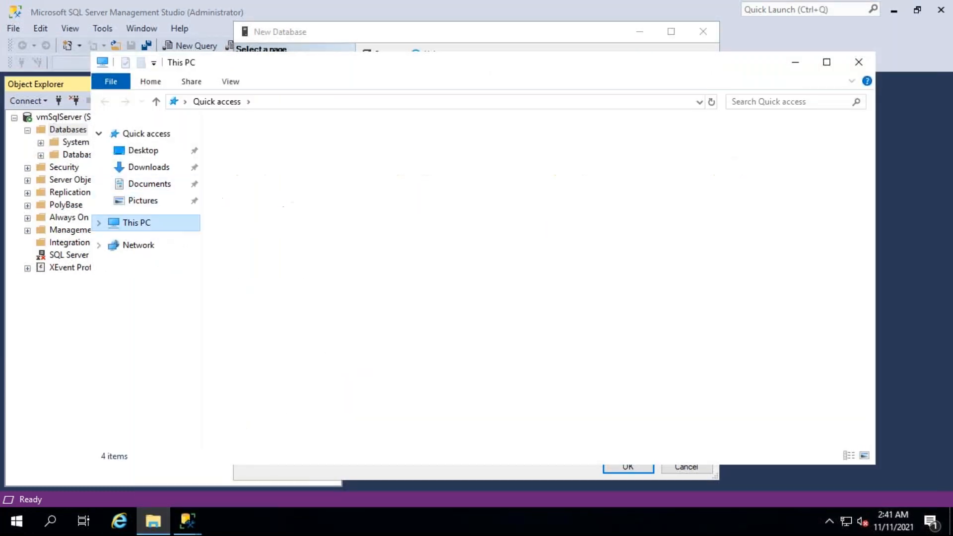
{"action": "left_click", "coordinate": [481, 323]}
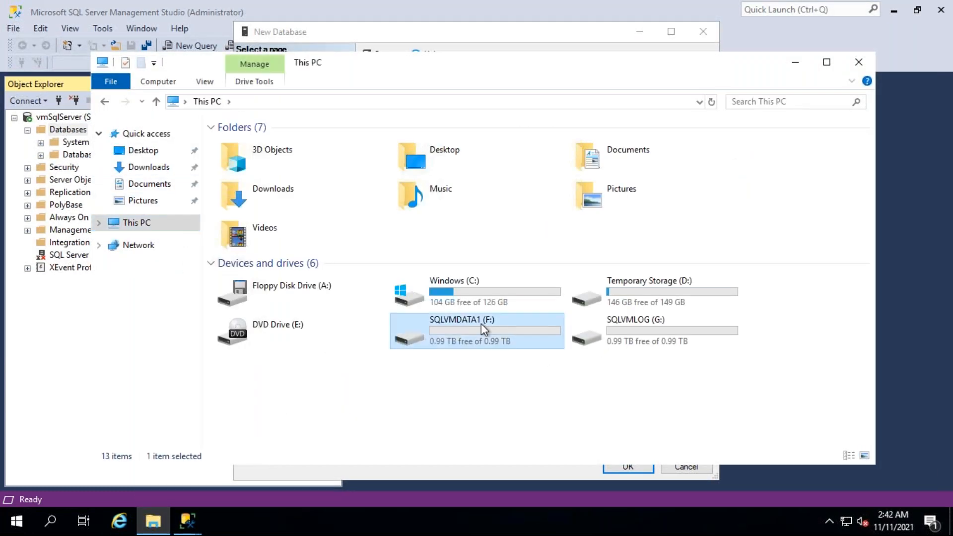
{"action": "double_click", "coordinate": [481, 323]}
{"action": "double_click", "coordinate": [255, 152]}
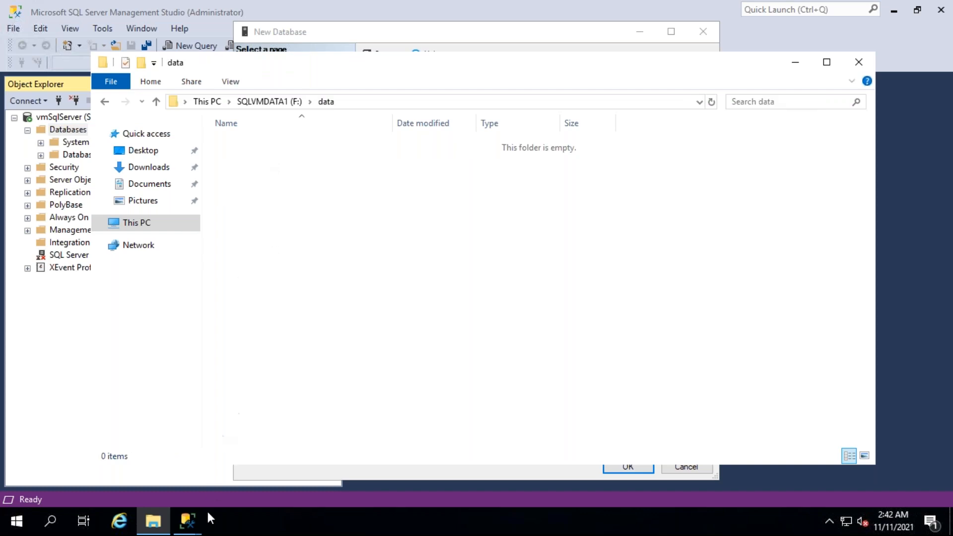
Step: Return to the New Database dialog, name the database demodb, and create it with the default file locations
{"action": "left_click", "coordinate": [190, 523]}
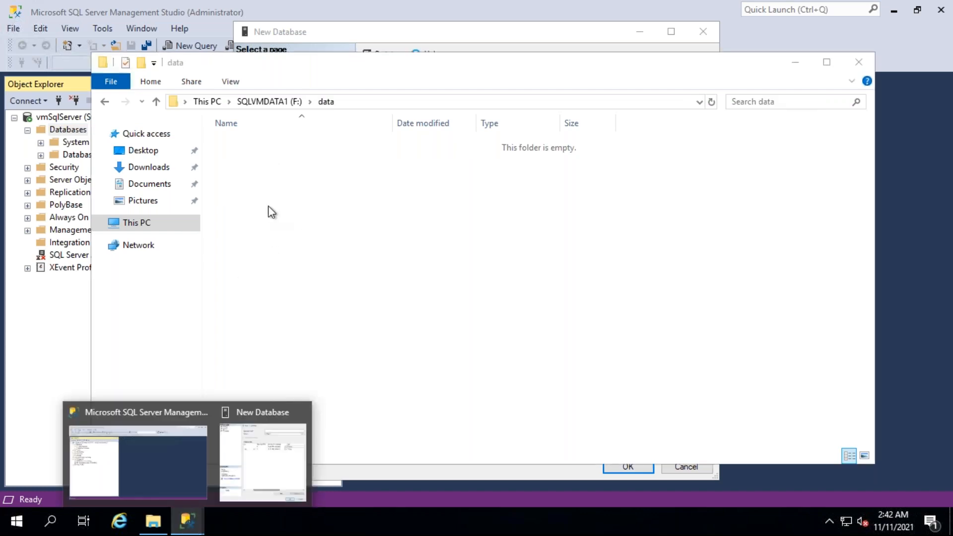
{"action": "left_click", "coordinate": [274, 436]}
{"action": "left_click", "coordinate": [529, 87]}
{"action": "type", "text": "d"}
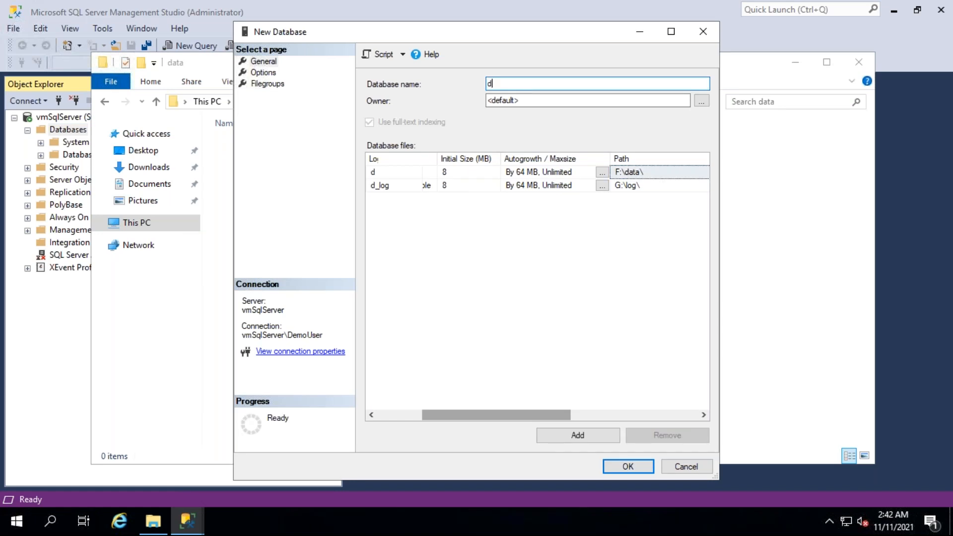
{"action": "type", "text": "emodb"}
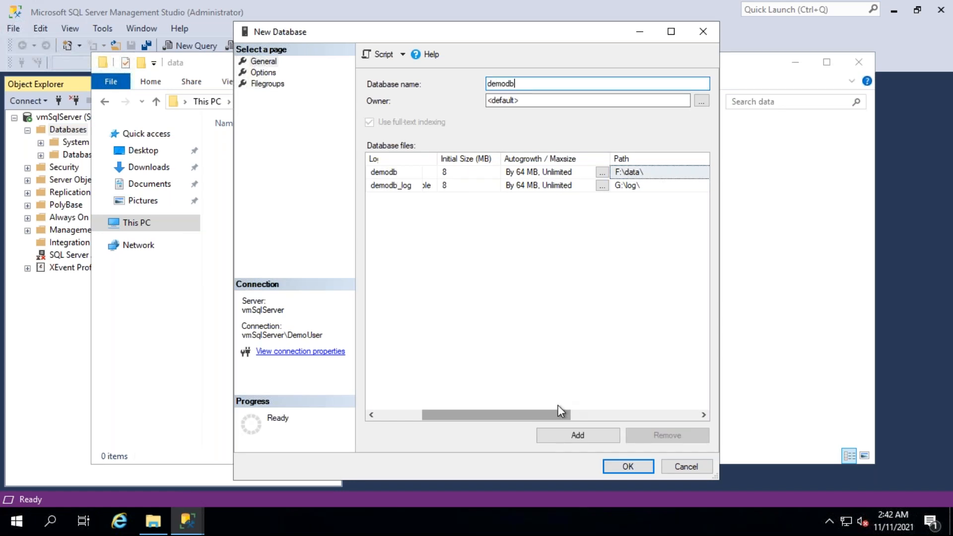
{"action": "left_click_drag", "start_coordinate": [552, 415], "coordinate": [650, 416]}
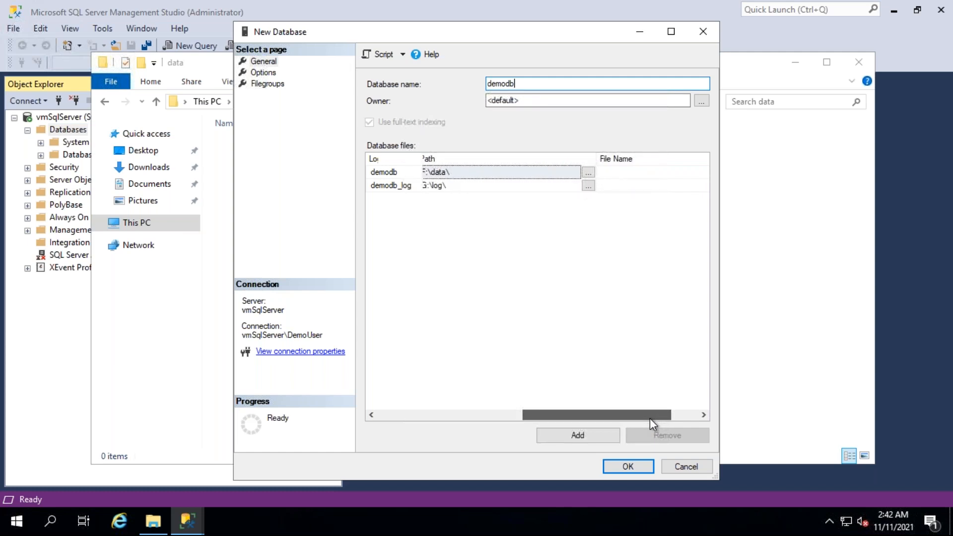
{"action": "left_click", "coordinate": [622, 468]}
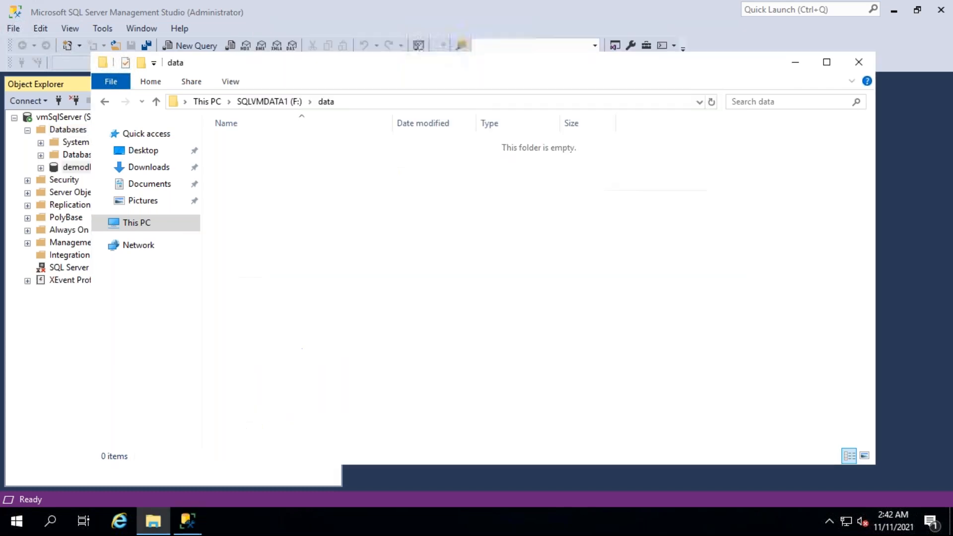
Step: Check the demodb data file in F:\data and its log file in G:\log, widening the Type column in each folder
{"action": "left_click_drag", "start_coordinate": [561, 123], "coordinate": [713, 122]}
{"action": "left_click", "coordinate": [592, 148]}
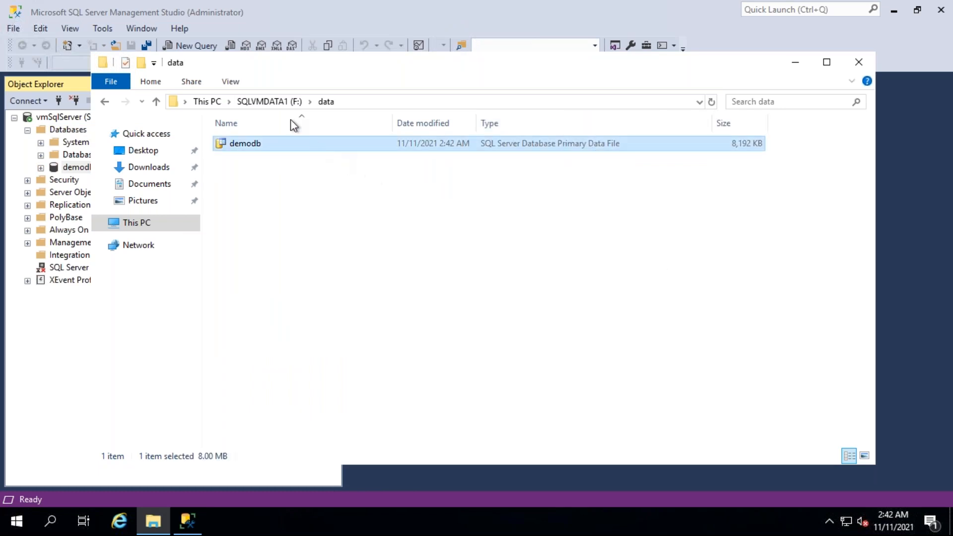
{"action": "left_click", "coordinate": [278, 105]}
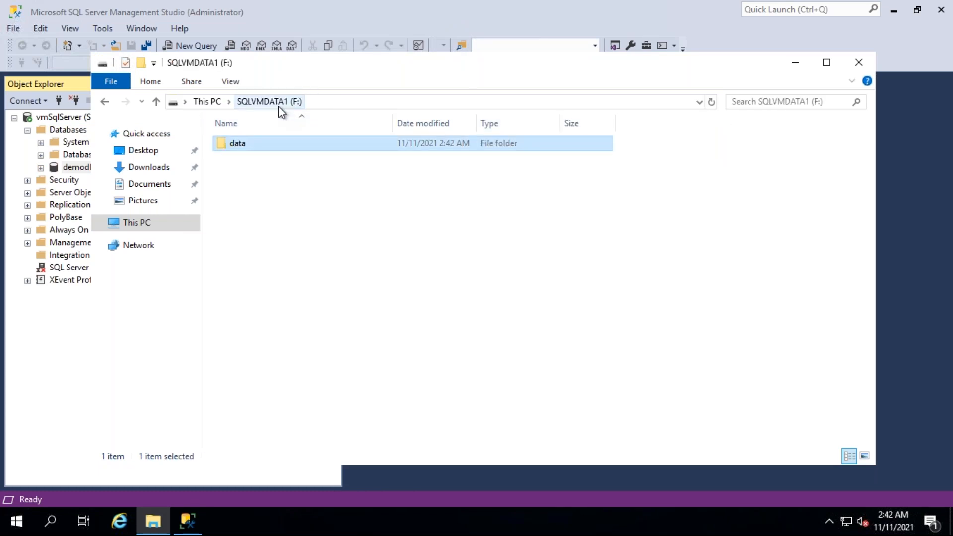
{"action": "left_click", "coordinate": [211, 104]}
{"action": "left_click", "coordinate": [664, 333]}
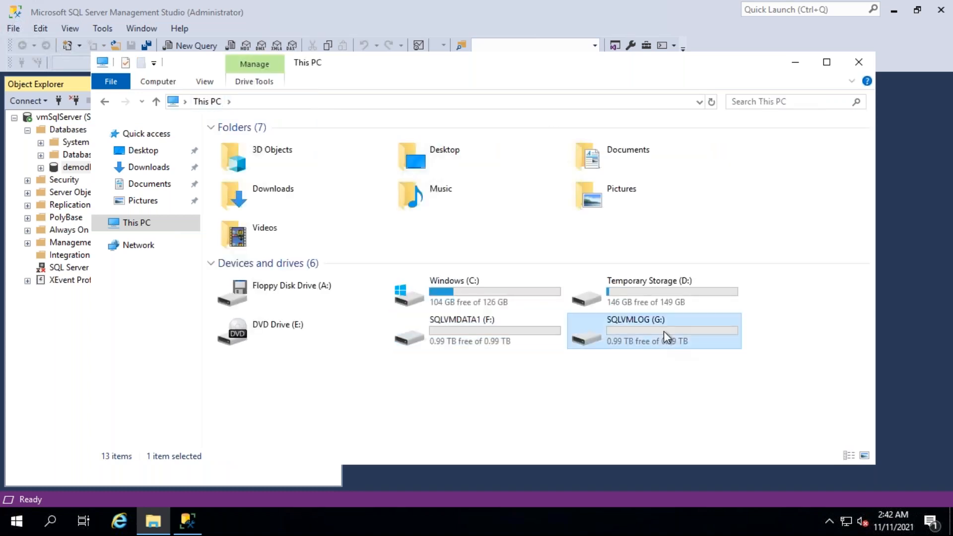
{"action": "double_click", "coordinate": [663, 332]}
{"action": "double_click", "coordinate": [251, 152]}
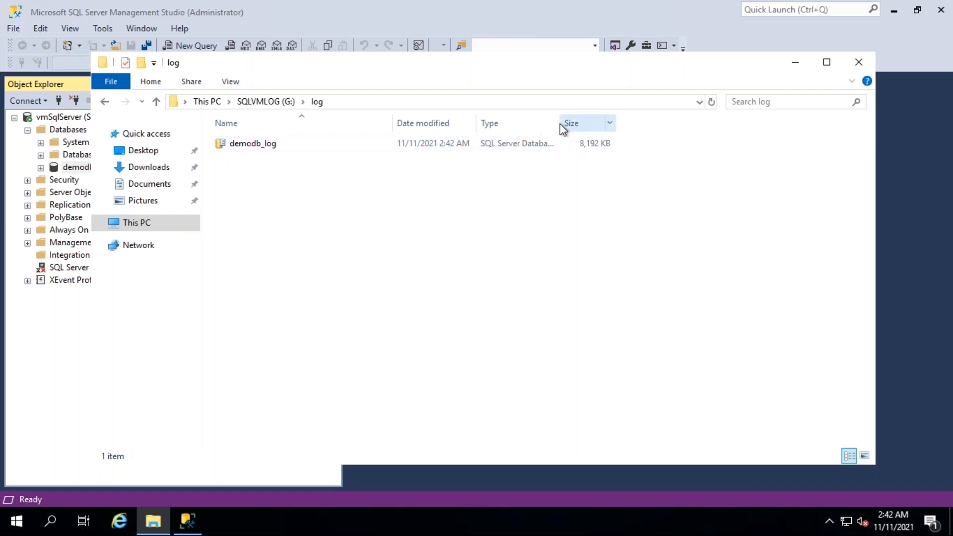
{"action": "left_click_drag", "start_coordinate": [559, 123], "coordinate": [667, 267]}
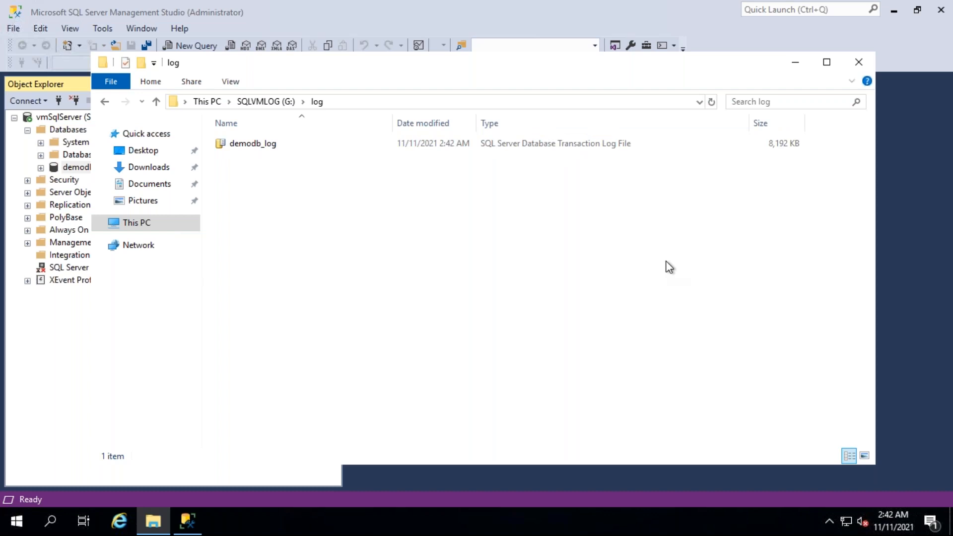
Step: Minimize the remote desktop session and switch to SQL Server Management Studio on the local computer
{"action": "mouse_move", "coordinate": [233, 2]}
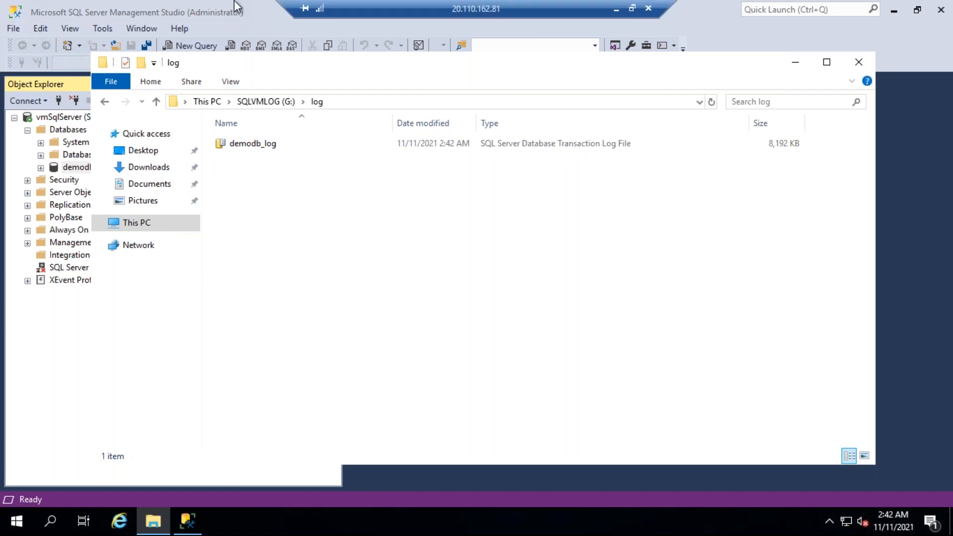
{"action": "left_click", "coordinate": [615, 10]}
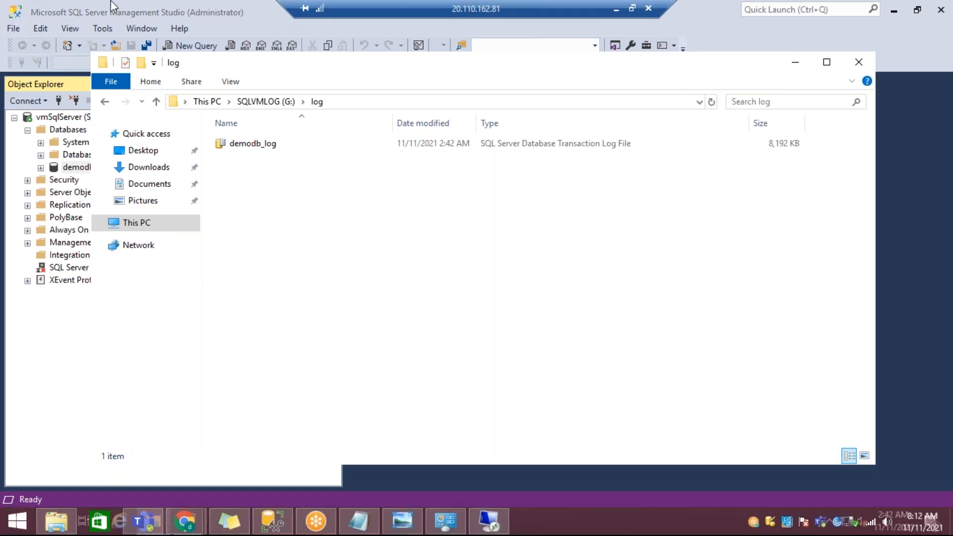
{"action": "left_click", "coordinate": [615, 8]}
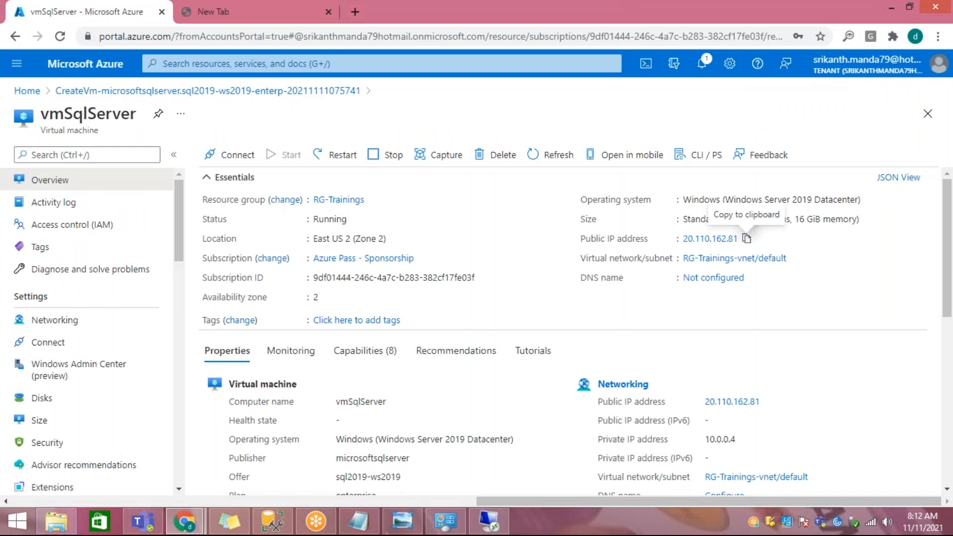
{"action": "left_click", "coordinate": [272, 521]}
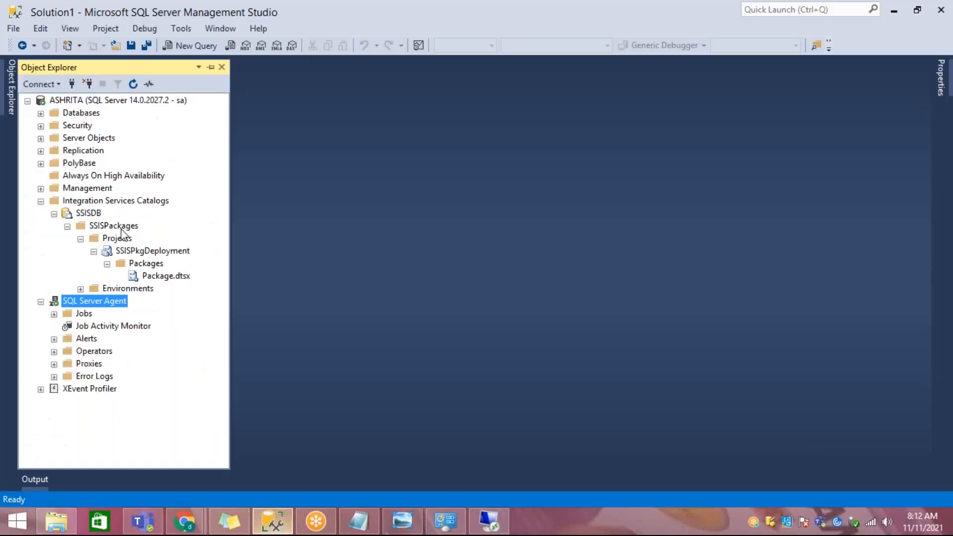
Step: Open a new database form on the local server and select the full default path of the data file
{"action": "left_click", "coordinate": [106, 101]}
{"action": "right_click", "coordinate": [76, 116]}
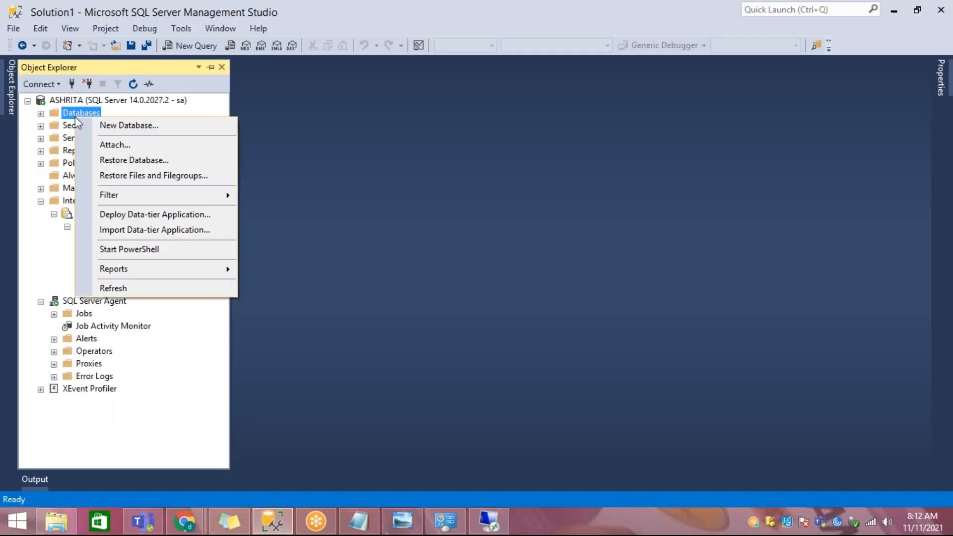
{"action": "left_click", "coordinate": [135, 124]}
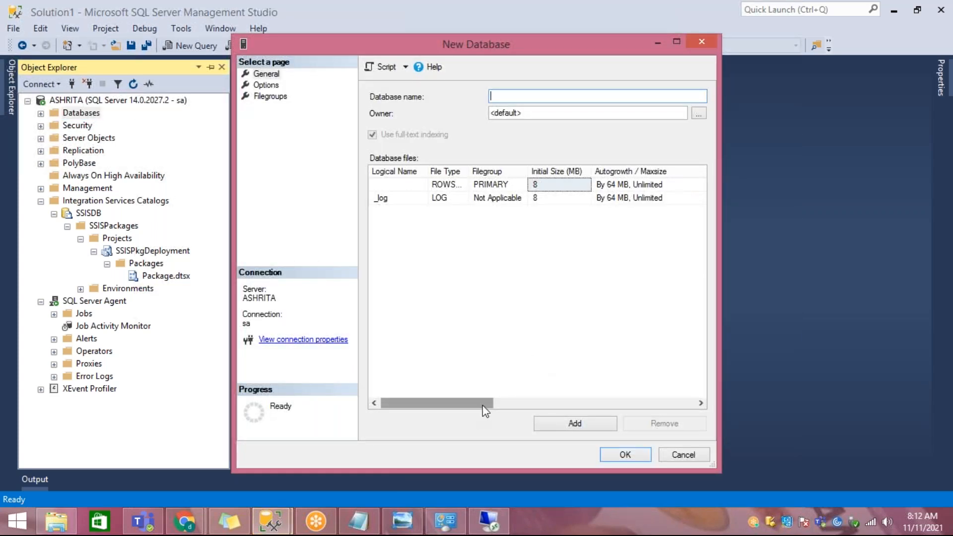
{"action": "left_click_drag", "start_coordinate": [486, 411], "coordinate": [640, 411]}
{"action": "left_click", "coordinate": [638, 184]}
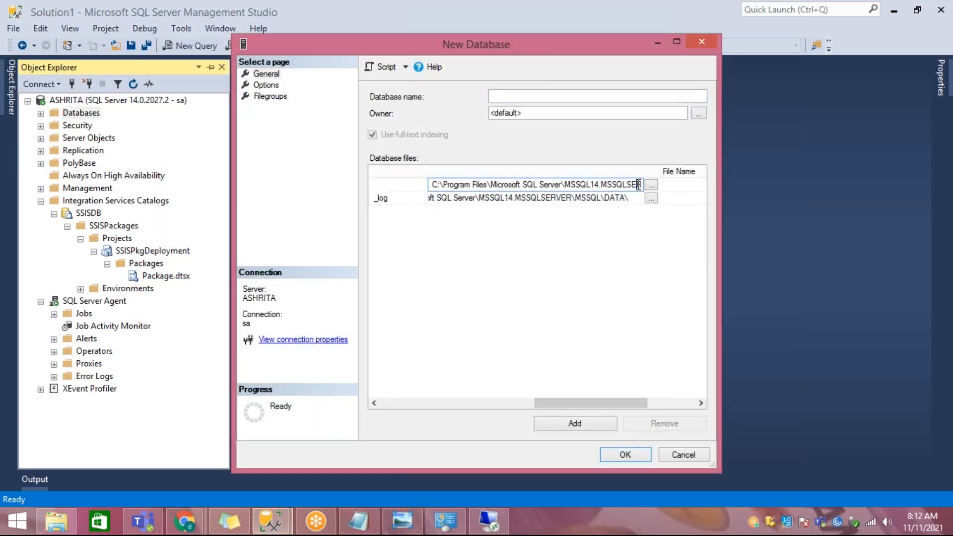
{"action": "key", "text": "End"}
{"action": "key", "text": "shift+Home"}
{"action": "key", "text": "ctrl+c"}
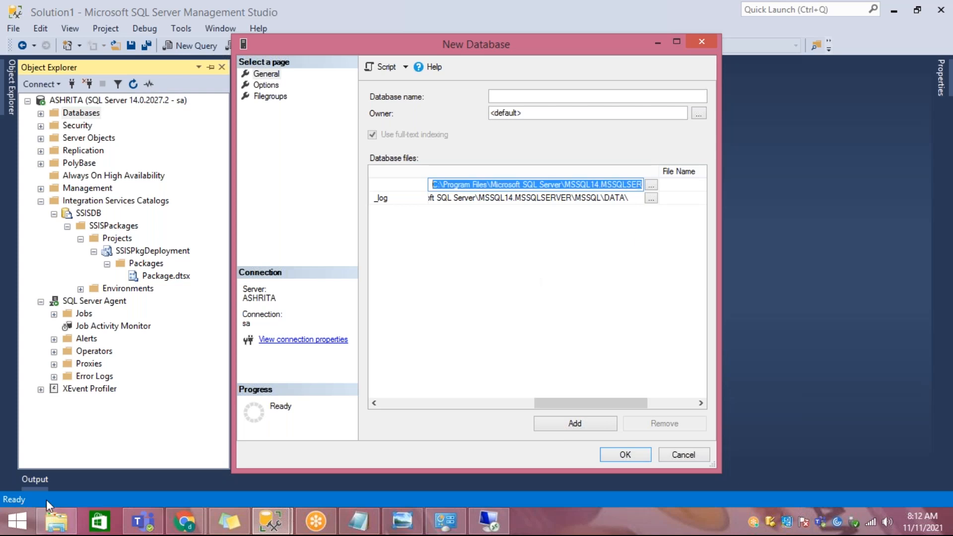
Step: Open the local server's default DATA folder in File Explorer using the copied path, and select the AdventureWorks2017 primary data file
{"action": "left_click", "coordinate": [56, 521]}
{"action": "left_click", "coordinate": [279, 108]}
{"action": "key", "text": "ctrl+v"}
{"action": "key", "text": "Return"}
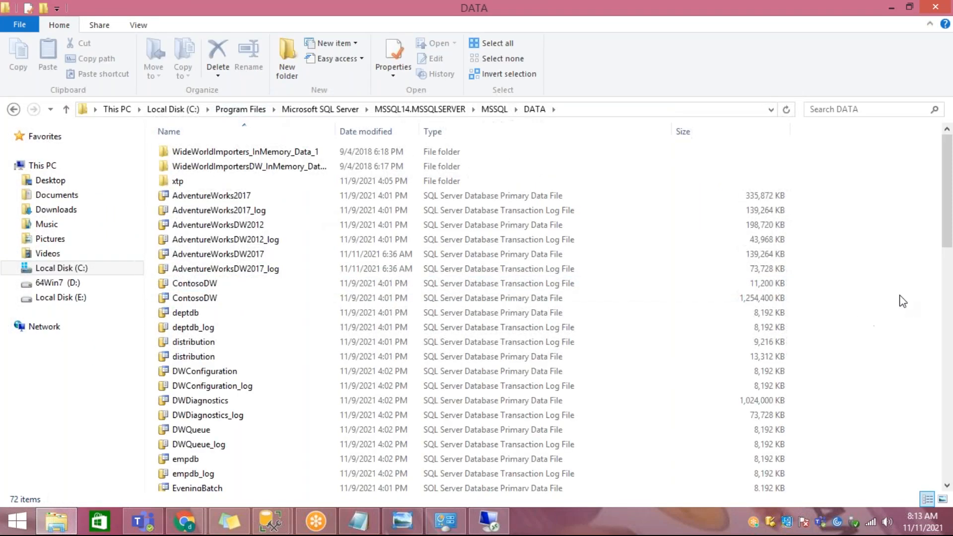
{"action": "left_click", "coordinate": [532, 197]}
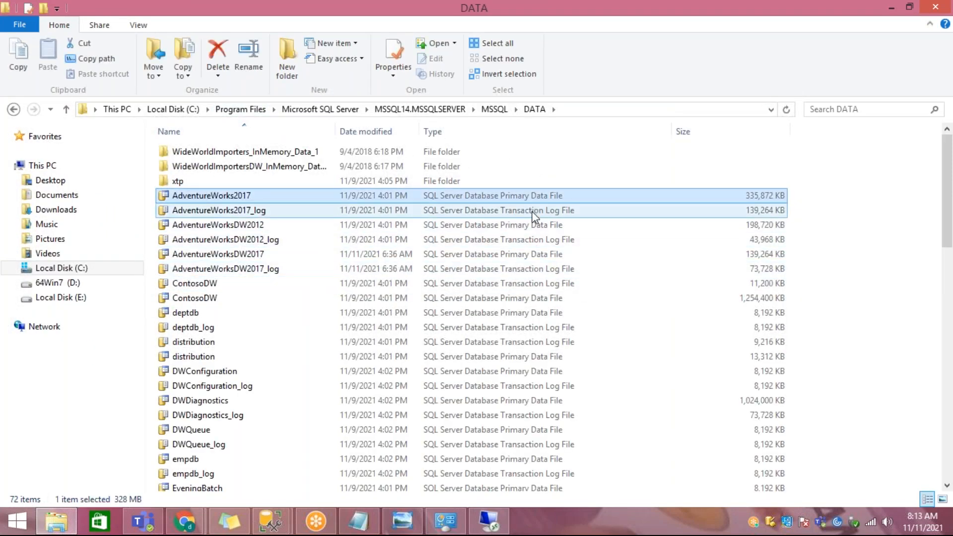
Step: Select the AdventureWorks2017_log transaction log file and look through the data and log files in the local DATA folder
{"action": "left_click", "coordinate": [532, 210]}
{"action": "scroll", "coordinate": [533, 215], "scroll_direction": "down", "scroll_amount": 16}
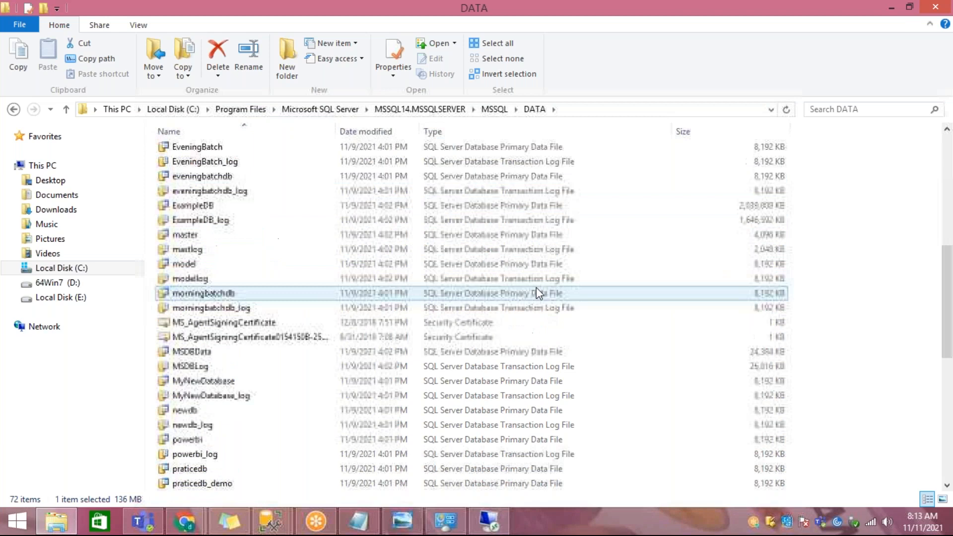
{"action": "scroll", "coordinate": [542, 306], "scroll_direction": "up", "scroll_amount": 15}
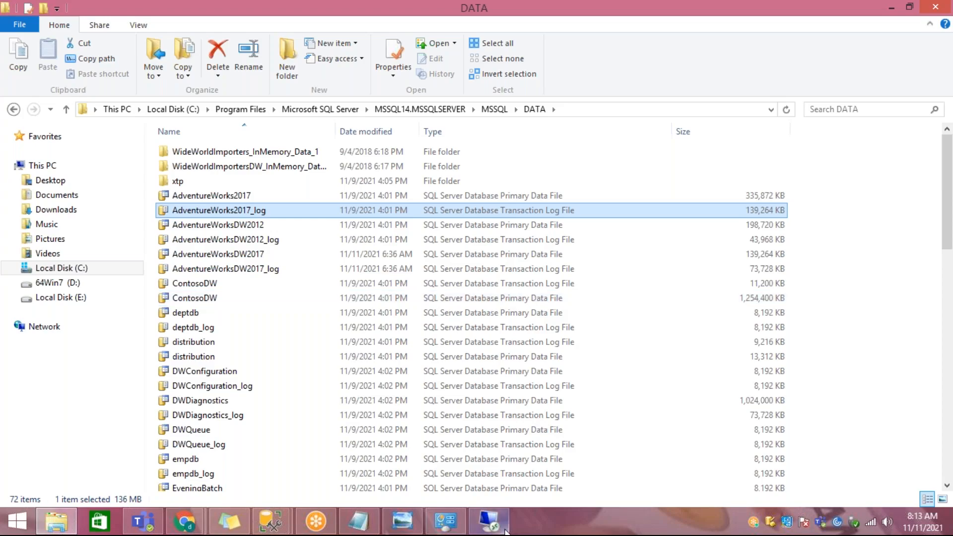
Step: Return to the remote desktop session, close its log folder window, and minimize the session
{"action": "left_click", "coordinate": [489, 521]}
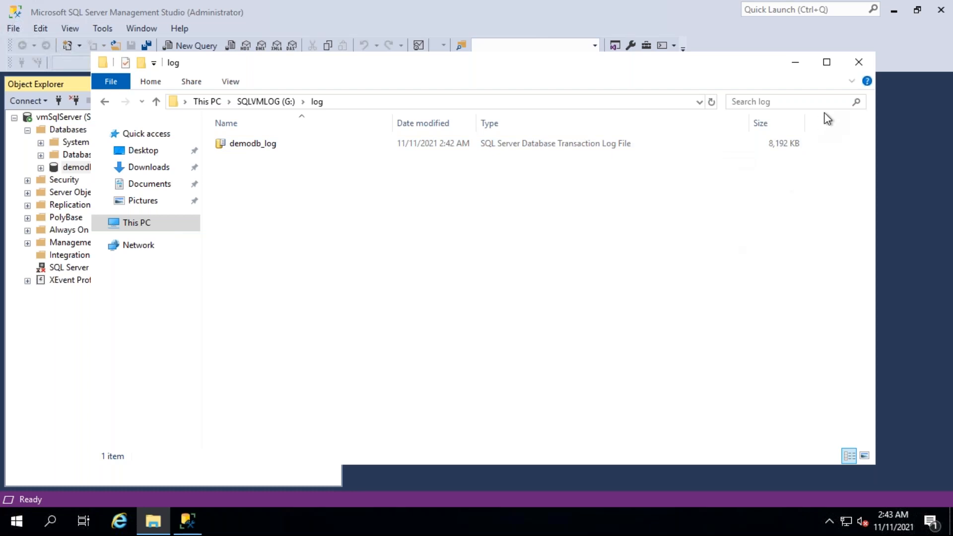
{"action": "left_click", "coordinate": [857, 67]}
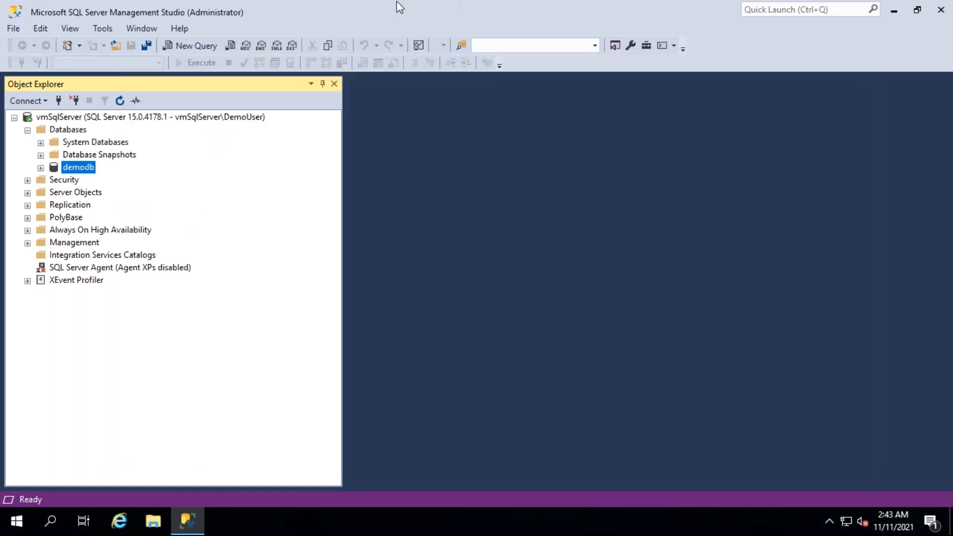
{"action": "left_click", "coordinate": [616, 10]}
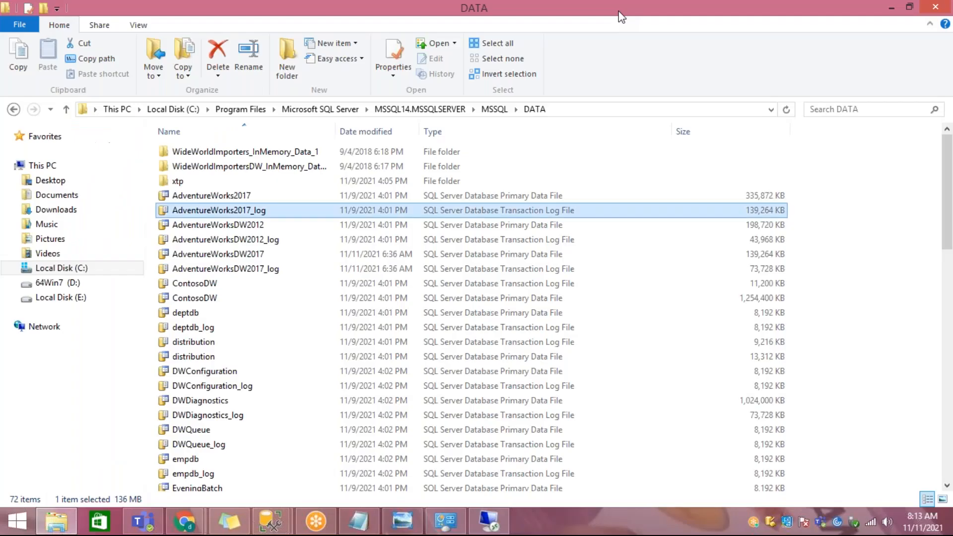
Step: Switch to the Azure portal in Chrome and review the RG-Trainings resource group's resources, including the vmSqlServer disks
{"action": "mouse_move", "coordinate": [184, 521]}
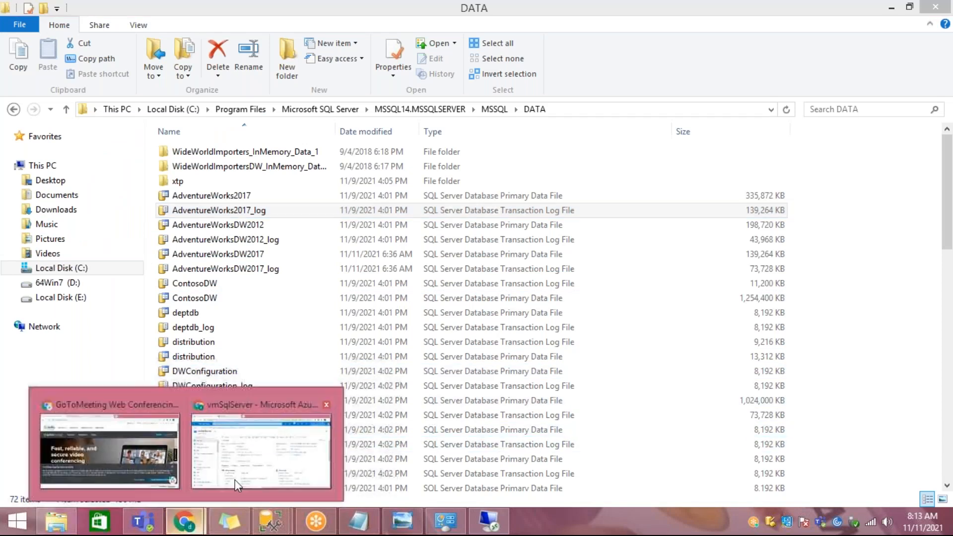
{"action": "left_click", "coordinate": [262, 412]}
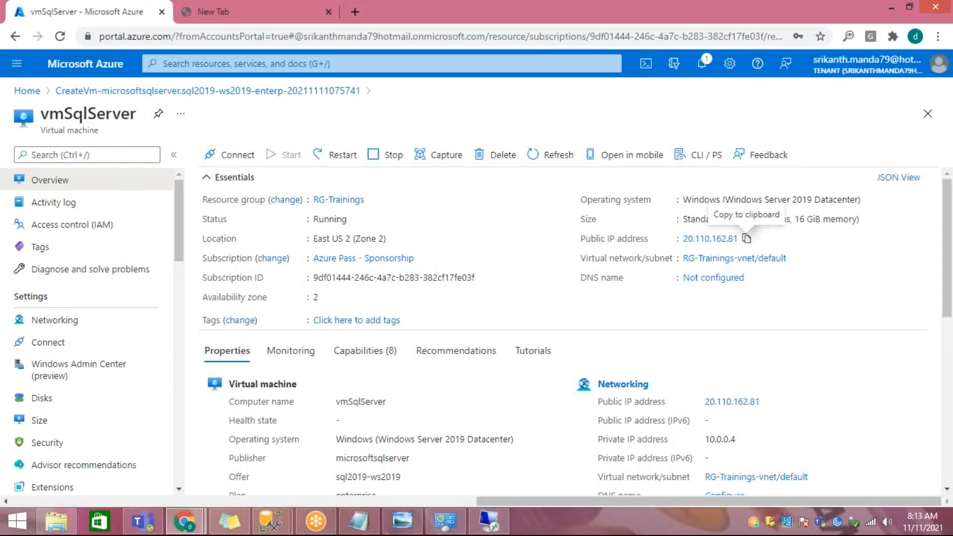
{"action": "left_click", "coordinate": [36, 93]}
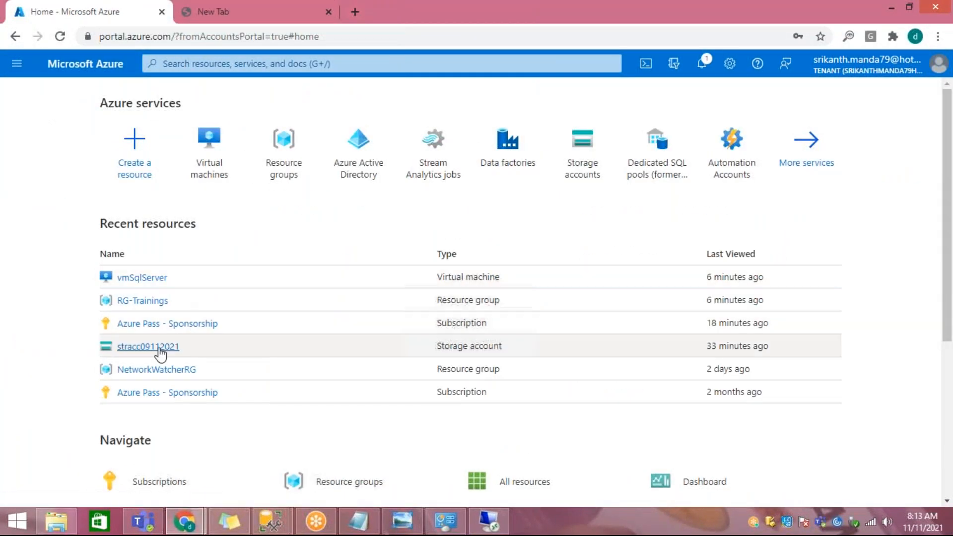
{"action": "left_click", "coordinate": [158, 303]}
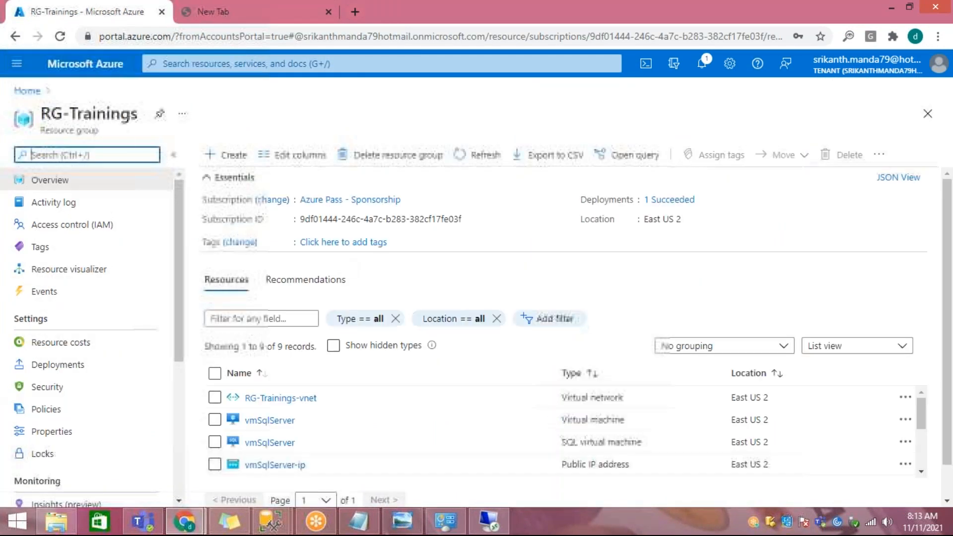
{"action": "scroll", "coordinate": [356, 347], "scroll_direction": "down", "scroll_amount": 1}
{"action": "scroll", "coordinate": [360, 377], "scroll_direction": "down", "scroll_amount": 3}
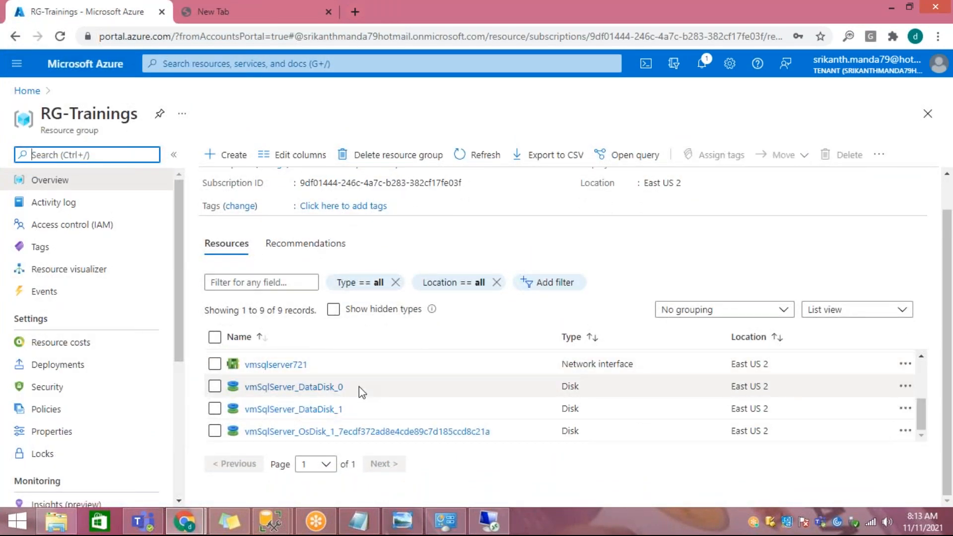
{"action": "scroll", "coordinate": [360, 409], "scroll_direction": "up", "scroll_amount": 3}
{"action": "scroll", "coordinate": [360, 410], "scroll_direction": "down", "scroll_amount": 3}
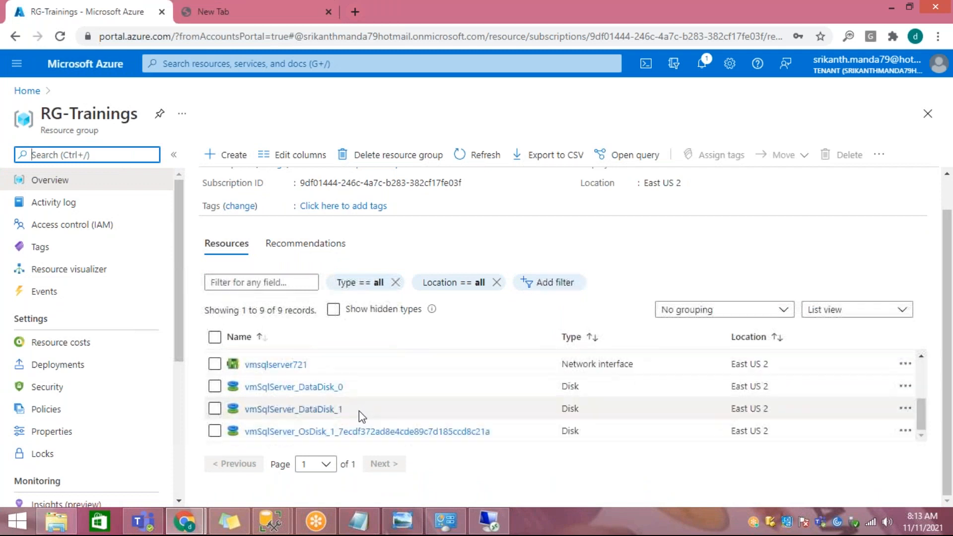
{"action": "scroll", "coordinate": [360, 412], "scroll_direction": "up", "scroll_amount": 3}
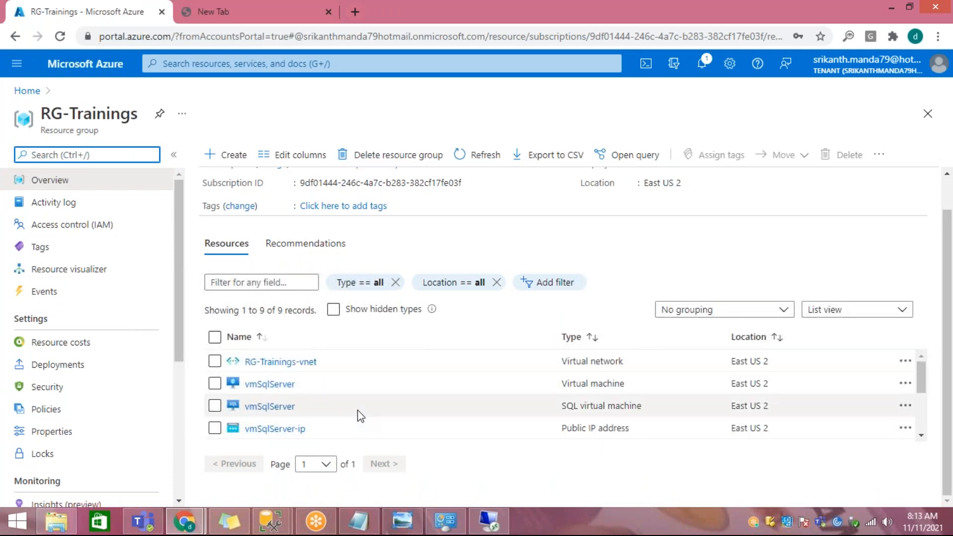
{"action": "left_click", "coordinate": [27, 91]}
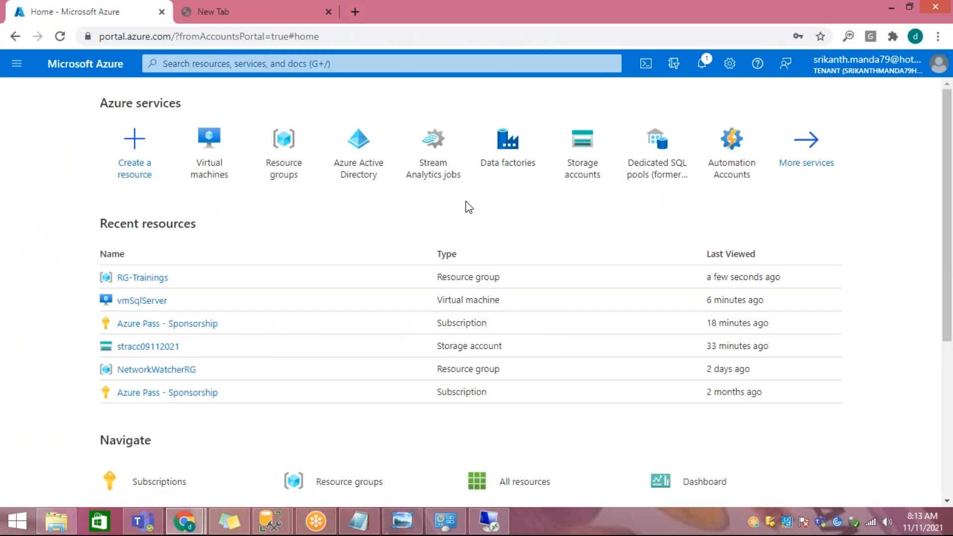
{"action": "left_click", "coordinate": [449, 64]}
{"action": "type", "text": "sql"}
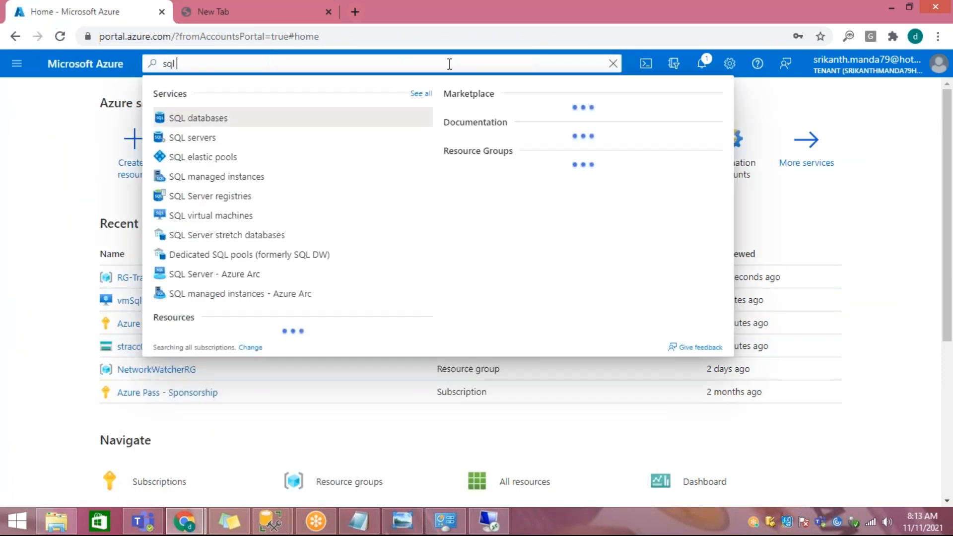
{"action": "type", "text": " databa"}
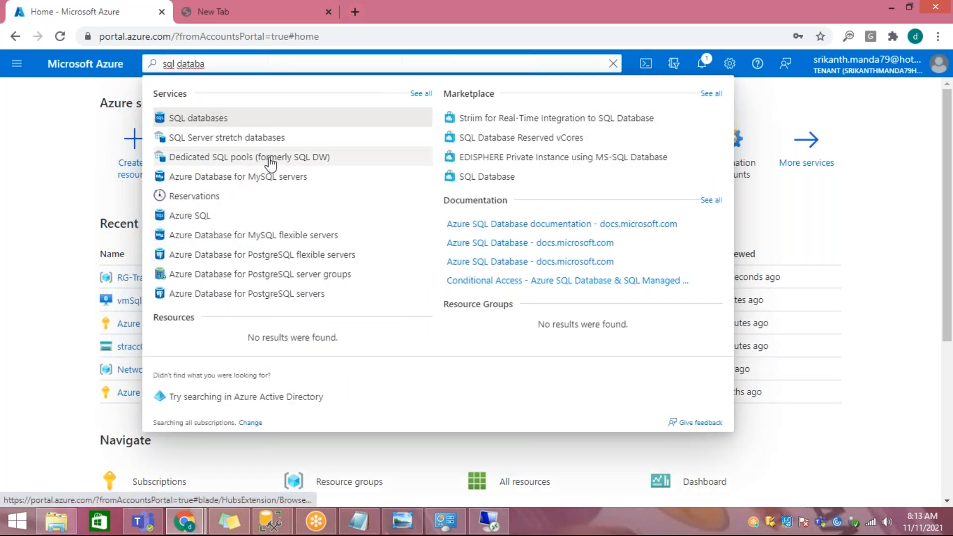
{"action": "left_click", "coordinate": [197, 122]}
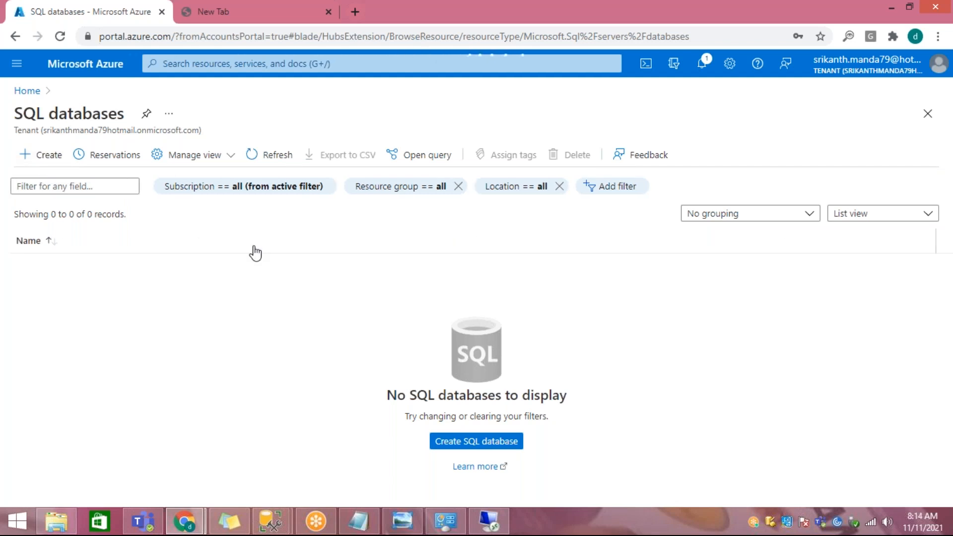
{"action": "left_click", "coordinate": [476, 441]}
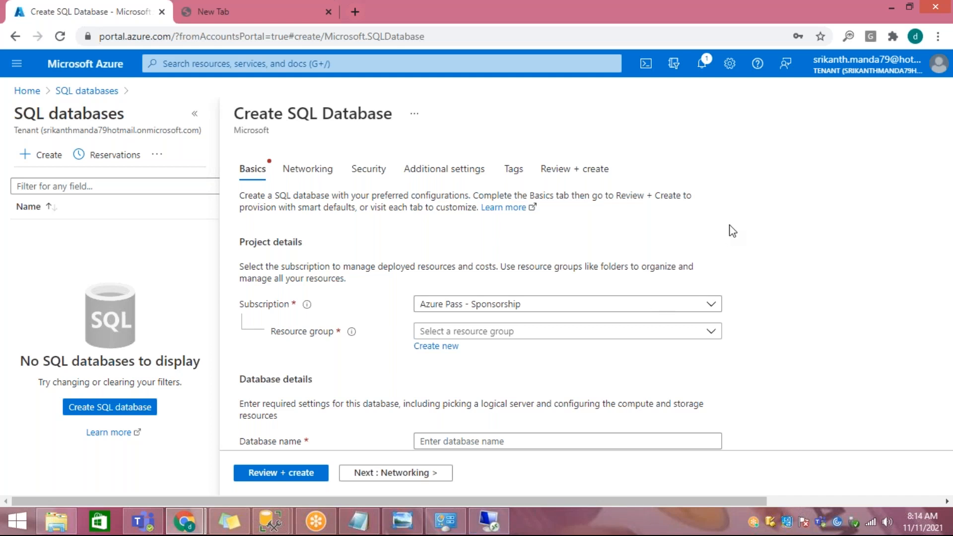
{"action": "left_click", "coordinate": [195, 113]}
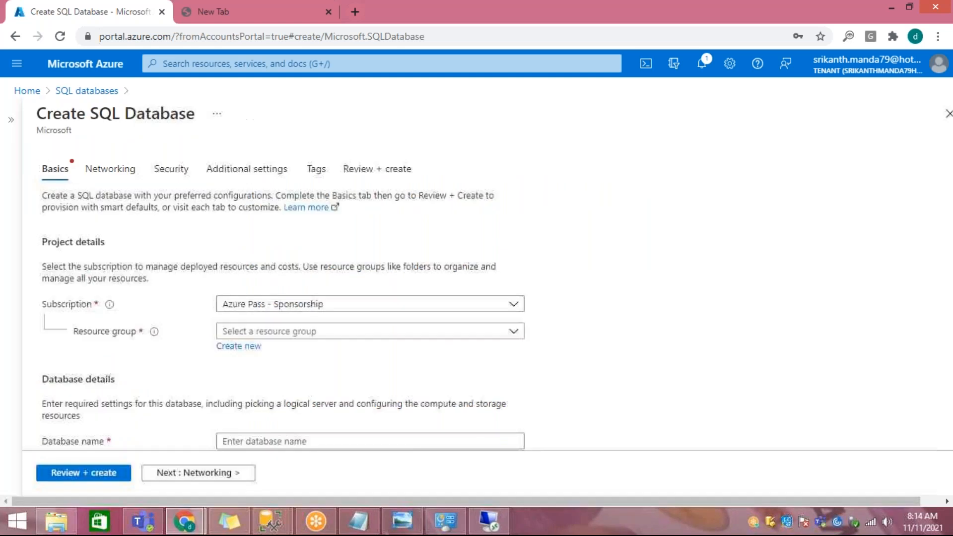
{"action": "left_click", "coordinate": [28, 92]}
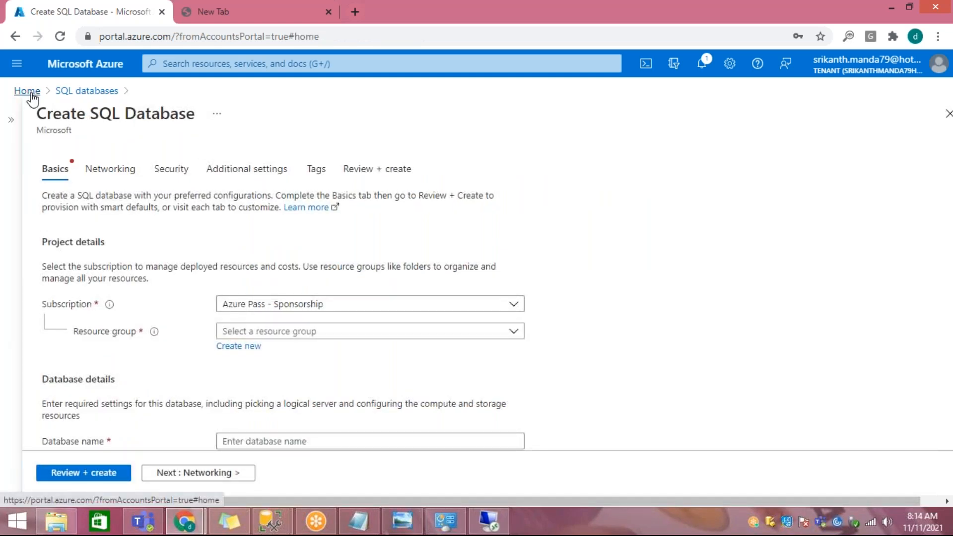
{"action": "left_click", "coordinate": [364, 64]}
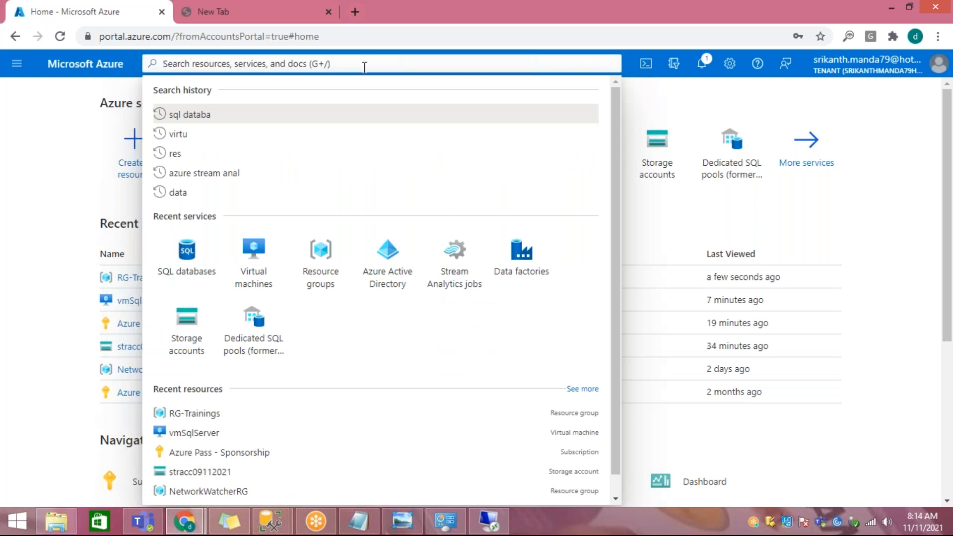
{"action": "type", "text": "sql d"}
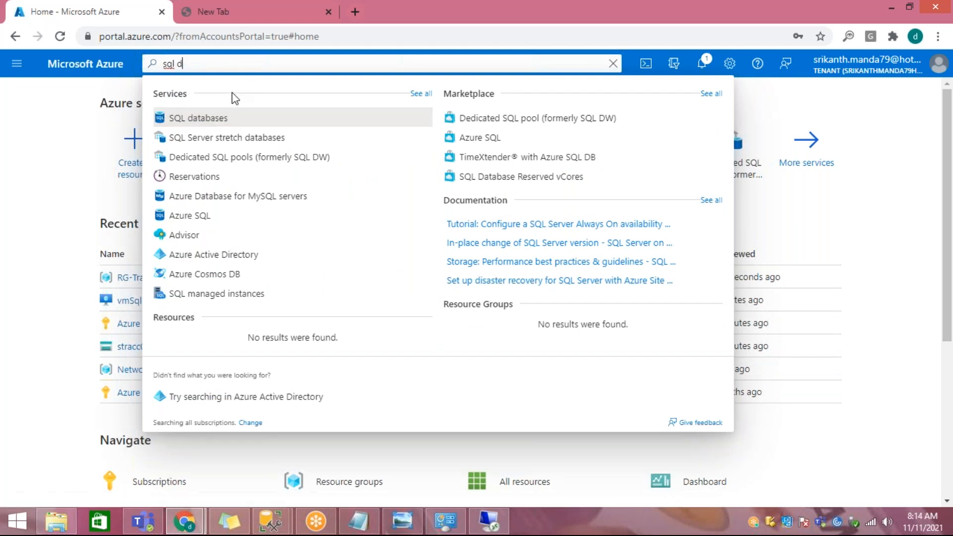
{"action": "left_click", "coordinate": [94, 136]}
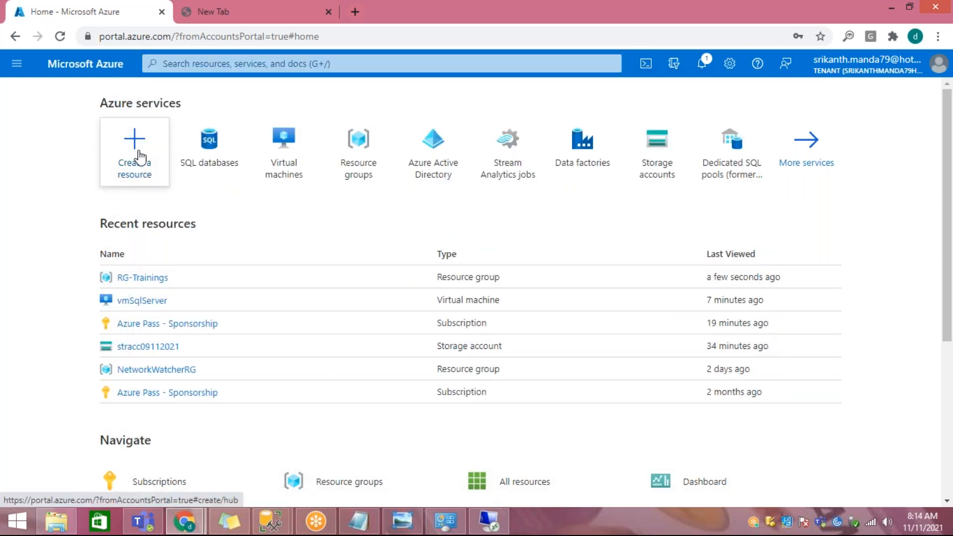
Step: Browse the resources that can be created in Azure and show the Databases category
{"action": "left_click", "coordinate": [140, 158]}
{"action": "scroll", "coordinate": [75, 203], "scroll_direction": "down", "scroll_amount": 3}
{"action": "scroll", "coordinate": [28, 192], "scroll_direction": "up", "scroll_amount": 3}
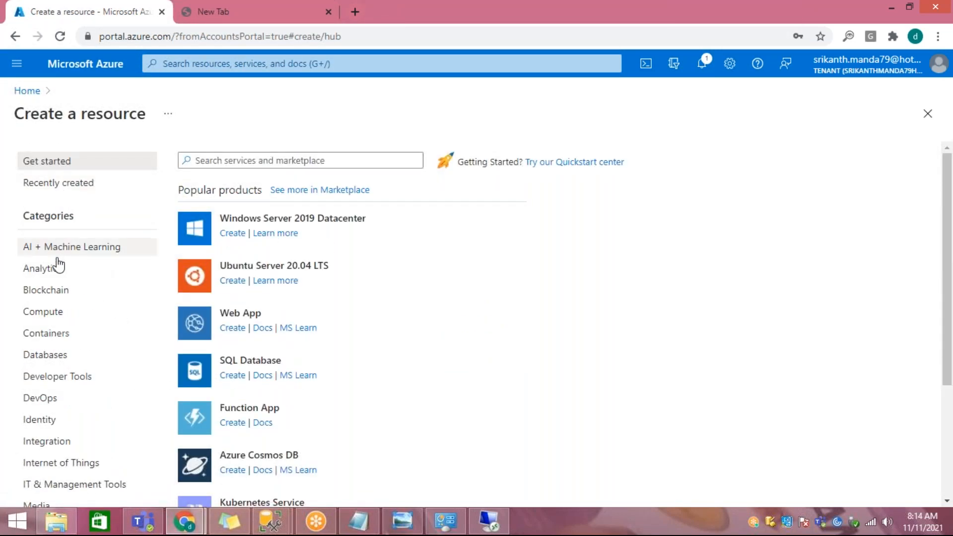
{"action": "left_click", "coordinate": [43, 354]}
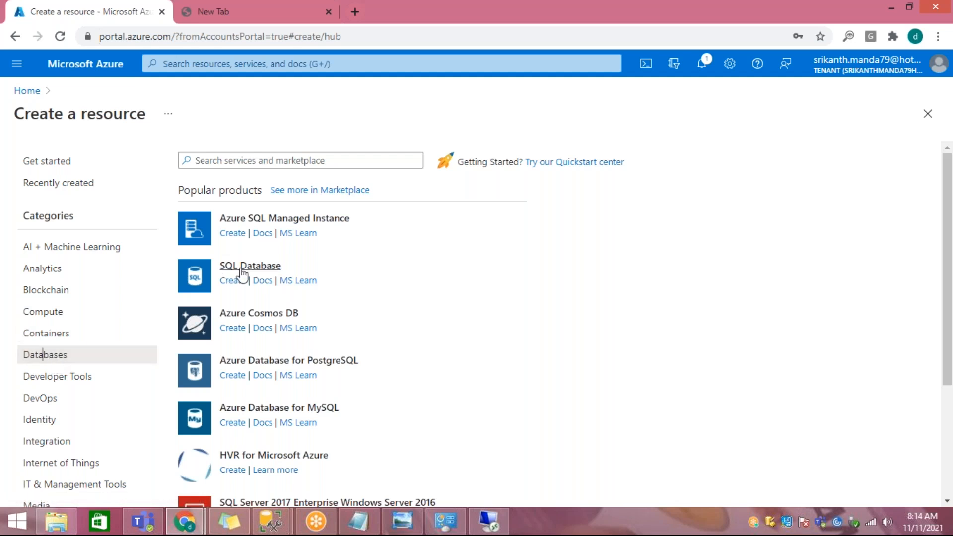
Step: Find the SQL databases service, start creating a new SQL database, and collapse the database list beside the form
{"action": "left_click", "coordinate": [244, 65]}
{"action": "type", "text": "sql data"}
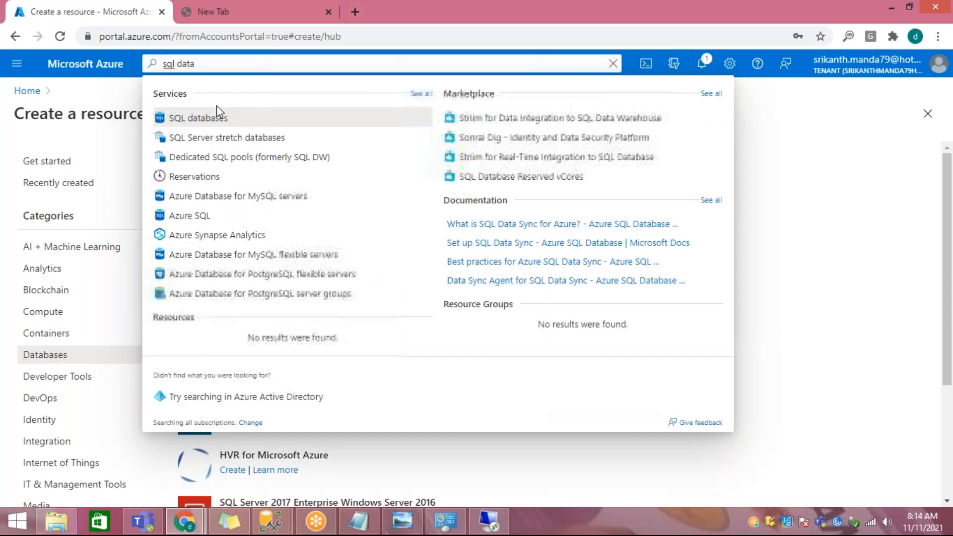
{"action": "left_click", "coordinate": [209, 118]}
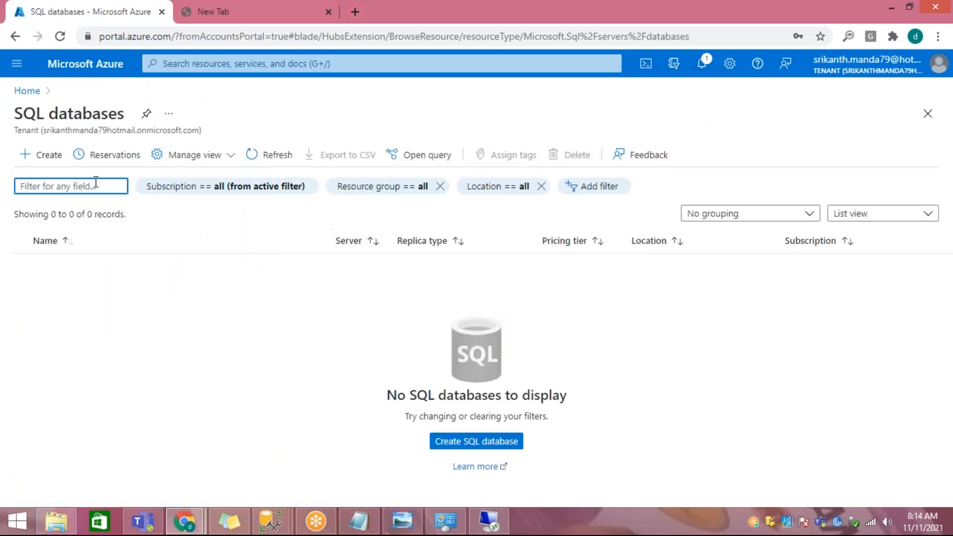
{"action": "left_click", "coordinate": [47, 154]}
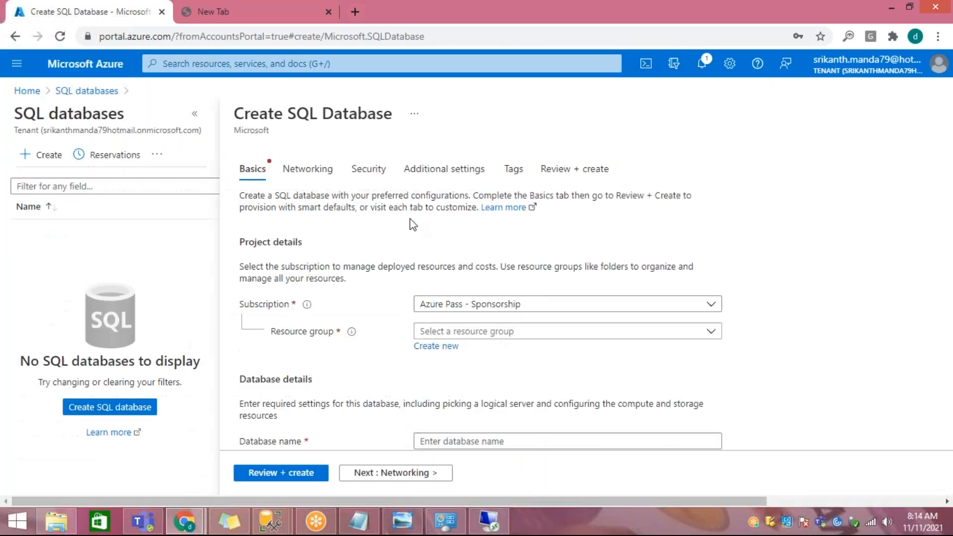
{"action": "left_click", "coordinate": [194, 114]}
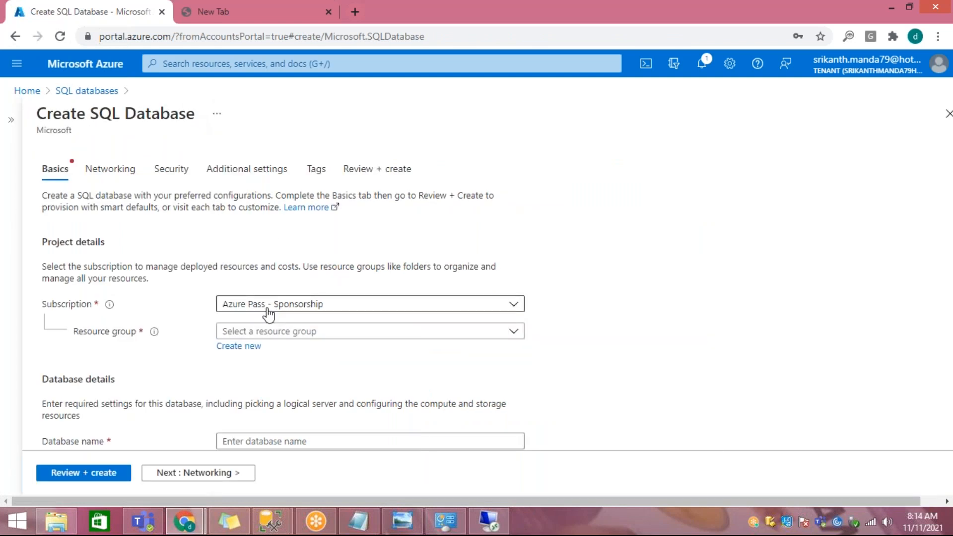
Step: Set the new database's resource group to RG-Trainings and its name to demodb
{"action": "left_click", "coordinate": [289, 331]}
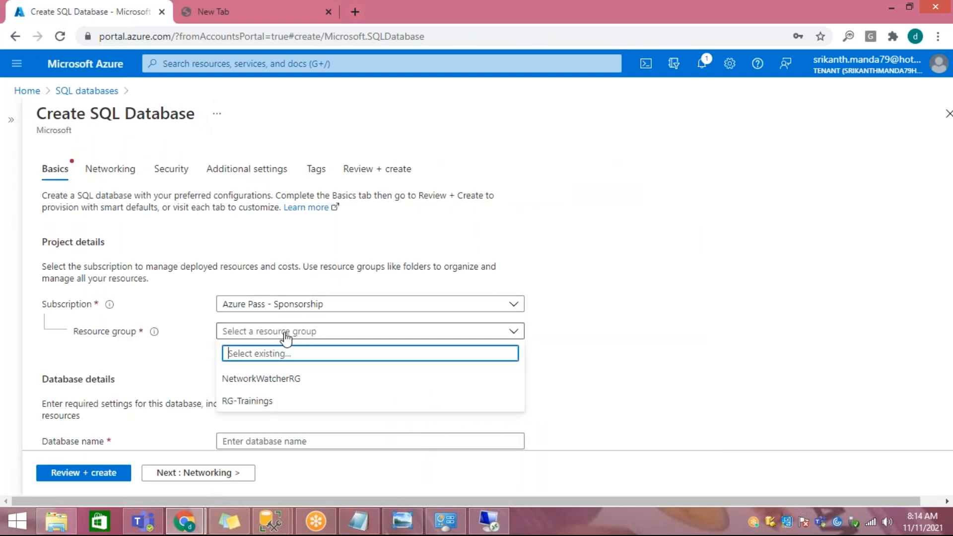
{"action": "left_click", "coordinate": [259, 397]}
{"action": "scroll", "coordinate": [468, 273], "scroll_direction": "down", "scroll_amount": 4}
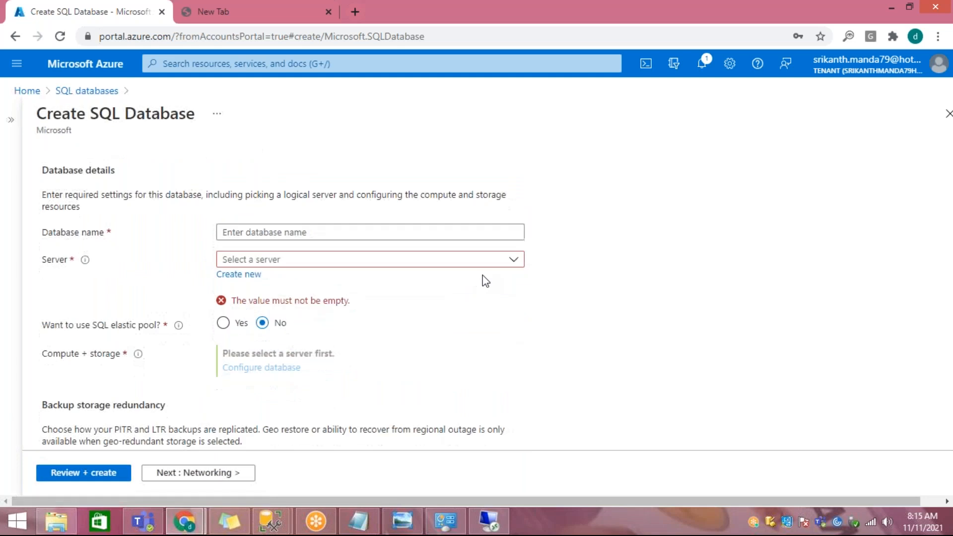
{"action": "left_click", "coordinate": [283, 236]}
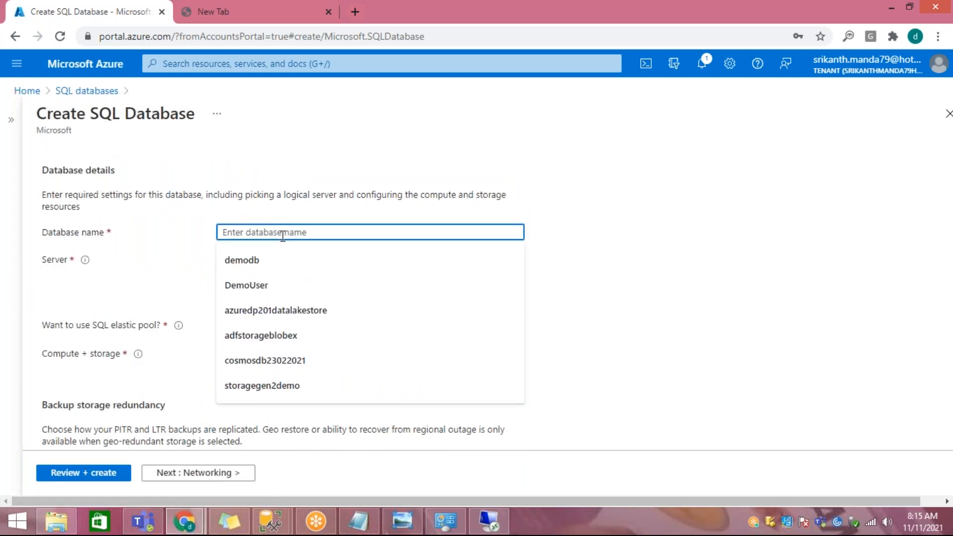
{"action": "type", "text": "demodb"}
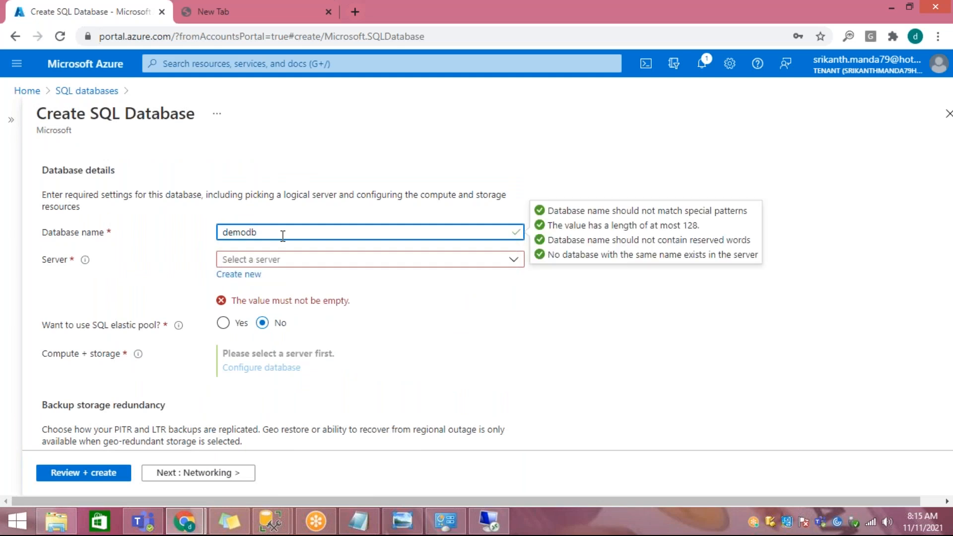
Step: Start creating a new server for the demodb database and name it sqlserver11112021
{"action": "left_click", "coordinate": [244, 276]}
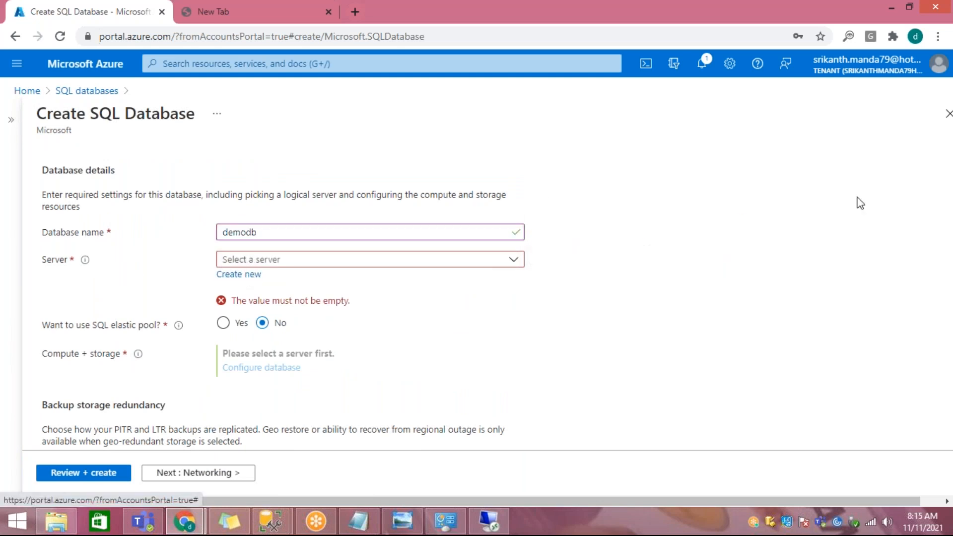
{"action": "left_click", "coordinate": [297, 237]}
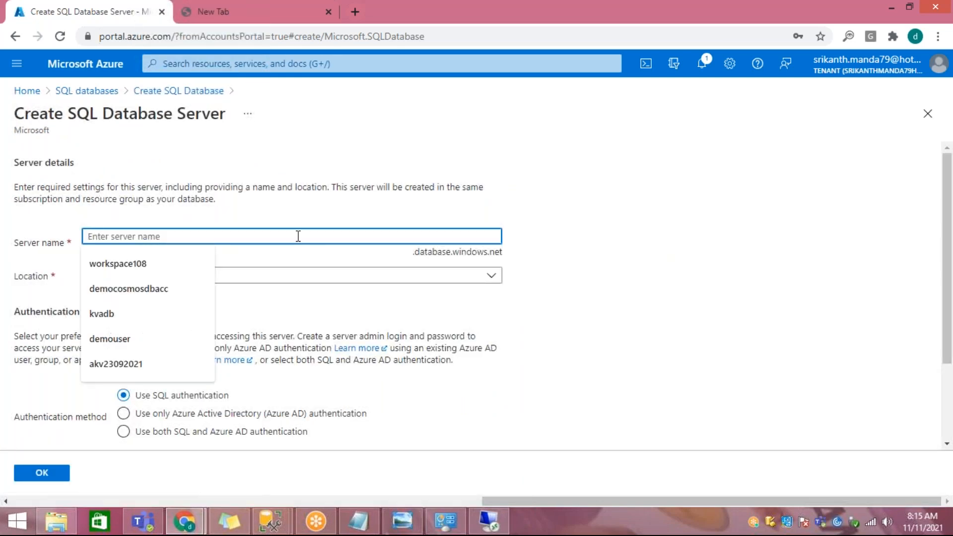
{"action": "type", "text": "sql se"}
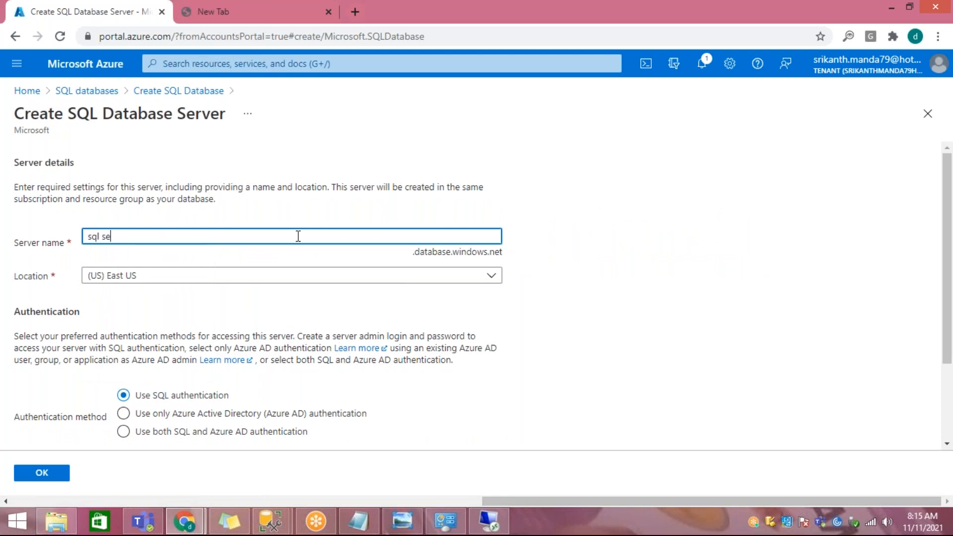
{"action": "type", "text": "r"}
{"action": "key", "text": "BackSpace"}
{"action": "key", "text": "BackSpace"}
{"action": "key", "text": "BackSpace"}
{"action": "key", "text": "BackSpace"}
{"action": "type", "text": "server"}
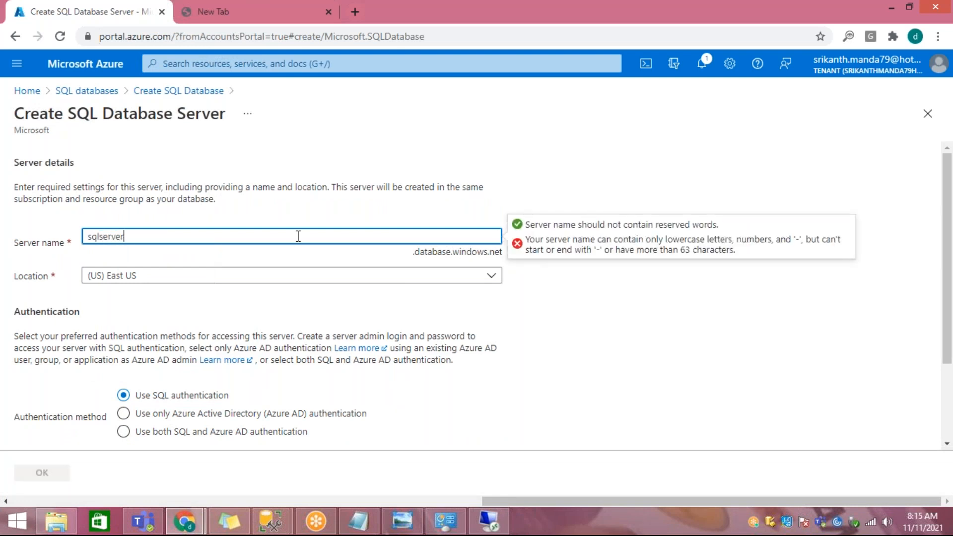
{"action": "type", "text": "11112021"}
{"action": "key", "text": "Tab"}
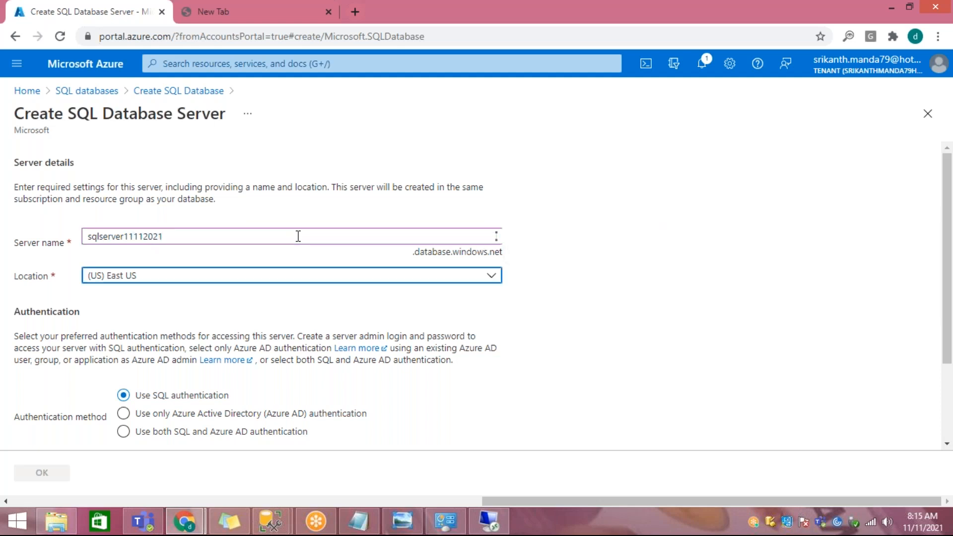
Step: Try (US) East US 2 as the server's location and return it to (US) East US
{"action": "left_click", "coordinate": [264, 280]}
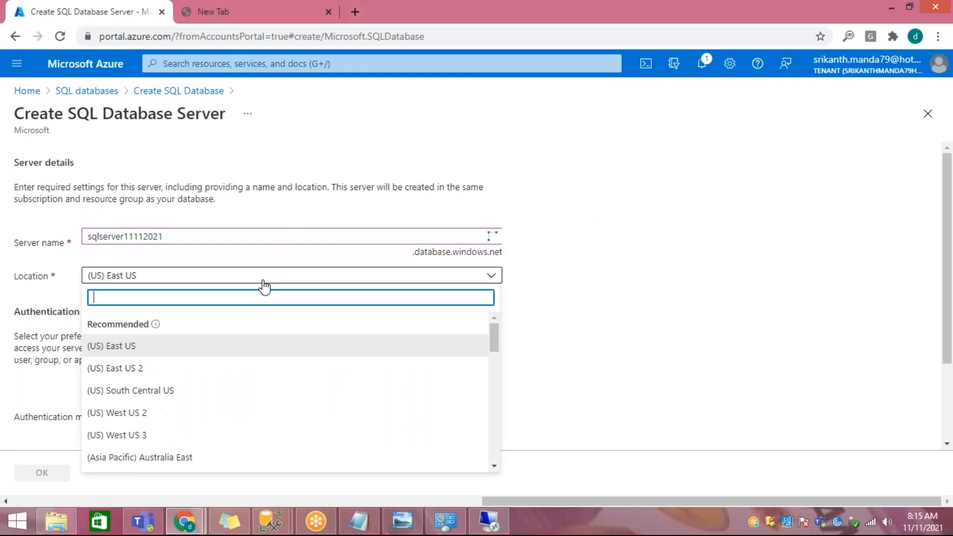
{"action": "left_click", "coordinate": [202, 372]}
{"action": "scroll", "coordinate": [457, 329], "scroll_direction": "down", "scroll_amount": 2}
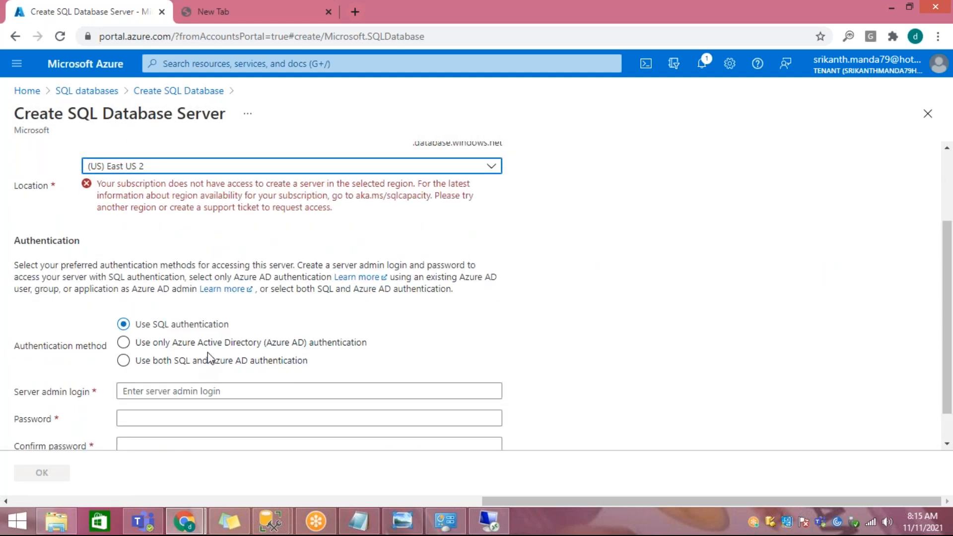
{"action": "scroll", "coordinate": [404, 242], "scroll_direction": "up", "scroll_amount": 2}
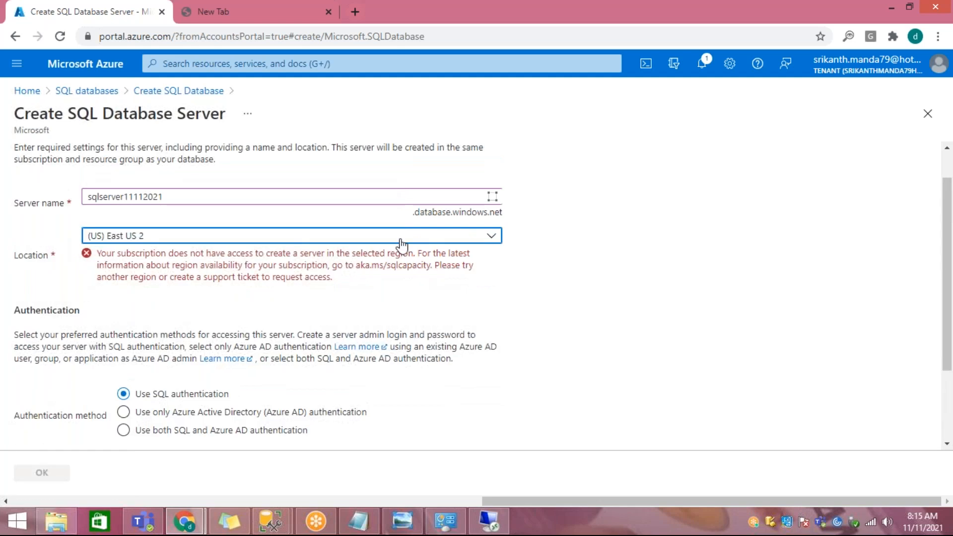
{"action": "left_click", "coordinate": [402, 240]}
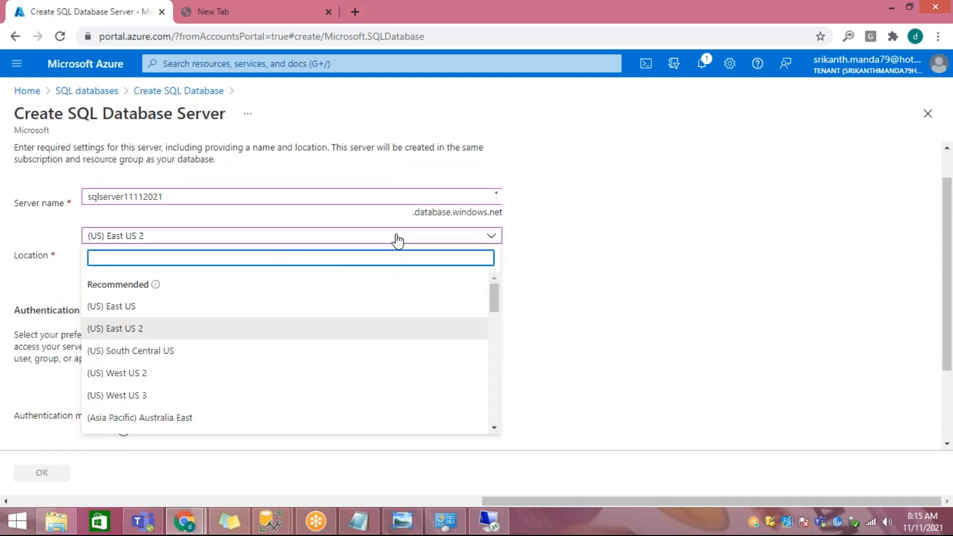
{"action": "left_click", "coordinate": [178, 313]}
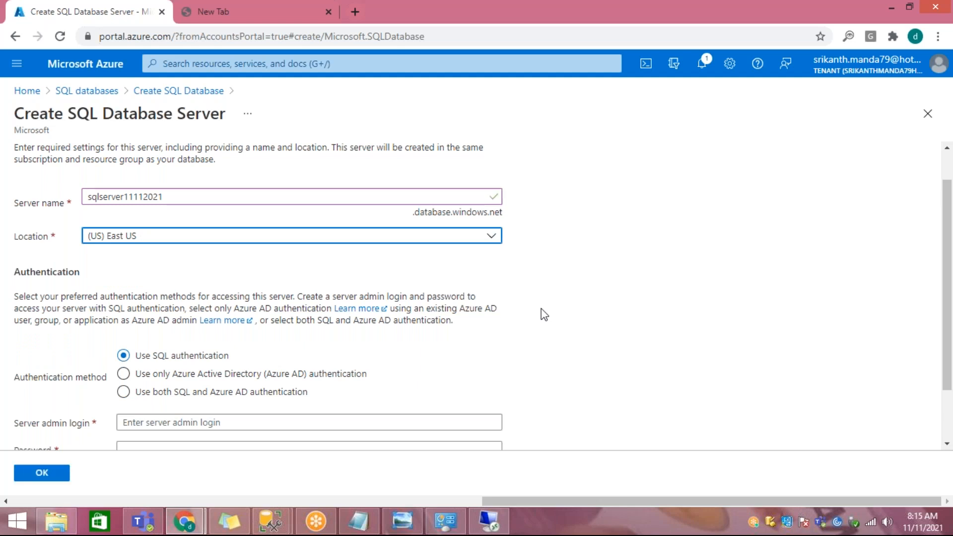
Step: Enter DemoUser as the server admin login under SQL authentication
{"action": "scroll", "coordinate": [312, 372], "scroll_direction": "down", "scroll_amount": 2}
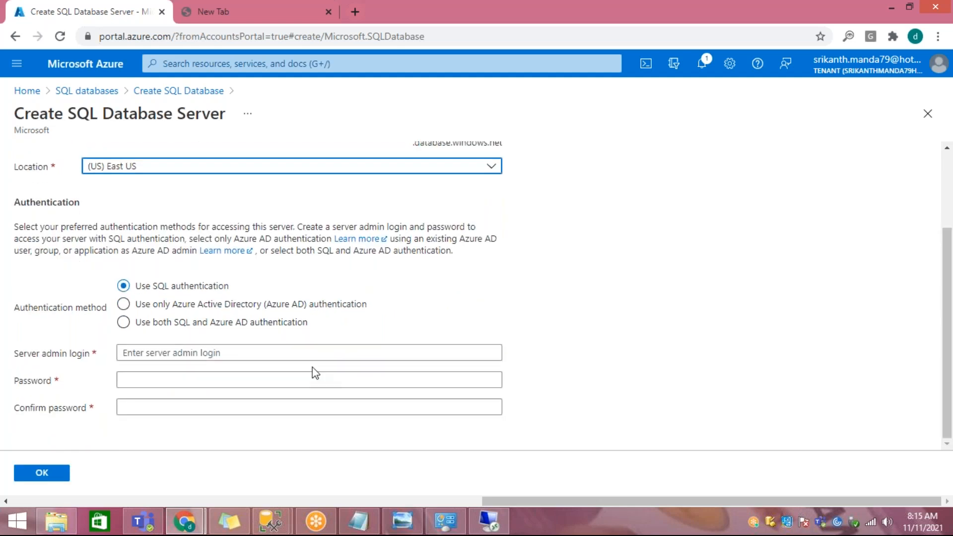
{"action": "left_click", "coordinate": [302, 352]}
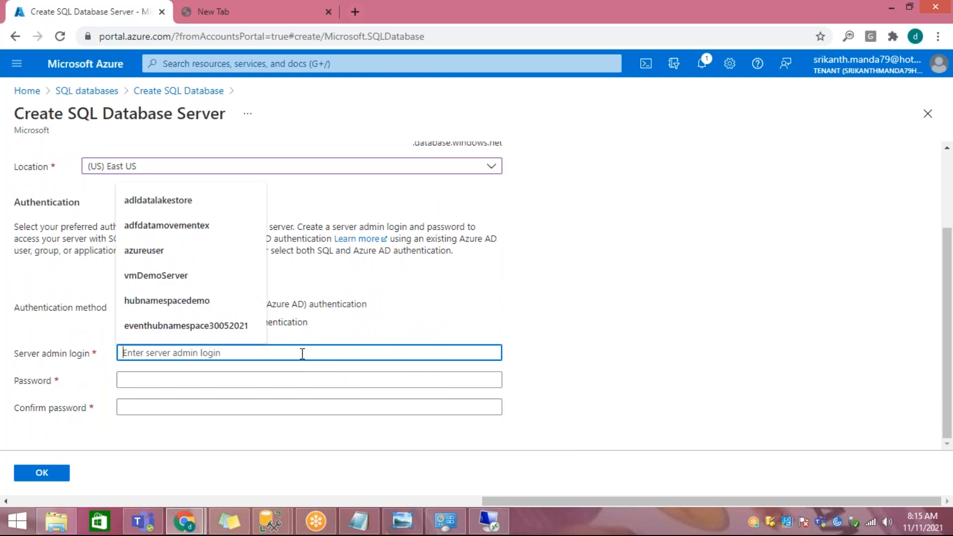
{"action": "type", "text": "DemoUser"}
{"action": "key", "text": "Tab"}
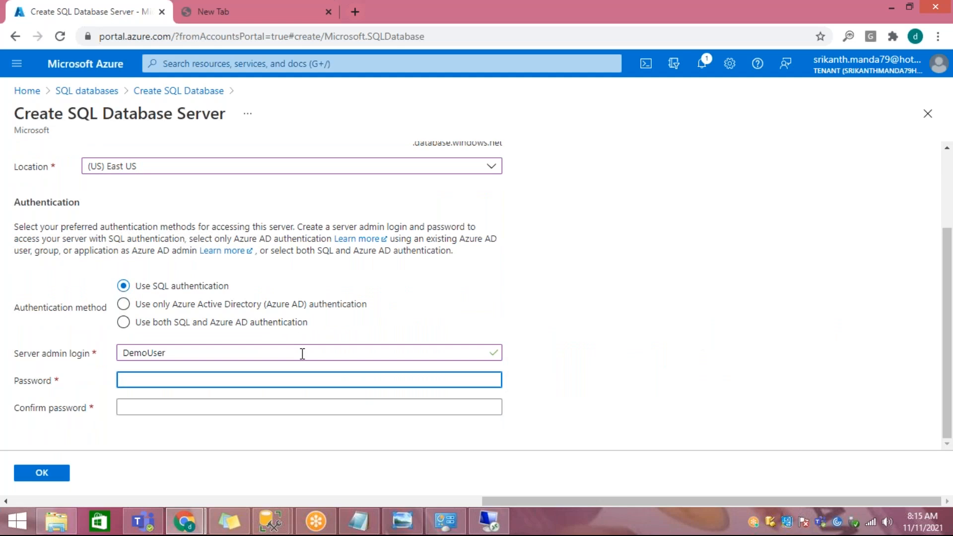
Step: Enter and confirm the server admin password, and accept the new server's settings
{"action": "type", "text": "Pa•••••••••••"}
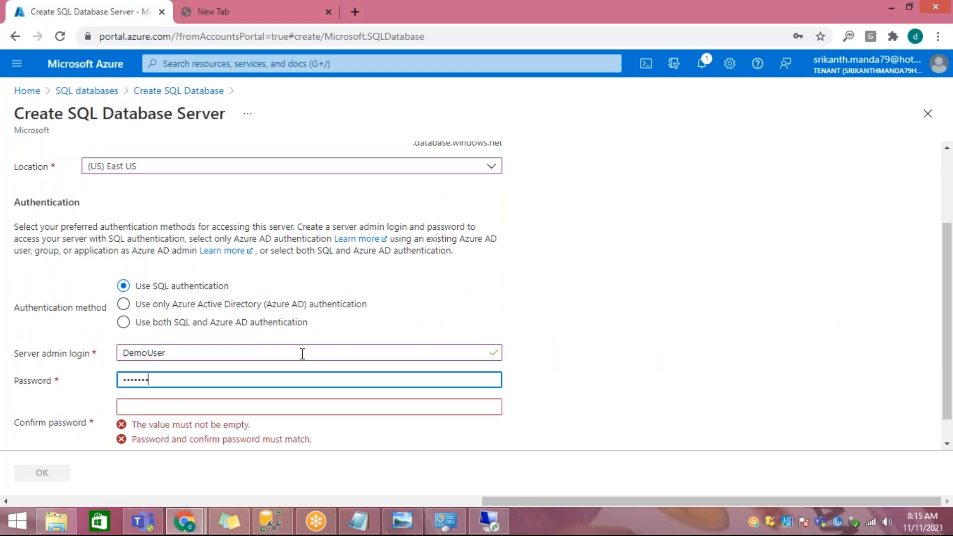
{"action": "type", "text": "••••"}
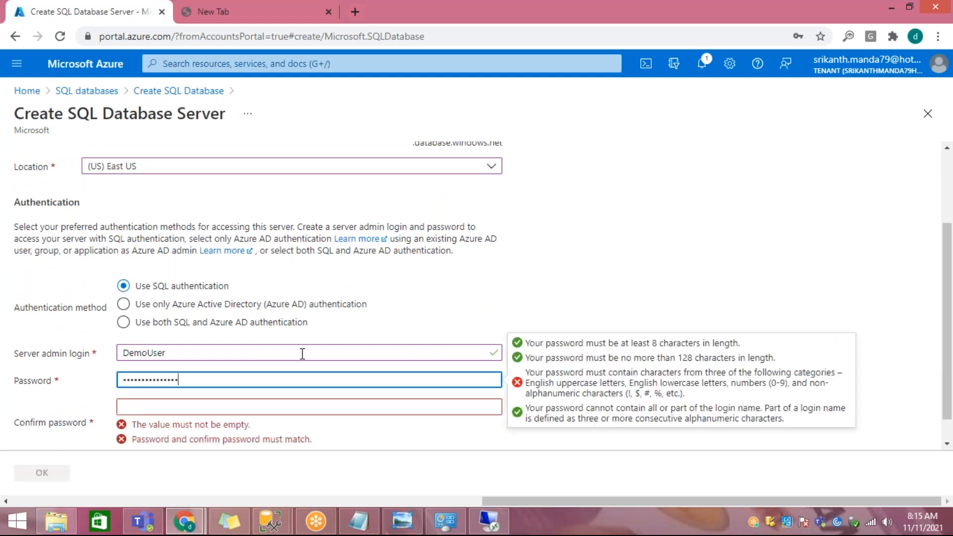
{"action": "key", "text": "Tab"}
{"action": "type", "text": "••••••••••••••"}
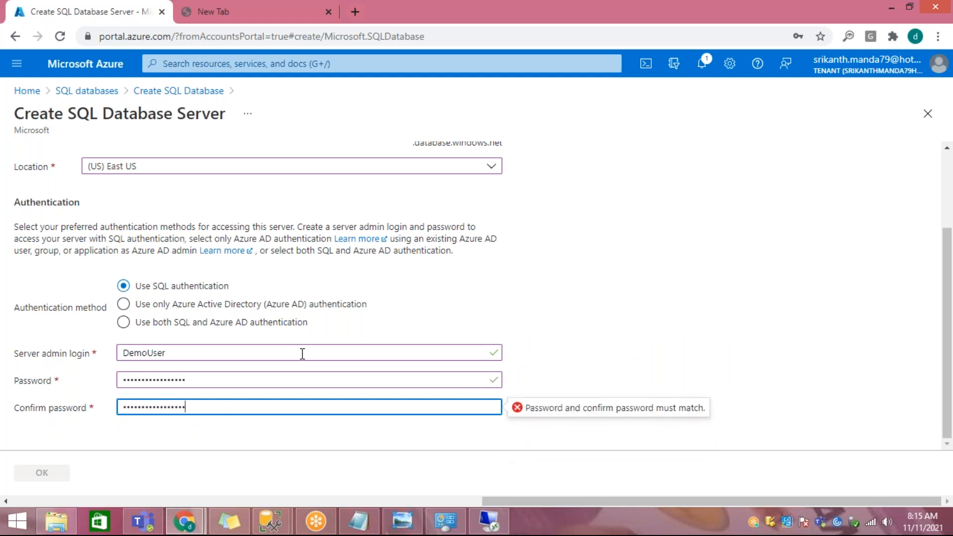
{"action": "type", "text": "•"}
{"action": "key", "text": "Tab"}
{"action": "left_click", "coordinate": [59, 477]}
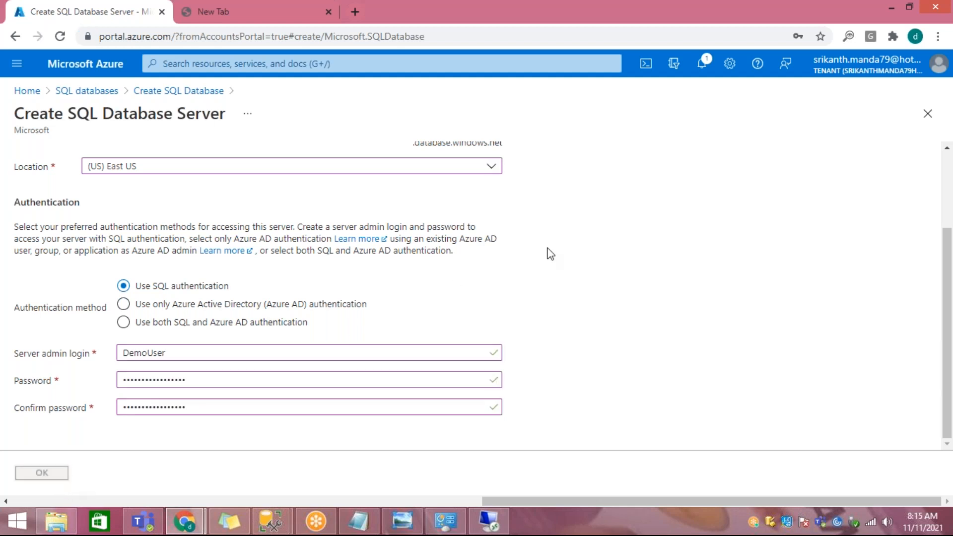
{"action": "scroll", "coordinate": [546, 250], "scroll_direction": "up", "scroll_amount": 2}
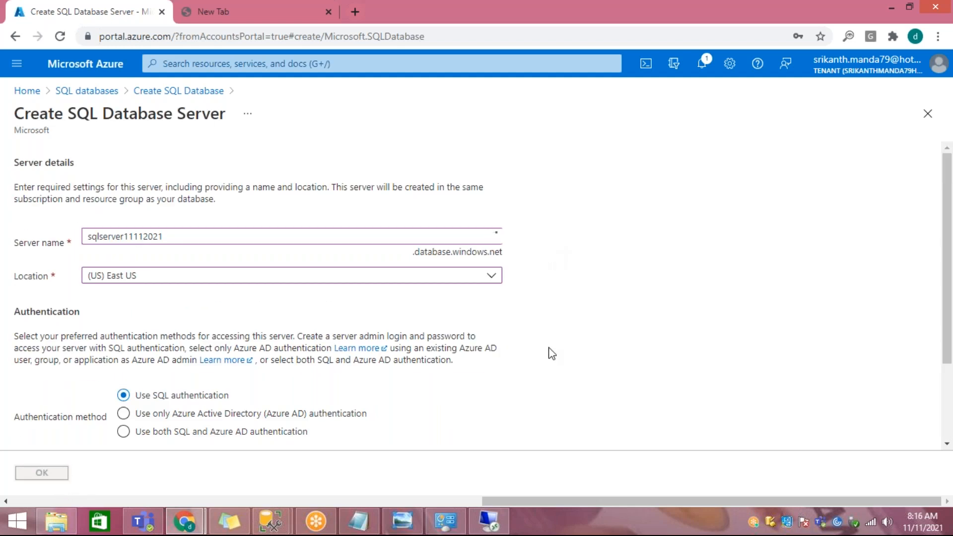
{"action": "scroll", "coordinate": [552, 353], "scroll_direction": "down", "scroll_amount": 2}
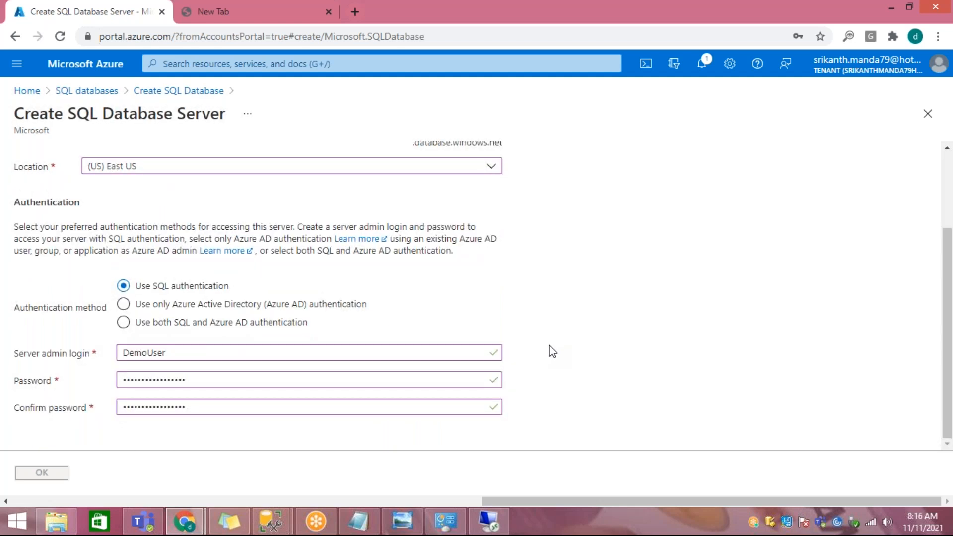
{"action": "scroll", "coordinate": [552, 351], "scroll_direction": "up", "scroll_amount": 2}
{"action": "scroll", "coordinate": [553, 351], "scroll_direction": "down", "scroll_amount": 3}
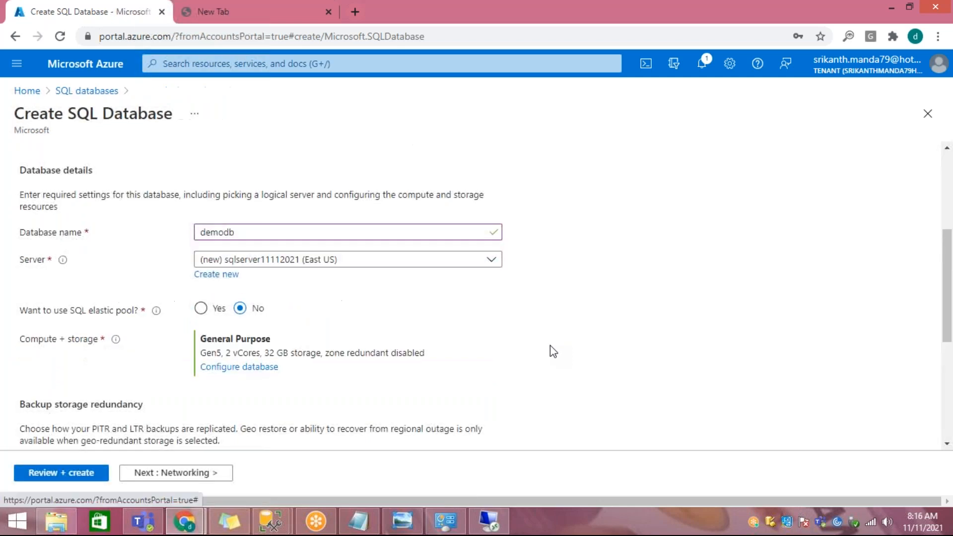
Step: Open the compute and storage configuration of the demodb database
{"action": "scroll", "coordinate": [550, 350], "scroll_direction": "down", "scroll_amount": 1}
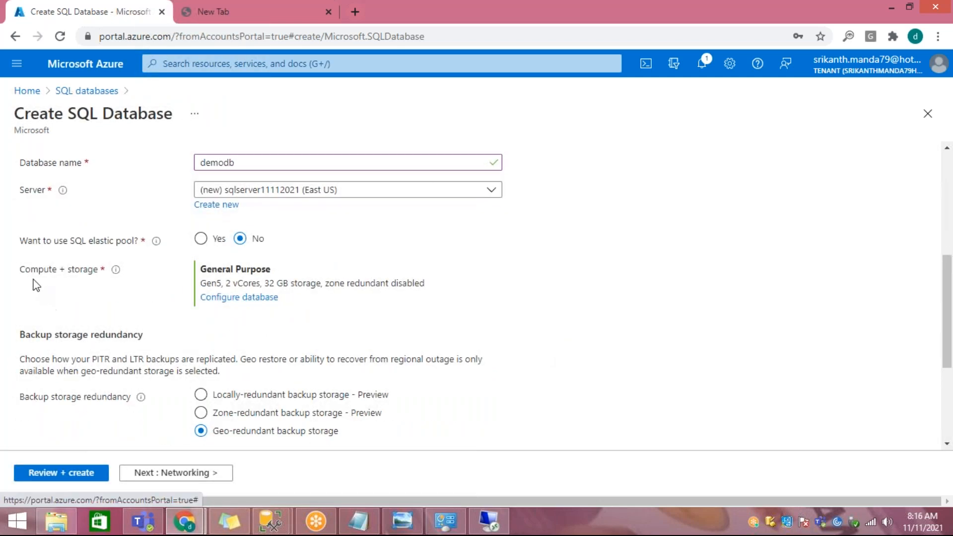
{"action": "left_click_drag", "start_coordinate": [25, 269], "coordinate": [90, 281]}
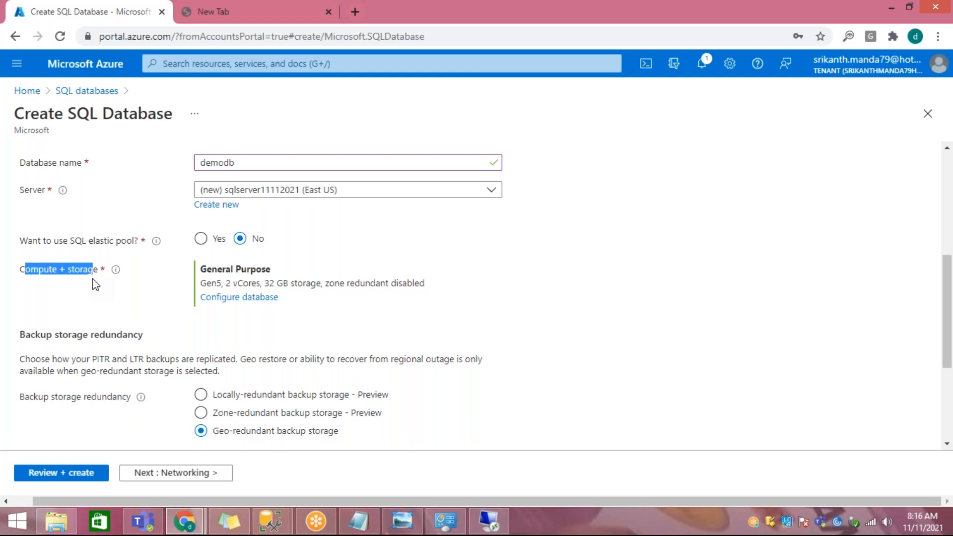
{"action": "left_click", "coordinate": [93, 279]}
{"action": "left_click_drag", "start_coordinate": [40, 272], "coordinate": [84, 276]}
{"action": "left_click", "coordinate": [250, 300]}
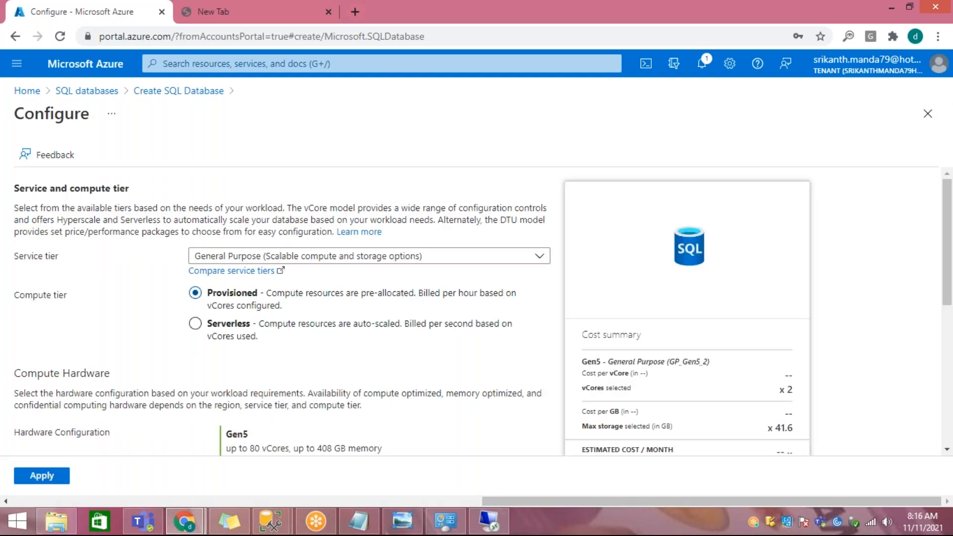
Step: Switch to Notepad, clear the old notes, and write "DTU" and "V-core (serverless)" on separate lines
{"action": "left_click", "coordinate": [358, 521]}
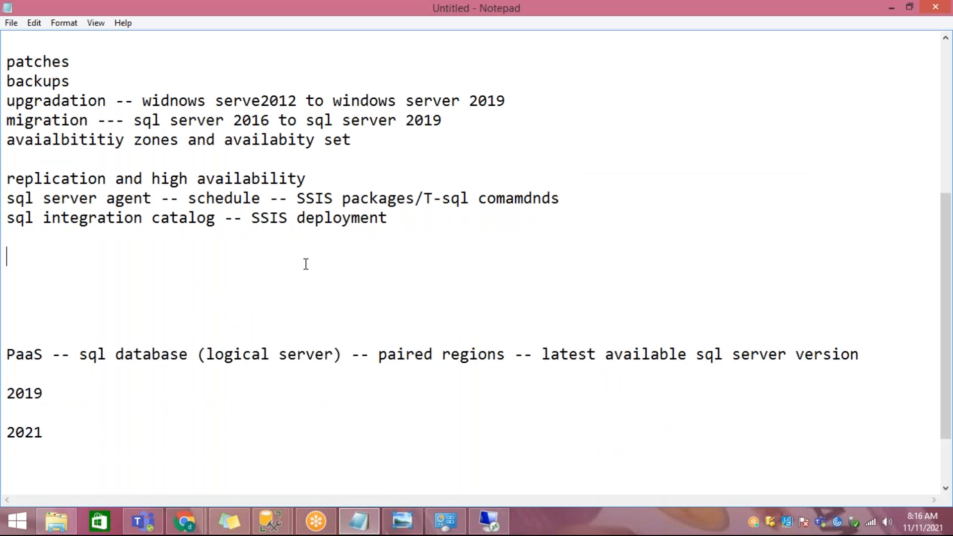
{"action": "key", "text": "ctrl+a"}
{"action": "key", "text": "BackSpace"}
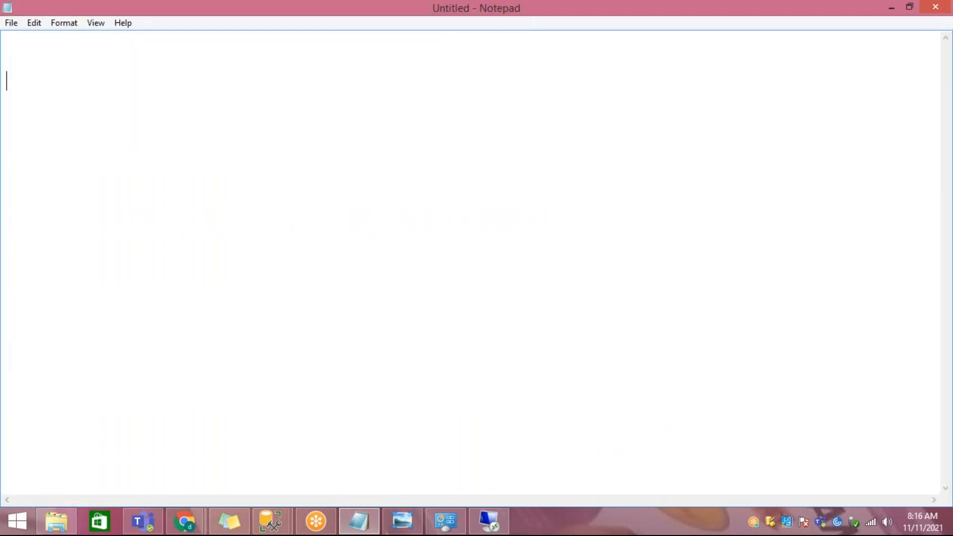
{"action": "type", "text": "DTU"}
{"action": "key", "text": "Return"}
{"action": "key", "text": "Return"}
{"action": "type", "text": "V"}
{"action": "key", "text": "BackSpace"}
{"action": "type", "text": "V-core ("}
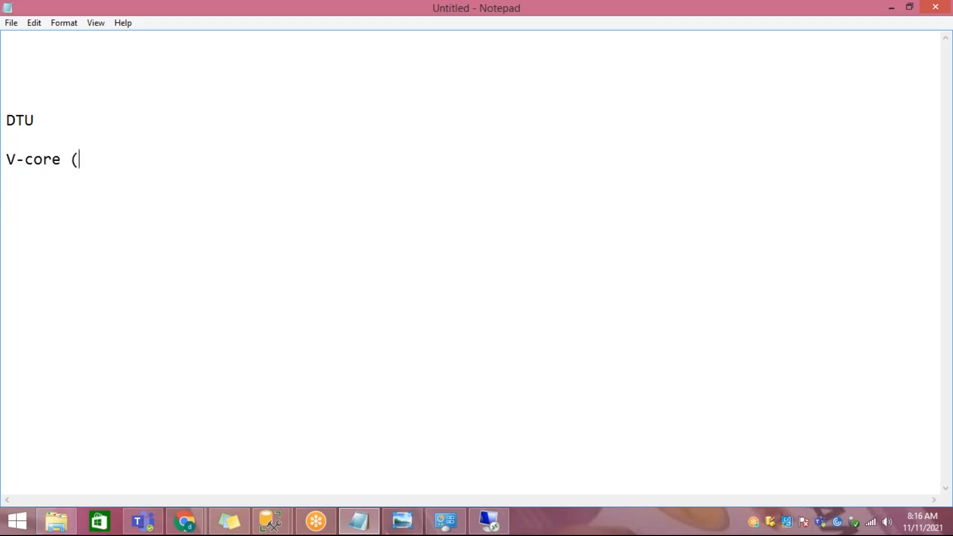
{"action": "type", "text": "serverless)"}
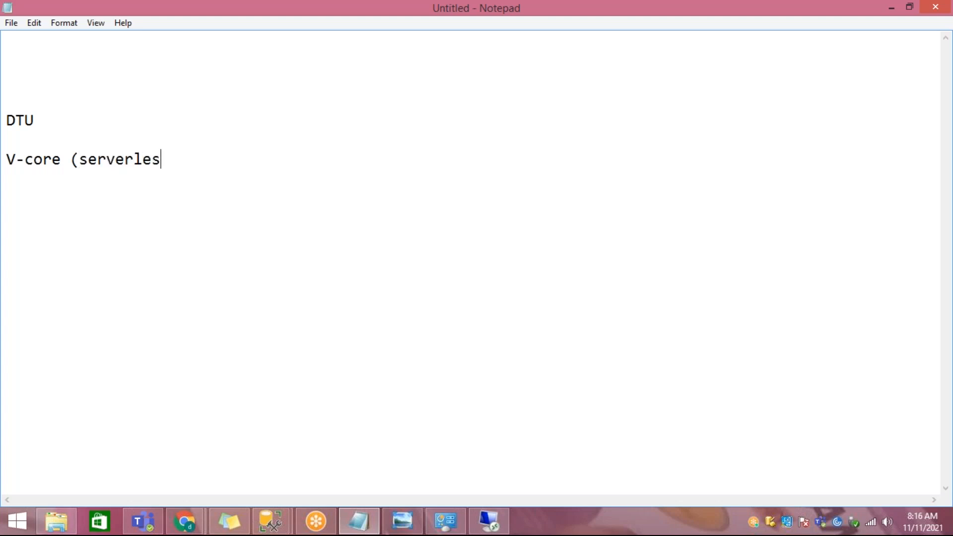
Step: Extend the DTU line with "-- Compute and storage" and highlight its parts
{"action": "key", "text": "Up"}
{"action": "key", "text": "Up"}
{"action": "key", "text": "End"}
{"action": "type", "text": "-- Compute and storage"}
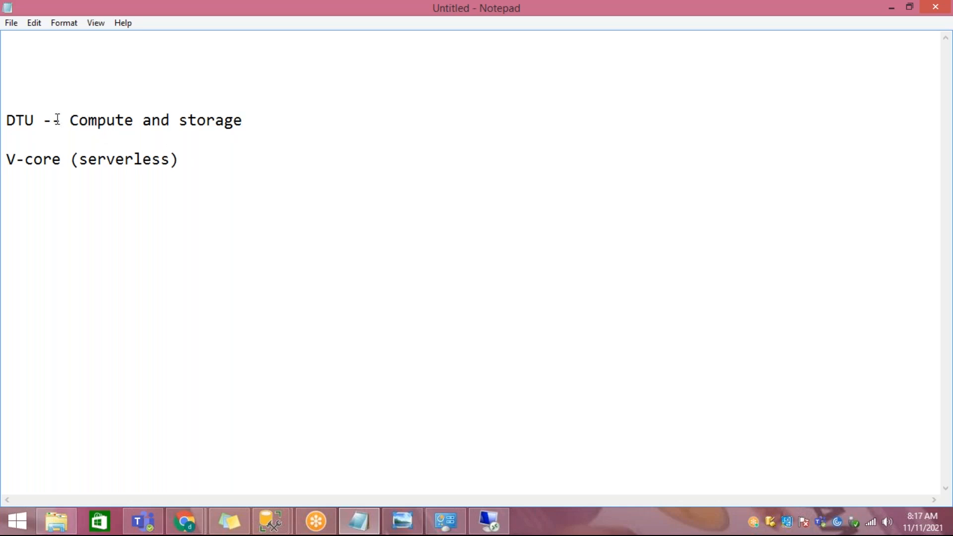
{"action": "left_click_drag", "start_coordinate": [69, 120], "coordinate": [268, 120]}
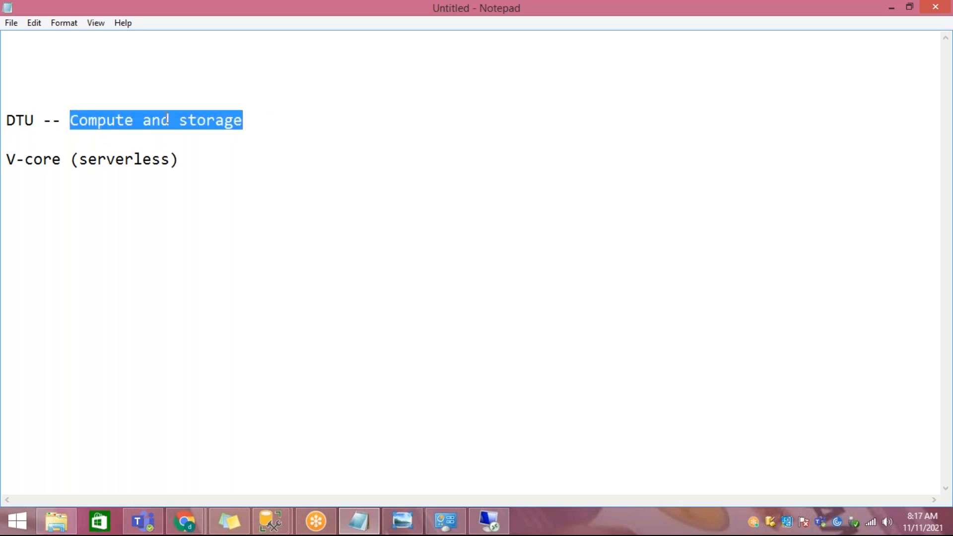
{"action": "left_click_drag", "start_coordinate": [38, 121], "coordinate": [6, 119]}
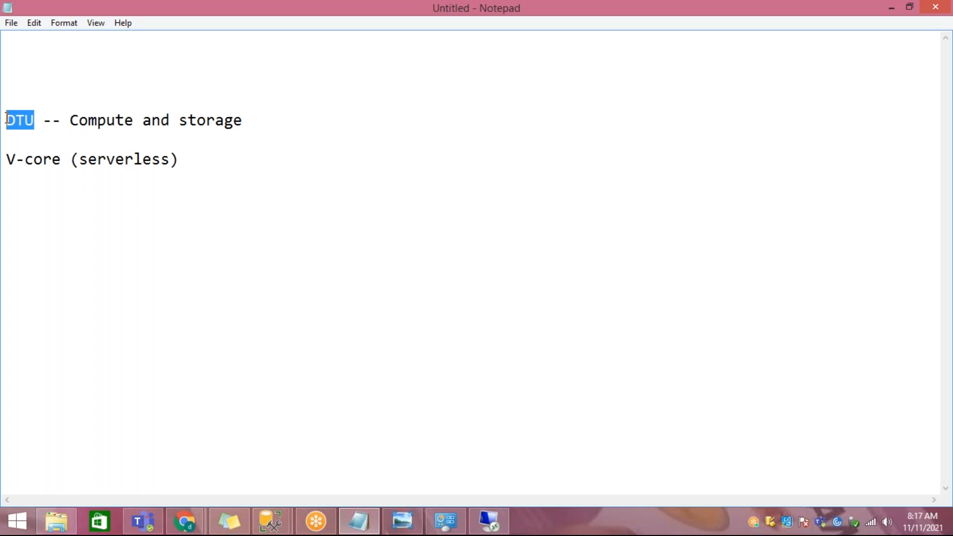
Step: Add the heading "Azure sql server" above the DTU line
{"action": "left_click", "coordinate": [32, 77]}
{"action": "type", "text": "sql server"}
{"action": "key", "text": "Down"}
{"action": "key", "text": "Down"}
{"action": "key", "text": "End"}
{"action": "key", "text": "Up"}
{"action": "key", "text": "Up"}
{"action": "key", "text": "Up"}
{"action": "type", "text": "Azure"}
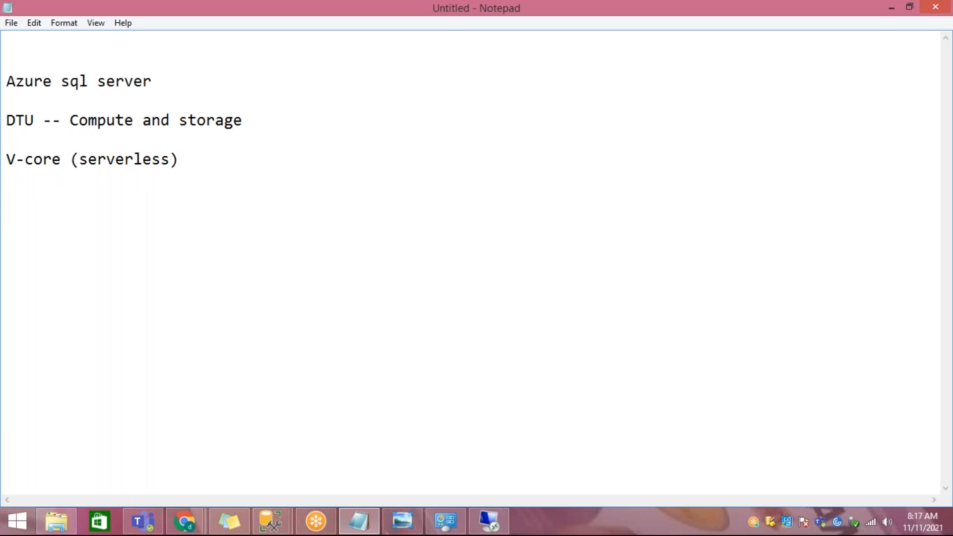
Step: Add the heading "Azure SQL data warehouse" below the V-core line
{"action": "key", "text": "Down"}
{"action": "key", "text": "End"}
{"action": "key", "text": "Return"}
{"action": "type", "text": "Azure SQL"}
{"action": "type", "text": " Server"}
{"action": "key", "text": "BackSpace"}
{"action": "key", "text": "BackSpace"}
{"action": "key", "text": "BackSpace"}
{"action": "key", "text": "BackSpace"}
{"action": "key", "text": "BackSpace"}
{"action": "key", "text": "BackSpace"}
{"action": "type", "text": "data warehouse  D"}
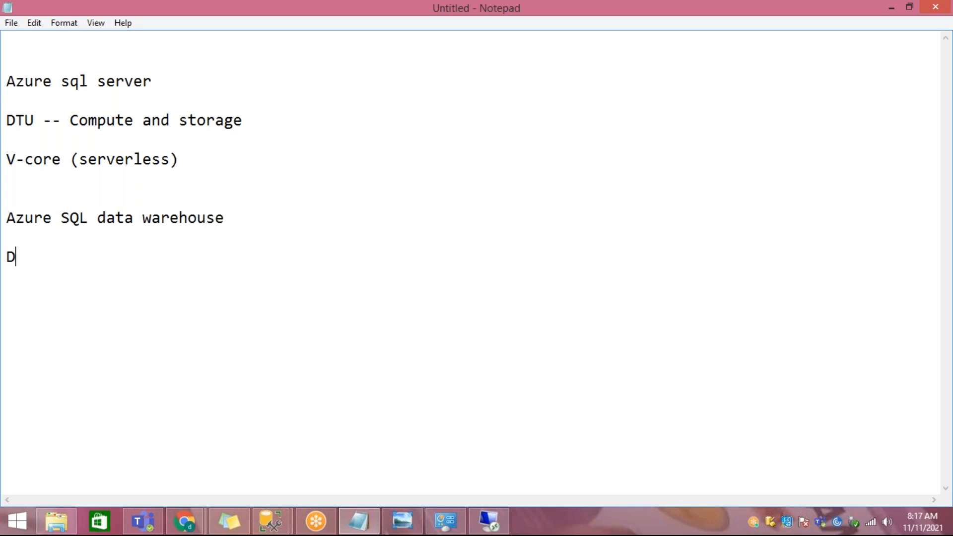
{"action": "type", "text": "WU -- Compute and storage"}
Step: Write "DWU -- Compute and storage" under the data warehouse heading, and highlight the Azure sql server heading and its DTU term
{"action": "key", "text": "BackSpace"}
{"action": "type", "text": "ge"}
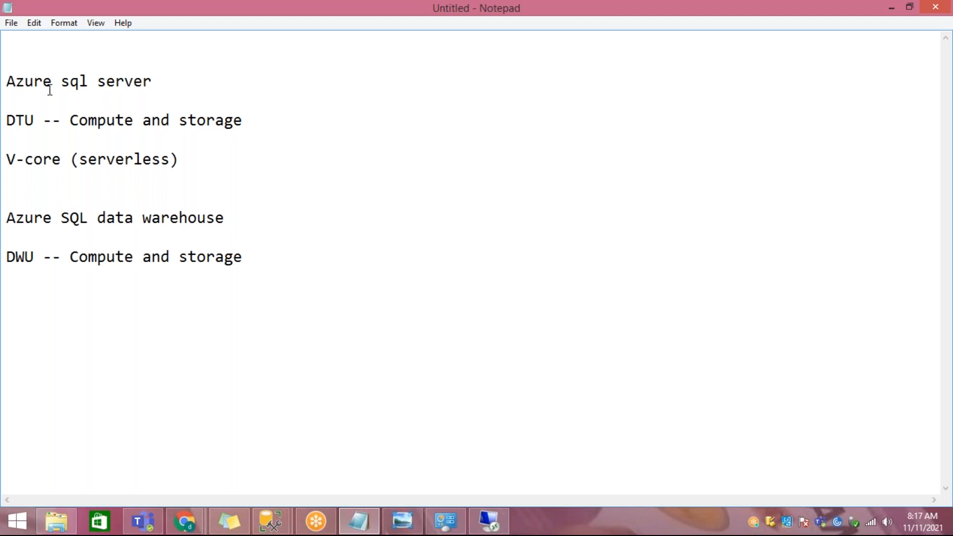
{"action": "left_click_drag", "start_coordinate": [7, 81], "coordinate": [164, 88]}
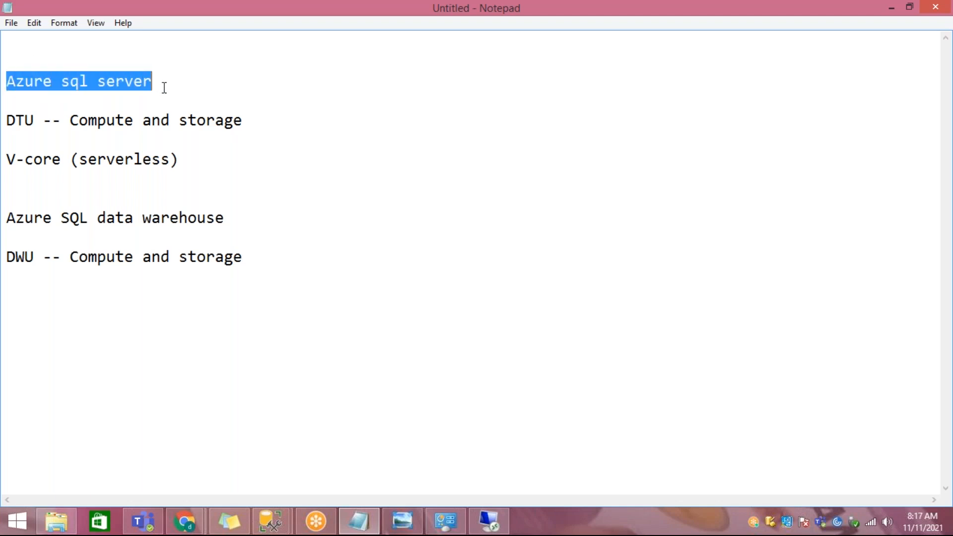
{"action": "left_click_drag", "start_coordinate": [70, 121], "coordinate": [7, 124]}
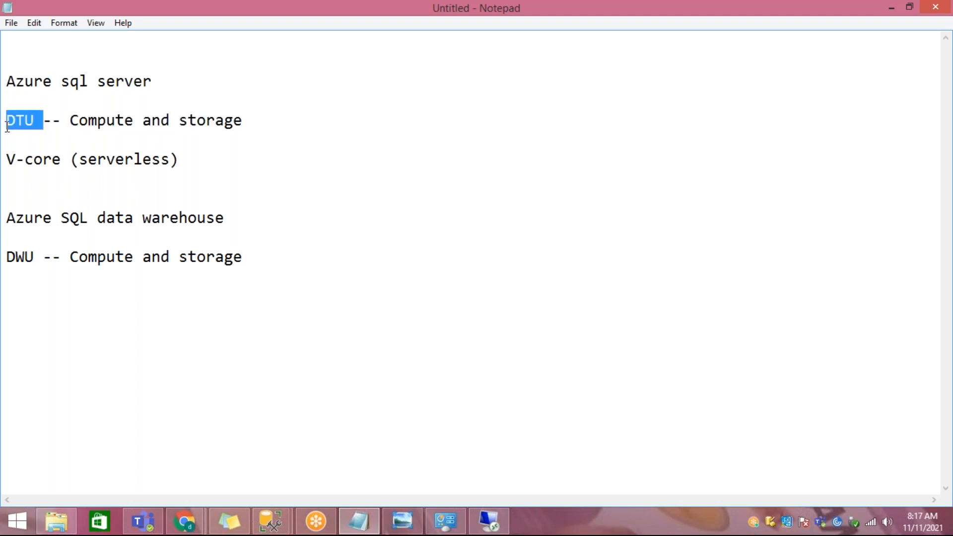
Step: Extend the DTU line with "-- database transaction units" after "Compute and storage"
{"action": "left_click", "coordinate": [270, 121]}
{"action": "type", "text": "-- data base transa"}
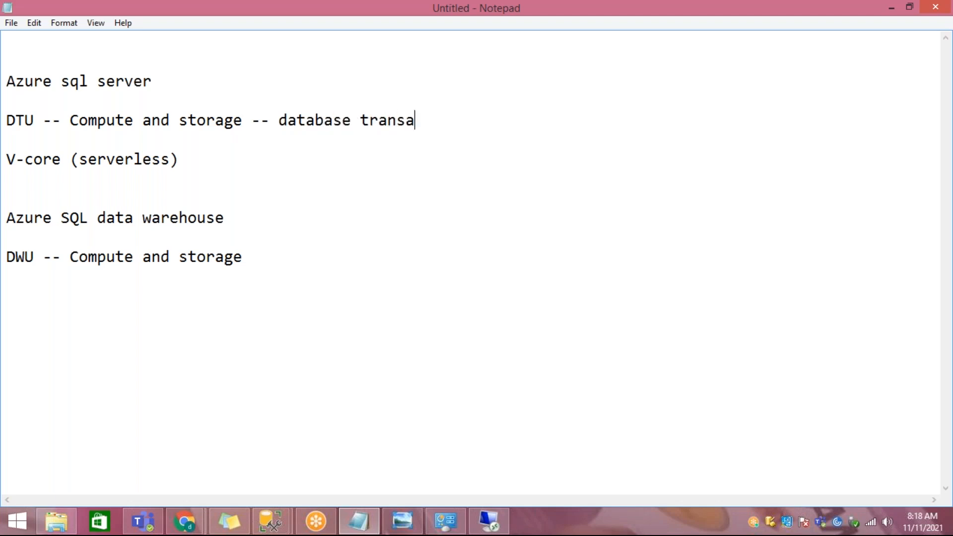
{"action": "type", "text": "ction units"}
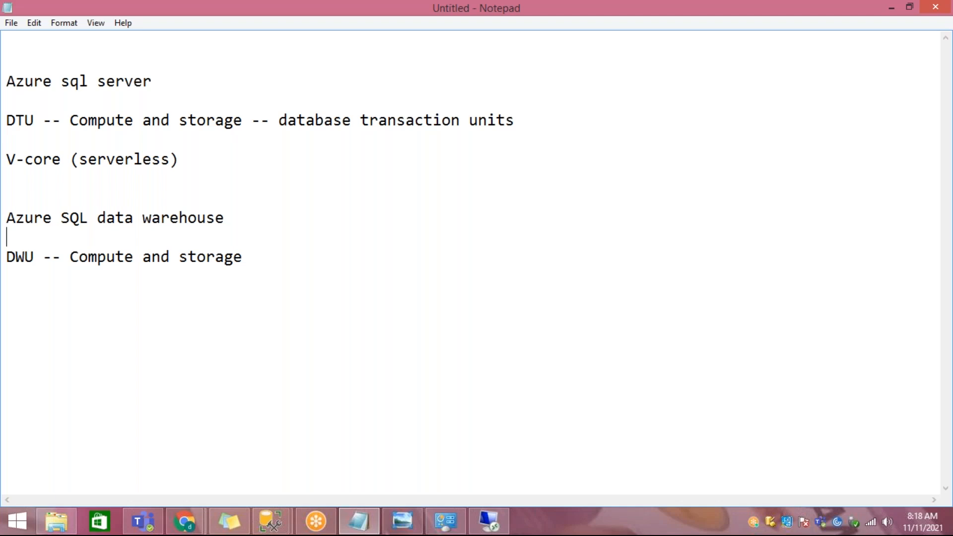
Step: Extend the DWU line with "-- data warehouse units" after "Compute and storage"
{"action": "key", "text": "Down"}
{"action": "key", "text": "End"}
{"action": "type", "text": "-- data  warehouse units"}
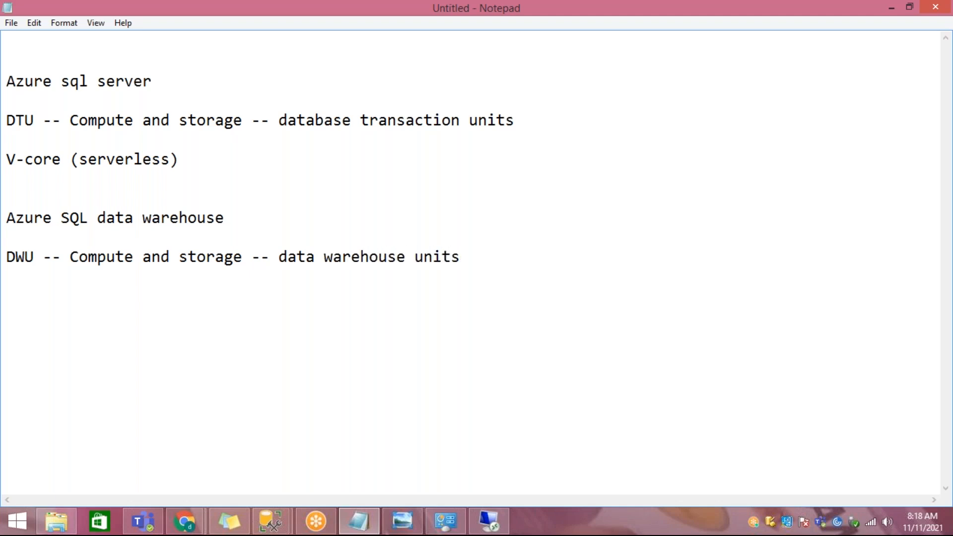
Step: Shorten "database" to "data" in the DTU line so the term reads "data transaction units"
{"action": "key", "text": "BackSpace"}
{"action": "key", "text": "BackSpace"}
{"action": "key", "text": "Delete"}
{"action": "key", "text": "Delete"}
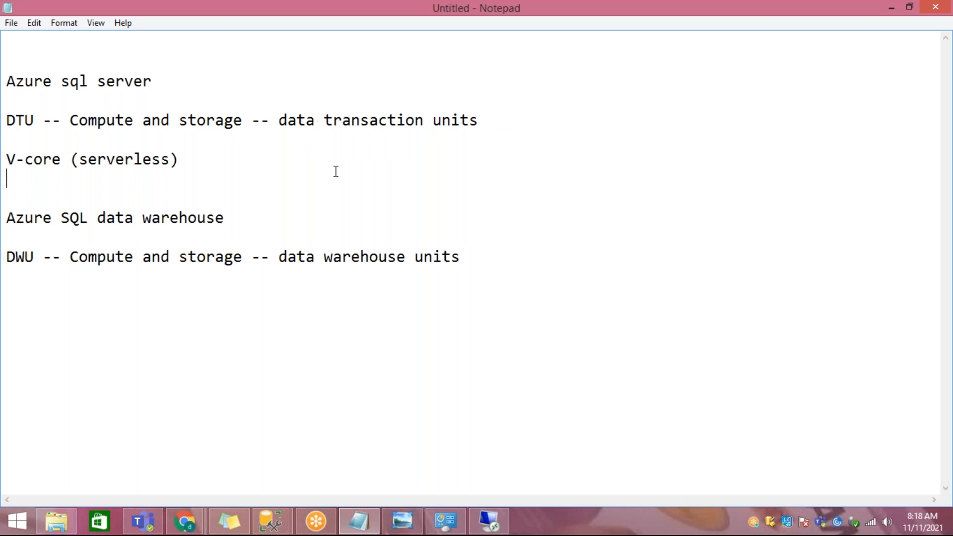
Step: Highlight the whole DWU line, and highlight "Compute and storage" in the DTU line
{"action": "key", "text": "shift+End"}
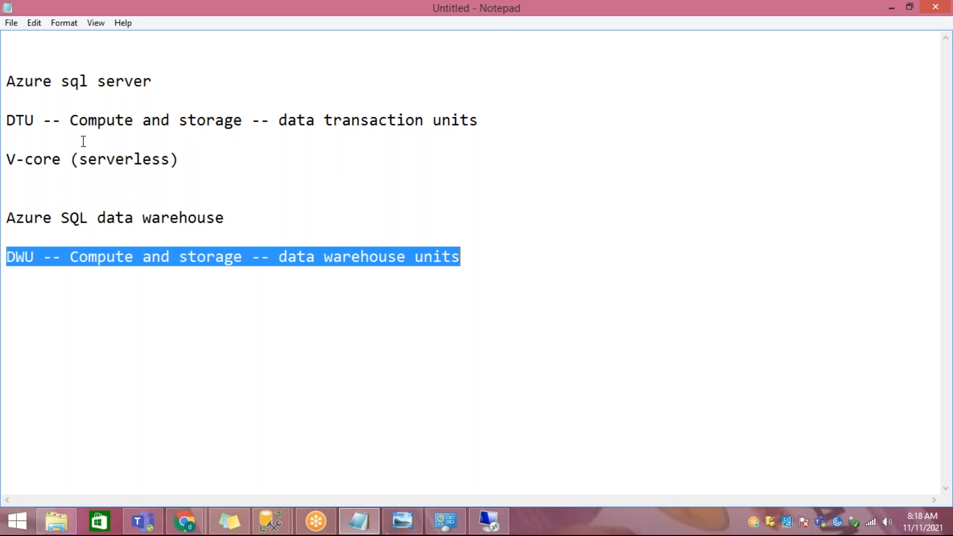
{"action": "double_click", "coordinate": [74, 122]}
{"action": "left_click_drag", "start_coordinate": [159, 124], "coordinate": [246, 126]}
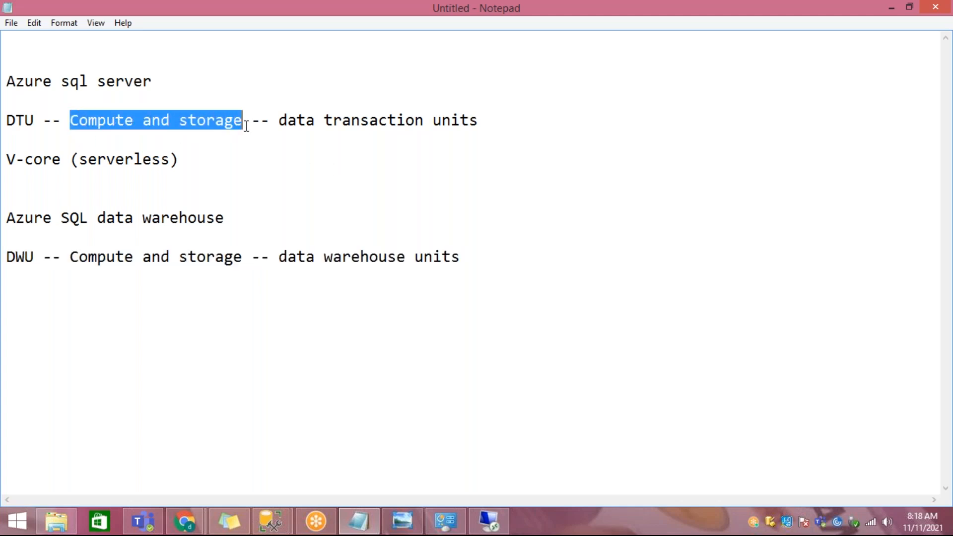
Step: Add "-- coupled" to the end of the DTU line and highlight the whole line
{"action": "left_click", "coordinate": [561, 125]}
{"action": "type", "text": "-- c"}
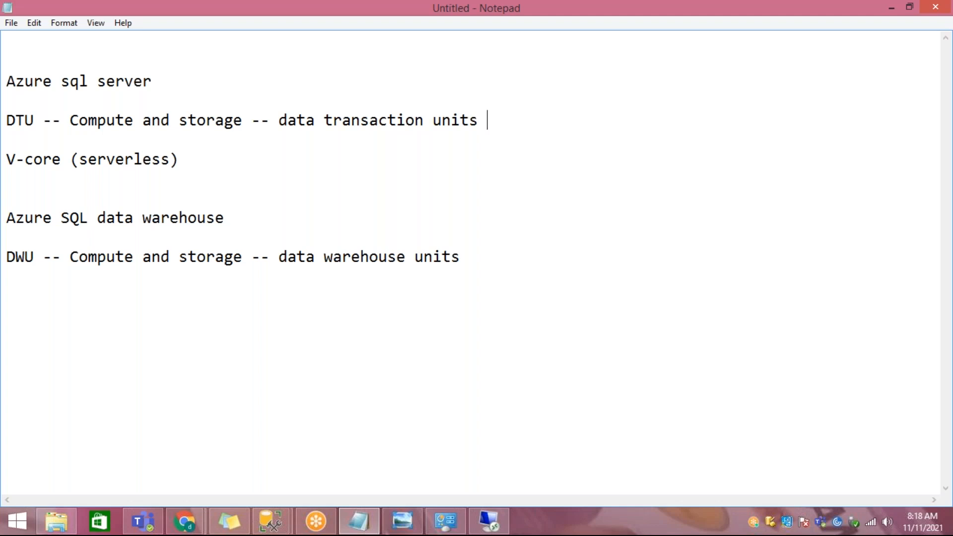
{"action": "type", "text": "o"}
{"action": "key", "text": "BackSpace"}
{"action": "type", "text": "oupled"}
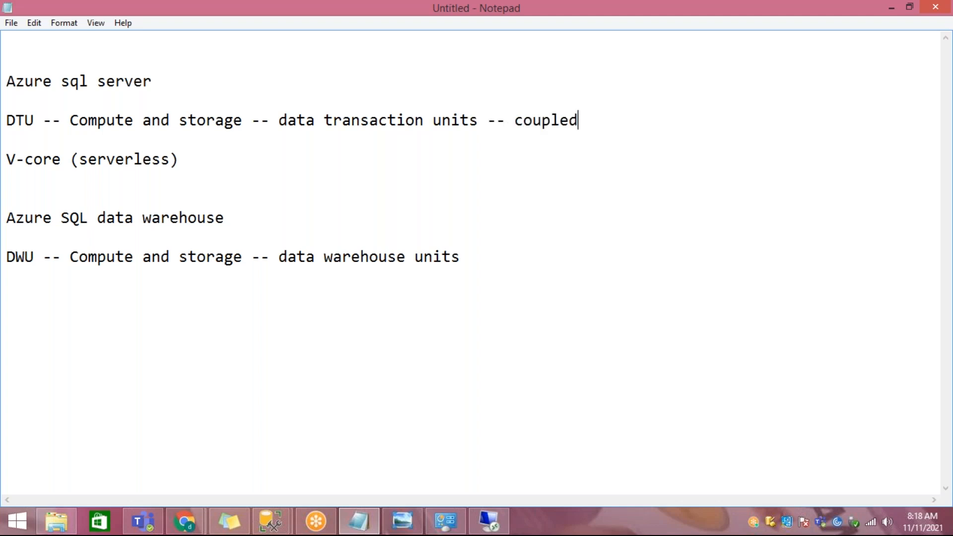
{"action": "key", "text": "shift+Home"}
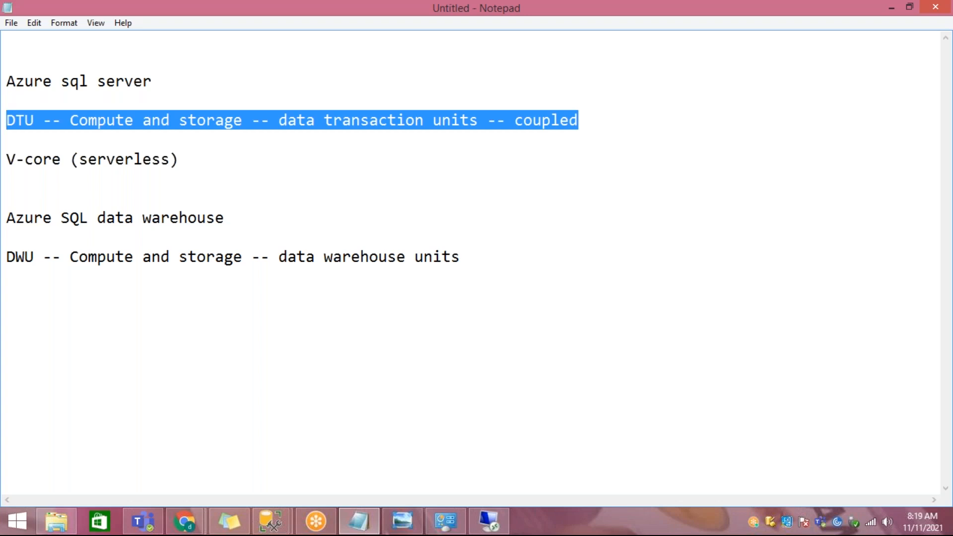
Step: Add "-- de--coupled" to the end of the DWU line
{"action": "key", "text": "Down"}
{"action": "key", "text": "Down"}
{"action": "key", "text": "Down"}
{"action": "key", "text": "Down"}
{"action": "key", "text": "Down"}
{"action": "key", "text": "Down"}
{"action": "key", "text": "Down"}
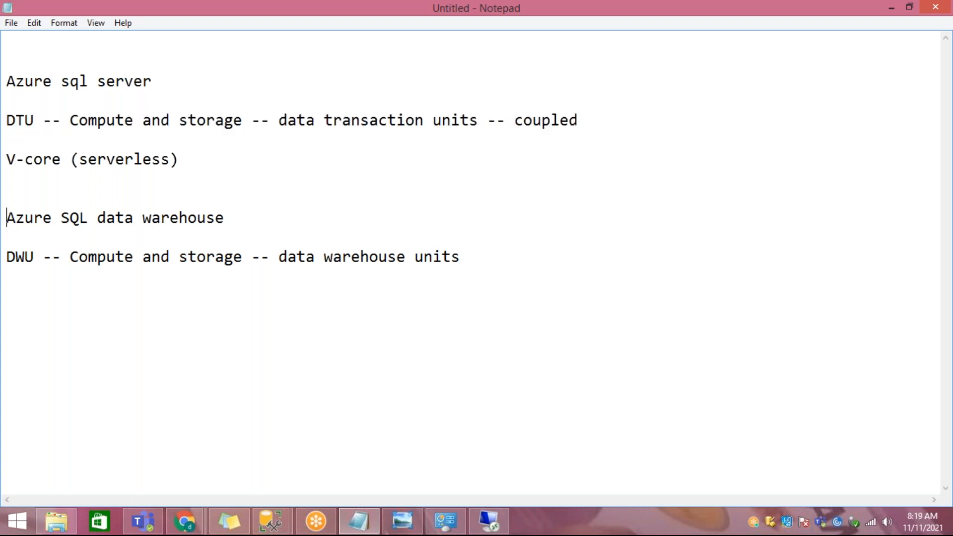
{"action": "key", "text": "End"}
{"action": "type", "text": "-- de--coupled"}
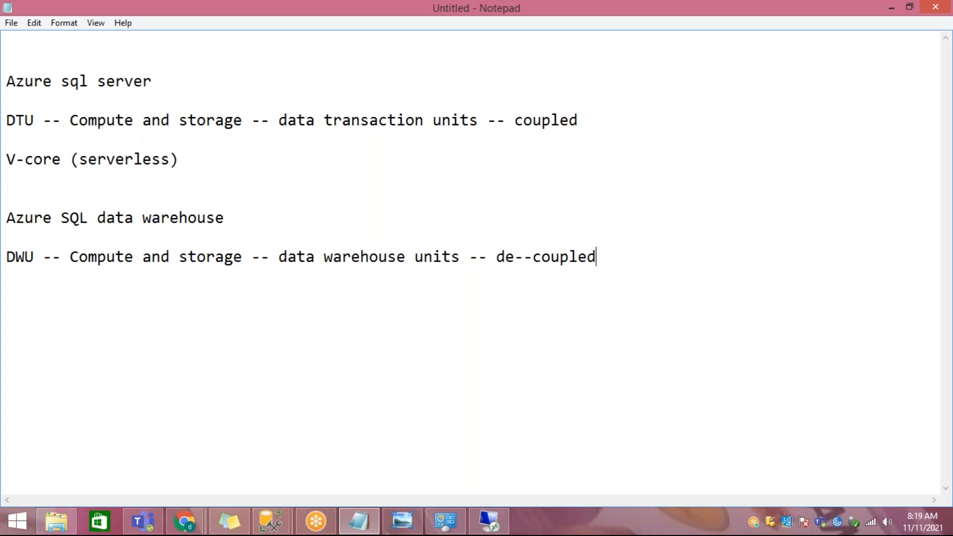
{"action": "type", "text": "comu"}
Step: Add "compute" and "storage" on separate lines below the DWU line and highlight both
{"action": "key", "text": "BackSpace"}
{"action": "type", "text": "pute and"}
{"action": "key", "text": "BackSpace"}
{"action": "key", "text": "BackSpace"}
{"action": "key", "text": "BackSpace"}
{"action": "key", "text": "Return"}
{"action": "type", "text": "storage"}
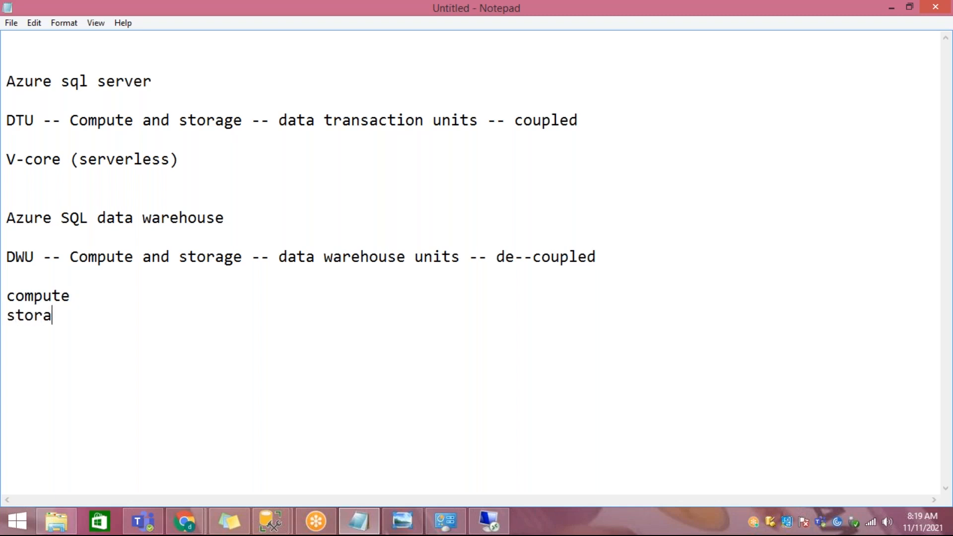
{"action": "key", "text": "shift+Up"}
{"action": "key", "text": "shift+Up"}
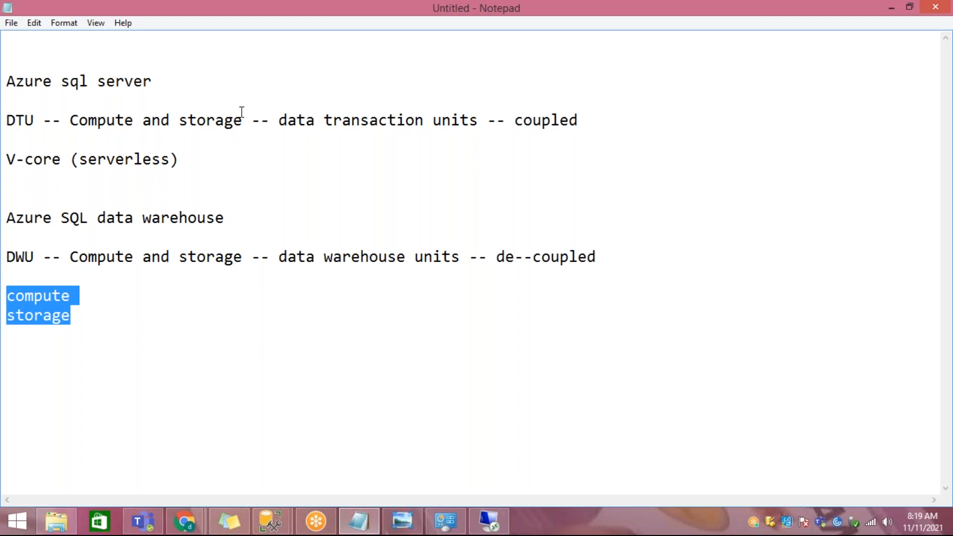
Step: Highlight the terms DTU, DWU and V-core one after another in the notes
{"action": "left_click_drag", "start_coordinate": [7, 120], "coordinate": [39, 121]}
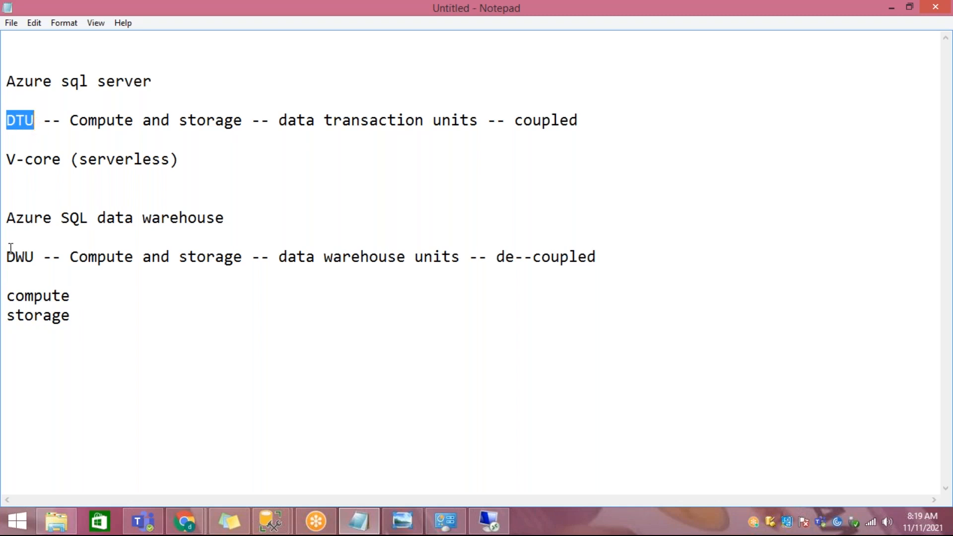
{"action": "mouse_move", "coordinate": [7, 255]}
{"action": "left_mouse_down"}
{"action": "mouse_move", "coordinate": [45, 256]}
{"action": "mouse_move", "coordinate": [26, 256]}
{"action": "left_mouse_up"}
{"action": "left_click_drag", "start_coordinate": [7, 159], "coordinate": [74, 160]}
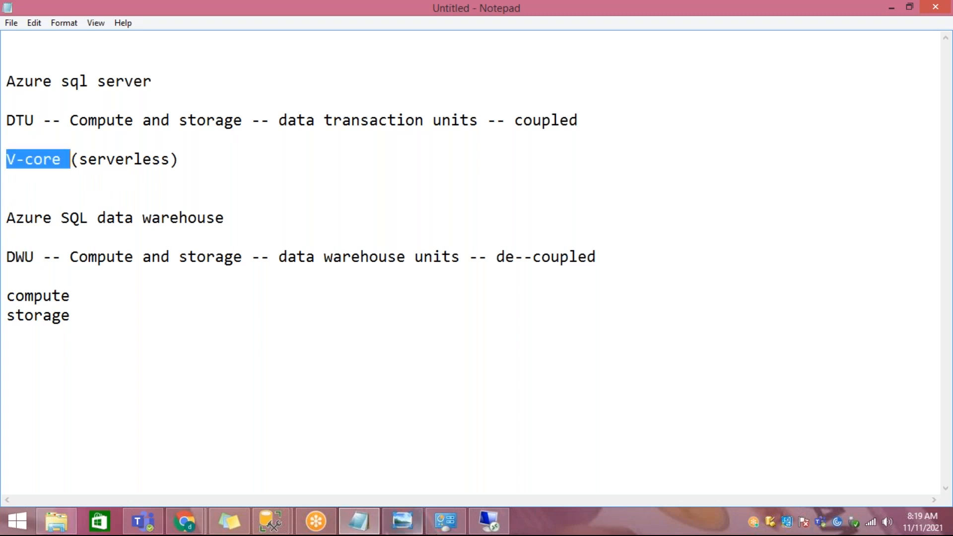
Step: Switch to the Azure portal's Configure page and set the service tier to Basic (For less demanding workloads)
{"action": "mouse_move", "coordinate": [184, 522]}
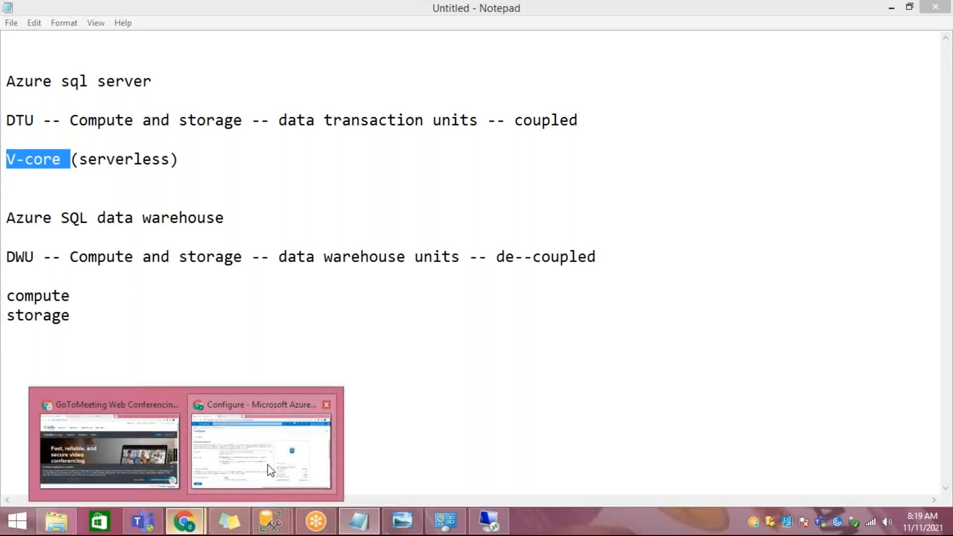
{"action": "left_click", "coordinate": [262, 444]}
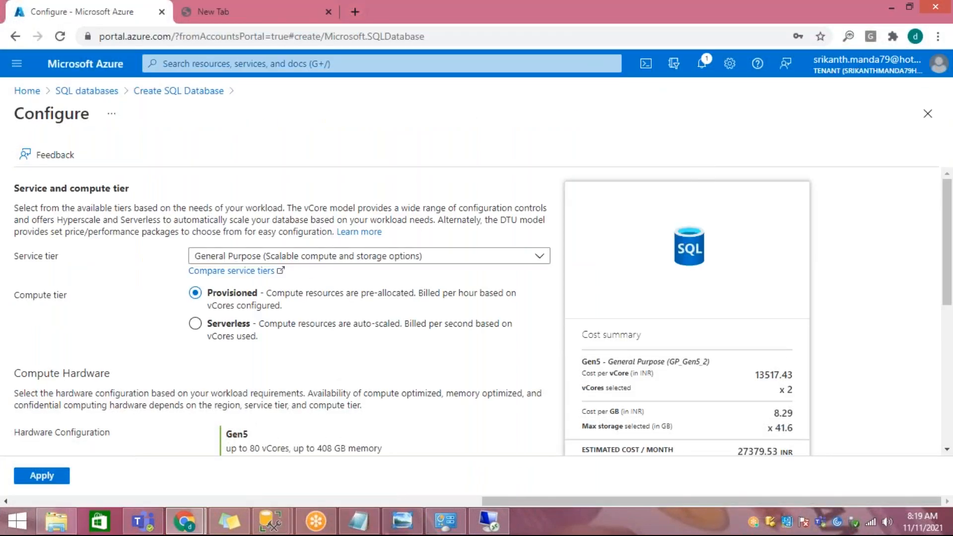
{"action": "left_click", "coordinate": [317, 257]}
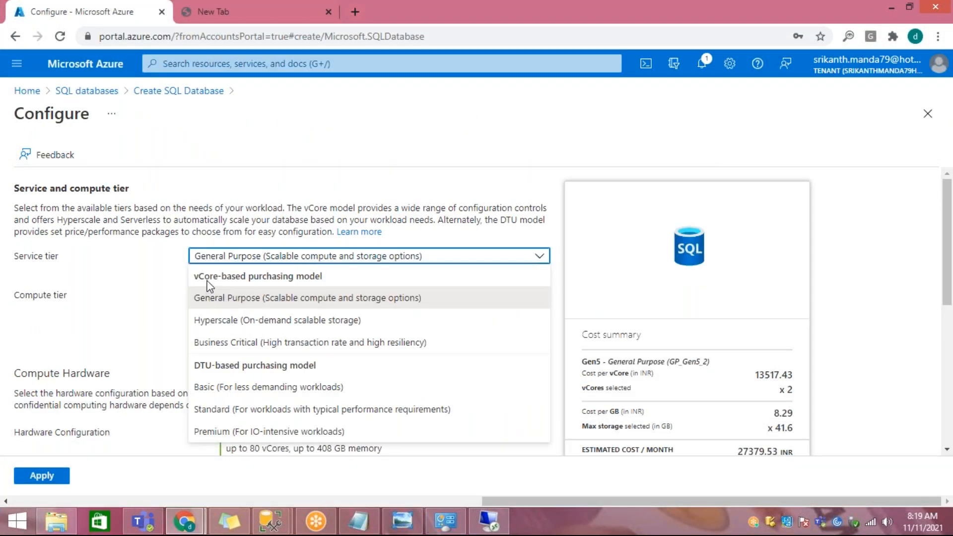
{"action": "left_click", "coordinate": [268, 387]}
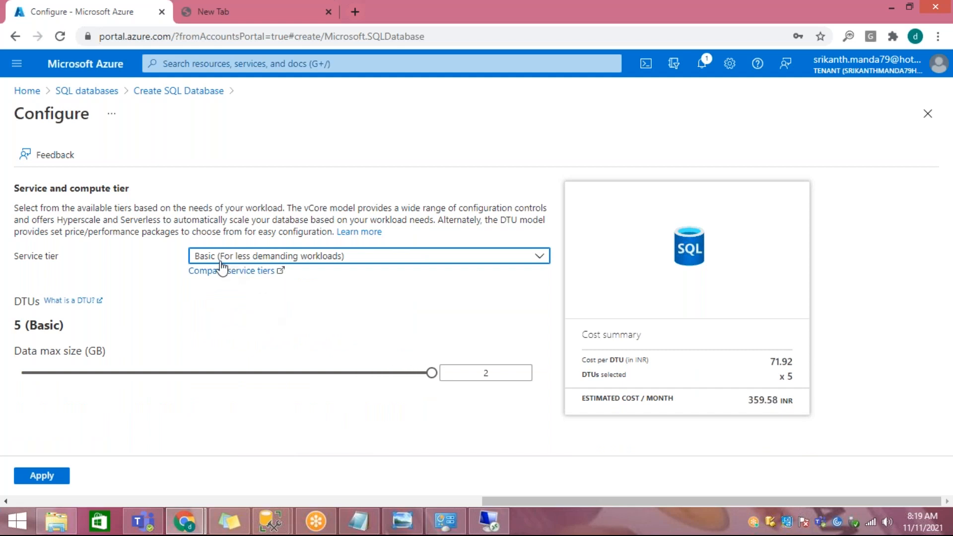
Step: Highlight the DTUs label, the data max size and the DTU number of the Basic tier
{"action": "left_click_drag", "start_coordinate": [10, 303], "coordinate": [36, 302]}
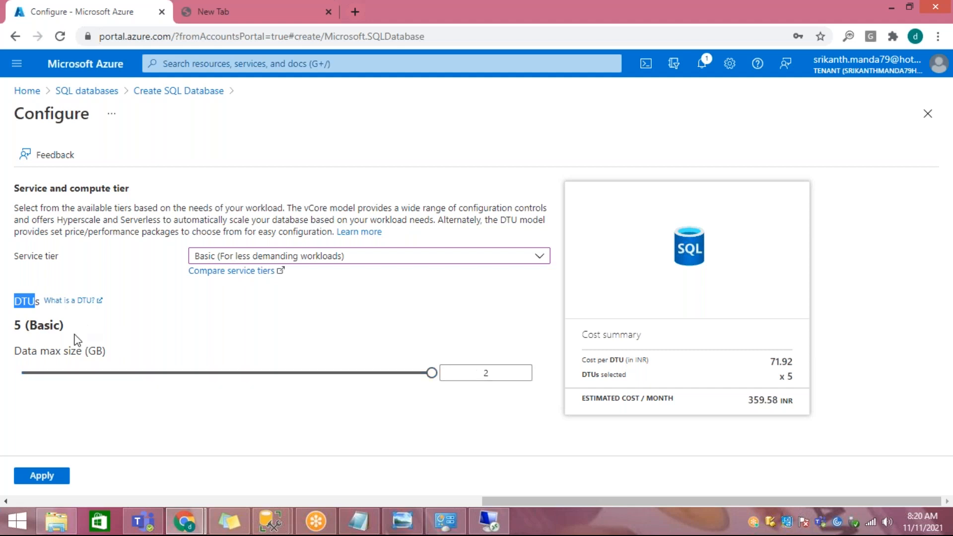
{"action": "left_click_drag", "start_coordinate": [88, 351], "coordinate": [106, 351]}
{"action": "left_click_drag", "start_coordinate": [468, 373], "coordinate": [503, 373]}
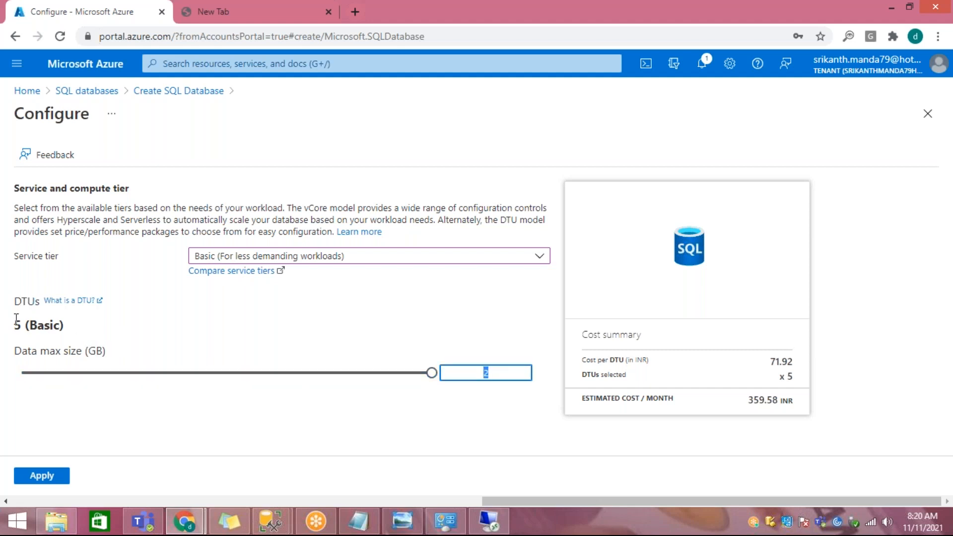
{"action": "left_click_drag", "start_coordinate": [15, 325], "coordinate": [24, 325]}
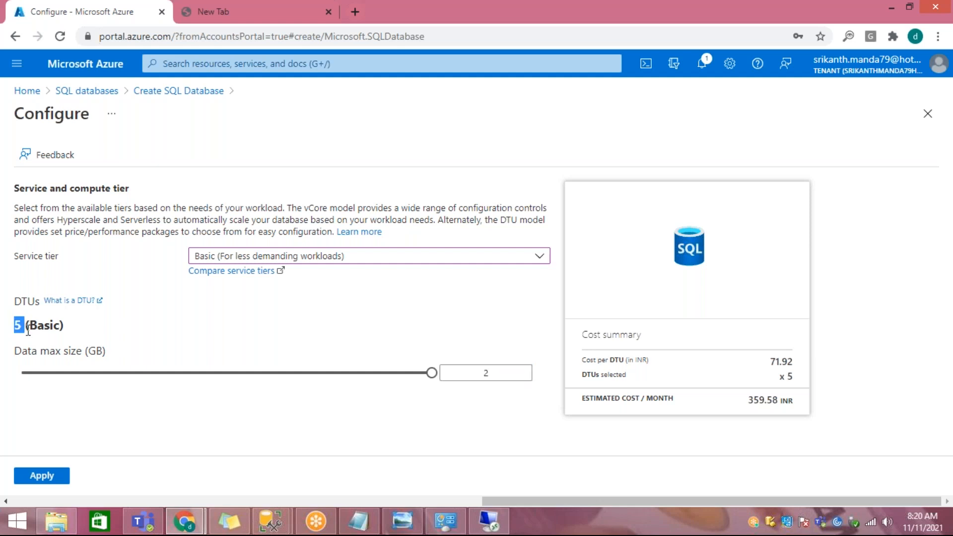
Step: Change the service tier to Standard and move the DTUs to 3000 (S12) and back to 10 (S0)
{"action": "left_click", "coordinate": [329, 257]}
{"action": "left_click", "coordinate": [260, 407]}
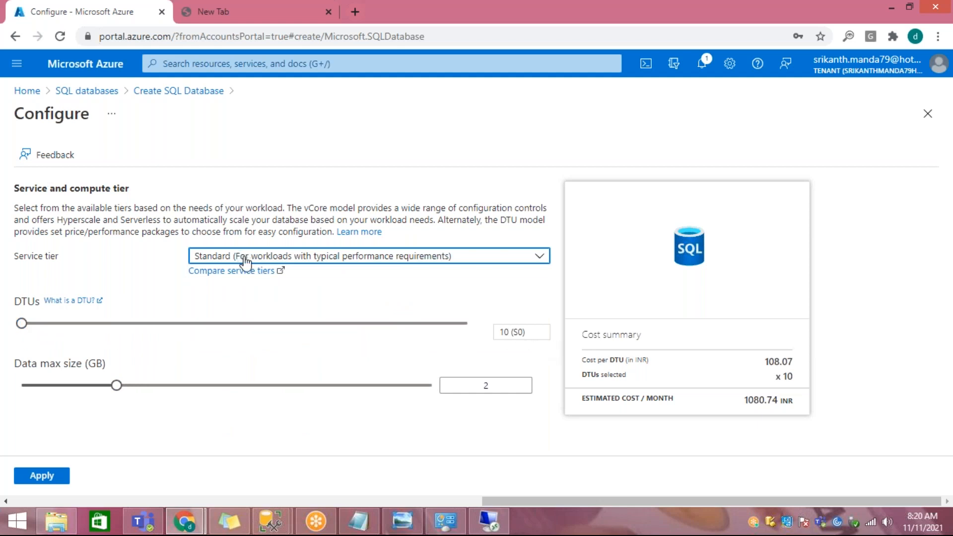
{"action": "left_click_drag", "start_coordinate": [22, 325], "coordinate": [538, 356]}
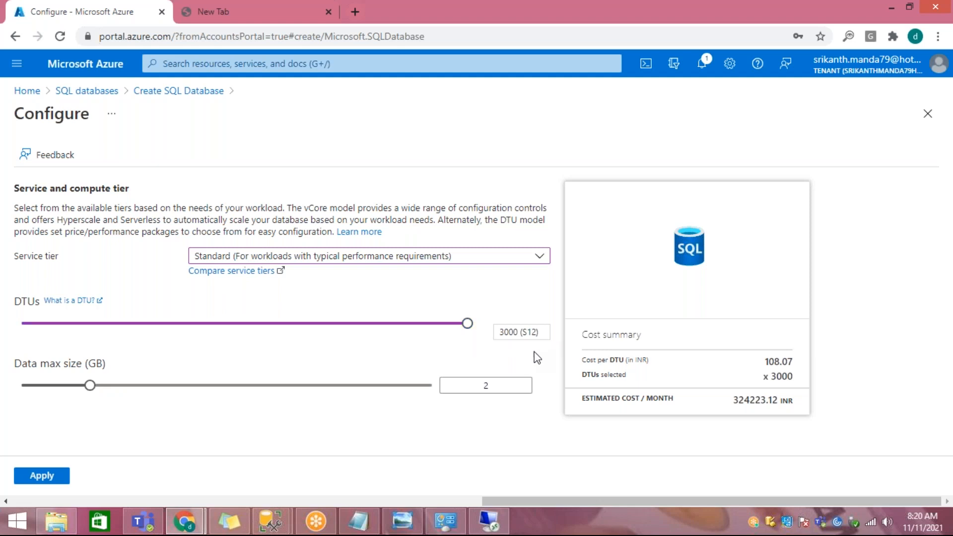
{"action": "left_click_drag", "start_coordinate": [496, 331], "coordinate": [523, 336]}
{"action": "left_click", "coordinate": [22, 335]}
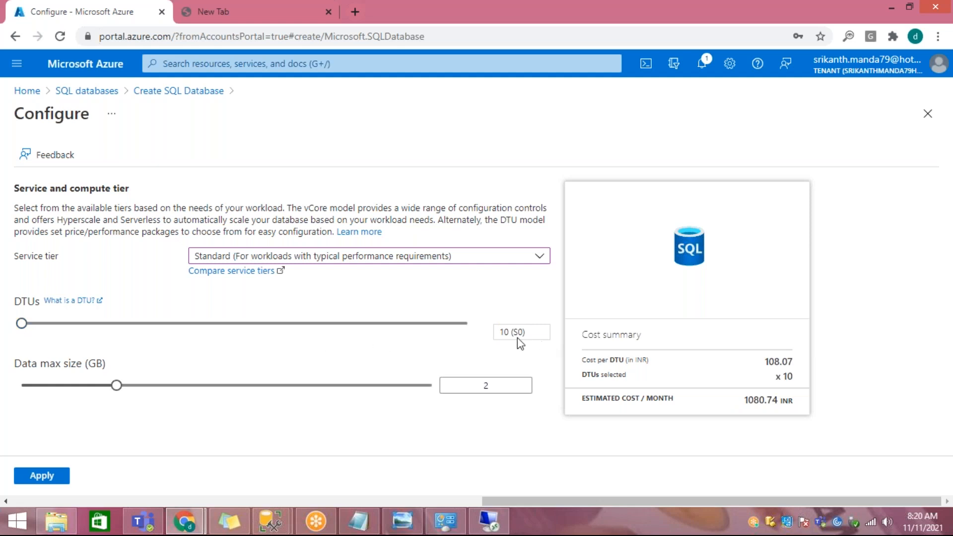
{"action": "left_click_drag", "start_coordinate": [499, 336], "coordinate": [511, 337]}
Step: Set the DTUs to 3000 (S12) and the data max size to 1024 GB
{"action": "left_click_drag", "start_coordinate": [22, 323], "coordinate": [524, 367]}
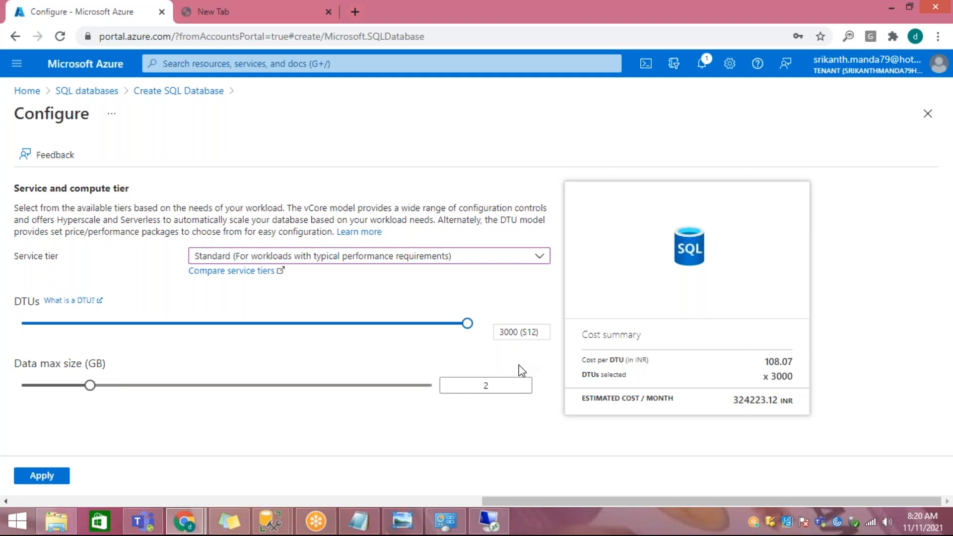
{"action": "left_click_drag", "start_coordinate": [501, 332], "coordinate": [533, 331]}
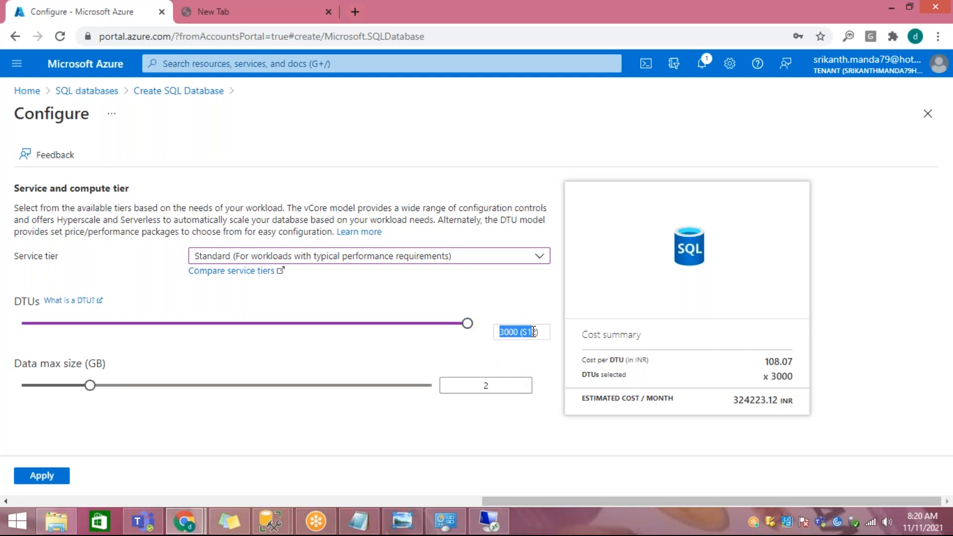
{"action": "left_click_drag", "start_coordinate": [90, 385], "coordinate": [517, 389]}
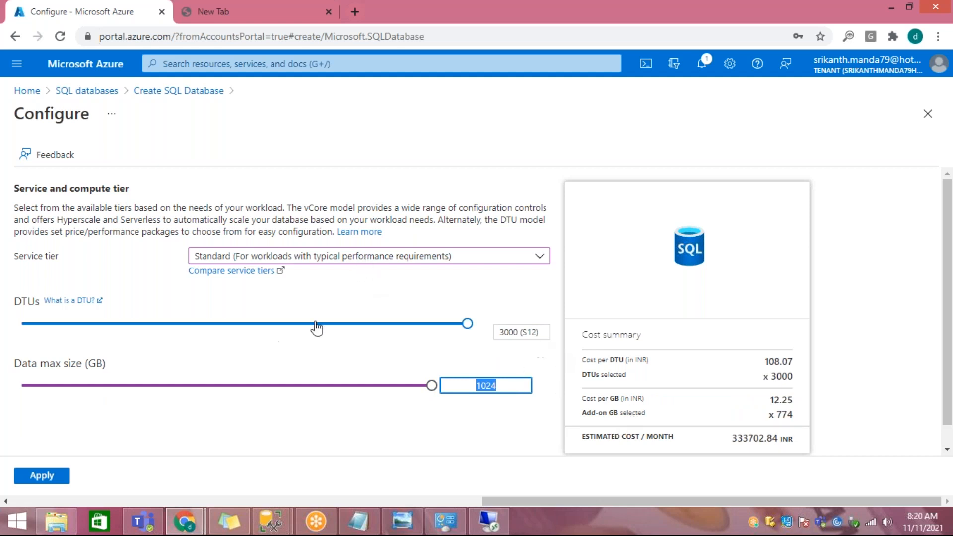
Step: Lower the DTUs to 10 (S0) and highlight the cost summary entries and the data max size
{"action": "left_click_drag", "start_coordinate": [468, 332], "coordinate": [22, 331]}
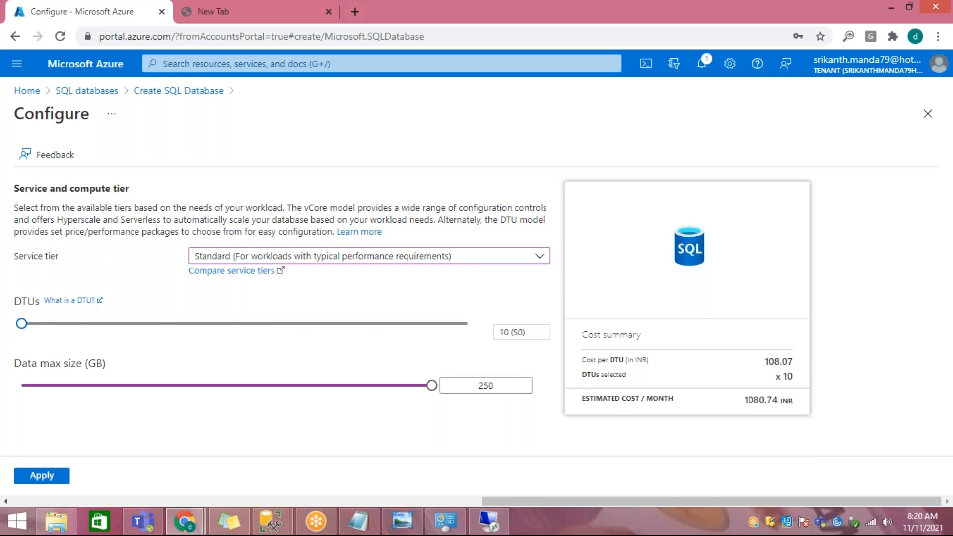
{"action": "left_click_drag", "start_coordinate": [582, 379], "coordinate": [645, 360]}
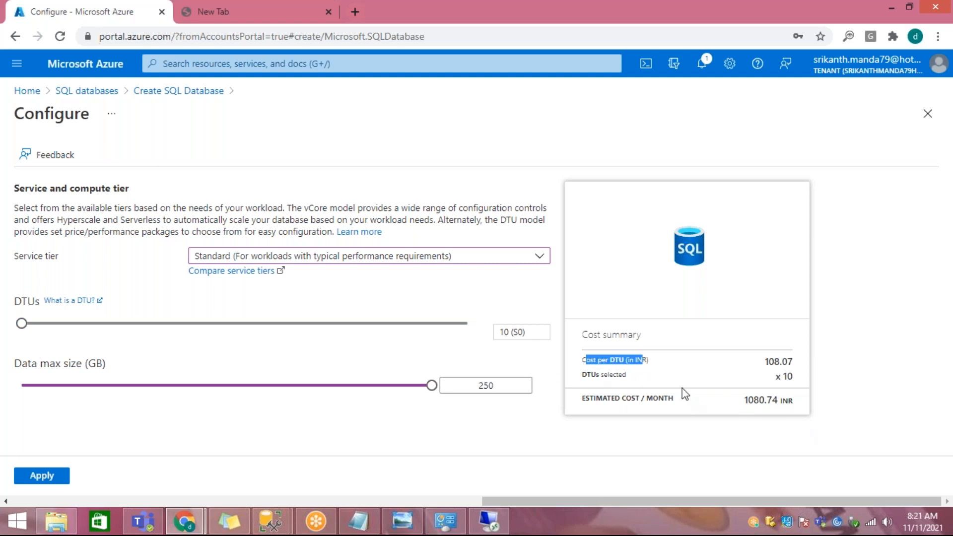
{"action": "left_click", "coordinate": [665, 377]}
{"action": "left_click_drag", "start_coordinate": [583, 374], "coordinate": [645, 376]}
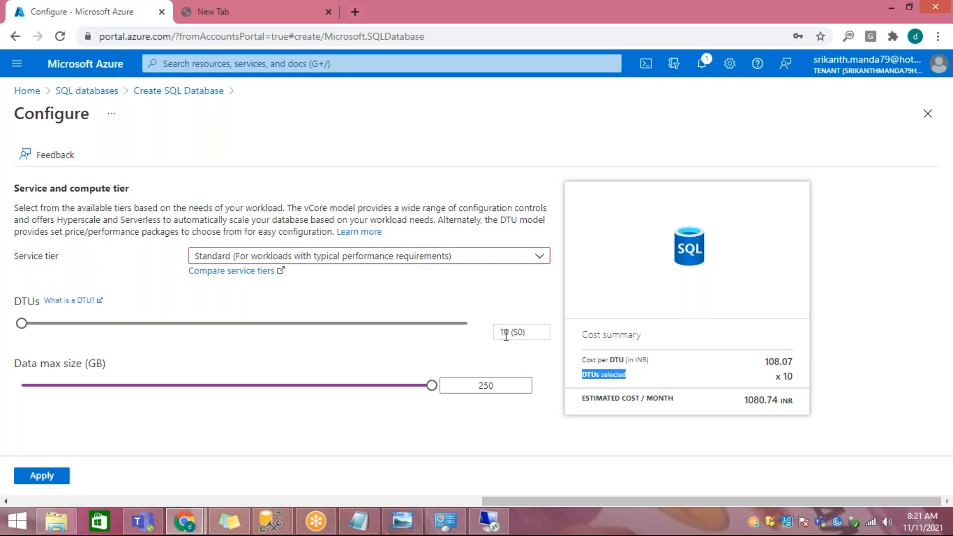
{"action": "left_click_drag", "start_coordinate": [502, 333], "coordinate": [514, 332]}
{"action": "left_click_drag", "start_coordinate": [606, 377], "coordinate": [801, 375]}
{"action": "left_click_drag", "start_coordinate": [598, 362], "coordinate": [650, 361]}
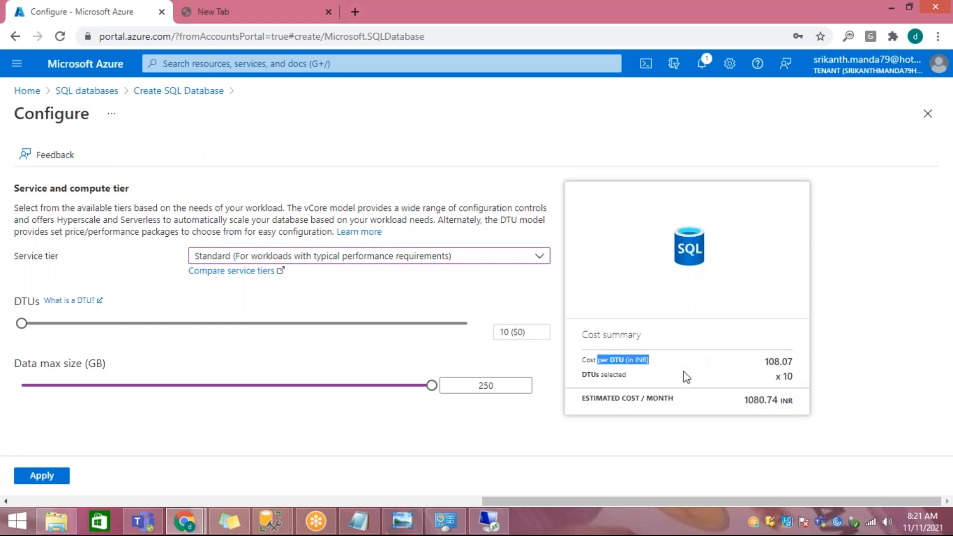
{"action": "left_click_drag", "start_coordinate": [768, 361], "coordinate": [793, 400]}
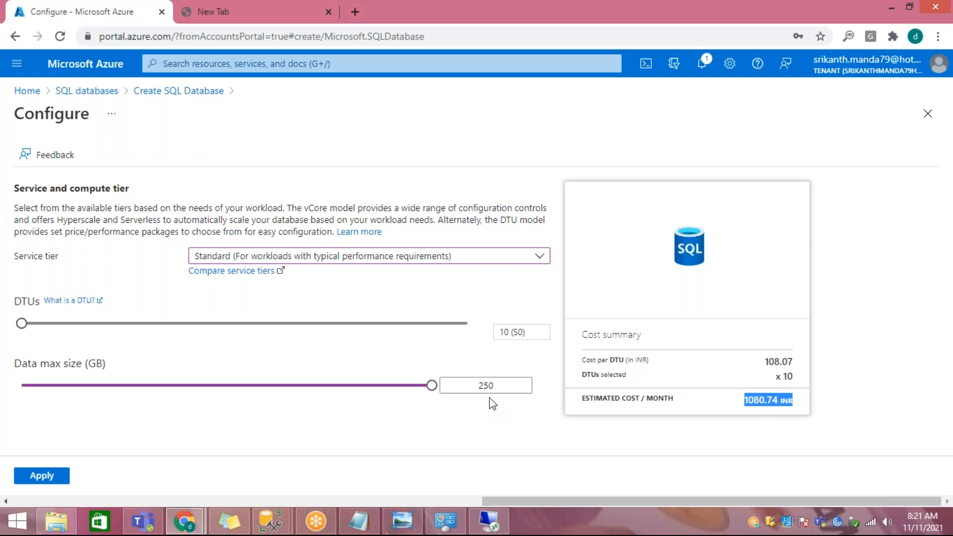
{"action": "left_click_drag", "start_coordinate": [479, 385], "coordinate": [525, 386]}
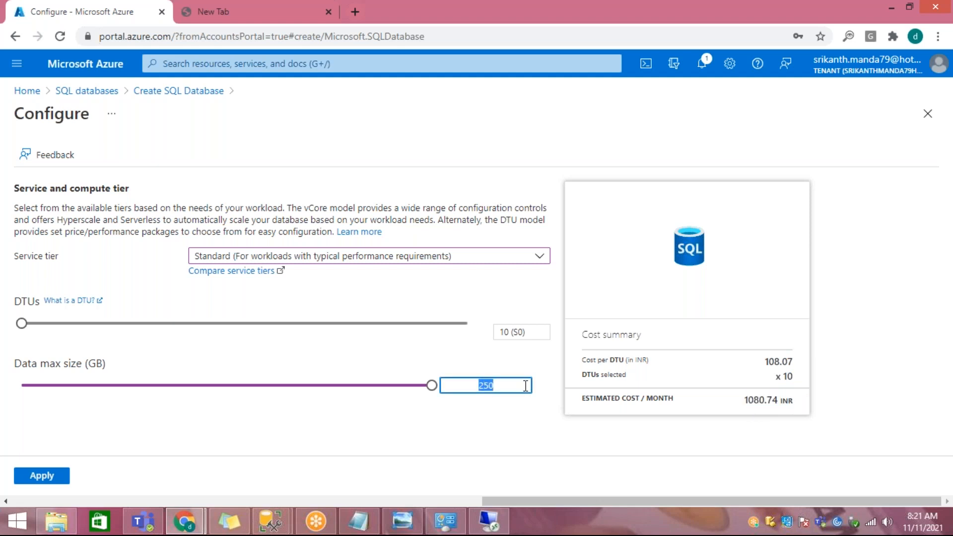
Step: Raise the DTUs to 50 (S2) and highlight the data max size value
{"action": "left_click", "coordinate": [22, 323]}
{"action": "left_click_drag", "start_coordinate": [24, 329], "coordinate": [132, 331]}
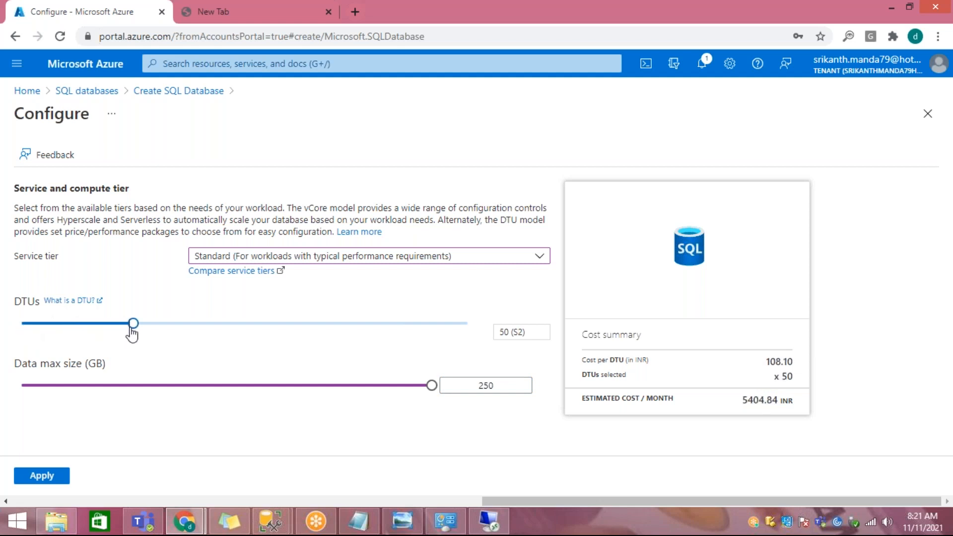
{"action": "left_click_drag", "start_coordinate": [475, 387], "coordinate": [557, 394]}
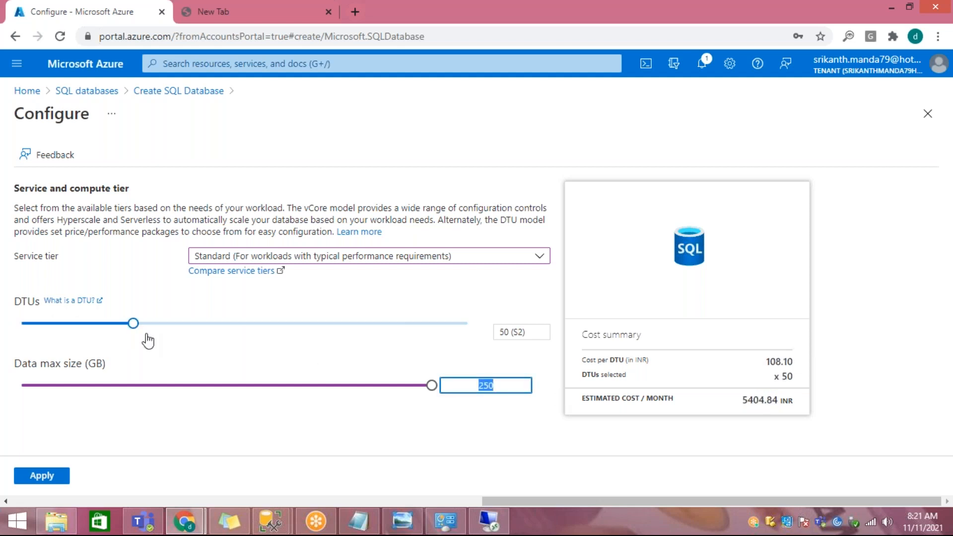
Step: Set the DTUs to 100 (S3) with a 1024 GB data max size, highlighting the DTU and per-GB costs
{"action": "left_click", "coordinate": [136, 322]}
{"action": "left_click_drag", "start_coordinate": [136, 324], "coordinate": [205, 334]}
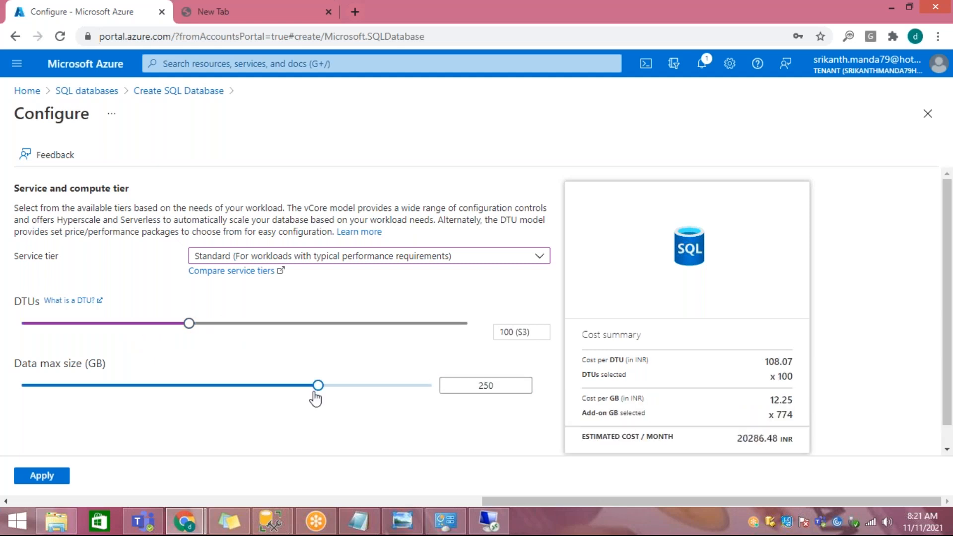
{"action": "left_click_drag", "start_coordinate": [187, 339], "coordinate": [215, 329]}
{"action": "left_click_drag", "start_coordinate": [310, 385], "coordinate": [436, 386]}
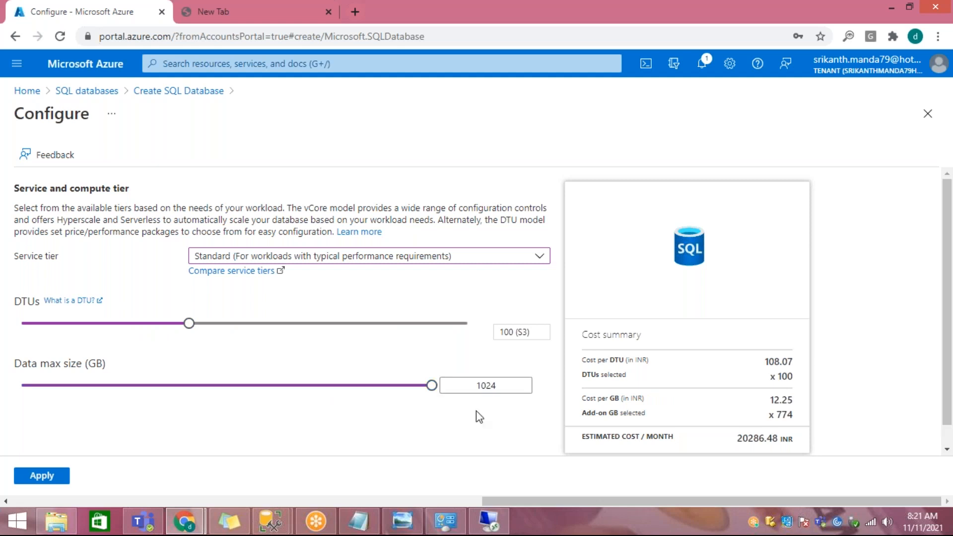
{"action": "left_click_drag", "start_coordinate": [583, 360], "coordinate": [797, 375]}
{"action": "left_click_drag", "start_coordinate": [590, 400], "coordinate": [791, 428]}
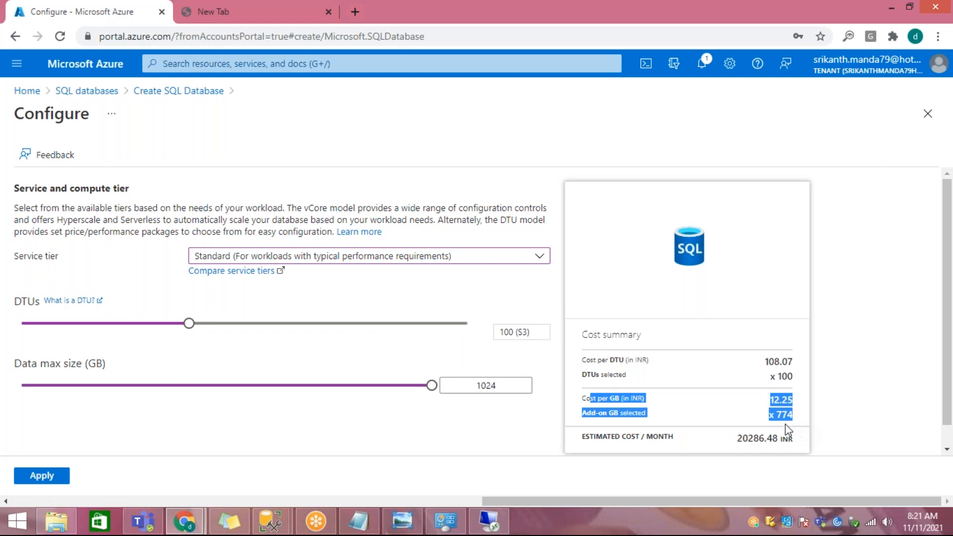
Step: Lower the DTUs to 10 (S0) and change the service tier to Basic (For less demanding workloads)
{"action": "left_click_drag", "start_coordinate": [189, 324], "coordinate": [7, 329]}
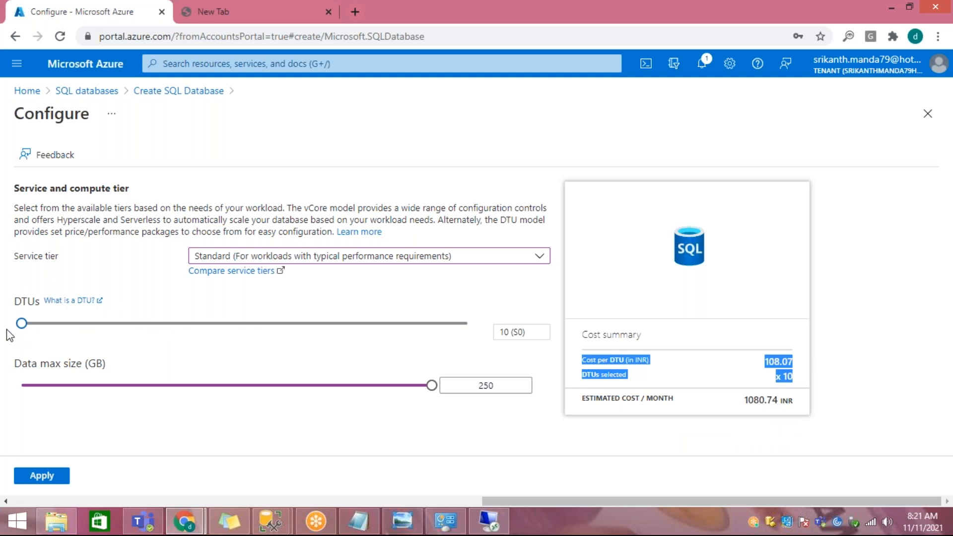
{"action": "left_click", "coordinate": [300, 257]}
{"action": "left_click", "coordinate": [287, 386]}
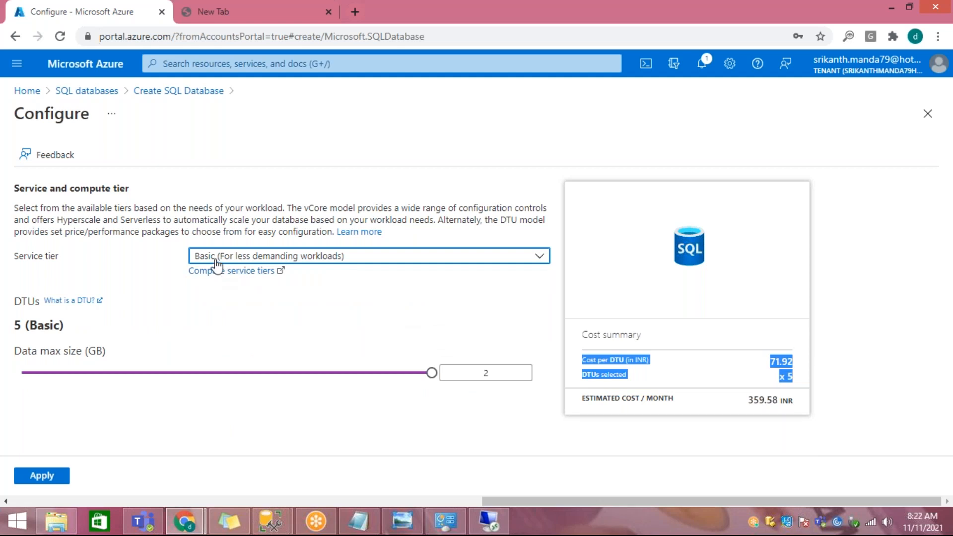
Step: Highlight the Basic tier's DTU number and data max size to review its fixed allocation
{"action": "left_click_drag", "start_coordinate": [17, 325], "coordinate": [85, 353]}
{"action": "left_click", "coordinate": [516, 377]}
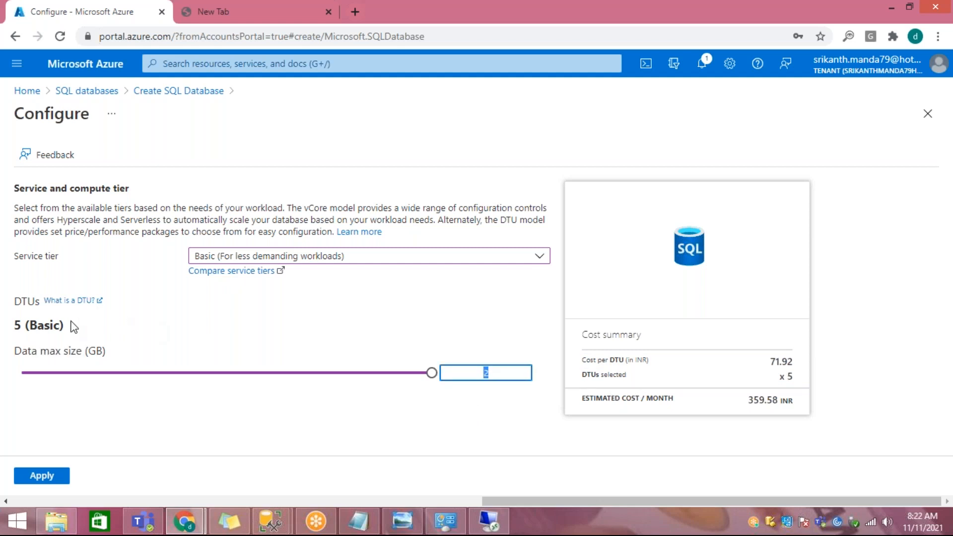
{"action": "left_click_drag", "start_coordinate": [26, 325], "coordinate": [6, 113]}
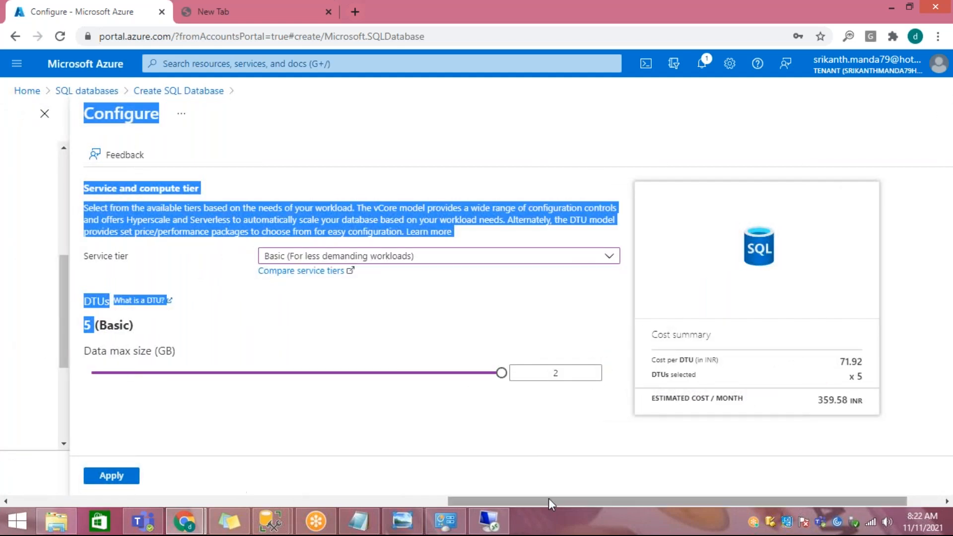
{"action": "left_click_drag", "start_coordinate": [552, 502], "coordinate": [676, 510]}
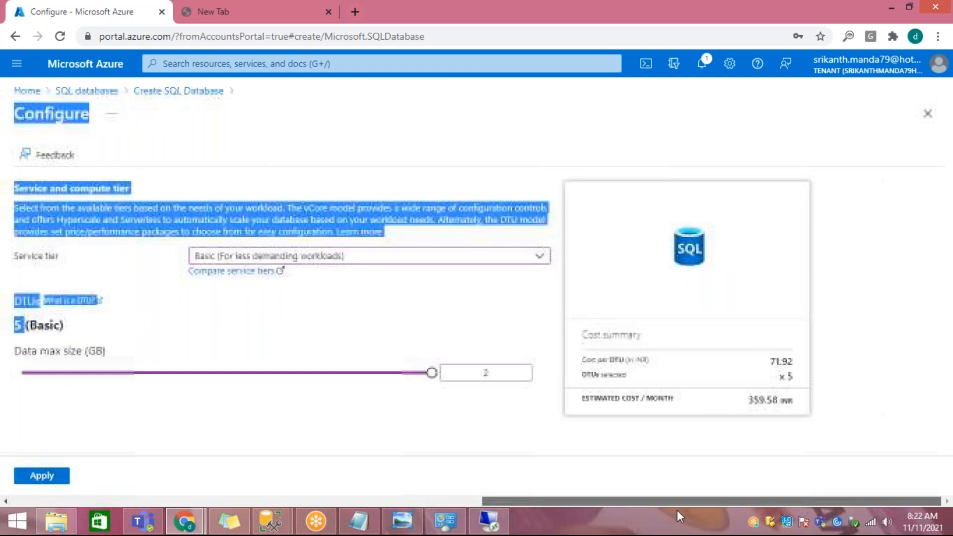
Step: Highlight the Basic tier's cost per DTU, selected DTUs and estimated monthly cost in the cost summary
{"action": "double_click", "coordinate": [602, 359]}
{"action": "left_click_drag", "start_coordinate": [654, 363], "coordinate": [788, 362]}
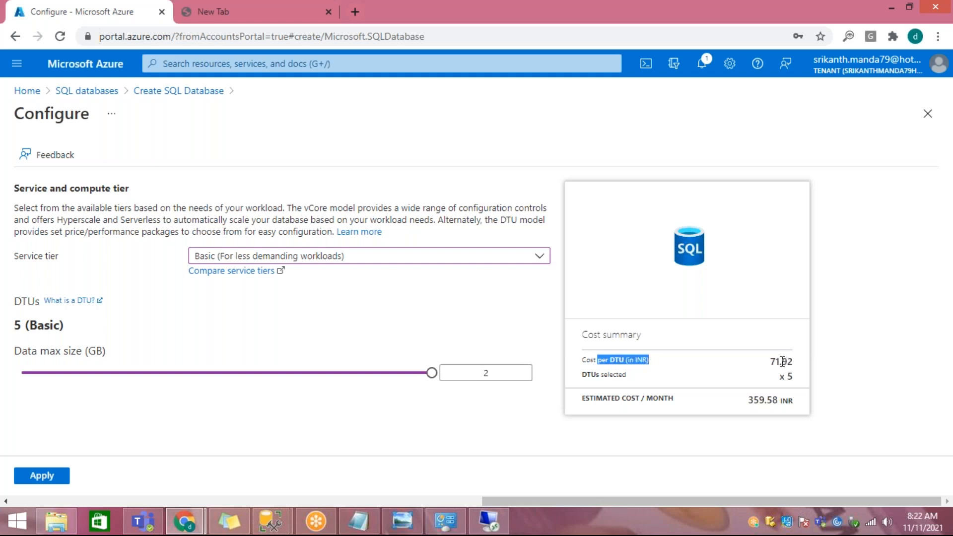
{"action": "double_click", "coordinate": [789, 376]}
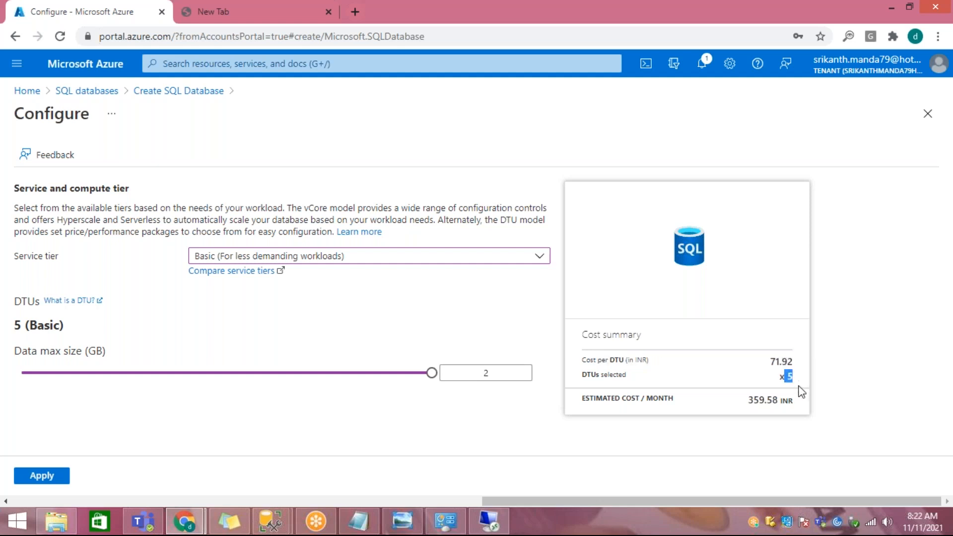
{"action": "left_click_drag", "start_coordinate": [746, 403], "coordinate": [790, 408]}
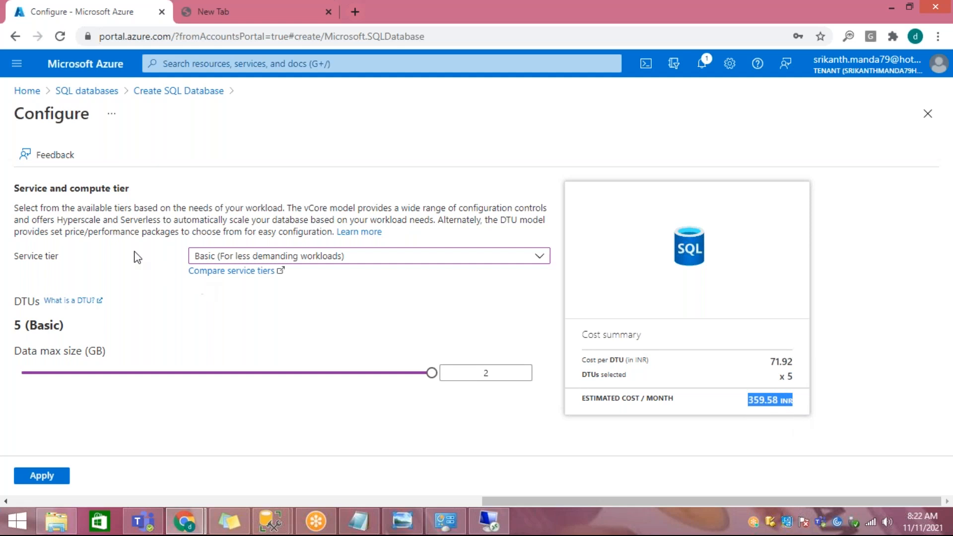
Step: Switch the service tier to Standard, raise the DTUs to 3000 (S12) and return them to 10 (S0)
{"action": "left_click", "coordinate": [267, 260]}
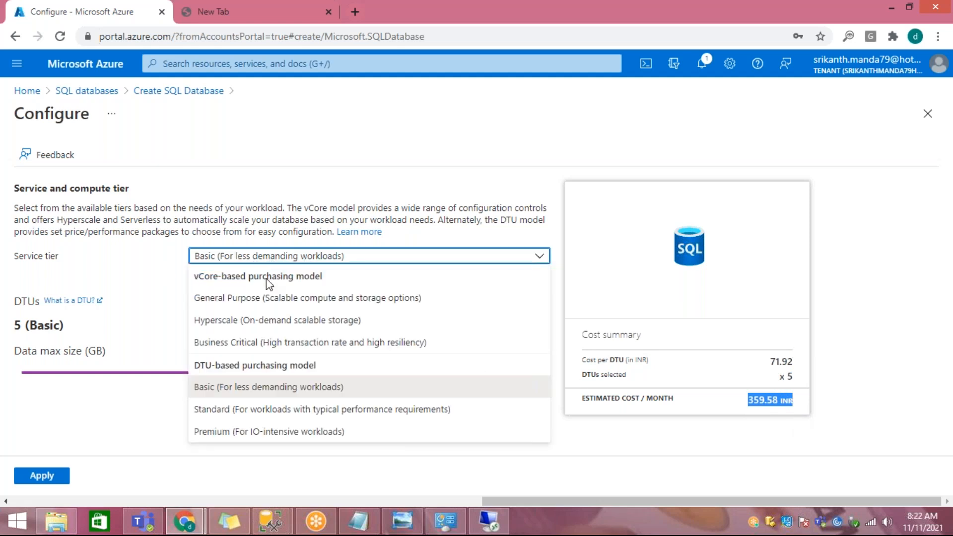
{"action": "left_click", "coordinate": [253, 410]}
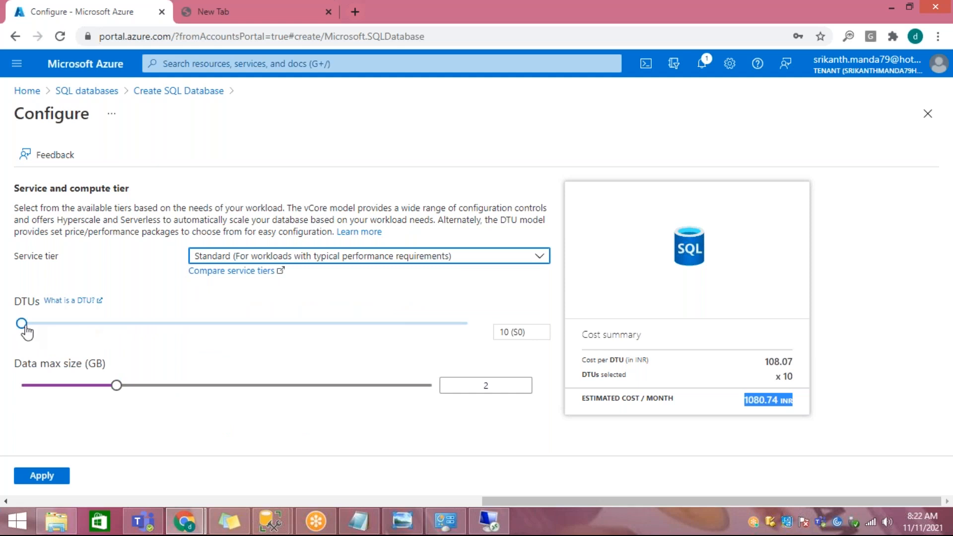
{"action": "left_click_drag", "start_coordinate": [502, 333], "coordinate": [522, 335]}
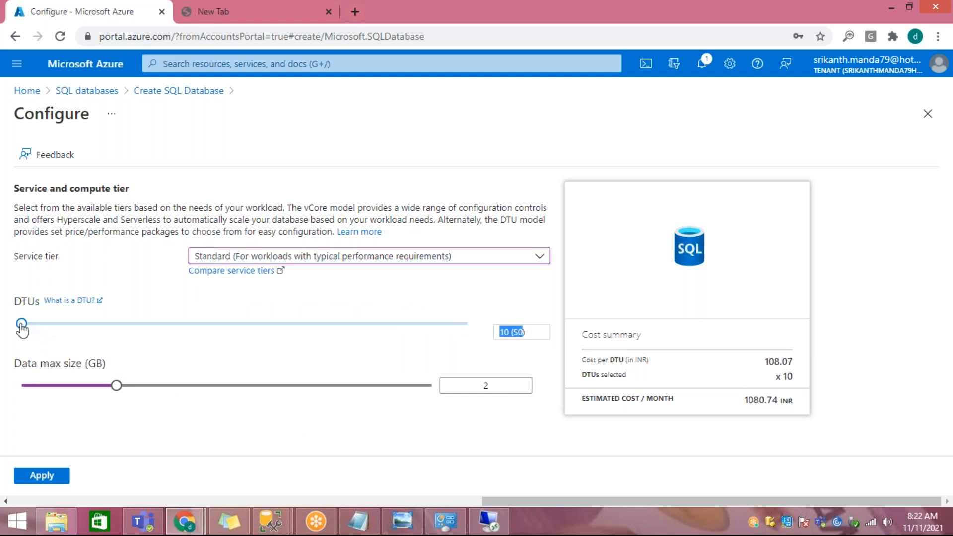
{"action": "left_click_drag", "start_coordinate": [54, 330], "coordinate": [539, 339]}
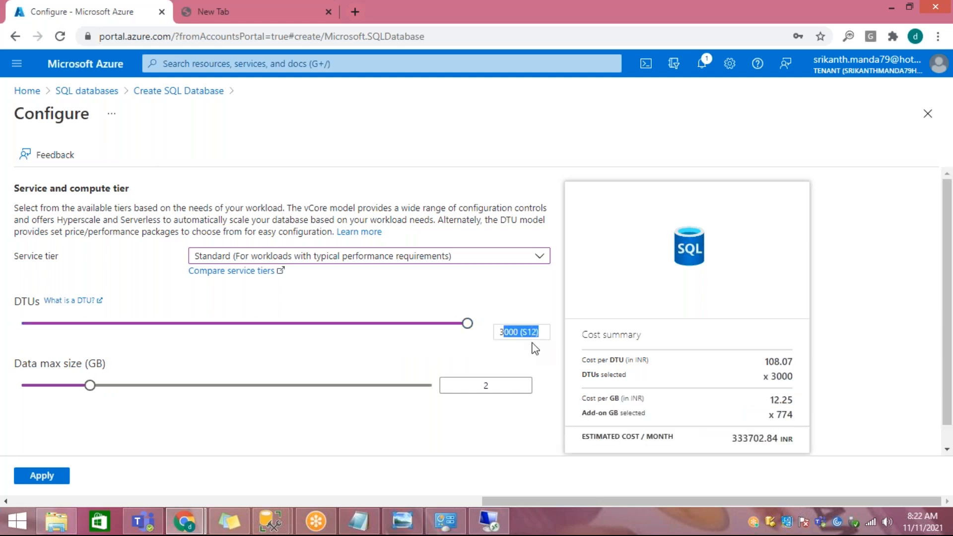
{"action": "left_click_drag", "start_coordinate": [467, 323], "coordinate": [19, 334]}
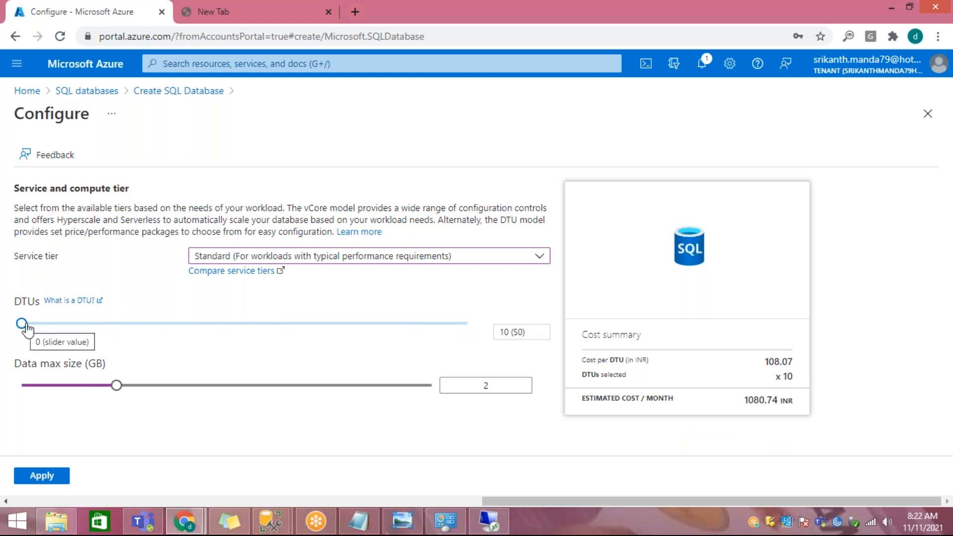
Step: Set the Standard S0 data max size to 250 GB and highlight the size and DTU values
{"action": "left_click_drag", "start_coordinate": [117, 385], "coordinate": [447, 398]}
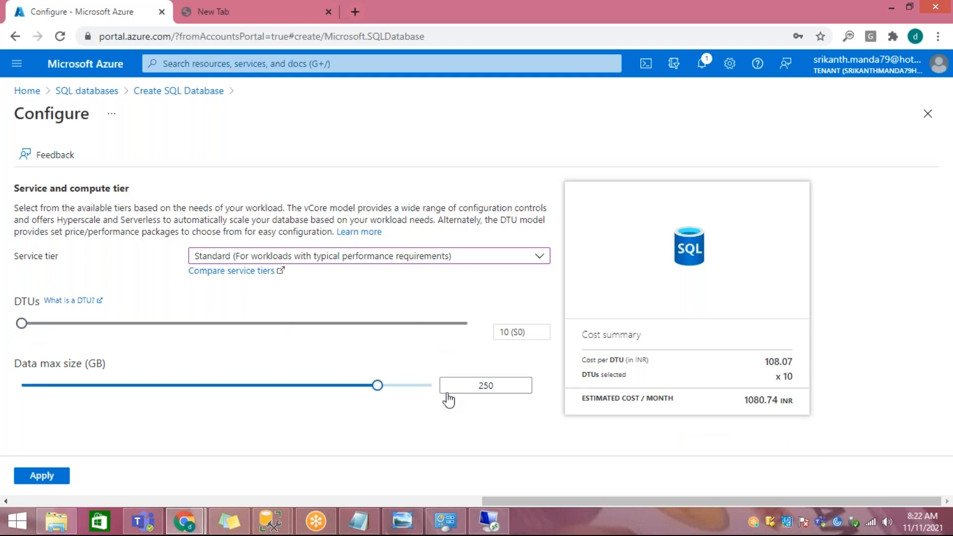
{"action": "double_click", "coordinate": [509, 389]}
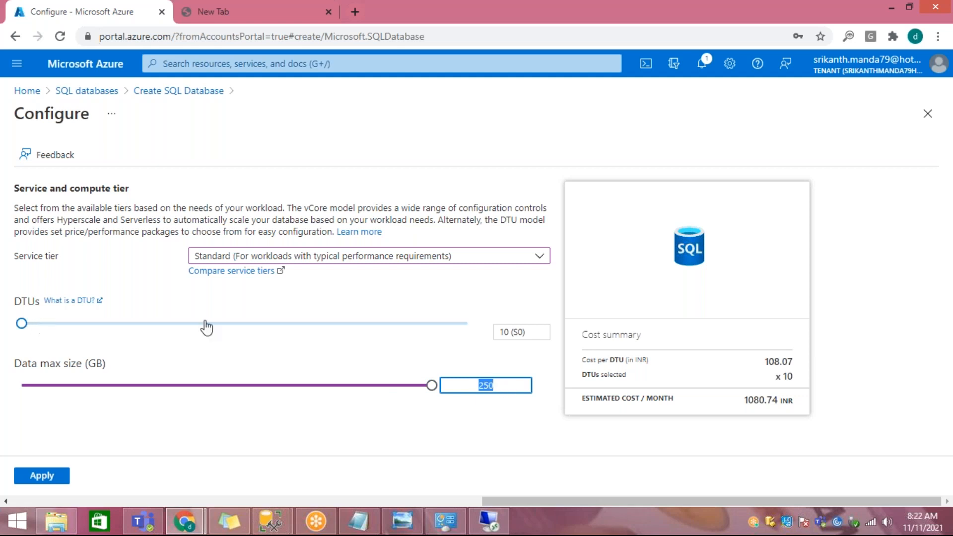
{"action": "double_click", "coordinate": [515, 331]}
{"action": "left_click_drag", "start_coordinate": [609, 374], "coordinate": [794, 375]}
Step: Raise the Standard DTUs to 20 (S1) and on to 50 (S2), highlighting the data max size and DTU level
{"action": "left_click_drag", "start_coordinate": [22, 324], "coordinate": [77, 324]}
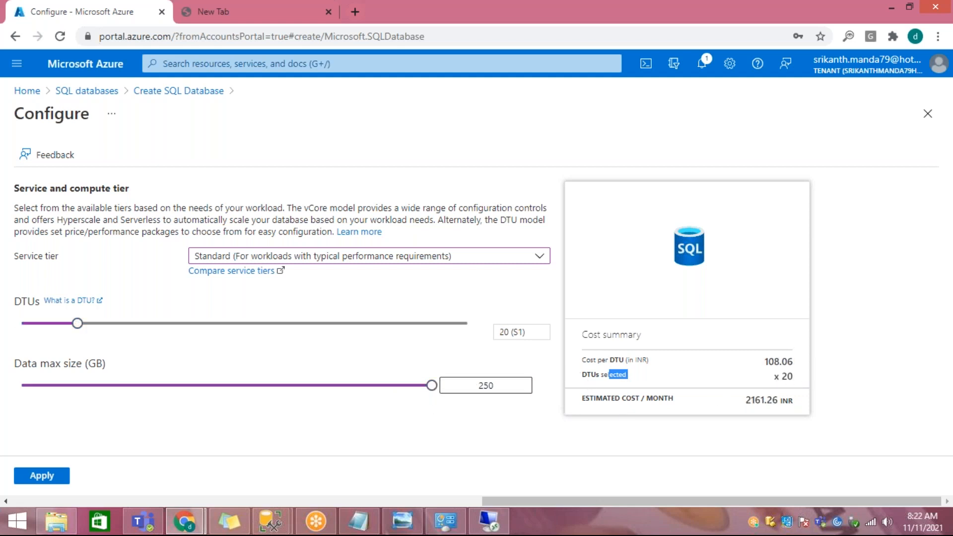
{"action": "left_click_drag", "start_coordinate": [470, 385], "coordinate": [529, 391]}
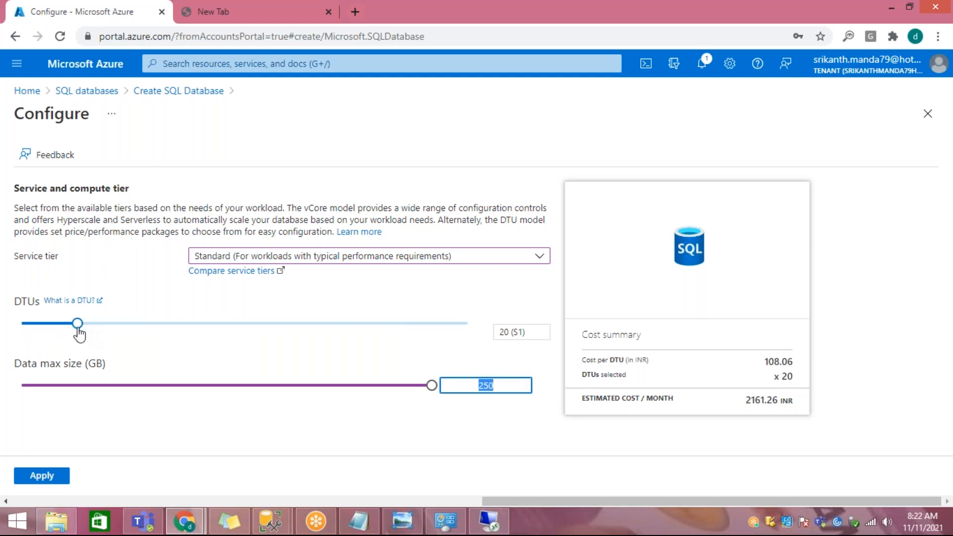
{"action": "left_click_drag", "start_coordinate": [77, 323], "coordinate": [133, 326]}
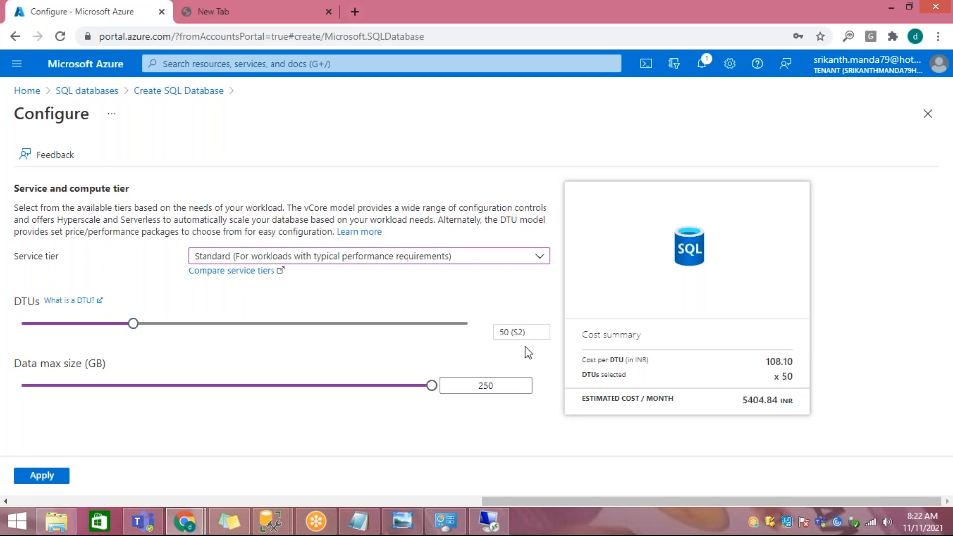
{"action": "left_click_drag", "start_coordinate": [509, 332], "coordinate": [533, 342]}
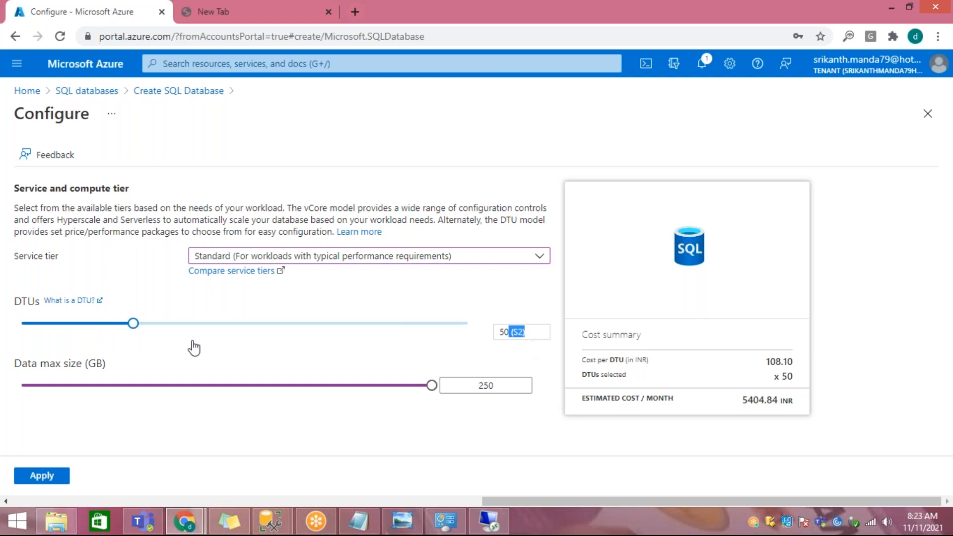
Step: Set the Standard DTUs to 100 (S3) and the data max size to 1024 GB, highlighting the per-GB add-on cost
{"action": "left_click_drag", "start_coordinate": [136, 327], "coordinate": [170, 329]}
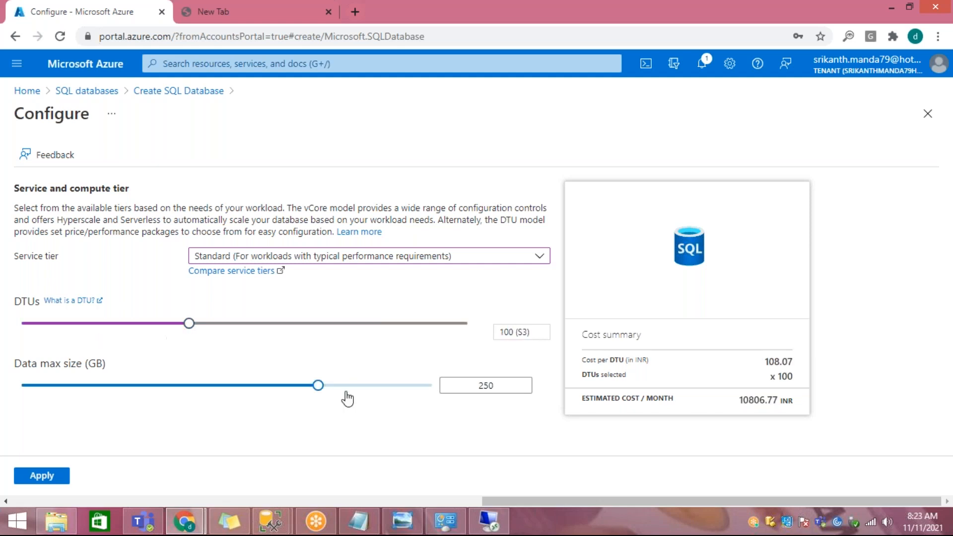
{"action": "left_click_drag", "start_coordinate": [519, 335], "coordinate": [539, 341]}
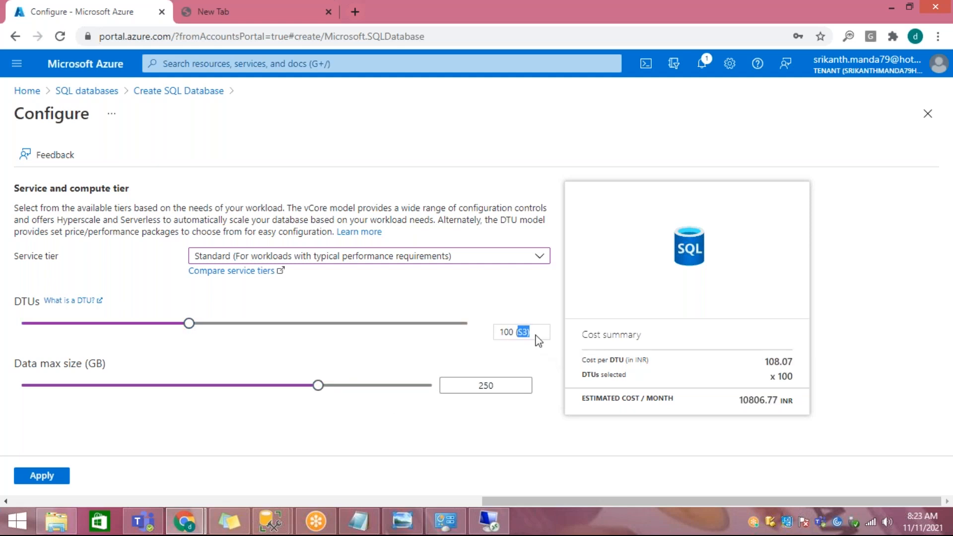
{"action": "left_click_drag", "start_coordinate": [319, 392], "coordinate": [512, 390]}
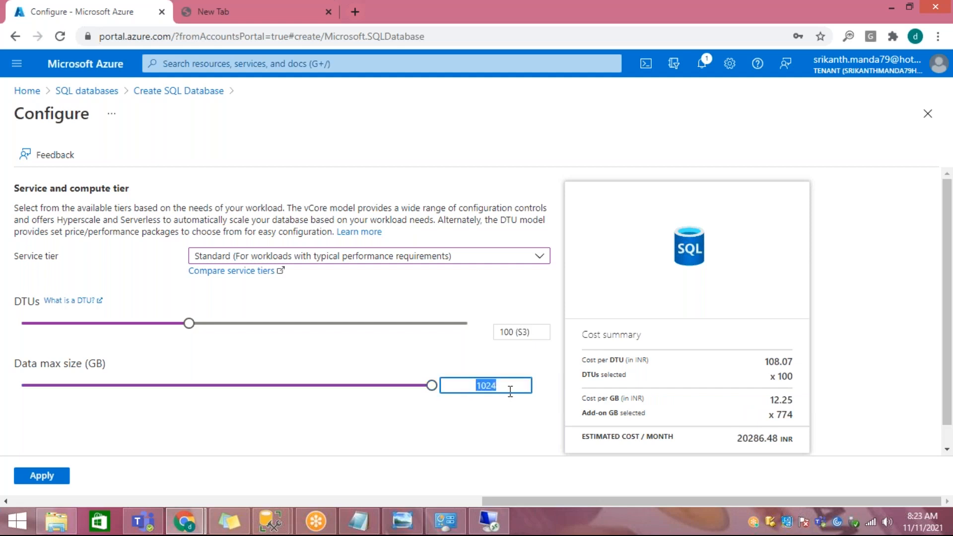
{"action": "left_click", "coordinate": [593, 359]}
{"action": "left_click_drag", "start_coordinate": [593, 359], "coordinate": [645, 413]}
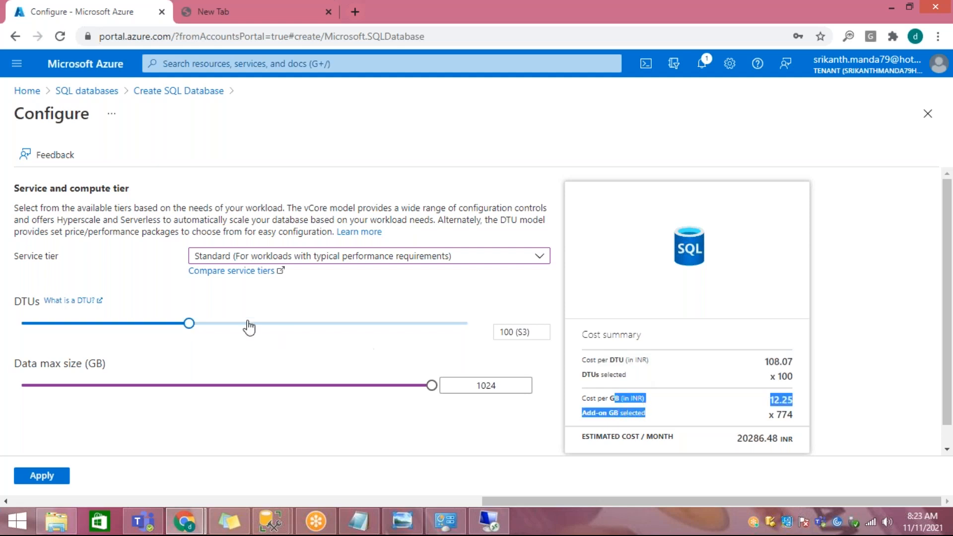
Step: Raise the Standard DTUs to 3000 (S12) and highlight the data max size value
{"action": "left_click_drag", "start_coordinate": [189, 323], "coordinate": [484, 337]}
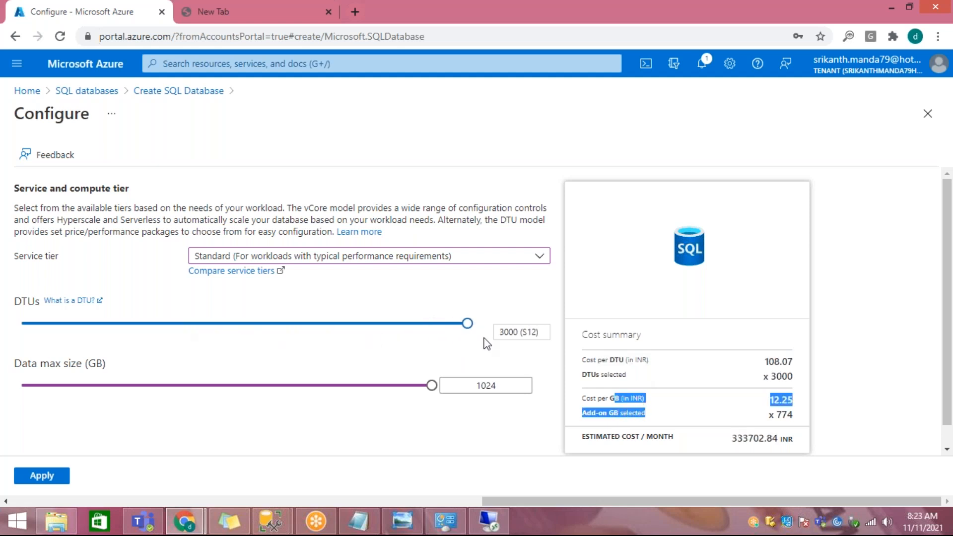
{"action": "left_click", "coordinate": [432, 385]}
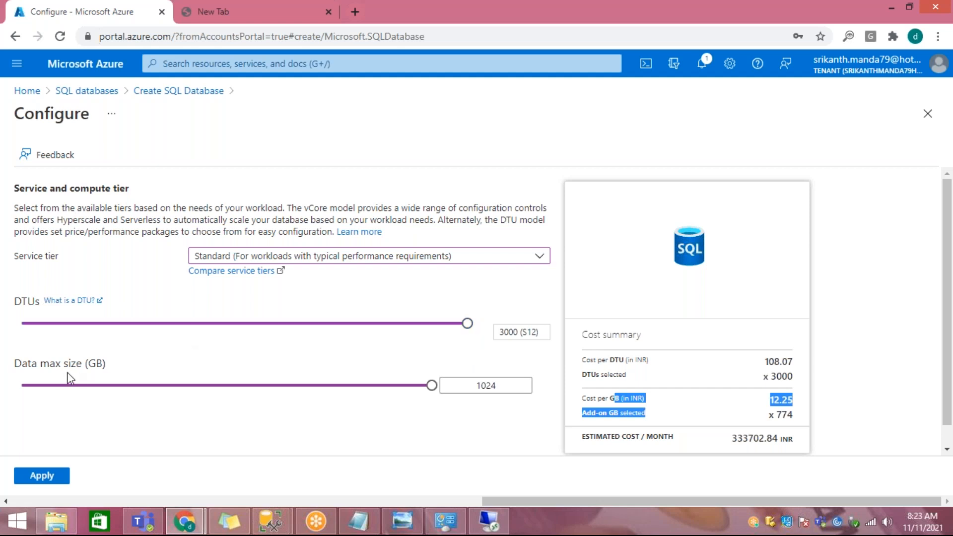
{"action": "left_click_drag", "start_coordinate": [479, 385], "coordinate": [528, 385]}
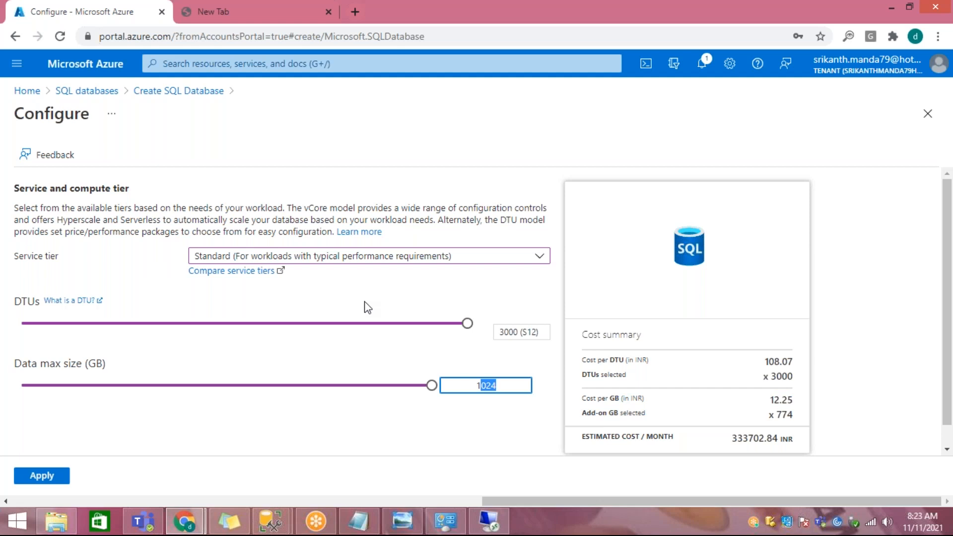
Step: Switch the service tier to Premium, to Basic and back to Standard to compare the DTU tiers
{"action": "left_click", "coordinate": [337, 256]}
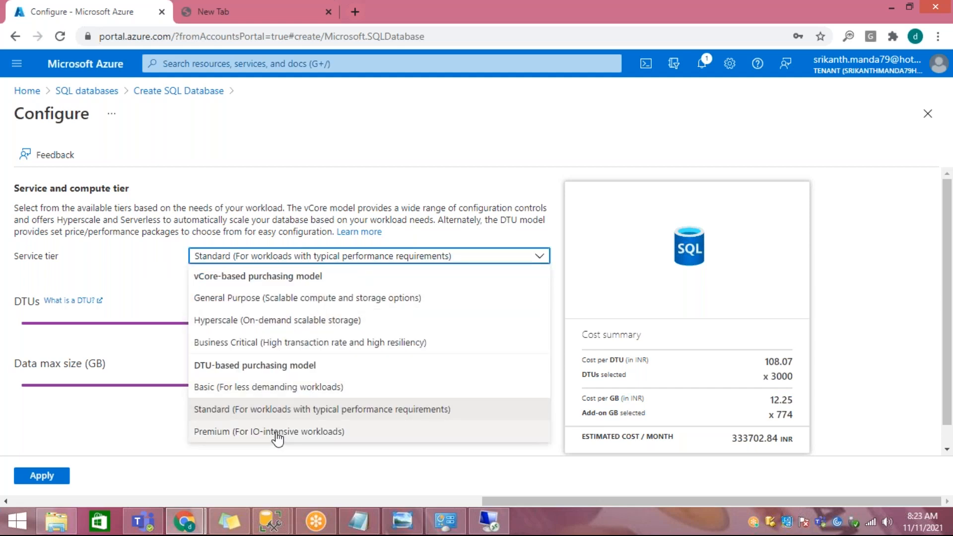
{"action": "left_click", "coordinate": [276, 431]}
{"action": "left_click", "coordinate": [353, 265]}
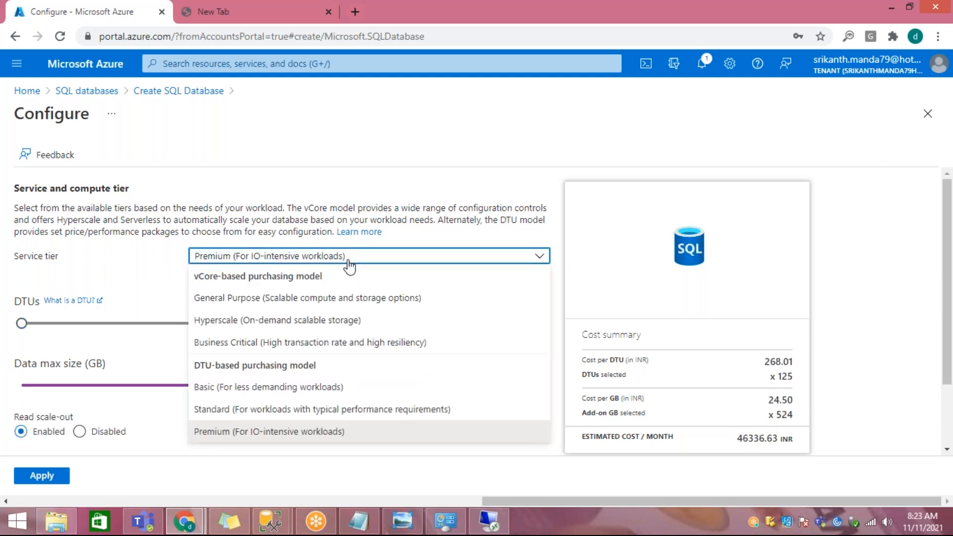
{"action": "left_click", "coordinate": [304, 388]}
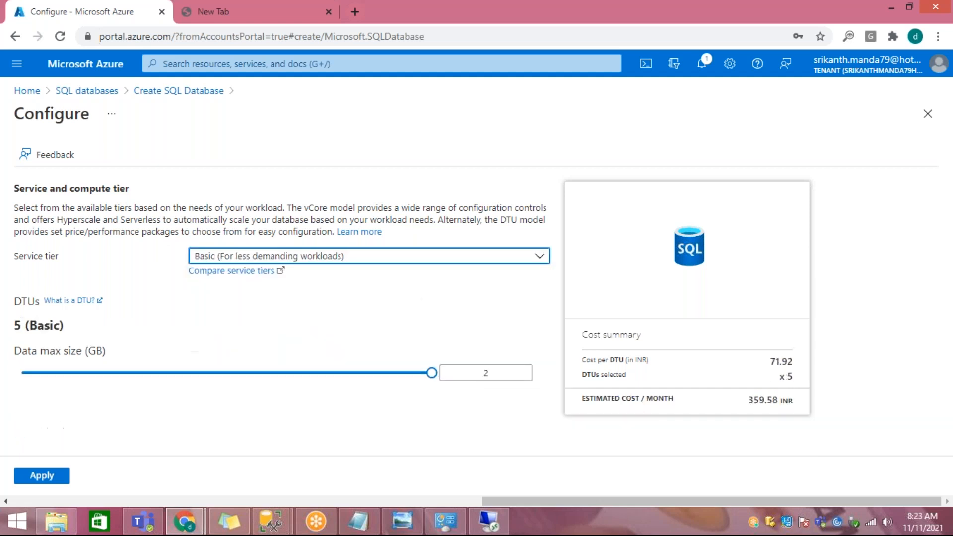
{"action": "left_click", "coordinate": [300, 259]}
{"action": "left_click", "coordinate": [277, 409]}
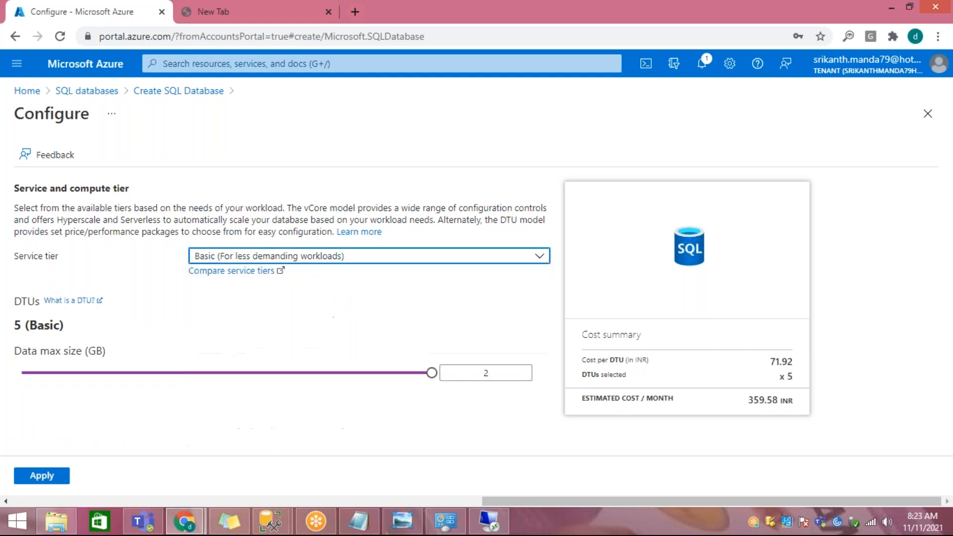
Step: Select the Premium (For IO-intensive workloads) service tier and highlight its starting DTU level and per-DTU and per-GB costs
{"action": "left_click", "coordinate": [361, 267]}
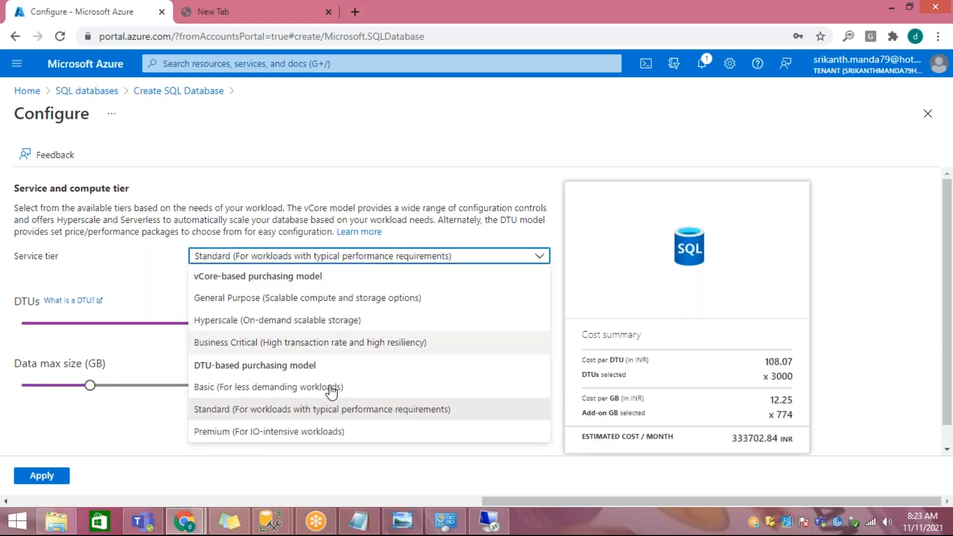
{"action": "left_click", "coordinate": [307, 437]}
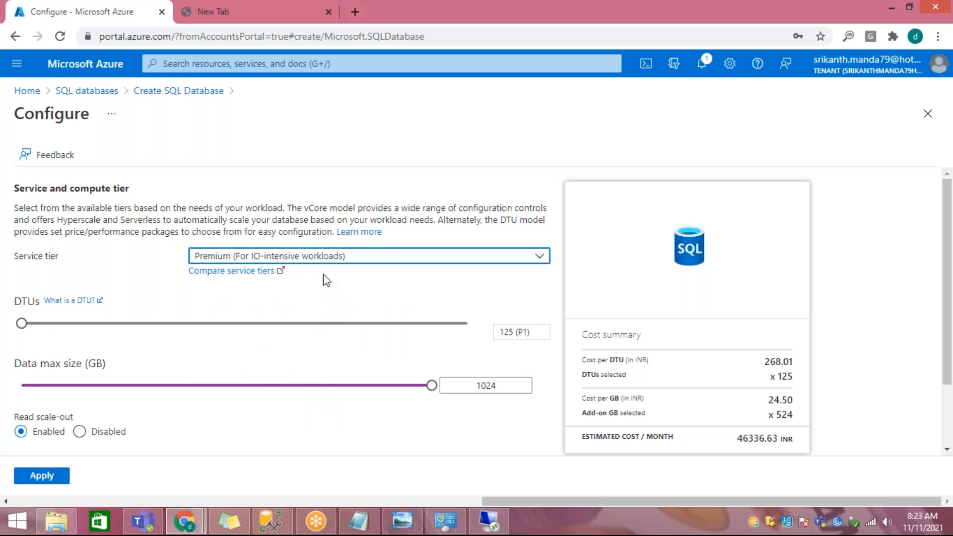
{"action": "left_click", "coordinate": [26, 328]}
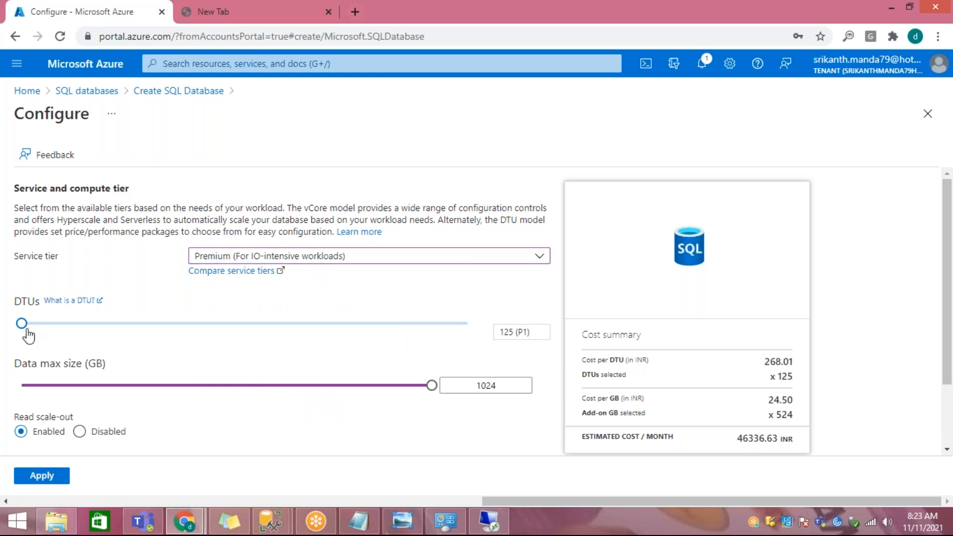
{"action": "left_click_drag", "start_coordinate": [503, 332], "coordinate": [529, 337]}
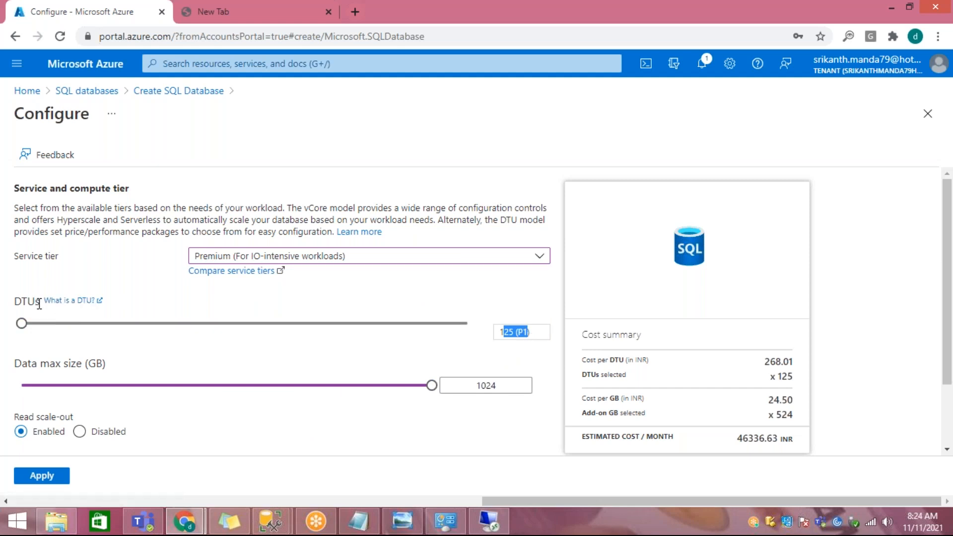
{"action": "left_click_drag", "start_coordinate": [610, 359], "coordinate": [791, 361]}
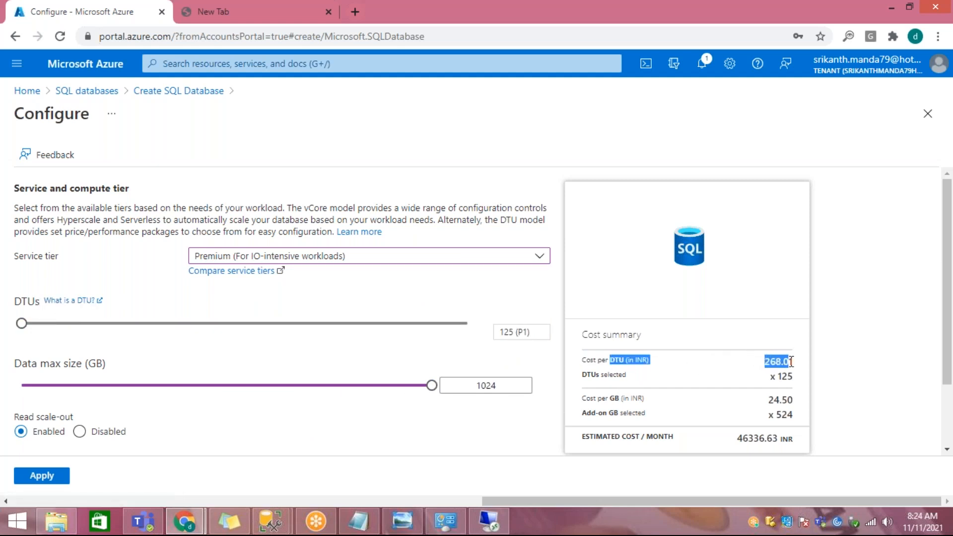
{"action": "left_click_drag", "start_coordinate": [620, 398], "coordinate": [728, 415]}
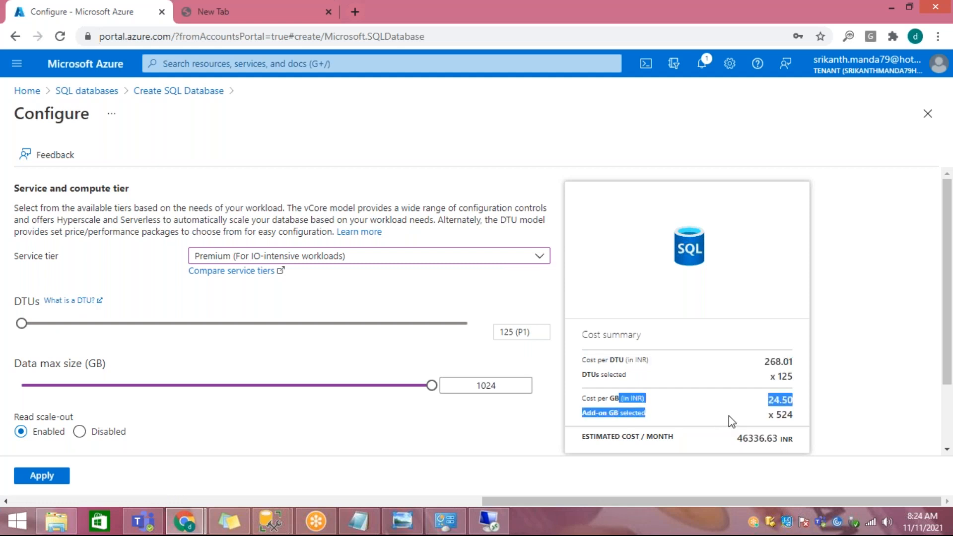
Step: Try Premium at 1000 DTUs (P6), raise it to 4000 (P15) and set the data max size to 4096 GB
{"action": "left_click_drag", "start_coordinate": [22, 329], "coordinate": [487, 339]}
{"action": "left_click_drag", "start_coordinate": [344, 336], "coordinate": [367, 355]}
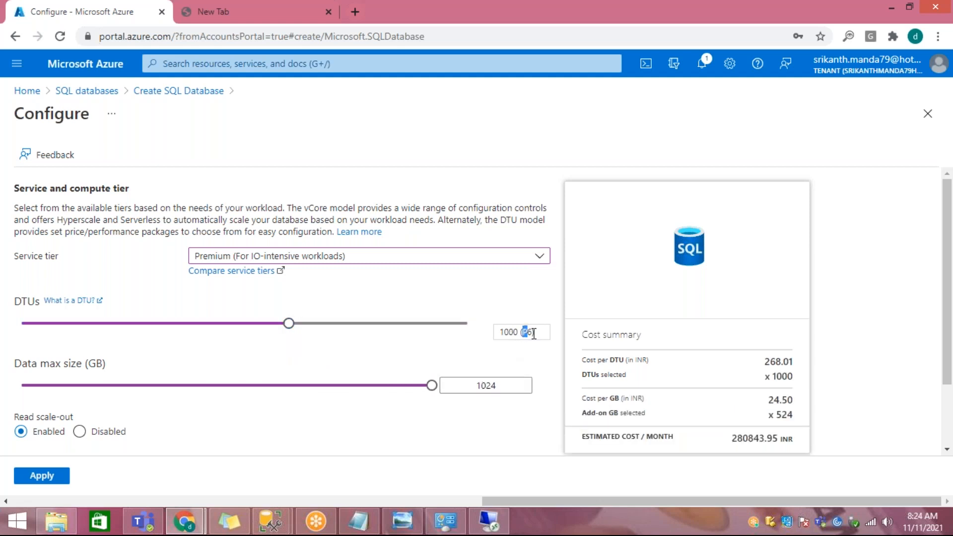
{"action": "left_click", "coordinate": [476, 385]}
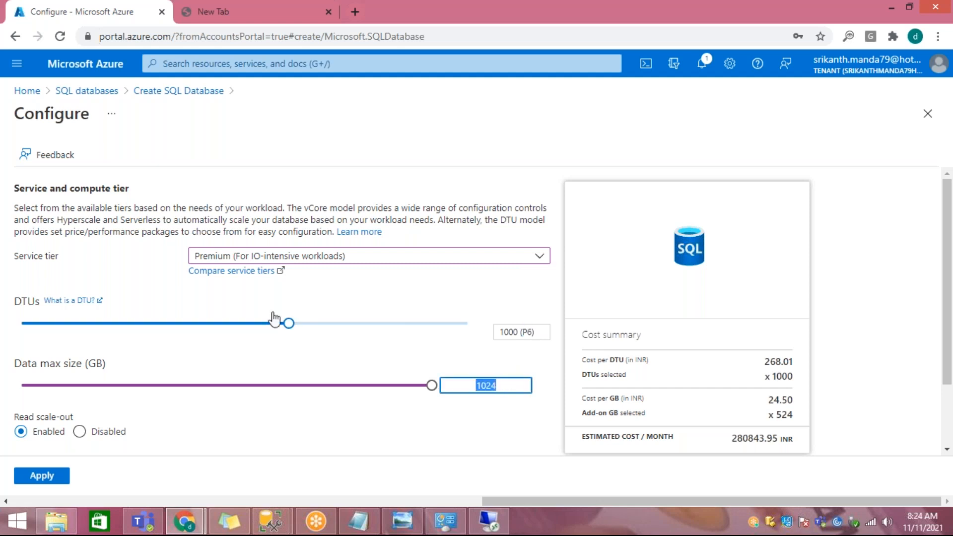
{"action": "left_click_drag", "start_coordinate": [288, 323], "coordinate": [475, 335]}
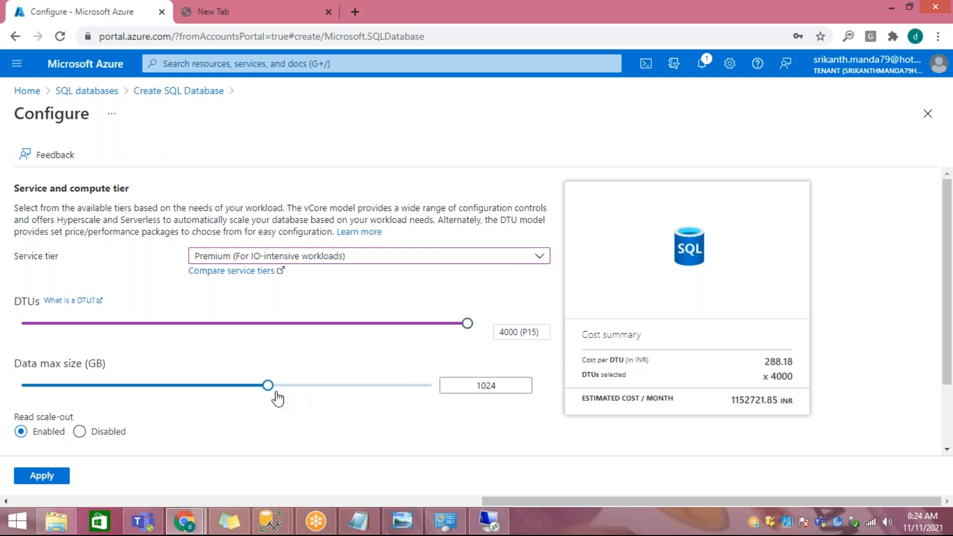
{"action": "left_click_drag", "start_coordinate": [268, 390], "coordinate": [516, 387]}
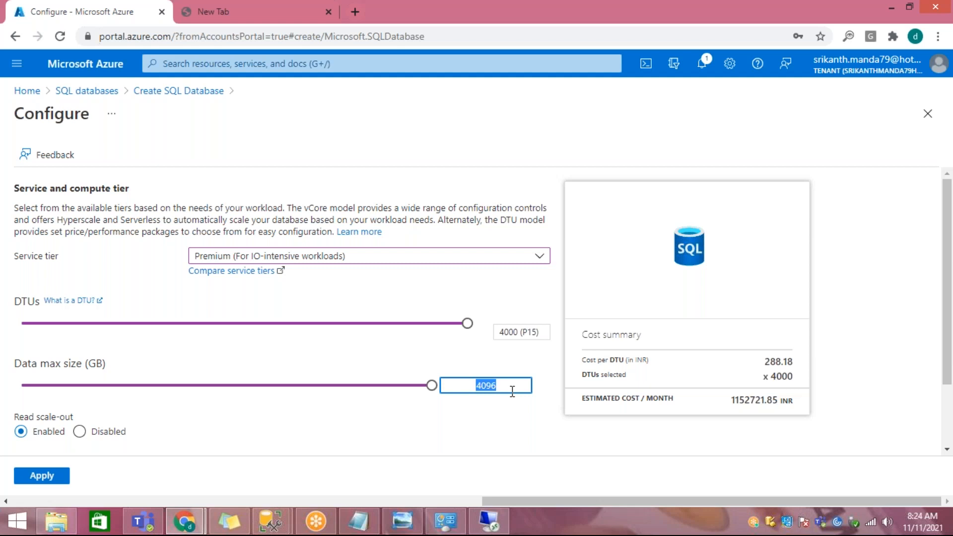
Step: Look over the service tier options, and in Notepad highlight "Compute and storage" in the DTU line
{"action": "left_click", "coordinate": [263, 259]}
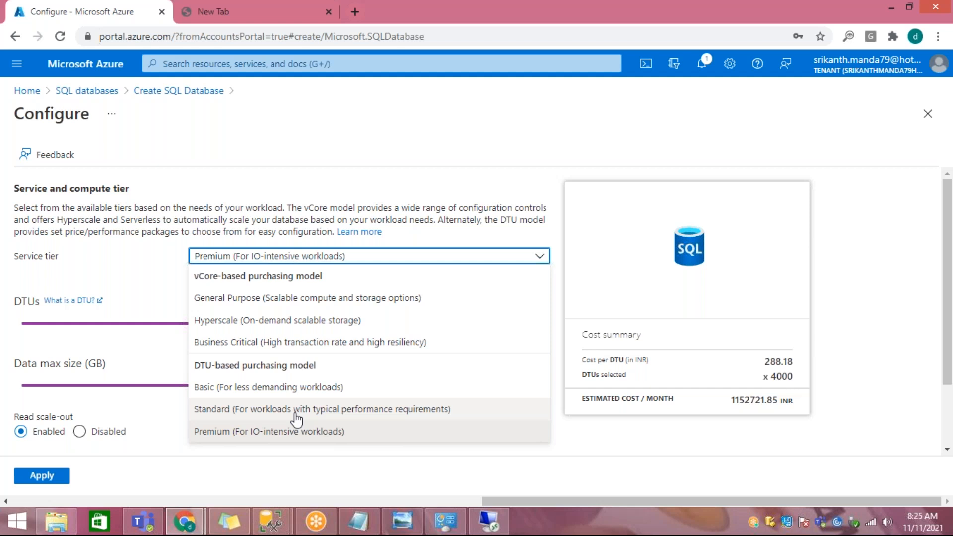
{"action": "left_click", "coordinate": [209, 181]}
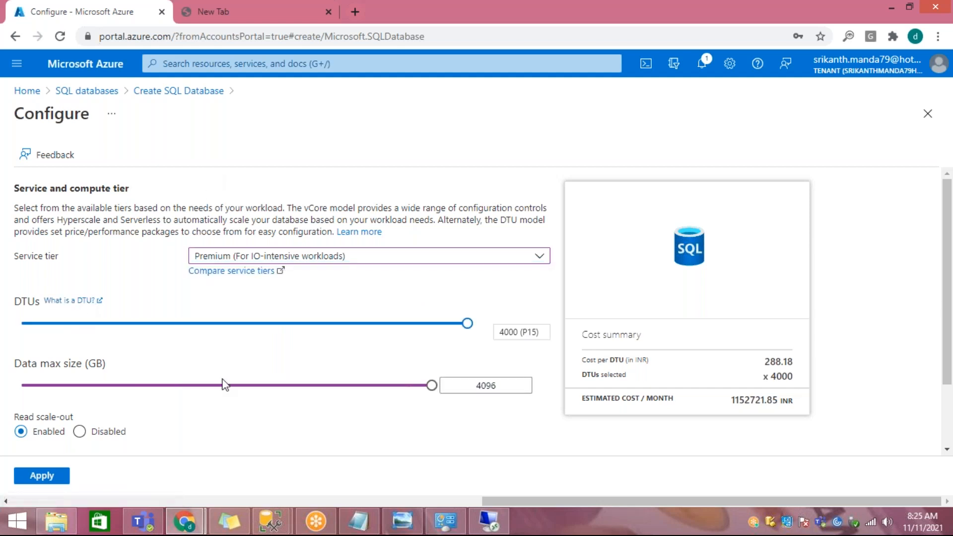
{"action": "left_click", "coordinate": [359, 518]}
{"action": "left_click_drag", "start_coordinate": [60, 119], "coordinate": [246, 123]}
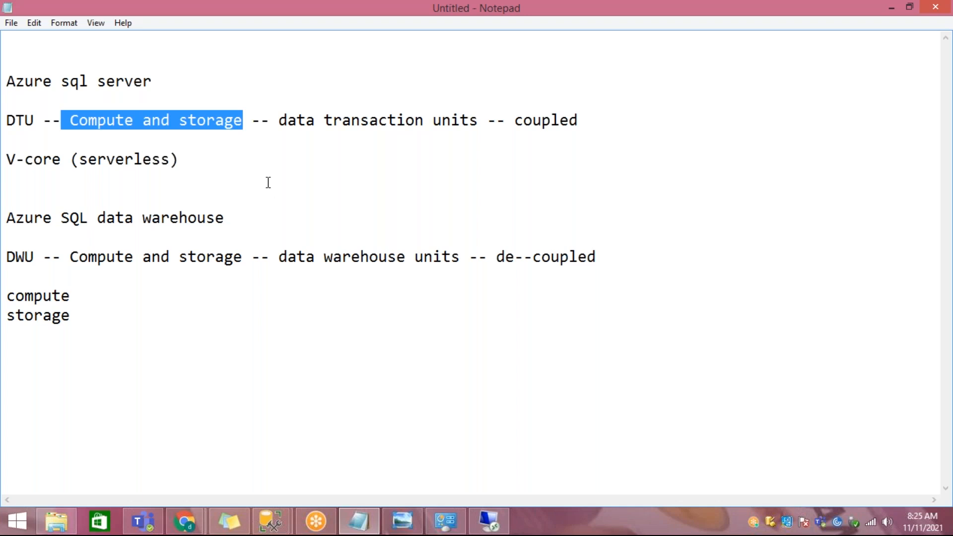
Step: Return to the Azure portal, open the "What is a DTU?" documentation in a new tab and highlight its title
{"action": "left_click", "coordinate": [197, 515]}
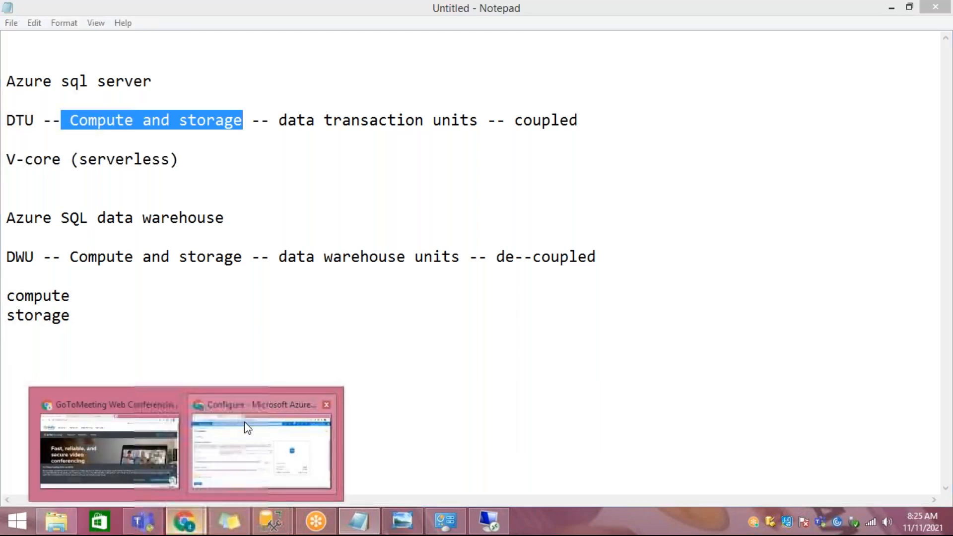
{"action": "left_click", "coordinate": [246, 429]}
{"action": "right_click", "coordinate": [81, 304]}
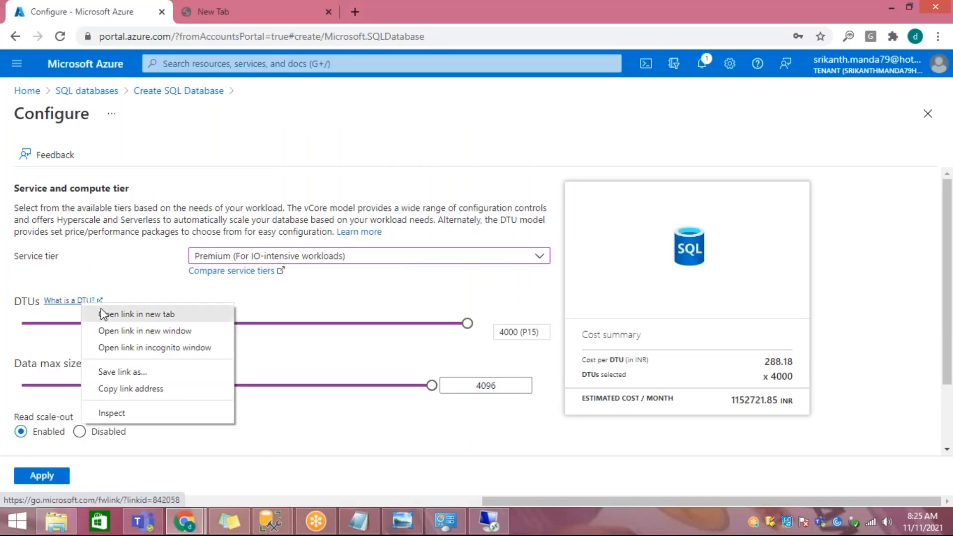
{"action": "left_click", "coordinate": [134, 314]}
{"action": "left_click", "coordinate": [476, 11]}
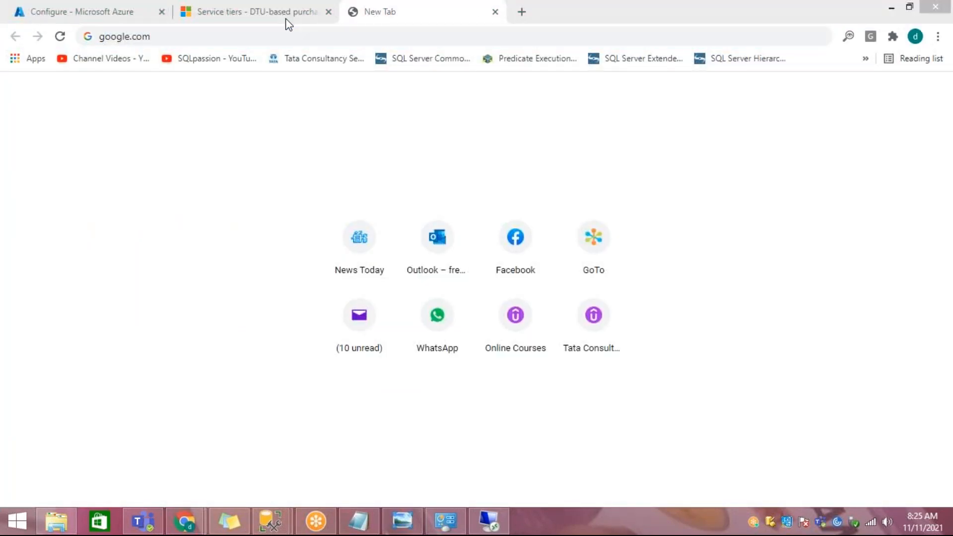
{"action": "left_click", "coordinate": [254, 23]}
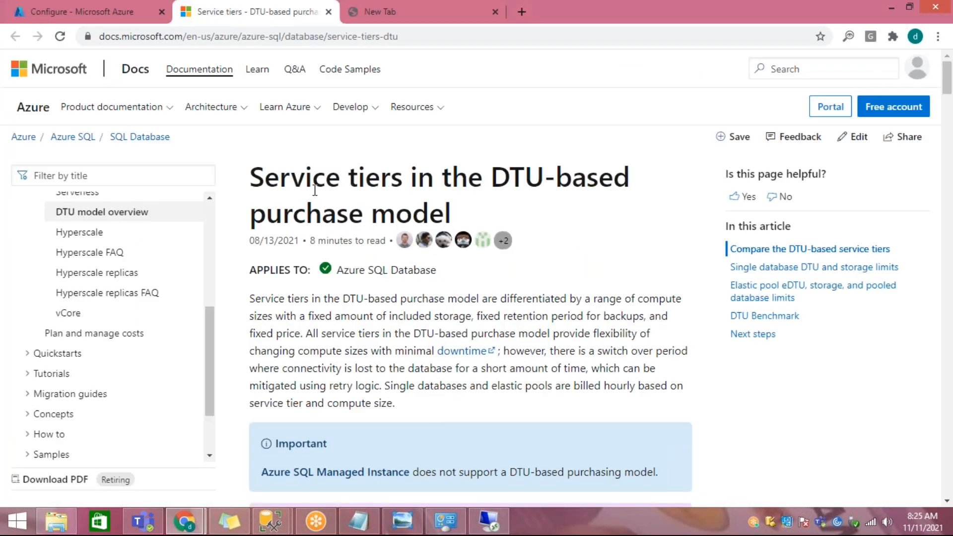
{"action": "left_click_drag", "start_coordinate": [257, 178], "coordinate": [479, 205]}
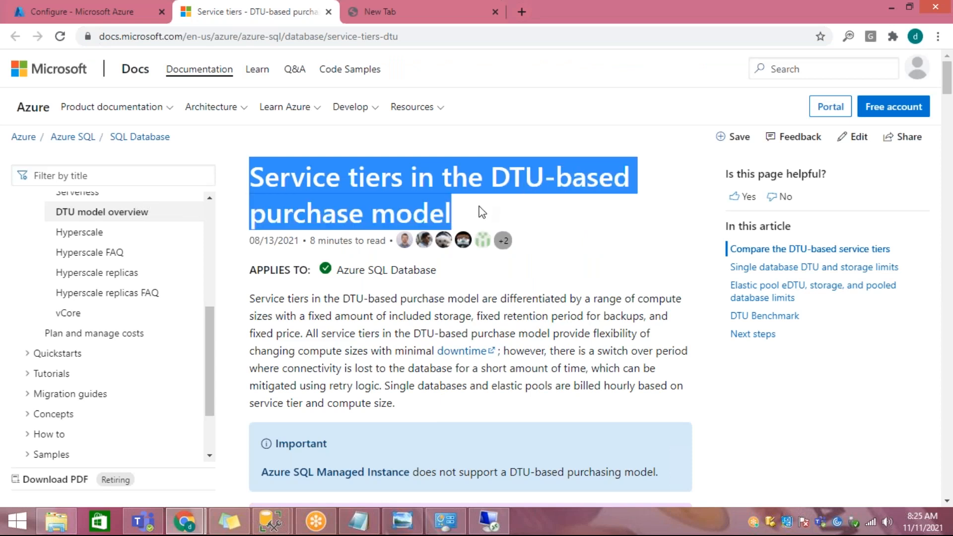
Step: In the DTU-based service tier comparison table, highlight the Basic, Standard and Premium headings and the Uptime SLA row
{"action": "scroll", "coordinate": [484, 231], "scroll_direction": "down", "scroll_amount": 7}
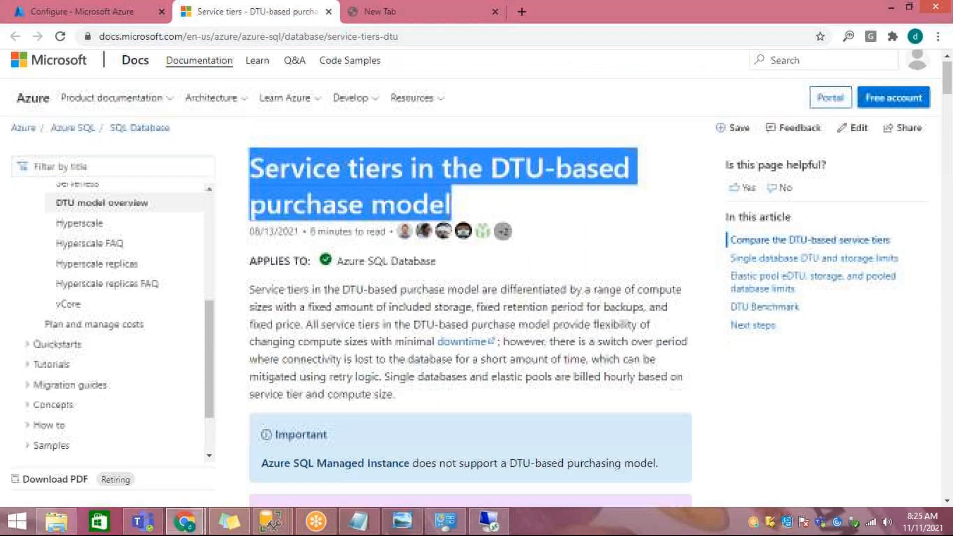
{"action": "scroll", "coordinate": [477, 248], "scroll_direction": "down", "scroll_amount": 2}
{"action": "left_click_drag", "start_coordinate": [437, 165], "coordinate": [689, 171]}
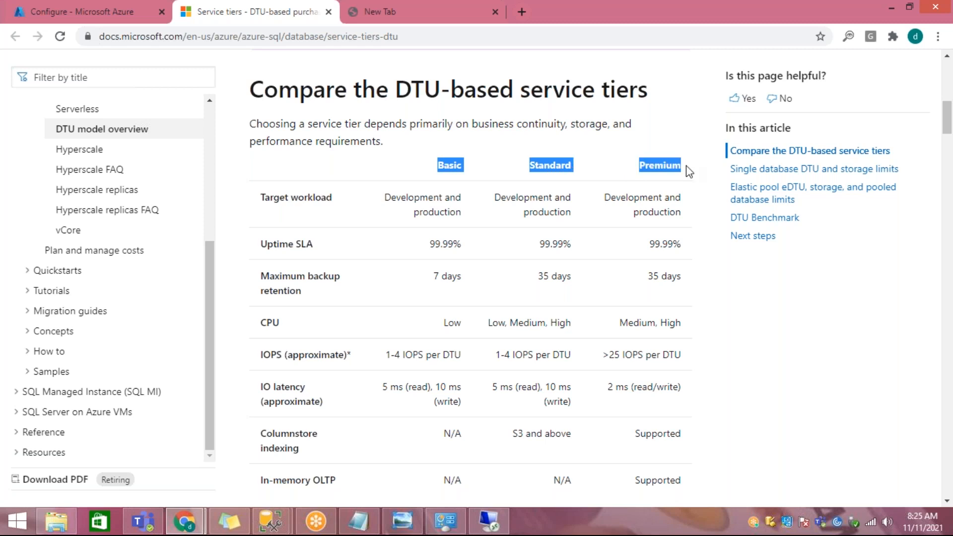
{"action": "left_click_drag", "start_coordinate": [259, 246], "coordinate": [678, 248]}
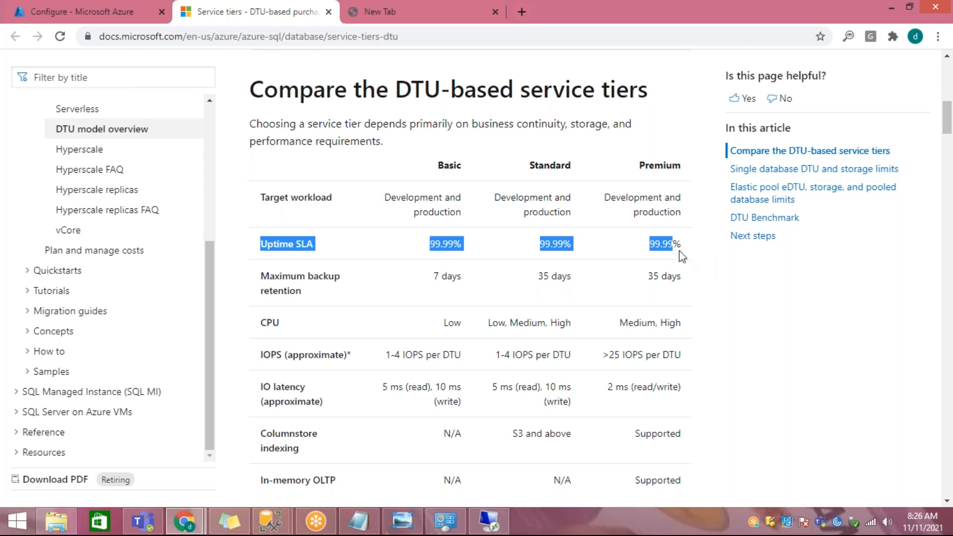
{"action": "left_click", "coordinate": [596, 247]}
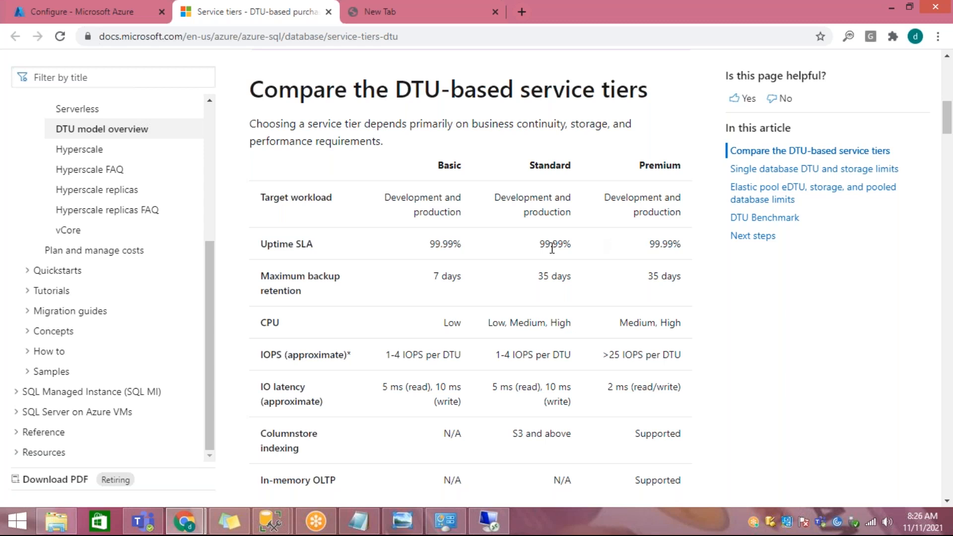
Step: Highlight the maximum backup retention values for the Basic, Standard and Premium tiers in the comparison table
{"action": "left_click_drag", "start_coordinate": [268, 277], "coordinate": [484, 285]}
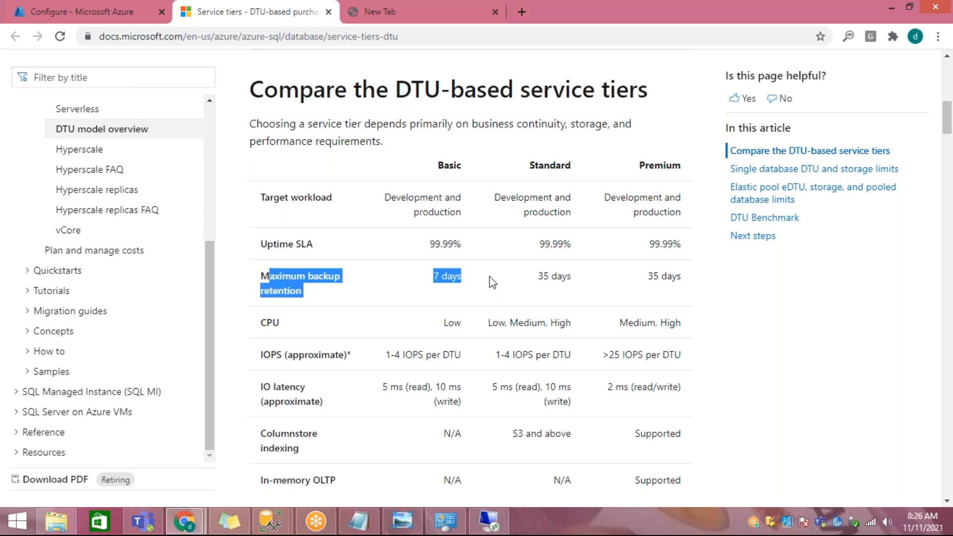
{"action": "left_click", "coordinate": [447, 273]}
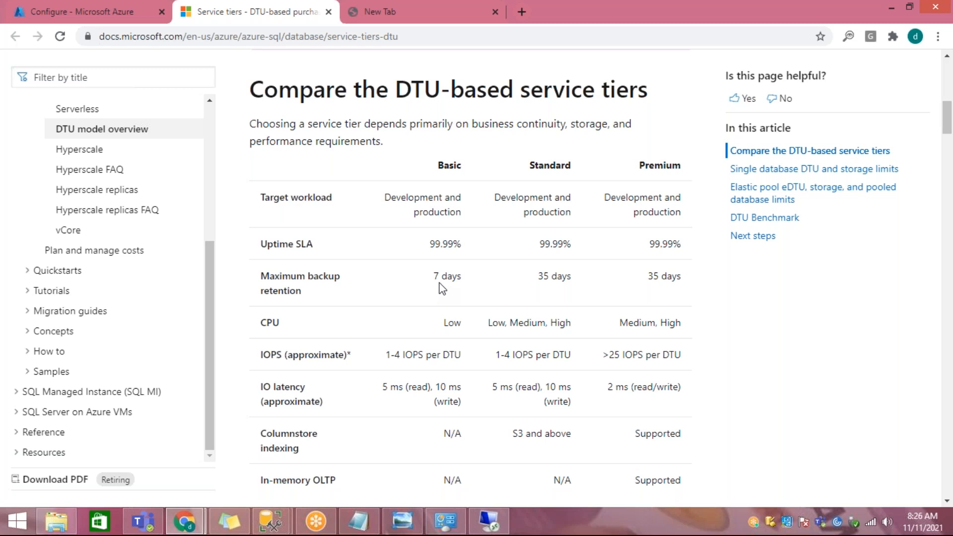
{"action": "left_click_drag", "start_coordinate": [433, 276], "coordinate": [462, 276]}
{"action": "left_click_drag", "start_coordinate": [443, 165], "coordinate": [464, 167]}
{"action": "left_click_drag", "start_coordinate": [539, 167], "coordinate": [565, 168]}
{"action": "left_click_drag", "start_coordinate": [549, 275], "coordinate": [563, 276]}
{"action": "left_click_drag", "start_coordinate": [636, 169], "coordinate": [682, 167]}
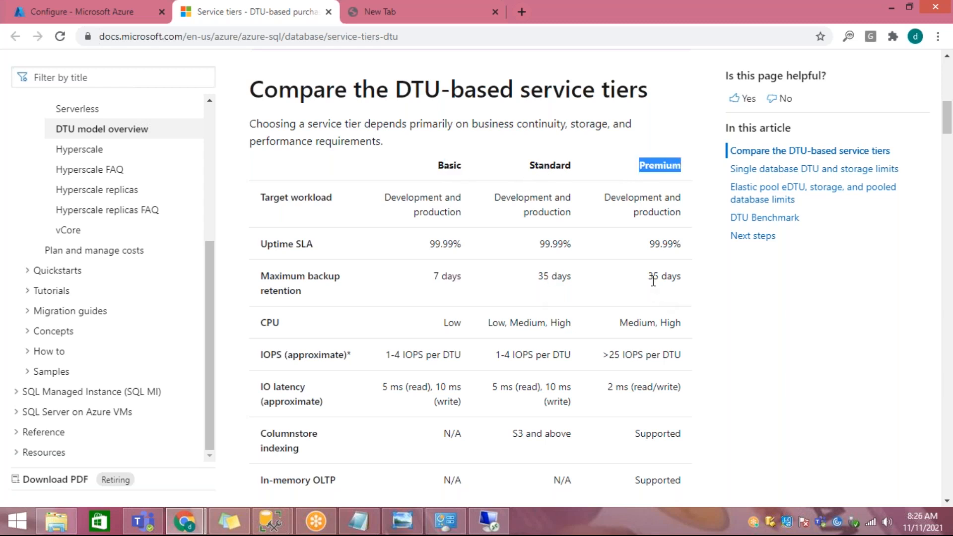
{"action": "left_click_drag", "start_coordinate": [651, 276], "coordinate": [665, 276]}
Step: Highlight the CPU row and the Basic tier's IOPS per DTU in the comparison table
{"action": "left_click_drag", "start_coordinate": [266, 322], "coordinate": [682, 321]}
{"action": "left_click", "coordinate": [469, 326]}
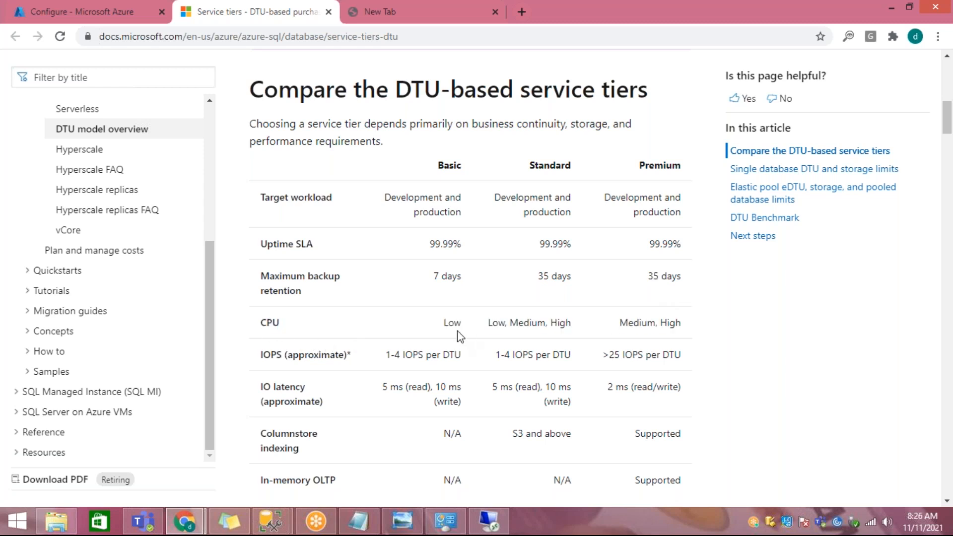
{"action": "scroll", "coordinate": [456, 322], "scroll_direction": "down", "scroll_amount": 1}
{"action": "left_click_drag", "start_coordinate": [436, 95], "coordinate": [462, 95]}
{"action": "left_click_drag", "start_coordinate": [399, 285], "coordinate": [424, 287]}
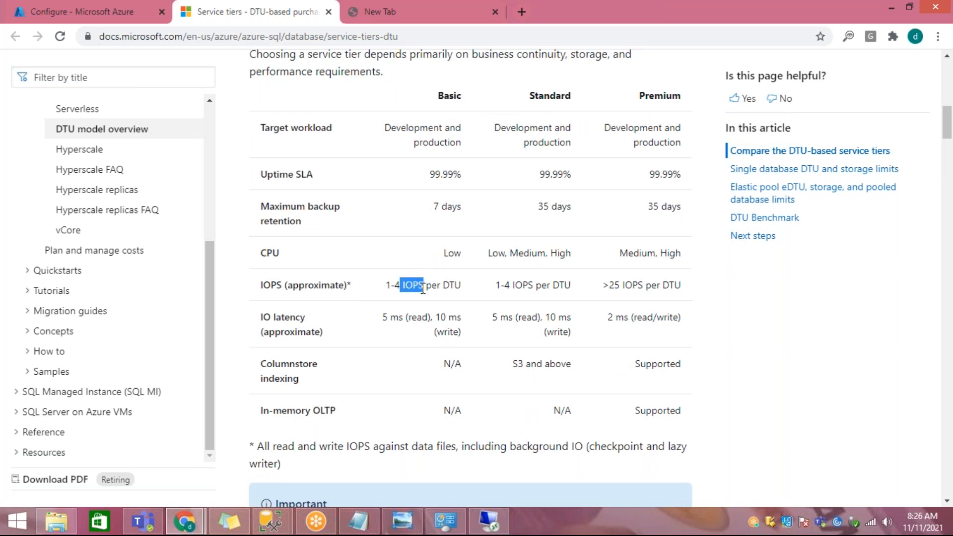
{"action": "left_click_drag", "start_coordinate": [442, 286], "coordinate": [468, 290]}
{"action": "left_click_drag", "start_coordinate": [443, 96], "coordinate": [456, 97]}
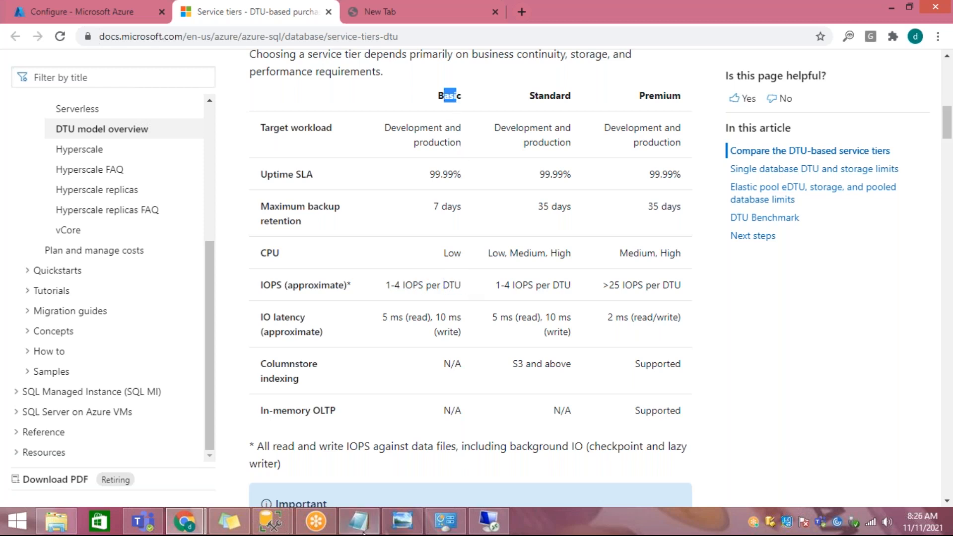
Step: Back in the Azure portal, set the service tier to Basic (For less demanding workloads) and highlight its DTU count
{"action": "left_click", "coordinate": [192, 523]}
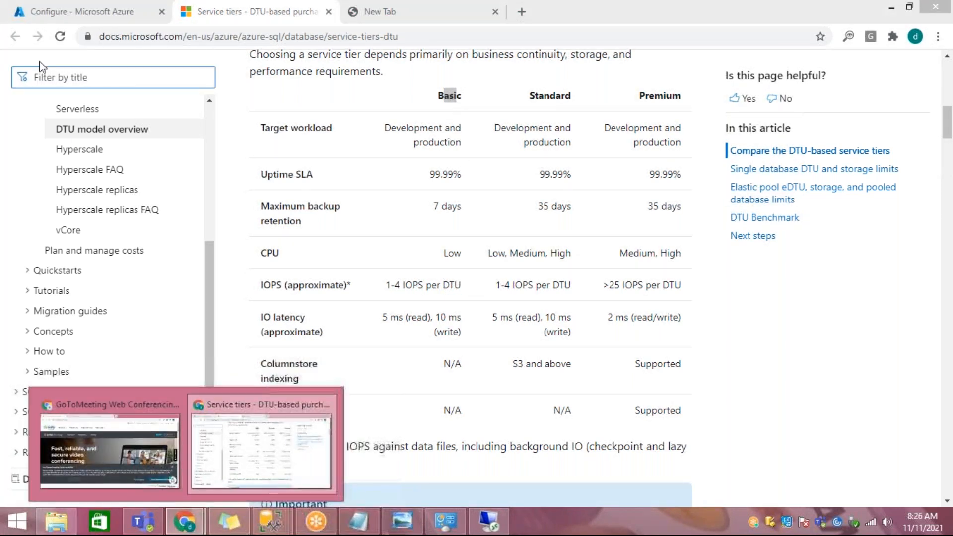
{"action": "left_click", "coordinate": [49, 17]}
{"action": "left_click", "coordinate": [266, 256]}
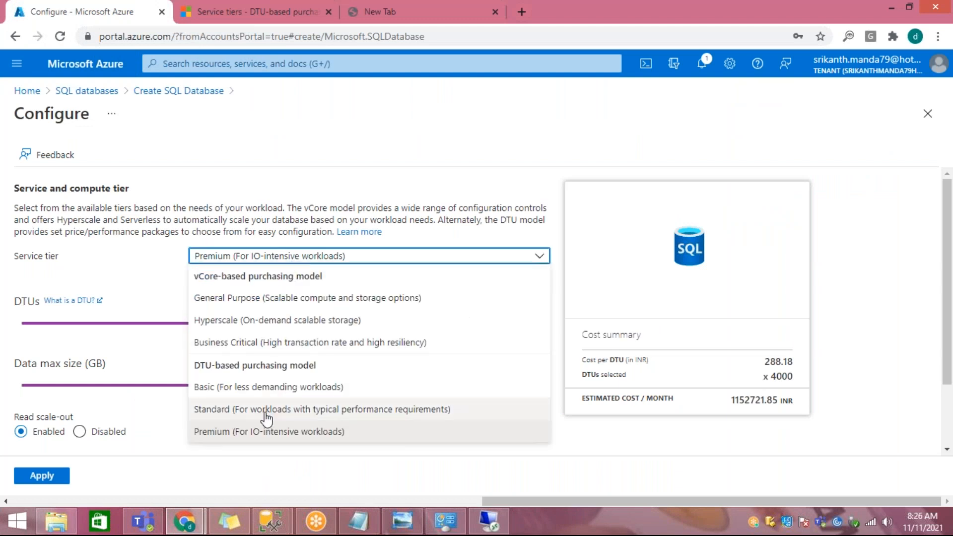
{"action": "left_click", "coordinate": [255, 386]}
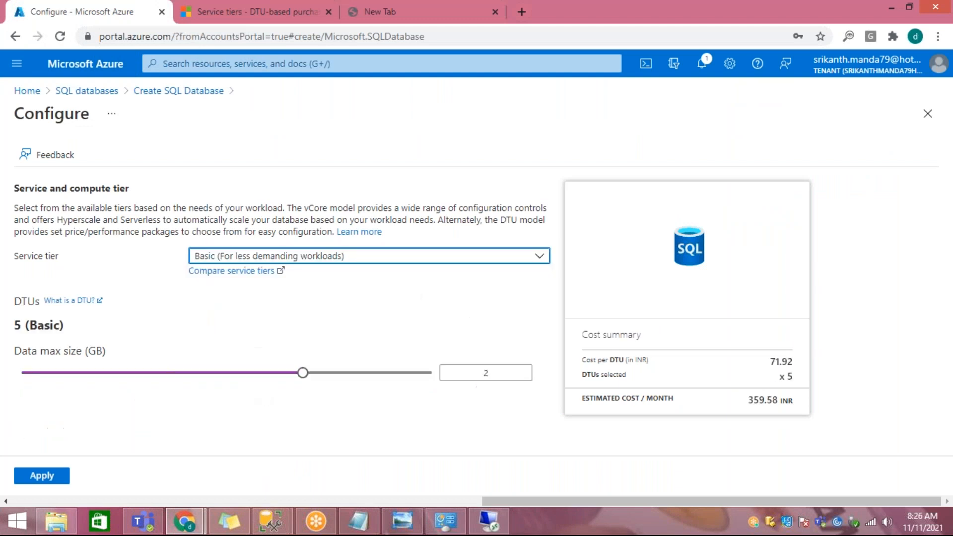
{"action": "double_click", "coordinate": [17, 325]}
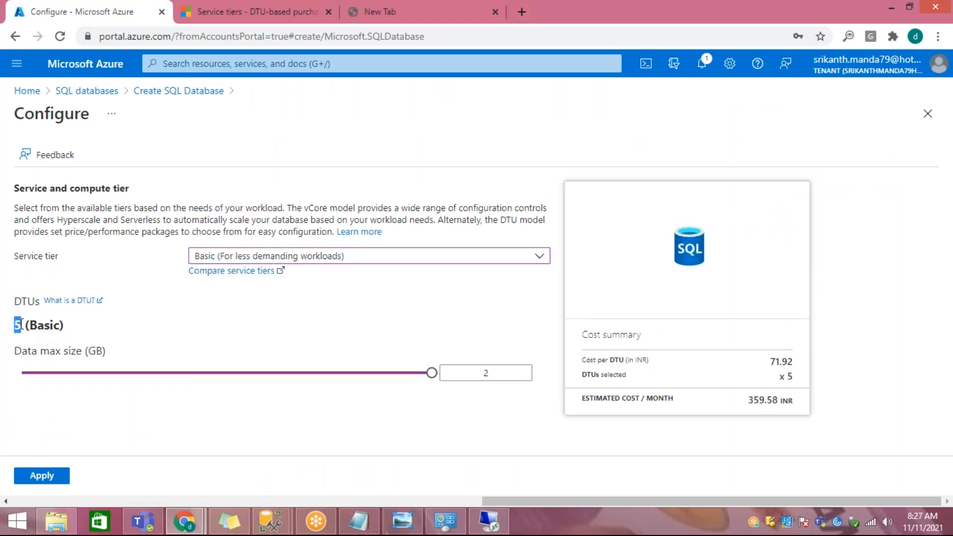
Step: Return to the service tiers documentation and highlight the Basic tier's approximate IOPS per DTU value
{"action": "left_click", "coordinate": [185, 529]}
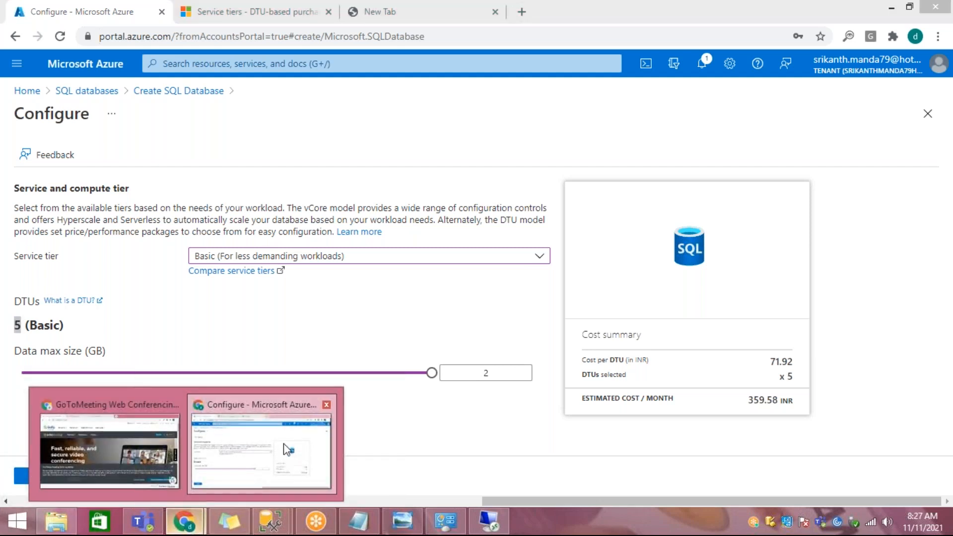
{"action": "left_click", "coordinate": [230, 21]}
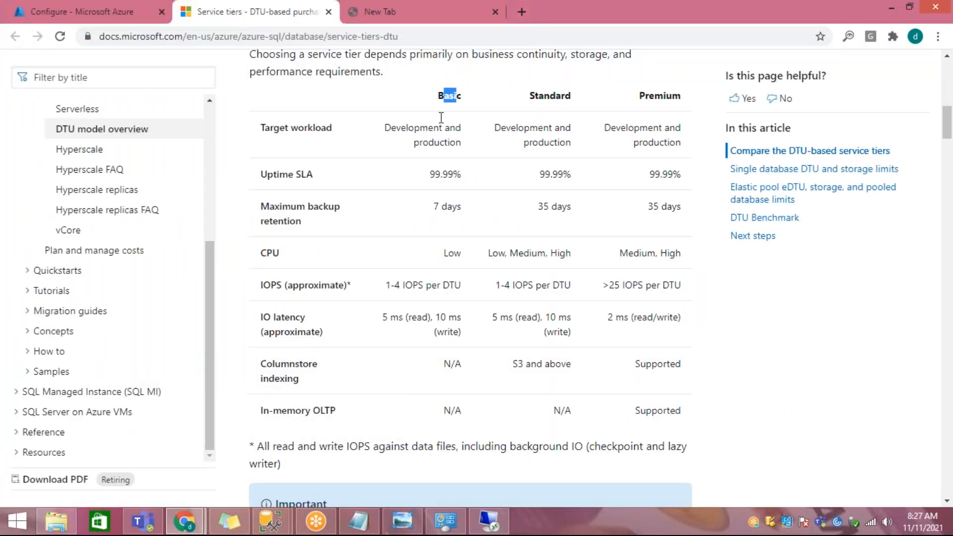
{"action": "left_click_drag", "start_coordinate": [394, 285], "coordinate": [455, 286]}
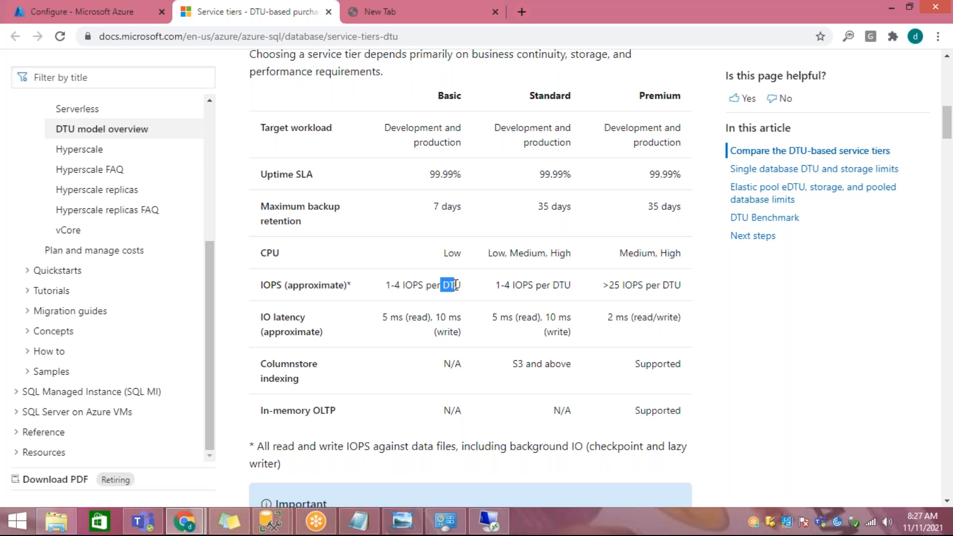
Step: In the Azure portal, select the Standard service tier with 50 DTUs (S2) and set the data max size to 250 GB
{"action": "left_click", "coordinate": [184, 521]}
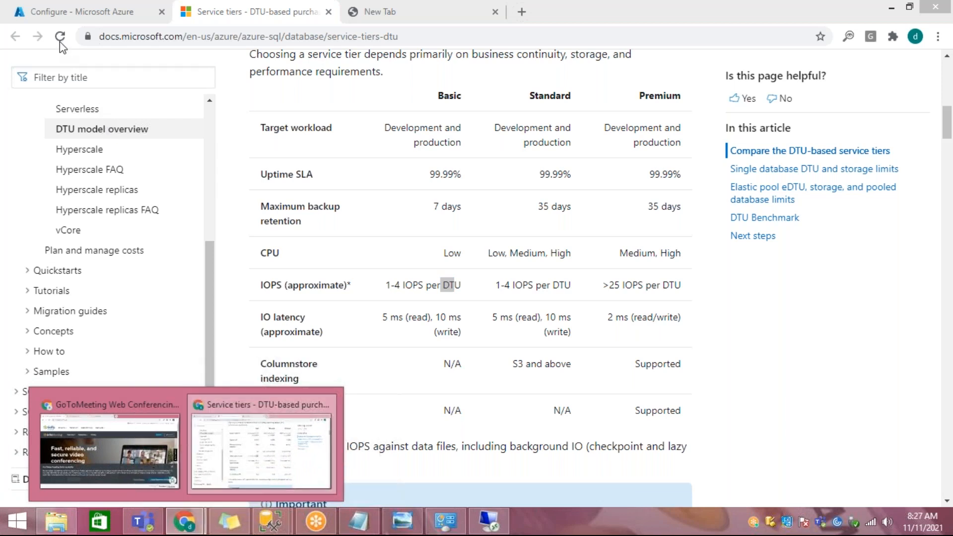
{"action": "left_click", "coordinate": [64, 11]}
{"action": "left_click", "coordinate": [266, 257]}
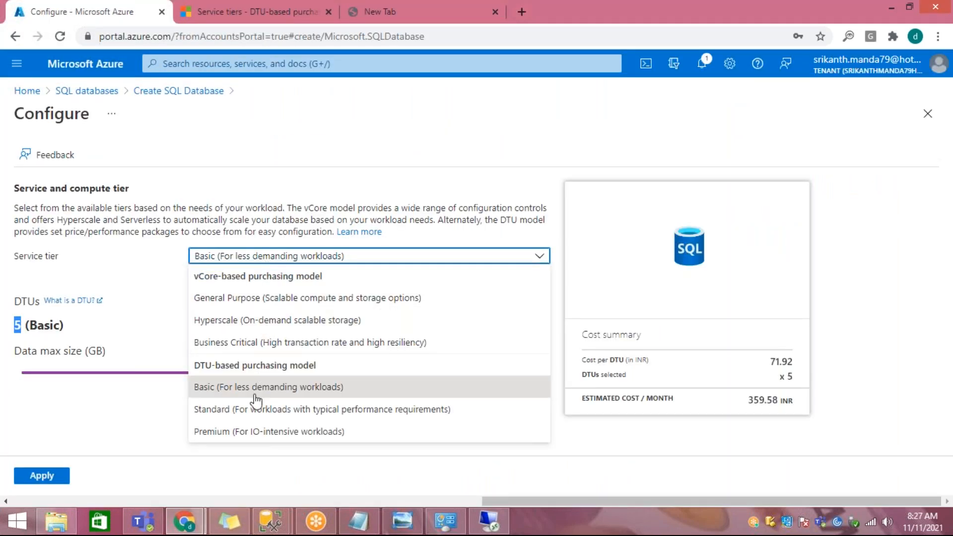
{"action": "left_click", "coordinate": [315, 406]}
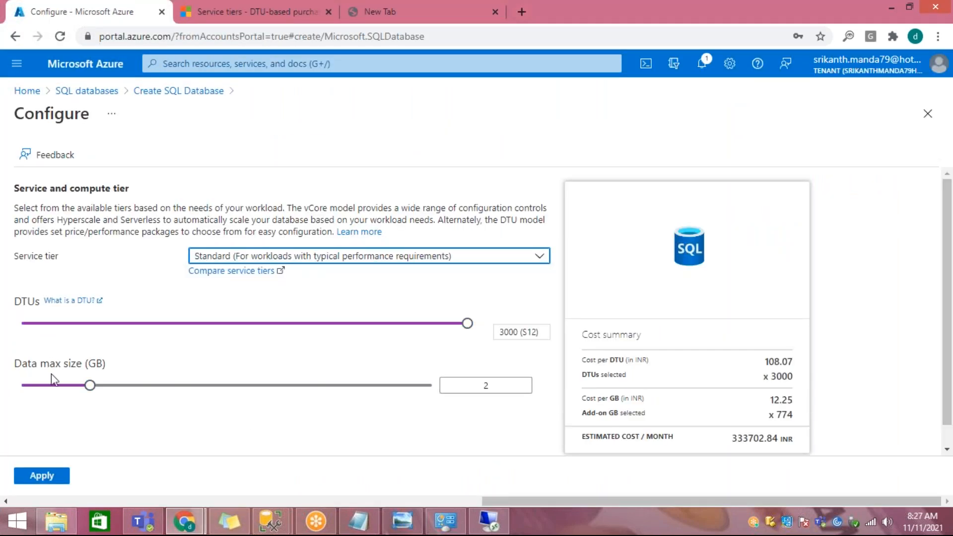
{"action": "left_click_drag", "start_coordinate": [474, 333], "coordinate": [136, 330]}
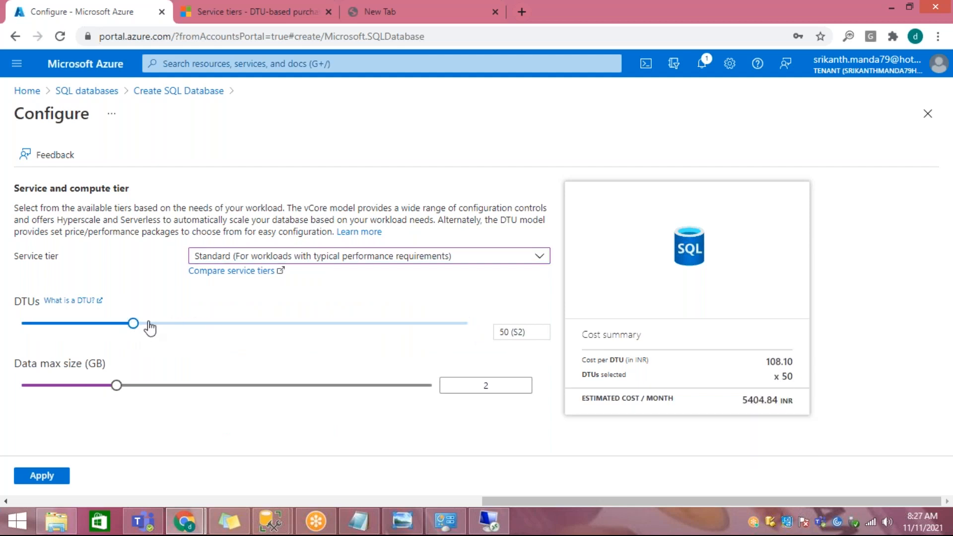
{"action": "double_click", "coordinate": [503, 334]}
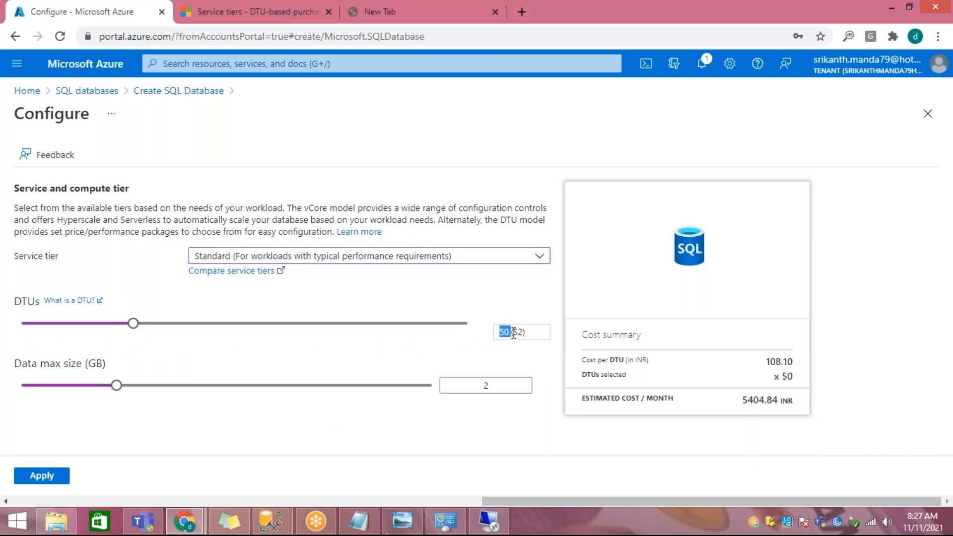
{"action": "left_click_drag", "start_coordinate": [117, 385], "coordinate": [465, 397]}
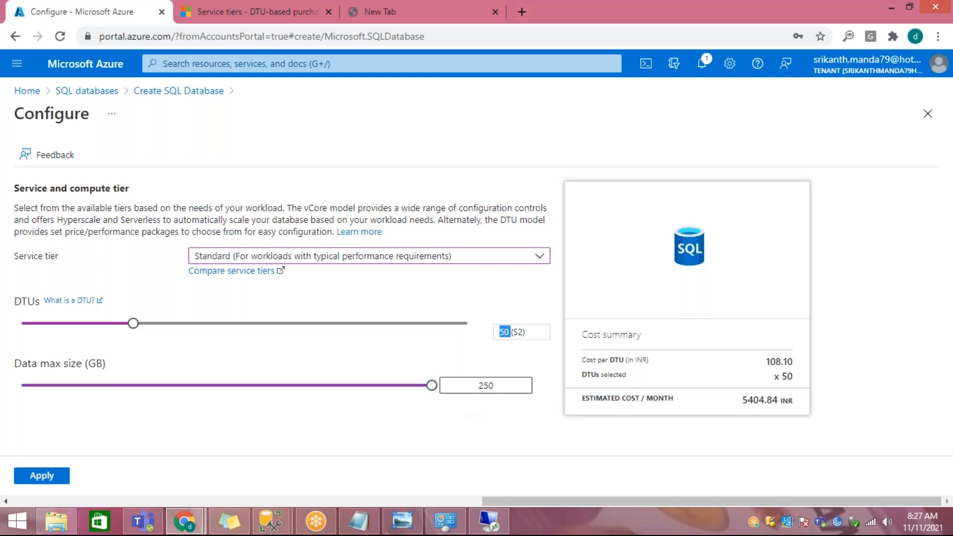
Step: Raise the Standard tier to 400 DTUs (S6), set the data max size to 1024 GB and highlight the DTU value
{"action": "left_click_drag", "start_coordinate": [133, 325], "coordinate": [299, 328]}
{"action": "left_click_drag", "start_coordinate": [317, 386], "coordinate": [433, 398]}
{"action": "key", "text": "Tab"}
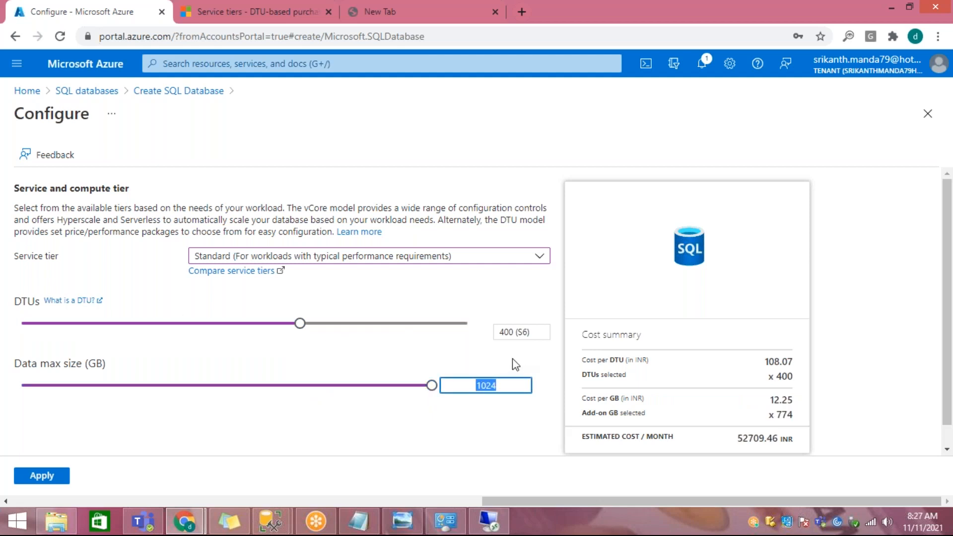
{"action": "left_click_drag", "start_coordinate": [500, 332], "coordinate": [514, 331]}
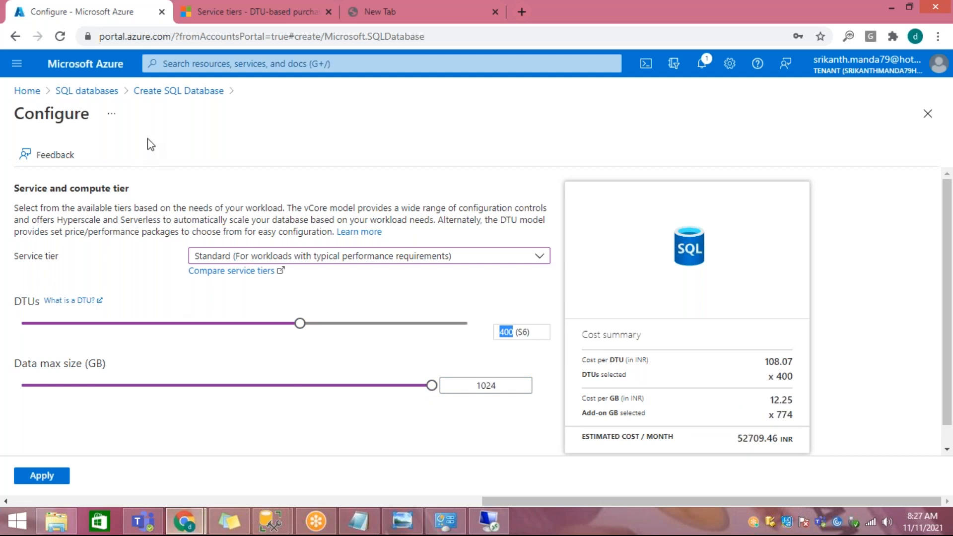
Step: In the service tiers documentation, highlight the Standard tier's approximate IOPS per DTU value
{"action": "left_click", "coordinate": [200, 20]}
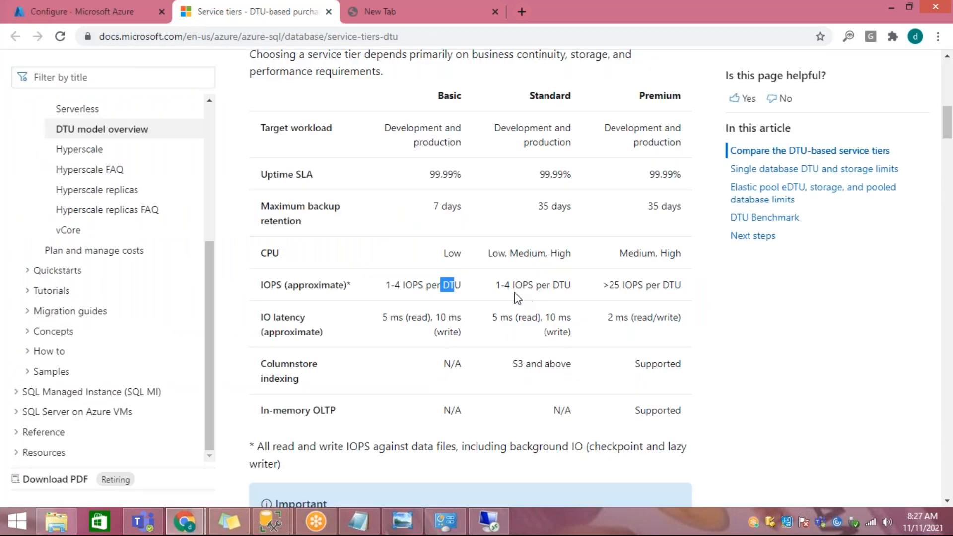
{"action": "left_click_drag", "start_coordinate": [552, 285], "coordinate": [580, 290]}
{"action": "left_click_drag", "start_coordinate": [503, 286], "coordinate": [515, 290]}
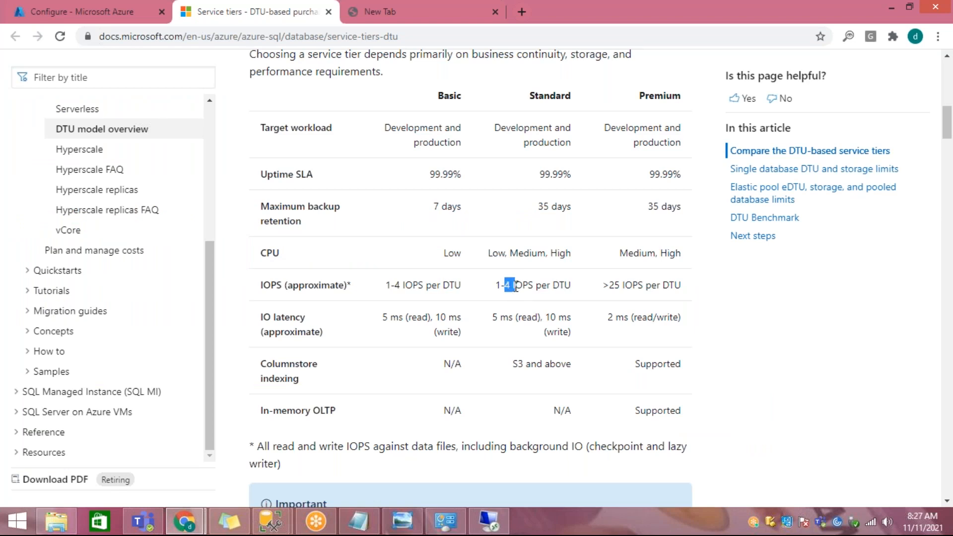
Step: Highlight the Premium tier's approximate IOPS per DTU value and the IO latency row in the service tier comparison table
{"action": "left_click_drag", "start_coordinate": [516, 286], "coordinate": [522, 304]}
{"action": "left_click_drag", "start_coordinate": [602, 285], "coordinate": [632, 285]}
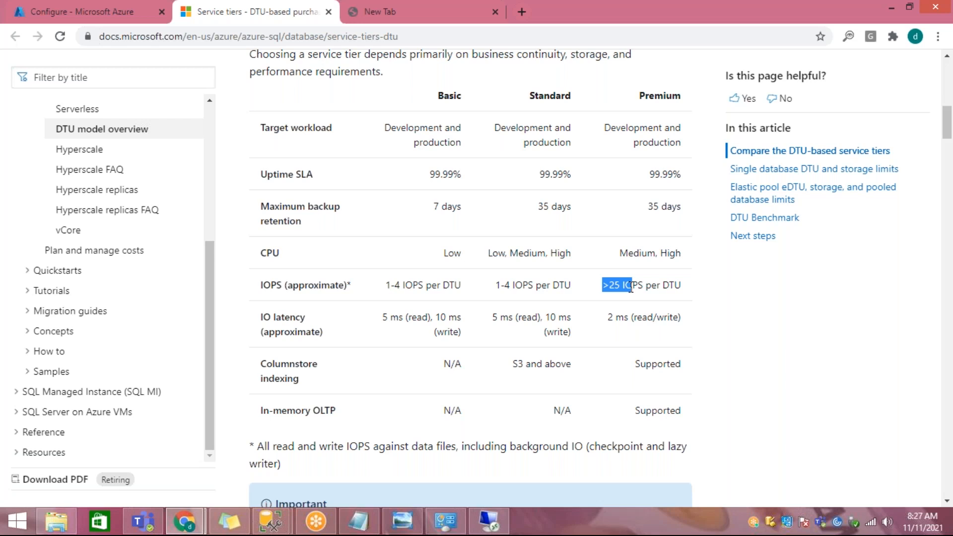
{"action": "left_click_drag", "start_coordinate": [263, 317], "coordinate": [691, 316]}
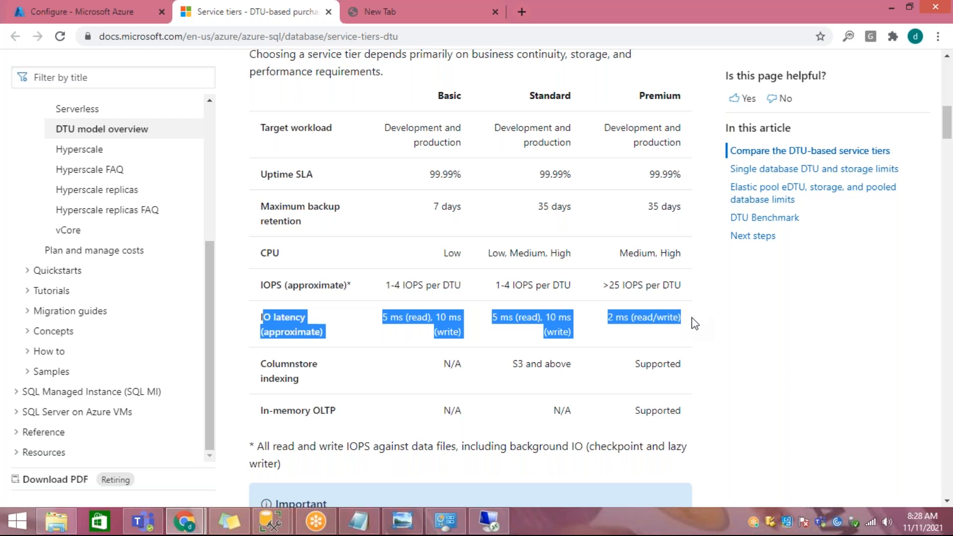
Step: Highlight the columnstore indexing entries for the Basic and Standard tiers in the comparison table
{"action": "left_click_drag", "start_coordinate": [259, 364], "coordinate": [454, 373]}
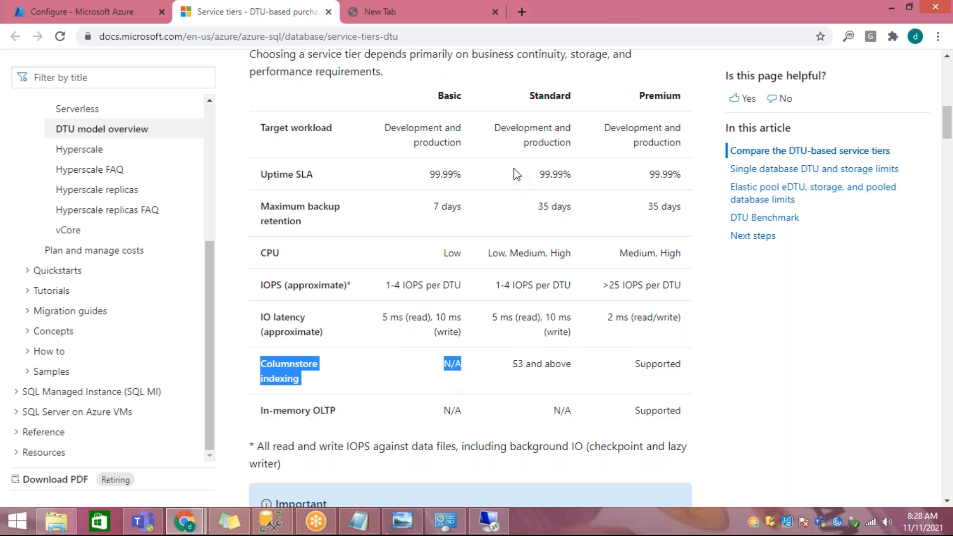
{"action": "left_click", "coordinate": [538, 100]}
{"action": "left_click_drag", "start_coordinate": [515, 366], "coordinate": [573, 367]}
Step: In the Azure portal, lower the Standard tier to 50 DTUs (S2) and highlight the DTU value
{"action": "left_click", "coordinate": [9, 20]}
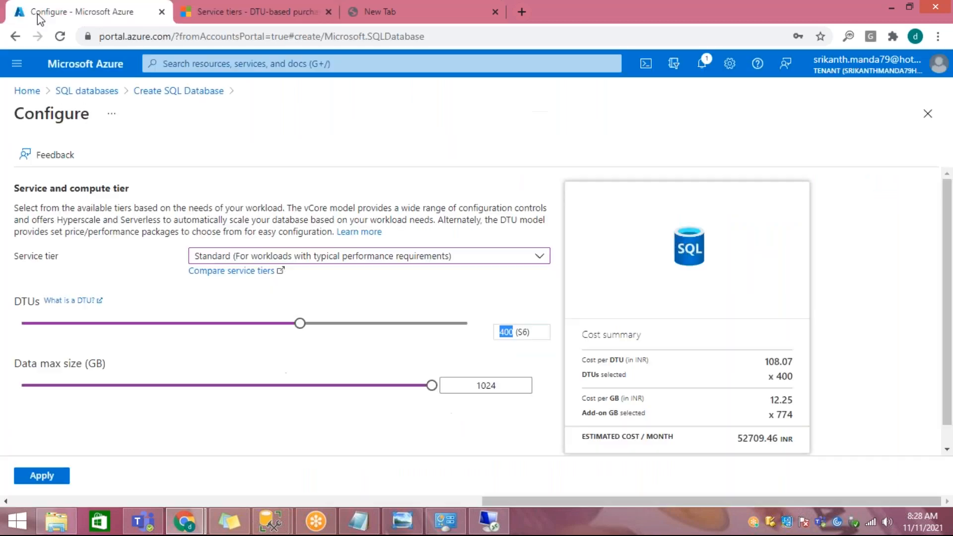
{"action": "left_click_drag", "start_coordinate": [299, 329], "coordinate": [135, 324]}
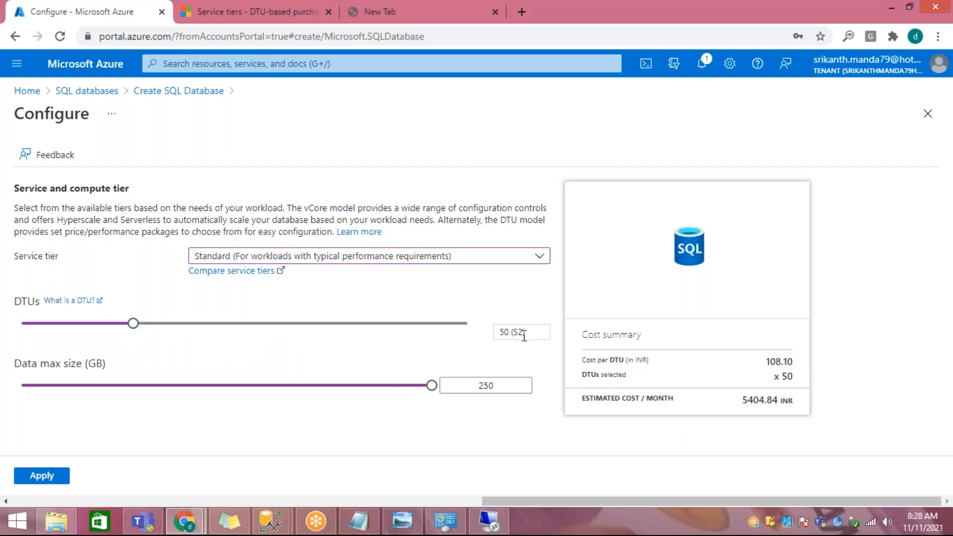
{"action": "left_click_drag", "start_coordinate": [504, 334], "coordinate": [561, 338]}
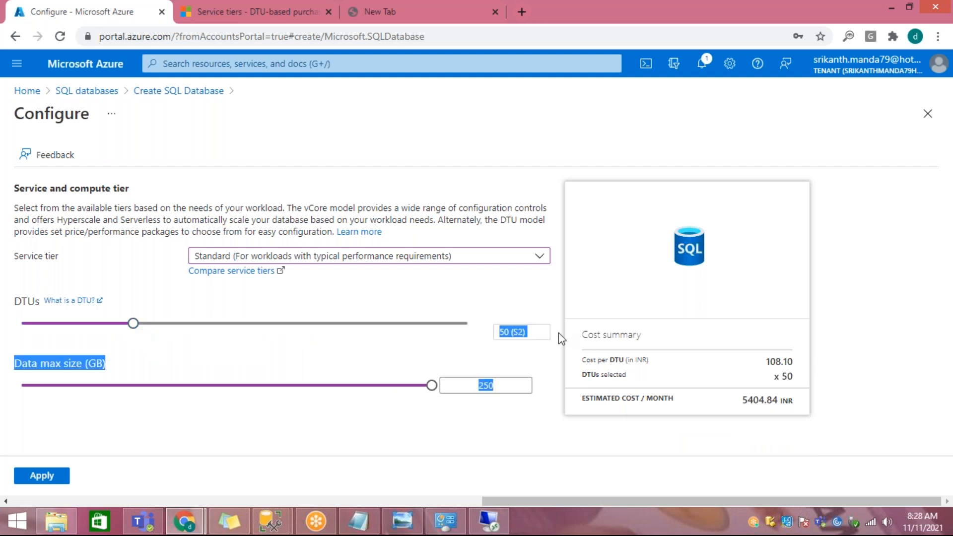
Step: Return to the service tiers documentation and highlight the columnstore indexing support for the Standard and Premium tiers
{"action": "left_click", "coordinate": [248, 22]}
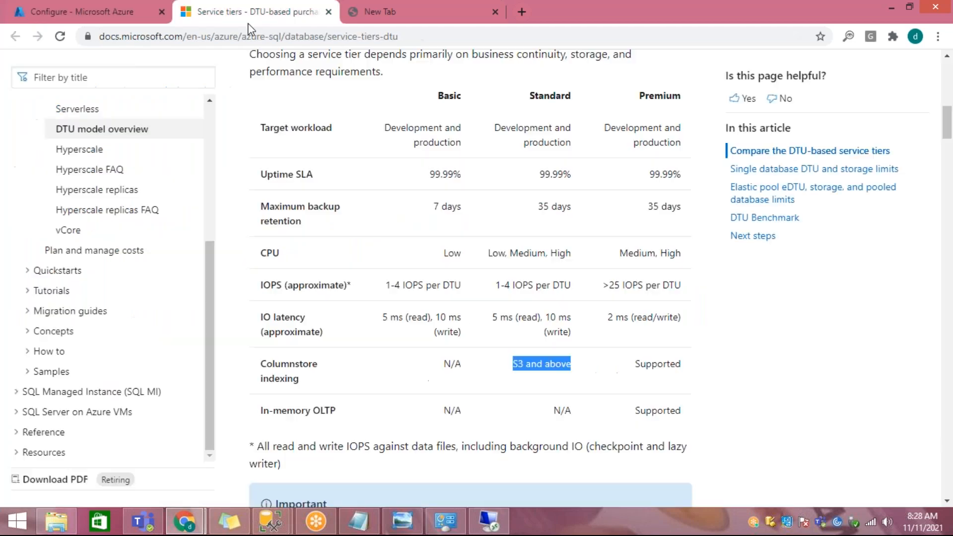
{"action": "left_click", "coordinate": [576, 311]}
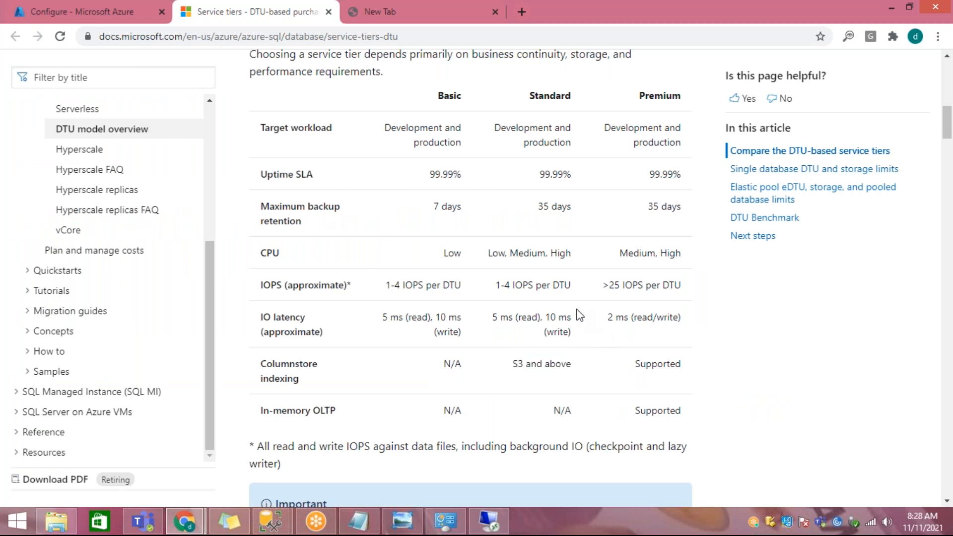
{"action": "left_click_drag", "start_coordinate": [264, 365], "coordinate": [682, 351]}
{"action": "left_click", "coordinate": [581, 383]}
{"action": "left_click_drag", "start_coordinate": [514, 366], "coordinate": [567, 365]}
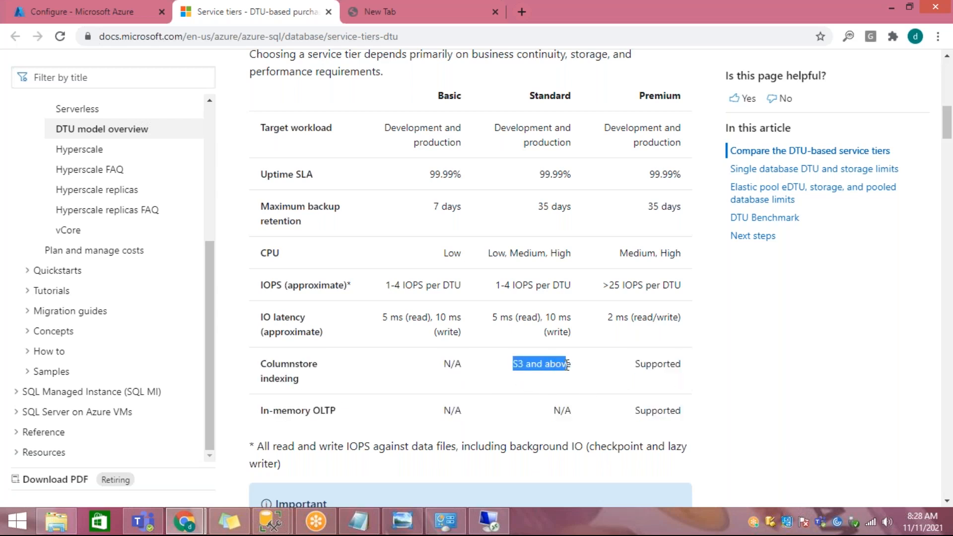
{"action": "left_click_drag", "start_coordinate": [640, 364], "coordinate": [681, 364]}
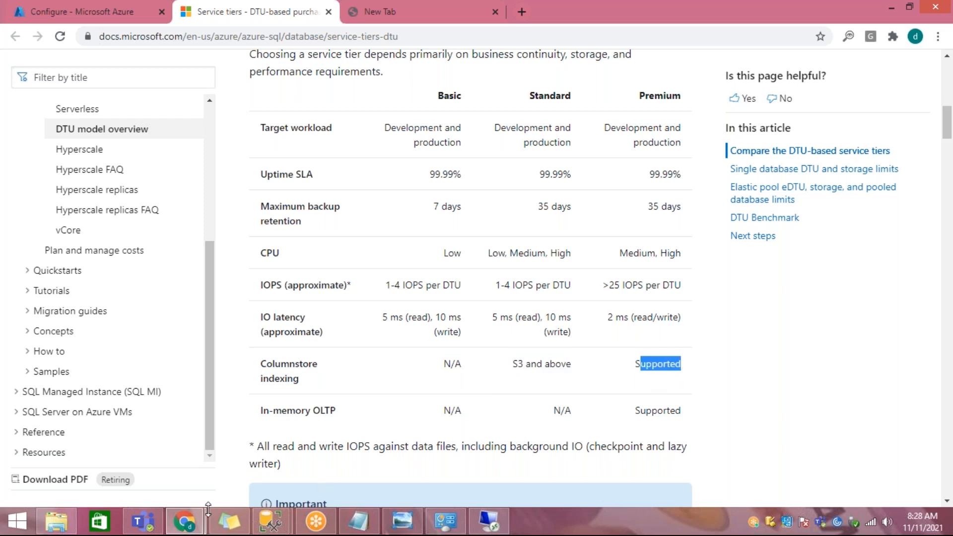
Step: In the Azure portal, select the Premium service tier and lower it to 125 DTUs (P1)
{"action": "left_click", "coordinate": [185, 521]}
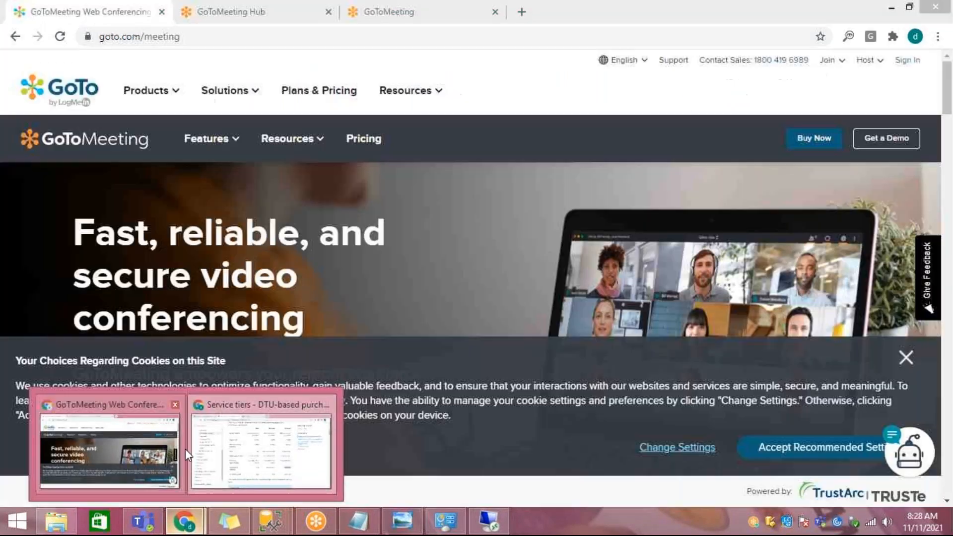
{"action": "left_click", "coordinate": [200, 449]}
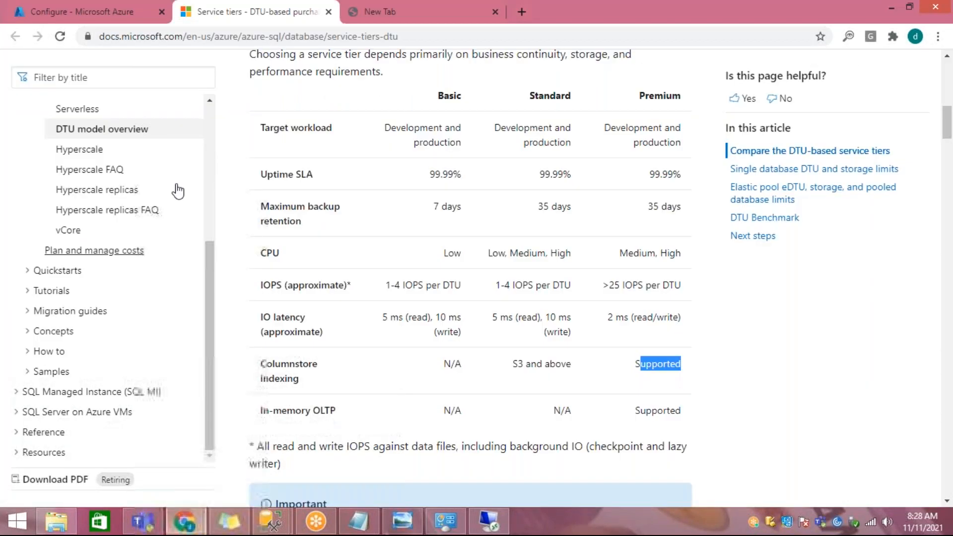
{"action": "left_click", "coordinate": [46, 17]}
{"action": "left_click", "coordinate": [340, 255]}
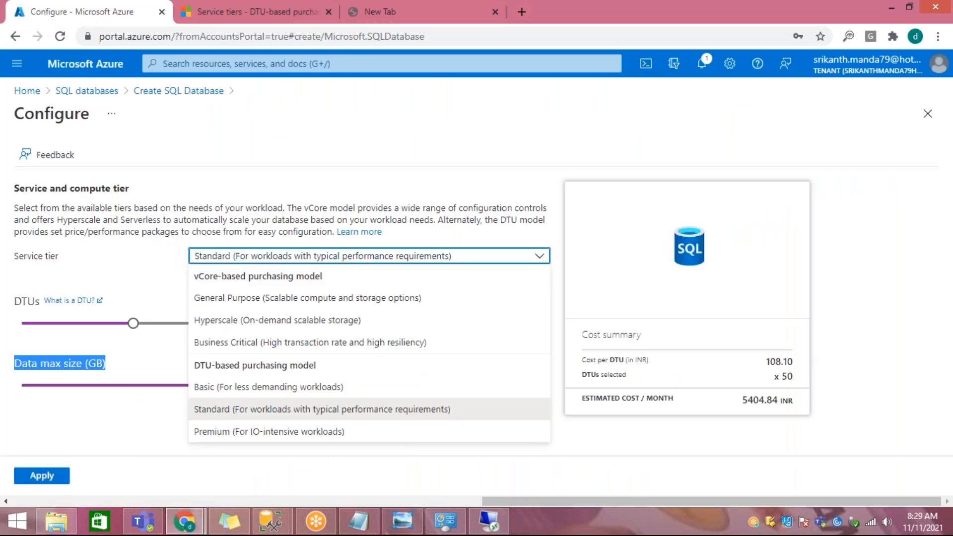
{"action": "left_click", "coordinate": [416, 431]}
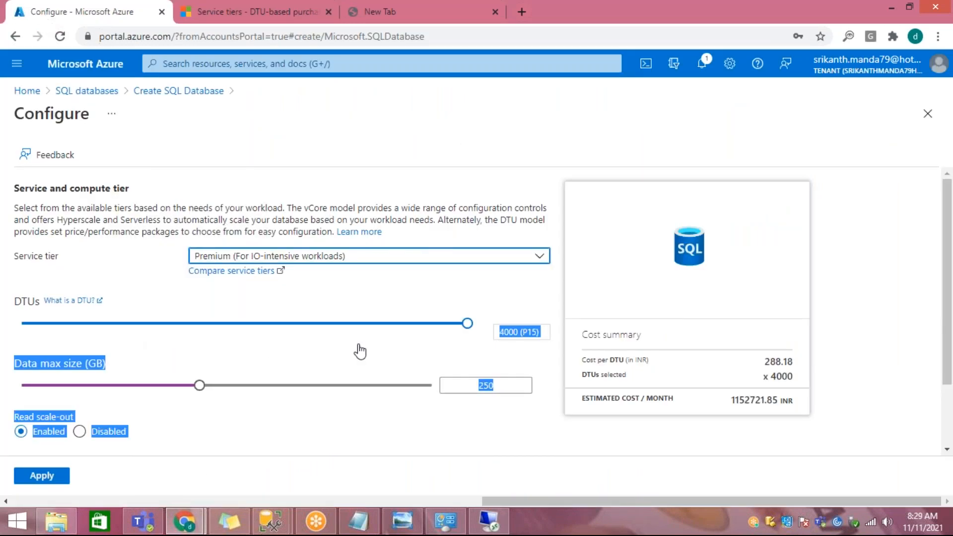
{"action": "left_click", "coordinate": [469, 325]}
{"action": "left_click_drag", "start_coordinate": [468, 327], "coordinate": [149, 326]}
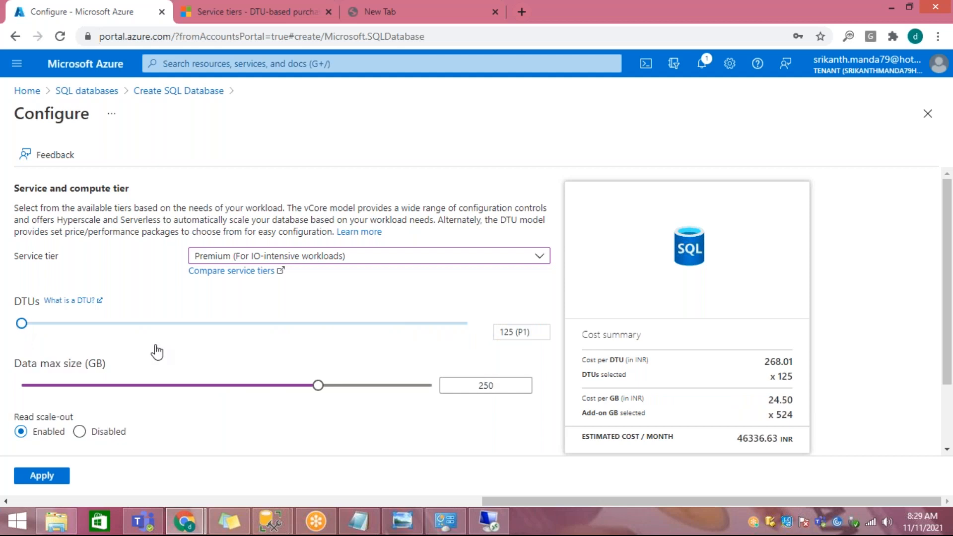
{"action": "left_click", "coordinate": [184, 520]}
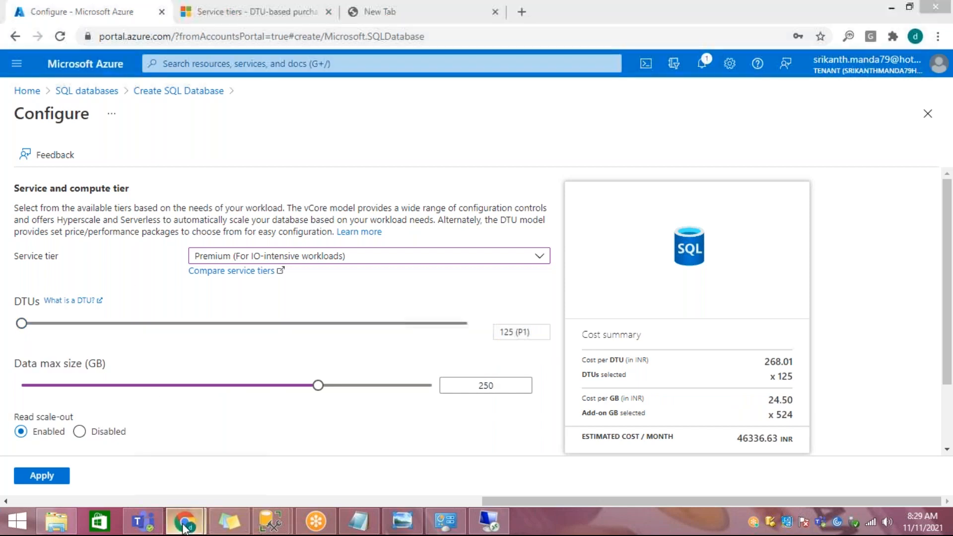
{"action": "left_click", "coordinate": [259, 427]}
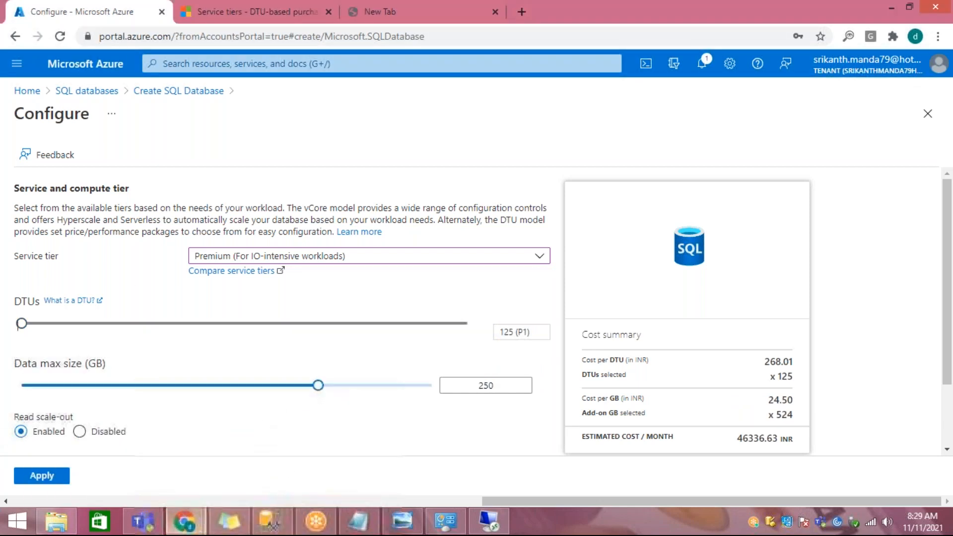
Step: In the service tiers documentation, highlight the in-memory OLTP support for the Premium, Standard and Basic tiers
{"action": "left_click", "coordinate": [222, 21]}
{"action": "left_click", "coordinate": [606, 356]}
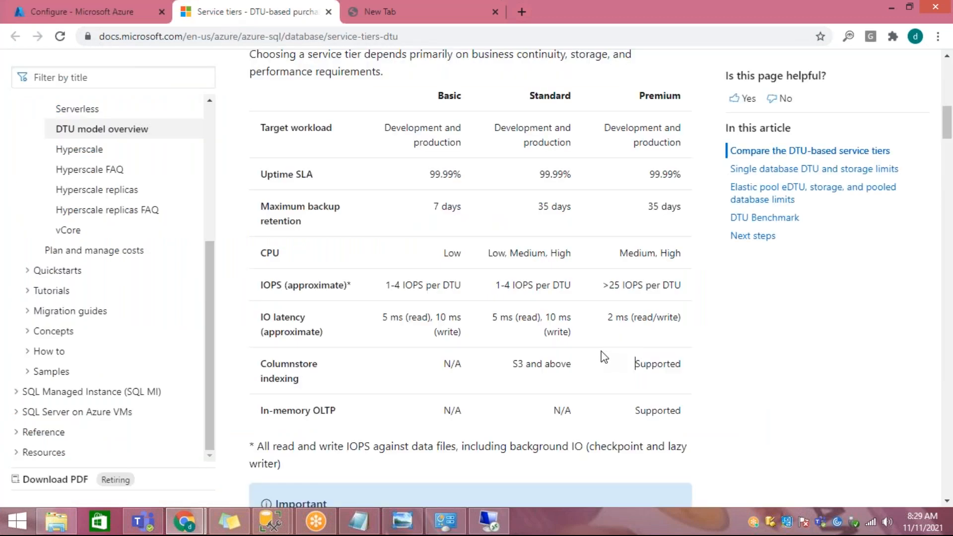
{"action": "left_click_drag", "start_coordinate": [450, 414], "coordinate": [691, 415]}
{"action": "left_click", "coordinate": [581, 425]}
{"action": "left_click_drag", "start_coordinate": [646, 100], "coordinate": [659, 99]}
{"action": "left_click_drag", "start_coordinate": [635, 411], "coordinate": [682, 410]}
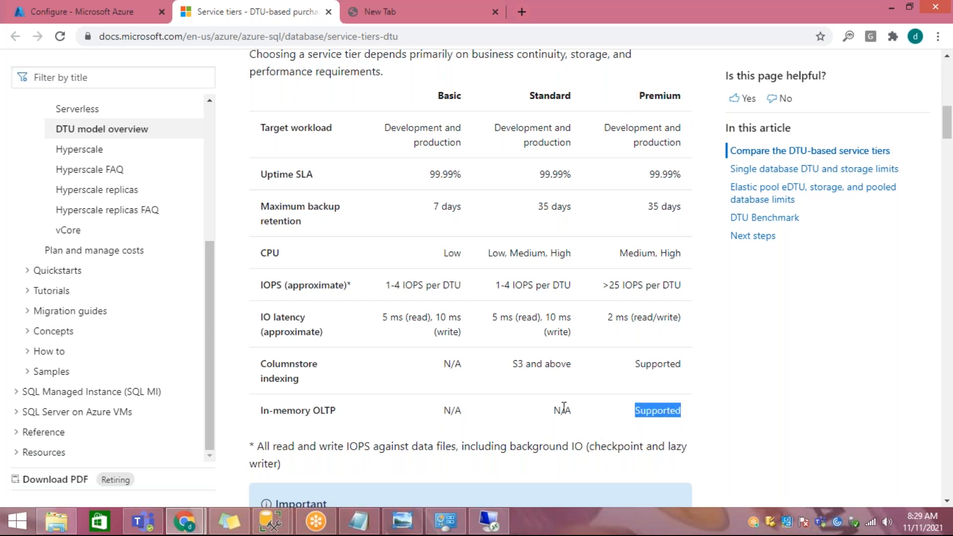
{"action": "left_click_drag", "start_coordinate": [561, 411], "coordinate": [572, 411]}
{"action": "left_click_drag", "start_coordinate": [443, 411], "coordinate": [472, 420]}
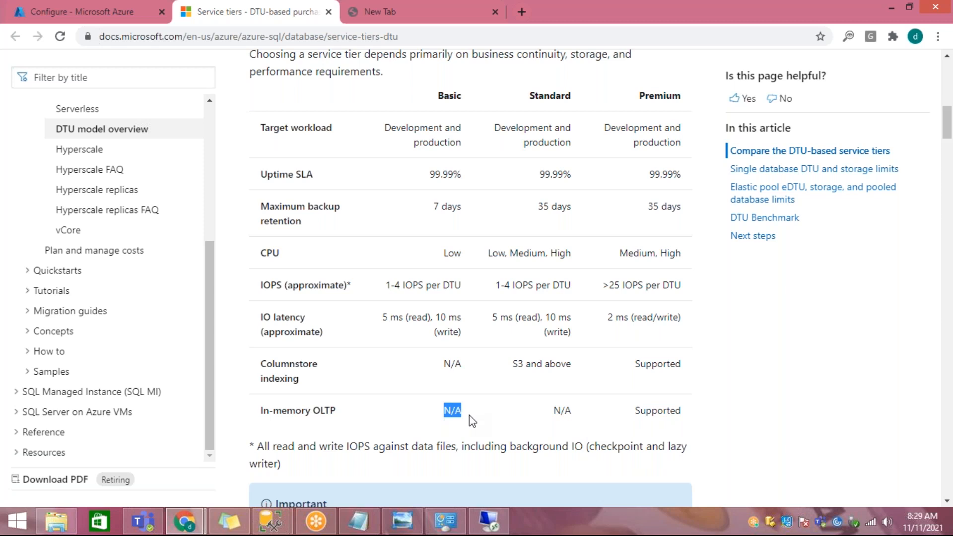
Step: In the single database DTU and storage limits section, highlight the maximum storage size of the Basic, Standard and Premium tiers
{"action": "scroll", "coordinate": [475, 410], "scroll_direction": "down", "scroll_amount": 15}
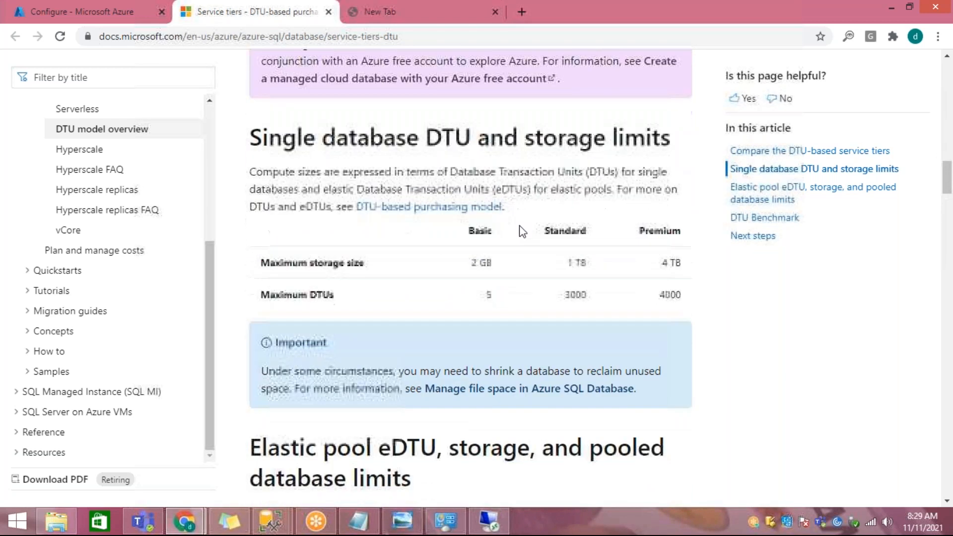
{"action": "left_click_drag", "start_coordinate": [303, 137], "coordinate": [518, 137]}
{"action": "left_click_drag", "start_coordinate": [469, 262], "coordinate": [689, 264]}
{"action": "left_click", "coordinate": [620, 290]}
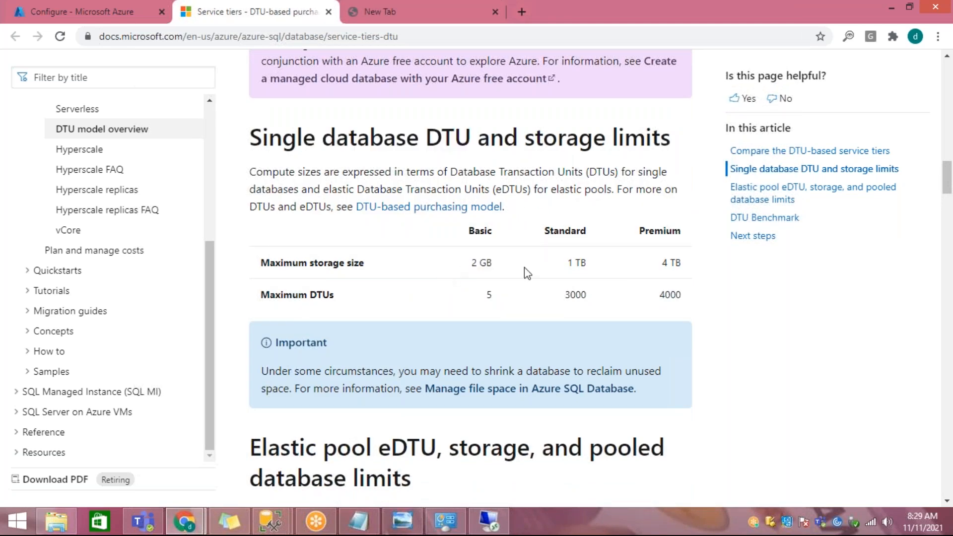
{"action": "left_click_drag", "start_coordinate": [470, 262], "coordinate": [492, 262]}
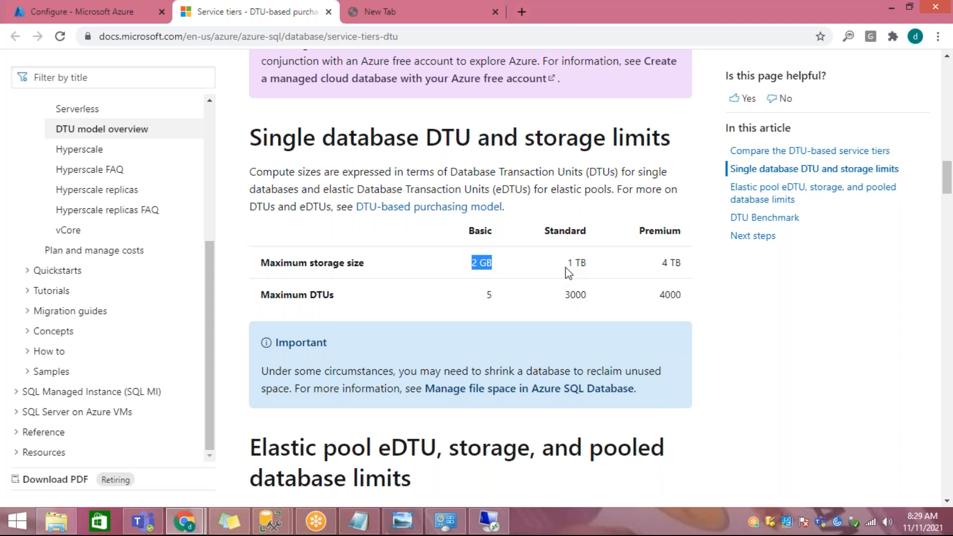
{"action": "left_click_drag", "start_coordinate": [566, 262], "coordinate": [587, 263]}
{"action": "left_click_drag", "start_coordinate": [644, 273], "coordinate": [687, 268]}
{"action": "left_click", "coordinate": [673, 278]}
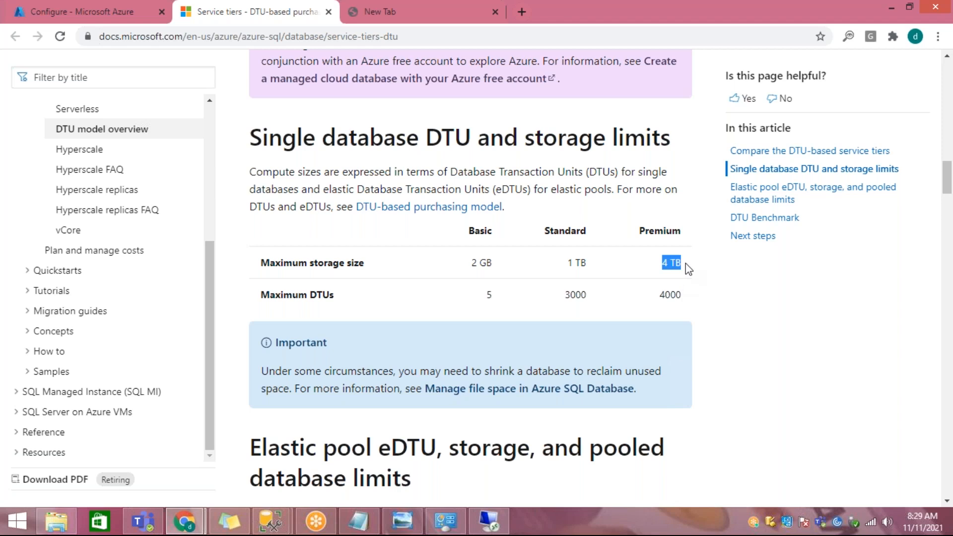
{"action": "left_click_drag", "start_coordinate": [424, 141], "coordinate": [471, 142]}
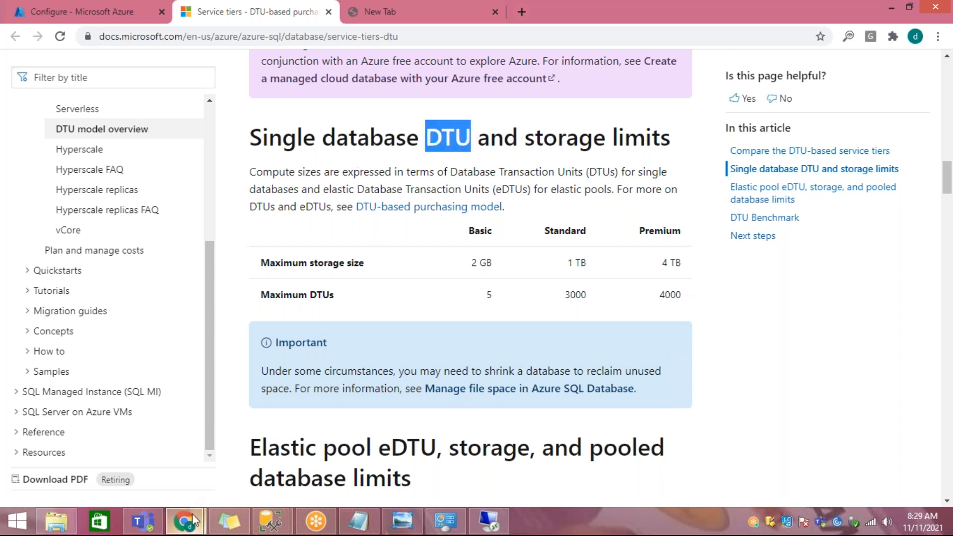
Step: In the Azure portal, select the vCore-based General Purpose service tier and highlight the Provisioned compute tier's billing description
{"action": "left_click", "coordinate": [37, 12]}
{"action": "left_click", "coordinate": [240, 262]}
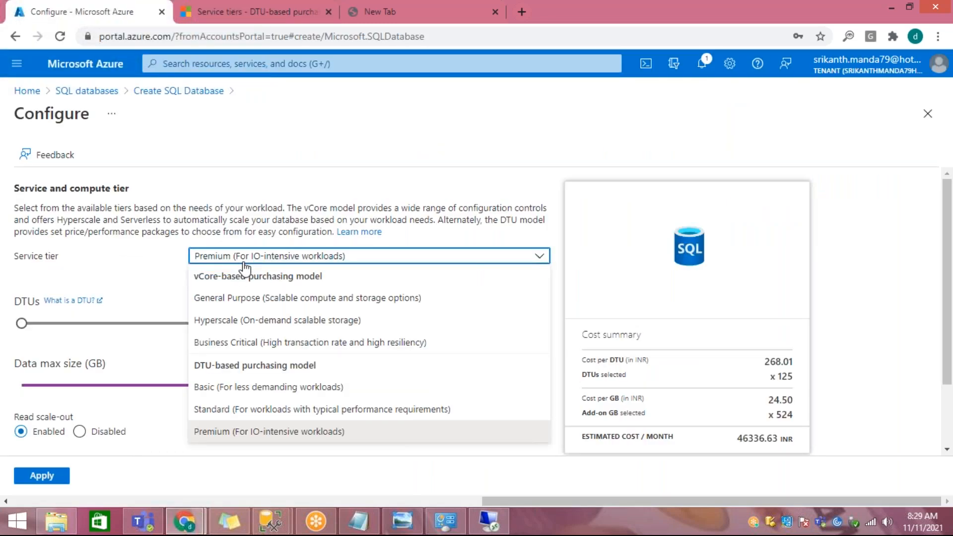
{"action": "left_click", "coordinate": [253, 300]}
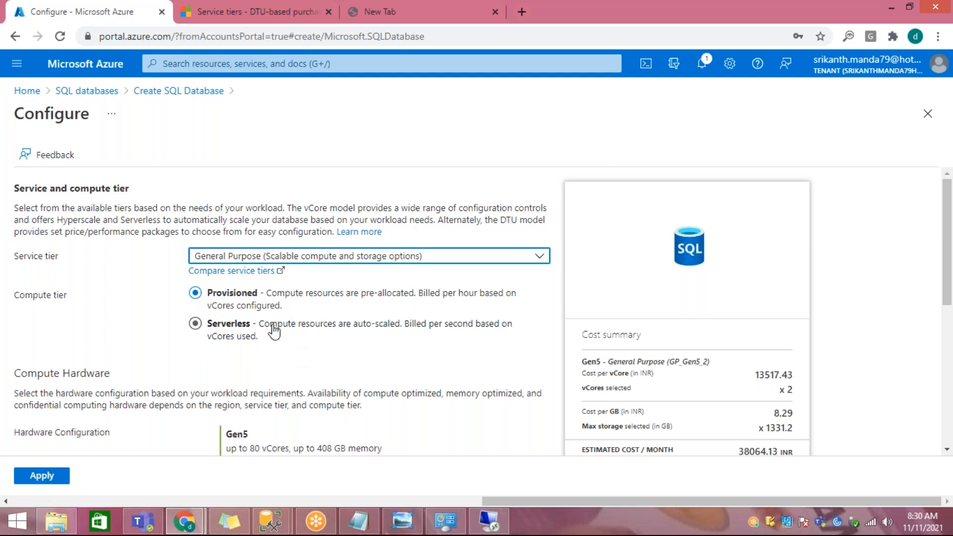
{"action": "left_click", "coordinate": [289, 296]}
{"action": "left_click_drag", "start_coordinate": [290, 295], "coordinate": [471, 311]}
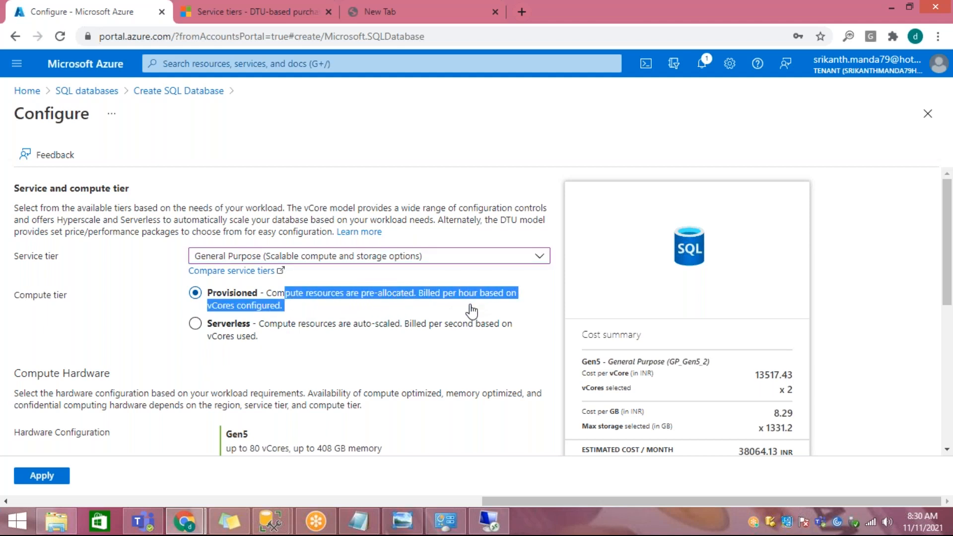
Step: Switch the compute tier to Serverless and highlight its auto-scaling and per-second billing description
{"action": "left_click", "coordinate": [335, 326]}
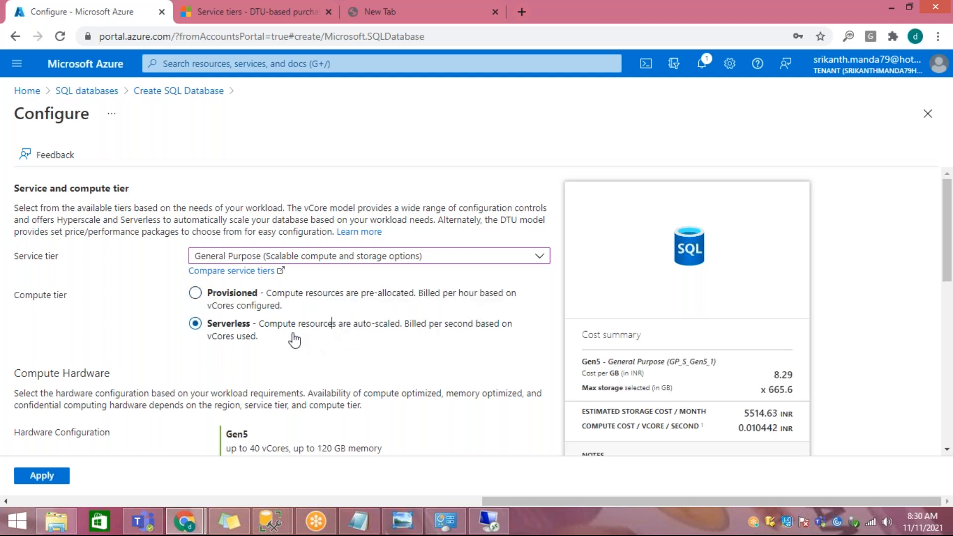
{"action": "left_click_drag", "start_coordinate": [283, 325], "coordinate": [383, 325]}
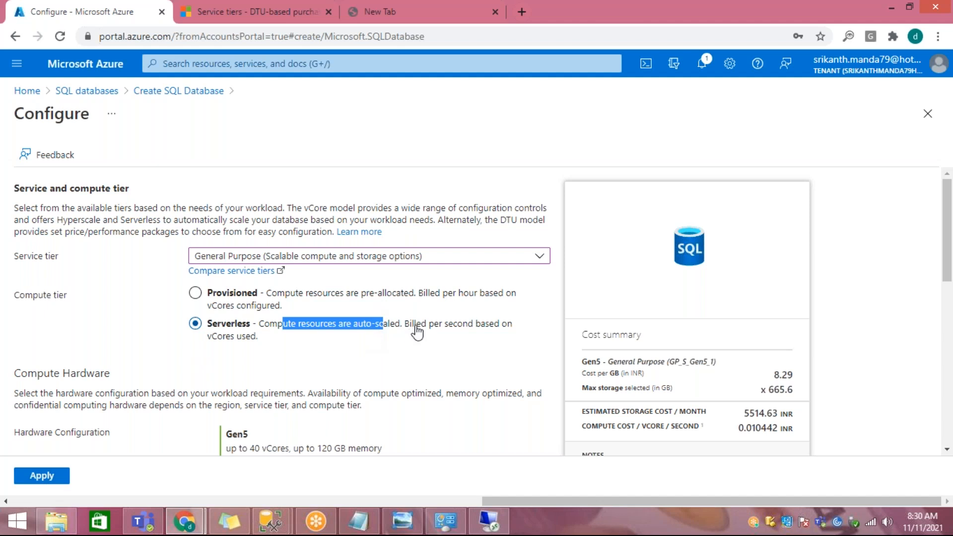
{"action": "left_click_drag", "start_coordinate": [416, 326], "coordinate": [417, 339]}
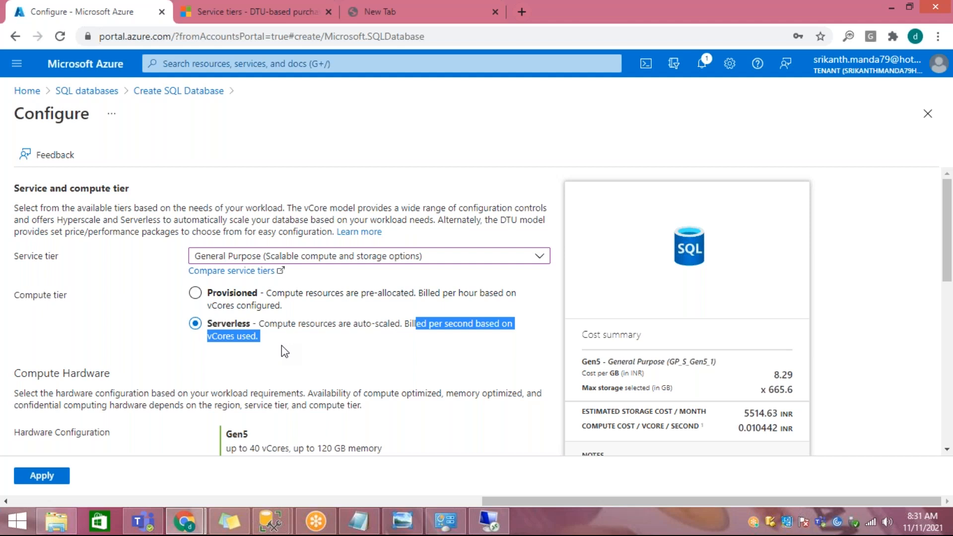
{"action": "left_click", "coordinate": [320, 350]}
{"action": "left_click_drag", "start_coordinate": [402, 323], "coordinate": [410, 342]}
{"action": "left_click_drag", "start_coordinate": [269, 323], "coordinate": [283, 349]}
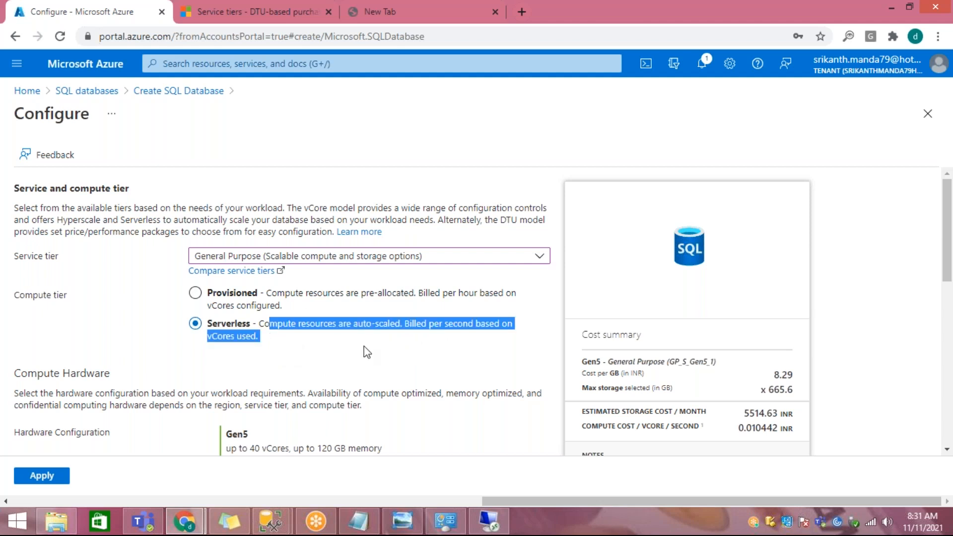
Step: Highlight the Gen5 hardware configuration's name and vCore limit, and set the compute tier to Provisioned
{"action": "scroll", "coordinate": [359, 355], "scroll_direction": "down", "scroll_amount": 3}
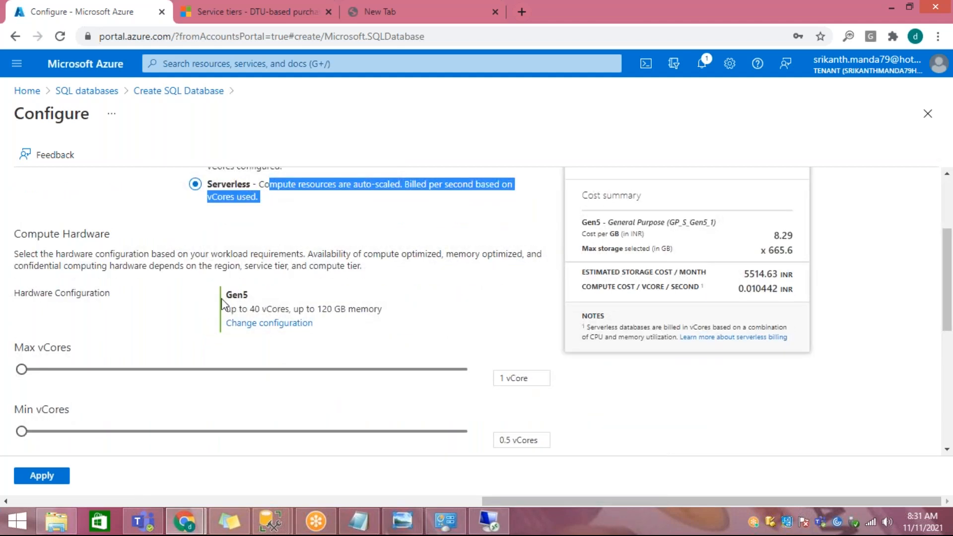
{"action": "left_click_drag", "start_coordinate": [224, 295], "coordinate": [319, 298]}
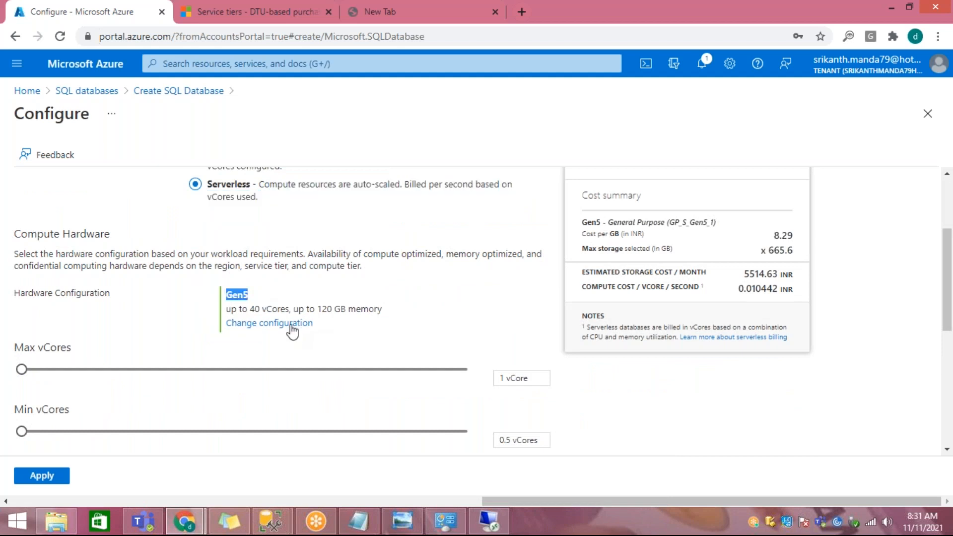
{"action": "left_click_drag", "start_coordinate": [259, 308], "coordinate": [316, 307]}
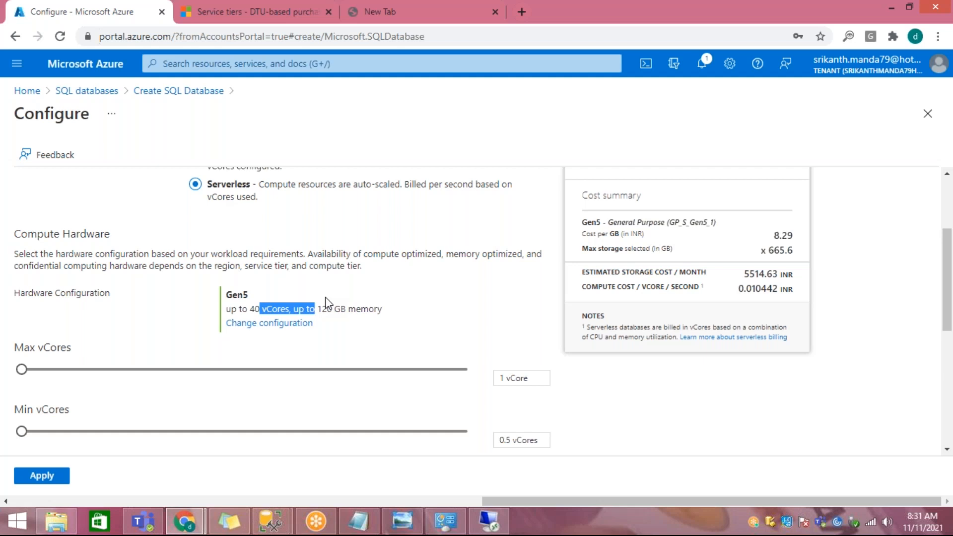
{"action": "scroll", "coordinate": [308, 278], "scroll_direction": "up", "scroll_amount": 2}
{"action": "left_click", "coordinate": [244, 232]}
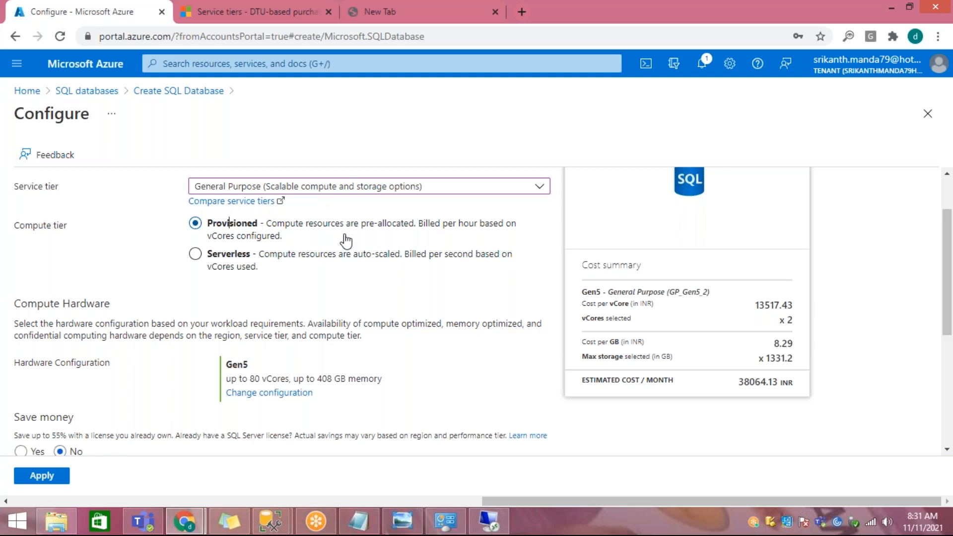
Step: Open the hardware configuration options for General Purpose, highlight the maximum storage column, and return to the Configure page
{"action": "scroll", "coordinate": [356, 242], "scroll_direction": "down", "scroll_amount": 1}
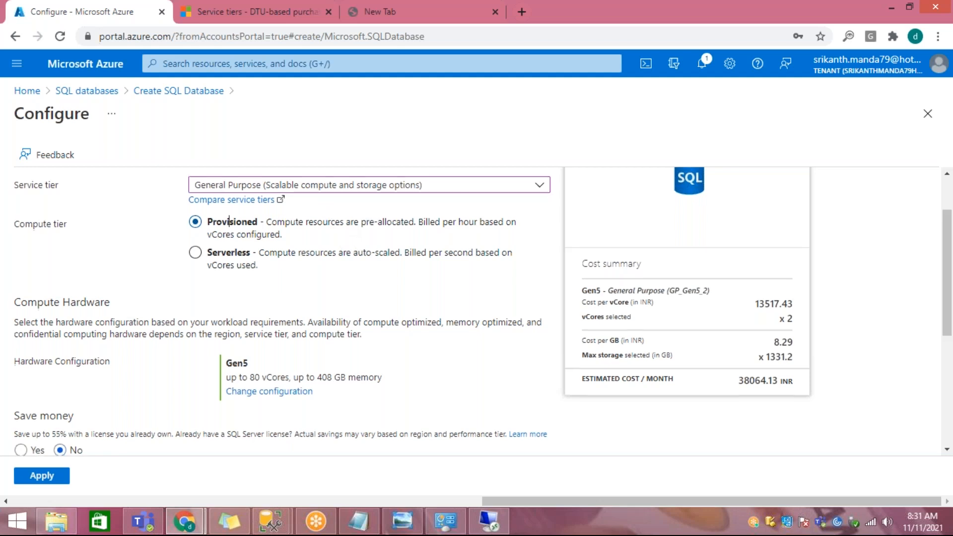
{"action": "scroll", "coordinate": [288, 258], "scroll_direction": "down", "scroll_amount": 3}
{"action": "left_click", "coordinate": [288, 254]}
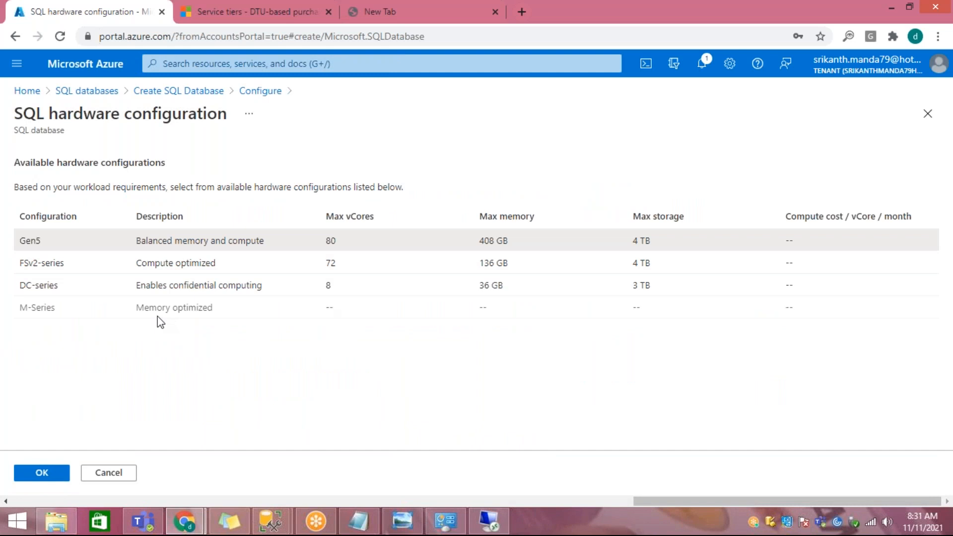
{"action": "left_click_drag", "start_coordinate": [637, 240], "coordinate": [684, 282]}
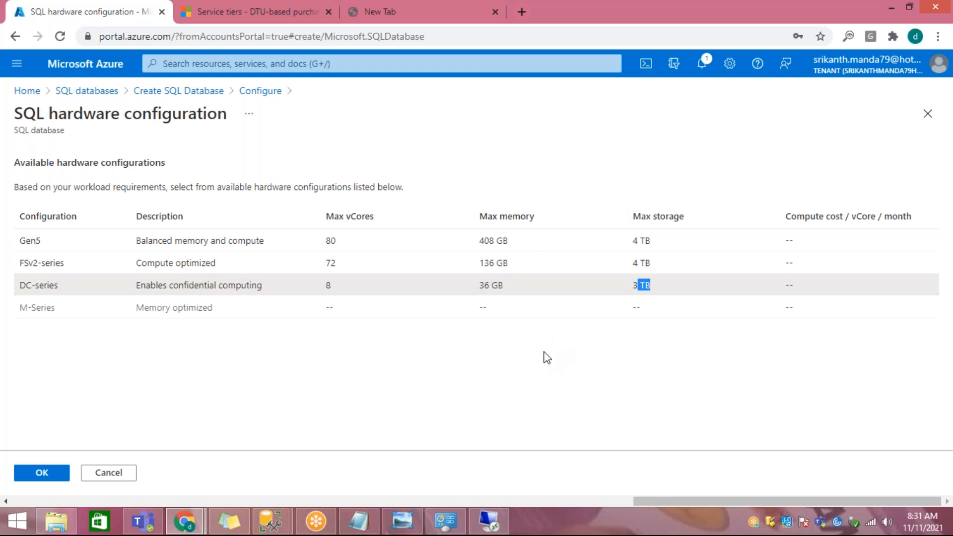
{"action": "left_click", "coordinate": [268, 91]}
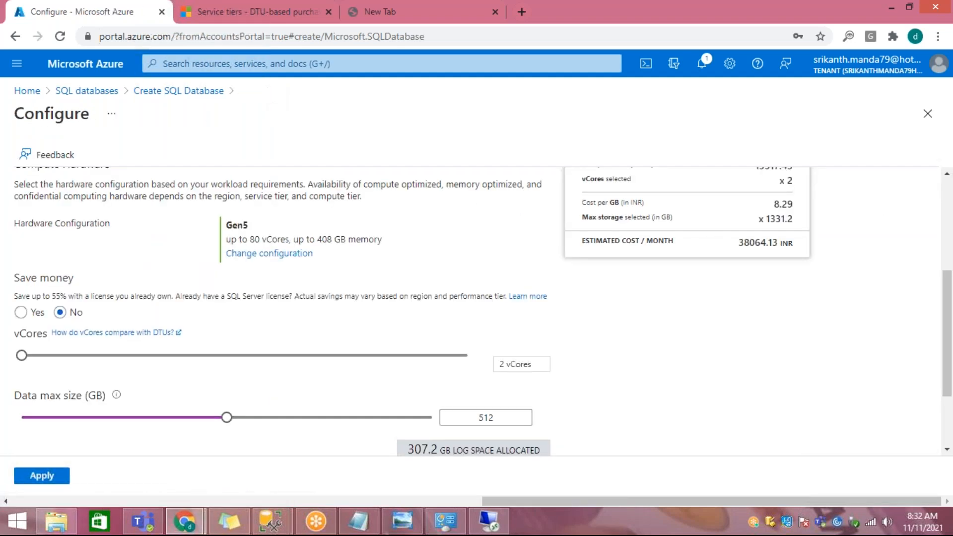
Step: Switch the service tier to Hyperscale and set it to 4 high-availability replicas and 80 vCores
{"action": "scroll", "coordinate": [340, 328], "scroll_direction": "up", "scroll_amount": 5}
{"action": "left_click", "coordinate": [344, 258]}
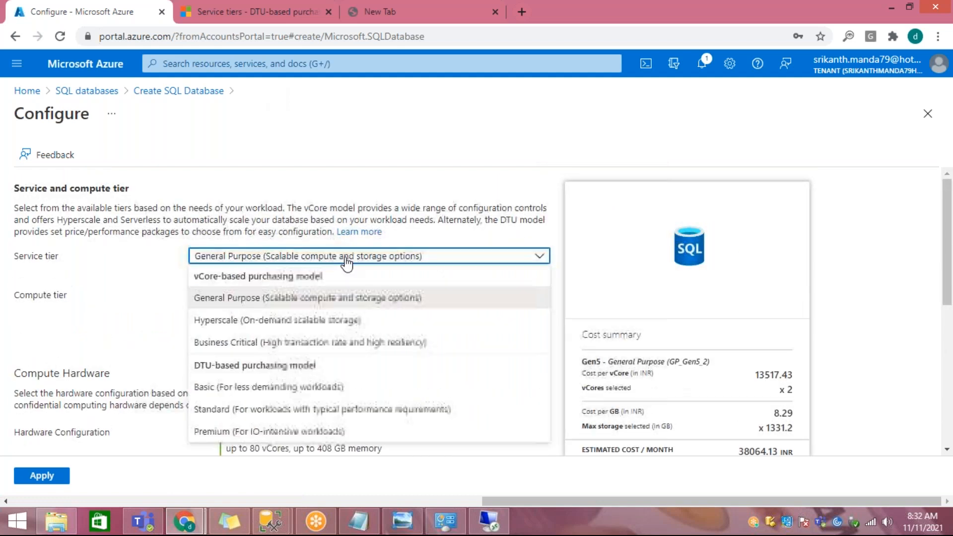
{"action": "left_click", "coordinate": [473, 323]}
{"action": "scroll", "coordinate": [473, 320], "scroll_direction": "down", "scroll_amount": 5}
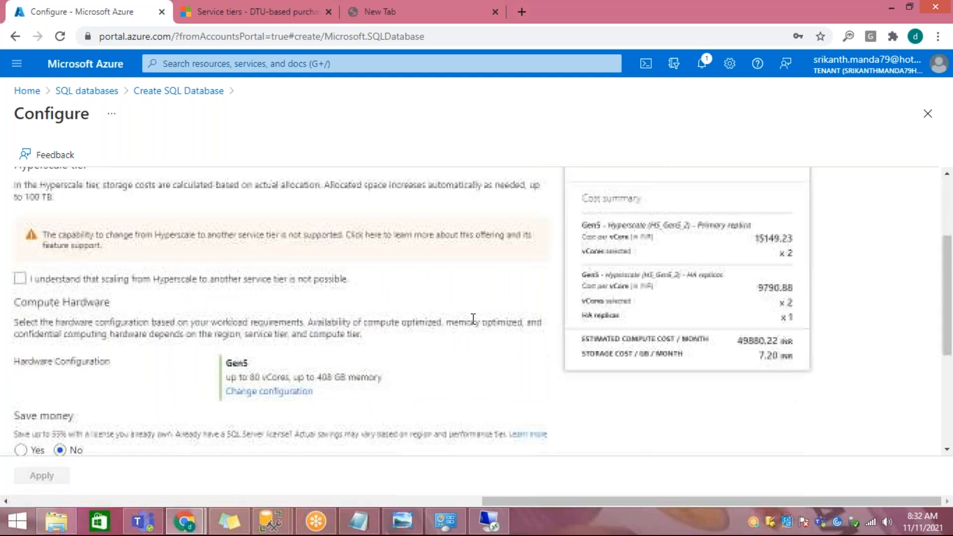
{"action": "scroll", "coordinate": [59, 352], "scroll_direction": "down", "scroll_amount": 2}
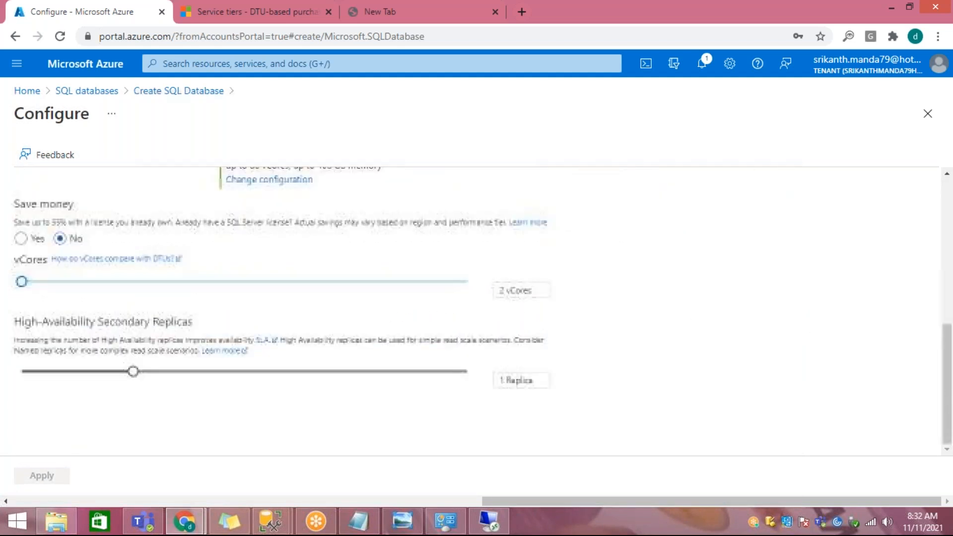
{"action": "left_click_drag", "start_coordinate": [133, 371], "coordinate": [506, 371]}
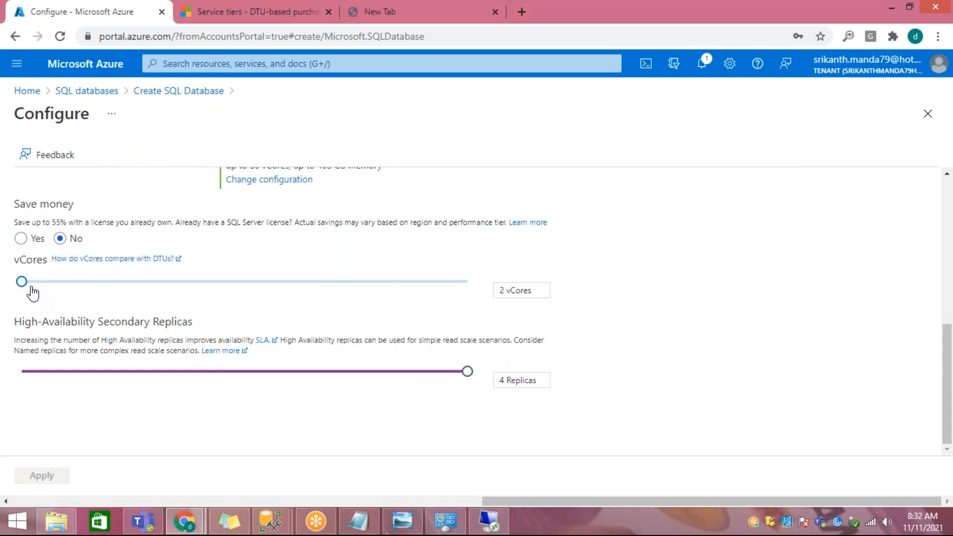
{"action": "left_click_drag", "start_coordinate": [21, 281], "coordinate": [471, 285]}
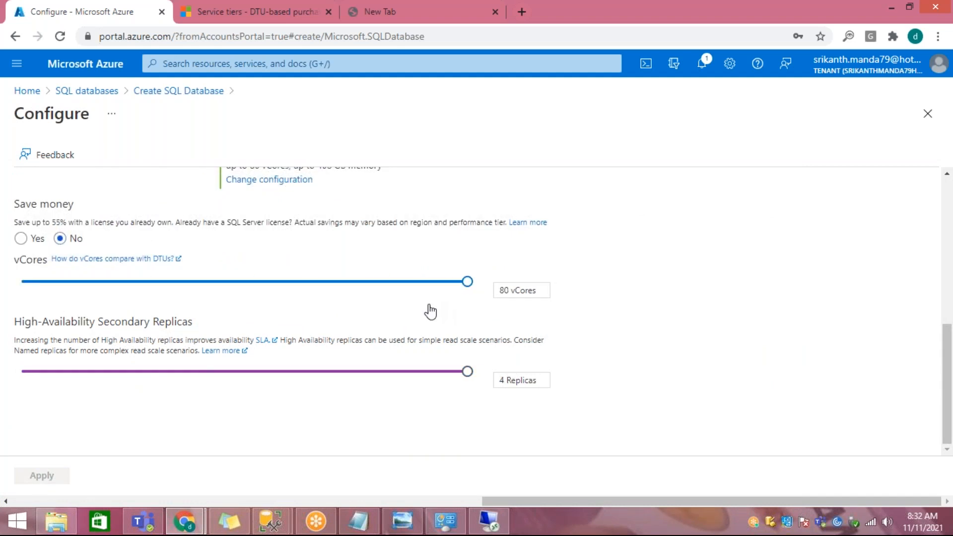
Step: Open the Hyperscale hardware configuration options, highlight the M-Series and FSv2-series descriptions, and close the list without changing the configuration
{"action": "scroll", "coordinate": [429, 311], "scroll_direction": "up", "scroll_amount": 3}
{"action": "left_click", "coordinate": [285, 320]}
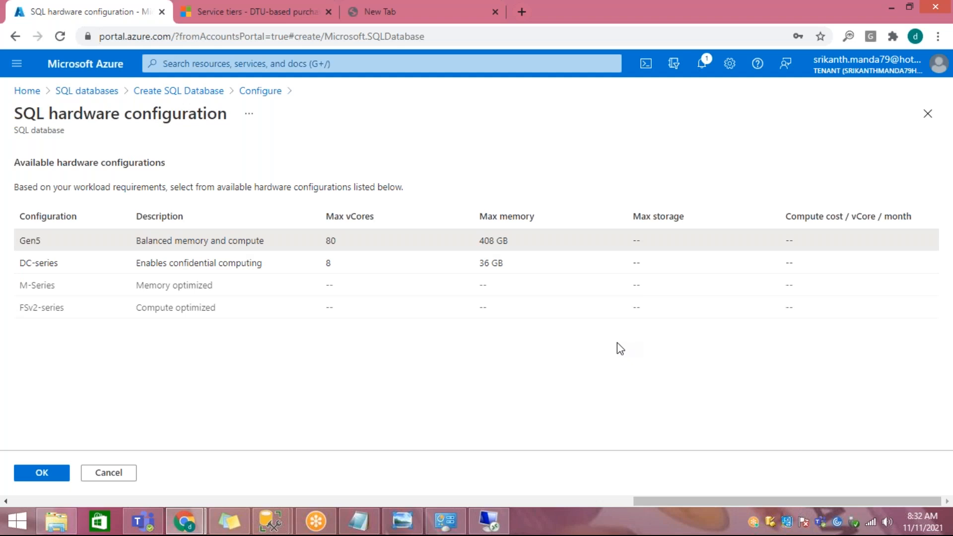
{"action": "left_click_drag", "start_coordinate": [73, 113], "coordinate": [240, 132]}
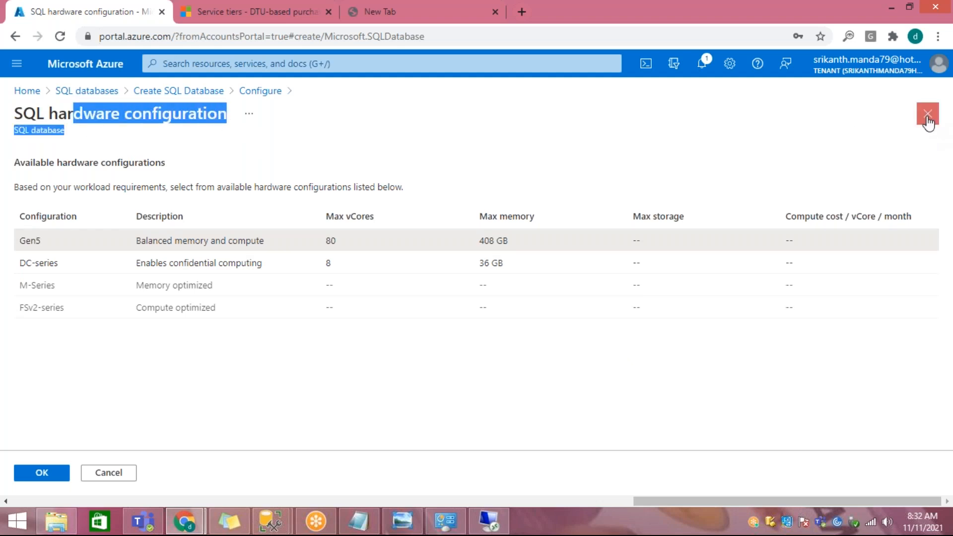
{"action": "double_click", "coordinate": [174, 284]}
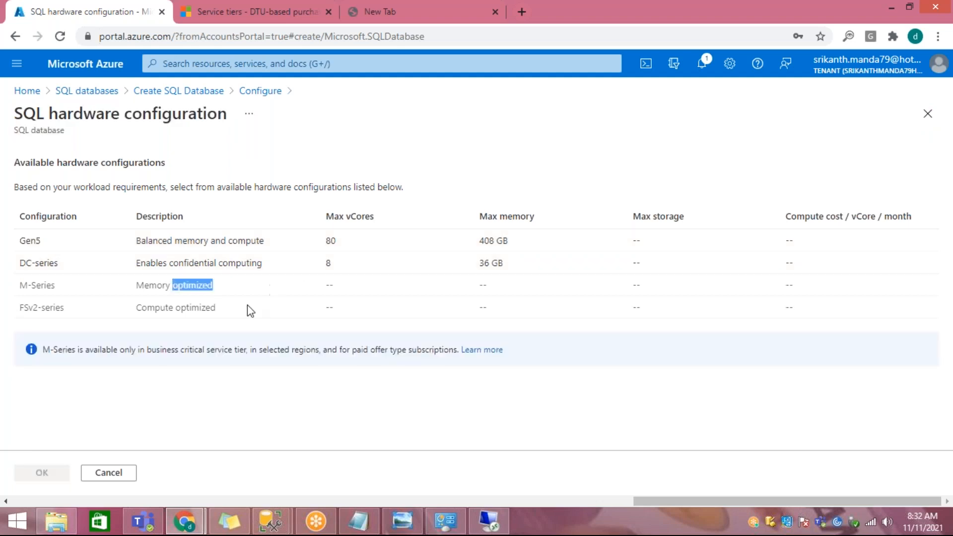
{"action": "left_click_drag", "start_coordinate": [165, 308], "coordinate": [233, 312]}
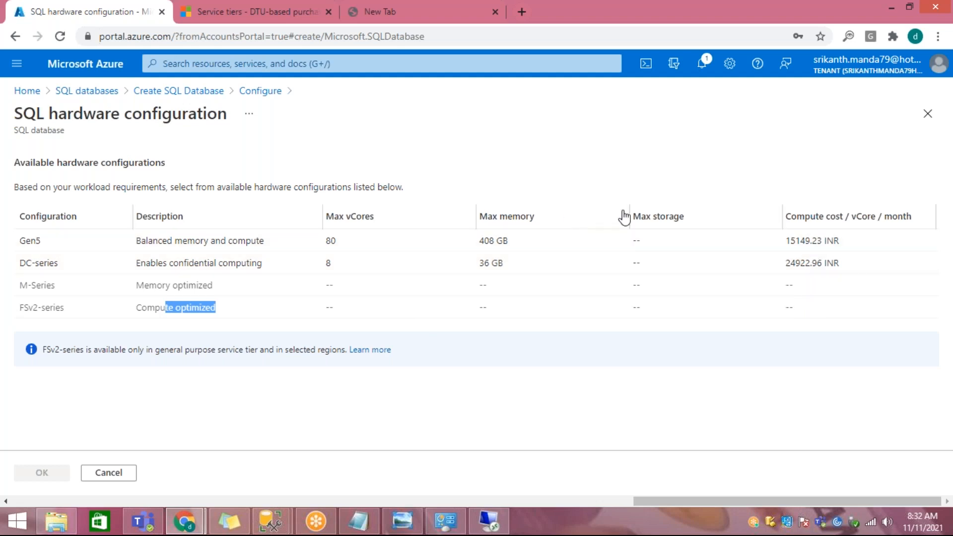
{"action": "left_click", "coordinate": [926, 115]}
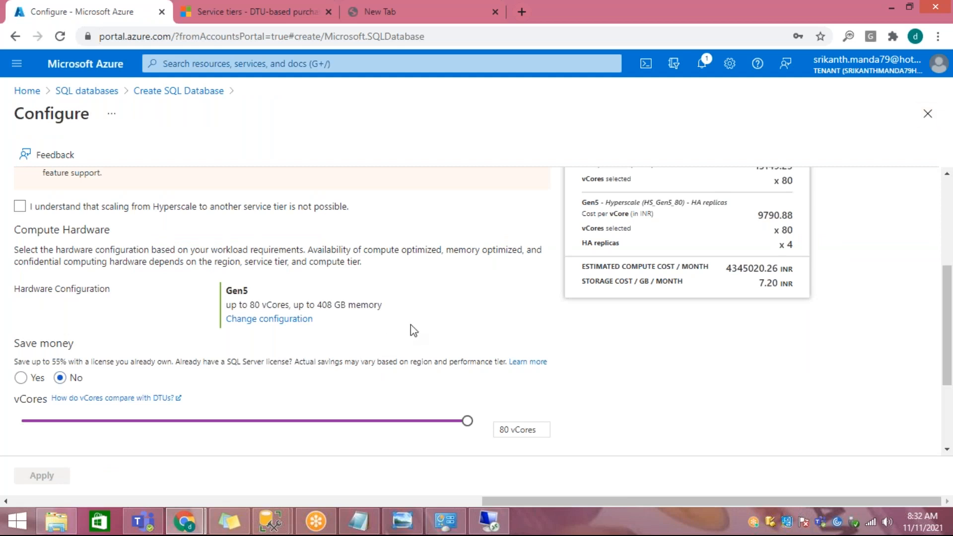
Step: Switch the service tier to Business Critical and review its vCore, data size and read scale-out settings
{"action": "scroll", "coordinate": [410, 327], "scroll_direction": "up", "scroll_amount": 4}
{"action": "left_click", "coordinate": [344, 266]}
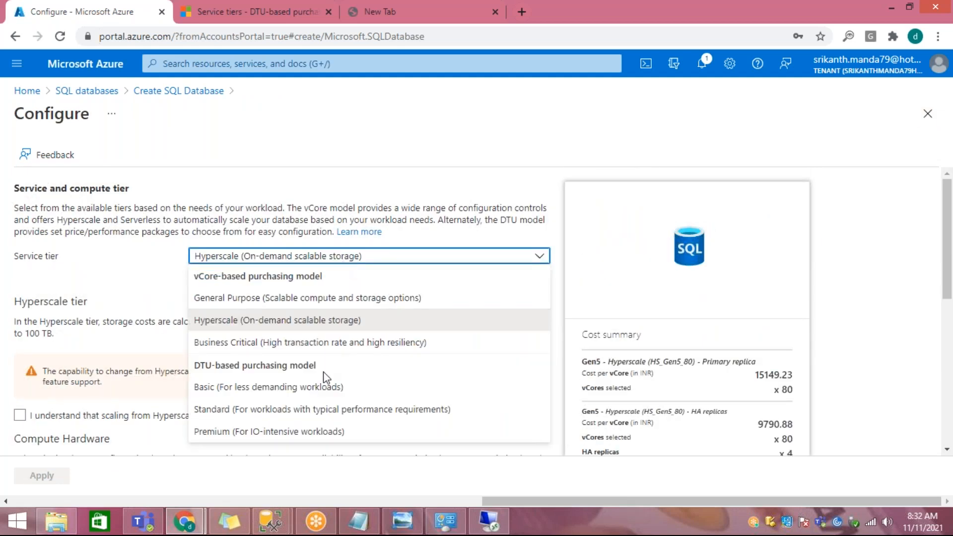
{"action": "left_click", "coordinate": [308, 346]}
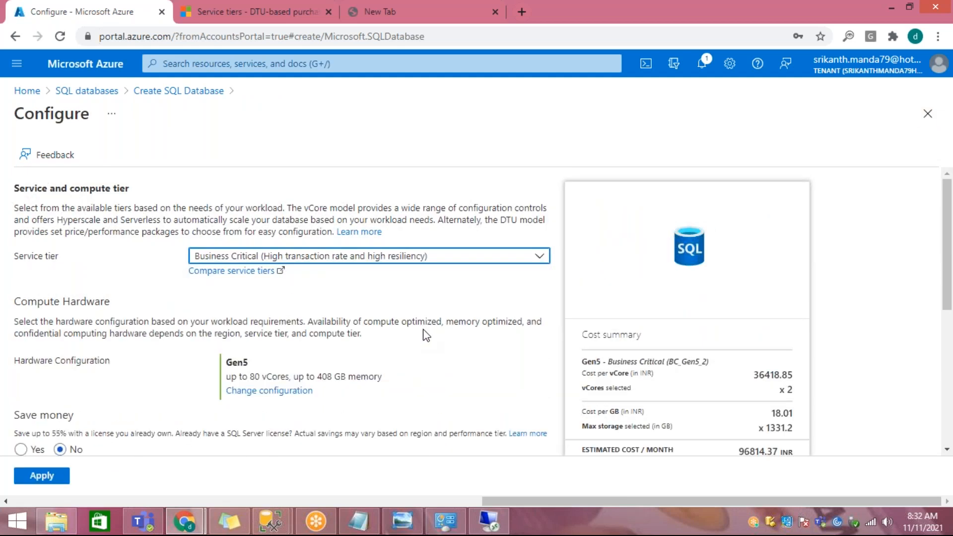
{"action": "scroll", "coordinate": [423, 331], "scroll_direction": "down", "scroll_amount": 4}
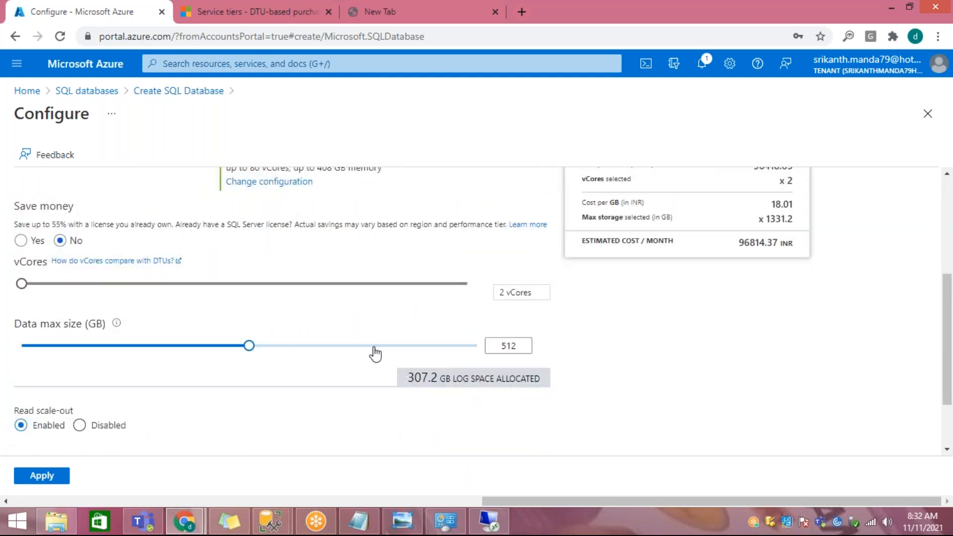
{"action": "scroll", "coordinate": [375, 351], "scroll_direction": "up", "scroll_amount": 4}
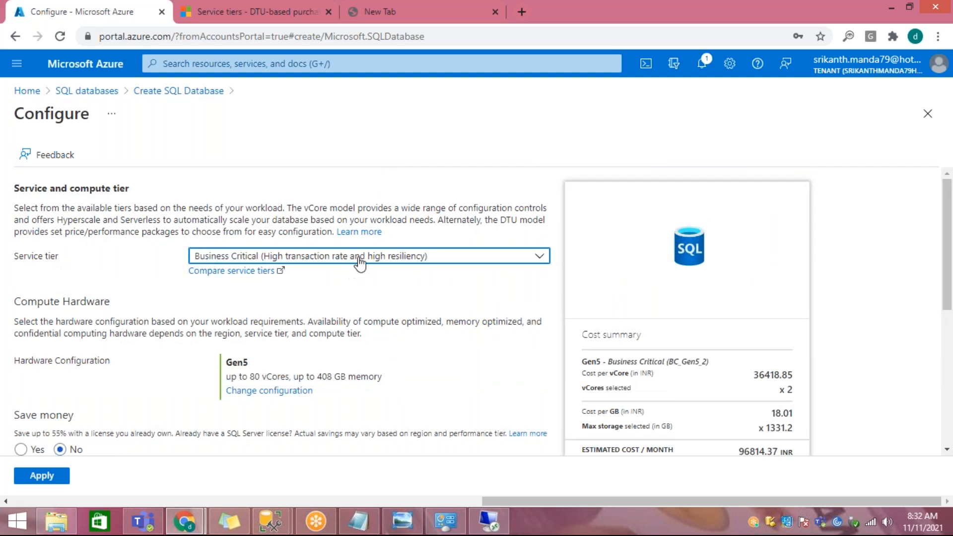
Step: Review the vCore-based and DTU-based service tier choices alongside the Business Critical settings
{"action": "left_click", "coordinate": [358, 256]}
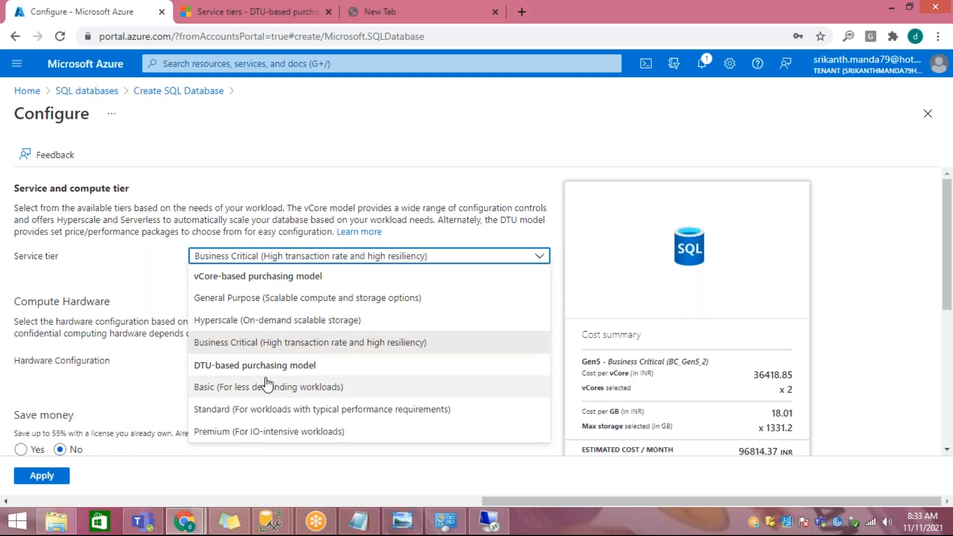
{"action": "left_click", "coordinate": [140, 287]}
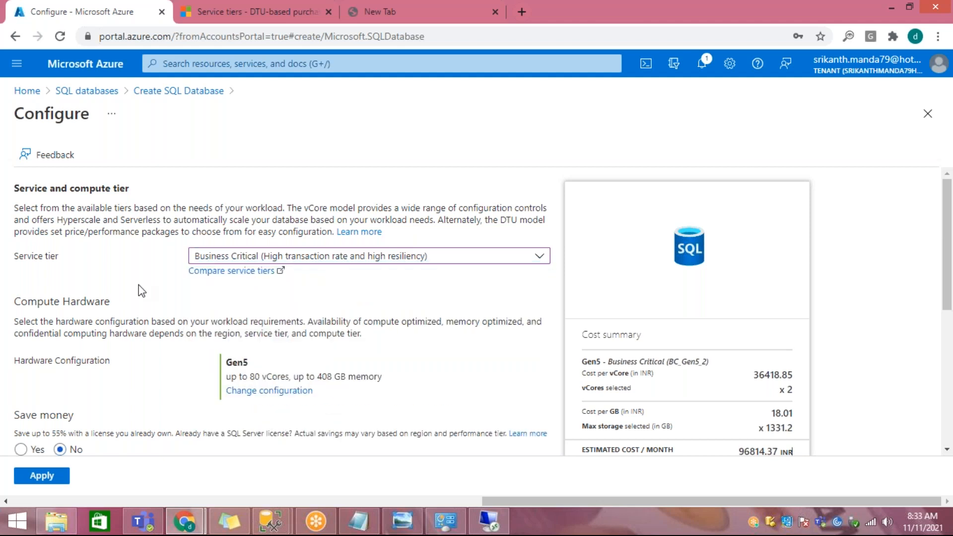
{"action": "scroll", "coordinate": [138, 288], "scroll_direction": "down", "scroll_amount": 3}
{"action": "scroll", "coordinate": [185, 304], "scroll_direction": "up", "scroll_amount": 3}
{"action": "left_click", "coordinate": [328, 256]}
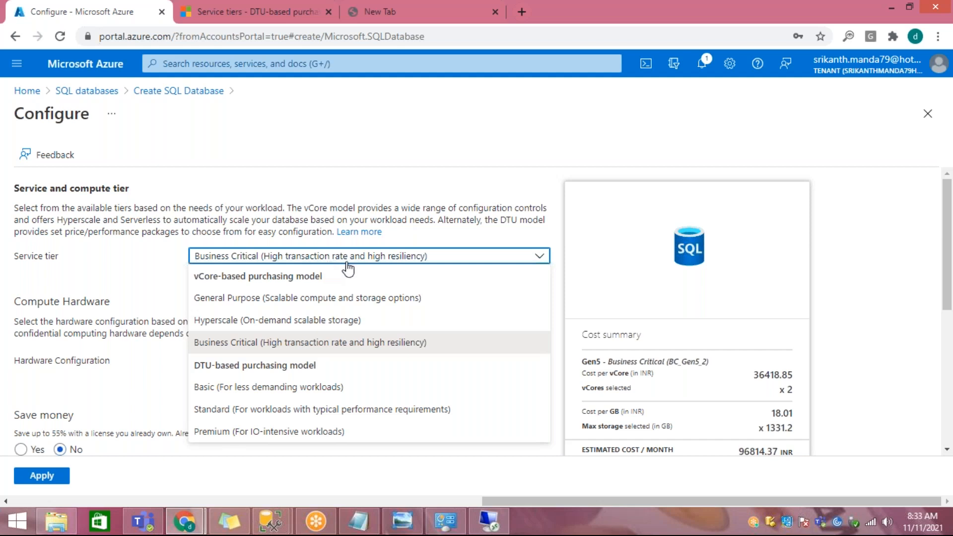
Step: Switch to Notepad and start a new paragraph below the storage line with the text "unstructured"
{"action": "left_click", "coordinate": [358, 521]}
{"action": "left_click", "coordinate": [197, 335]}
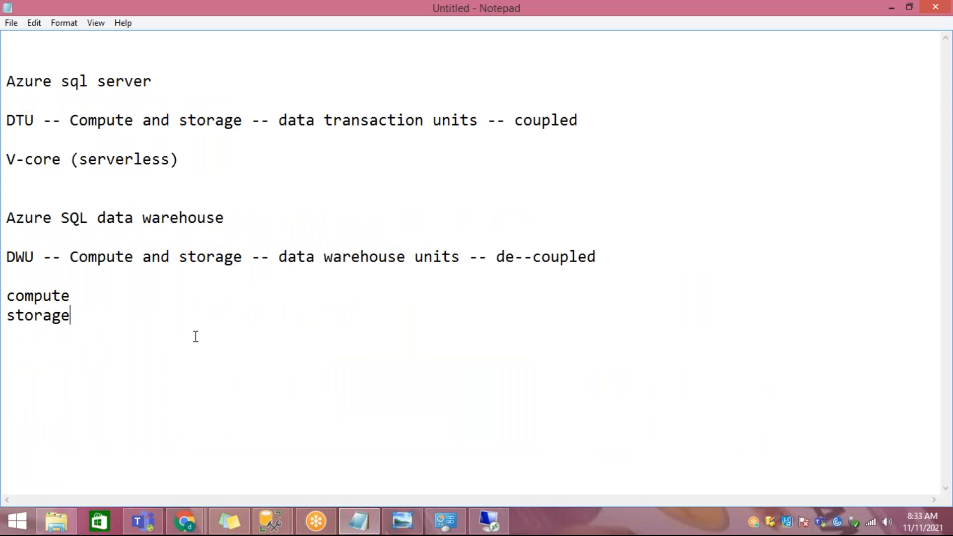
{"action": "key", "text": "Return"}
{"action": "key", "text": "Return"}
{"action": "type", "text": "n"}
{"action": "key", "text": "BackSpace"}
{"action": "type", "text": "unstructu"}
{"action": "key", "text": "BackSpace"}
{"action": "type", "text": "t"}
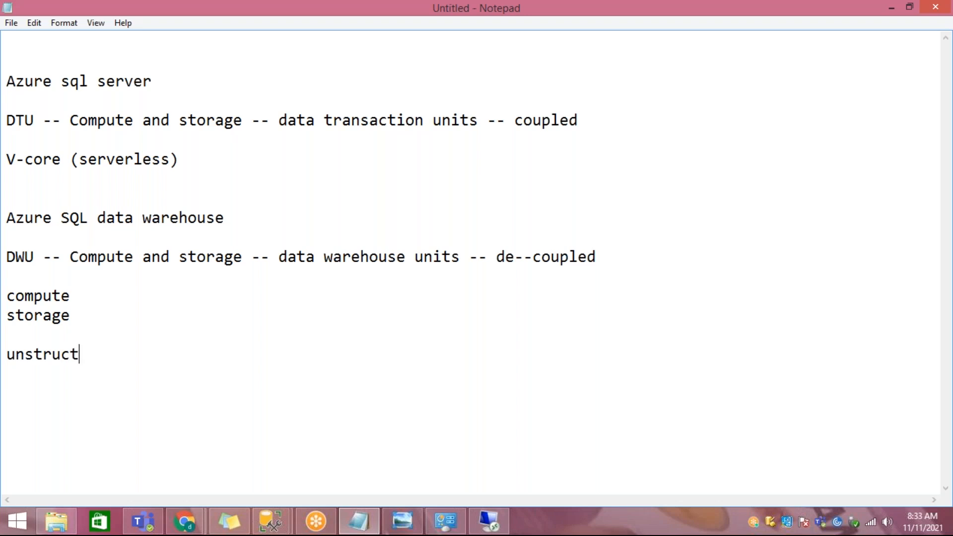
{"action": "type", "text": "ured -- p"}
Step: Extend the unstructured line with " -- cosmos db -- processing"
{"action": "key", "text": "BackSpace"}
{"action": "type", "text": "cosmos db "}
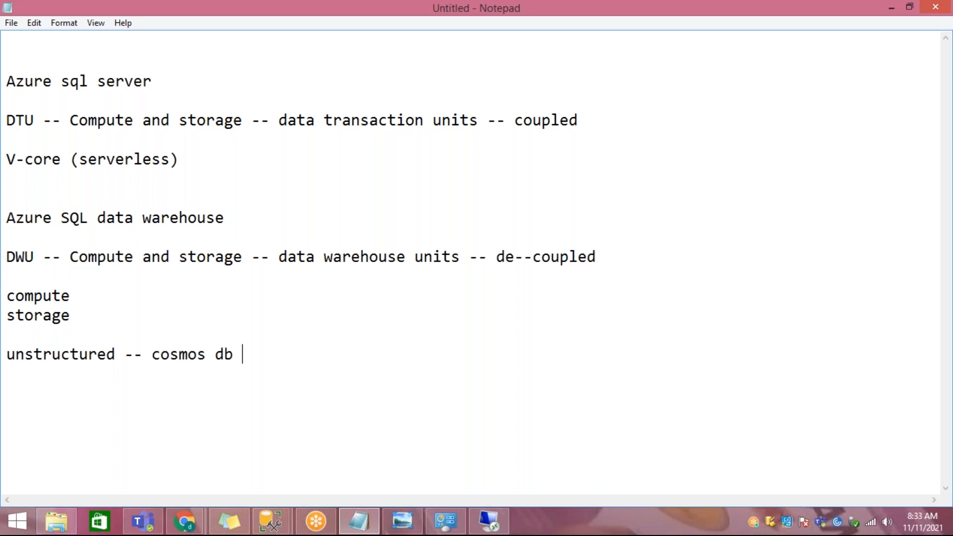
{"action": "type", "text": "-- proces"}
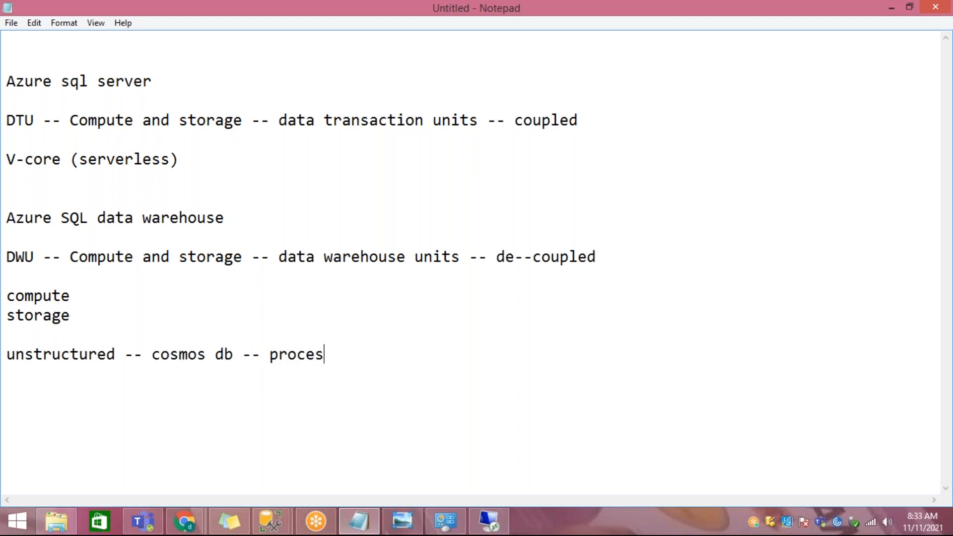
{"action": "type", "text": "sing -- structured"}
Step: Continue the data flow line with "-- structured data -- sql database/ sql data warehouse"
{"action": "key", "text": "BackSpace"}
{"action": "type", "text": "d data -- sql database/ sql data warehouse"}
Step: Add "-- reporting tool" on the following line and select the whole two-line data flow
{"action": "key", "text": "Return"}
{"action": "type", "text": "-- reporting"}
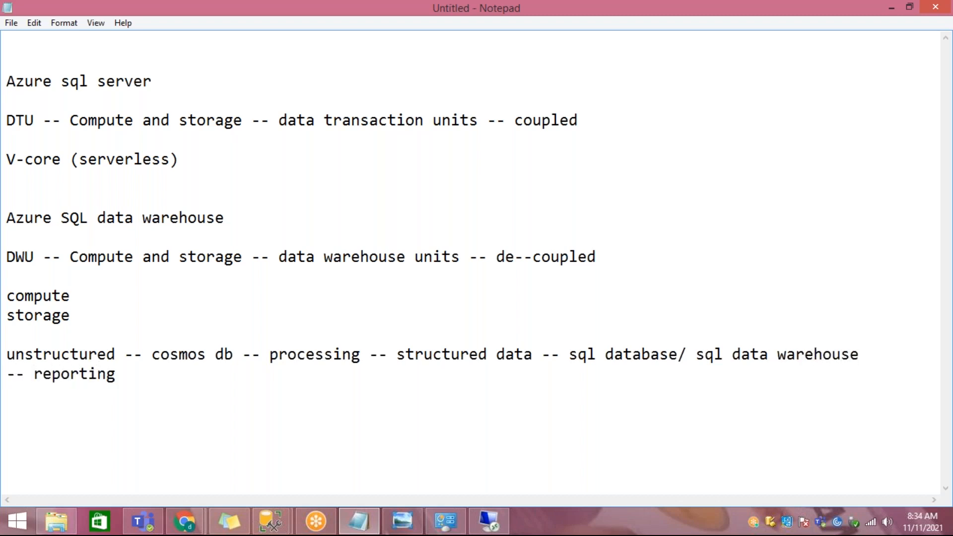
{"action": "type", "text": " tool"}
{"action": "key", "text": "shift+Up"}
{"action": "key", "text": "shift+Up"}
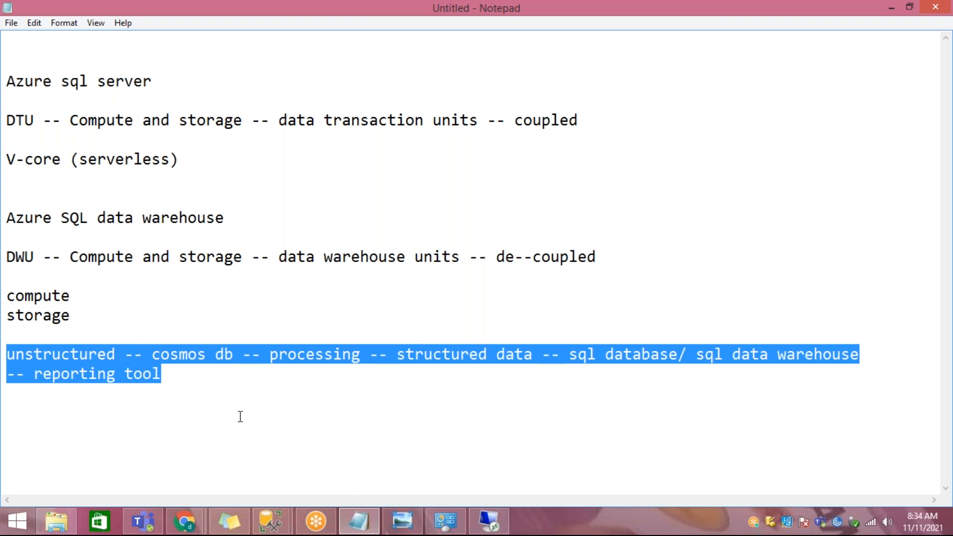
Step: Switch back to the Azure portal in Chrome and go to the Home page, discarding the unsaved database configuration
{"action": "mouse_move", "coordinate": [184, 521]}
{"action": "left_click", "coordinate": [263, 447]}
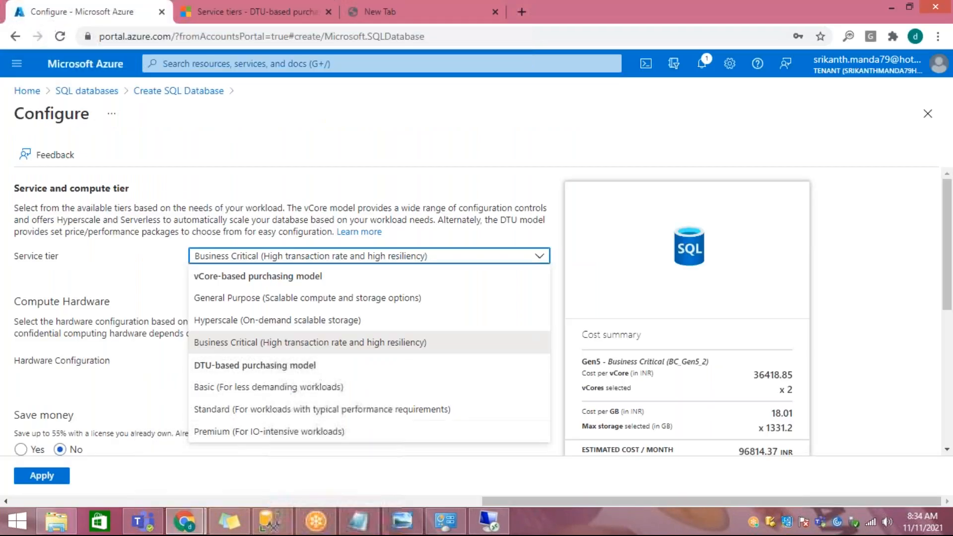
{"action": "left_click", "coordinate": [28, 91]}
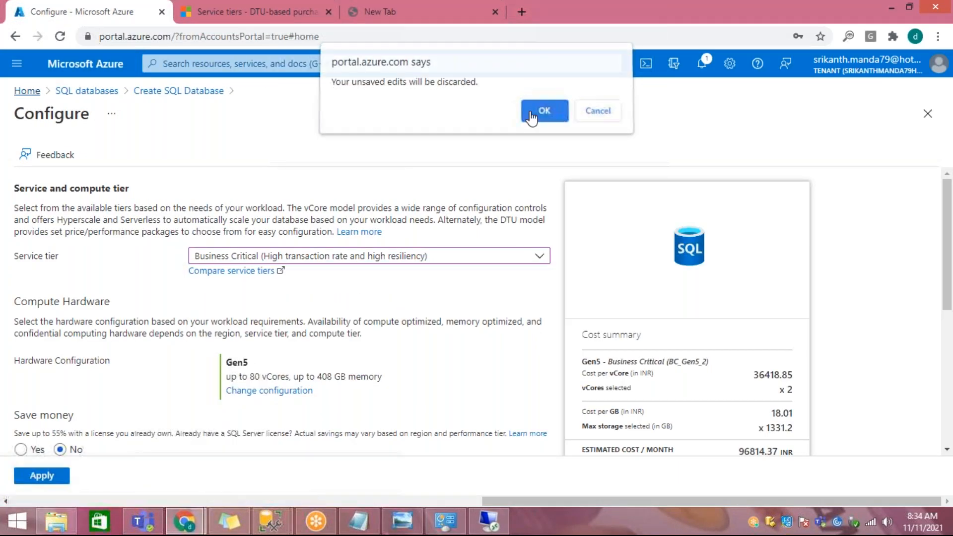
{"action": "left_click", "coordinate": [543, 111]}
Step: Search the portal for the Azure Cosmos DB service, open it, and start creating a new account
{"action": "left_click", "coordinate": [295, 63]}
{"action": "type", "text": "v"}
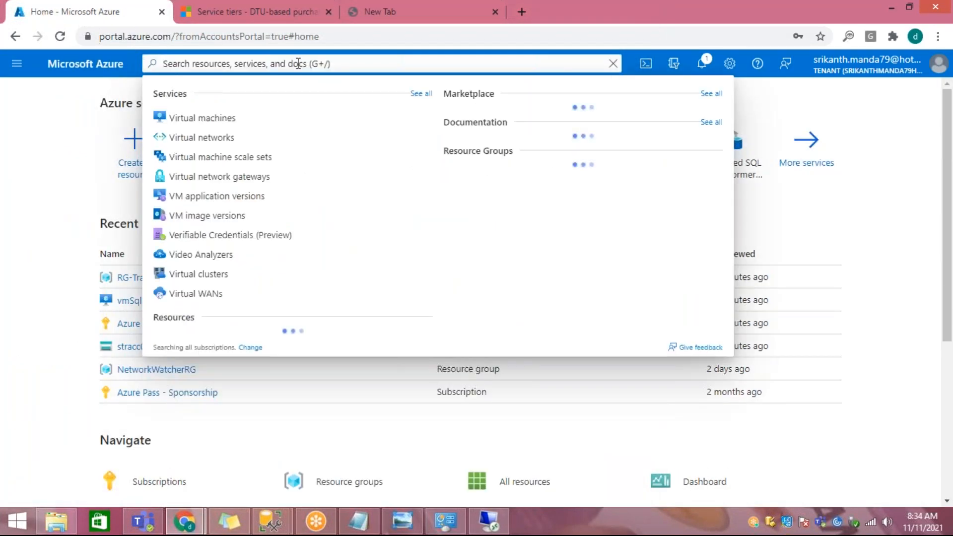
{"action": "type", "text": "cosdm"}
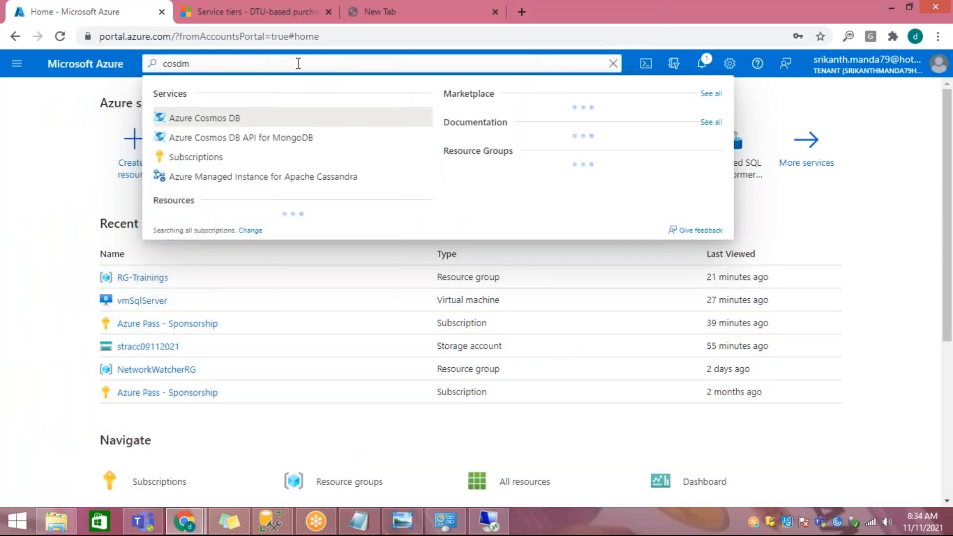
{"action": "left_click", "coordinate": [208, 118]}
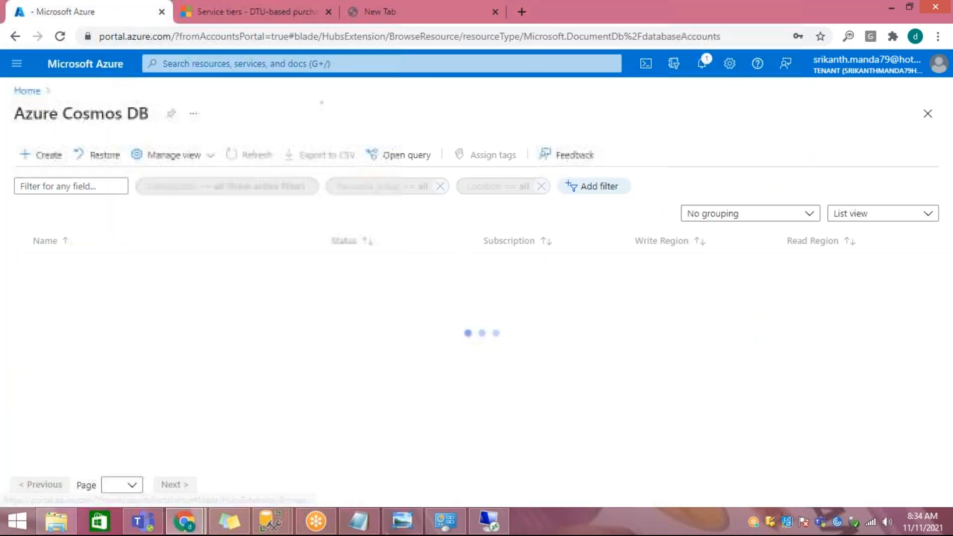
{"action": "left_click", "coordinate": [54, 155]}
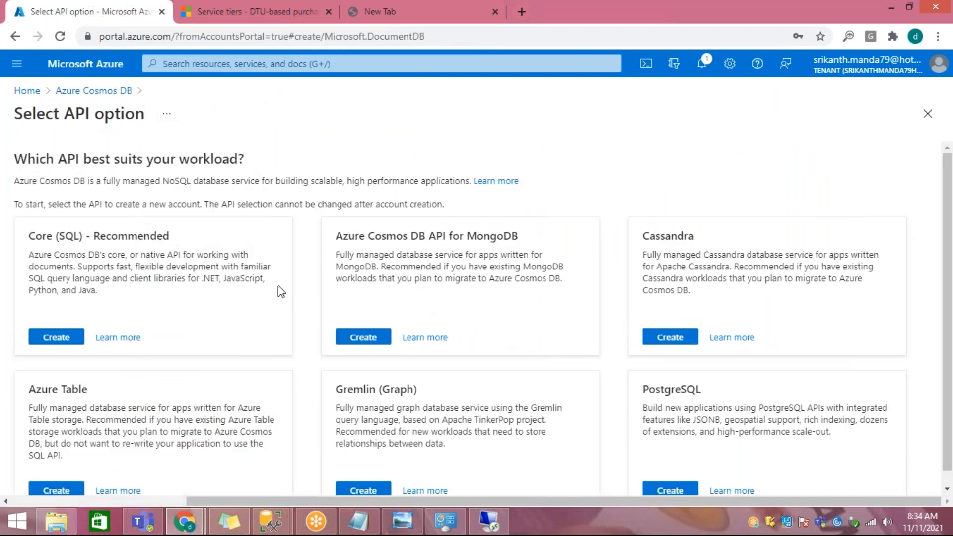
Step: Examine the available Cosmos DB API options, highlighting the Core (SQL) and Azure Cosmos DB API for MongoDB titles
{"action": "scroll", "coordinate": [273, 304], "scroll_direction": "down", "scroll_amount": 1}
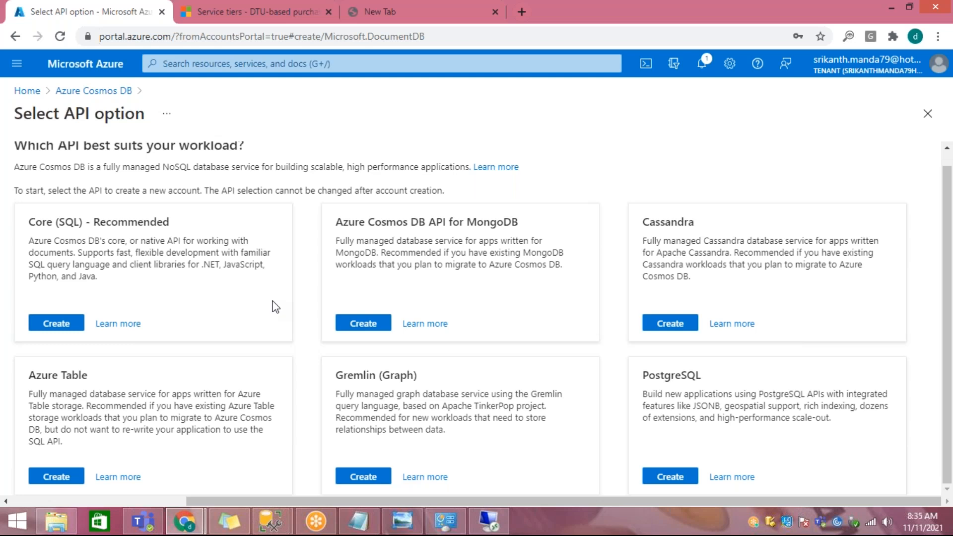
{"action": "left_click_drag", "start_coordinate": [94, 222], "coordinate": [246, 240]}
{"action": "left_click_drag", "start_coordinate": [420, 221], "coordinate": [524, 221]}
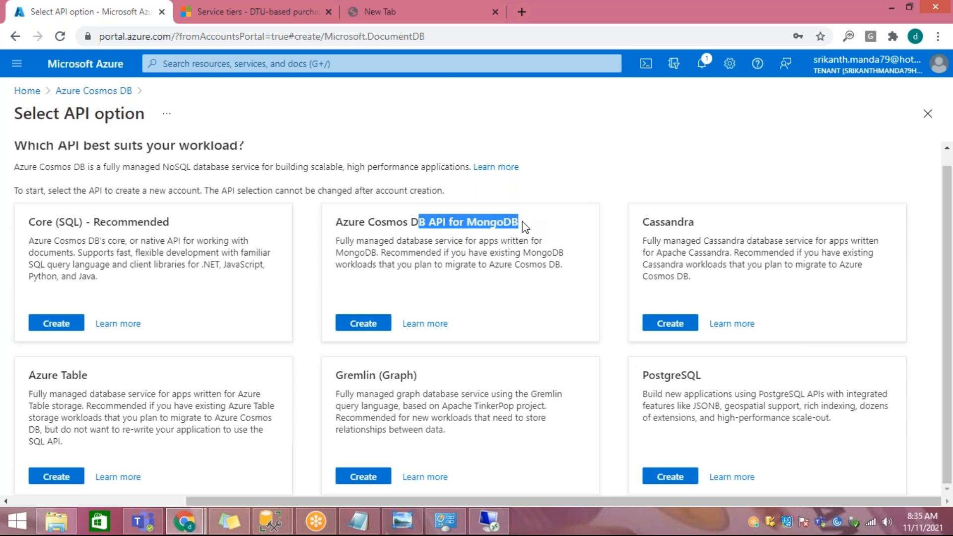
Step: Examine the Cassandra, Azure Table, Gremlin (Graph) and PostgreSQL API options, highlighting their titles and the fully managed NoSQL description
{"action": "left_click_drag", "start_coordinate": [660, 221], "coordinate": [695, 222]}
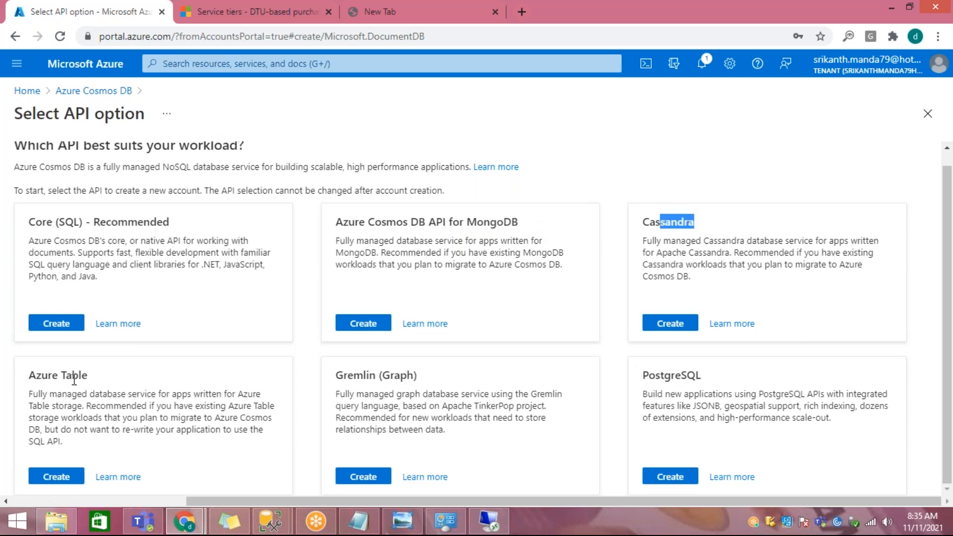
{"action": "left_click_drag", "start_coordinate": [72, 380], "coordinate": [88, 380]}
{"action": "left_click_drag", "start_coordinate": [343, 375], "coordinate": [390, 375]}
{"action": "left_click_drag", "start_coordinate": [655, 375], "coordinate": [687, 375]}
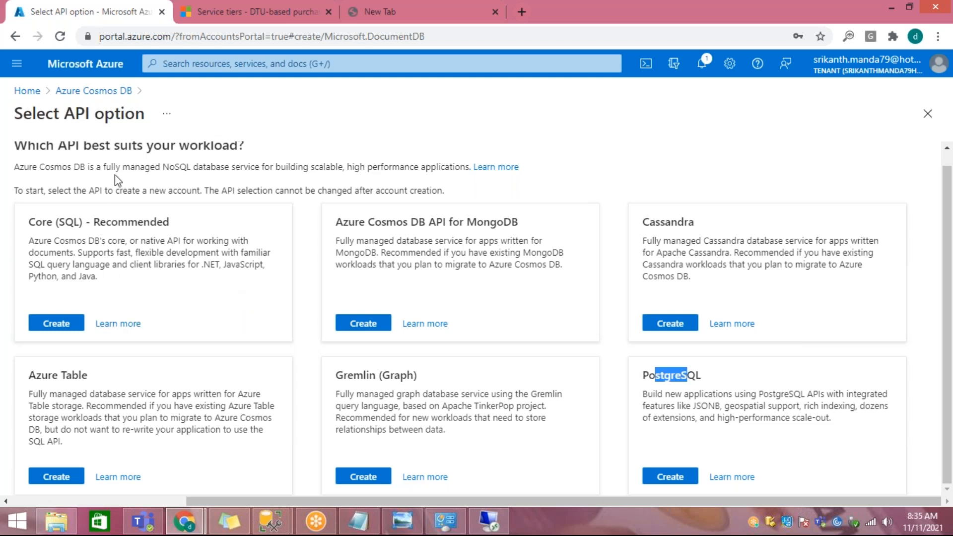
{"action": "left_click_drag", "start_coordinate": [114, 167], "coordinate": [457, 180]}
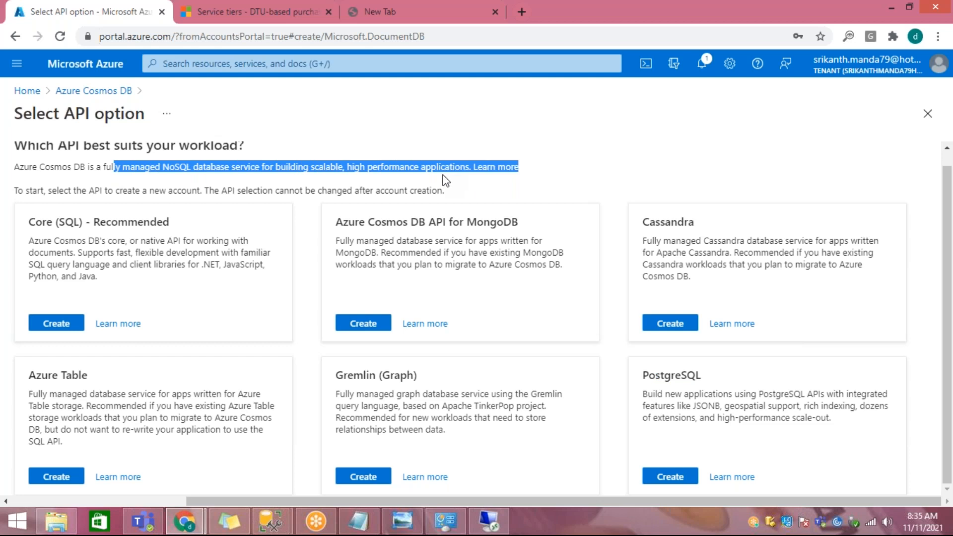
Step: Leave the Azure Cosmos DB account creation, return to the portal Home page, and open the SQL databases service
{"action": "left_click", "coordinate": [93, 91]}
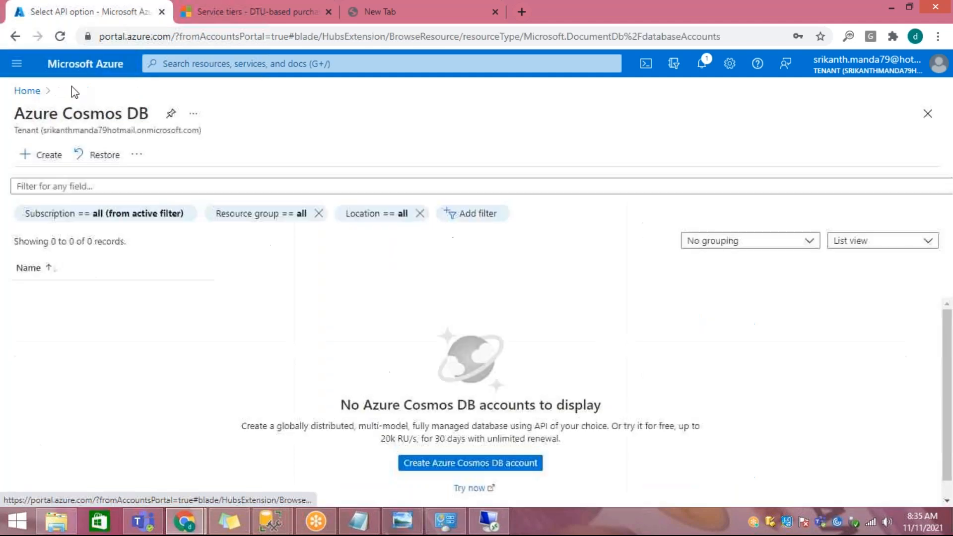
{"action": "left_click", "coordinate": [32, 90]}
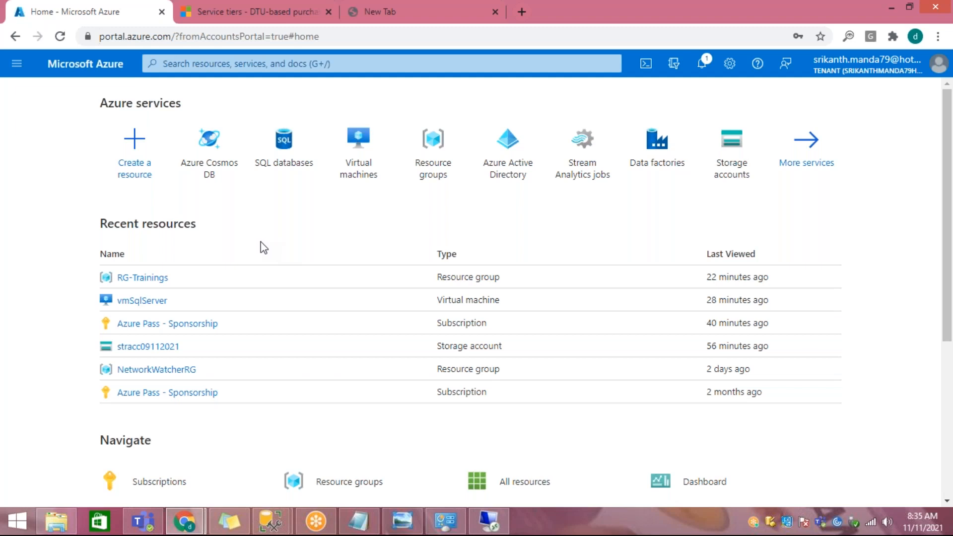
{"action": "left_click", "coordinate": [292, 166]}
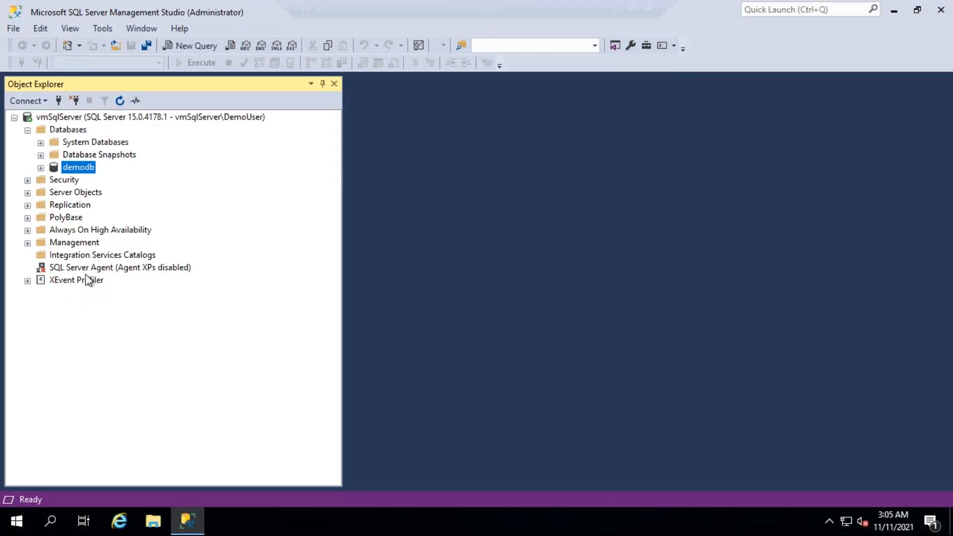
Step: Look at Integration Services Catalogs under vmSqlServer in SQL Server Management Studio, and minimize the remote session to return to the Azure portal
{"action": "left_click", "coordinate": [84, 258]}
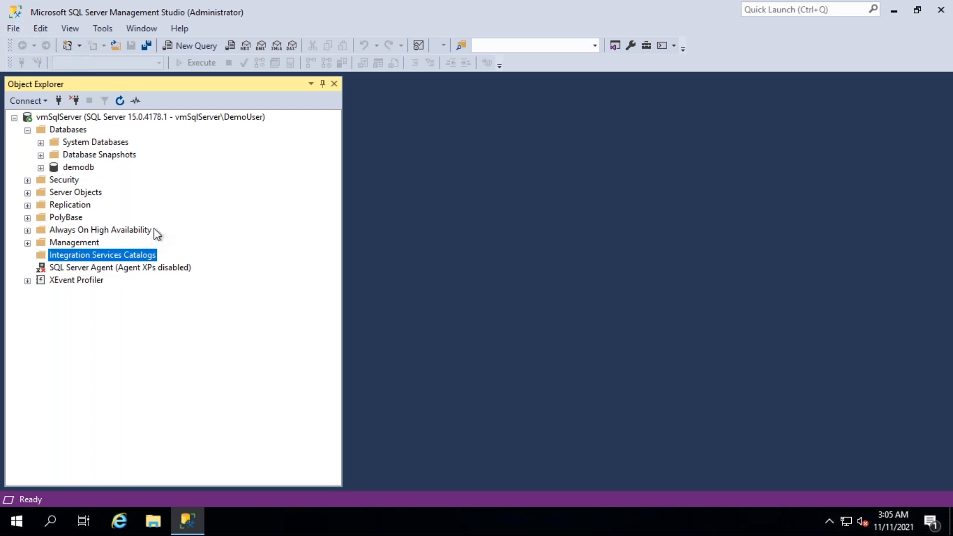
{"action": "mouse_move", "coordinate": [649, 5]}
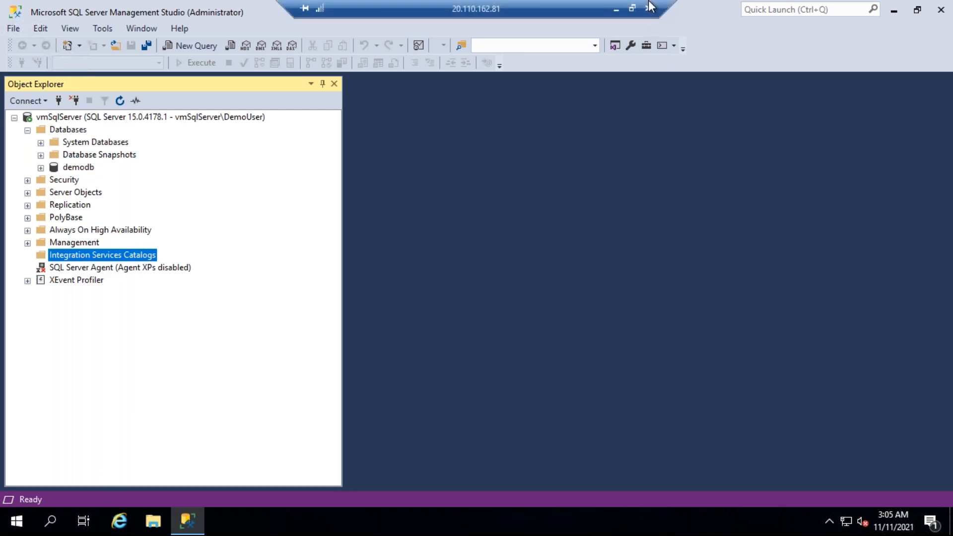
{"action": "left_click", "coordinate": [615, 9]}
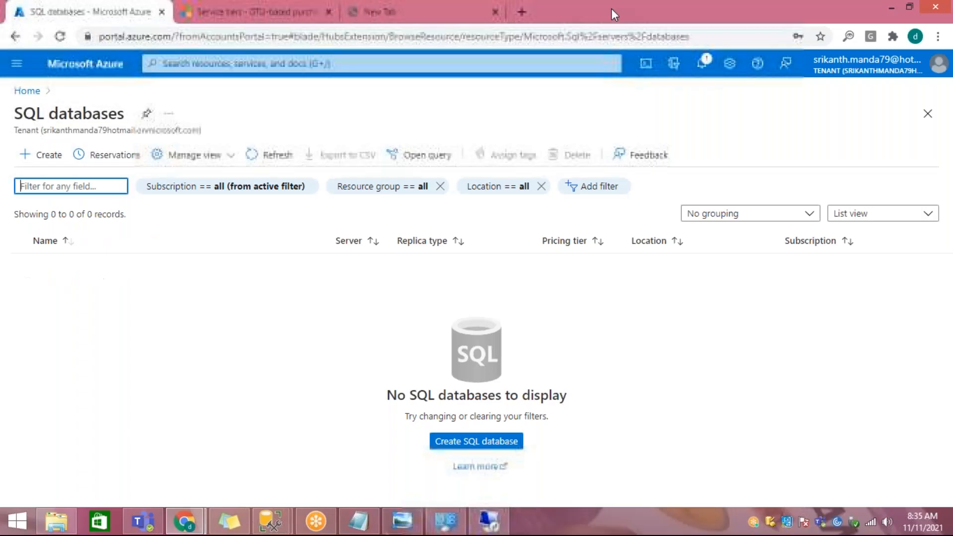
Step: Start creating a SQL database named demodb in the RG-Trainings resource group
{"action": "left_click", "coordinate": [42, 158]}
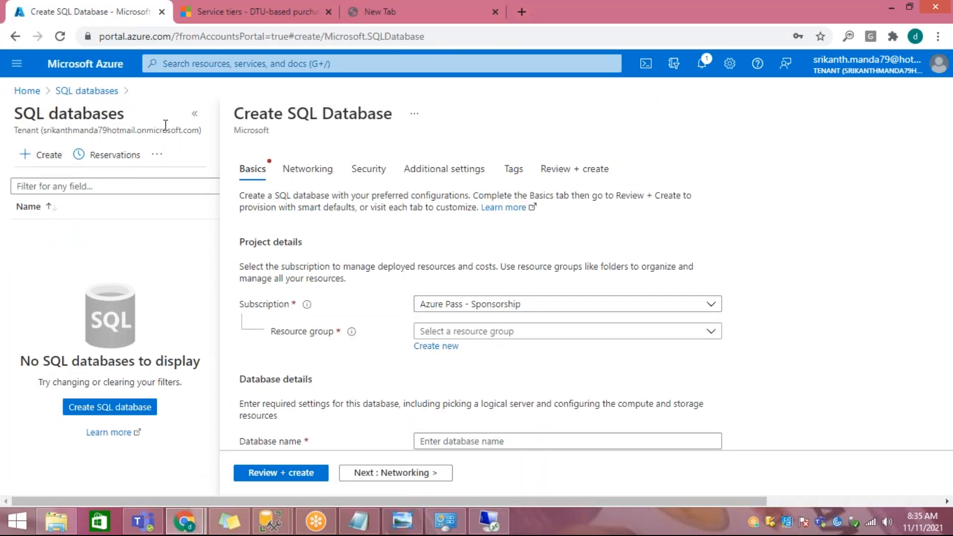
{"action": "left_click", "coordinate": [193, 116]}
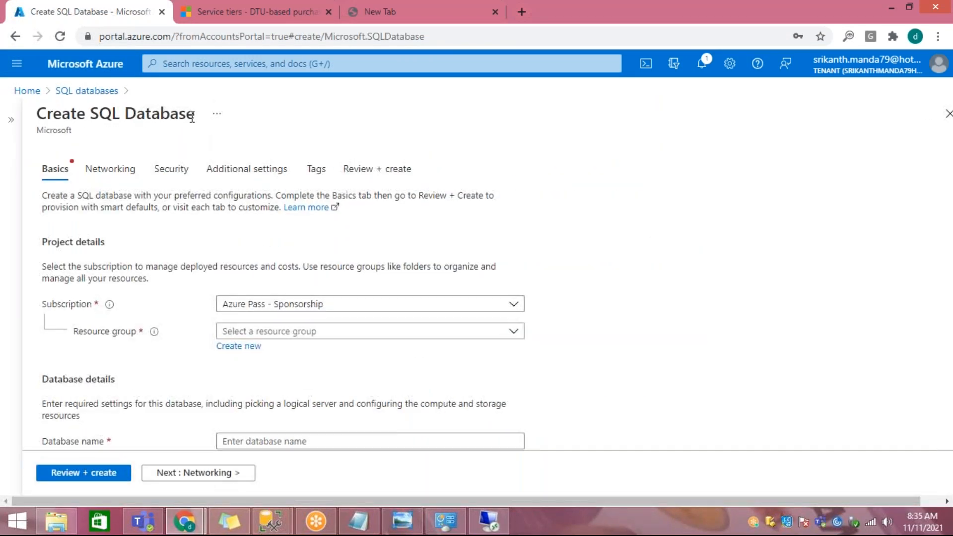
{"action": "left_click", "coordinate": [288, 331]}
{"action": "left_click", "coordinate": [272, 402]}
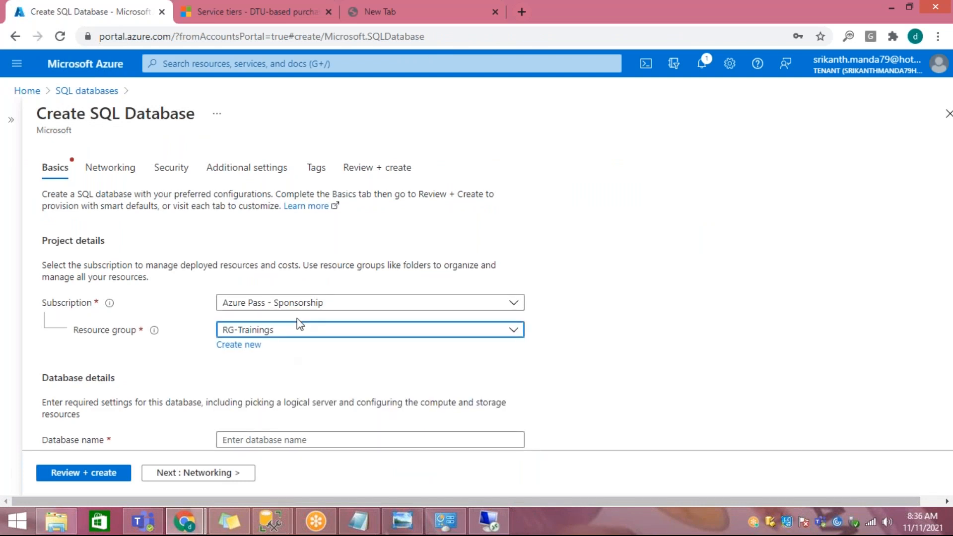
{"action": "scroll", "coordinate": [296, 323], "scroll_direction": "down", "scroll_amount": 3}
{"action": "left_click", "coordinate": [280, 303]}
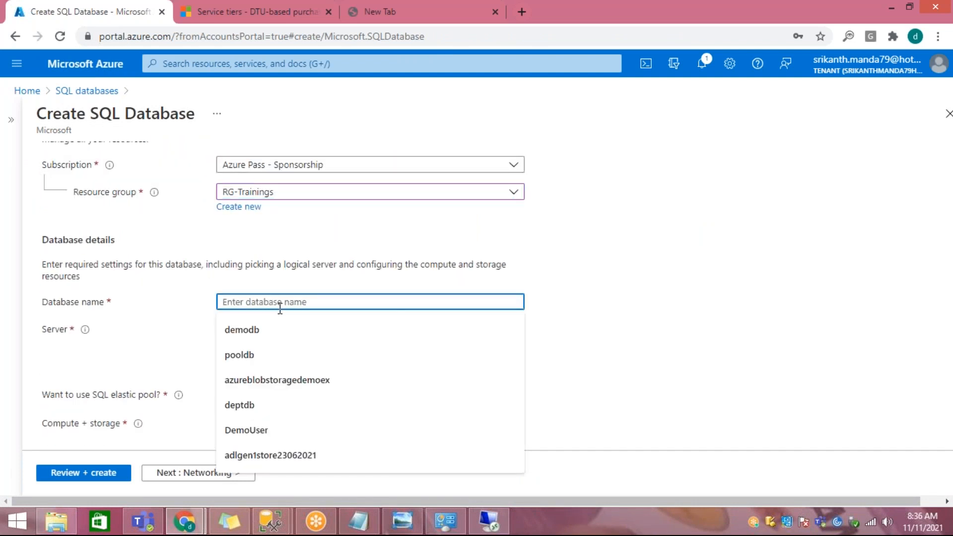
{"action": "type", "text": "demodb"}
Step: Start a new database server named sqlserver11112021 and set its server admin login to DemoUser
{"action": "left_click", "coordinate": [238, 344]}
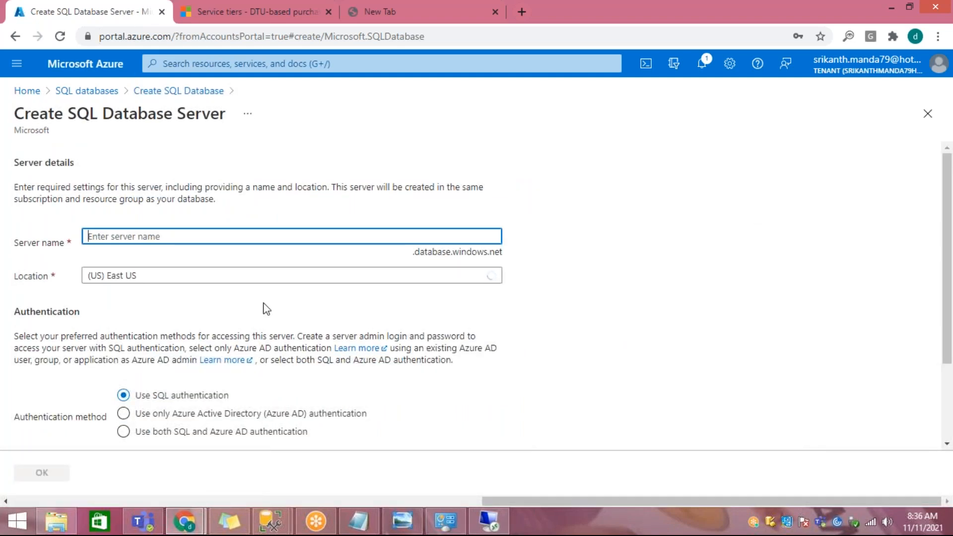
{"action": "type", "text": "sqlserver11"}
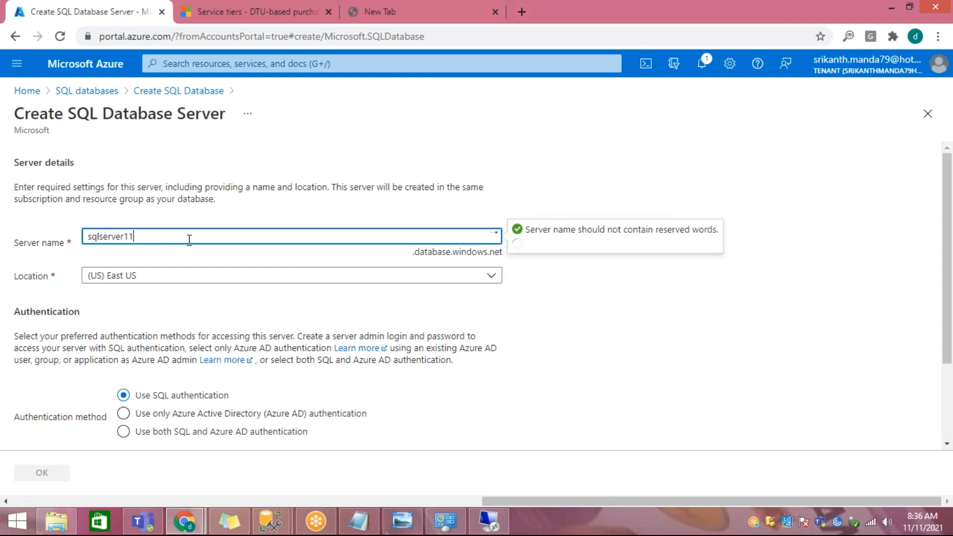
{"action": "type", "text": "112021"}
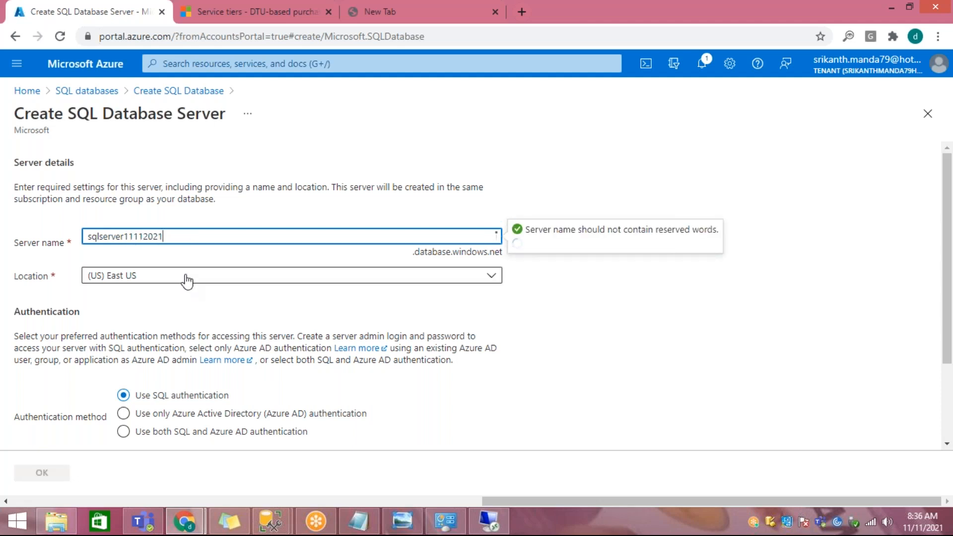
{"action": "scroll", "coordinate": [208, 291], "scroll_direction": "down", "scroll_amount": 2}
{"action": "left_click", "coordinate": [199, 352]}
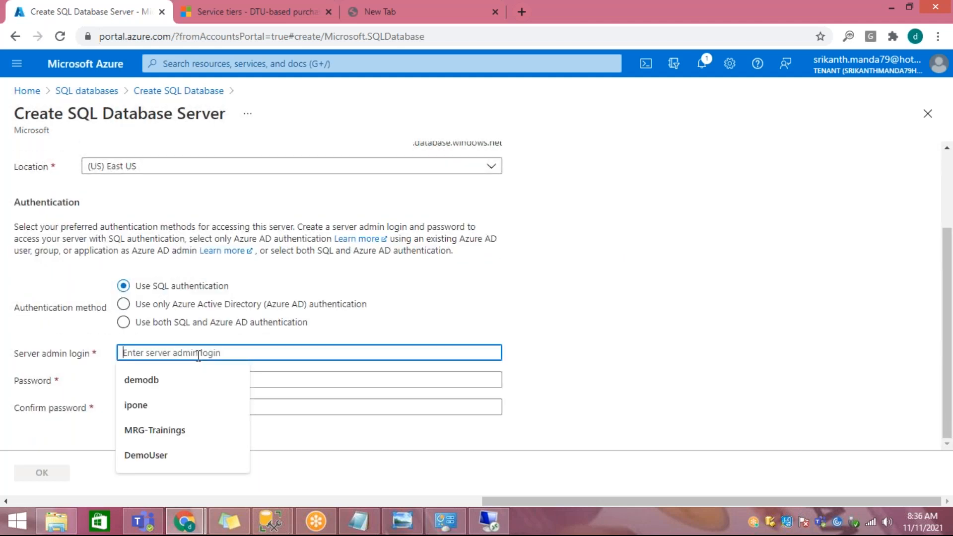
{"action": "type", "text": "DemoUser"}
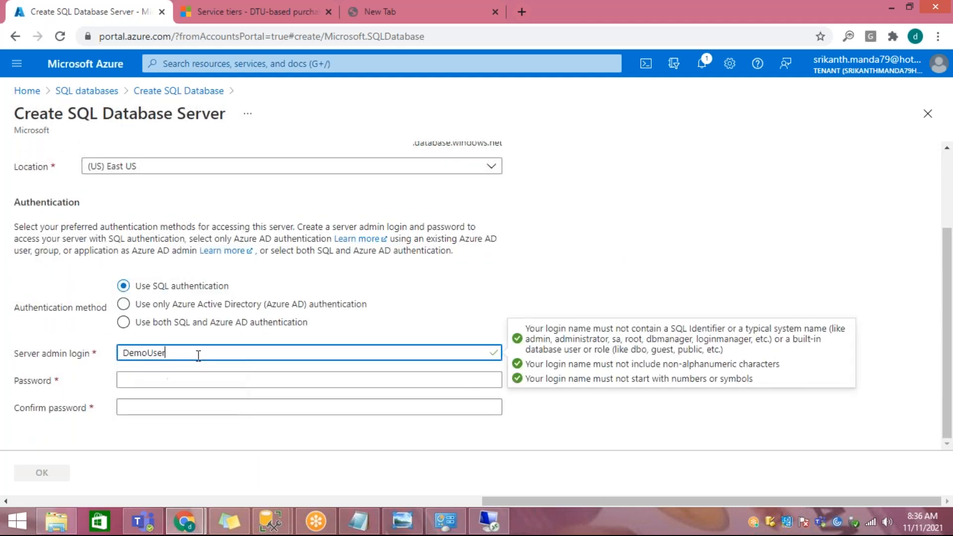
Step: Enter and confirm the server admin password, and accept the new server's settings
{"action": "key", "text": "Tab"}
{"action": "type", "text": "••••••••••"}
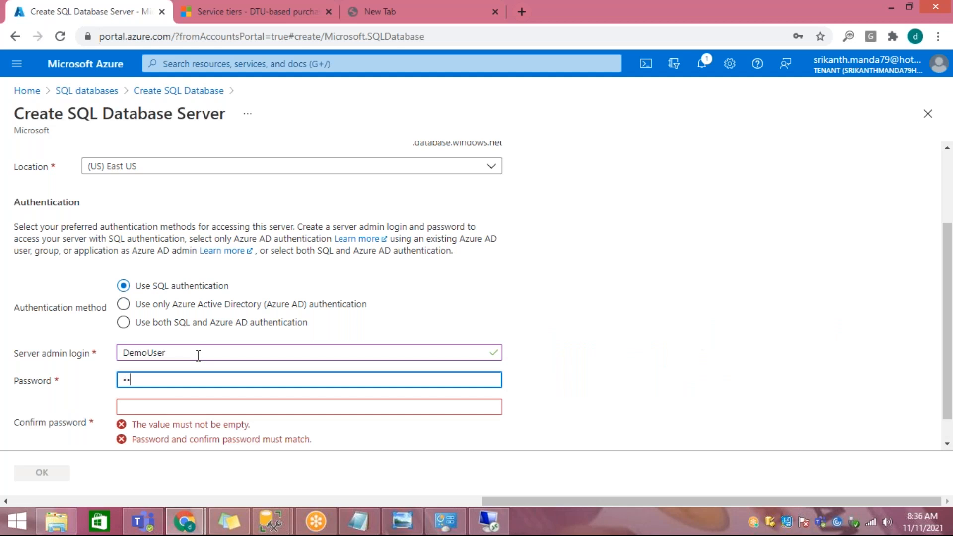
{"action": "type", "text": "•••••••"}
{"action": "key", "text": "Tab"}
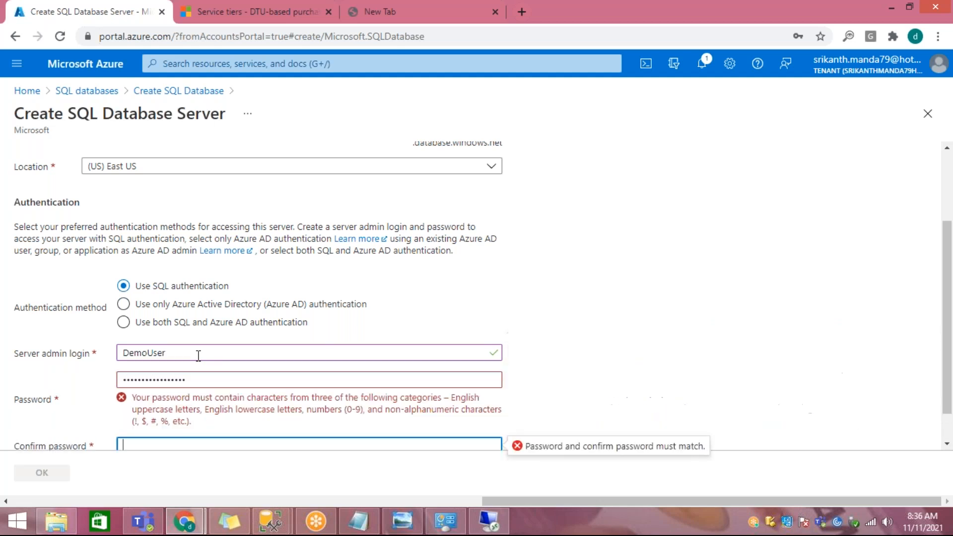
{"action": "type", "text": "••••••••••"}
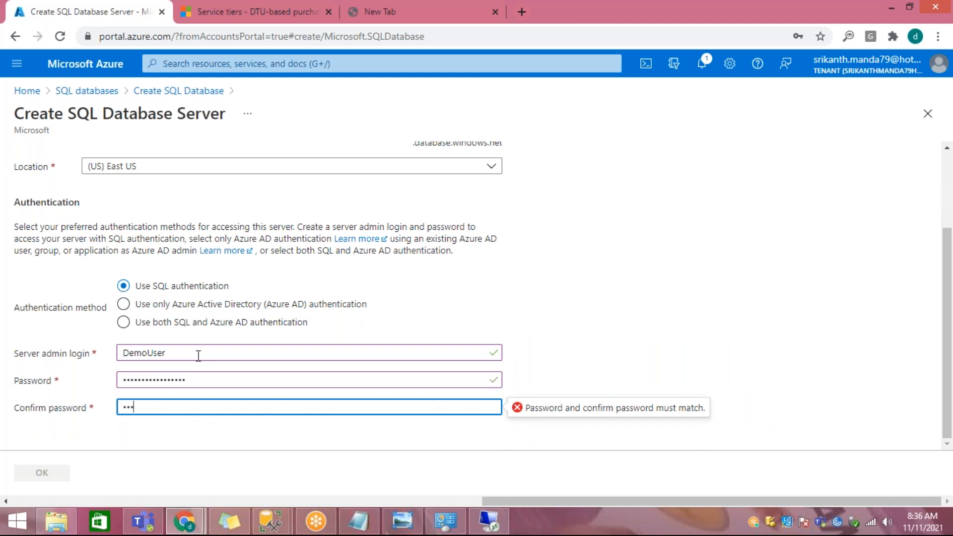
{"action": "type", "text": "•••••••"}
{"action": "key", "text": "Tab"}
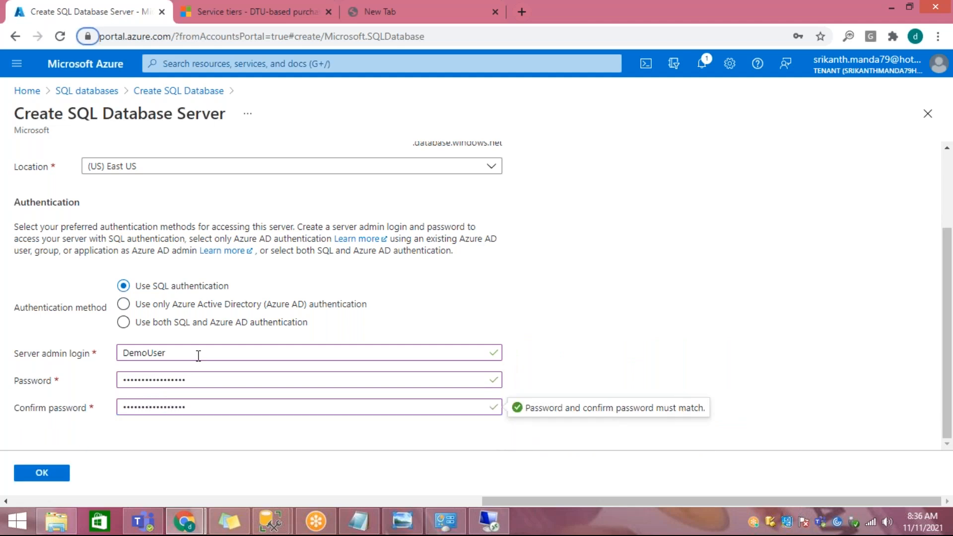
{"action": "left_click", "coordinate": [40, 476]}
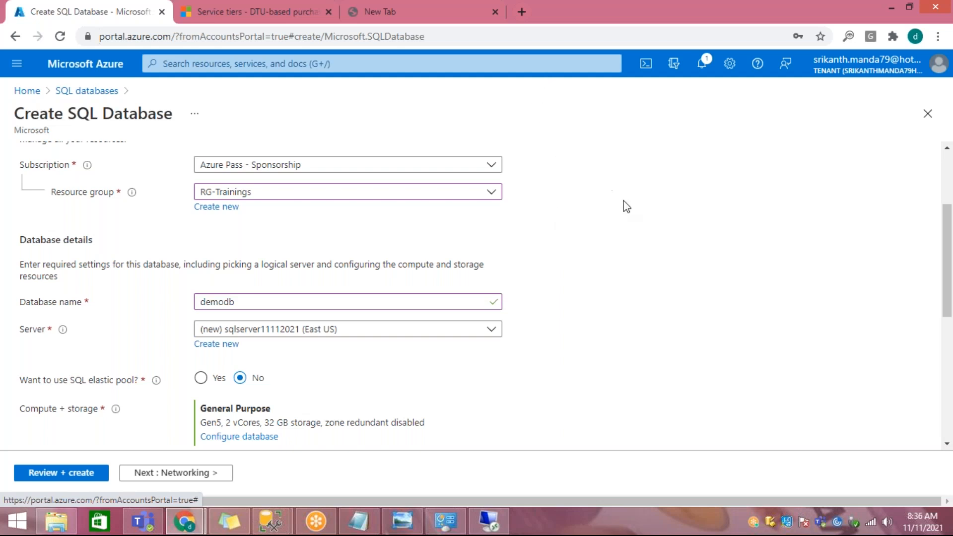
Step: Open the compute and storage configuration for demodb and choose the DTU-based Standard service tier
{"action": "scroll", "coordinate": [469, 357], "scroll_direction": "down", "scroll_amount": 2}
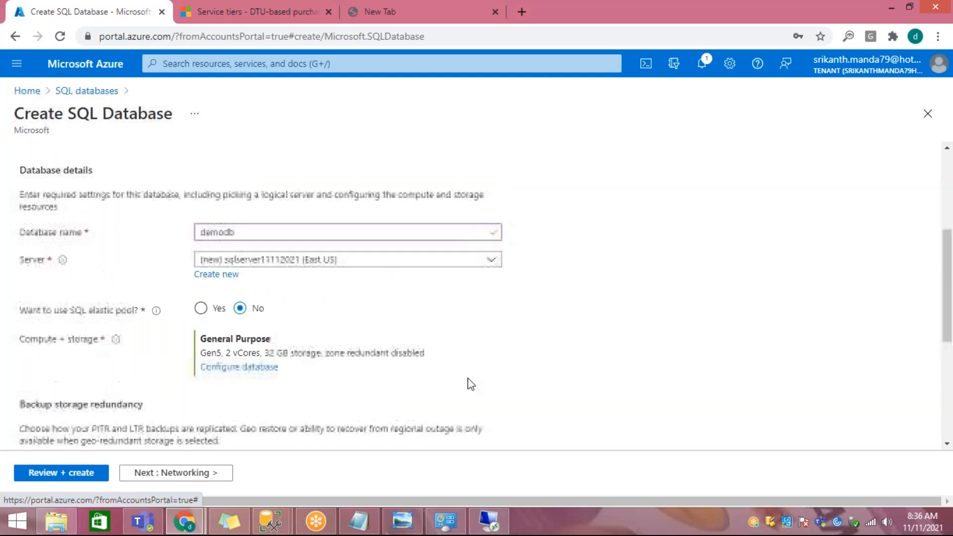
{"action": "left_click", "coordinate": [263, 367]}
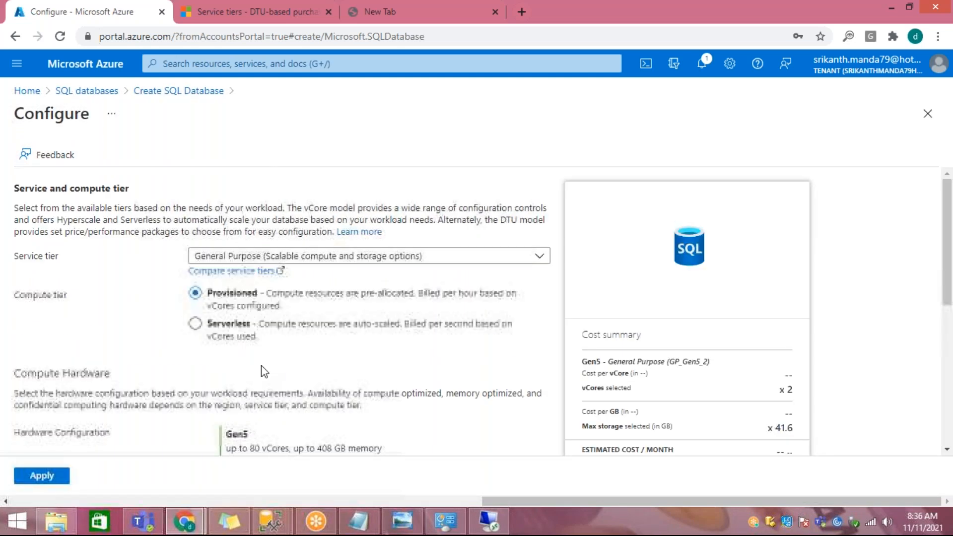
{"action": "left_click", "coordinate": [353, 263]}
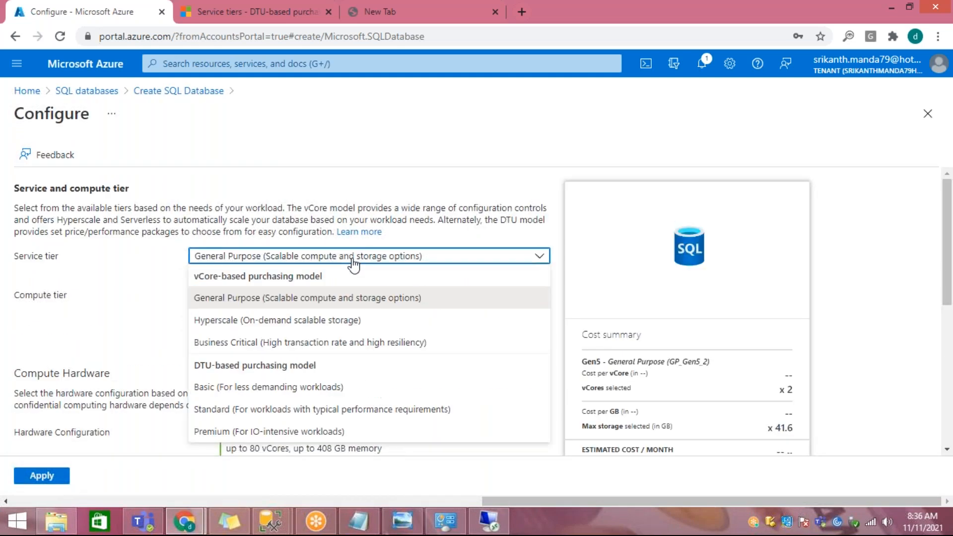
{"action": "left_click", "coordinate": [299, 409]}
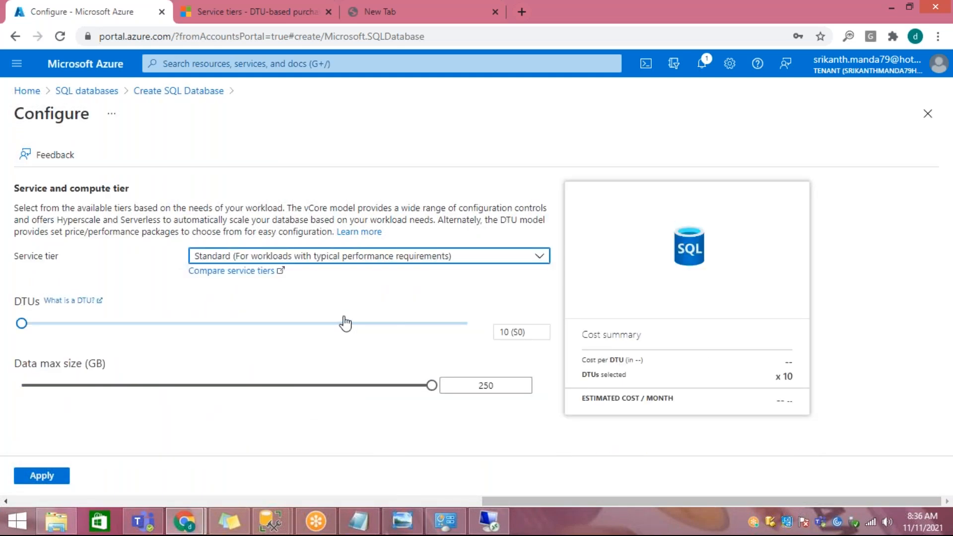
Step: Try 100 DTUs (S3) with a 1024 GB maximum data size, reduce the database to 50 DTUs (S2), and apply the configuration
{"action": "left_click_drag", "start_coordinate": [22, 323], "coordinate": [164, 338]}
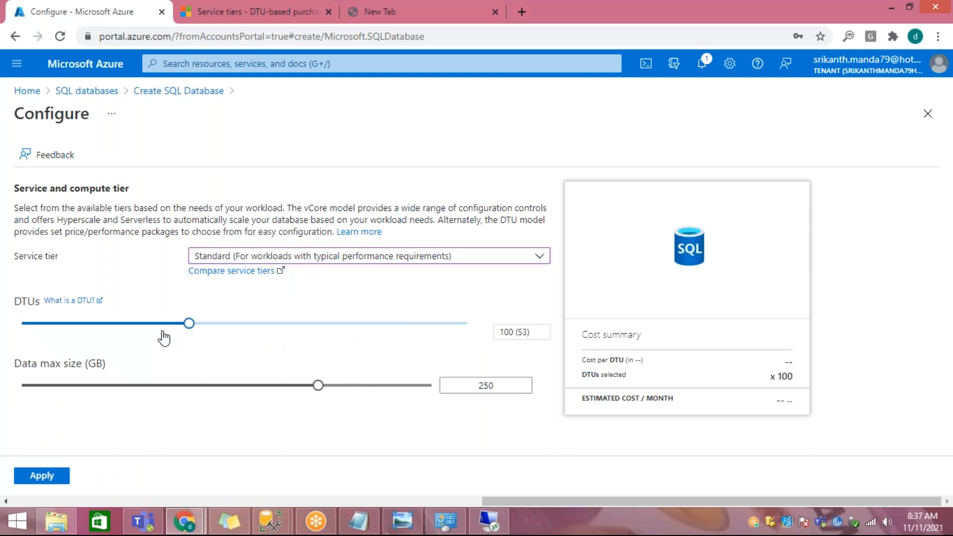
{"action": "left_click_drag", "start_coordinate": [317, 385], "coordinate": [435, 398]}
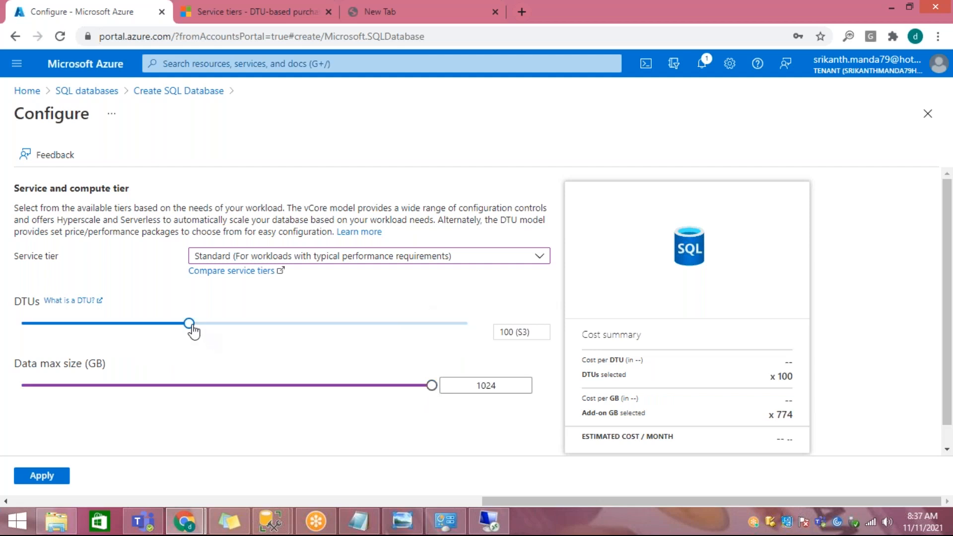
{"action": "left_click_drag", "start_coordinate": [191, 330], "coordinate": [123, 331]}
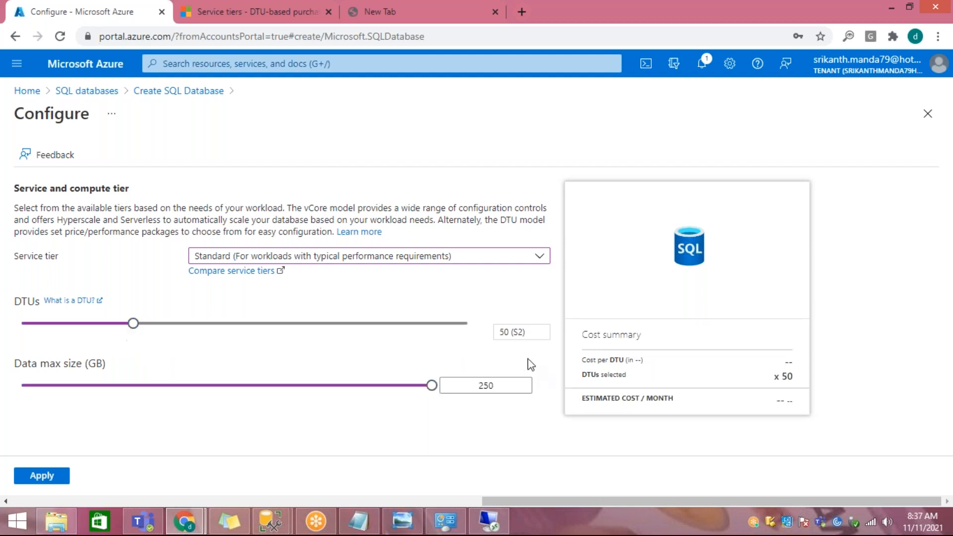
{"action": "left_click", "coordinate": [501, 332]}
{"action": "left_click", "coordinate": [55, 475]}
Step: Review the backup storage redundancy options for the database, highlighting the setting's label
{"action": "scroll", "coordinate": [398, 317], "scroll_direction": "down", "scroll_amount": 2}
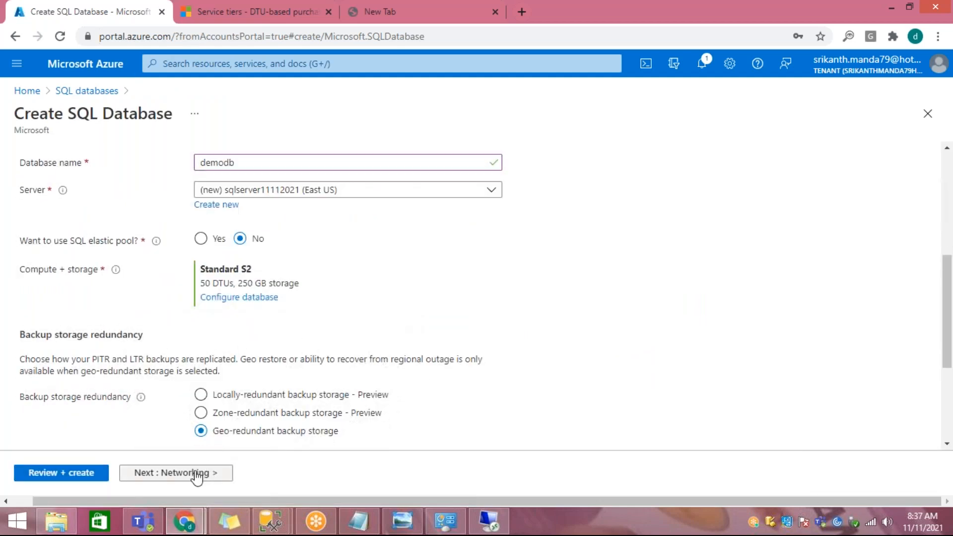
{"action": "scroll", "coordinate": [18, 325], "scroll_direction": "down", "scroll_amount": 2}
{"action": "left_click_drag", "start_coordinate": [23, 327], "coordinate": [119, 332]}
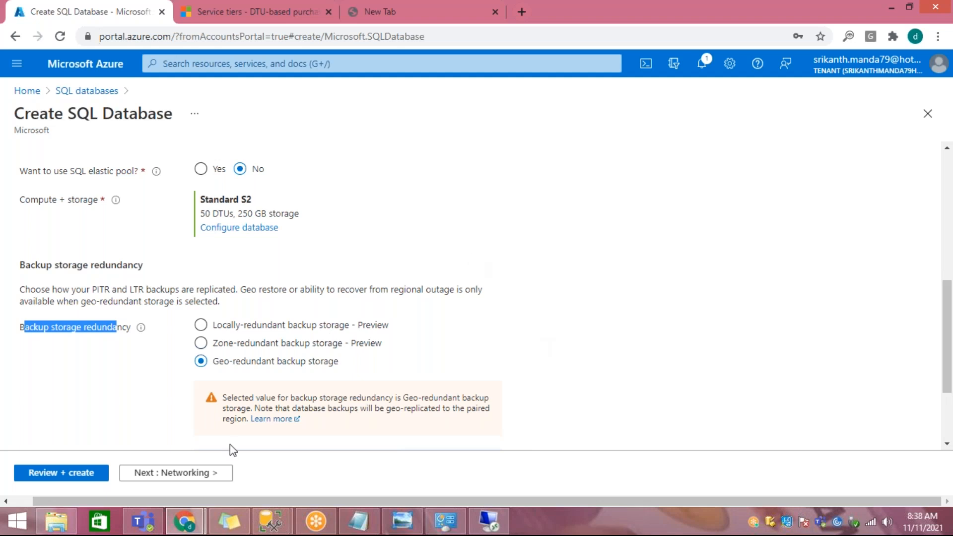
Step: Keep the default networking and security settings and continue to the database's additional settings
{"action": "left_click", "coordinate": [198, 477]}
{"action": "scroll", "coordinate": [309, 356], "scroll_direction": "down", "scroll_amount": 3}
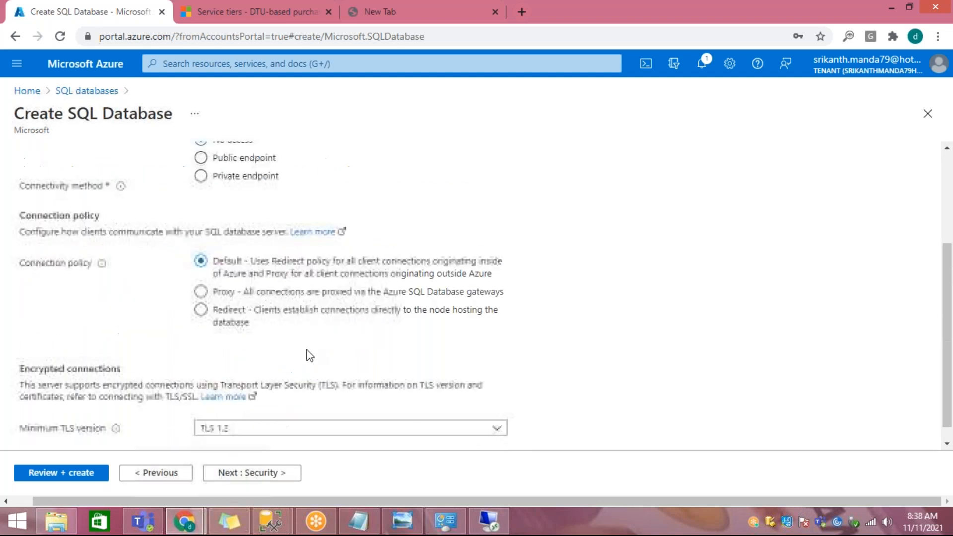
{"action": "left_click", "coordinate": [264, 474]}
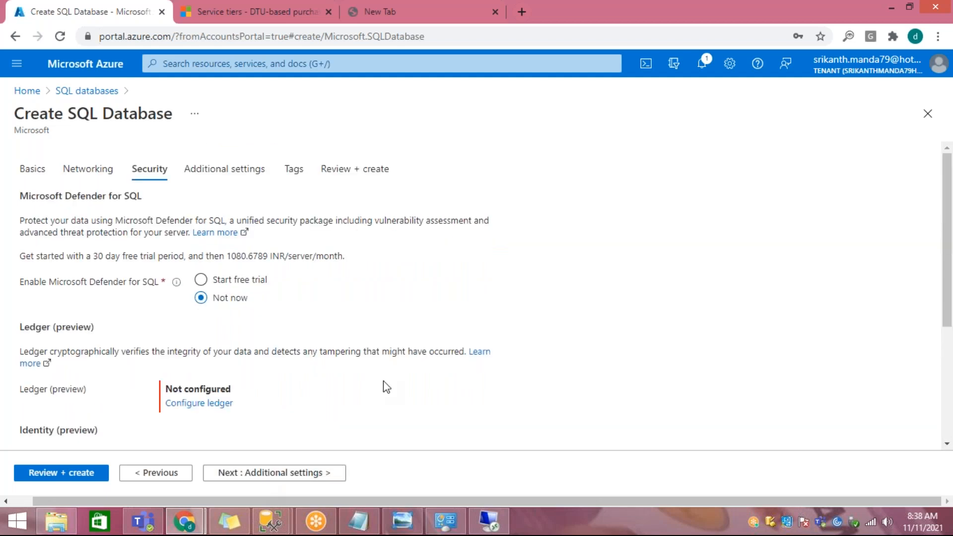
{"action": "scroll", "coordinate": [383, 383], "scroll_direction": "down", "scroll_amount": 3}
{"action": "left_click", "coordinate": [287, 474]}
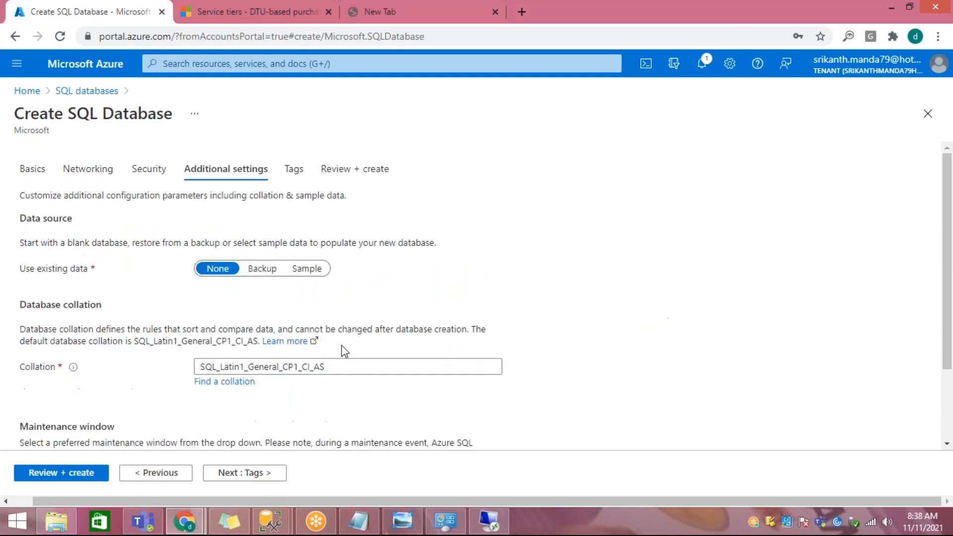
Step: Keep the default data source, collation and maintenance window, continue to the tags, and check which resources a tag can apply to
{"action": "scroll", "coordinate": [342, 347], "scroll_direction": "down", "scroll_amount": 2}
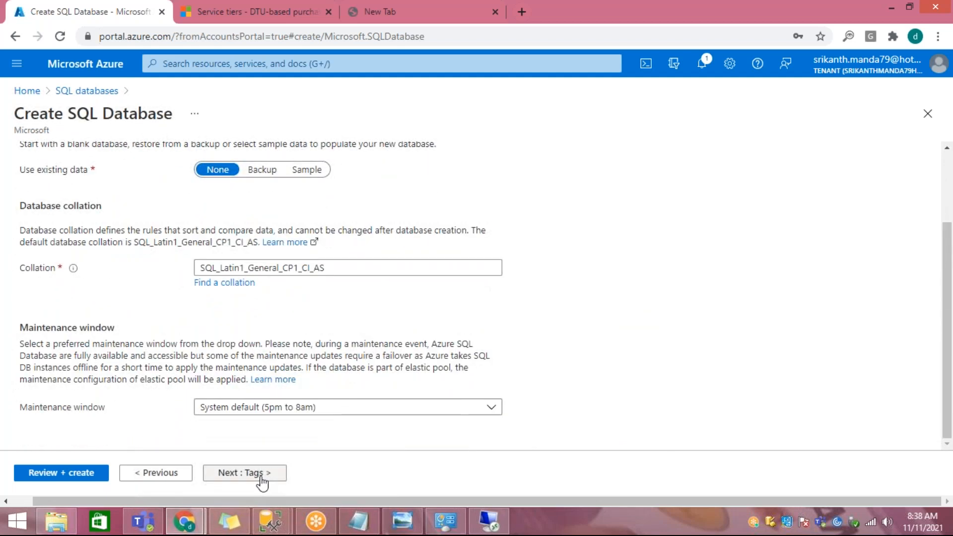
{"action": "left_click", "coordinate": [259, 475]}
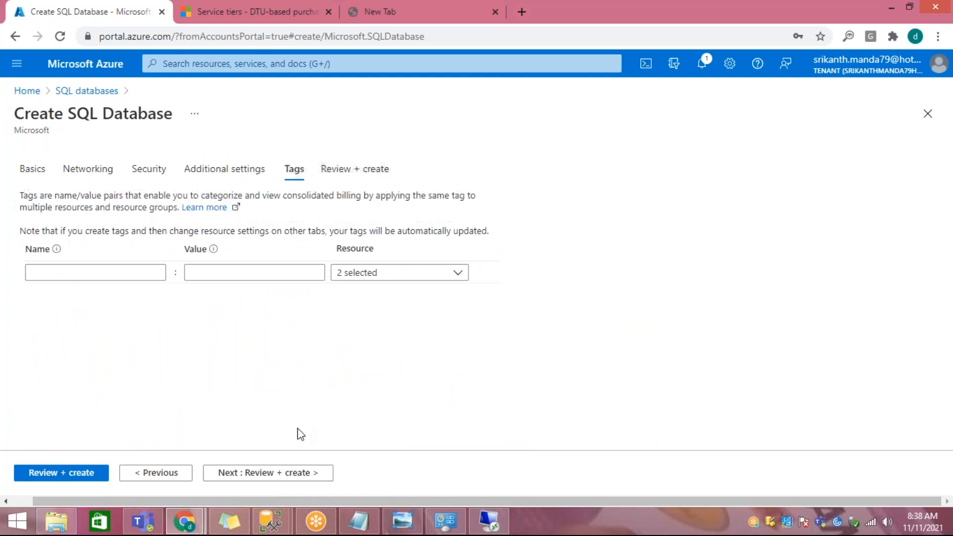
{"action": "left_click", "coordinate": [390, 273]}
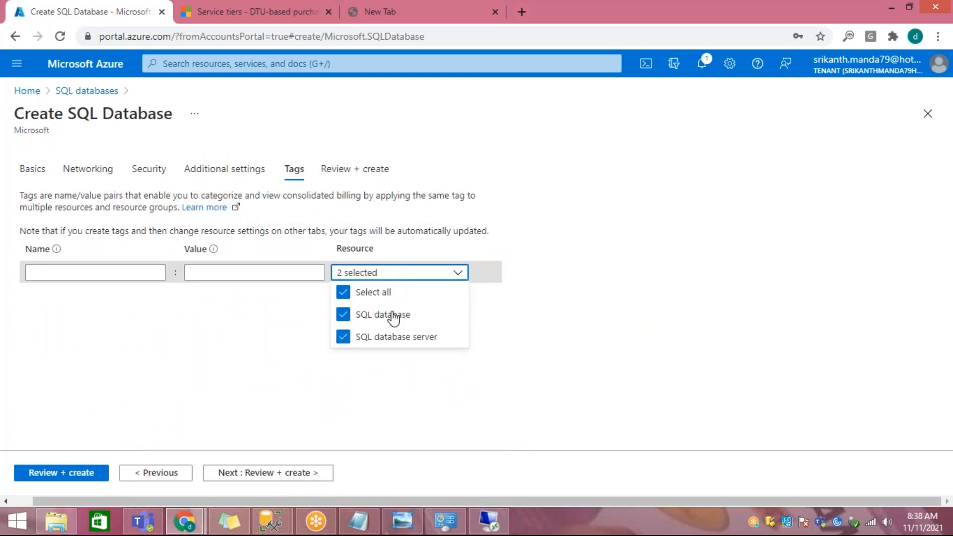
{"action": "left_click", "coordinate": [288, 342]}
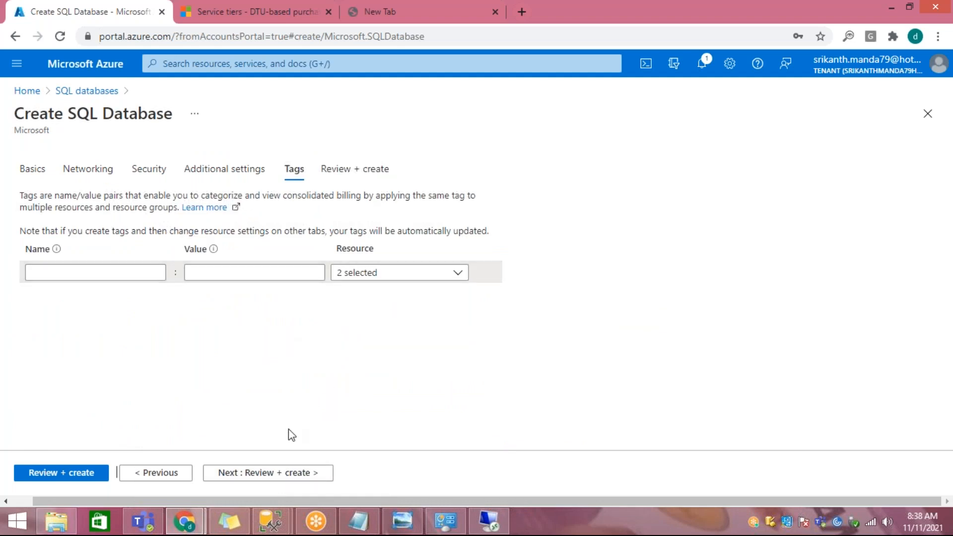
{"action": "left_click", "coordinate": [924, 263]}
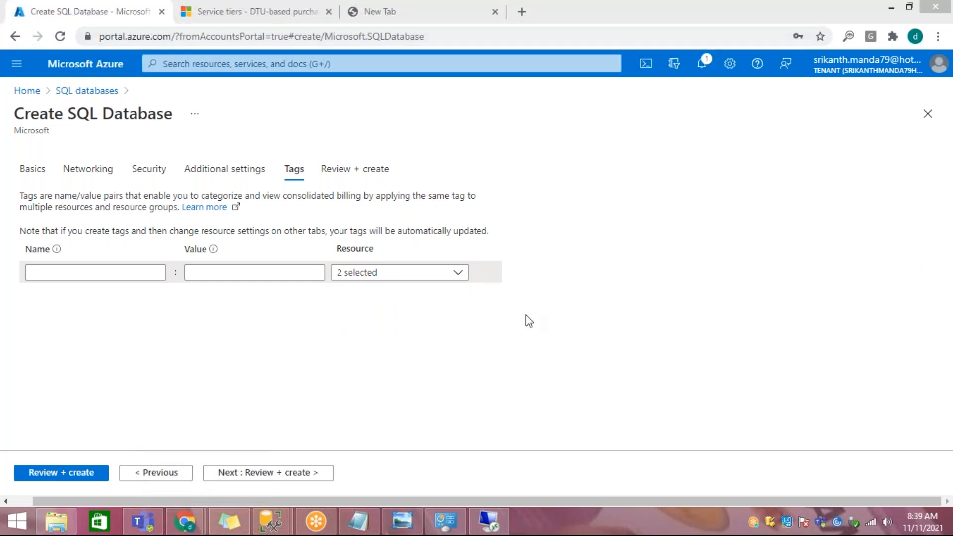
Step: Recheck the additional settings, leave the tags empty, and submit the SQL database for creation from the final review
{"action": "left_click", "coordinate": [157, 475]}
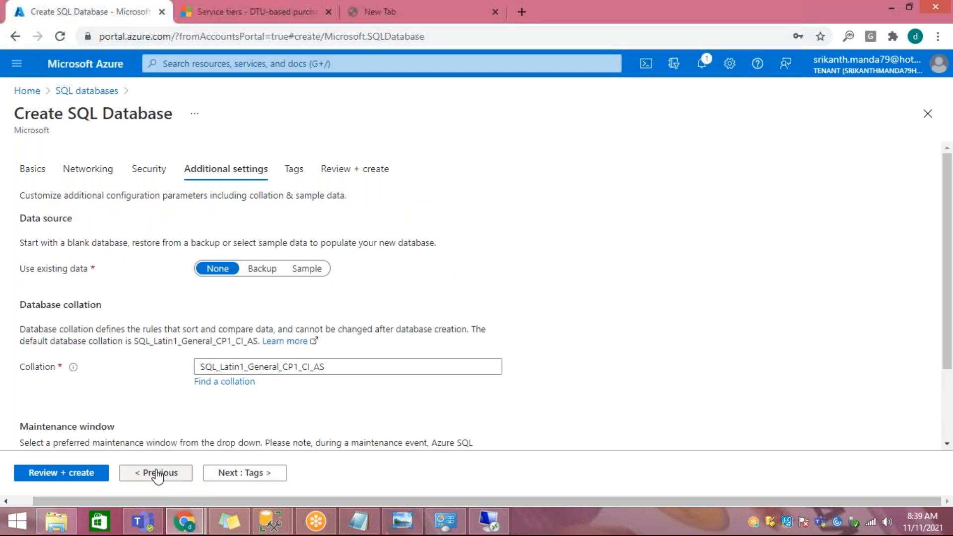
{"action": "left_click", "coordinate": [257, 474]}
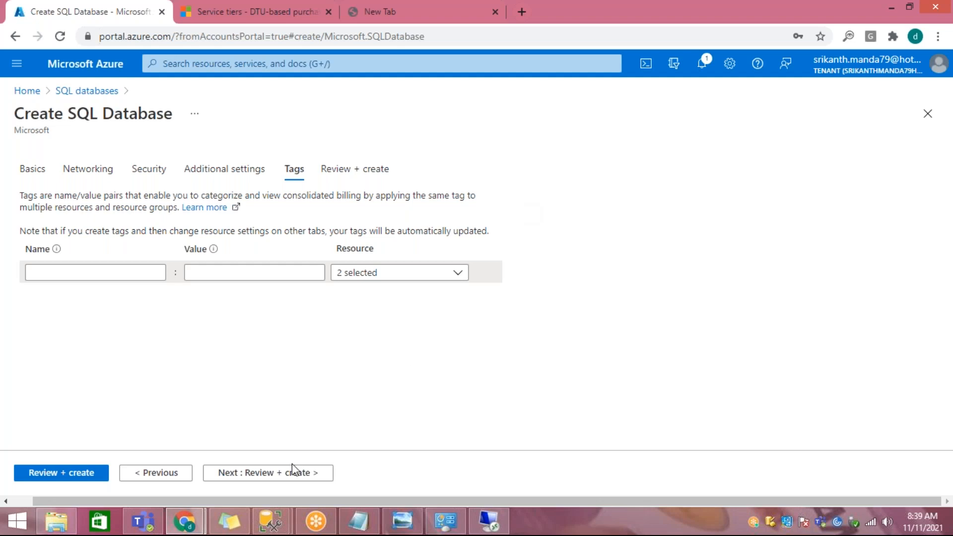
{"action": "left_click", "coordinate": [259, 474]}
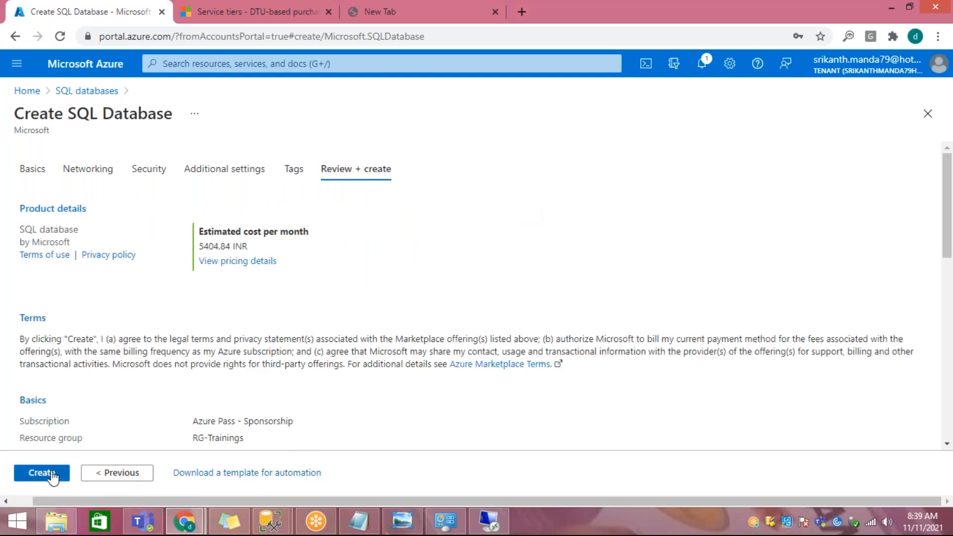
{"action": "left_click", "coordinate": [45, 474]}
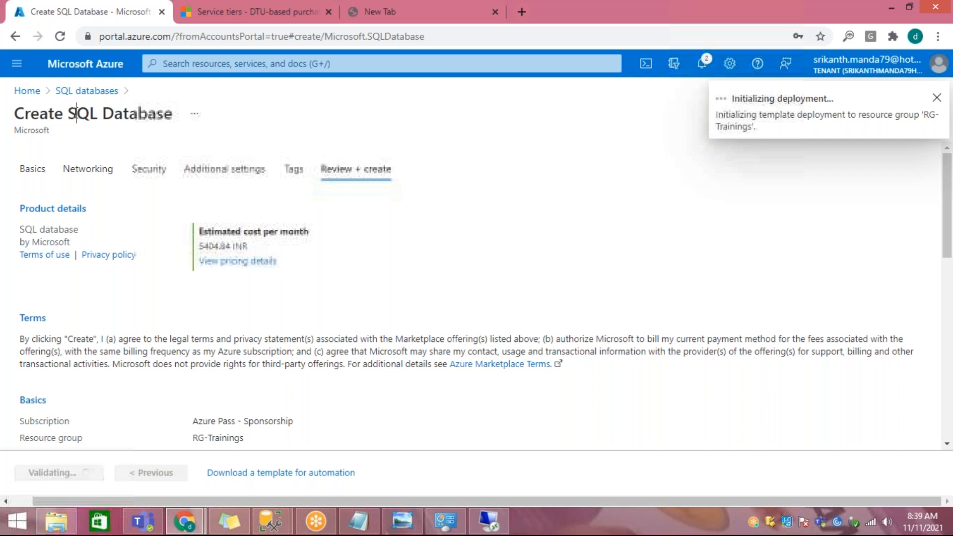
Step: Review the basics of the submitted database configuration, highlighting the region value
{"action": "left_click_drag", "start_coordinate": [77, 113], "coordinate": [138, 113]}
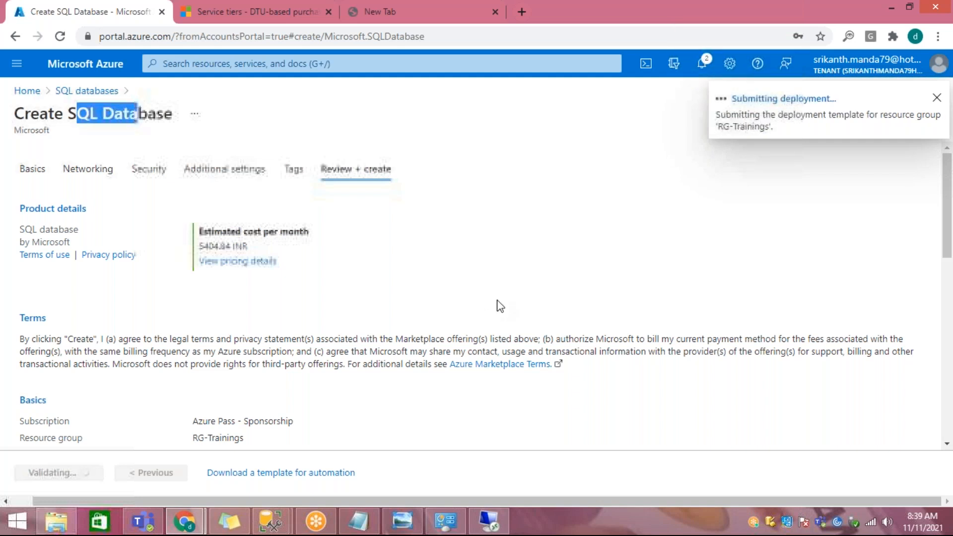
{"action": "scroll", "coordinate": [498, 304], "scroll_direction": "down", "scroll_amount": 1}
{"action": "scroll", "coordinate": [498, 305], "scroll_direction": "down", "scroll_amount": 4}
{"action": "left_click_drag", "start_coordinate": [201, 245], "coordinate": [245, 251]}
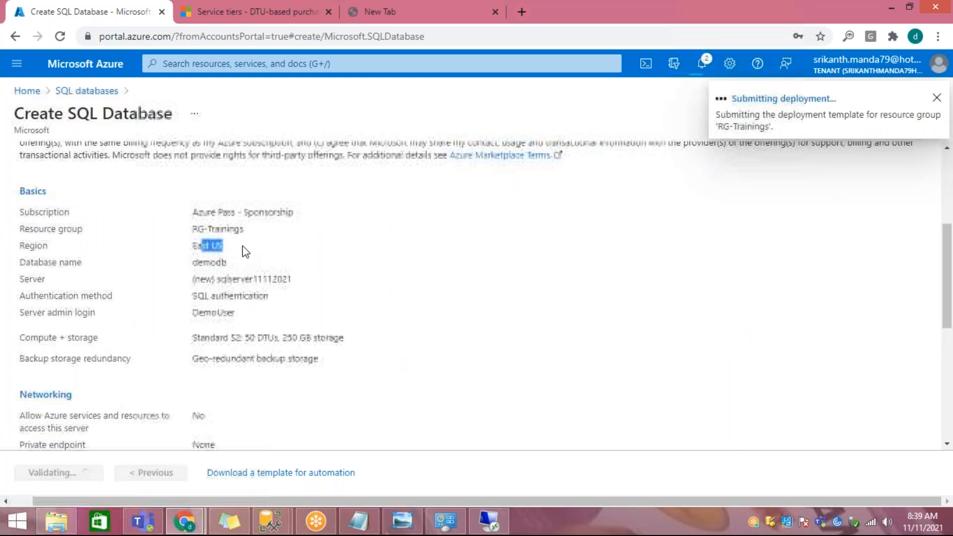
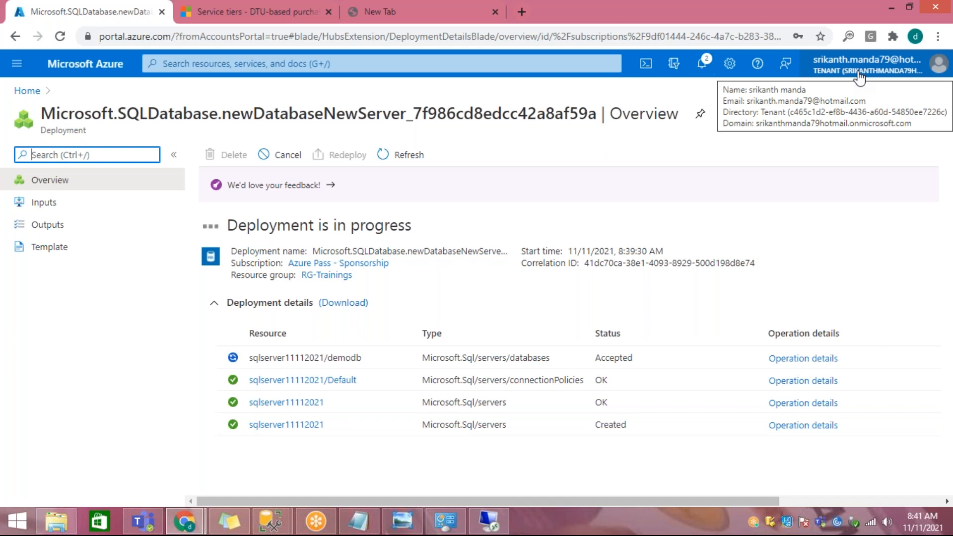
{"action": "left_click", "coordinate": [858, 75]}
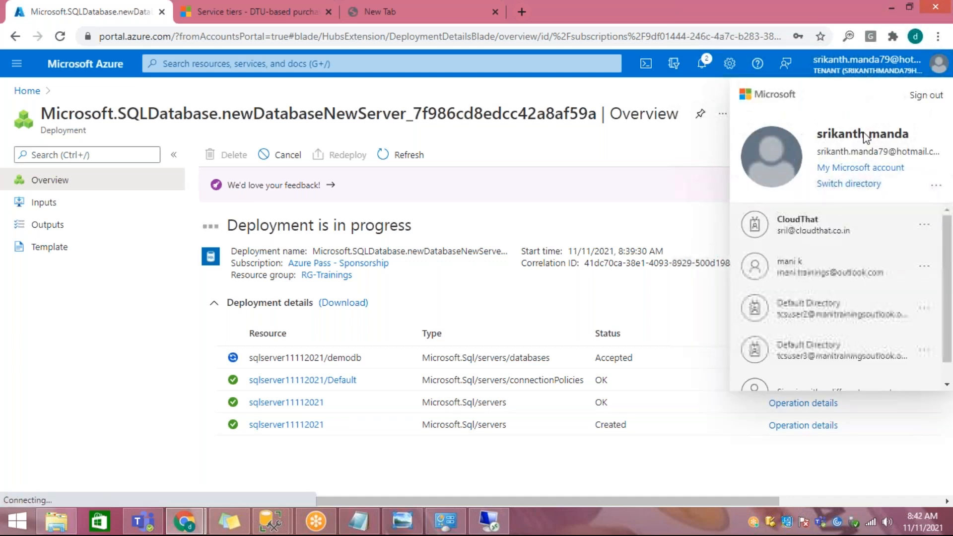
{"action": "left_click", "coordinate": [865, 74]}
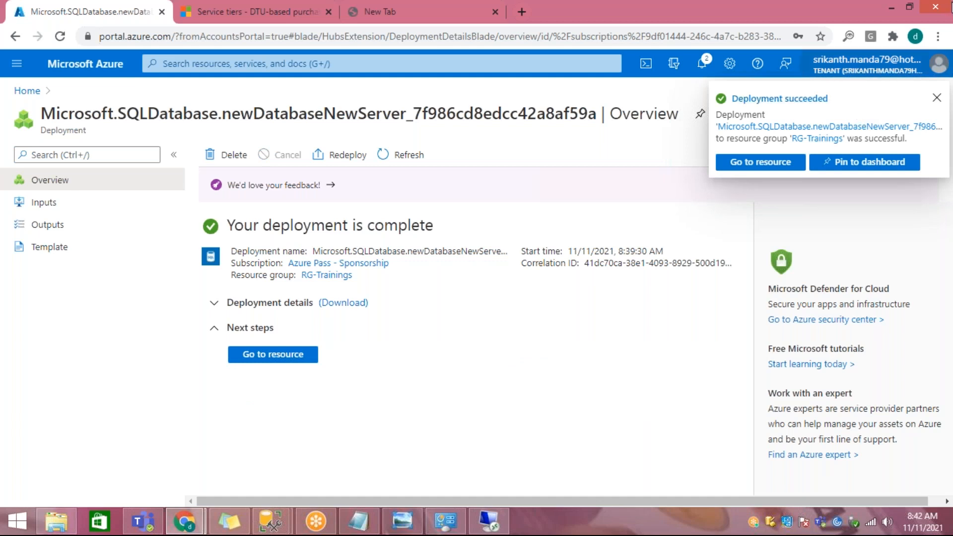
Step: Open the newly deployed demodb database resource and copy its server name
{"action": "left_click", "coordinate": [767, 163]}
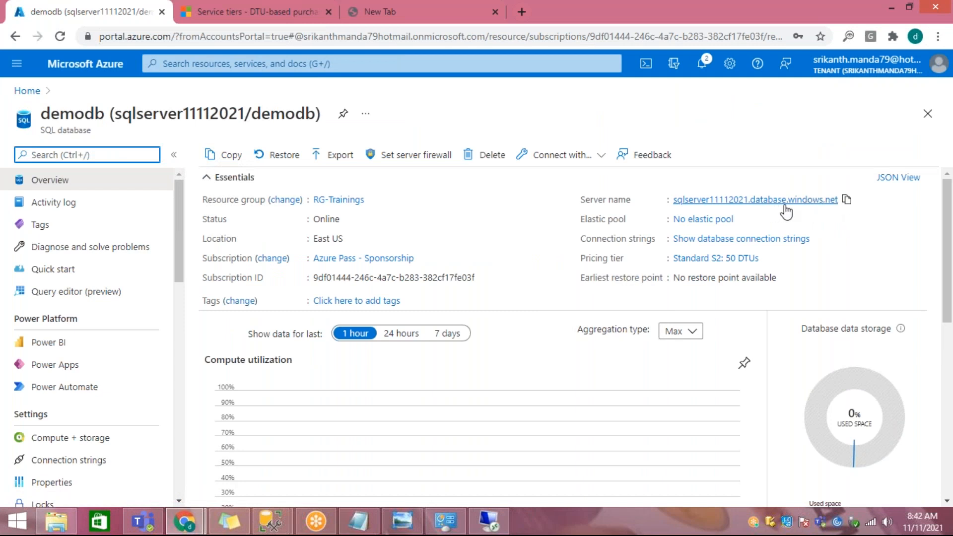
{"action": "left_click", "coordinate": [846, 200]}
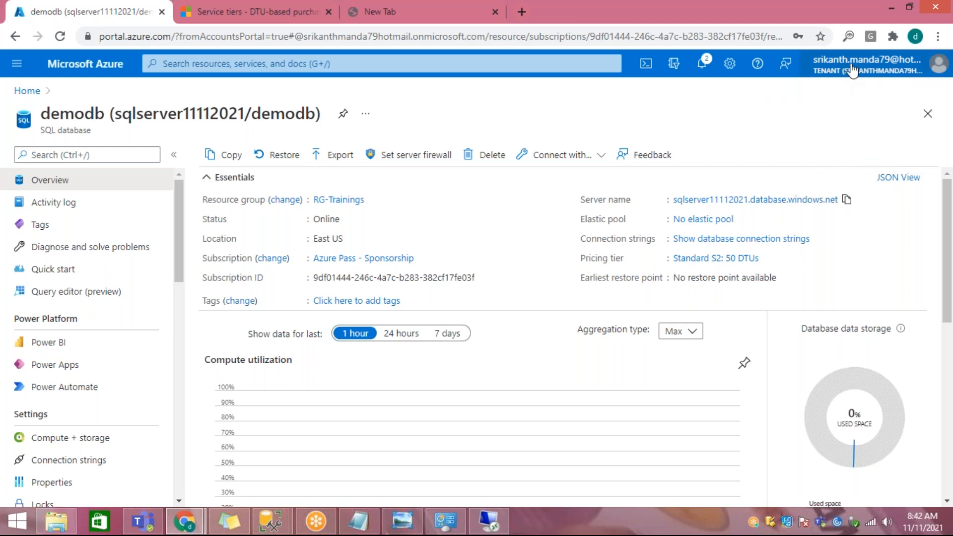
{"action": "mouse_move", "coordinate": [852, 71]}
{"action": "left_click", "coordinate": [845, 200]}
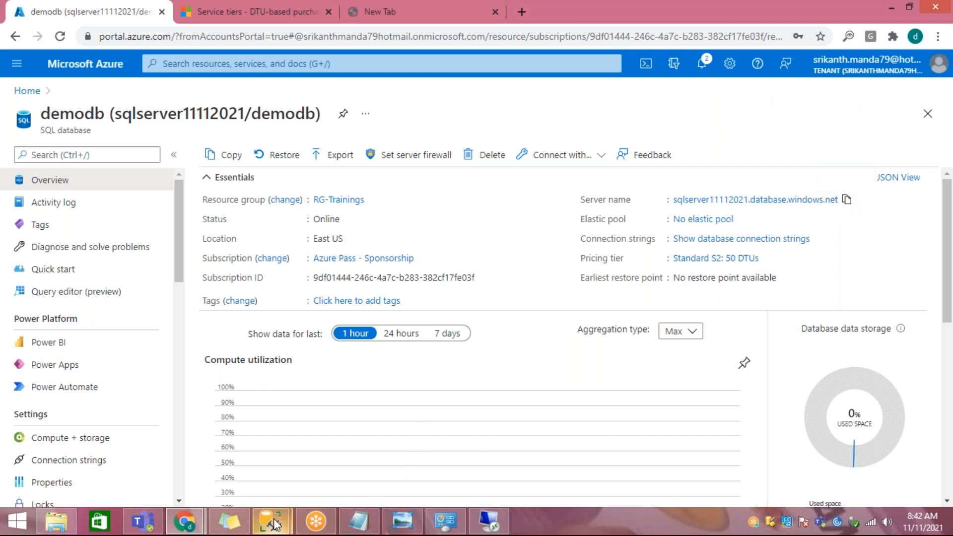
Step: Switch to SQL Server Management Studio, discard the New Database dialog, and expand the local server's tree with Integration Services Catalogs collapsed
{"action": "mouse_move", "coordinate": [271, 521]}
{"action": "left_click", "coordinate": [357, 392]}
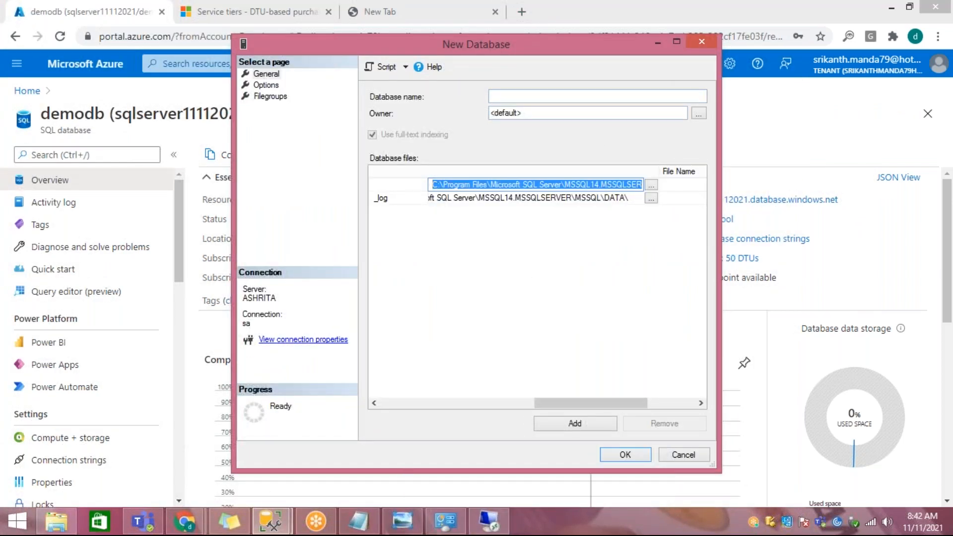
{"action": "left_click", "coordinate": [669, 458]}
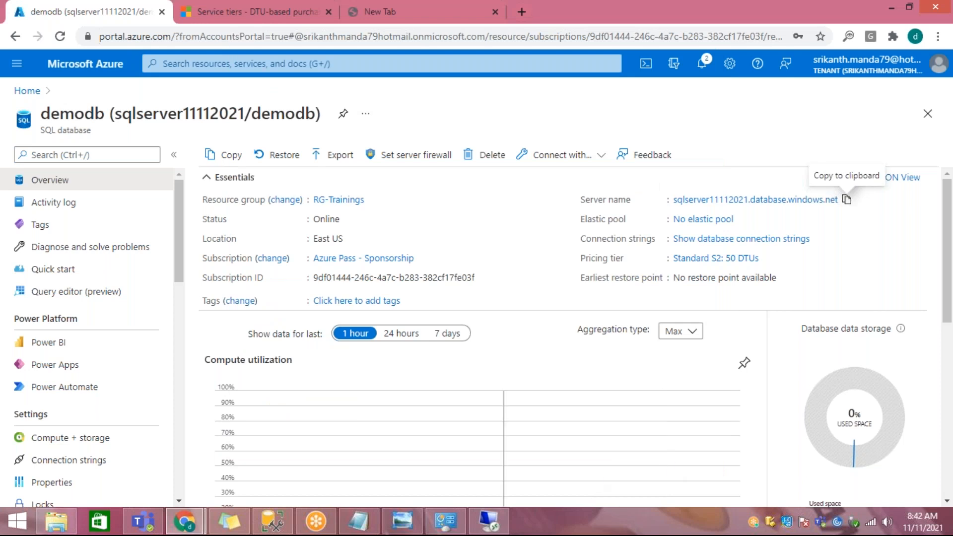
{"action": "left_click", "coordinate": [272, 521]}
{"action": "left_click", "coordinate": [28, 101]}
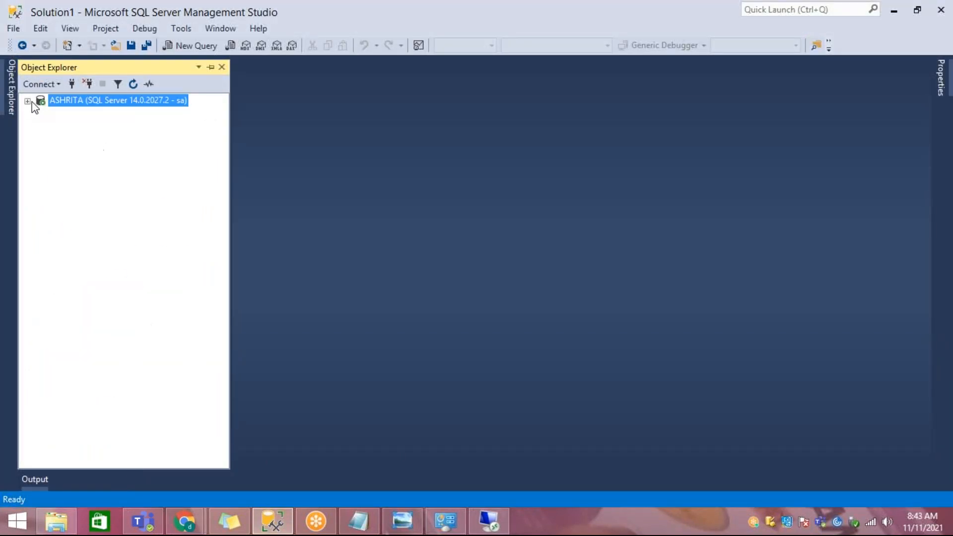
{"action": "left_click", "coordinate": [28, 101]}
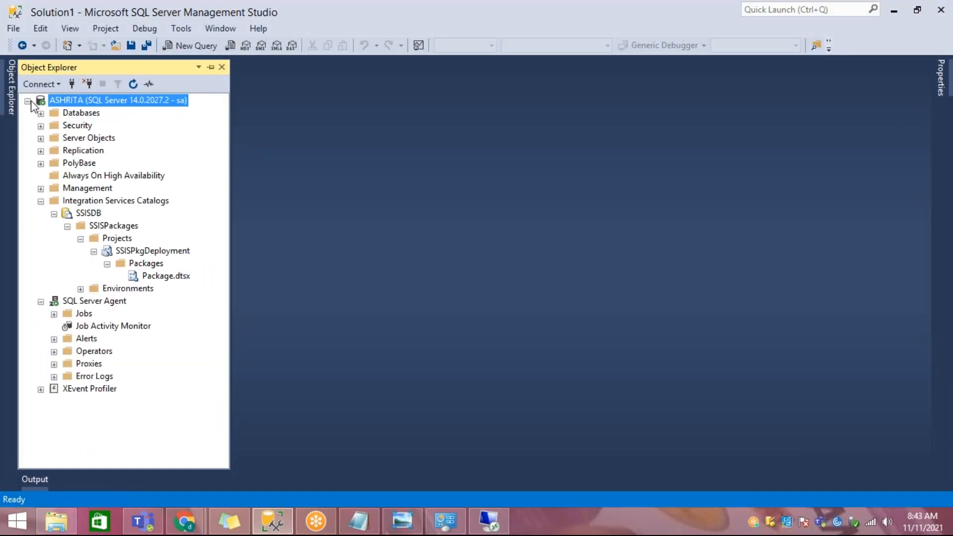
{"action": "left_click", "coordinate": [41, 201]}
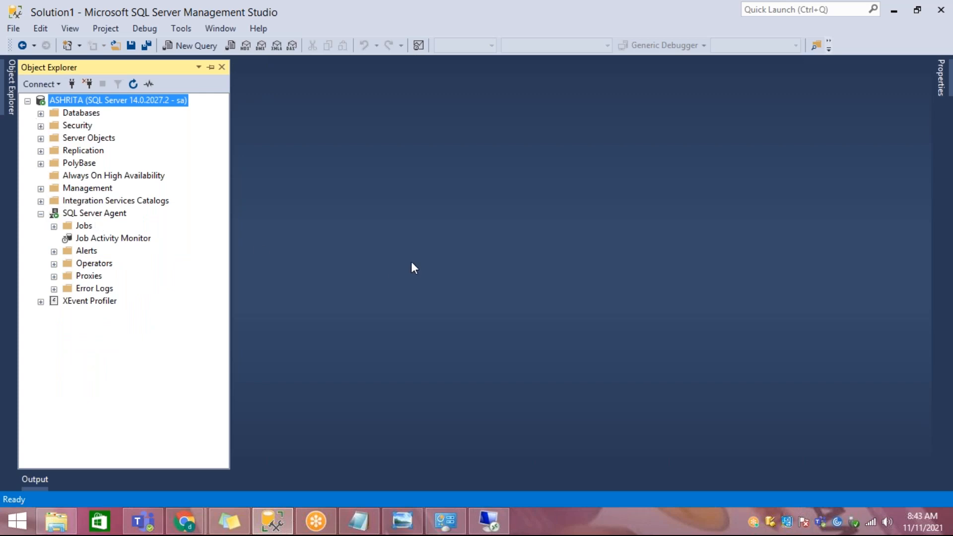
Step: Check the SQL Server instance in the remote desktop session and return to the local Management Studio
{"action": "left_click", "coordinate": [489, 509]}
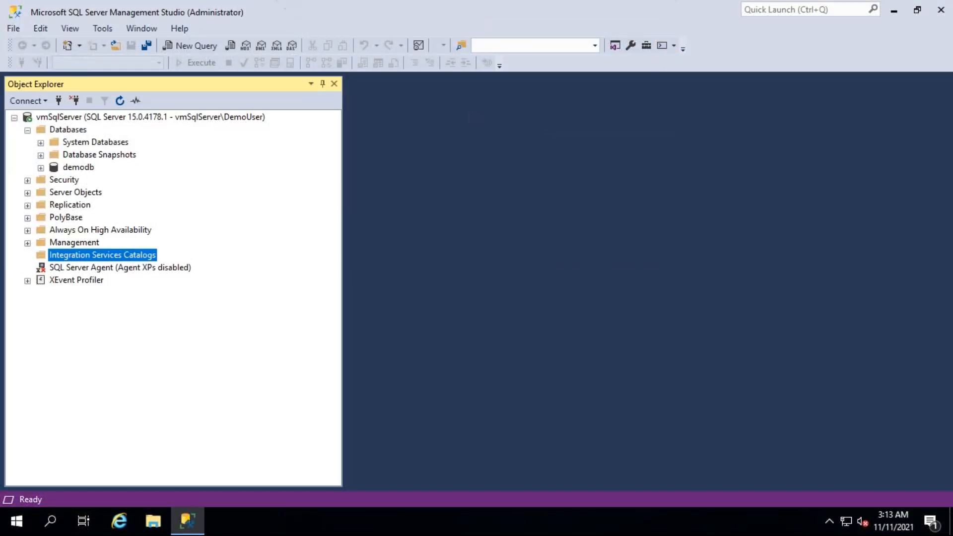
{"action": "left_click", "coordinate": [616, 12]}
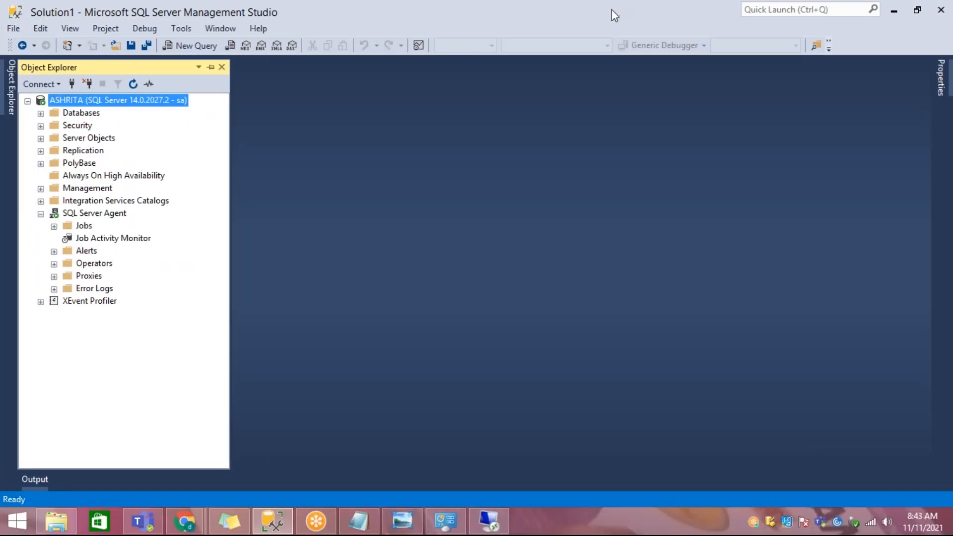
Step: Start a new Database Engine connection to sqlserver11112021.database.windows.net with the login DemoUser
{"action": "left_click", "coordinate": [55, 84]}
{"action": "left_click", "coordinate": [59, 102]}
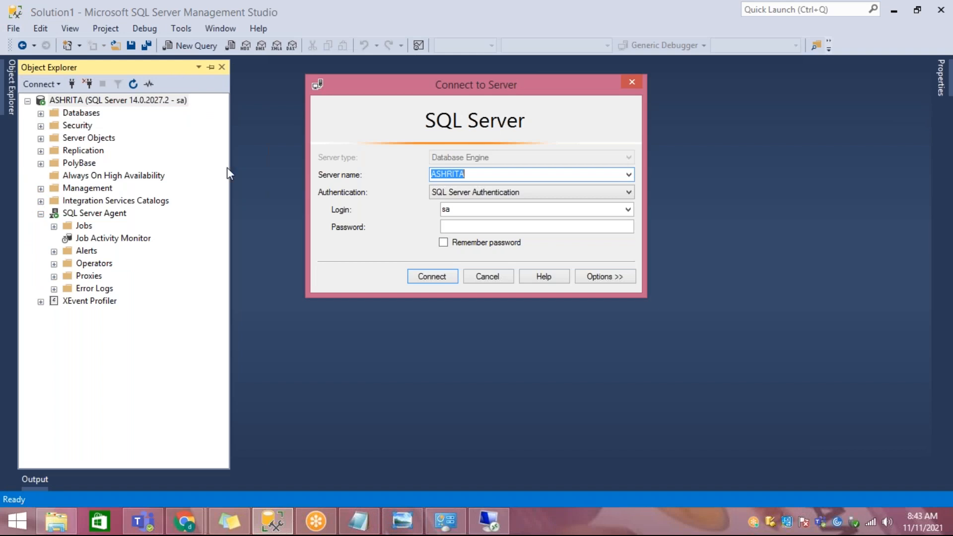
{"action": "type", "text": "sqlserver11112021.database.windows.net"}
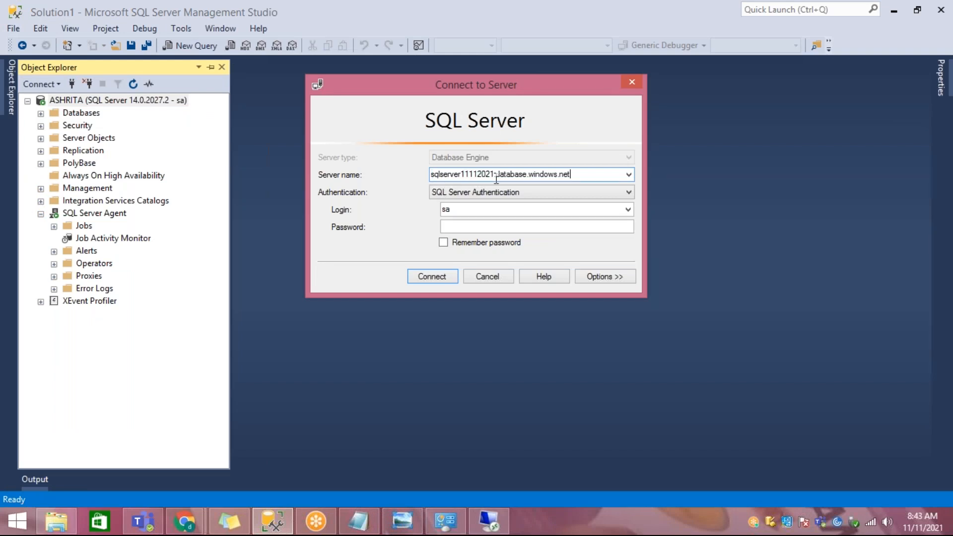
{"action": "double_click", "coordinate": [495, 209]}
{"action": "type", "text": "DemoUser"}
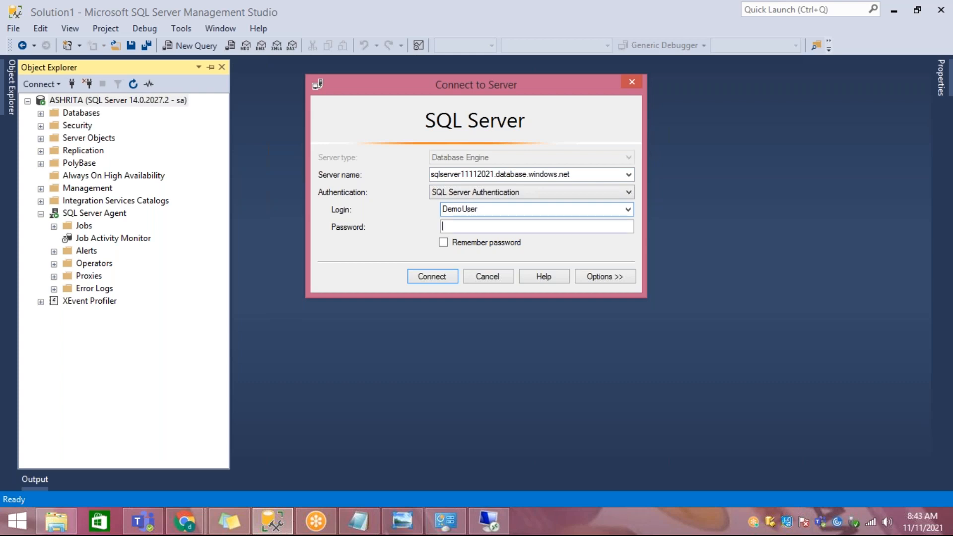
{"action": "type", "text": "*****************"}
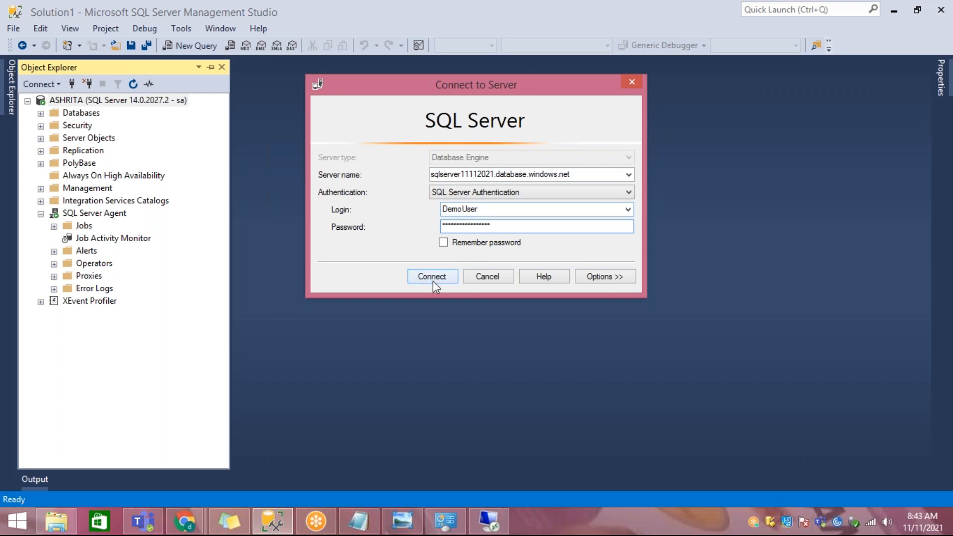
Step: Enter the login password, try to connect to the Azure SQL server, and cancel the new firewall rule request
{"action": "left_click", "coordinate": [433, 280]}
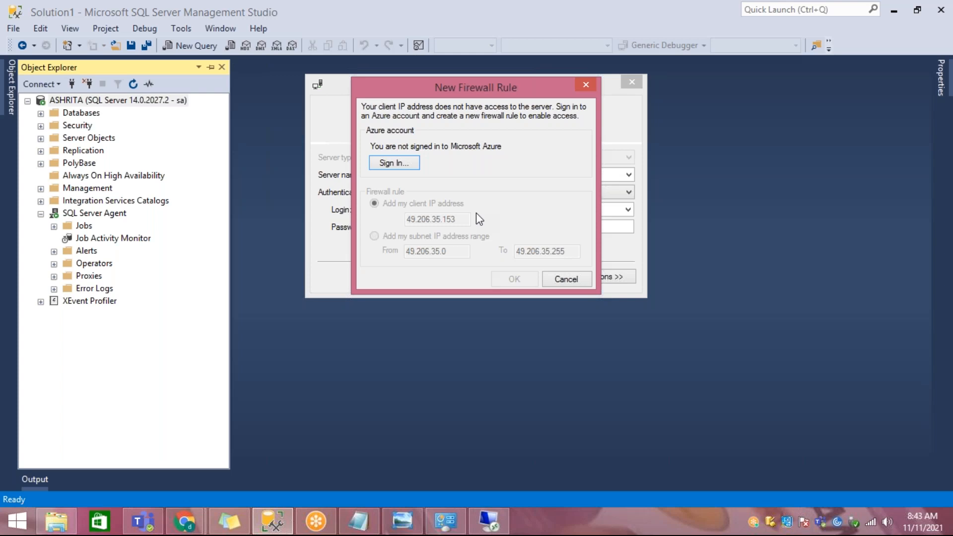
{"action": "left_click", "coordinate": [568, 280]}
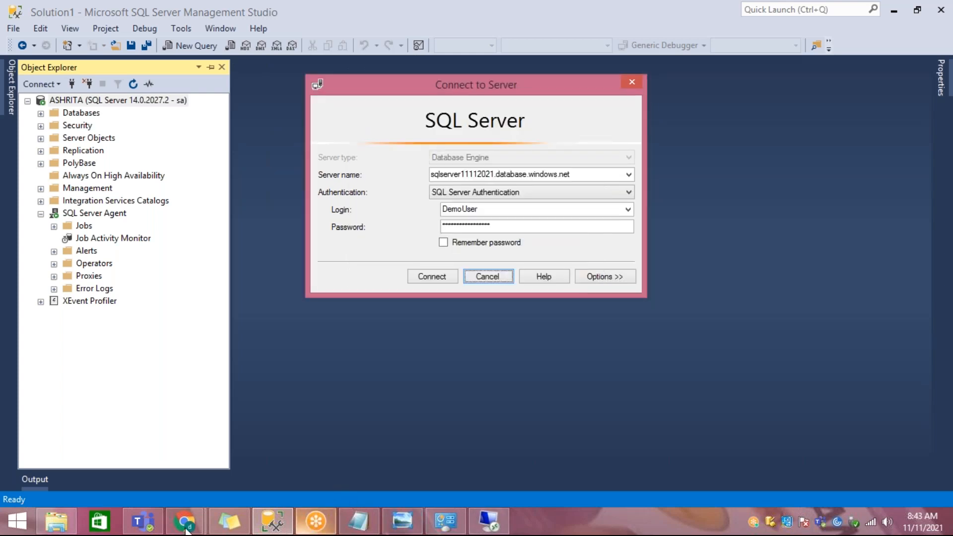
{"action": "left_click", "coordinate": [13, 524]}
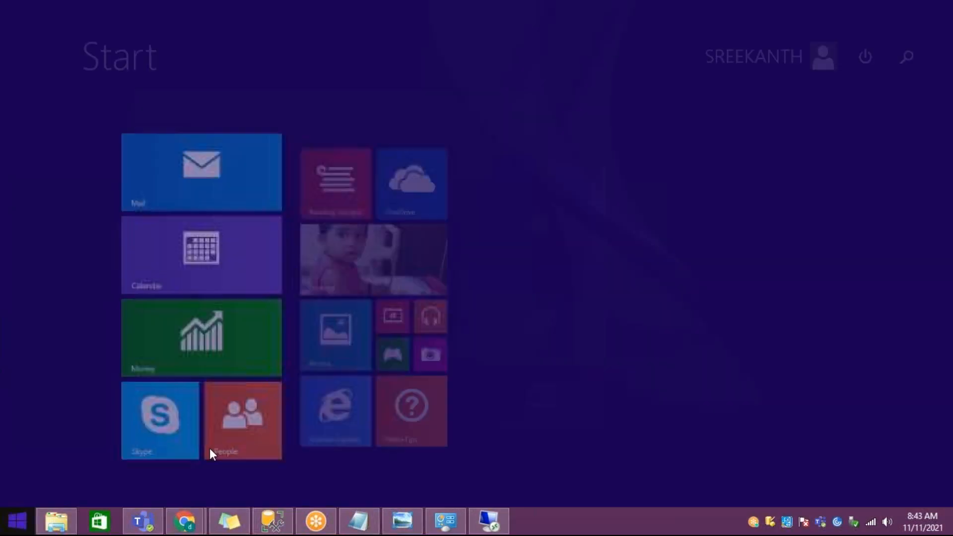
{"action": "left_click", "coordinate": [904, 55]}
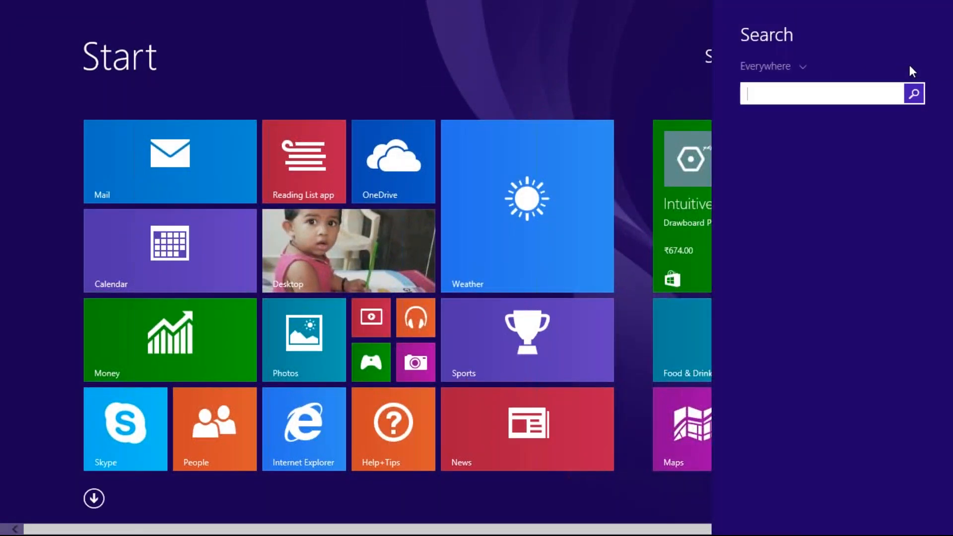
{"action": "key", "text": "Escape"}
{"action": "key", "text": "Escape"}
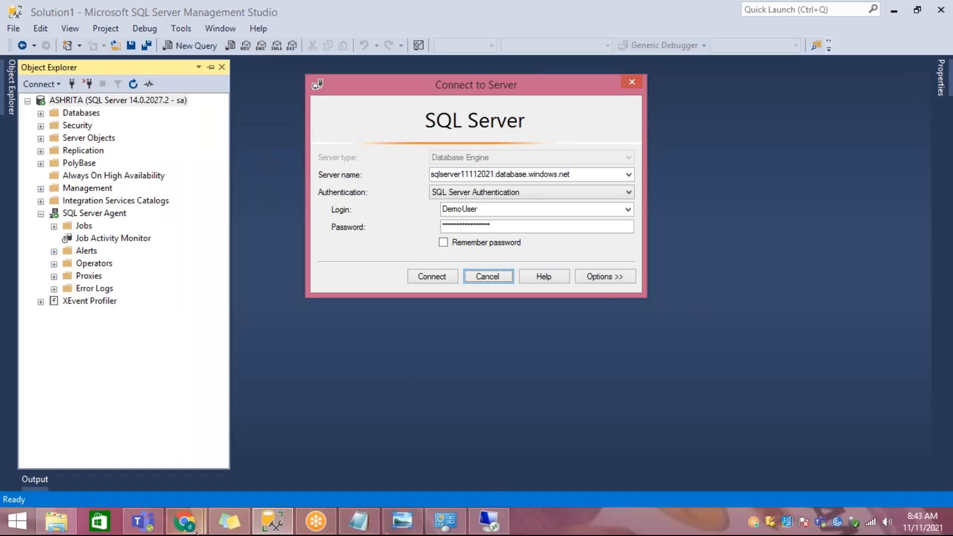
Step: Open a new Chrome window and go to google.com
{"action": "right_click", "coordinate": [184, 521]}
{"action": "left_click", "coordinate": [181, 453]}
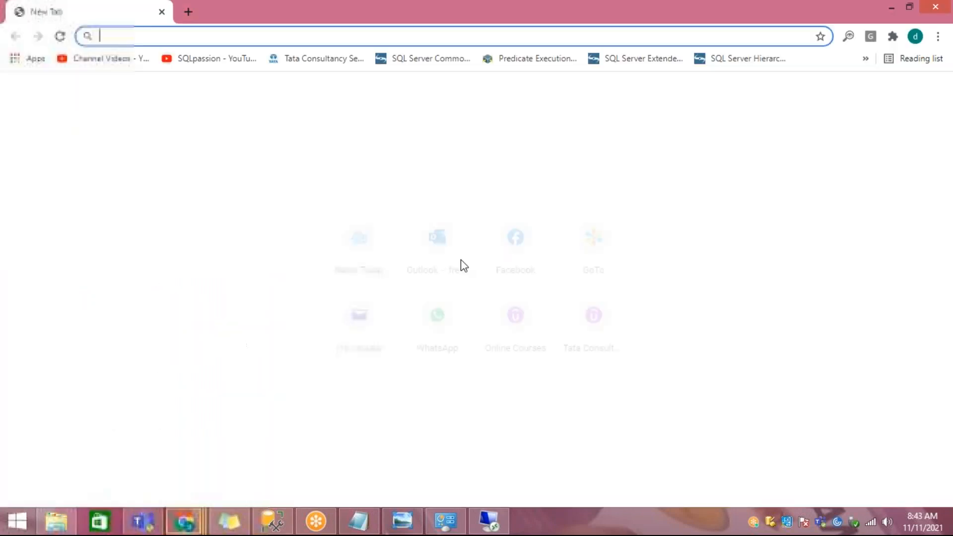
{"action": "type", "text": "g"}
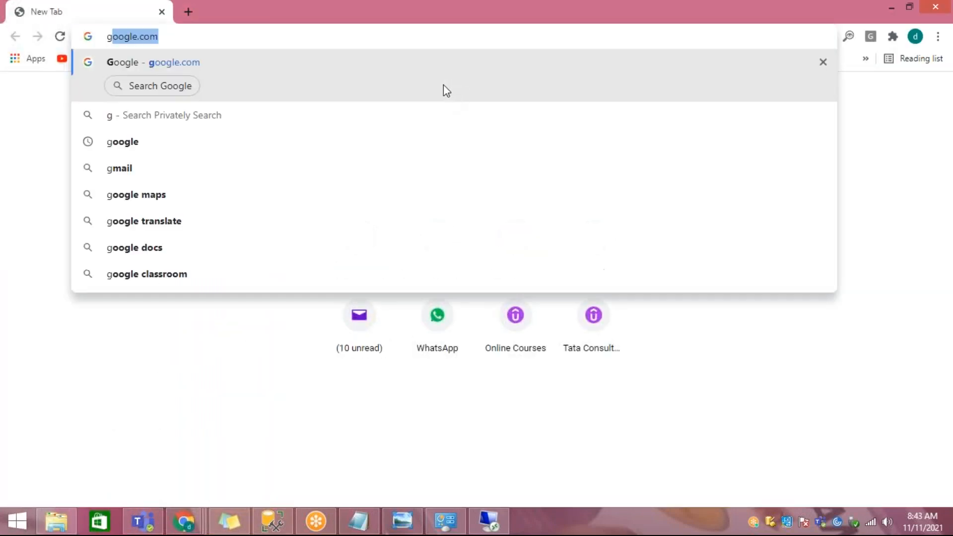
{"action": "left_click", "coordinate": [425, 71]}
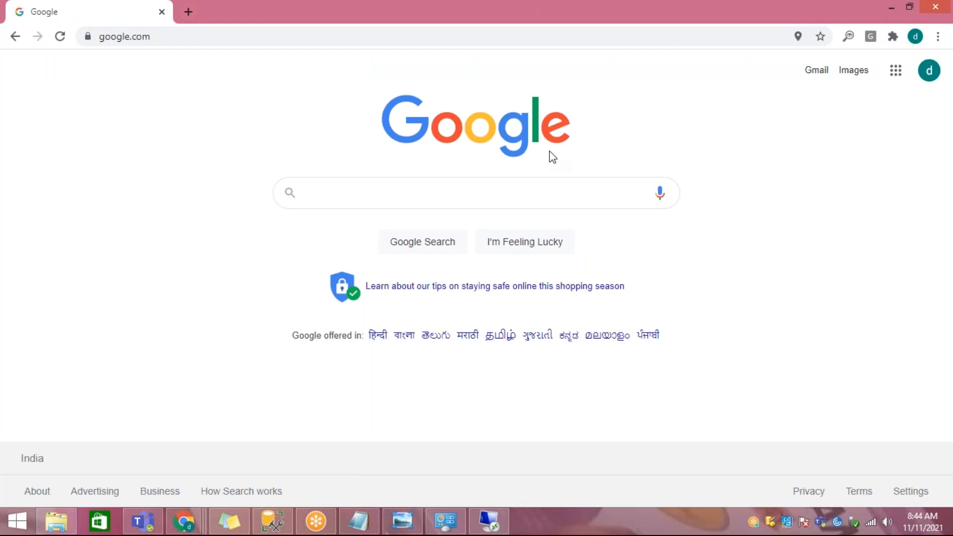
Step: Search Google for myipaddress and open the WhatIsMyIPAddress site to check the computer's public IPv4 address
{"action": "left_click", "coordinate": [520, 195]}
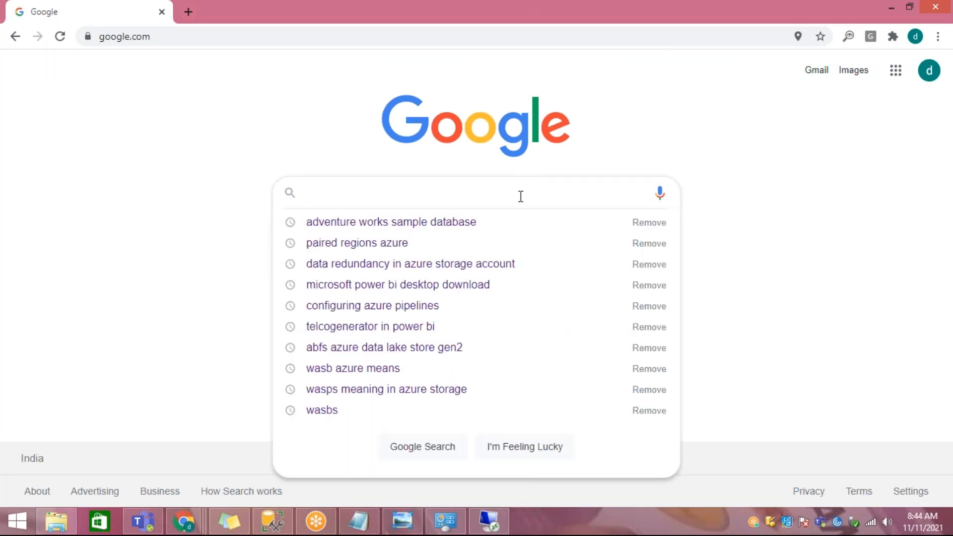
{"action": "type", "text": "my"}
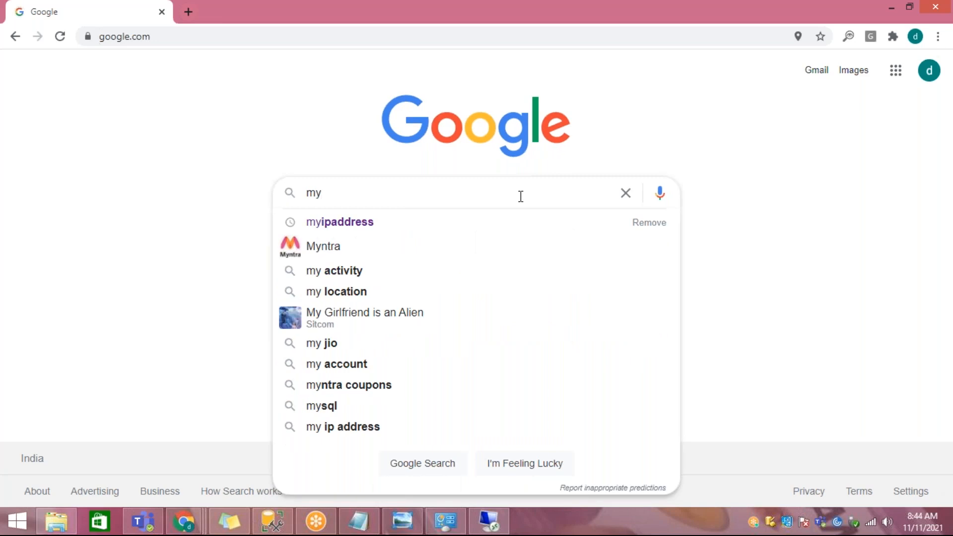
{"action": "left_click", "coordinate": [412, 229]}
{"action": "left_click", "coordinate": [256, 201]}
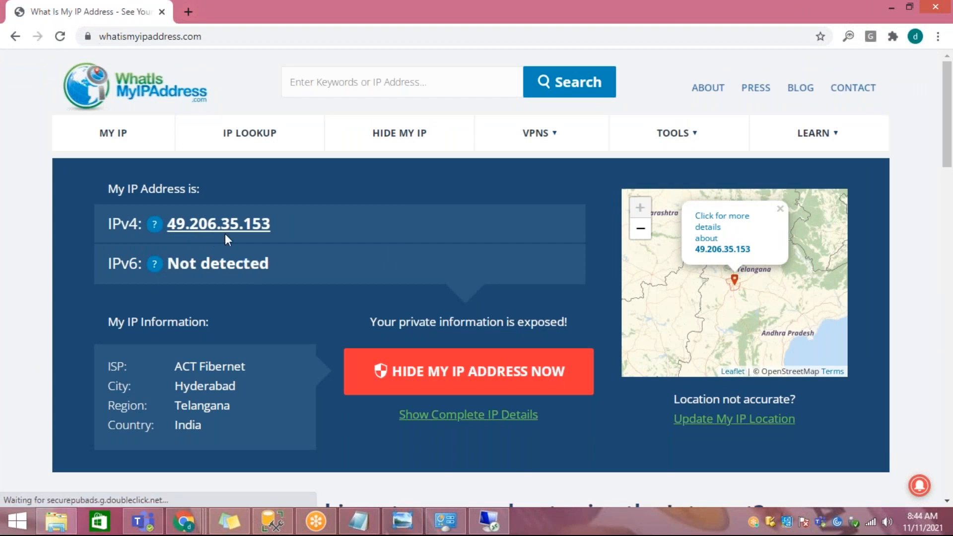
{"action": "left_click", "coordinate": [259, 237]}
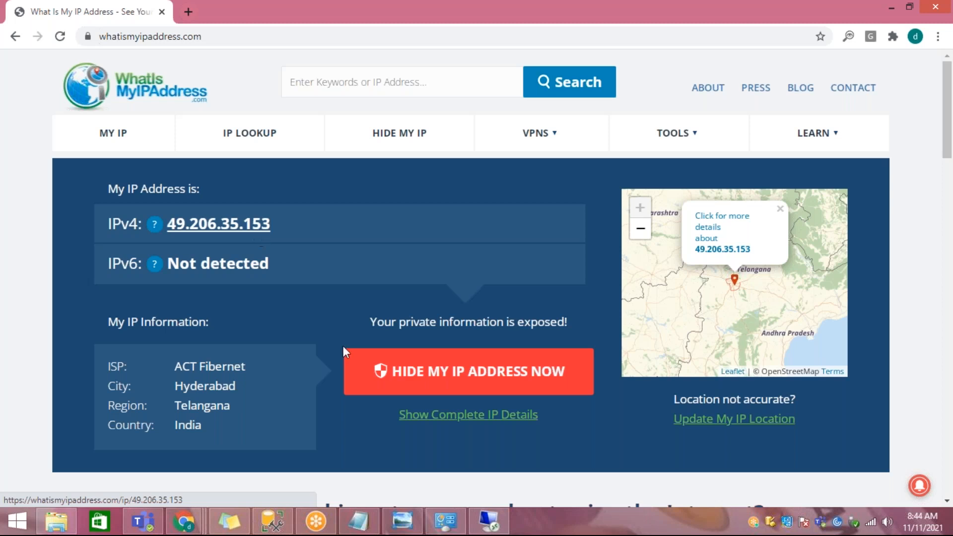
Step: Return to demodb in the Azure portal, open its server firewall settings, and highlight the client IP address
{"action": "mouse_move", "coordinate": [191, 520]}
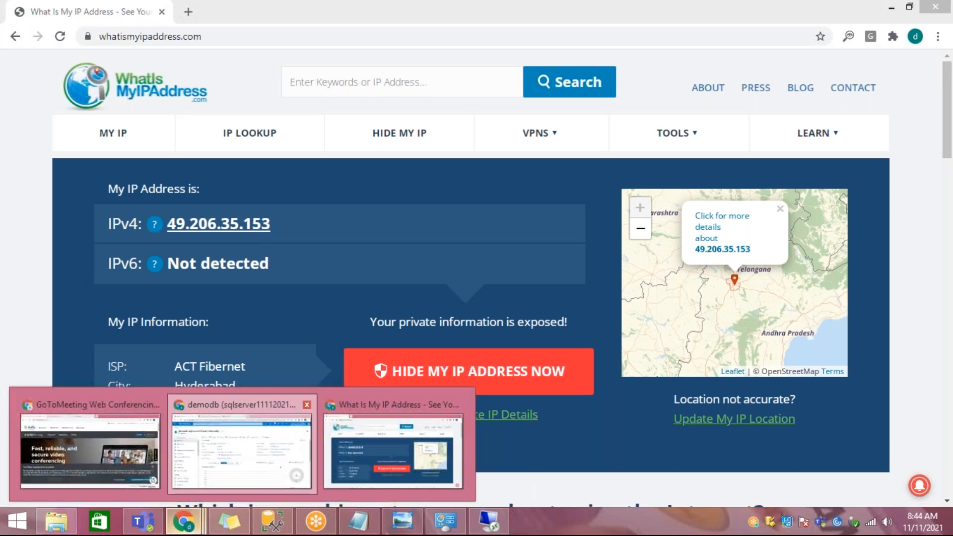
{"action": "left_click", "coordinate": [244, 453]}
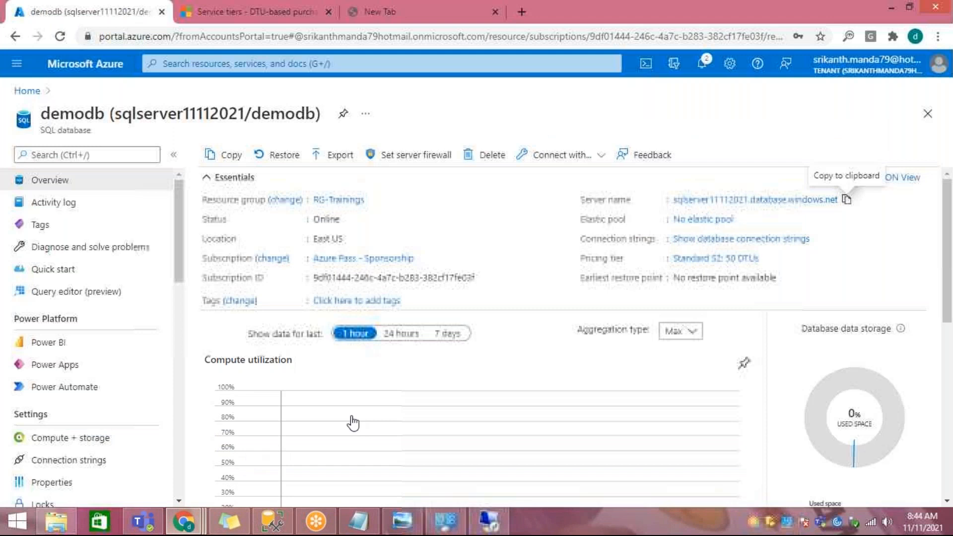
{"action": "left_click", "coordinate": [422, 160]}
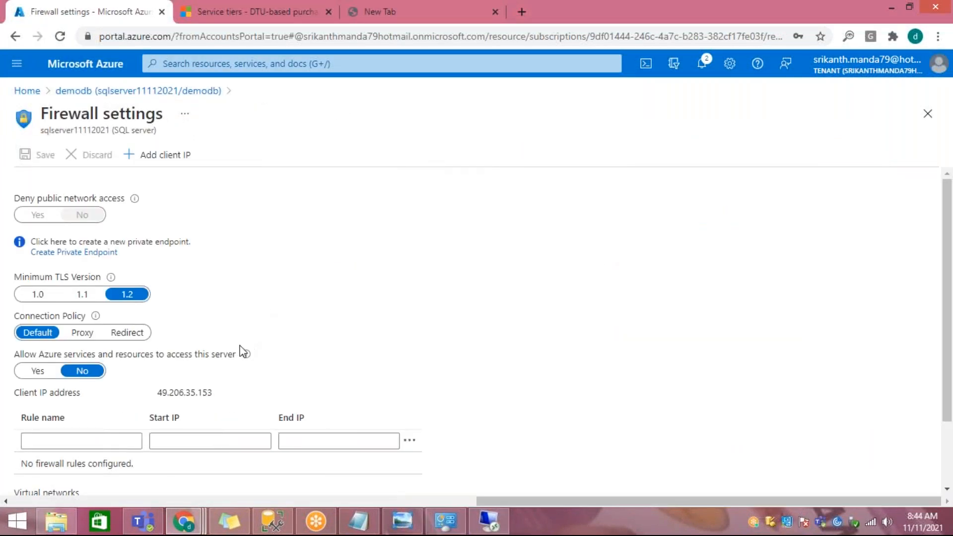
{"action": "scroll", "coordinate": [240, 349], "scroll_direction": "down", "scroll_amount": 2}
{"action": "left_click_drag", "start_coordinate": [164, 306], "coordinate": [224, 311]}
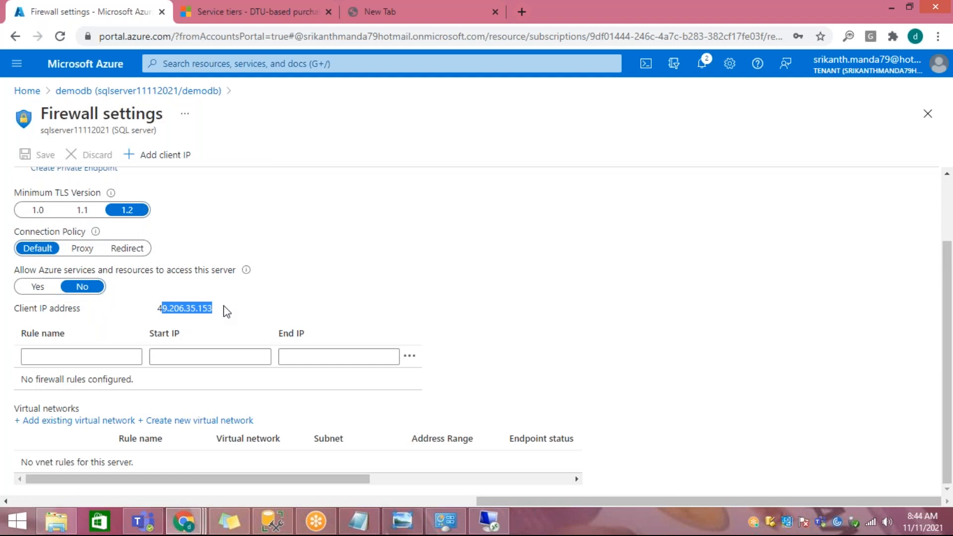
Step: Compare the portal's client IP address with the one on WhatIsMyIPAddress and add the client IP as a firewall rule
{"action": "mouse_move", "coordinate": [184, 521]}
{"action": "left_click", "coordinate": [365, 440]}
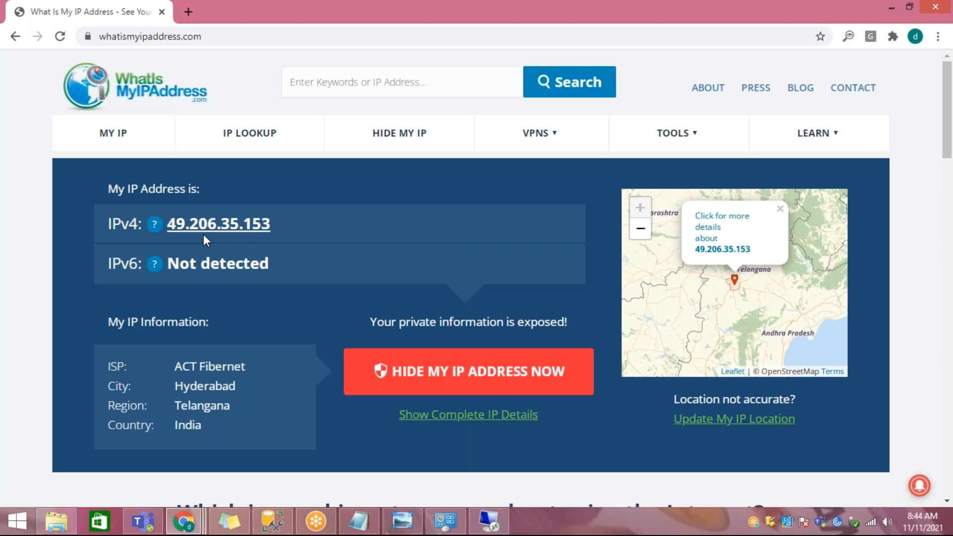
{"action": "mouse_move", "coordinate": [183, 521]}
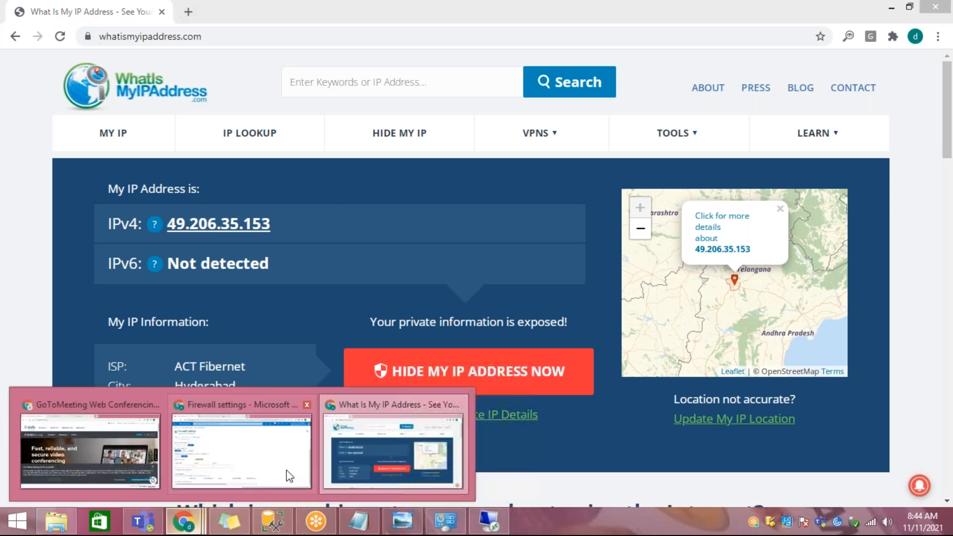
{"action": "left_click", "coordinate": [274, 431]}
{"action": "left_click", "coordinate": [165, 308]}
{"action": "left_click_drag", "start_coordinate": [157, 308], "coordinate": [212, 308]}
{"action": "left_click", "coordinate": [164, 154]}
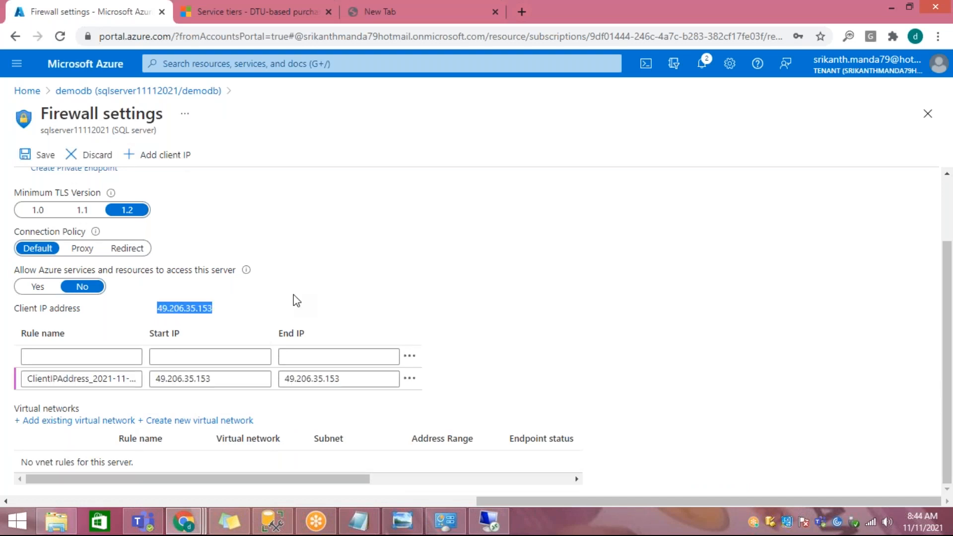
Step: Examine the start and end IP values of the newly added client IP firewall rule
{"action": "left_click_drag", "start_coordinate": [213, 379], "coordinate": [153, 379]}
{"action": "left_click_drag", "start_coordinate": [358, 379], "coordinate": [152, 378]}
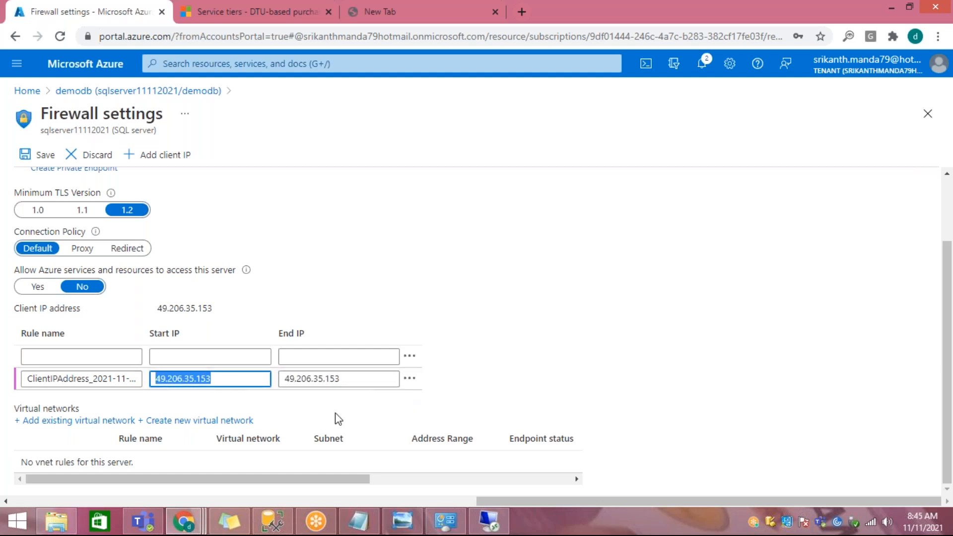
{"action": "left_click_drag", "start_coordinate": [351, 379], "coordinate": [281, 379]}
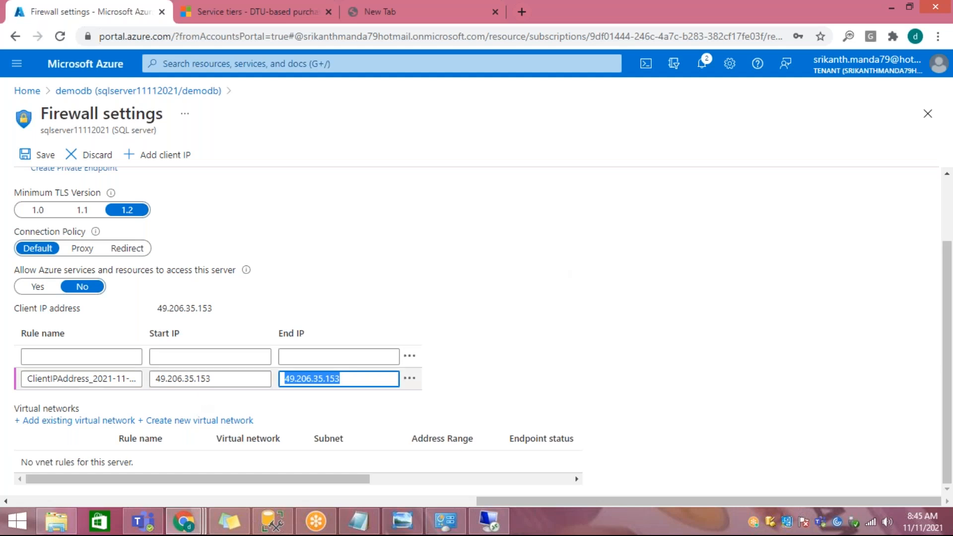
{"action": "left_click_drag", "start_coordinate": [201, 378], "coordinate": [239, 378]}
{"action": "left_click_drag", "start_coordinate": [332, 378], "coordinate": [356, 377]}
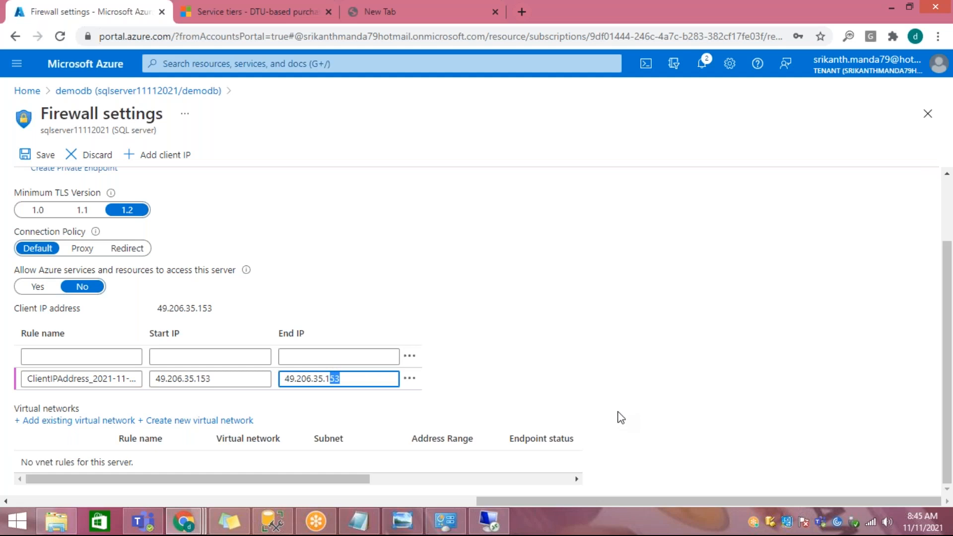
Step: Switch to SQL Server Management Studio, try connecting to sqlserver11112021.database.windows.net as DemoUser, and dismiss the new firewall rule dialog
{"action": "left_click", "coordinate": [272, 521]}
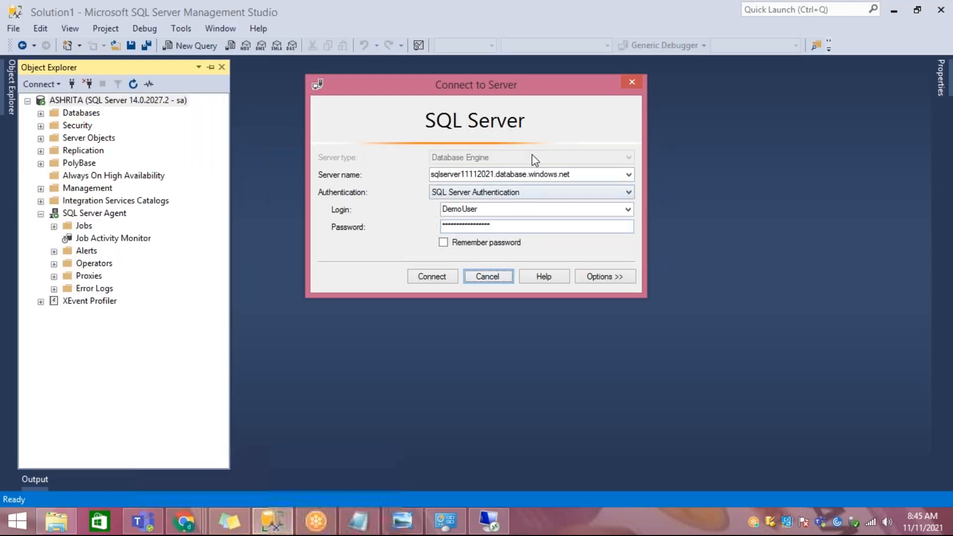
{"action": "left_click", "coordinate": [440, 280]}
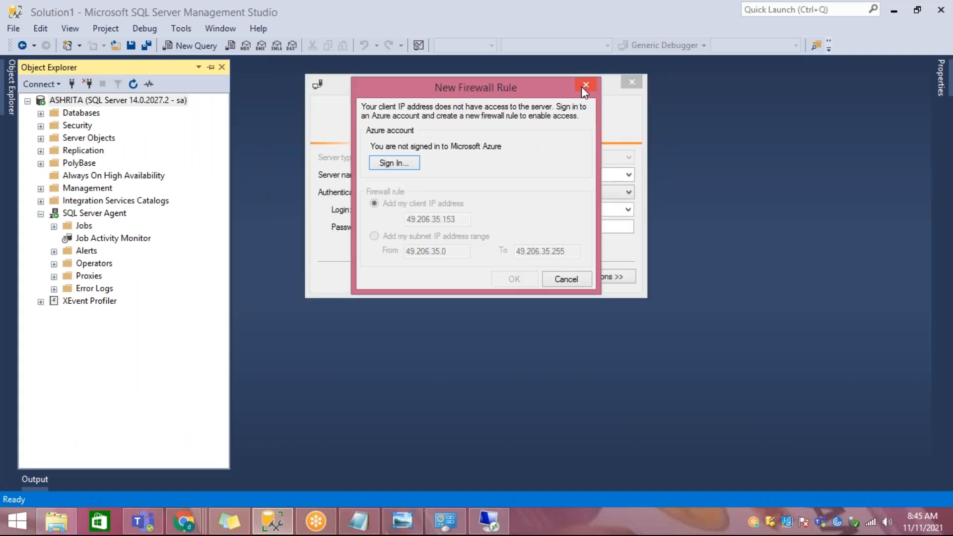
{"action": "left_click", "coordinate": [585, 85]}
Step: Return to the Azure portal's firewall settings and examine the option that allows Azure services and resources to access this server
{"action": "mouse_move", "coordinate": [184, 521]}
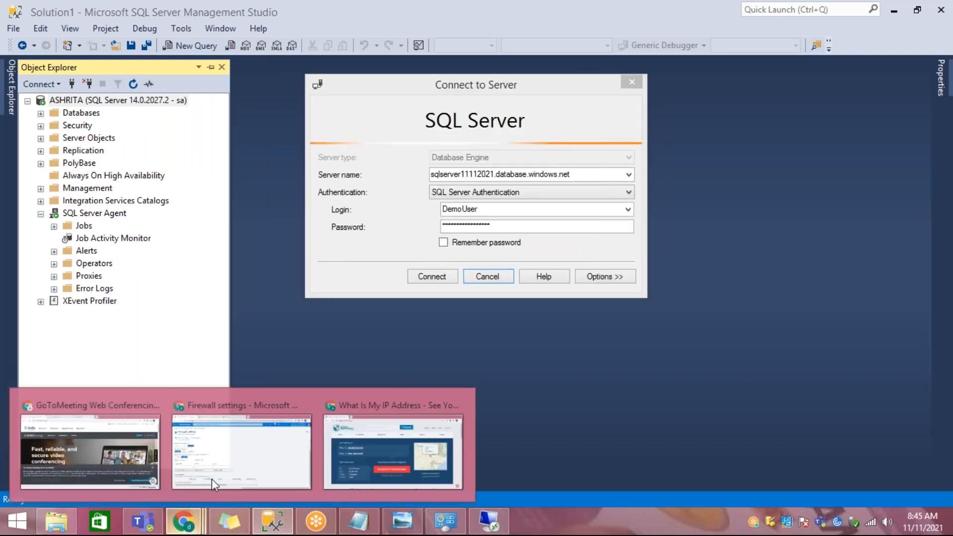
{"action": "left_click", "coordinate": [276, 440]}
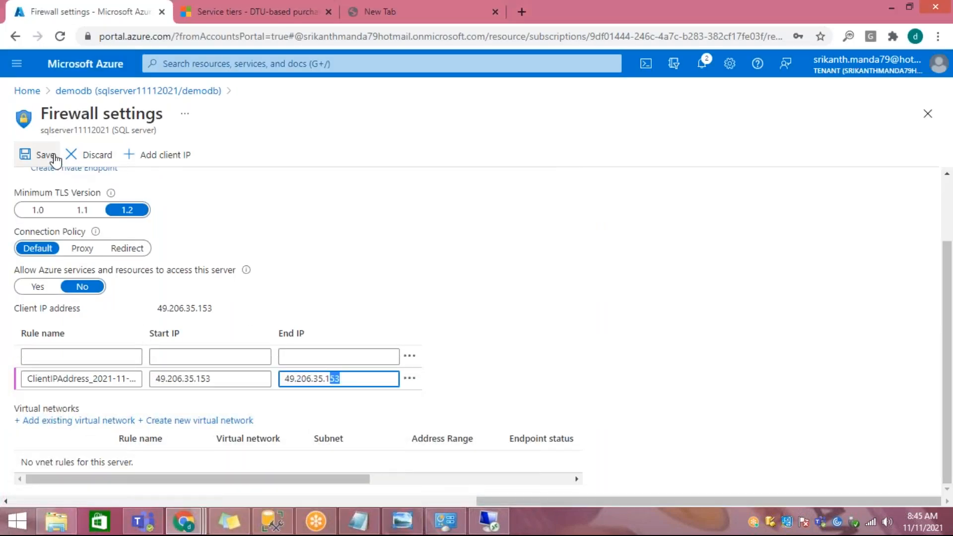
{"action": "left_click_drag", "start_coordinate": [28, 271], "coordinate": [37, 271]}
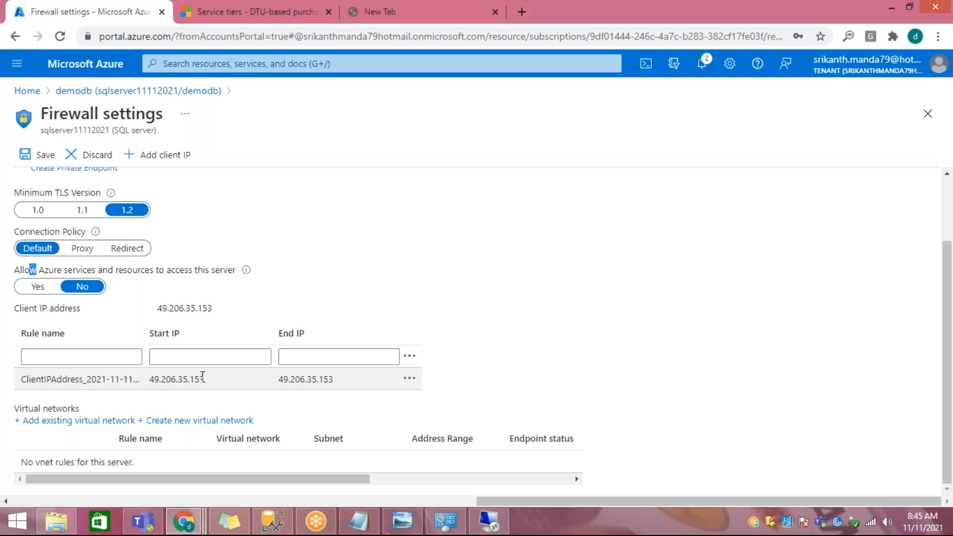
{"action": "left_click", "coordinate": [63, 271]}
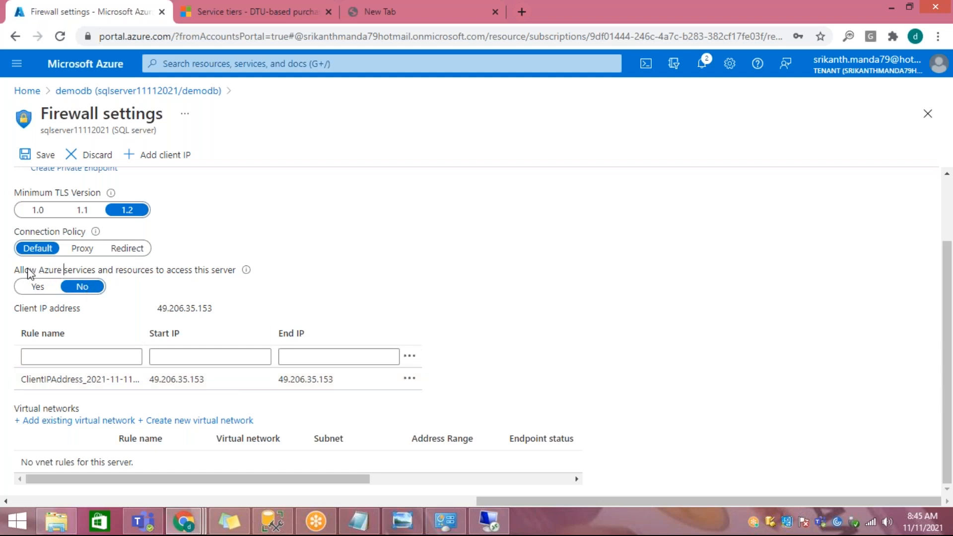
{"action": "left_click_drag", "start_coordinate": [22, 271], "coordinate": [234, 275]}
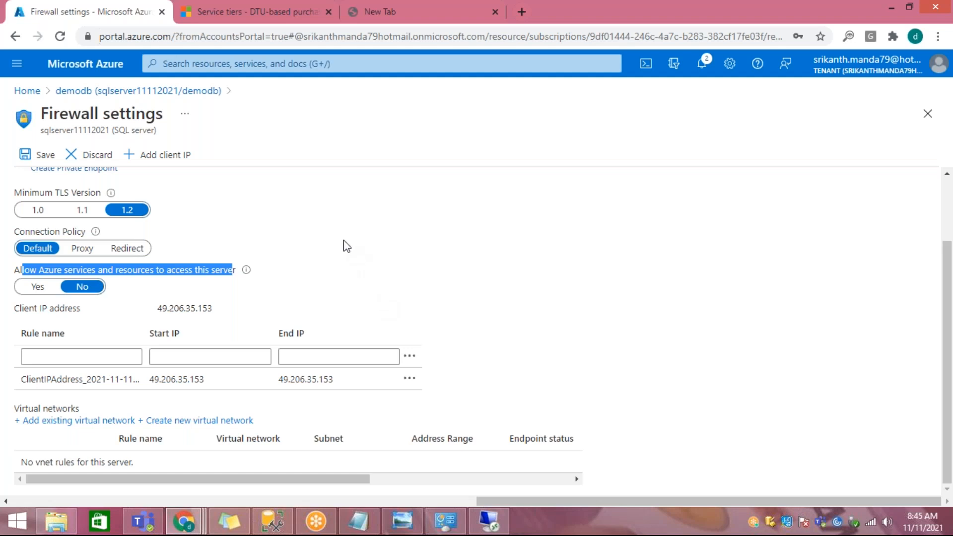
{"action": "left_click", "coordinate": [332, 249]}
{"action": "left_click_drag", "start_coordinate": [114, 272], "coordinate": [202, 275]}
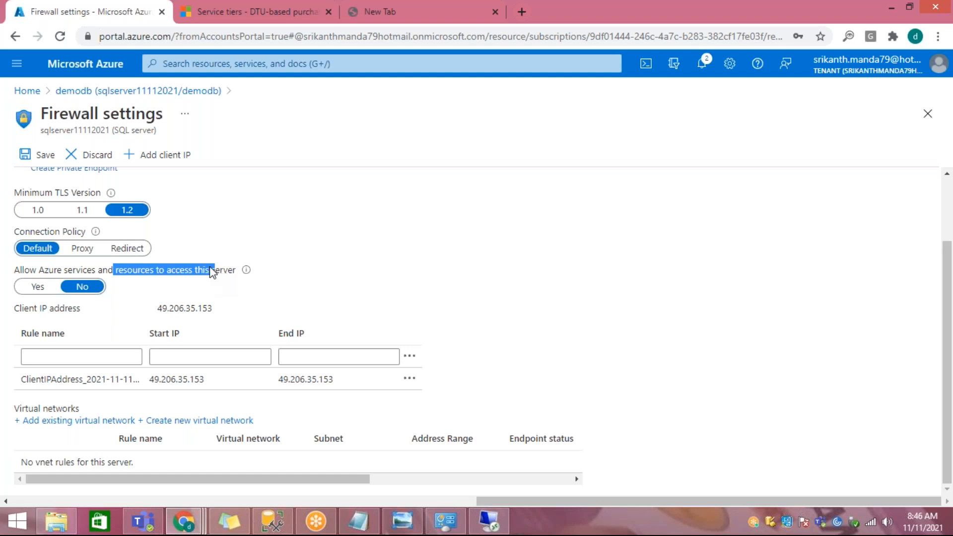
{"action": "left_click_drag", "start_coordinate": [38, 270], "coordinate": [221, 272]}
{"action": "mouse_move", "coordinate": [247, 271]}
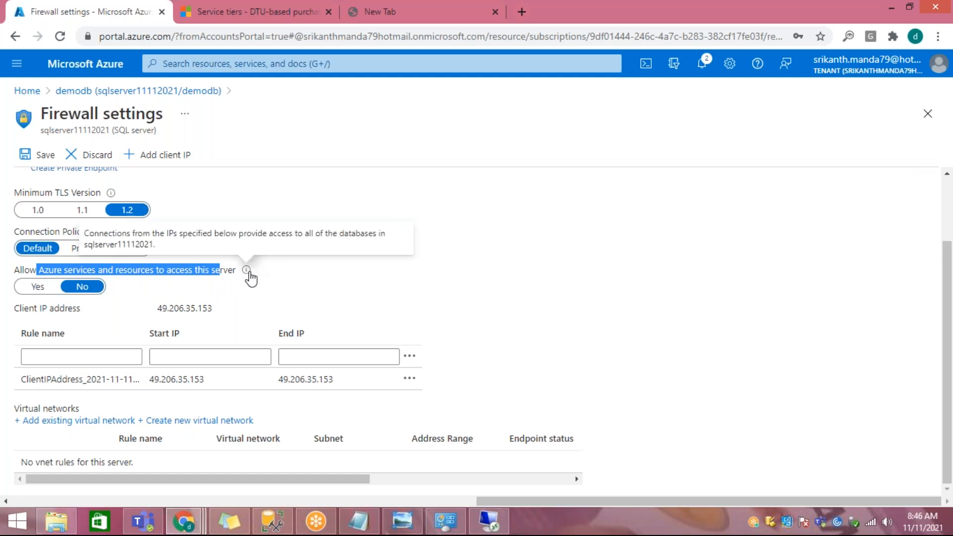
{"action": "left_click", "coordinate": [130, 275]}
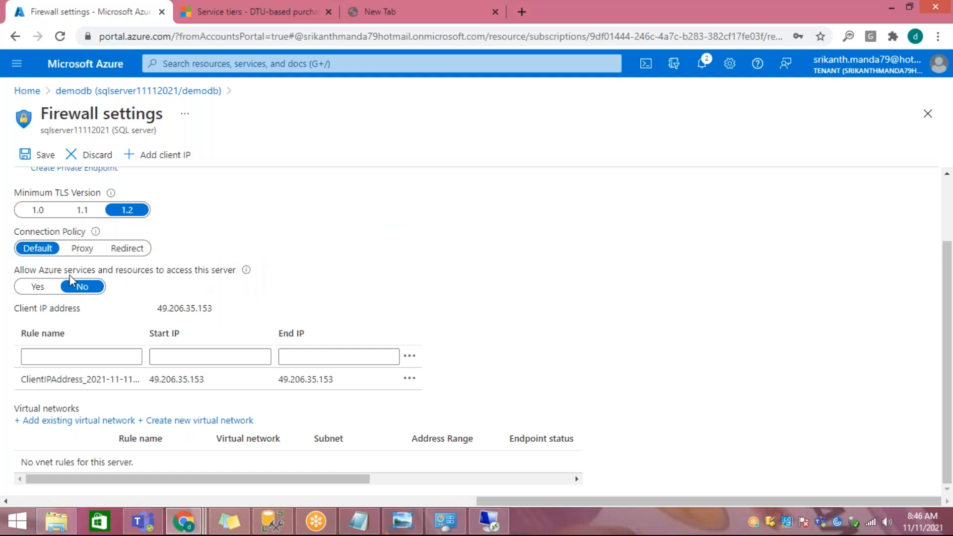
{"action": "left_click_drag", "start_coordinate": [62, 275], "coordinate": [179, 277]}
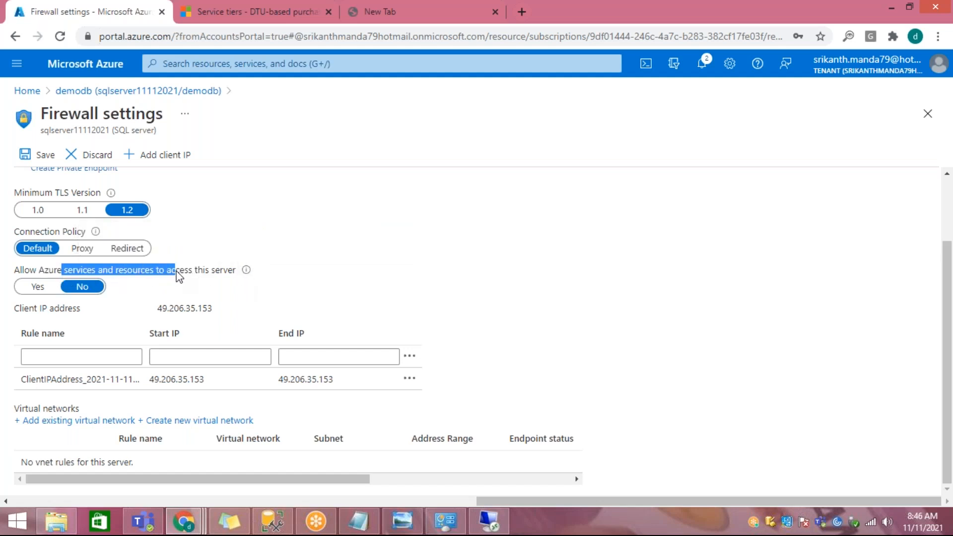
Step: Set access to this server for Azure services and resources to Yes and save the firewall settings
{"action": "left_click", "coordinate": [38, 291]}
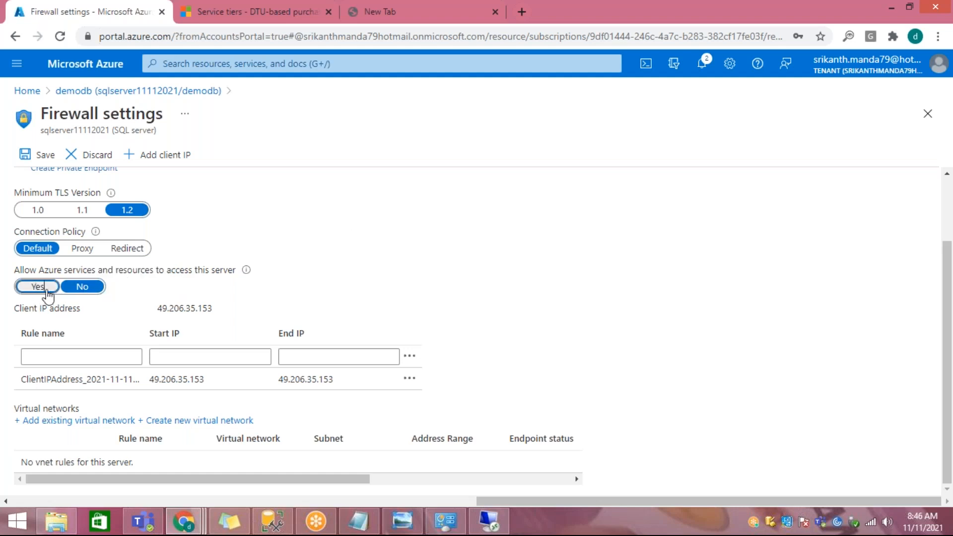
{"action": "left_click", "coordinate": [39, 288]}
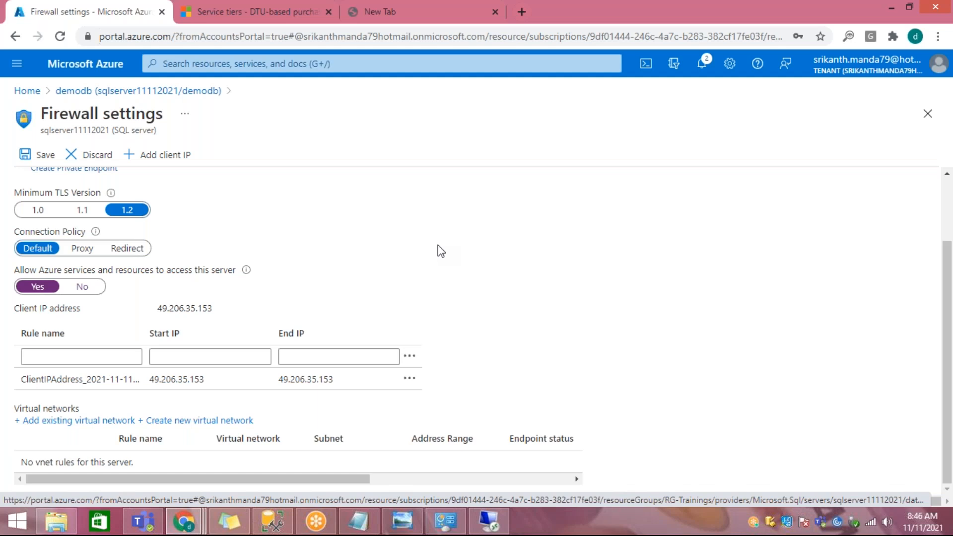
{"action": "left_click", "coordinate": [37, 156]}
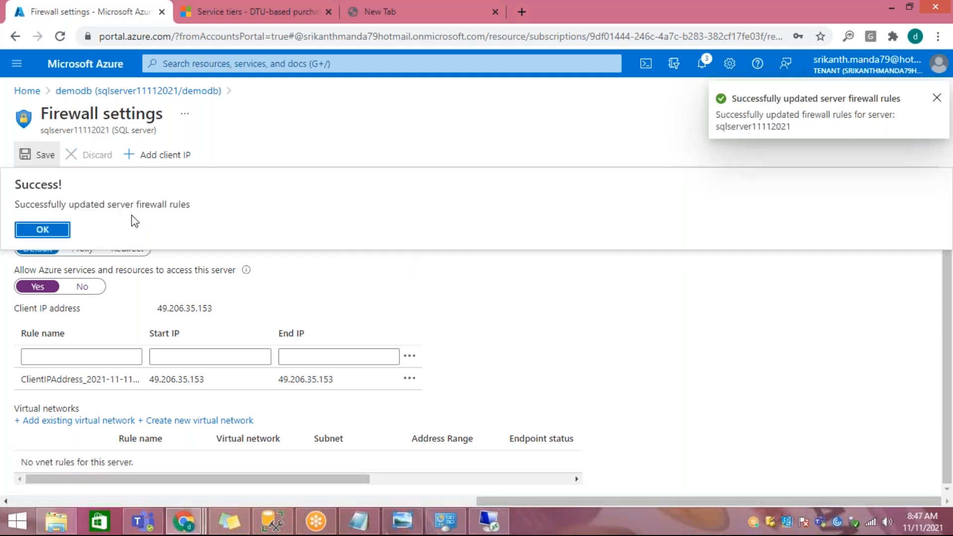
{"action": "left_click", "coordinate": [59, 231]}
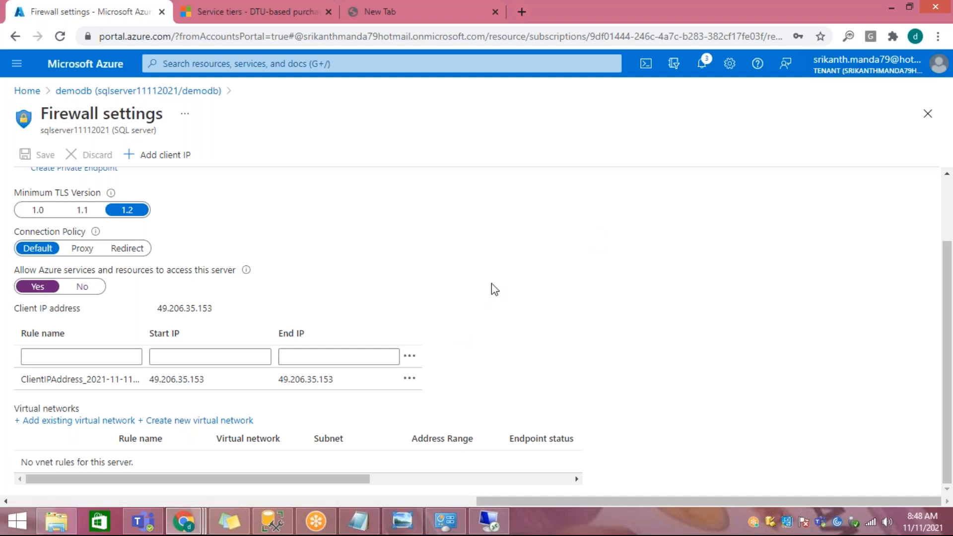
Step: Switch to the WhatIsMyIPAddress window and review the public IPv4 address and its provider
{"action": "mouse_move", "coordinate": [195, 525]}
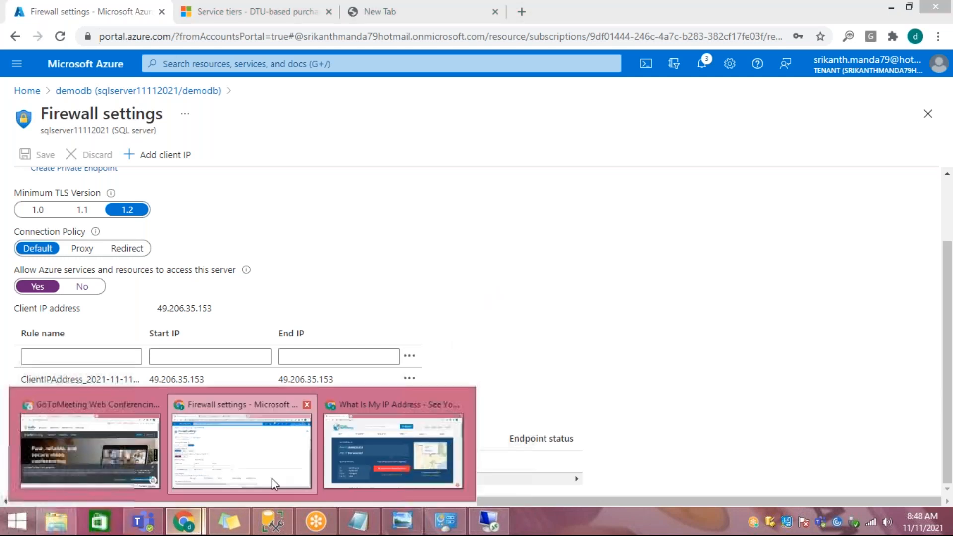
{"action": "left_click", "coordinate": [355, 419]}
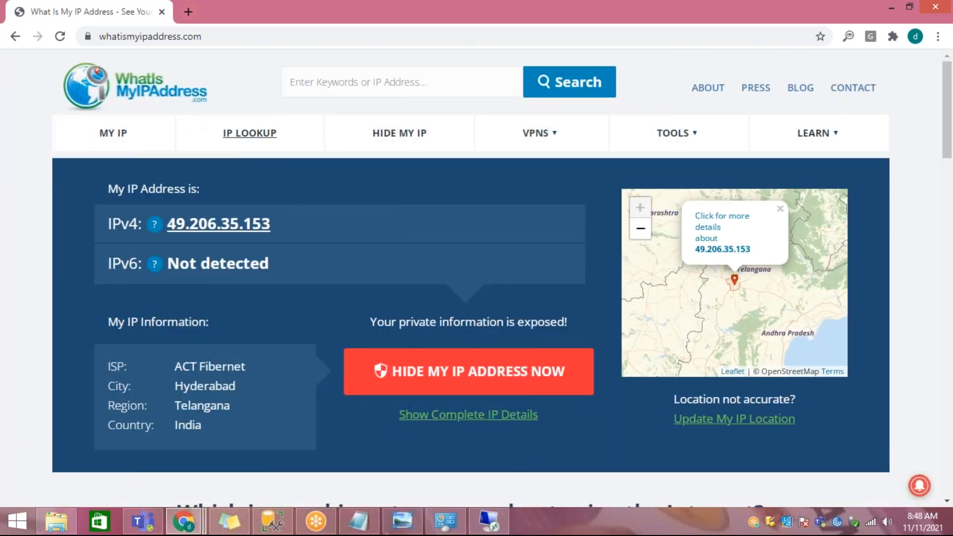
{"action": "left_click_drag", "start_coordinate": [284, 225], "coordinate": [170, 225]}
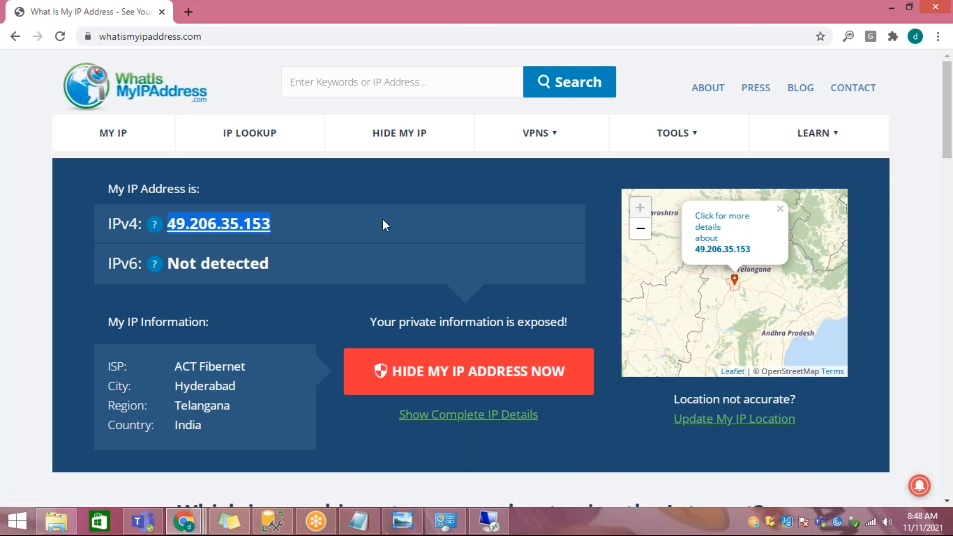
{"action": "left_click_drag", "start_coordinate": [182, 386], "coordinate": [185, 367]}
{"action": "left_click", "coordinate": [208, 361]}
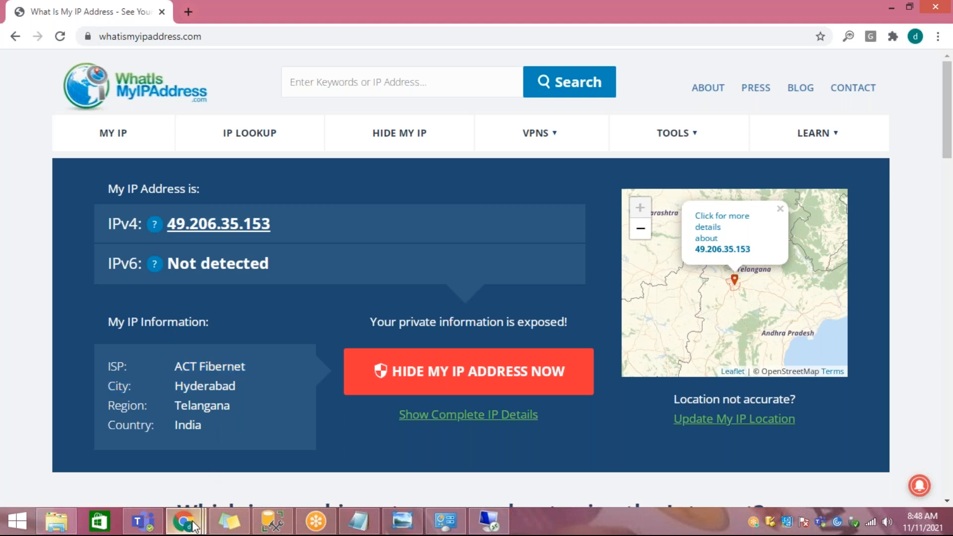
Step: Return to the portal's firewall settings and inspect the start and end IP fields of the blank rule
{"action": "mouse_move", "coordinate": [184, 521]}
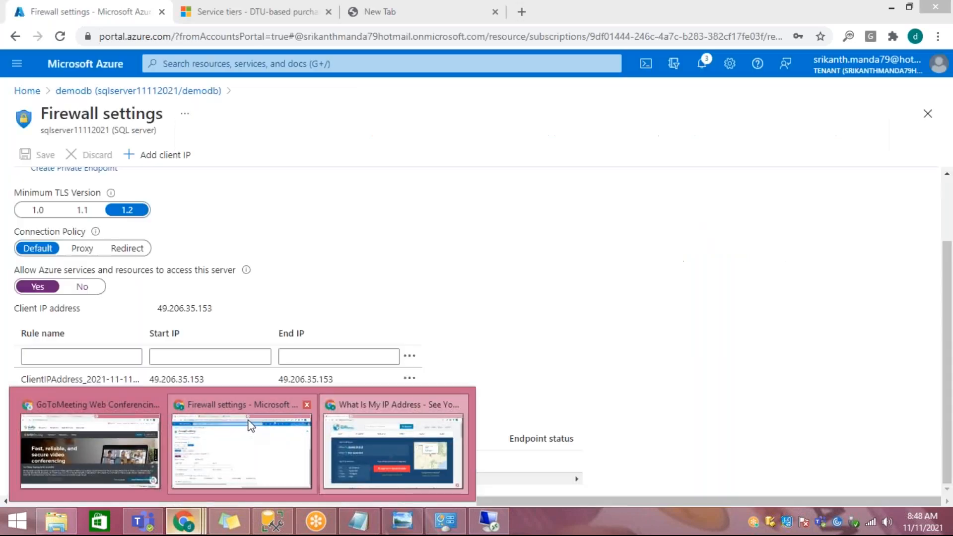
{"action": "left_click", "coordinate": [251, 423]}
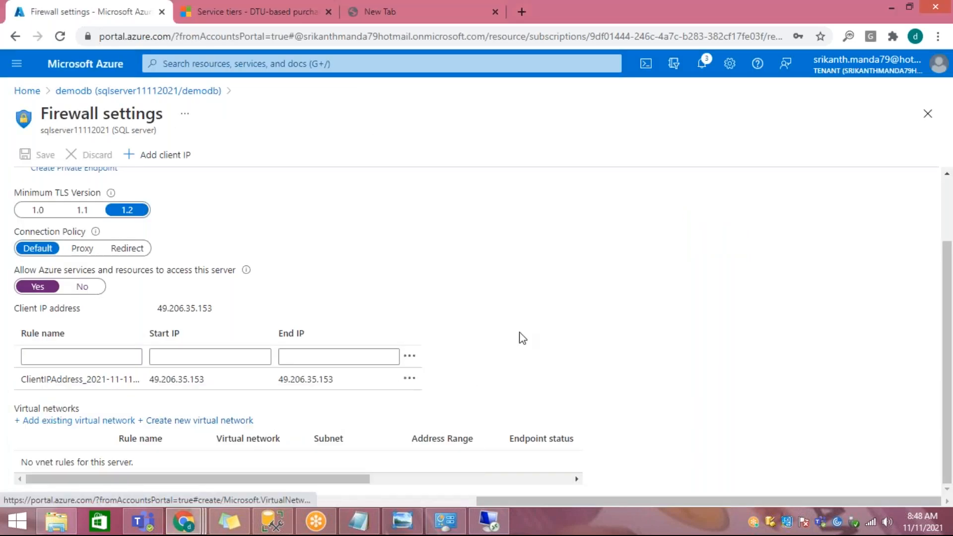
{"action": "left_click", "coordinate": [188, 357]}
{"action": "left_click", "coordinate": [279, 356]}
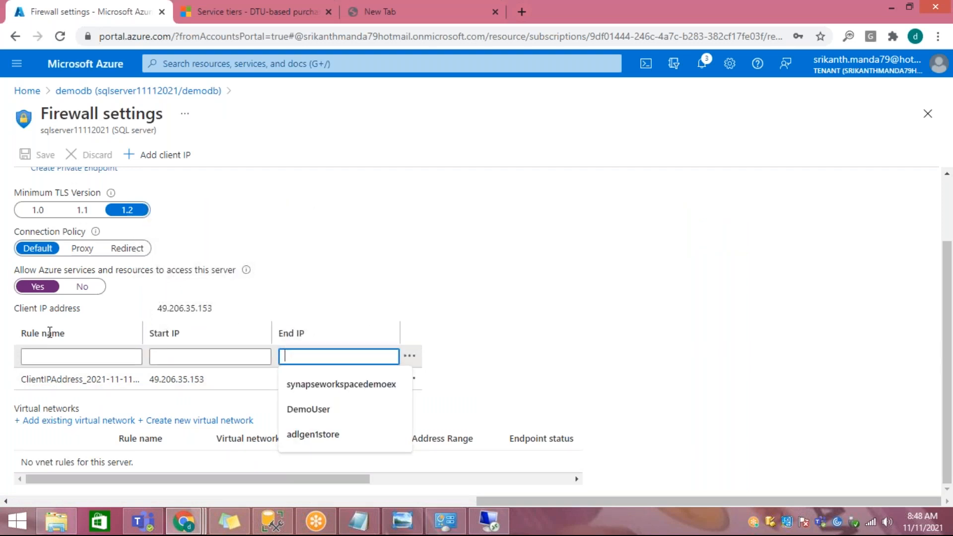
{"action": "left_click", "coordinate": [678, 250]}
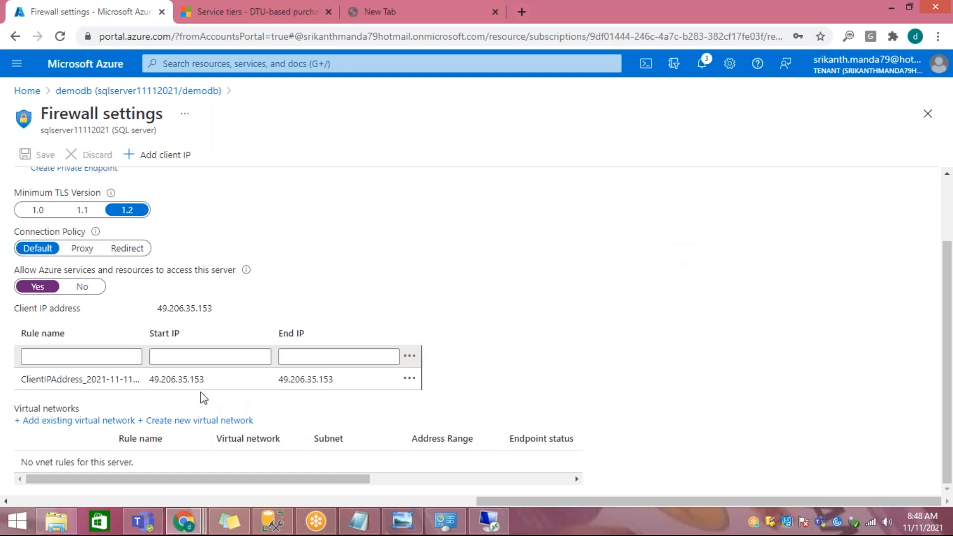
{"action": "left_click_drag", "start_coordinate": [161, 308], "coordinate": [229, 314]}
{"action": "left_click", "coordinate": [160, 308]}
{"action": "left_click_drag", "start_coordinate": [159, 307], "coordinate": [230, 316]}
{"action": "key", "text": "ctrl+c"}
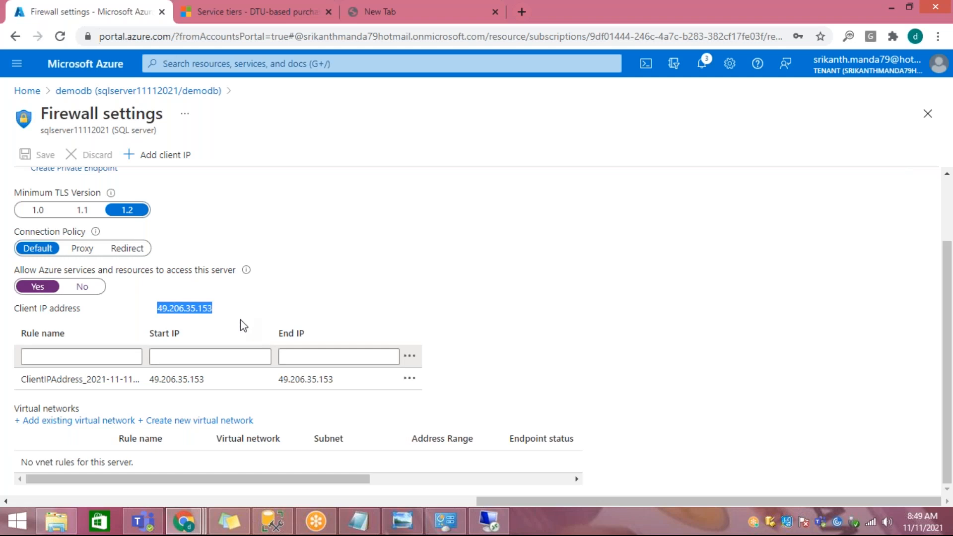
{"action": "left_click", "coordinate": [357, 519]}
{"action": "left_click", "coordinate": [268, 382]}
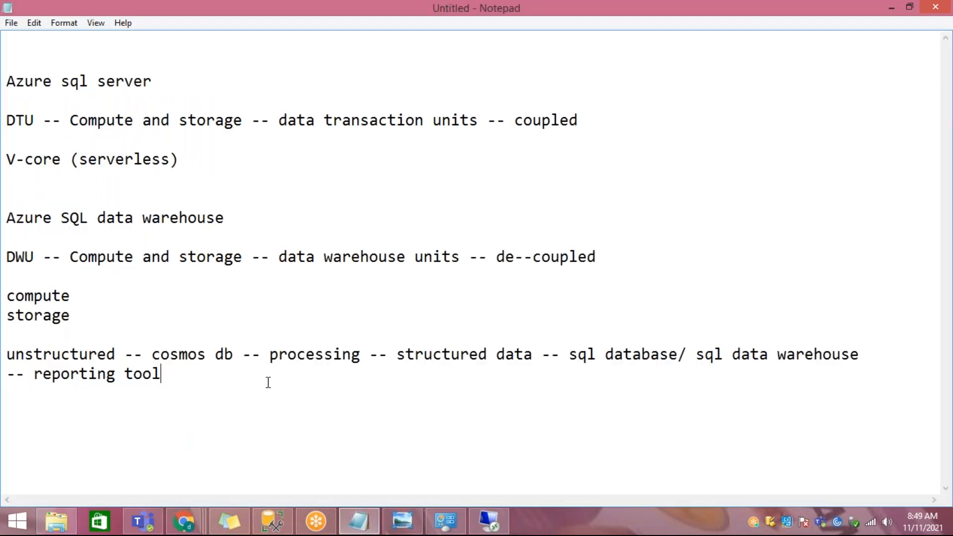
{"action": "key", "text": "Return"}
{"action": "key", "text": "Return"}
{"action": "key", "text": "Return"}
{"action": "key", "text": "ctrl+v"}
{"action": "type", "text": ","}
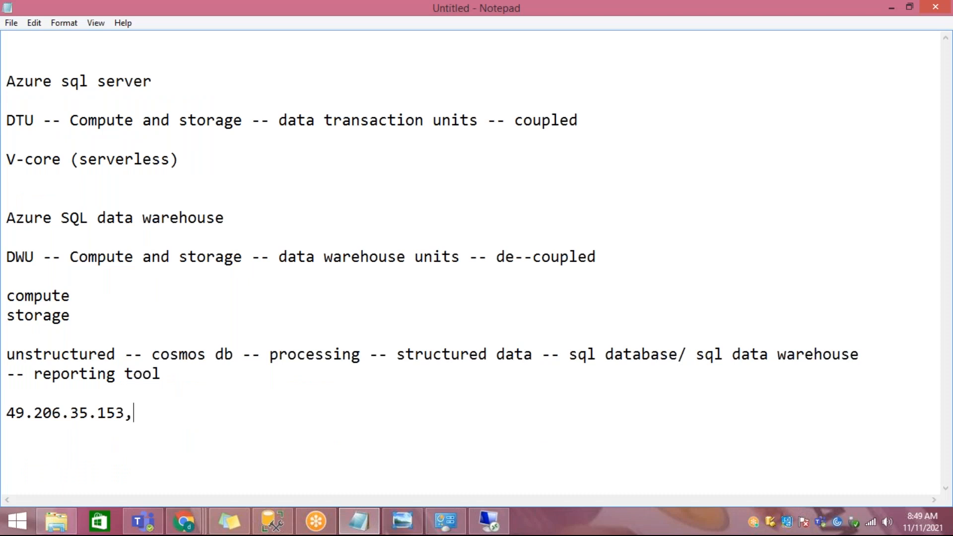
{"action": "key", "text": "ctrl+v"}
{"action": "key", "text": "BackSpace"}
{"action": "type", "text": "4,"}
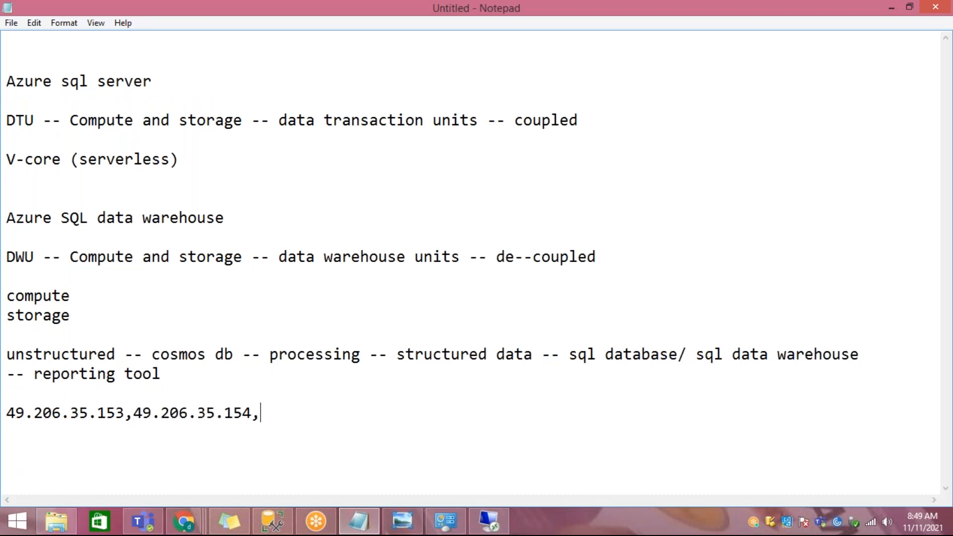
{"action": "key", "text": "ctrl+v"}
{"action": "key", "text": "BackSpace"}
{"action": "type", "text": "5,"}
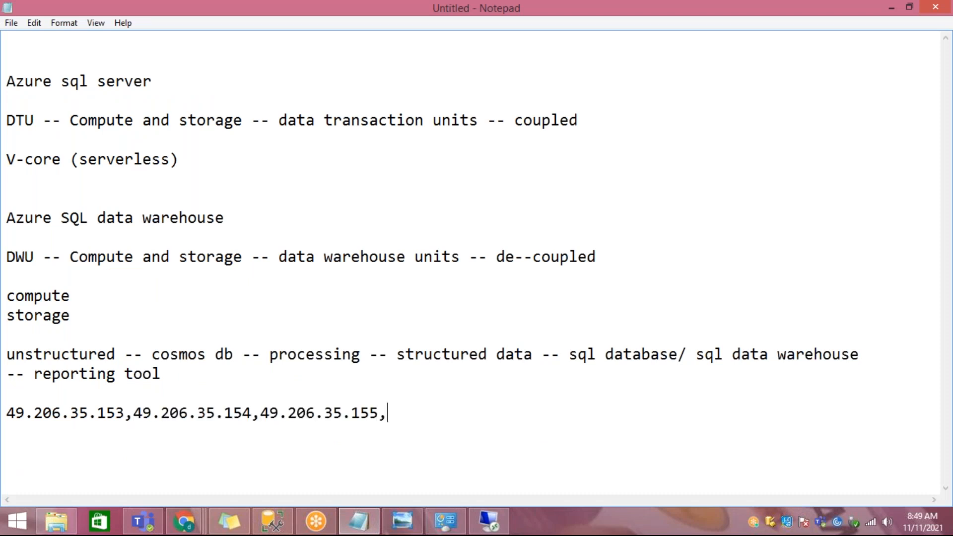
{"action": "key", "text": "ctrl+v"}
{"action": "key", "text": "BackSpace"}
{"action": "type", "text": "6"}
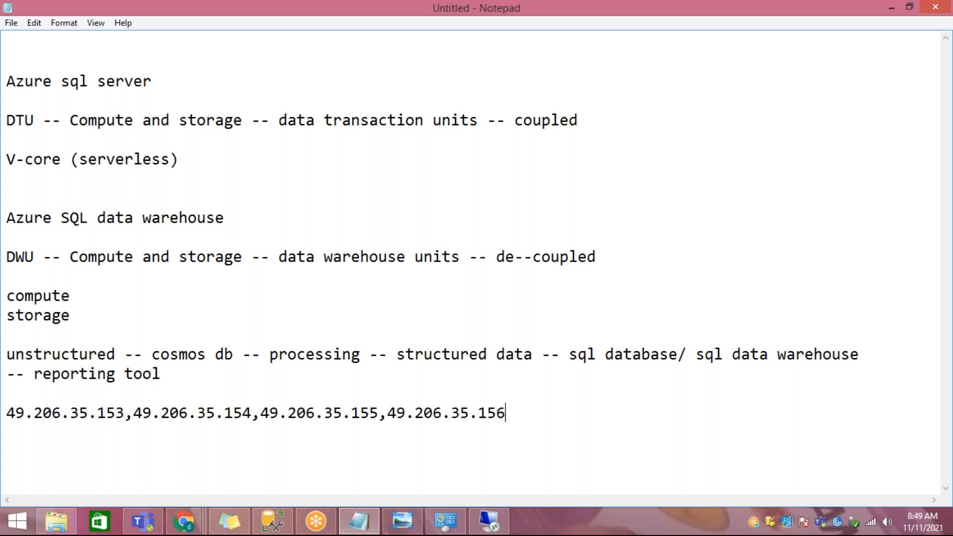
{"action": "type", "text": ","}
{"action": "key", "text": "ctrl+v"}
{"action": "key", "text": "BackSpace"}
{"action": "type", "text": "7"}
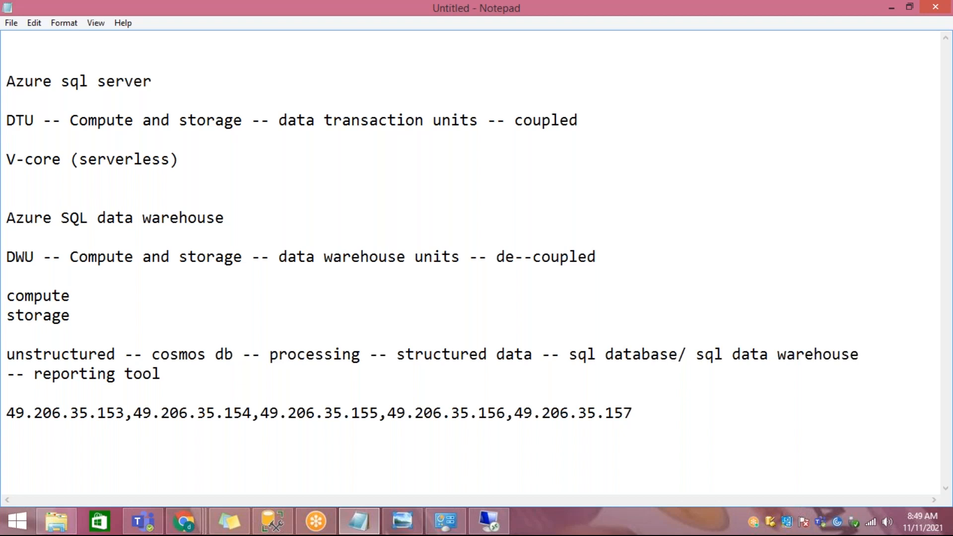
{"action": "left_click_drag", "start_coordinate": [513, 414], "coordinate": [16, 413]}
{"action": "mouse_move", "coordinate": [183, 521]}
{"action": "left_click", "coordinate": [233, 476]}
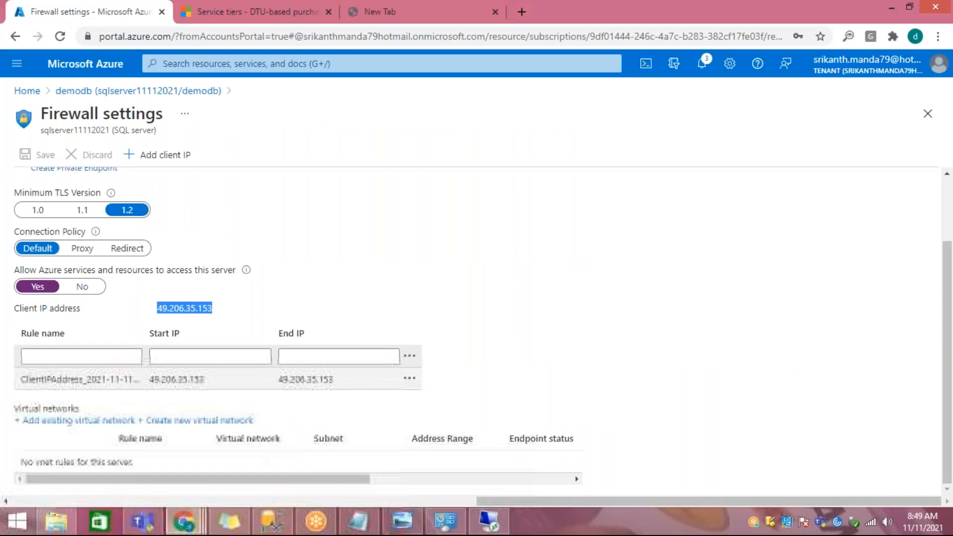
{"action": "left_click", "coordinate": [312, 355]}
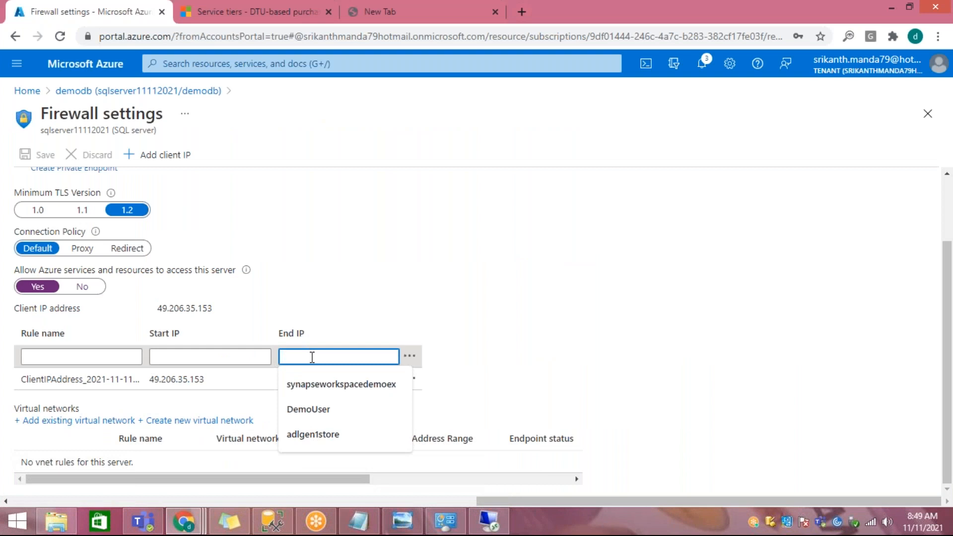
{"action": "type", "text": "49.206.35.157"}
{"action": "left_click", "coordinate": [208, 356]}
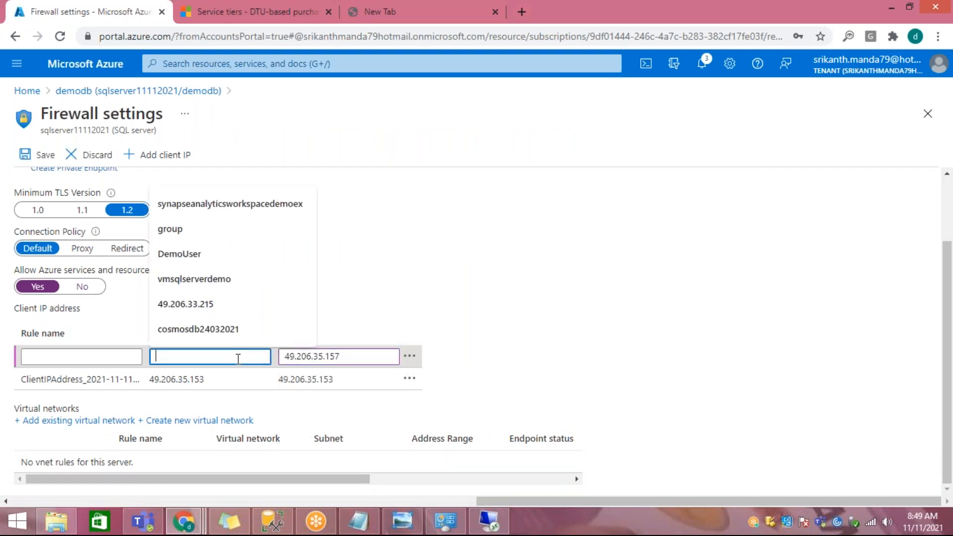
{"action": "left_click", "coordinate": [357, 292]}
{"action": "left_click_drag", "start_coordinate": [163, 307], "coordinate": [214, 313]}
{"action": "key", "text": "ctrl+c"}
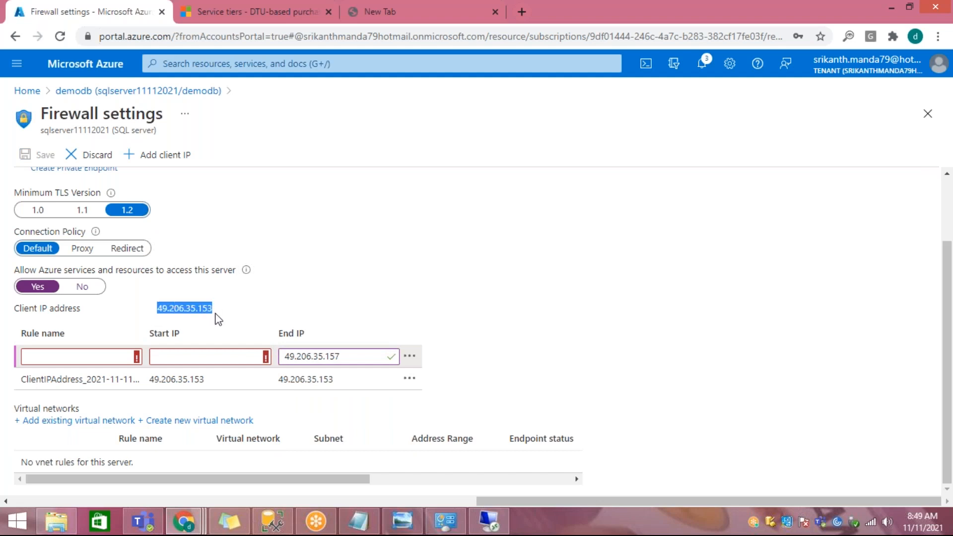
{"action": "left_click", "coordinate": [205, 357]}
{"action": "key", "text": "ctrl+v"}
Step: Name the new firewall rule teamipaddres, save the firewall settings and dismiss the confirmation
{"action": "left_click", "coordinate": [73, 357]}
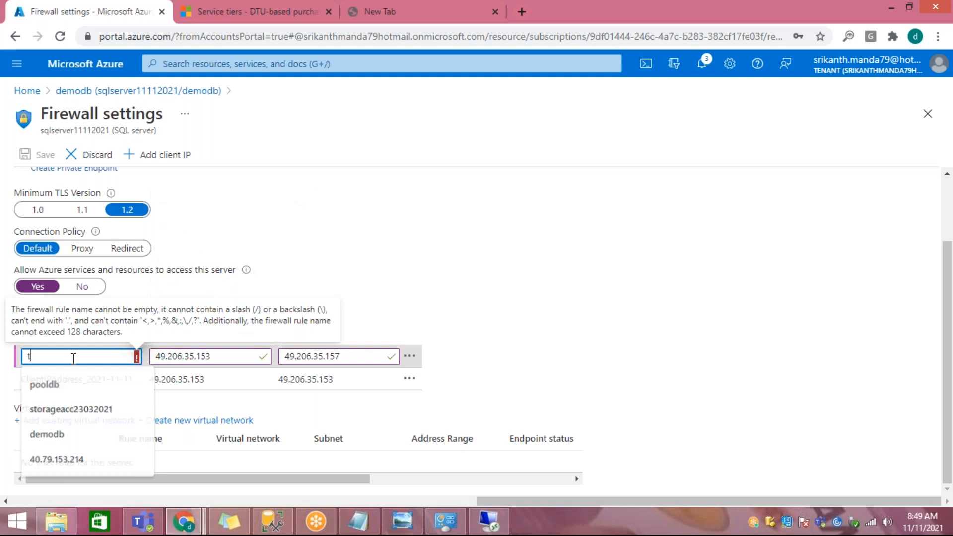
{"action": "type", "text": "teamipaddr"}
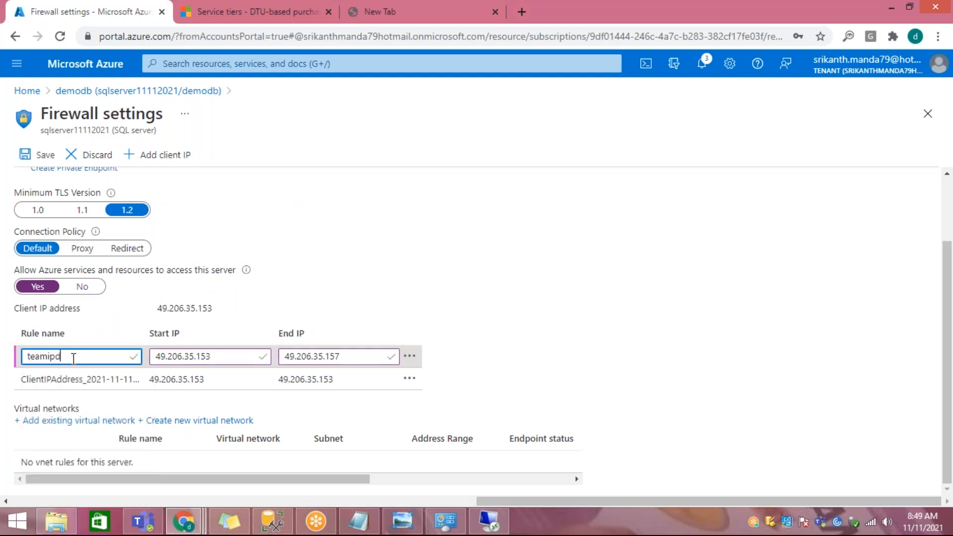
{"action": "type", "text": "es"}
{"action": "left_click", "coordinate": [31, 157]}
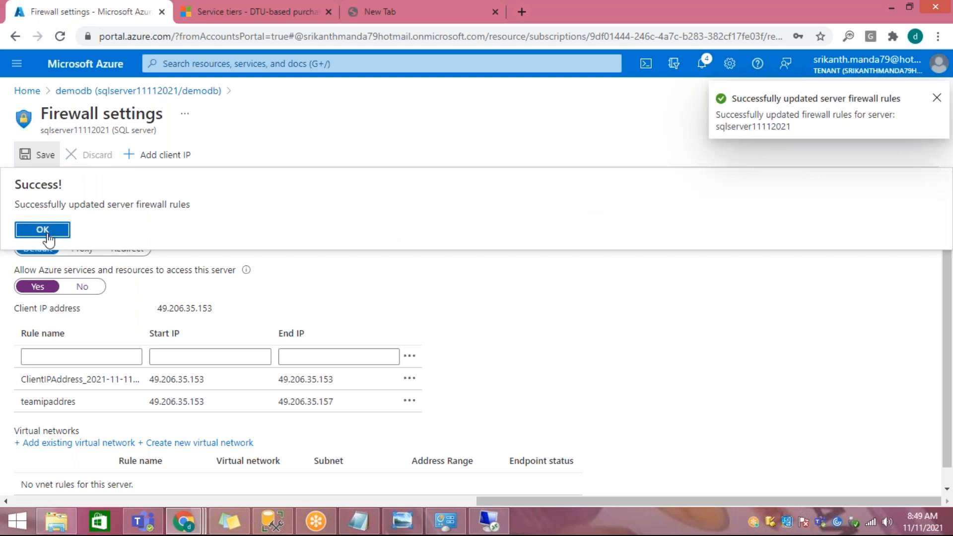
{"action": "left_click", "coordinate": [43, 230]}
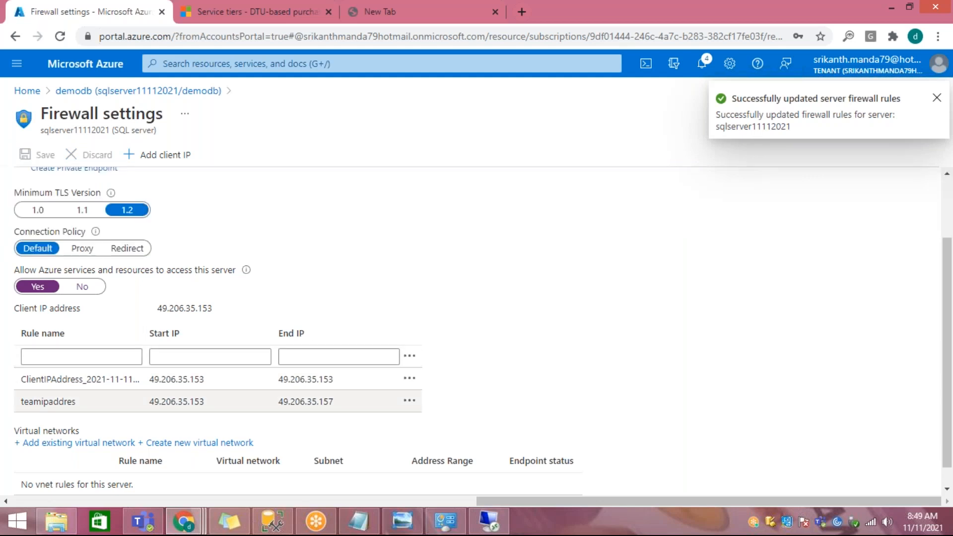
Step: Review the last part of the start and end IPs of the teamipaddres rule
{"action": "left_click_drag", "start_coordinate": [190, 402], "coordinate": [200, 403]}
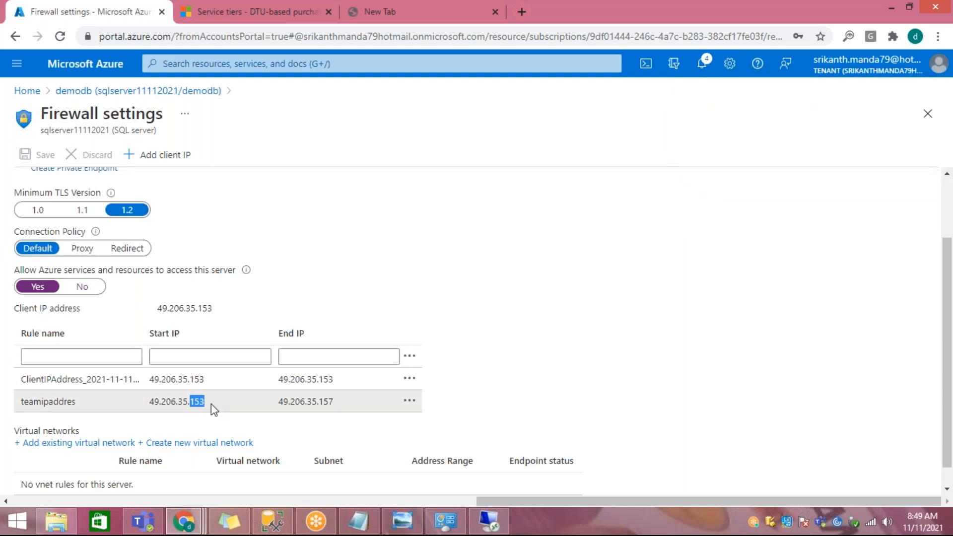
{"action": "left_click", "coordinate": [211, 405]}
{"action": "left_click_drag", "start_coordinate": [325, 401], "coordinate": [343, 401]}
{"action": "left_click", "coordinate": [660, 302]}
Step: Switch to SQL Server Management Studio, collapse the local SQL Server Agent node and expand the Azure server's Databases to select demodb
{"action": "left_click", "coordinate": [286, 525]}
{"action": "left_click", "coordinate": [440, 276]}
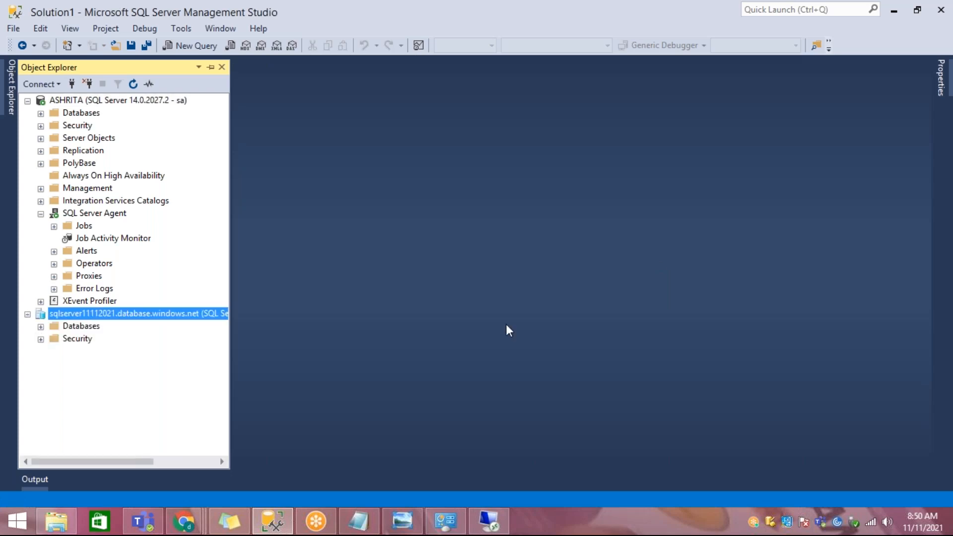
{"action": "mouse_move", "coordinate": [183, 521]}
{"action": "left_click", "coordinate": [291, 442]}
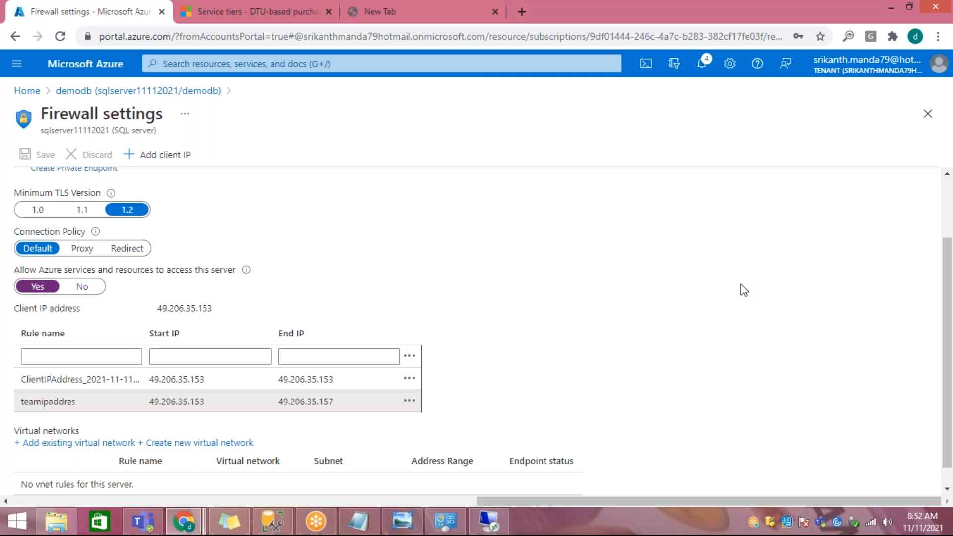
{"action": "left_click", "coordinate": [272, 521]}
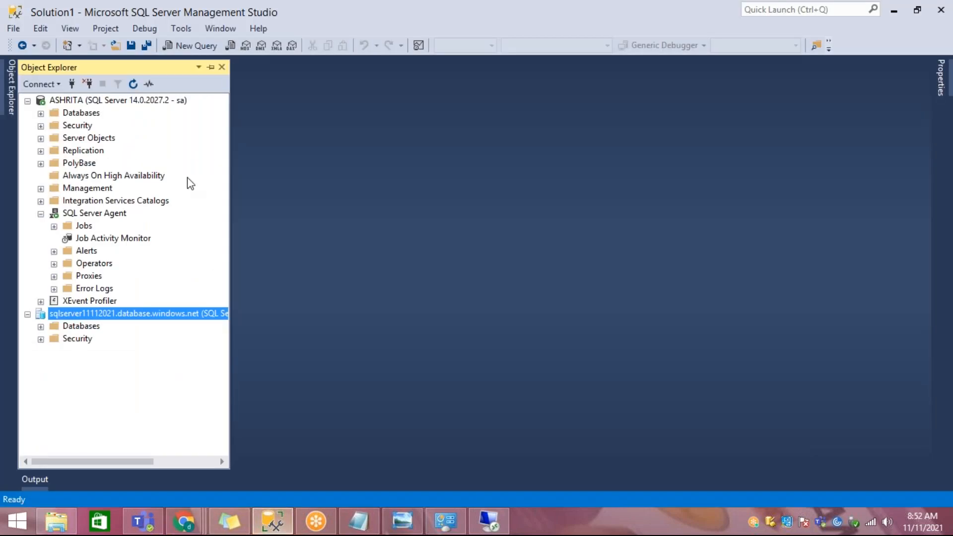
{"action": "left_click", "coordinate": [40, 214]}
{"action": "left_click", "coordinate": [41, 251]}
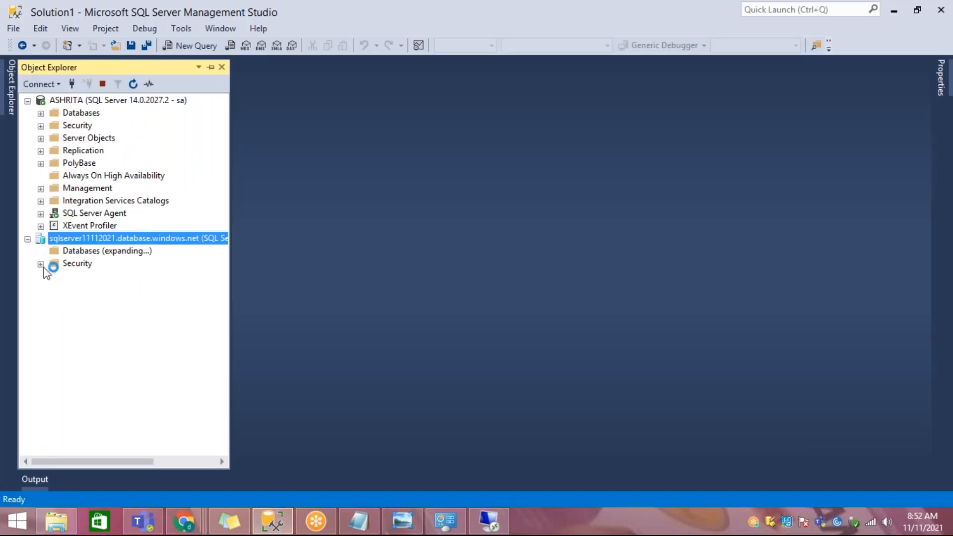
{"action": "left_click", "coordinate": [79, 275]}
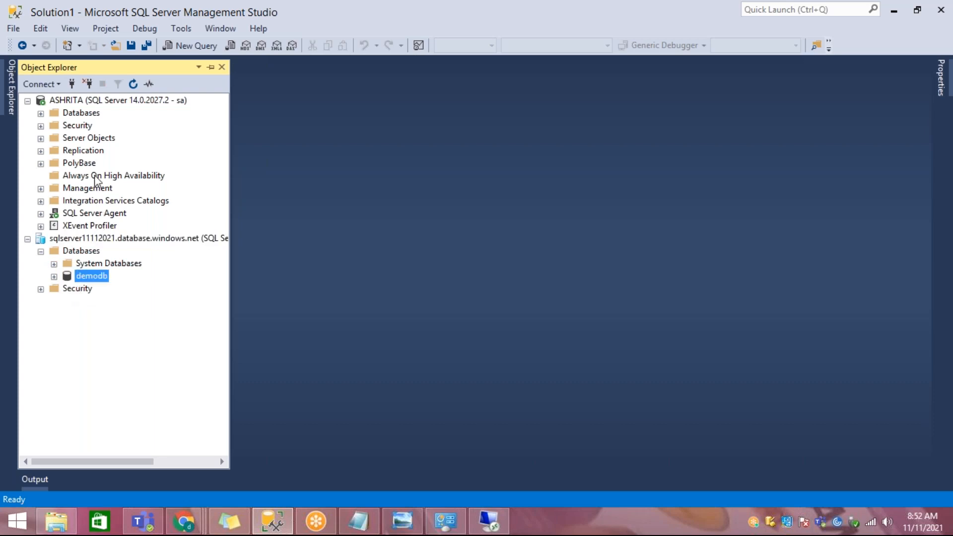
Step: Review the local server's Databases, Security, Integration Services Catalogs and SQL Server Agent nodes
{"action": "left_click", "coordinate": [84, 115]}
{"action": "left_click", "coordinate": [86, 130]}
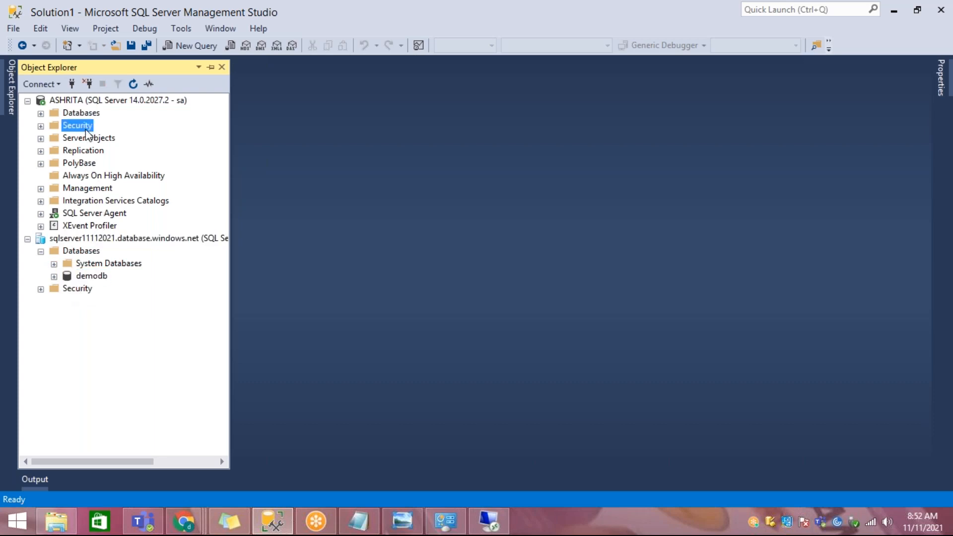
{"action": "left_click", "coordinate": [101, 201]}
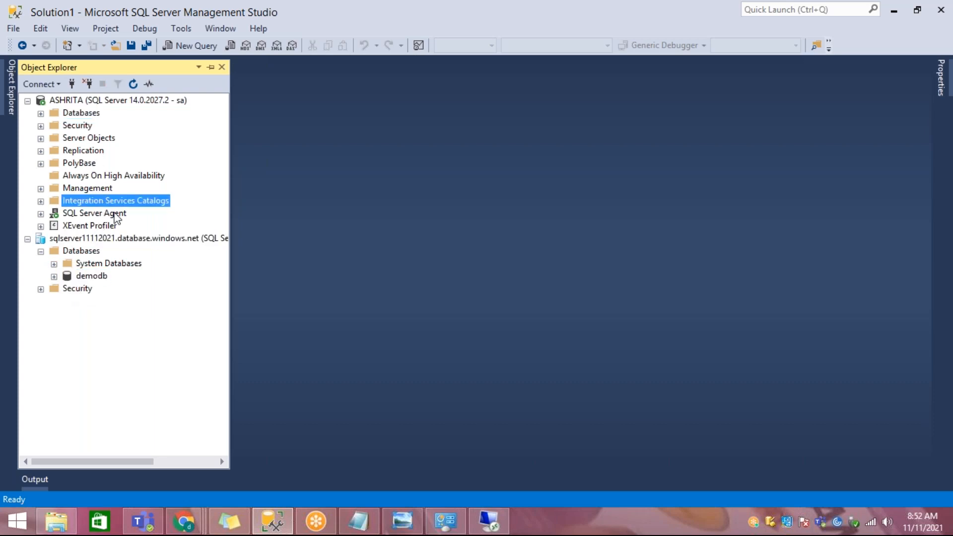
{"action": "left_click", "coordinate": [115, 214]}
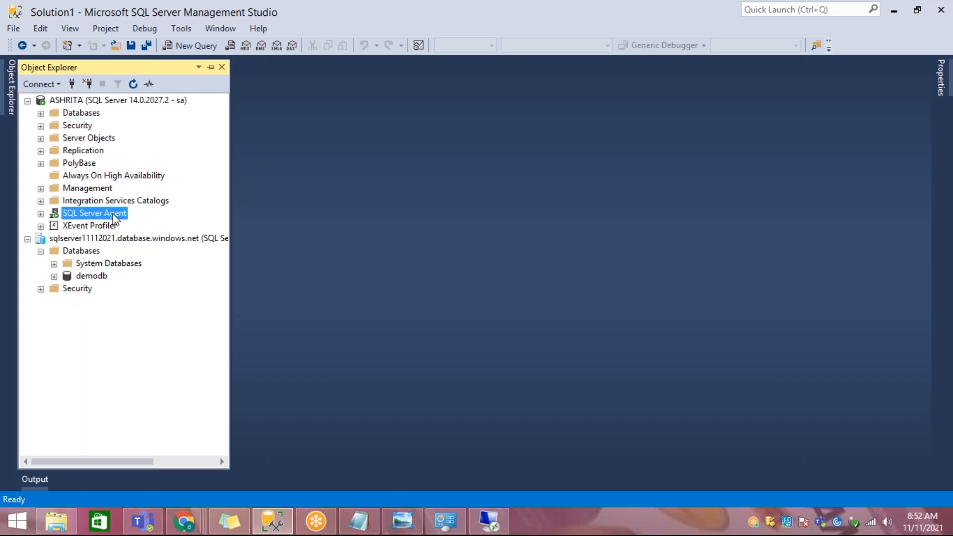
Step: Expand the Azure server's Security node to inspect Logins alongside its Databases folder
{"action": "left_click", "coordinate": [40, 251]}
{"action": "left_click", "coordinate": [40, 264]}
{"action": "left_click", "coordinate": [40, 252]}
{"action": "left_click", "coordinate": [85, 251]}
{"action": "left_click", "coordinate": [88, 301]}
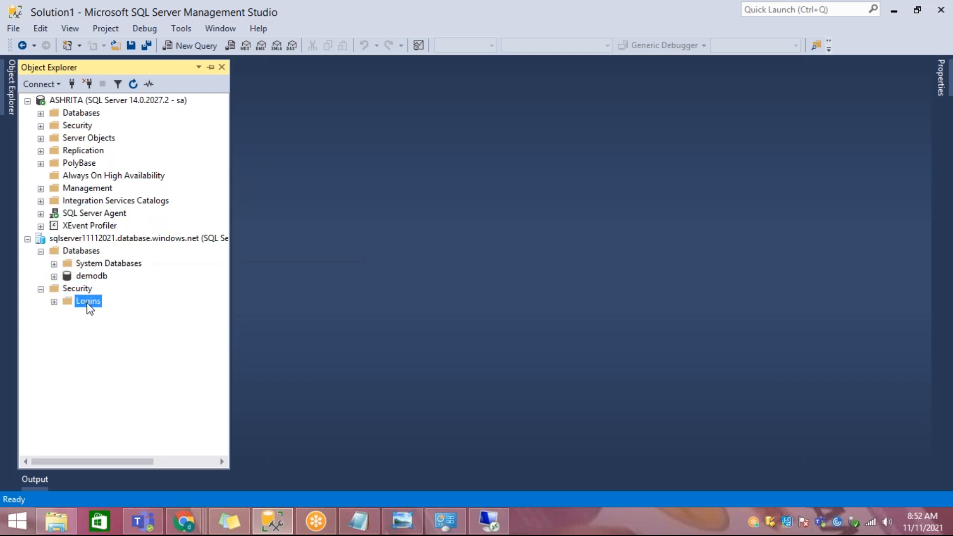
{"action": "left_click", "coordinate": [79, 251]}
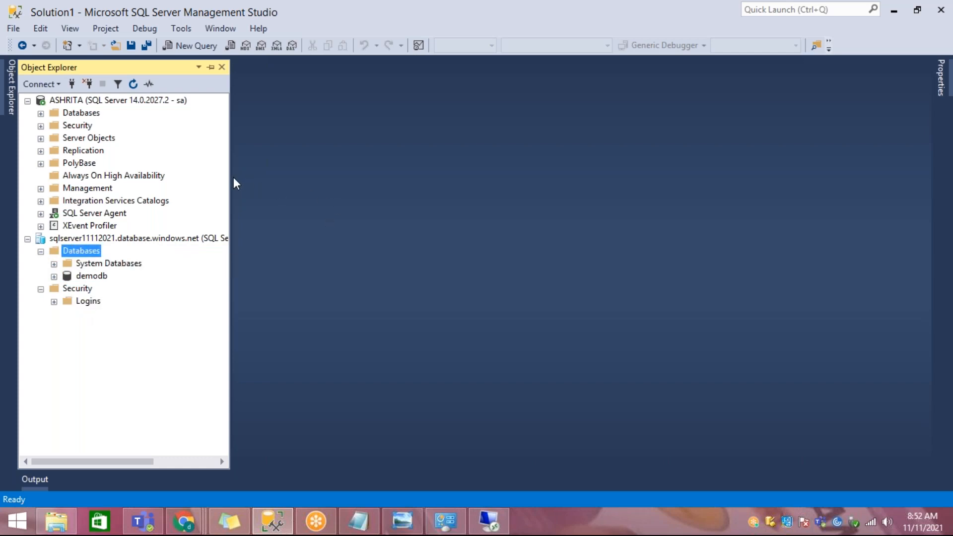
Step: Widen Object Explorer to show the Azure server's full name and compare it with the local Integration Services Catalogs, SQL Server Agent and Replication nodes
{"action": "left_click_drag", "start_coordinate": [230, 185], "coordinate": [331, 188]}
{"action": "left_click", "coordinate": [177, 241]}
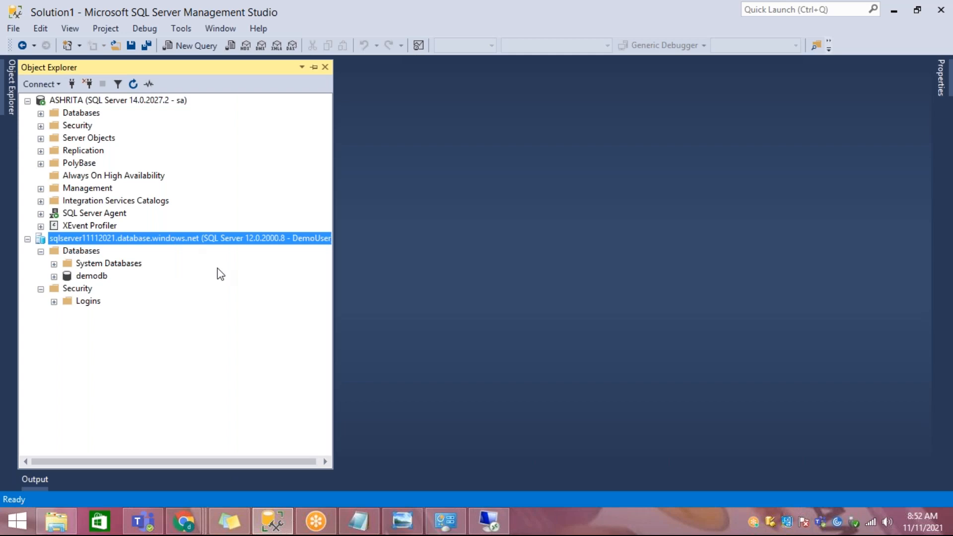
{"action": "left_click", "coordinate": [114, 201]}
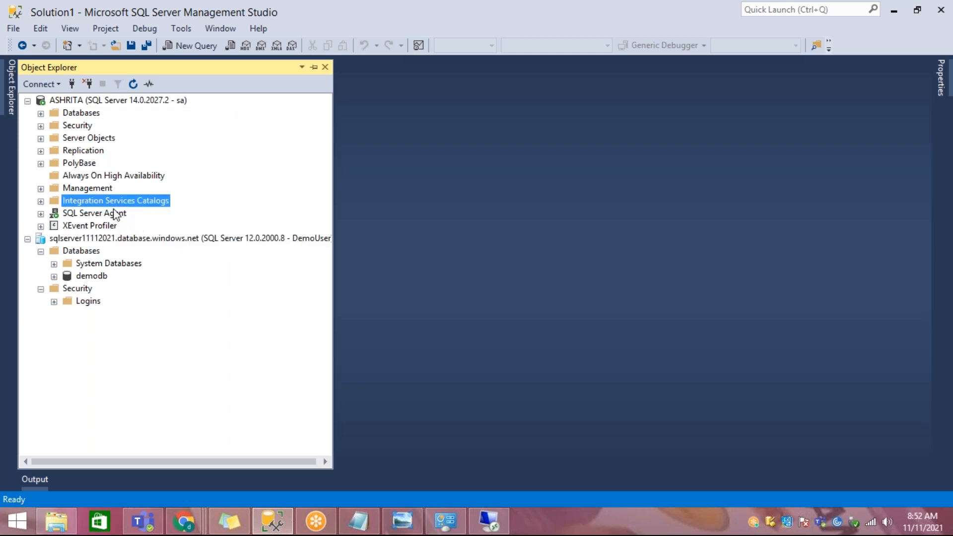
{"action": "left_click", "coordinate": [115, 214]}
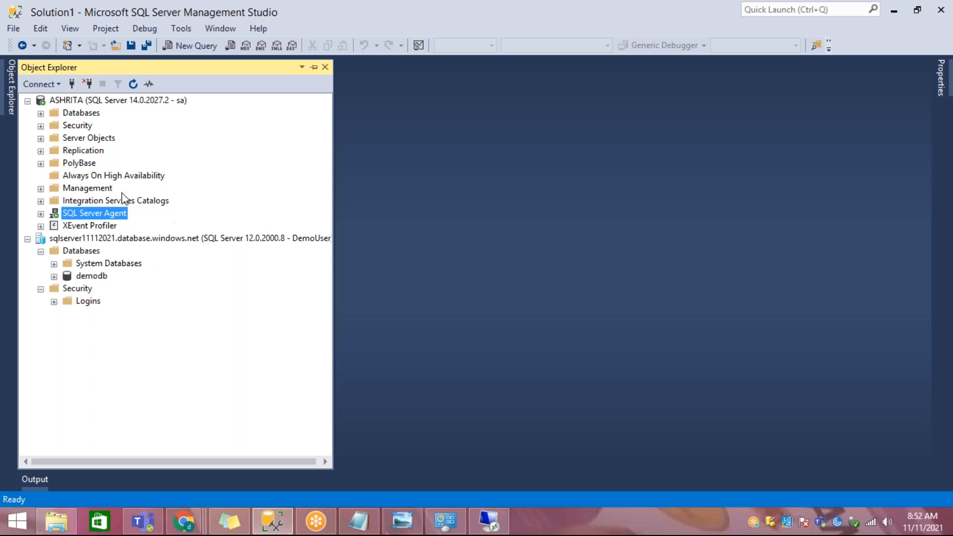
{"action": "left_click", "coordinate": [86, 154]}
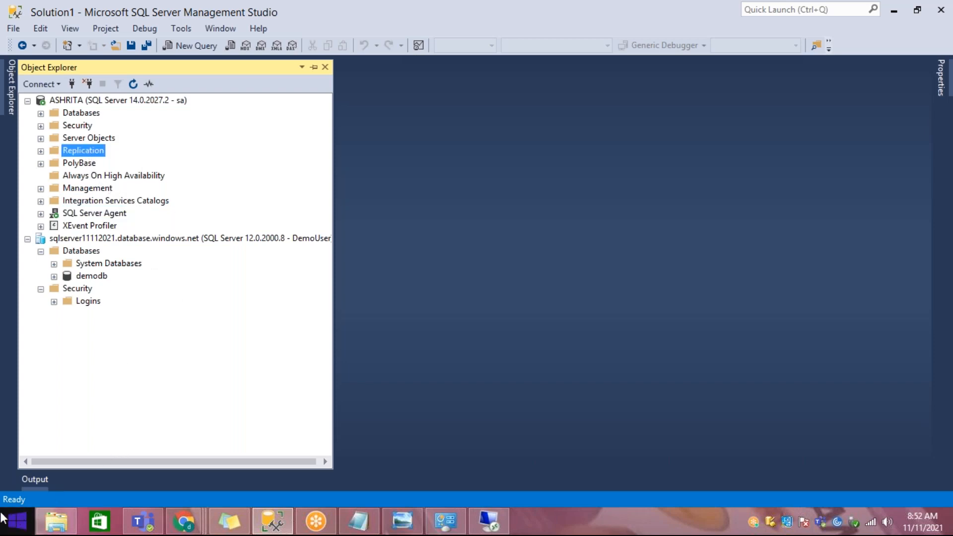
{"action": "left_click", "coordinate": [3, 519]}
{"action": "type", "text": "s"}
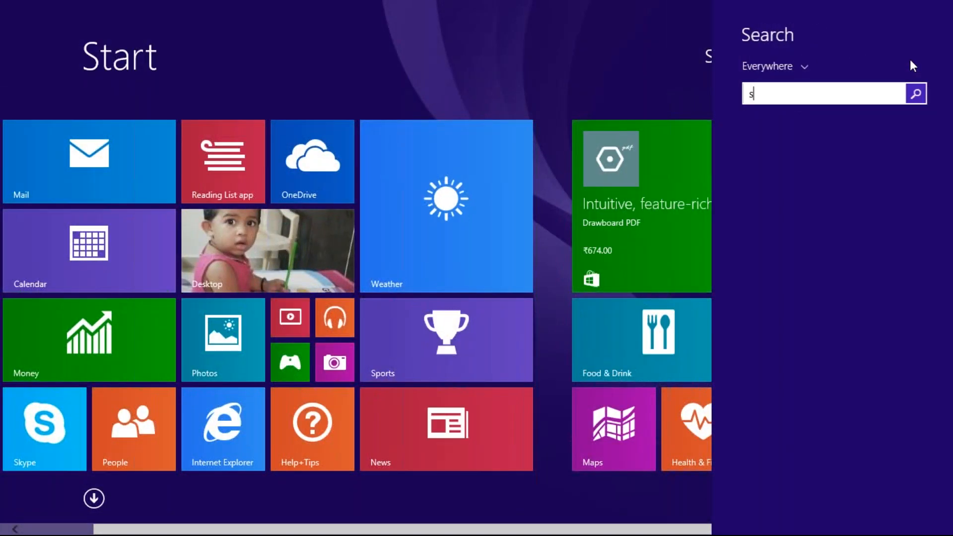
{"action": "type", "text": "ervices (IIS) Manager"}
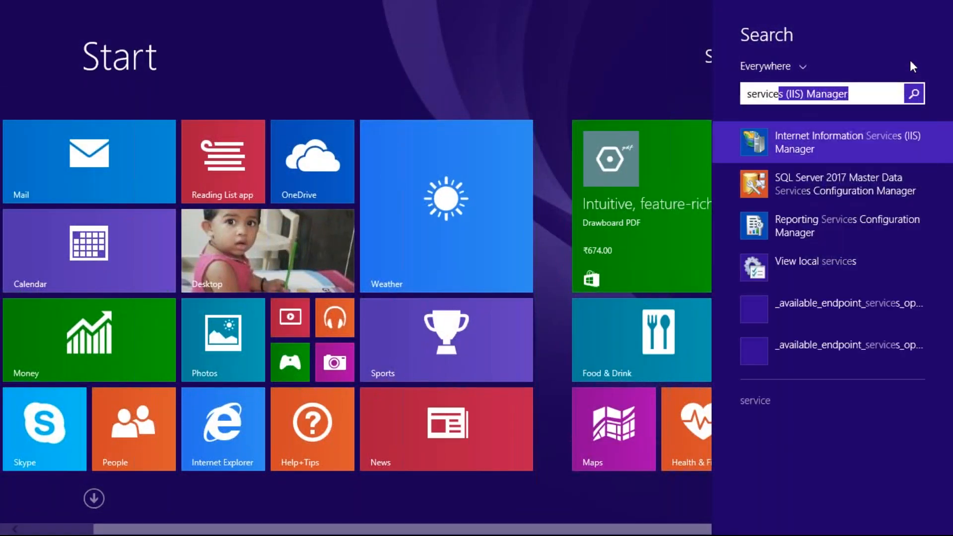
{"action": "left_click", "coordinate": [856, 148]}
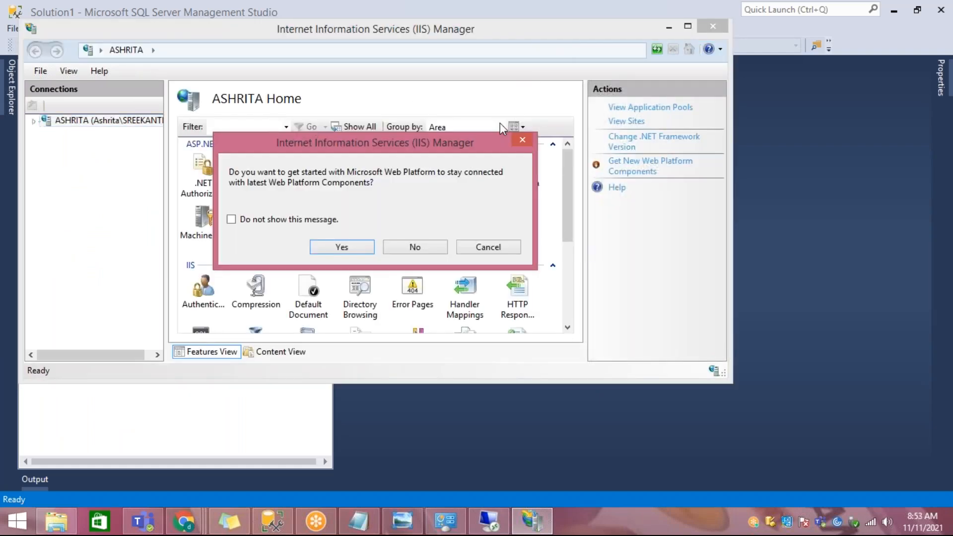
{"action": "left_click", "coordinate": [521, 139]}
{"action": "right_click", "coordinate": [531, 29]}
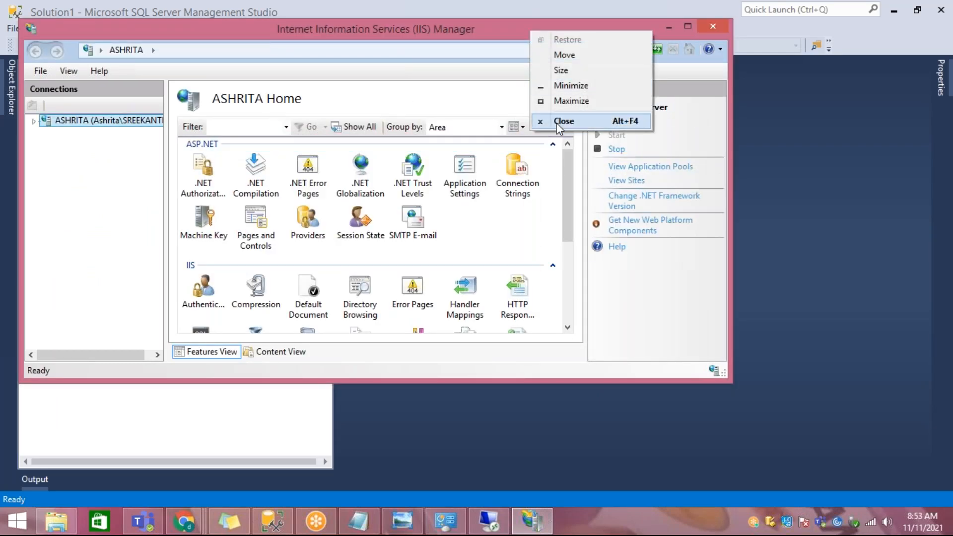
{"action": "left_click", "coordinate": [555, 122]}
Step: Search Windows for services.msc and open the Services console
{"action": "left_click", "coordinate": [18, 521]}
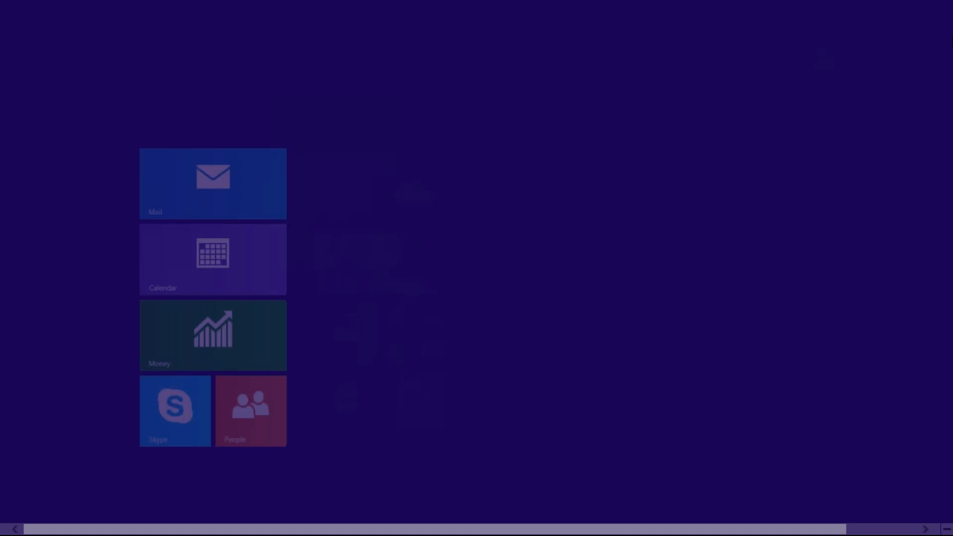
{"action": "left_click", "coordinate": [906, 56]}
{"action": "type", "text": "serv"}
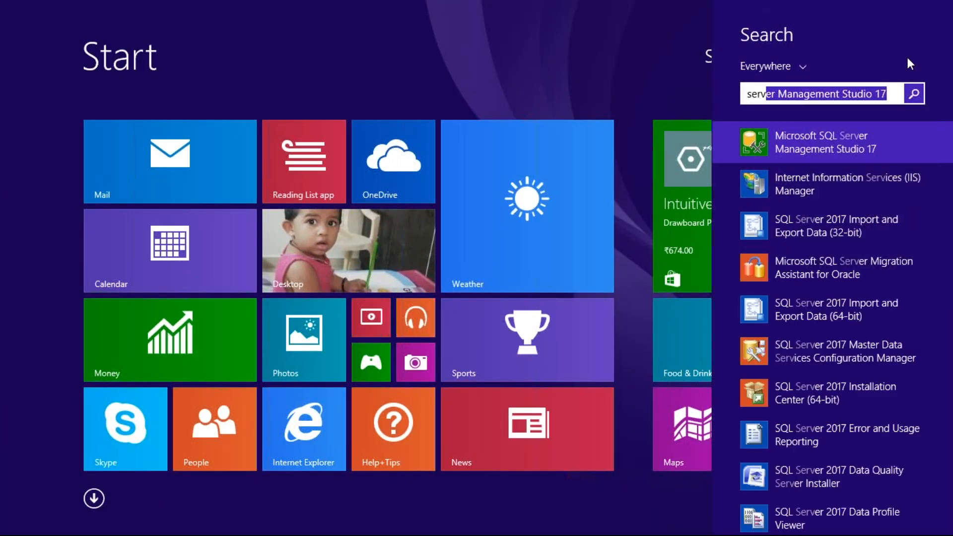
{"action": "type", "text": "ices"}
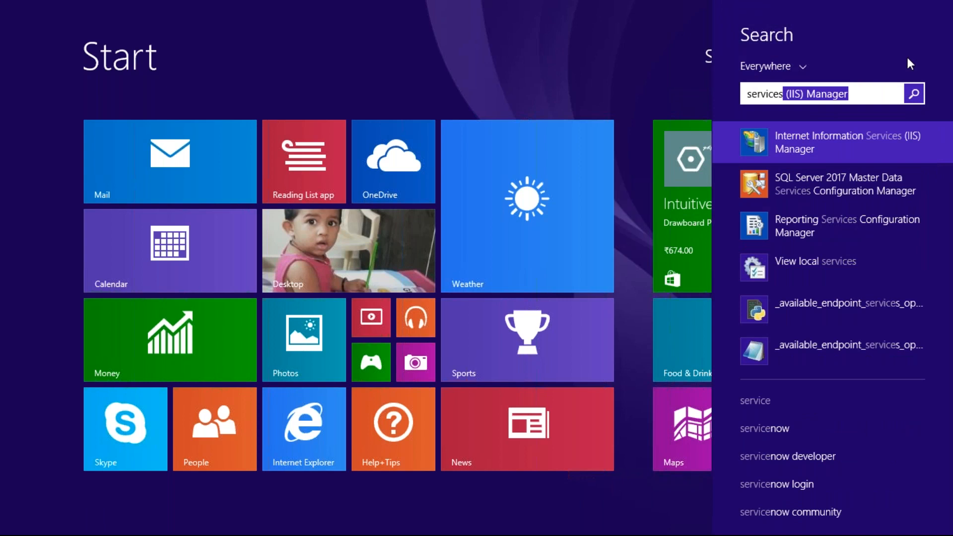
{"action": "type", "text": ".msc"}
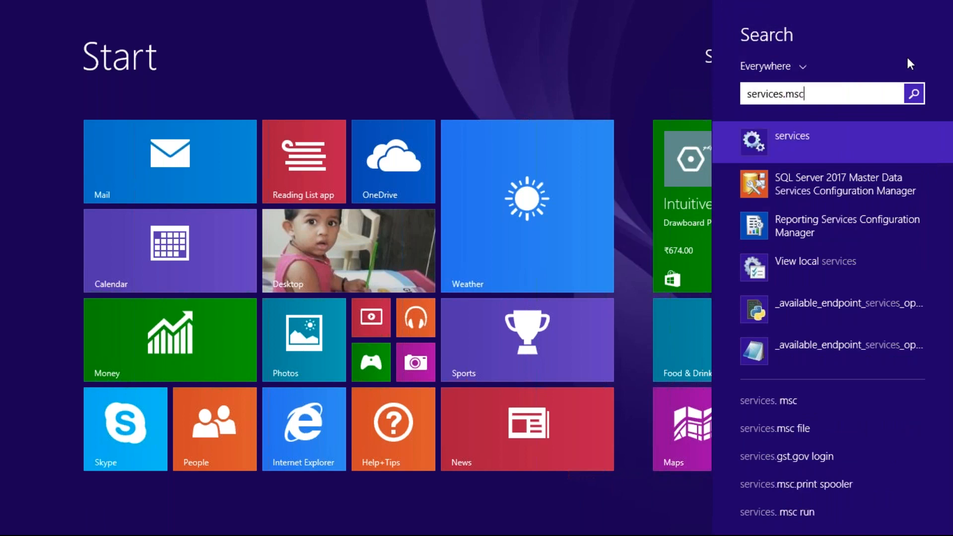
{"action": "left_click", "coordinate": [805, 146]}
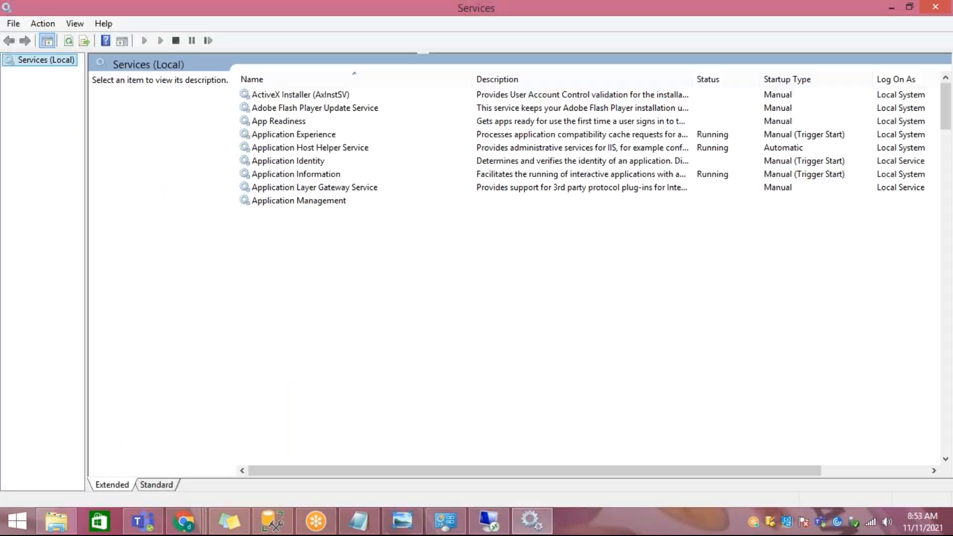
Step: Locate the SQL Server Agent services in the list and inspect the MSSQLSERVER and named-instance entries
{"action": "left_click", "coordinate": [325, 255]}
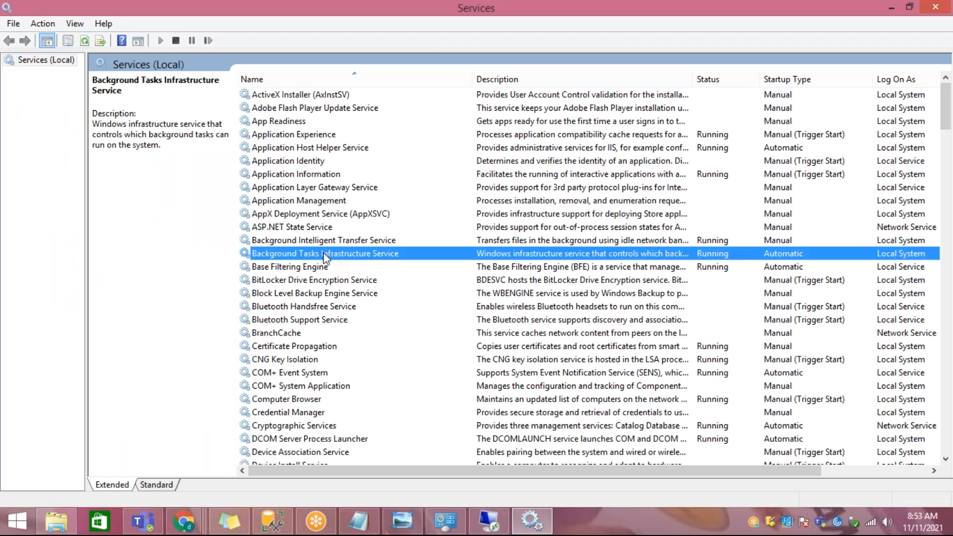
{"action": "key", "text": "s"}
{"action": "scroll", "coordinate": [324, 254], "scroll_direction": "down", "scroll_amount": 2}
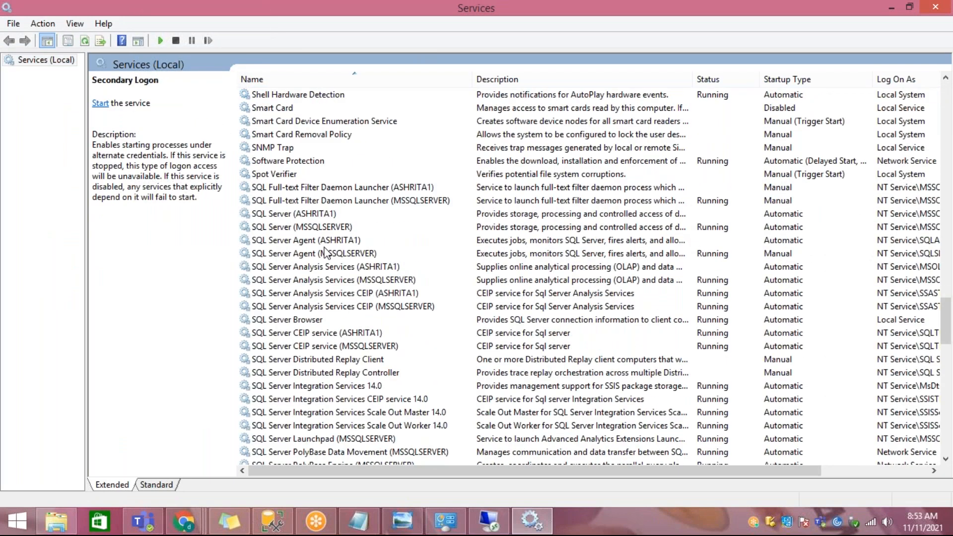
{"action": "left_click", "coordinate": [324, 253]}
{"action": "left_click", "coordinate": [324, 241]}
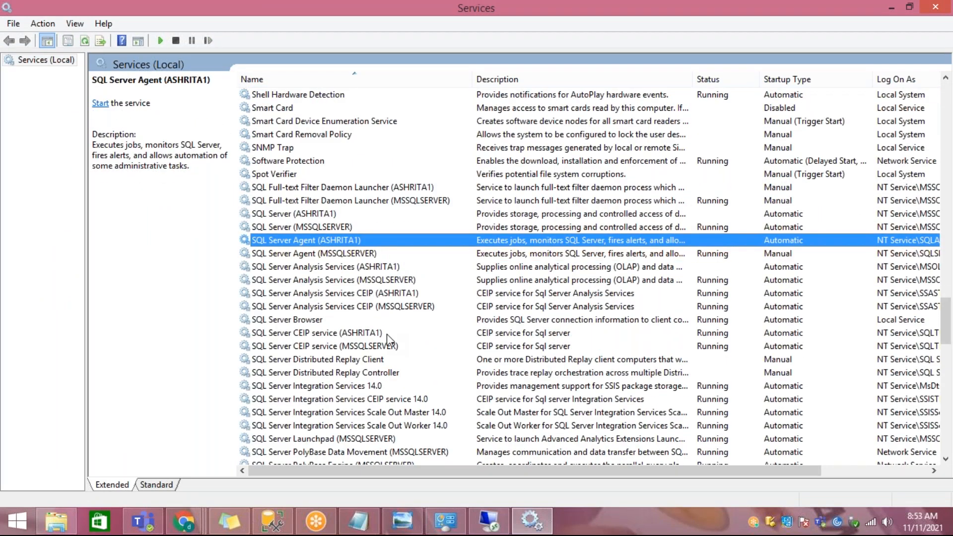
Step: Inspect the SQL Server Integration Services 14.0 and Distributed Replay Client entries in the local Services list
{"action": "scroll", "coordinate": [371, 362], "scroll_direction": "down", "scroll_amount": 1}
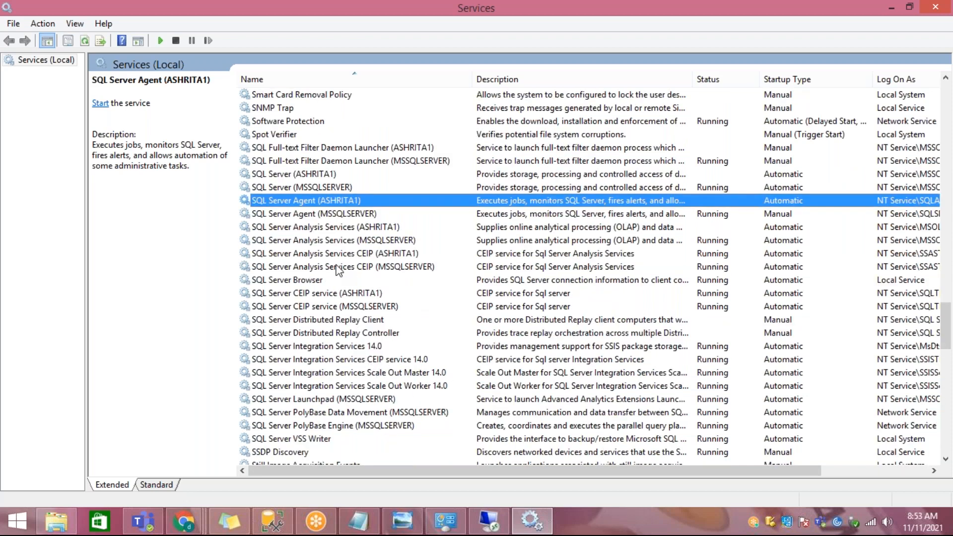
{"action": "left_click", "coordinate": [333, 347]}
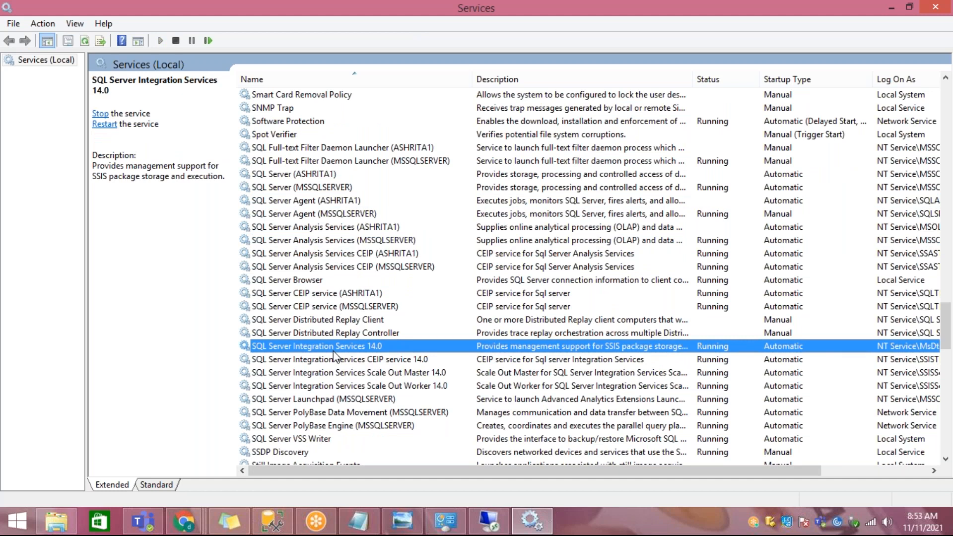
{"action": "left_click", "coordinate": [352, 322]}
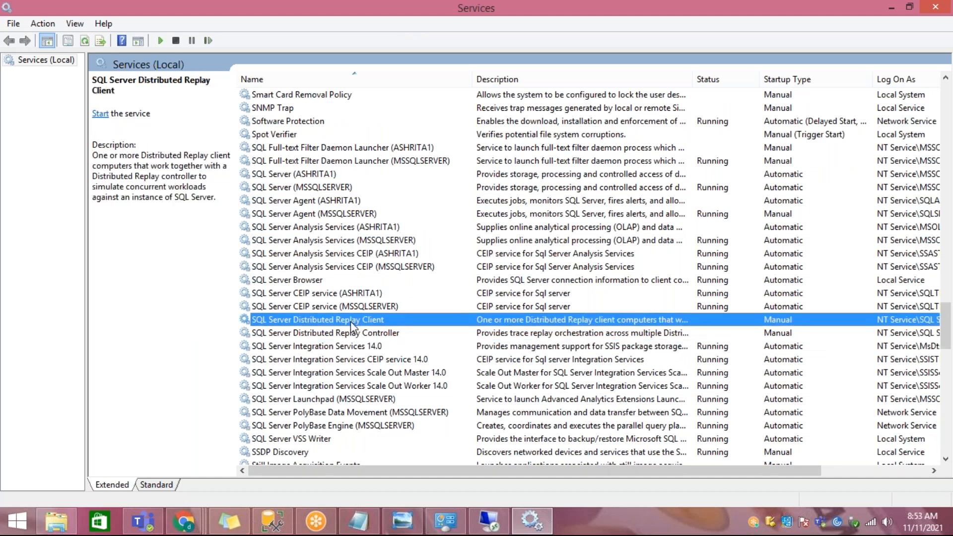
{"action": "scroll", "coordinate": [350, 323], "scroll_direction": "down", "scroll_amount": 1}
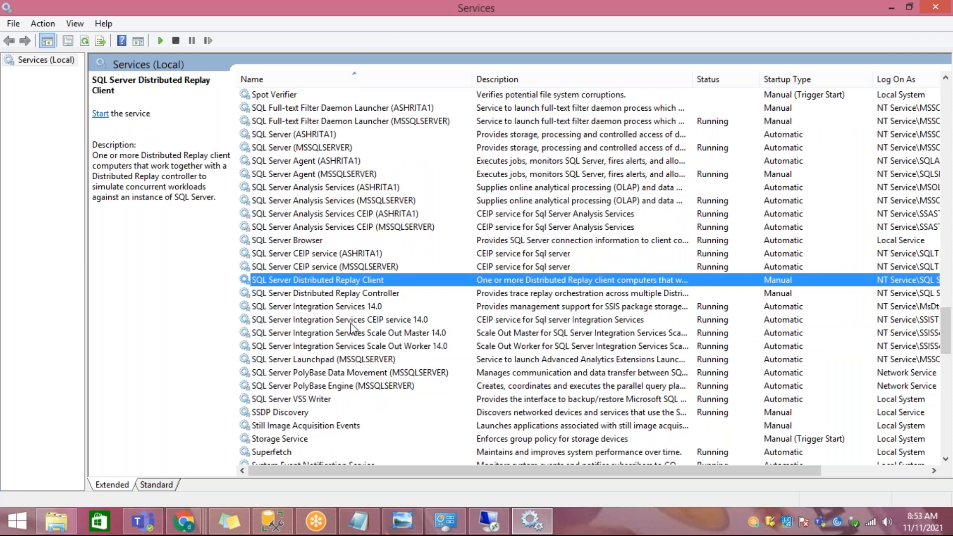
{"action": "scroll", "coordinate": [350, 324], "scroll_direction": "up", "scroll_amount": 1}
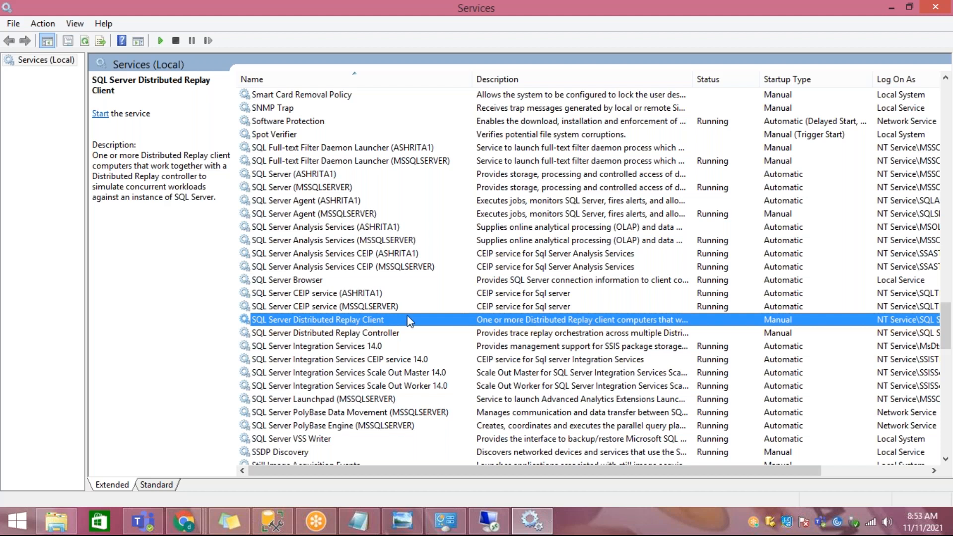
Step: Return to the local SQL Server Management Studio, then switch to the remote VM session showing vmSqlServer's Object Explorer nodes
{"action": "left_click", "coordinate": [272, 521]}
{"action": "left_click", "coordinate": [70, 128]}
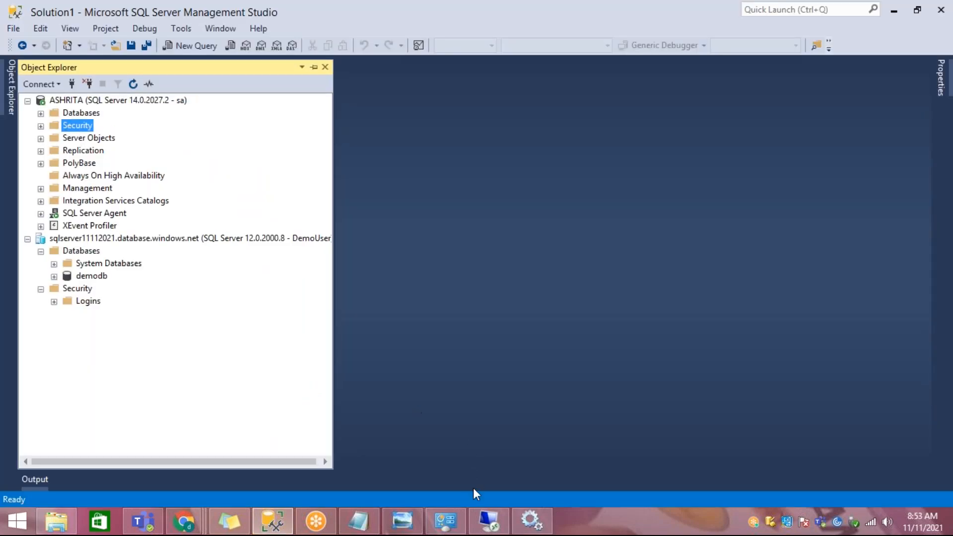
{"action": "left_click", "coordinate": [489, 521]}
{"action": "left_click", "coordinate": [65, 179]}
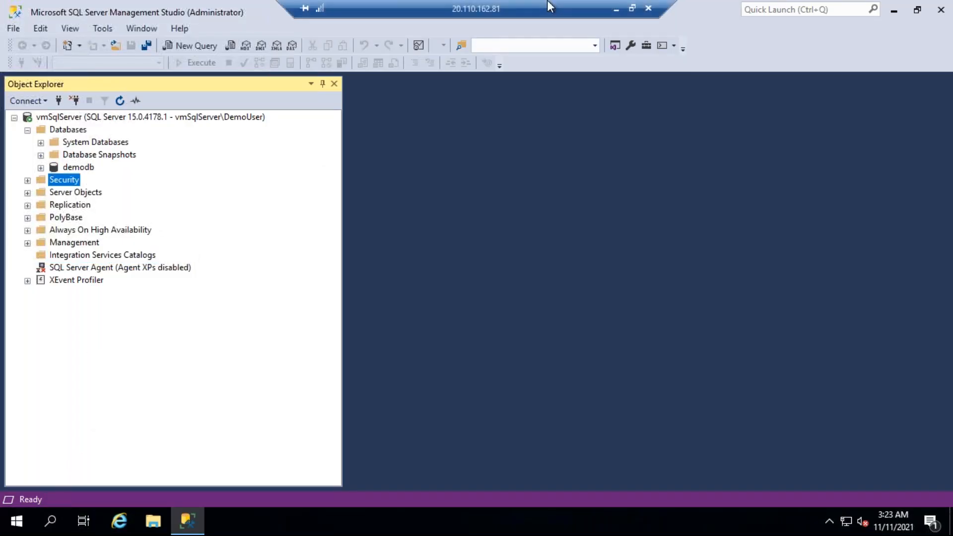
{"action": "double_click", "coordinate": [549, 10]}
{"action": "left_click_drag", "start_coordinate": [549, 58], "coordinate": [559, 5]}
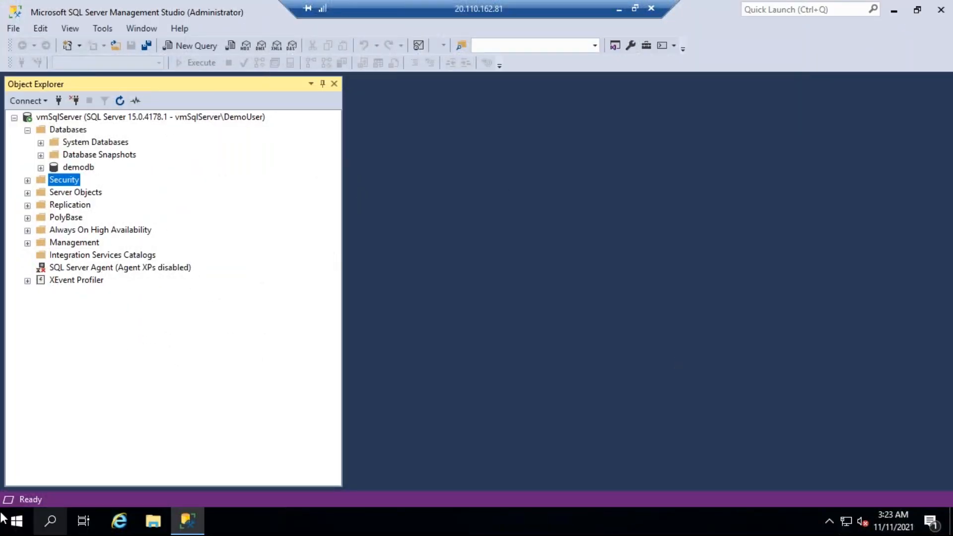
Step: Search for services.msc on the remote VM and open the Services console maximized
{"action": "left_click", "coordinate": [50, 516]}
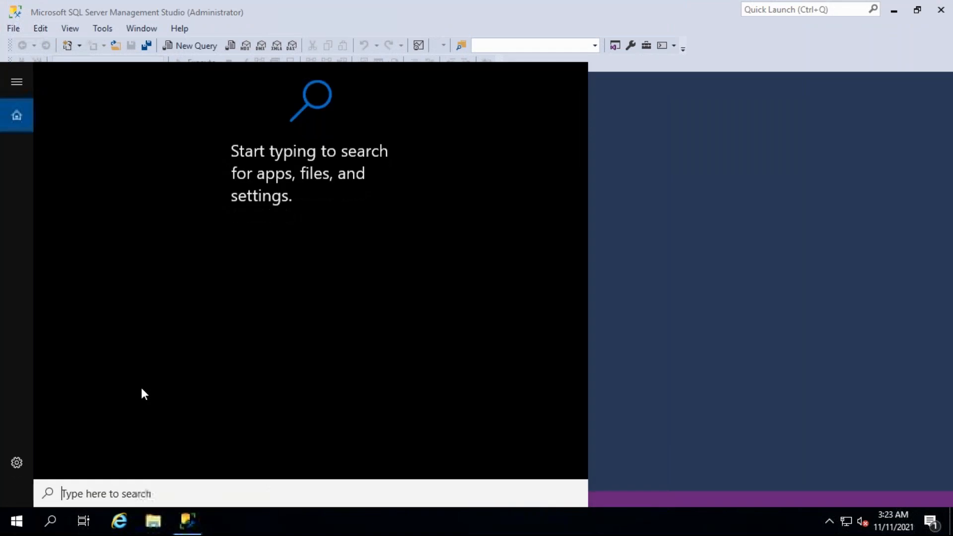
{"action": "type", "text": "servicesm"}
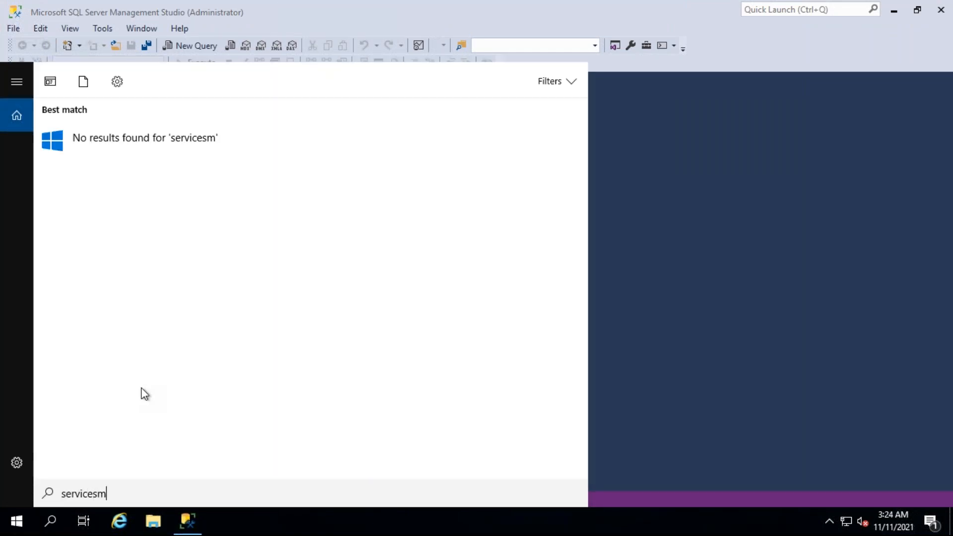
{"action": "key", "text": "BackSpace"}
{"action": "type", "text": ".msc"}
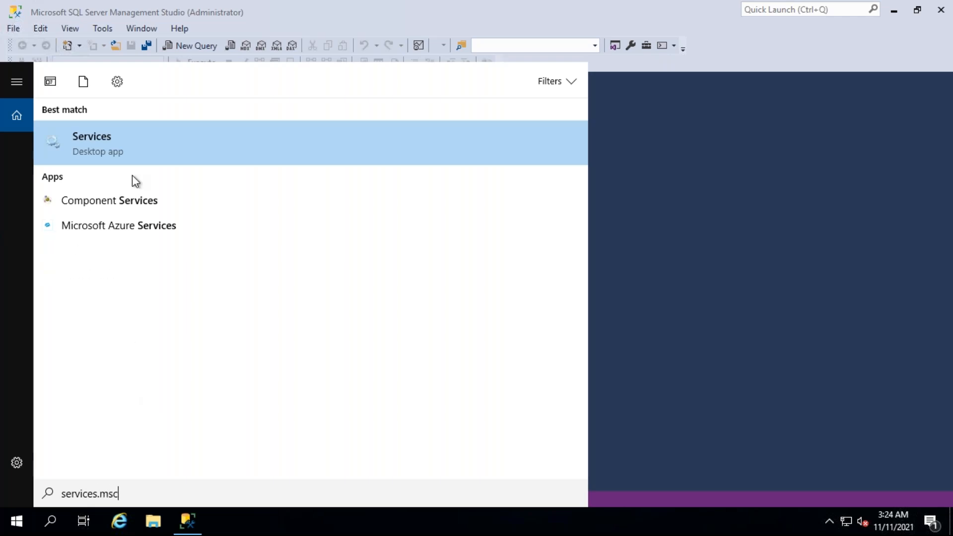
{"action": "left_click", "coordinate": [87, 144]}
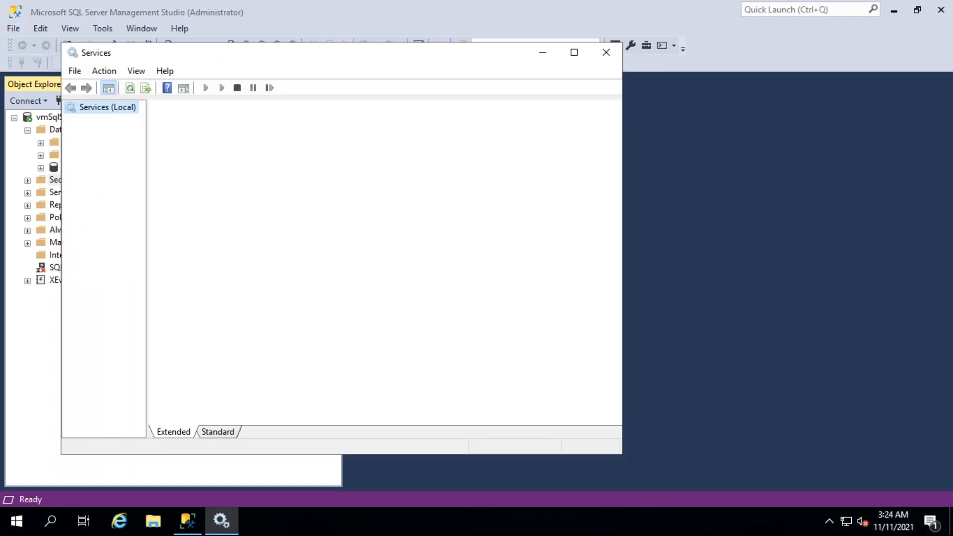
{"action": "left_click", "coordinate": [574, 54]}
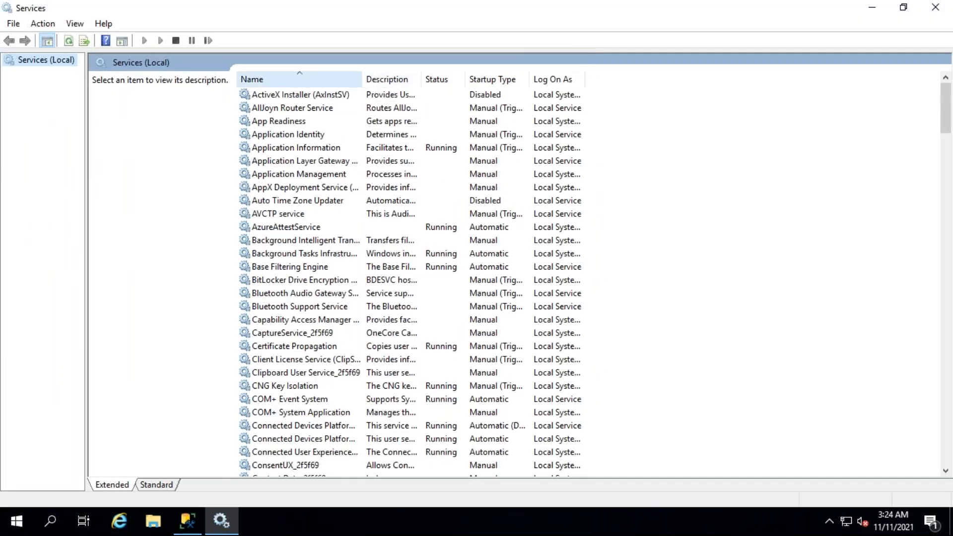
Step: Widen the Name column, inspect the VM's SQL Server, SQL Server Agent and Integration Services 15.0 entries, and minimize the remote session
{"action": "left_click_drag", "start_coordinate": [359, 81], "coordinate": [494, 81]}
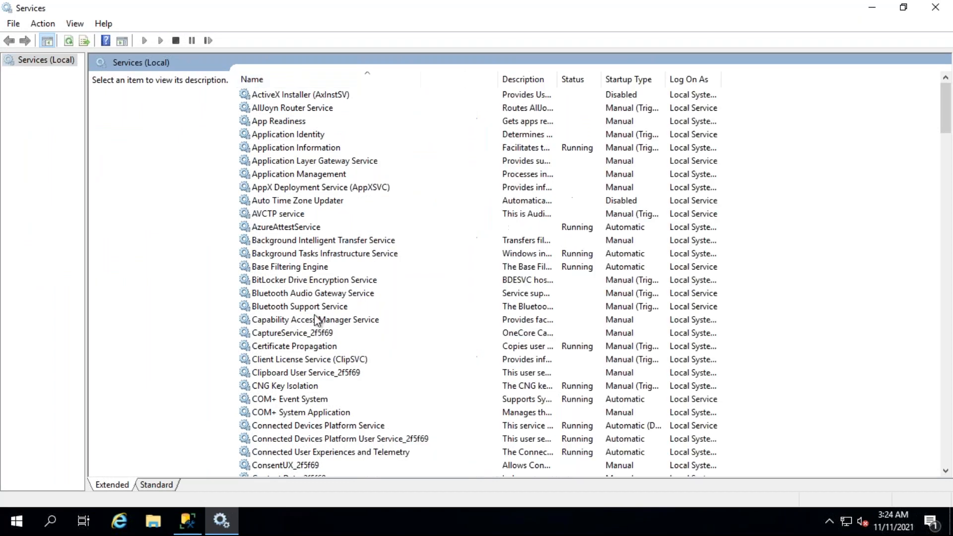
{"action": "left_click", "coordinate": [317, 308]}
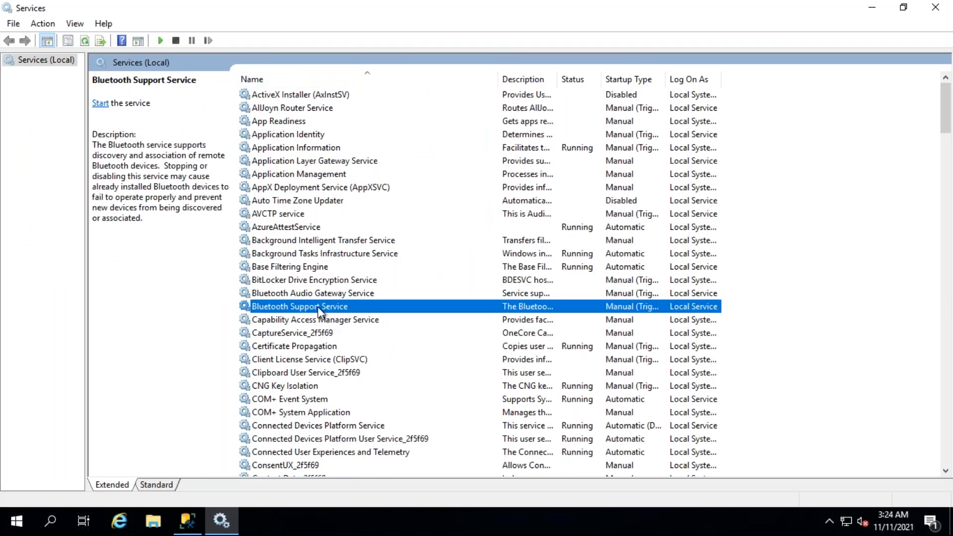
{"action": "key", "text": "s"}
{"action": "left_click", "coordinate": [342, 322]}
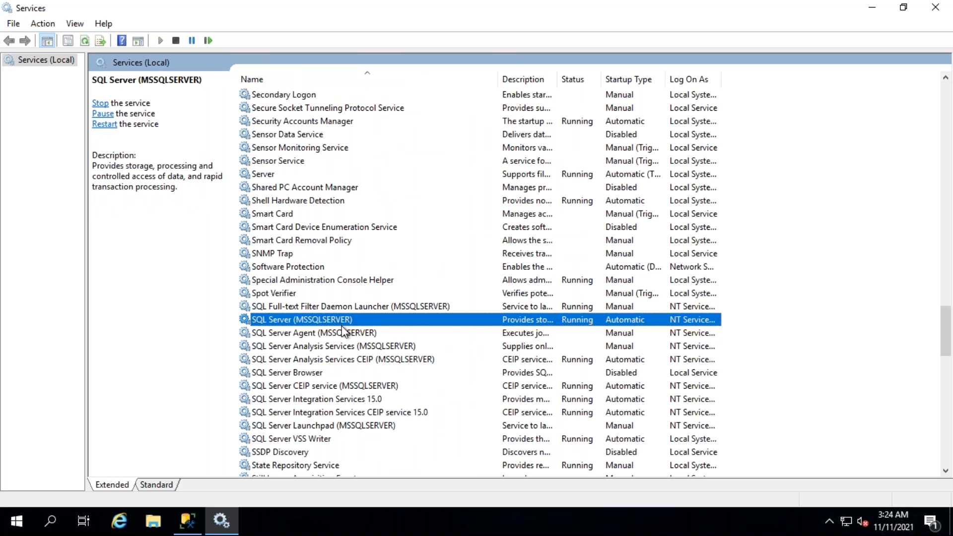
{"action": "left_click", "coordinate": [343, 336]}
{"action": "scroll", "coordinate": [344, 338], "scroll_direction": "down", "scroll_amount": 1}
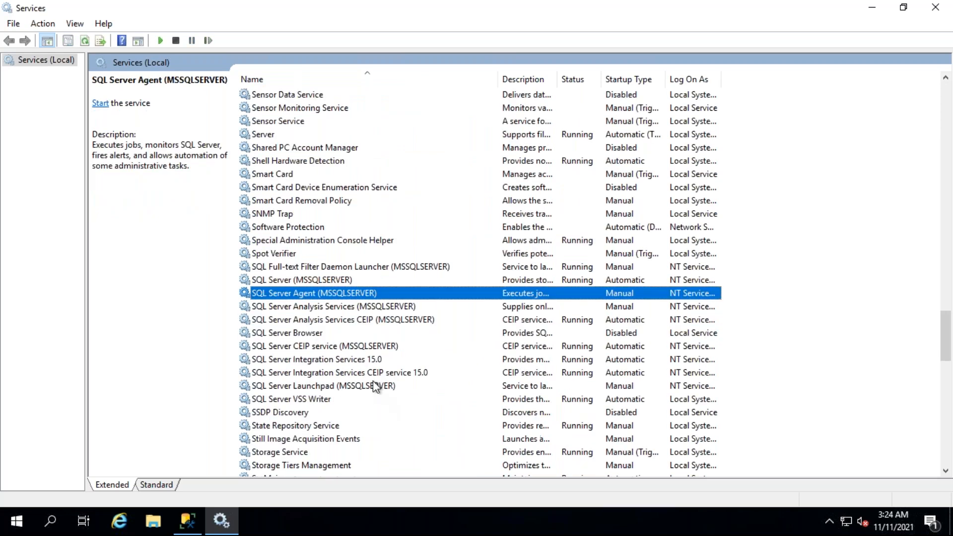
{"action": "left_click", "coordinate": [371, 360]}
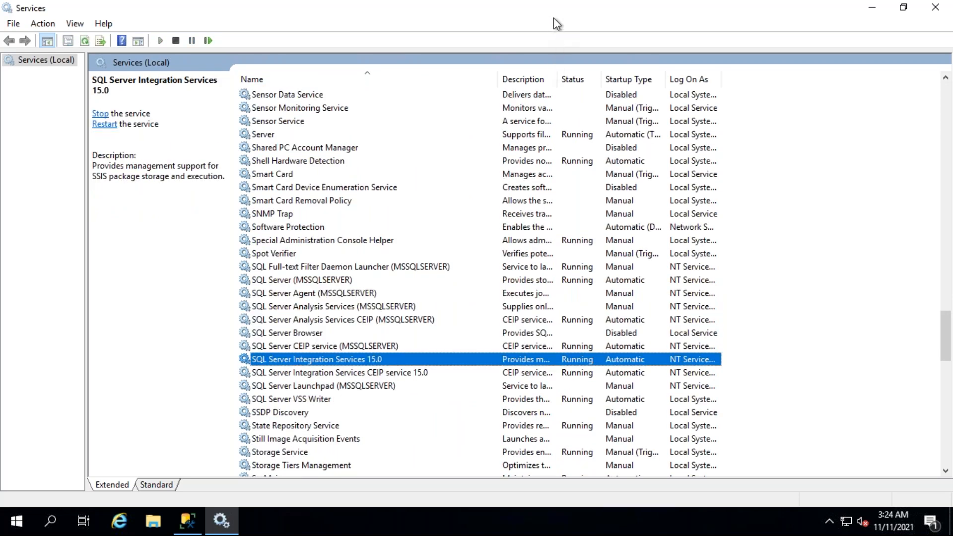
{"action": "mouse_move", "coordinate": [582, 11]}
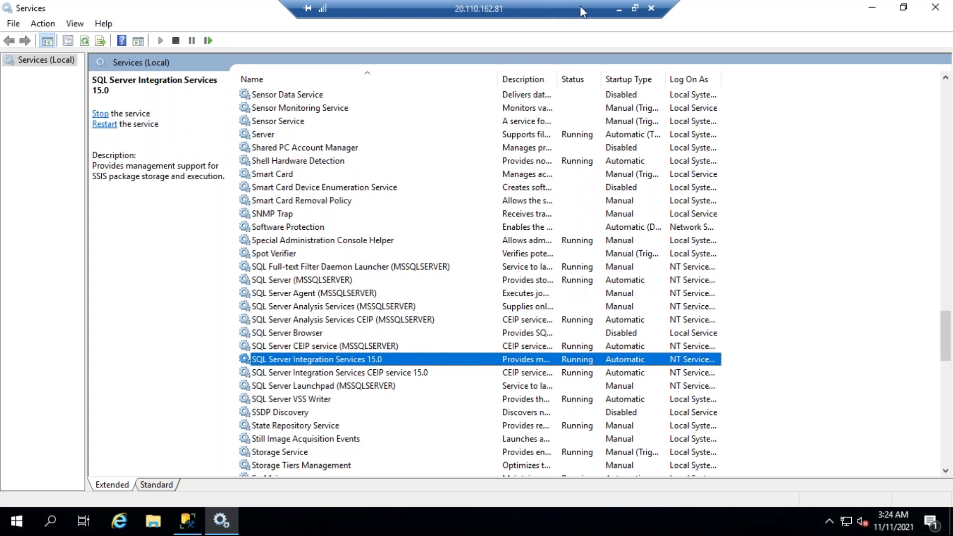
{"action": "left_click", "coordinate": [619, 10]}
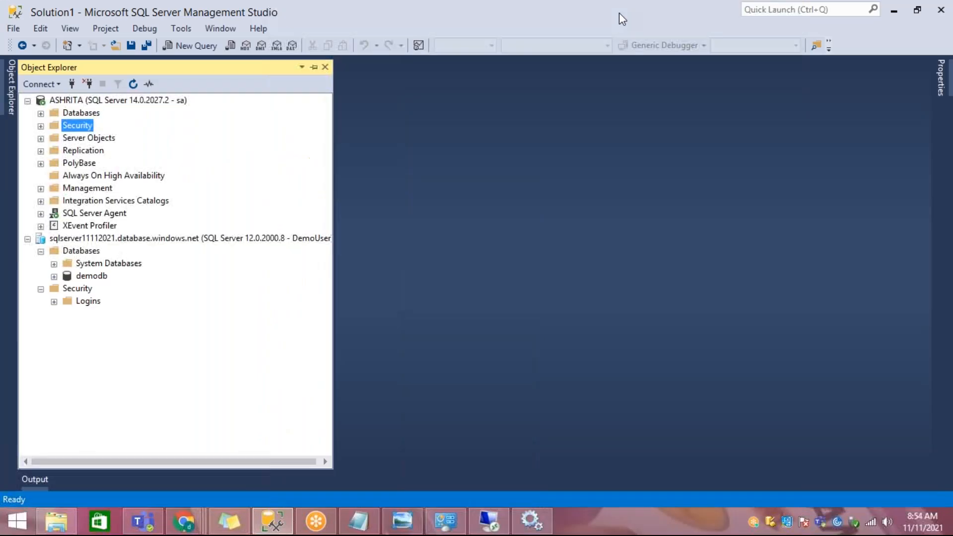
Step: Open a new Chrome window and search Google for paired regions azure
{"action": "right_click", "coordinate": [184, 521]}
{"action": "left_click", "coordinate": [151, 453]}
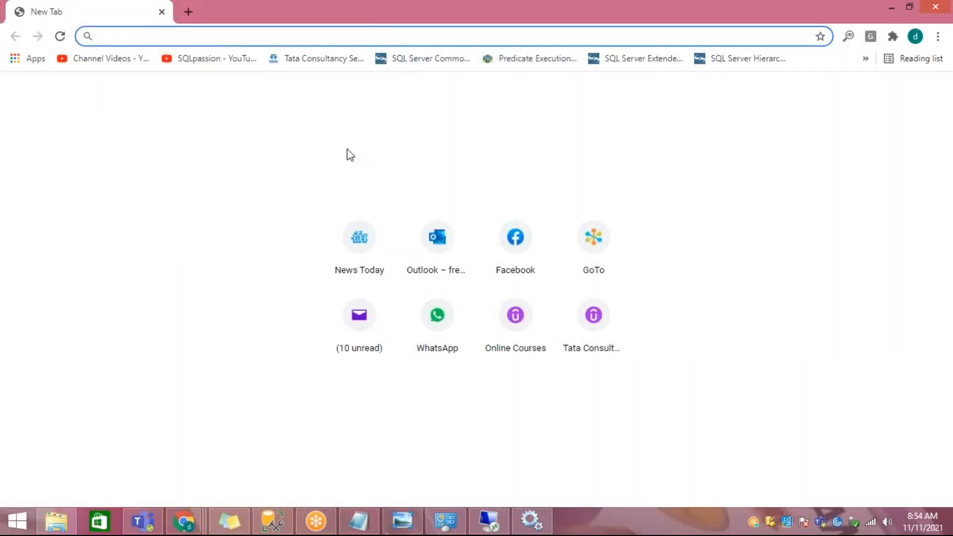
{"action": "type", "text": "g"}
{"action": "key", "text": "Return"}
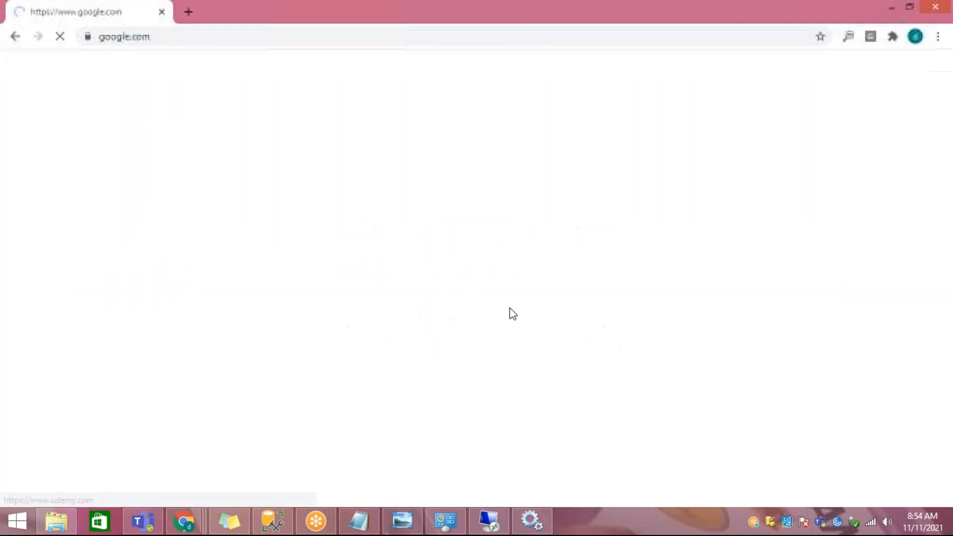
{"action": "type", "text": "pai"}
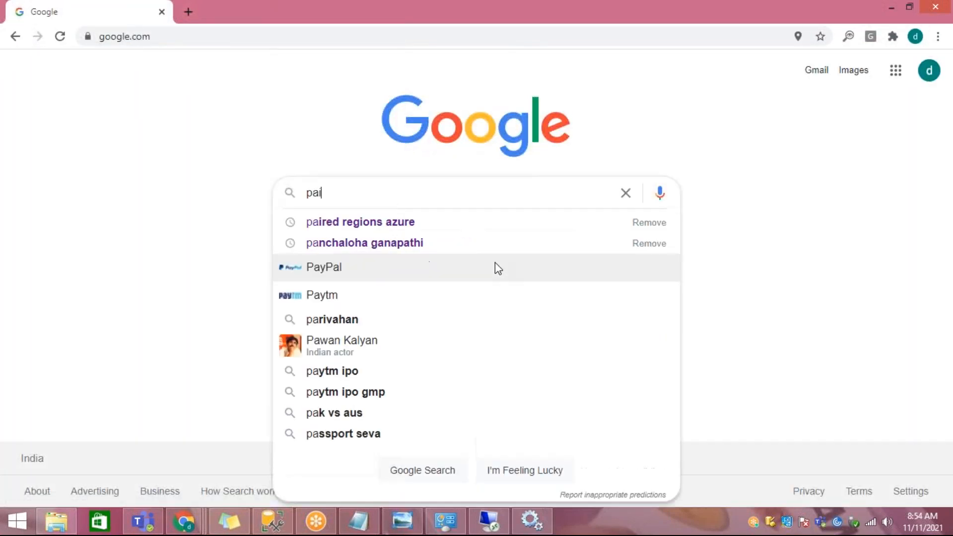
{"action": "key", "text": "Down"}
{"action": "key", "text": "Up"}
{"action": "key", "text": "Up"}
{"action": "key", "text": "Up"}
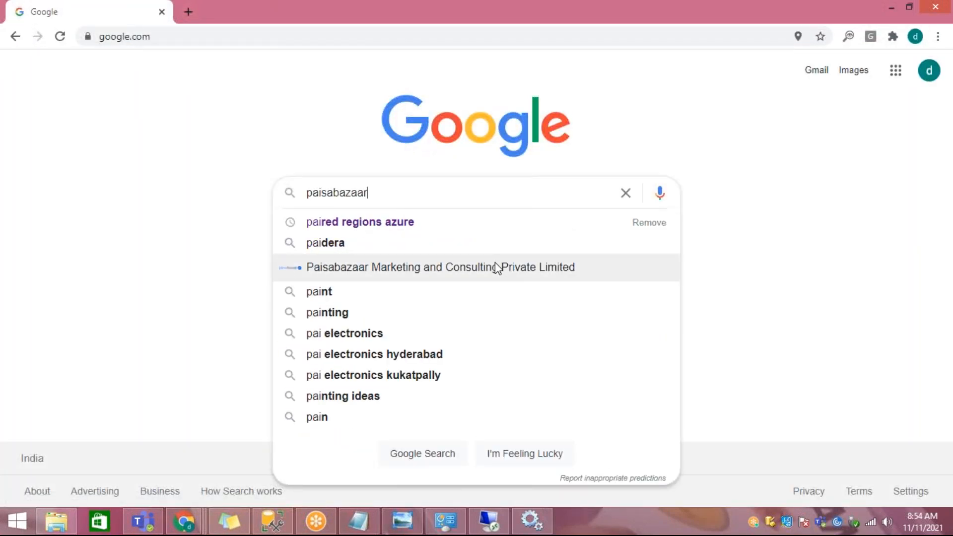
{"action": "key", "text": "Return"}
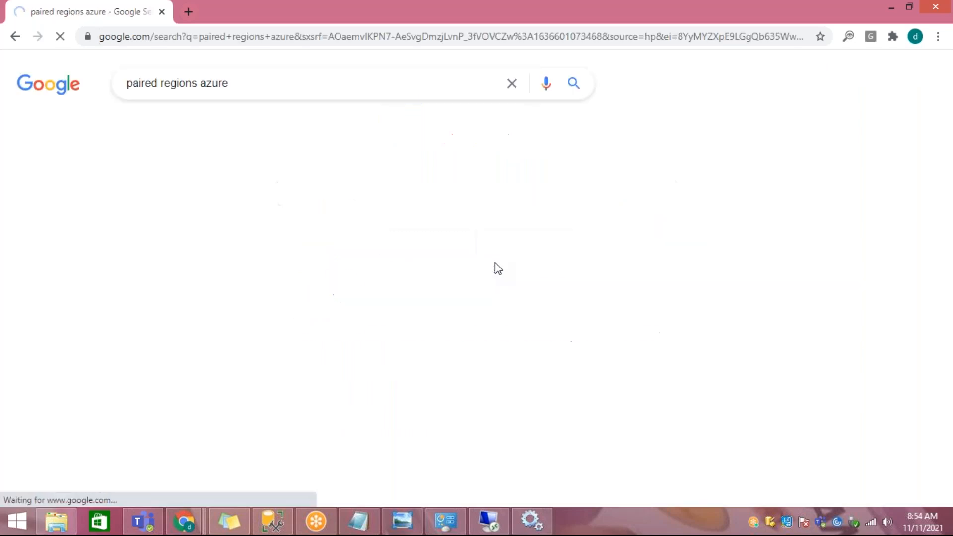
{"action": "right_click", "coordinate": [540, 13]}
{"action": "left_click", "coordinate": [578, 191]}
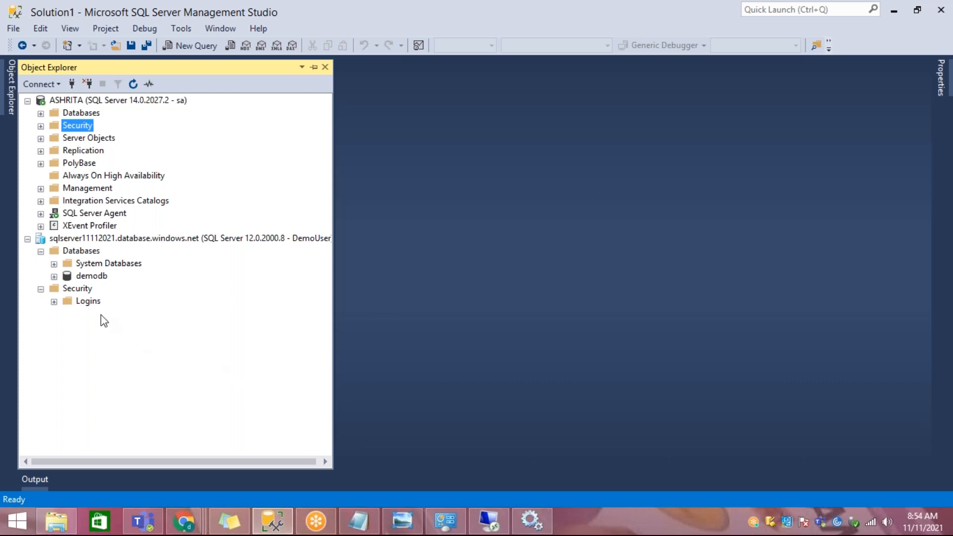
Step: Review the Azure server's Logins, Security and server nodes in Object Explorer
{"action": "left_click", "coordinate": [88, 301]}
{"action": "left_click", "coordinate": [78, 288]}
{"action": "left_click", "coordinate": [97, 239]}
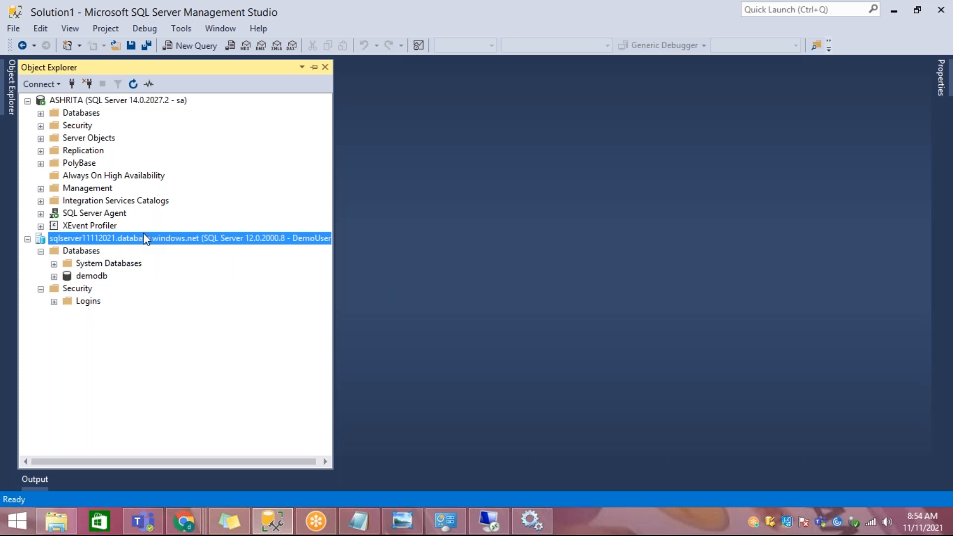
Step: Switch to the Azure portal in Chrome, leave the firewall settings, and open demodb's Replicas page under Data management
{"action": "left_click", "coordinate": [185, 521]}
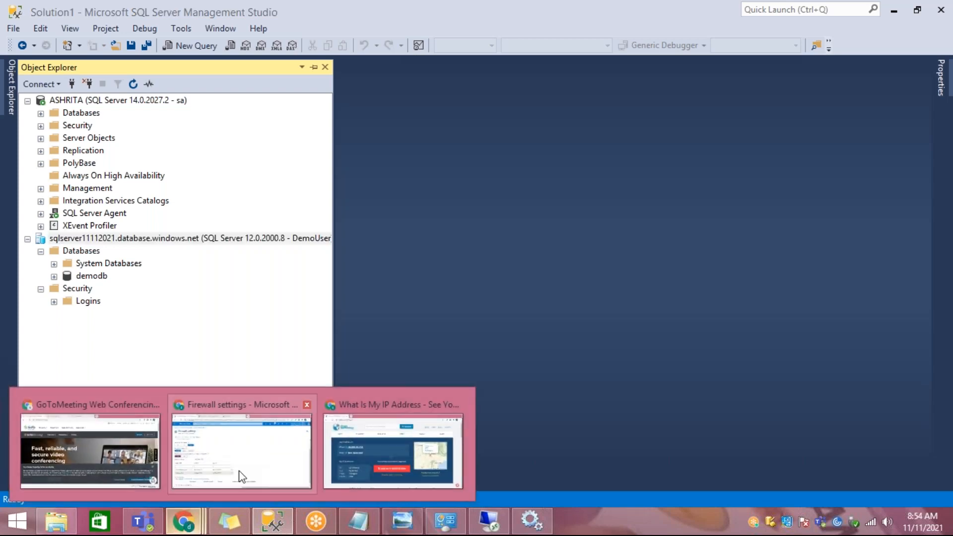
{"action": "left_click", "coordinate": [241, 477]}
{"action": "left_click", "coordinate": [89, 93]}
{"action": "scroll", "coordinate": [117, 283], "scroll_direction": "down", "scroll_amount": 2}
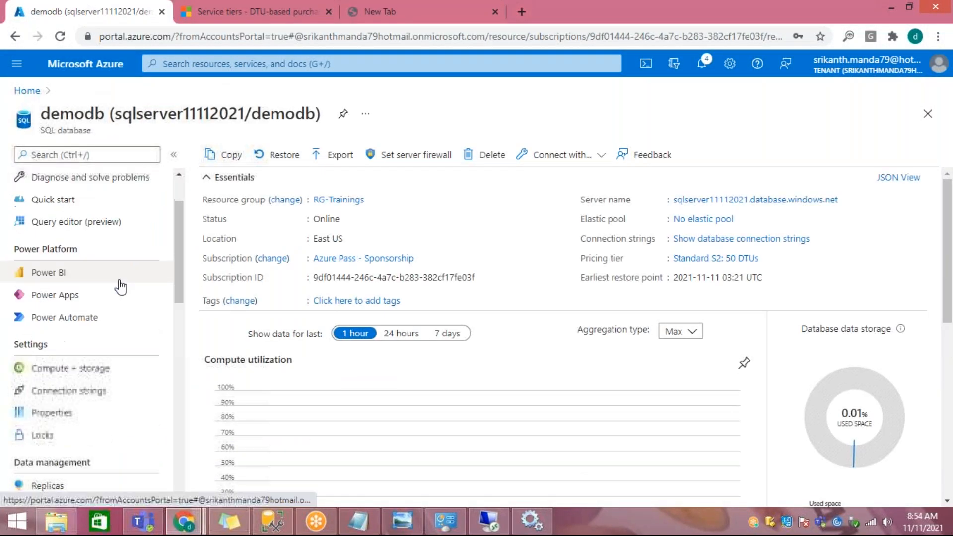
{"action": "scroll", "coordinate": [121, 291], "scroll_direction": "up", "scroll_amount": 1}
{"action": "scroll", "coordinate": [121, 292], "scroll_direction": "down", "scroll_amount": 2}
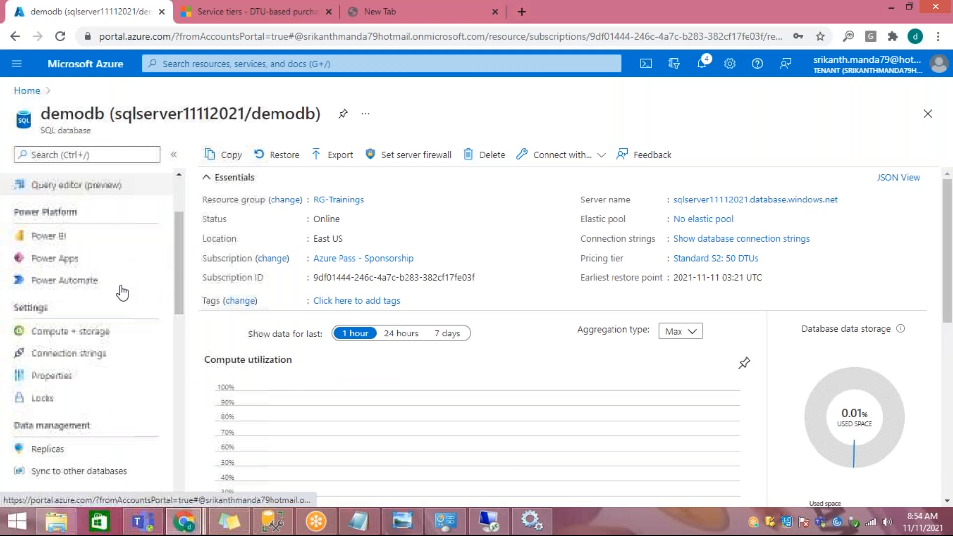
{"action": "scroll", "coordinate": [122, 292], "scroll_direction": "down", "scroll_amount": 1}
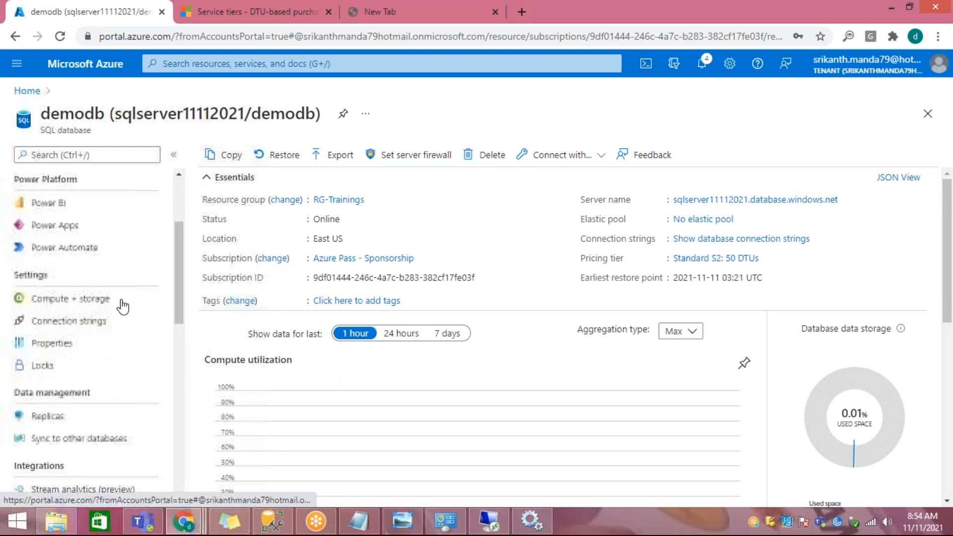
{"action": "left_click", "coordinate": [47, 416]}
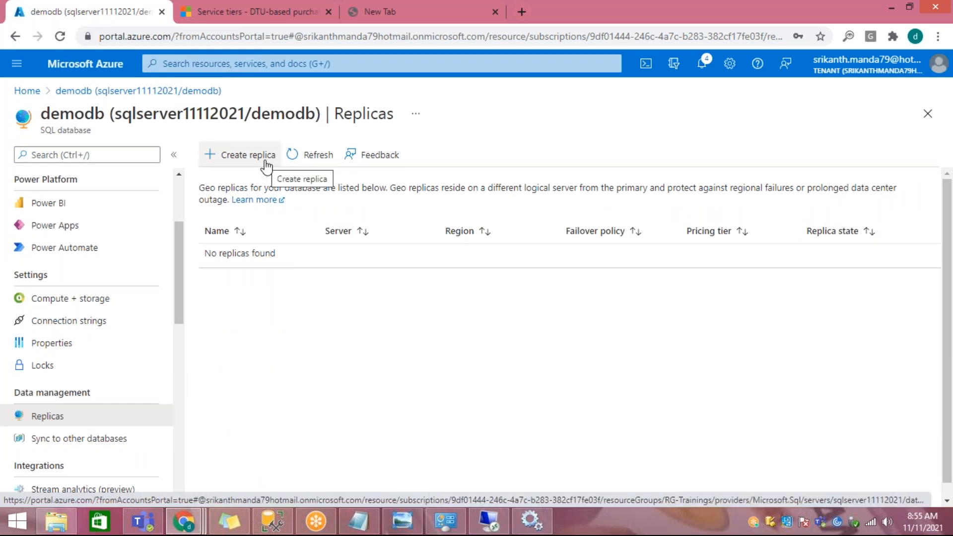
Step: Highlight the description of geo replicas and open the form for creating a replica of demodb
{"action": "left_click_drag", "start_coordinate": [390, 187], "coordinate": [466, 188]}
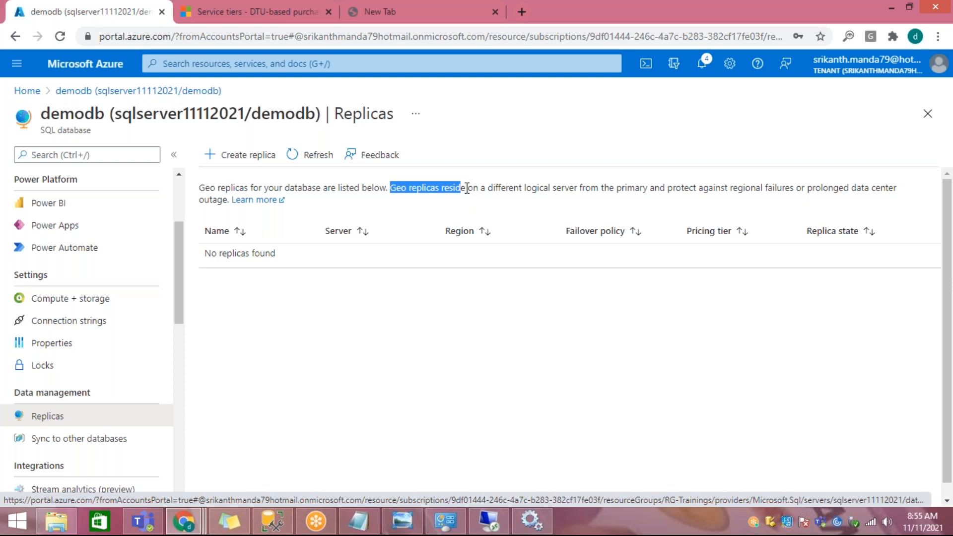
{"action": "left_click_drag", "start_coordinate": [466, 188], "coordinate": [231, 199]}
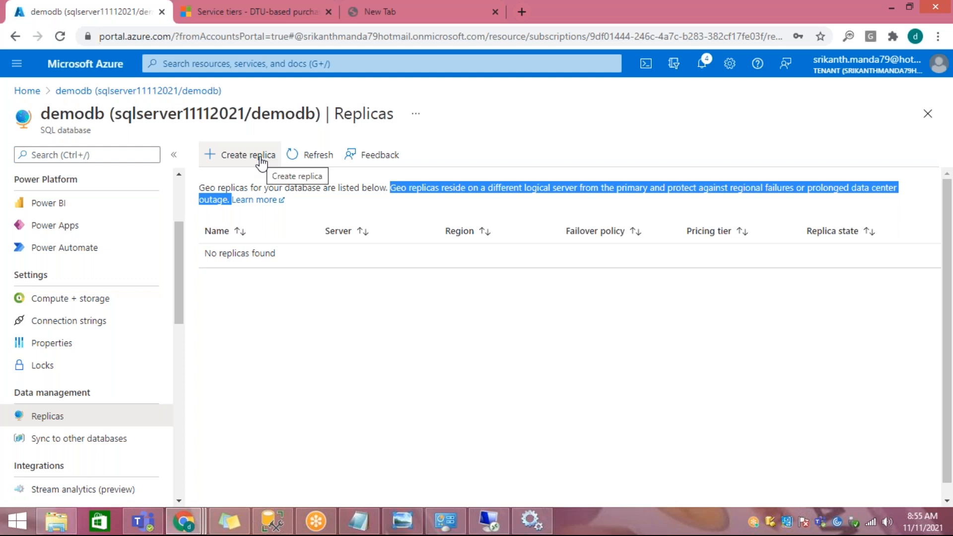
{"action": "left_click", "coordinate": [261, 161]}
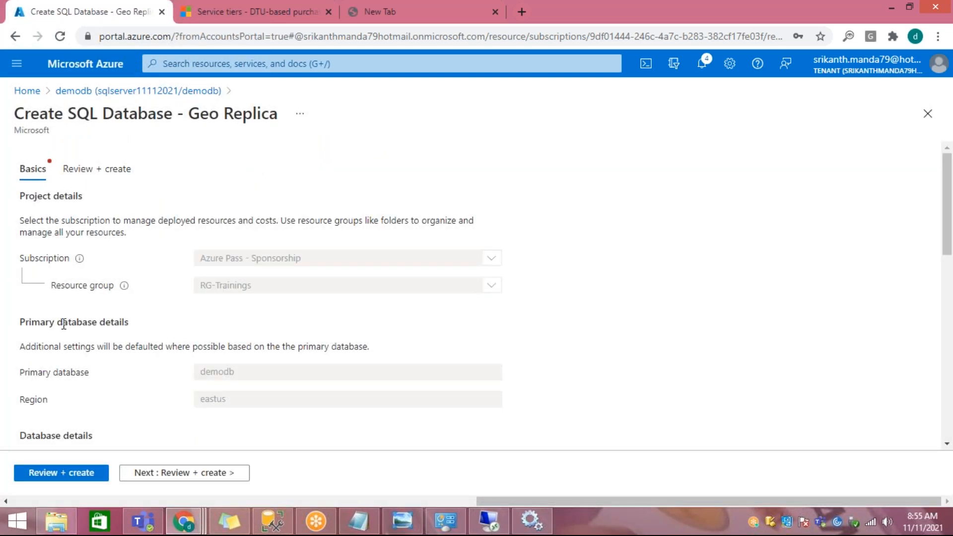
Step: Review the geo replica form's primary database details, database details and backup storage redundancy options
{"action": "left_click_drag", "start_coordinate": [63, 323], "coordinate": [181, 330]}
{"action": "scroll", "coordinate": [178, 328], "scroll_direction": "down", "scroll_amount": 3}
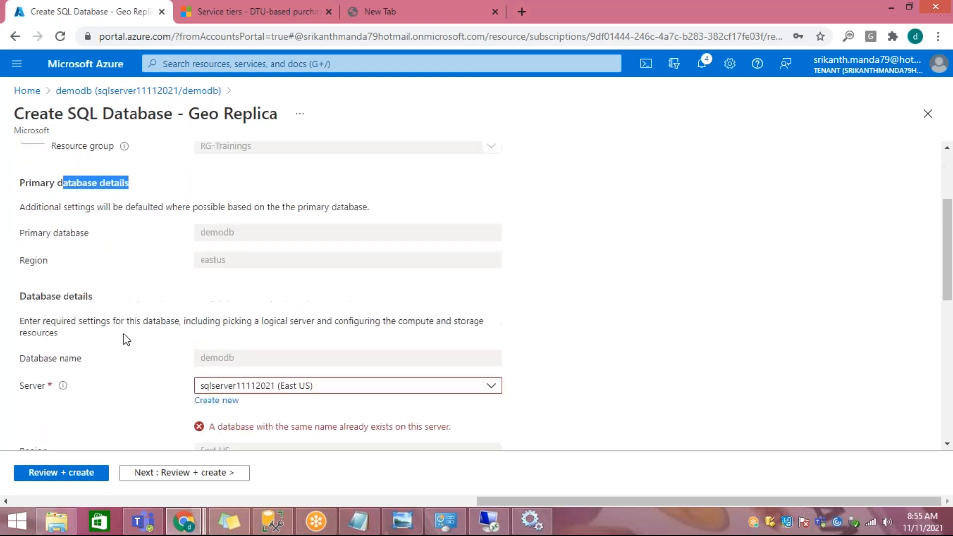
{"action": "scroll", "coordinate": [75, 327], "scroll_direction": "down", "scroll_amount": 2}
{"action": "left_click_drag", "start_coordinate": [69, 227], "coordinate": [106, 229]}
{"action": "left_click_drag", "start_coordinate": [222, 252], "coordinate": [508, 255]}
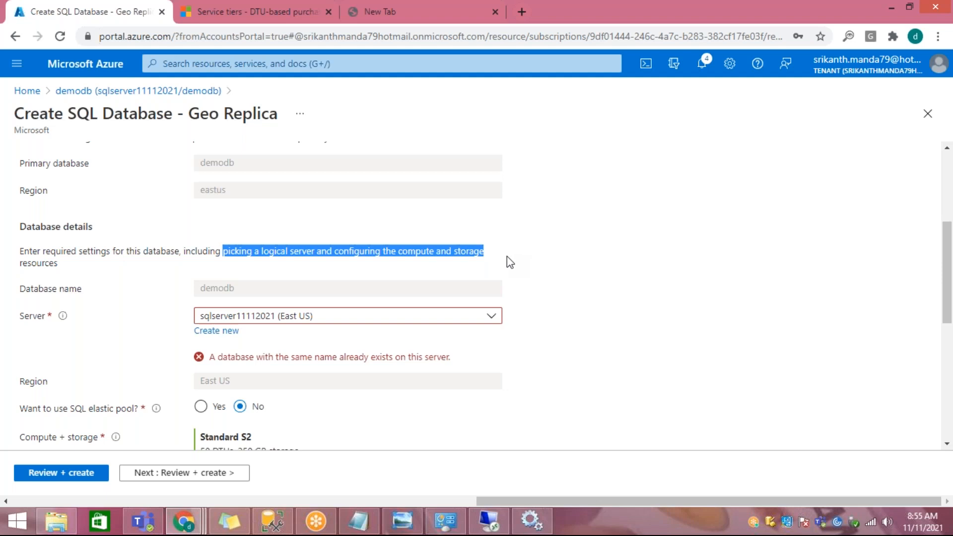
{"action": "scroll", "coordinate": [553, 272], "scroll_direction": "up", "scroll_amount": 1}
{"action": "scroll", "coordinate": [552, 273], "scroll_direction": "up", "scroll_amount": 4}
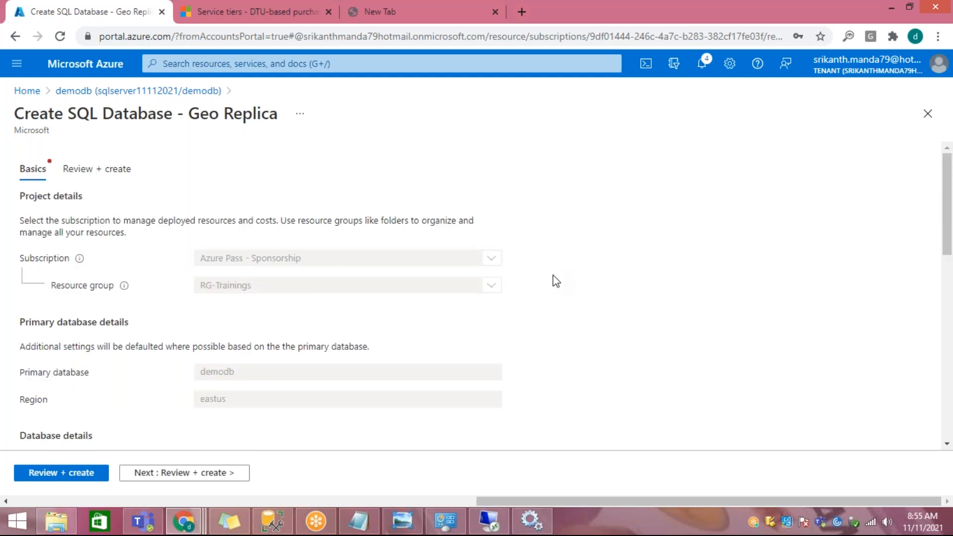
{"action": "scroll", "coordinate": [604, 298], "scroll_direction": "down", "scroll_amount": 5}
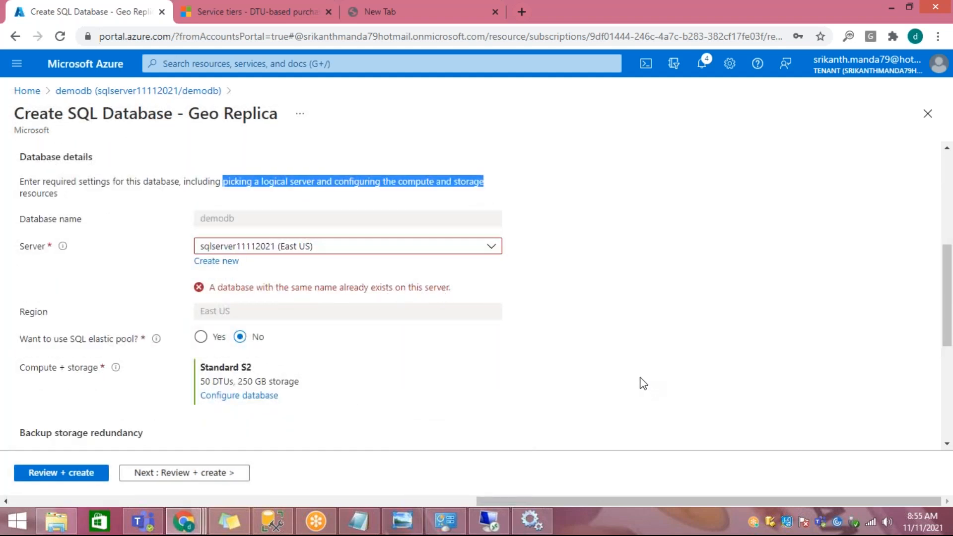
{"action": "scroll", "coordinate": [504, 389], "scroll_direction": "down", "scroll_amount": 4}
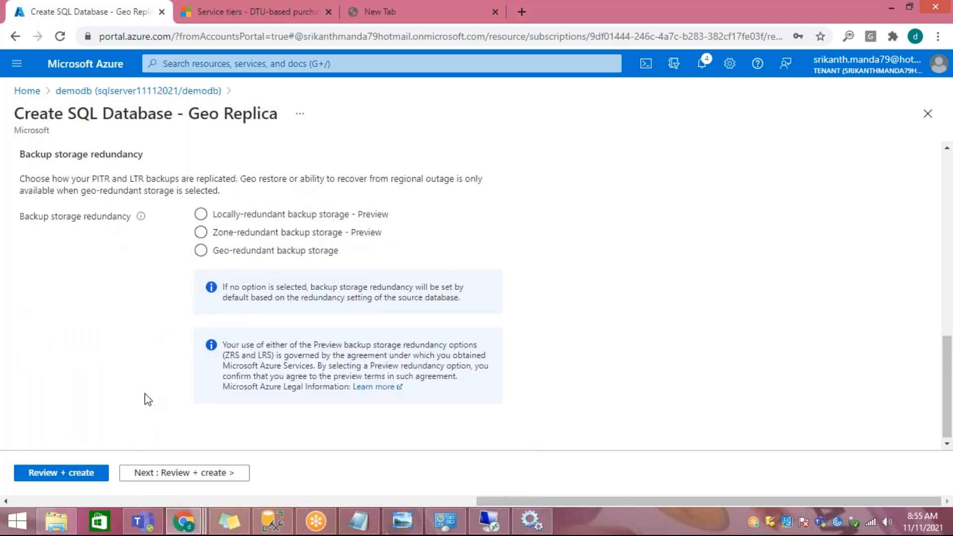
{"action": "scroll", "coordinate": [145, 398], "scroll_direction": "up", "scroll_amount": 12}
{"action": "scroll", "coordinate": [193, 360], "scroll_direction": "down", "scroll_amount": 6}
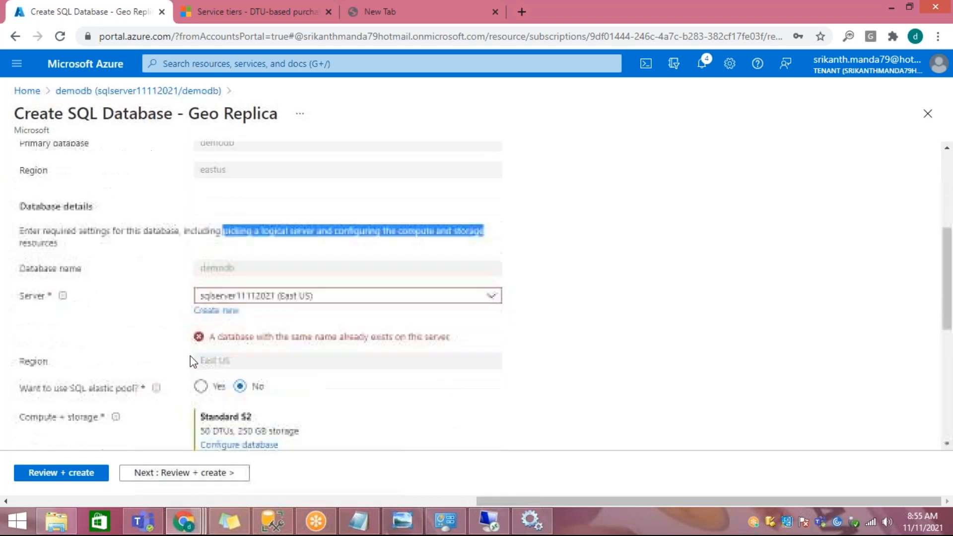
Step: Look at the form for creating a new server for the replica, and return to demodb's Replicas page
{"action": "left_click", "coordinate": [46, 318]}
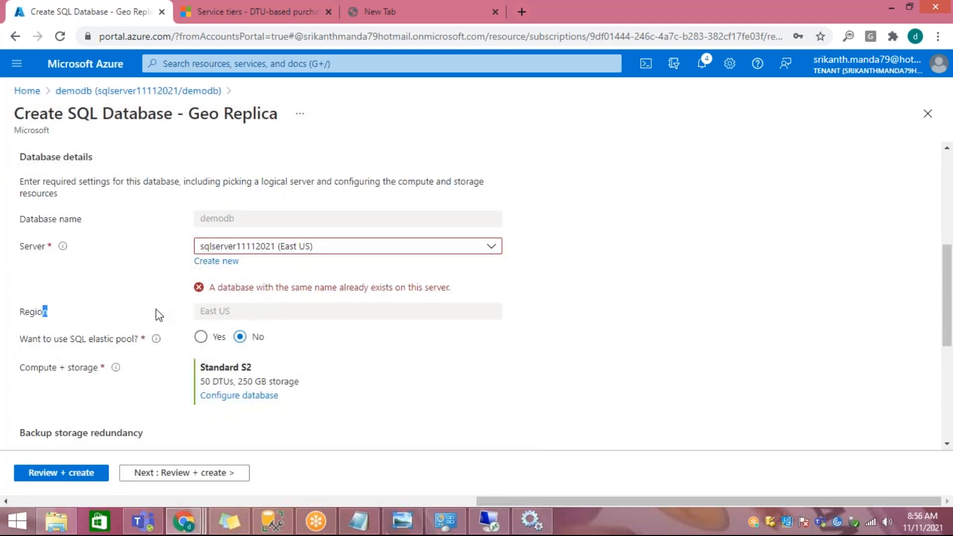
{"action": "left_click", "coordinate": [223, 262]}
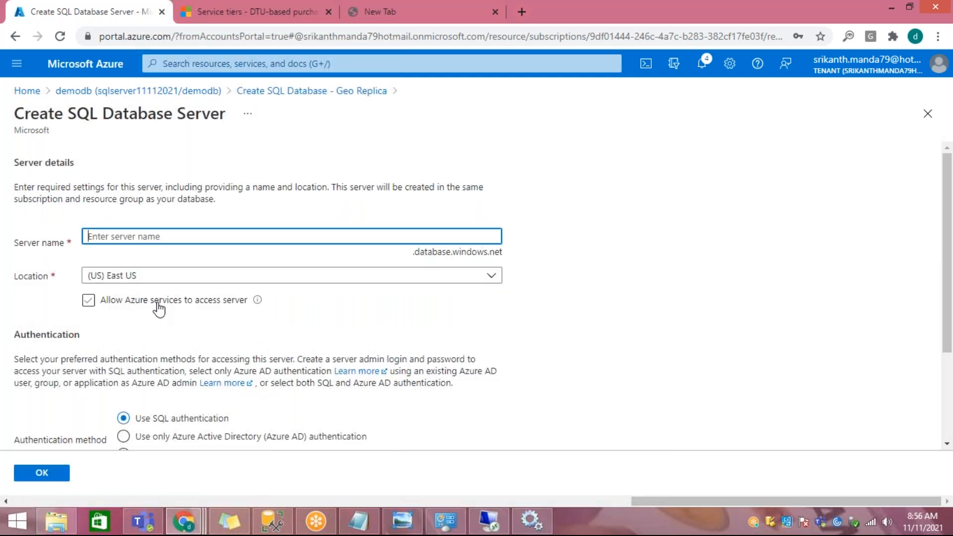
{"action": "left_click", "coordinate": [298, 91]}
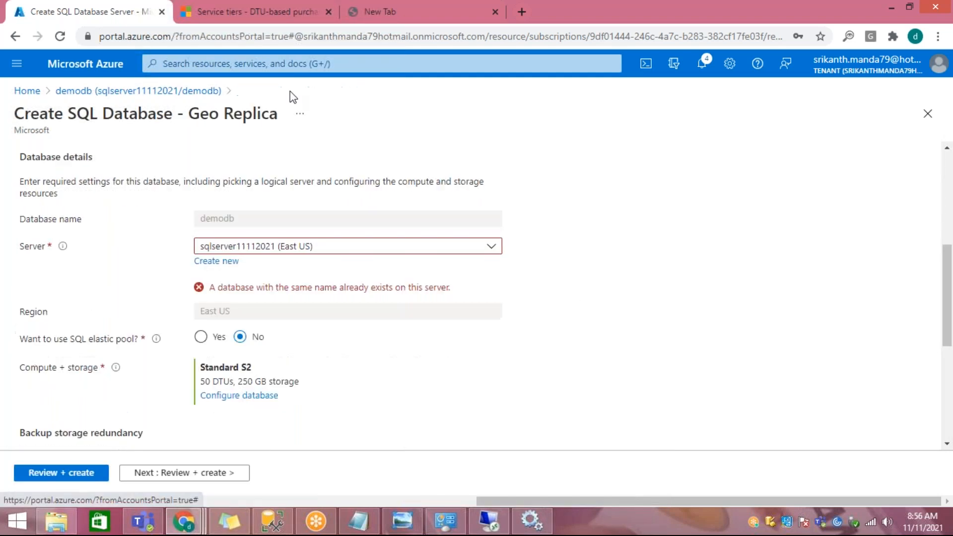
{"action": "left_click", "coordinate": [187, 92]}
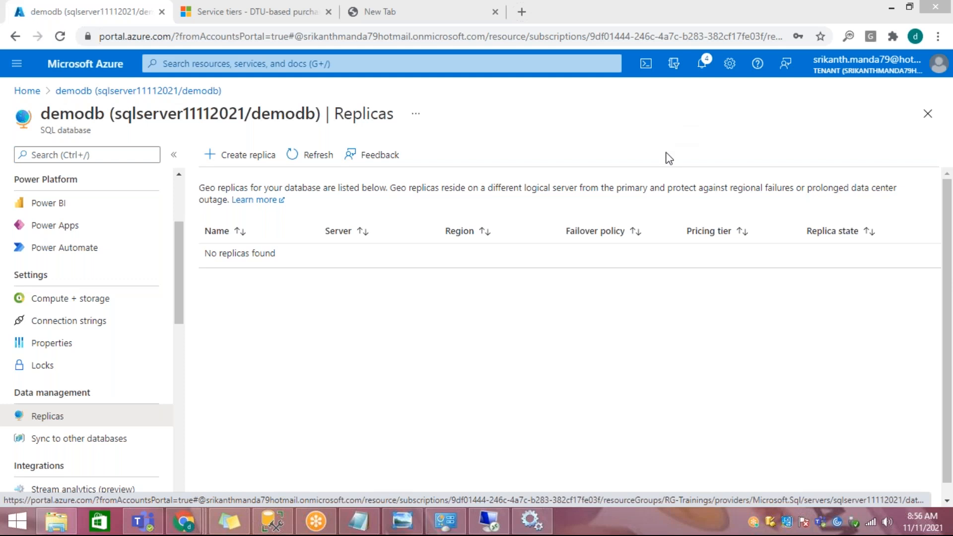
Step: Reopen demodb's replica creation form, check its Server setting and highlight Geo Replica in the page title
{"action": "left_click", "coordinate": [253, 158]}
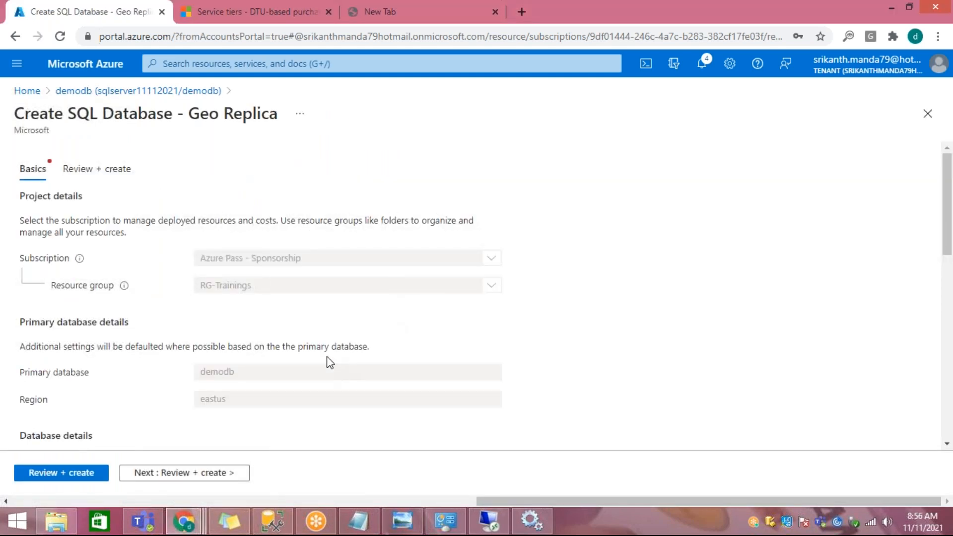
{"action": "scroll", "coordinate": [262, 380], "scroll_direction": "down", "scroll_amount": 5}
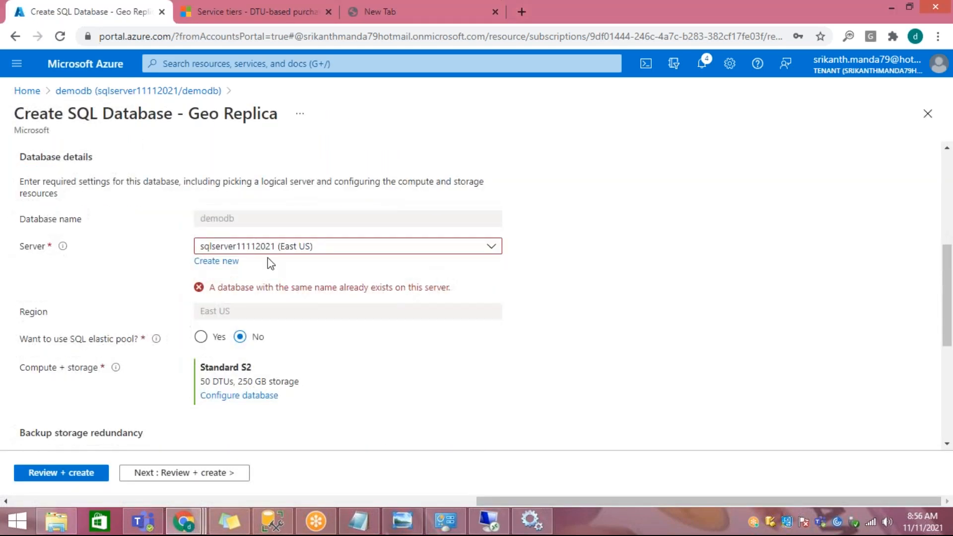
{"action": "mouse_move", "coordinate": [61, 248]}
{"action": "left_click_drag", "start_coordinate": [205, 117], "coordinate": [263, 117]}
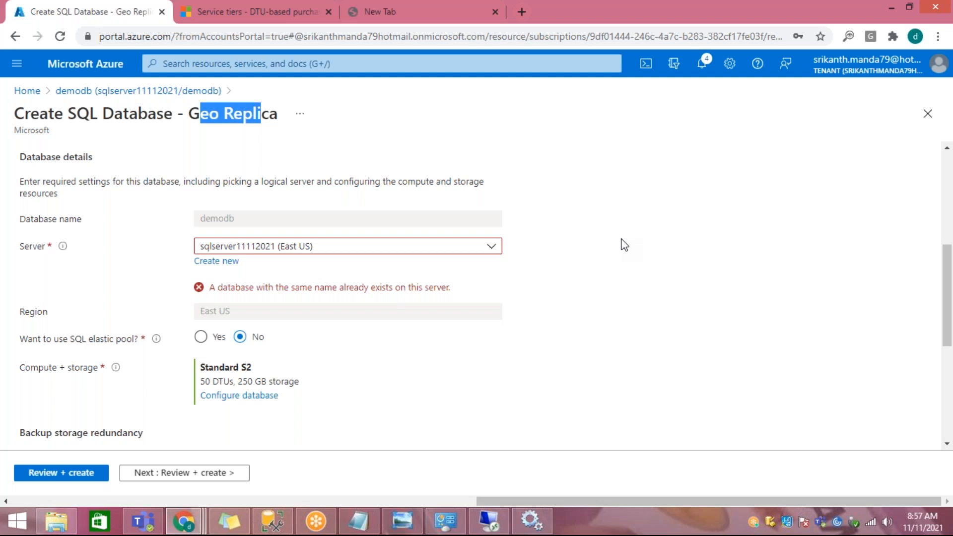
Step: Leave the form to check the server name on demodb's Overview page, and return to the Replicas page
{"action": "left_click", "coordinate": [107, 95]}
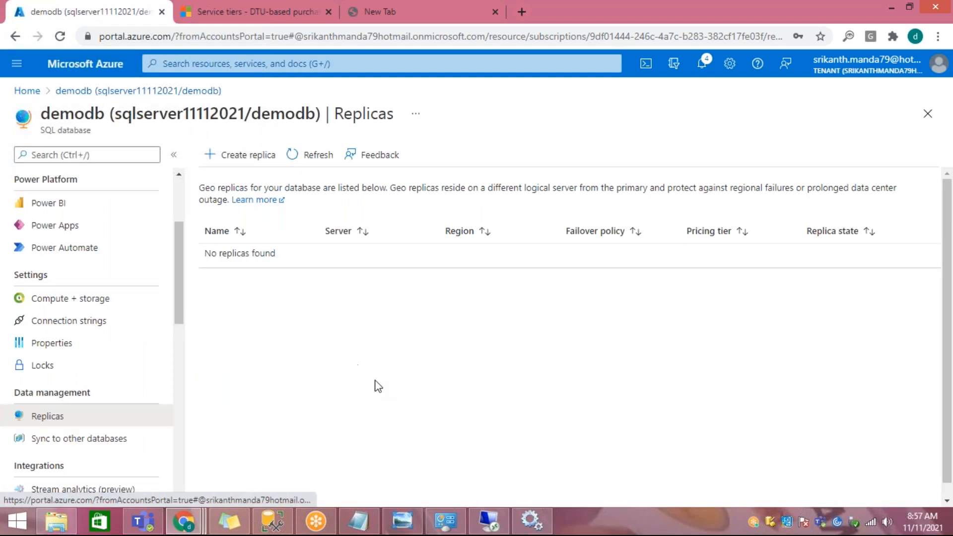
{"action": "scroll", "coordinate": [40, 326], "scroll_direction": "up", "scroll_amount": 3}
{"action": "left_click", "coordinate": [87, 182]}
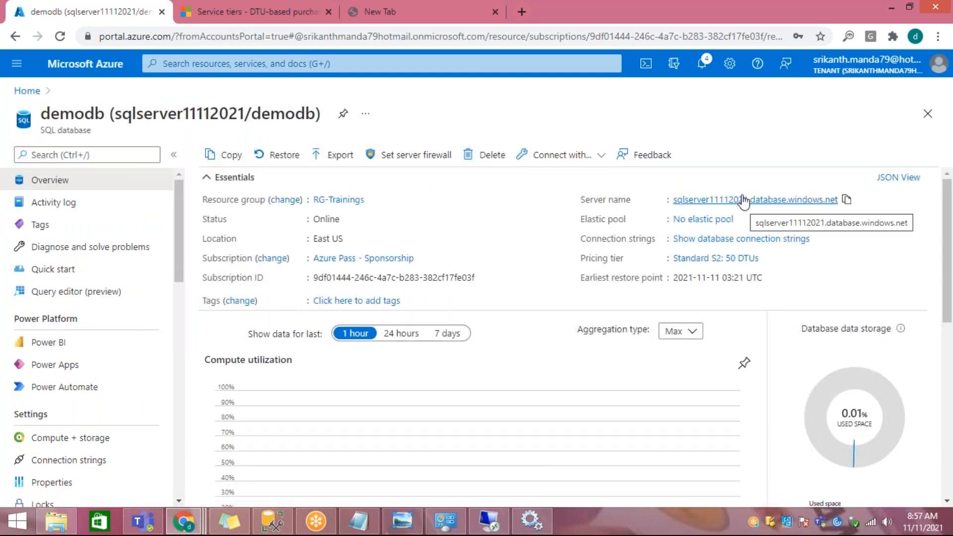
{"action": "scroll", "coordinate": [12, 466], "scroll_direction": "down", "scroll_amount": 5}
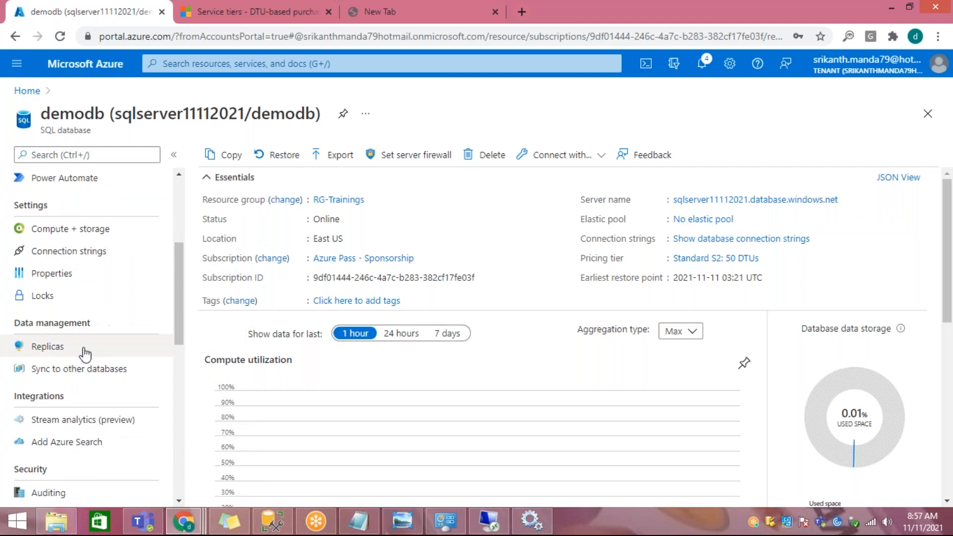
{"action": "left_click", "coordinate": [85, 354]}
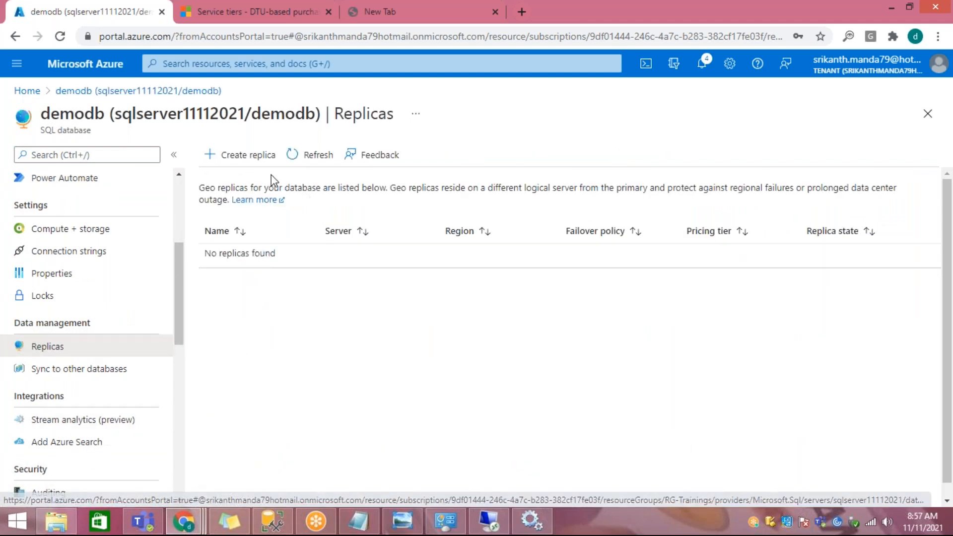
Step: View the database details in the geo replica form once more and go back to demodb's Overview page
{"action": "left_click", "coordinate": [262, 155]}
{"action": "scroll", "coordinate": [262, 389], "scroll_direction": "down", "scroll_amount": 4}
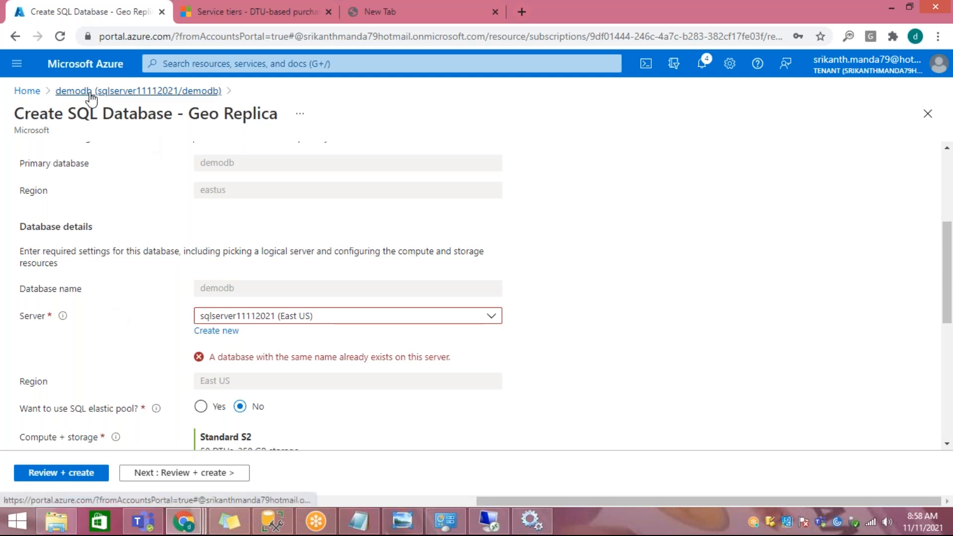
{"action": "left_click", "coordinate": [117, 93]}
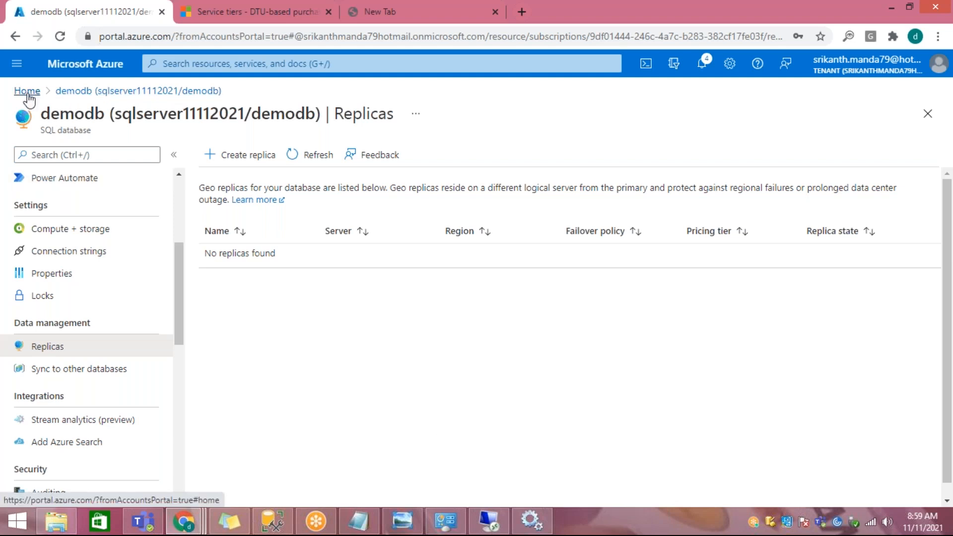
{"action": "left_click", "coordinate": [679, 21]}
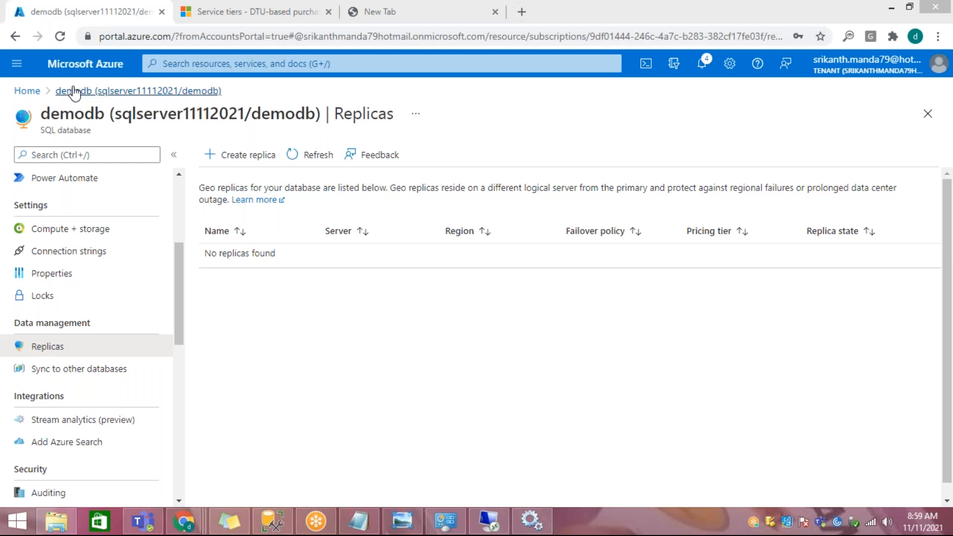
{"action": "left_click", "coordinate": [75, 91]}
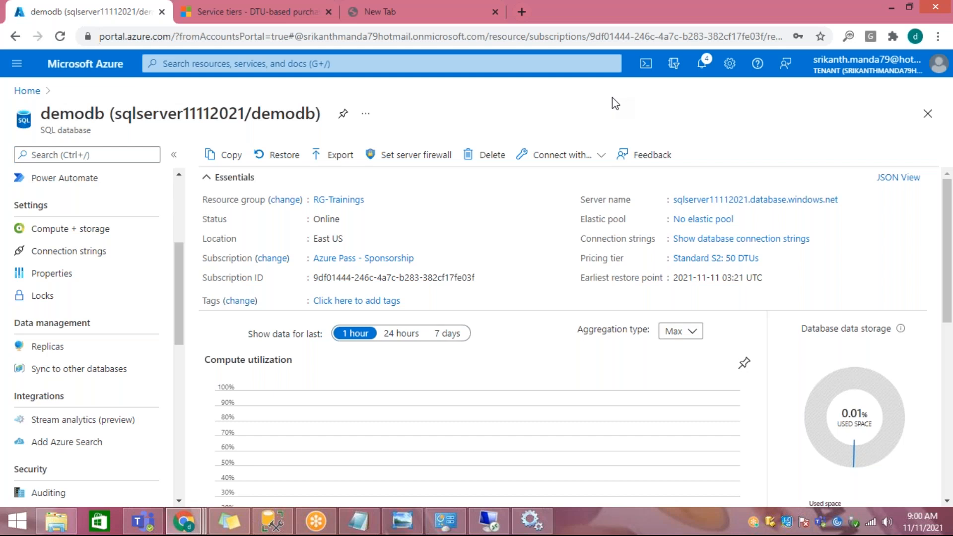
Step: Switch to the Notepad notes and highlight the Azure SQL data warehouse heading
{"action": "left_click", "coordinate": [359, 521]}
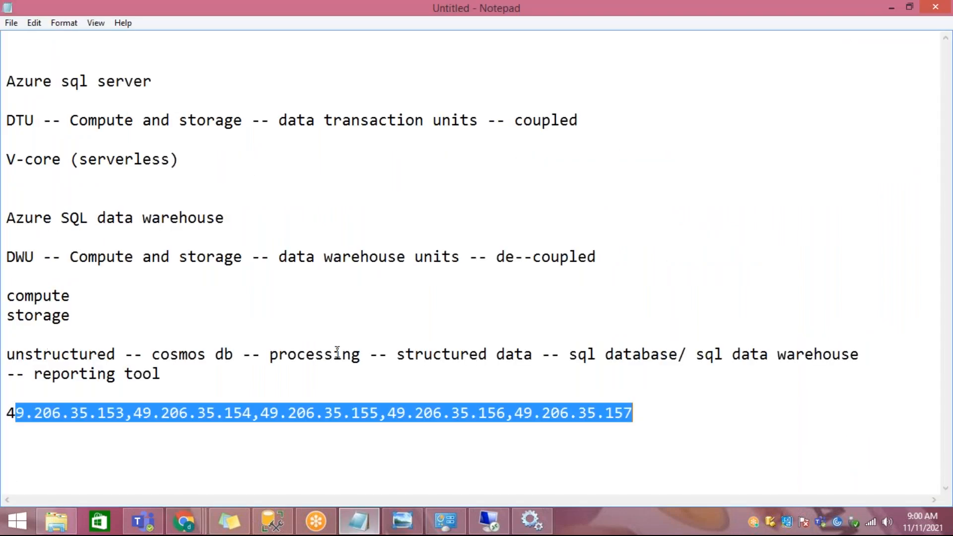
{"action": "left_click", "coordinate": [227, 296]}
{"action": "left_click_drag", "start_coordinate": [34, 218], "coordinate": [388, 217]}
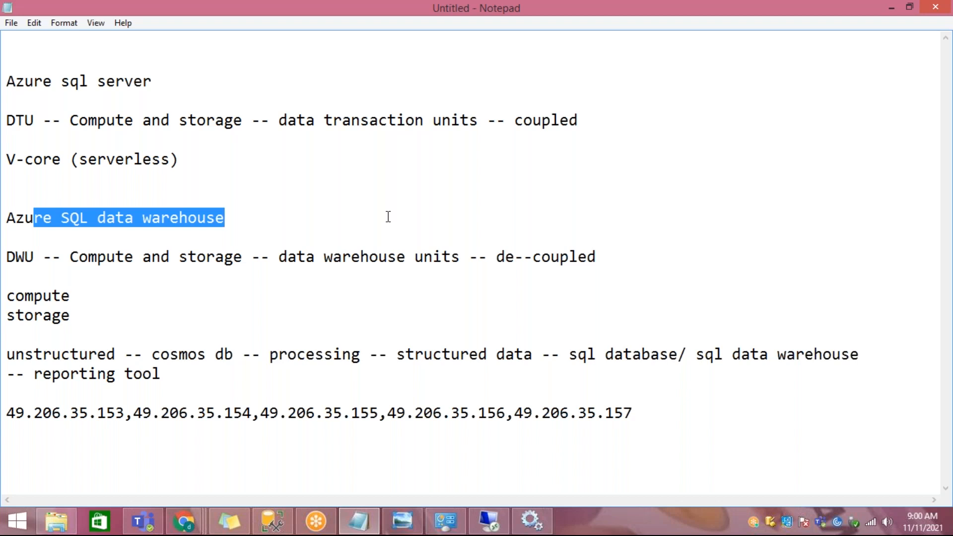
{"action": "left_click", "coordinate": [379, 204]}
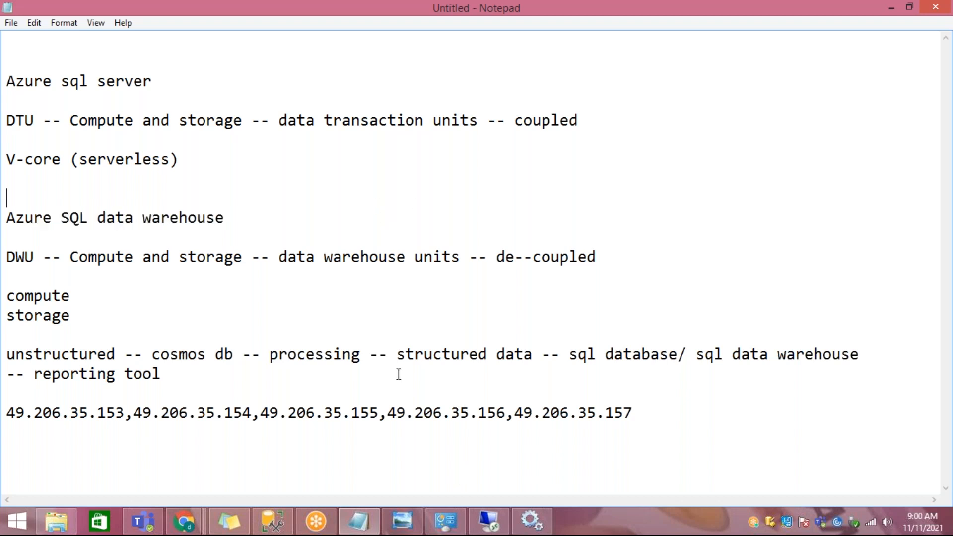
Step: Switch to Microsoft Teams, join the DA-100 Analyzing Data with Power BI meeting and minimize its window
{"action": "left_click", "coordinate": [142, 521]}
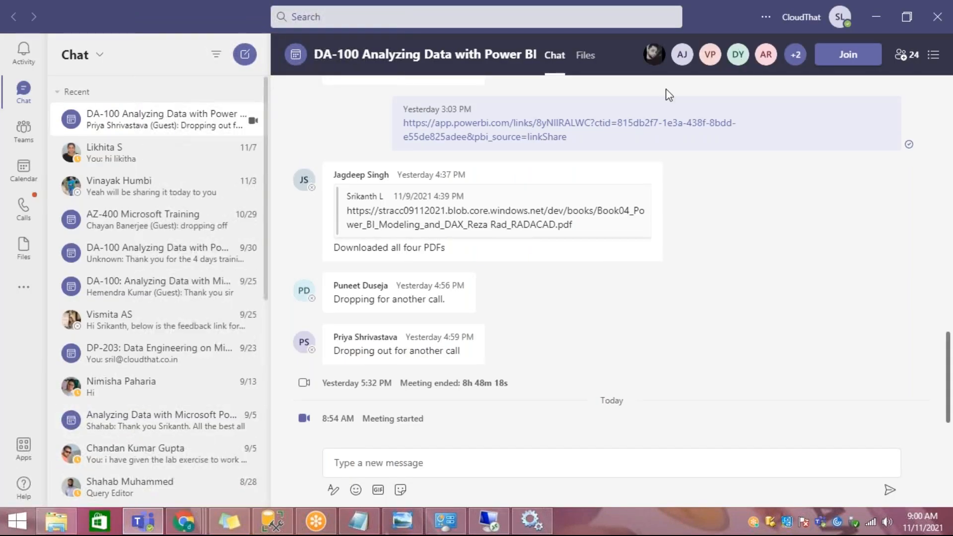
{"action": "left_click", "coordinate": [849, 56]}
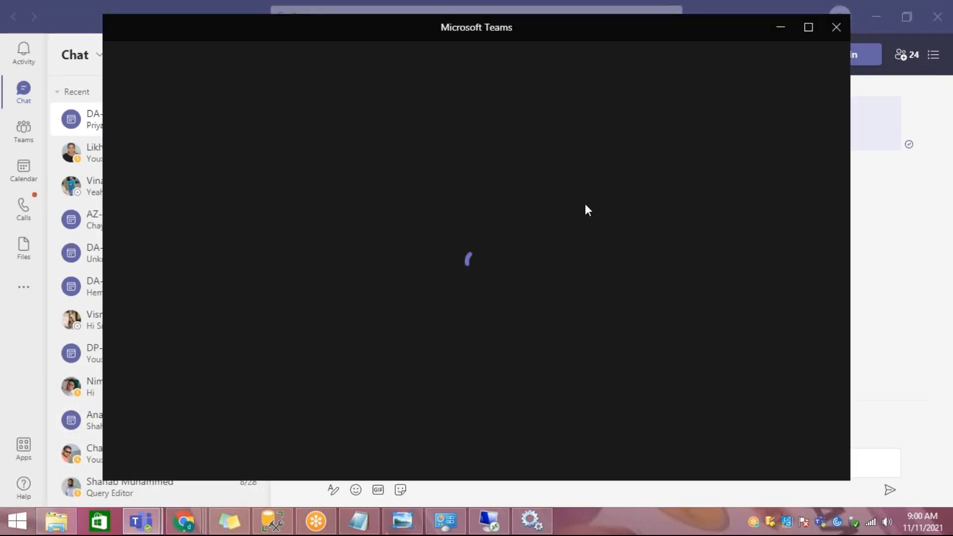
{"action": "left_click", "coordinate": [763, 424]}
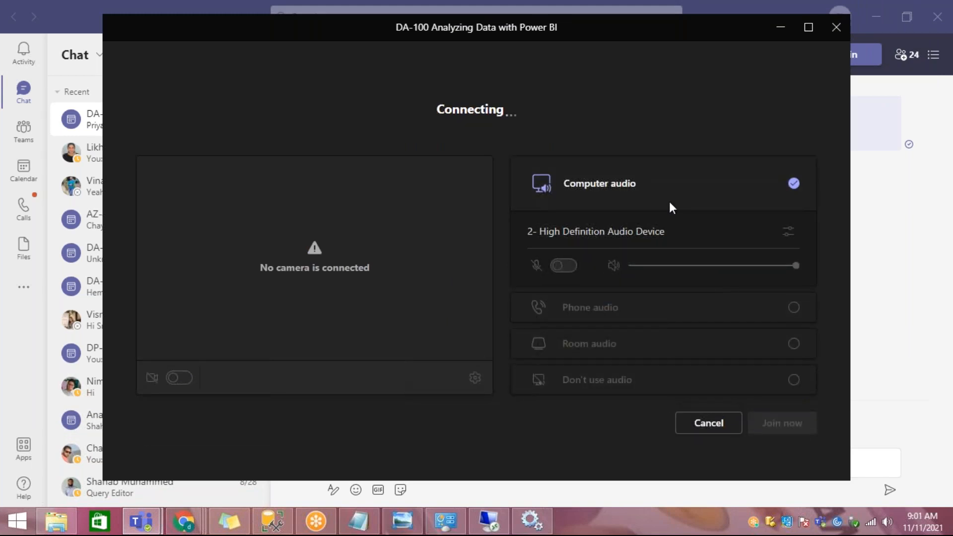
{"action": "left_click_drag", "start_coordinate": [568, 35], "coordinate": [568, 70]}
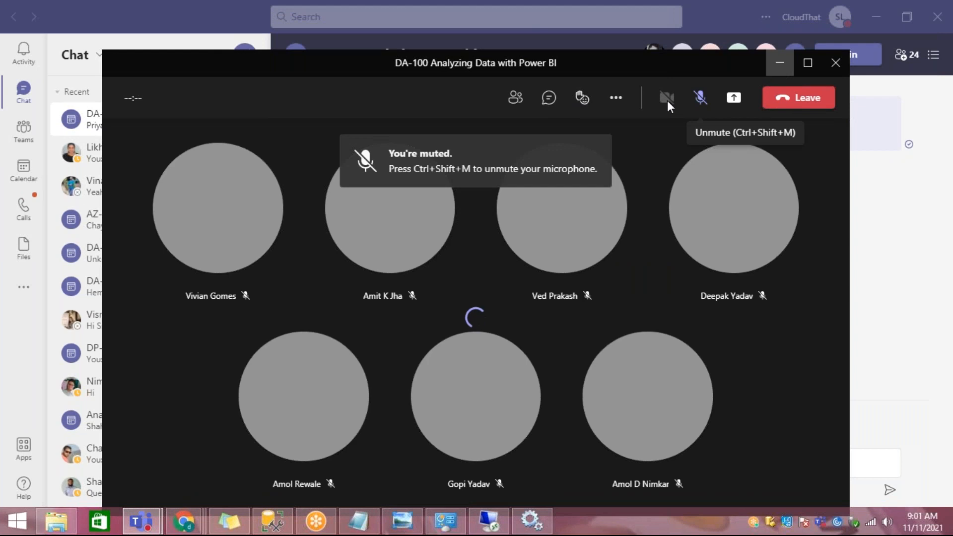
{"action": "left_click", "coordinate": [780, 63]}
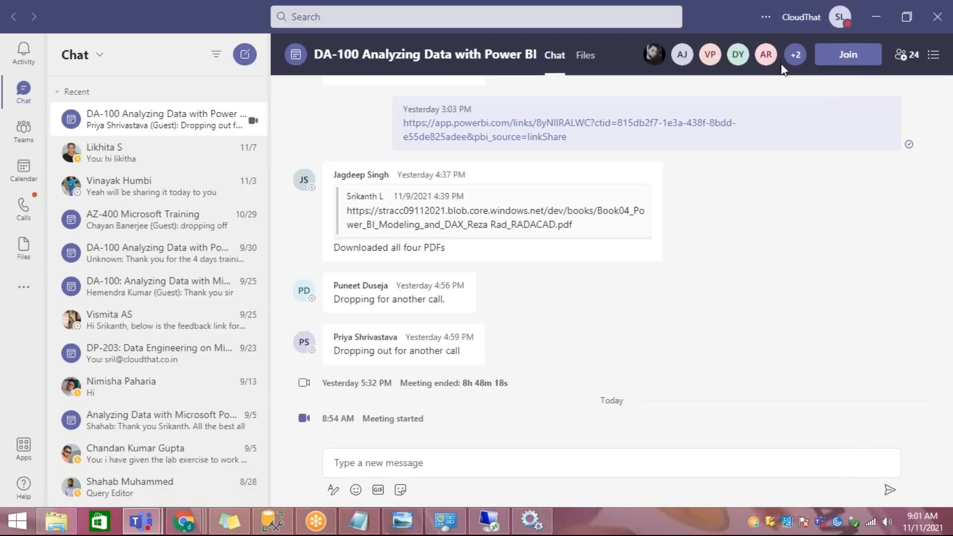
Step: Switch back to the Azure portal in Chrome and open the form for creating a new SQL database at its Database details
{"action": "mouse_move", "coordinate": [184, 521]}
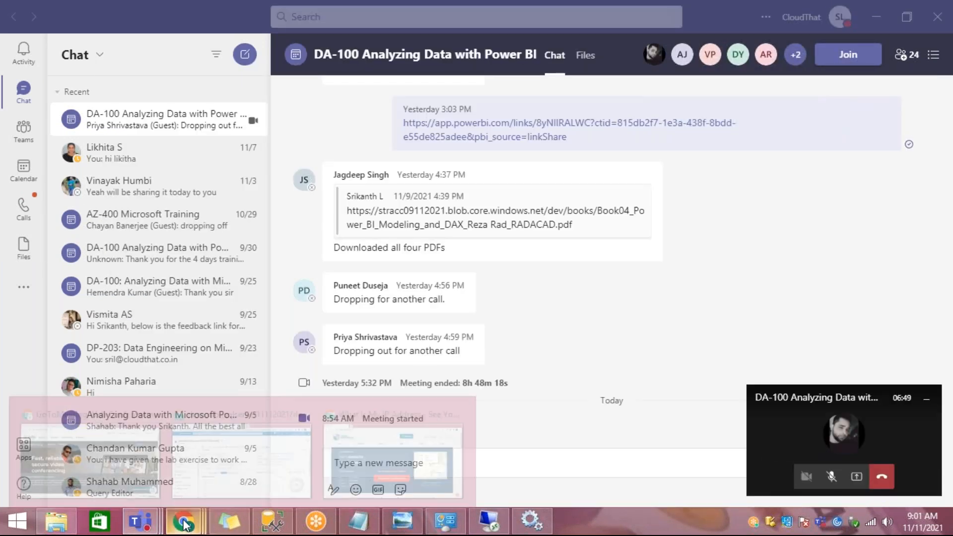
{"action": "left_click", "coordinate": [243, 476]}
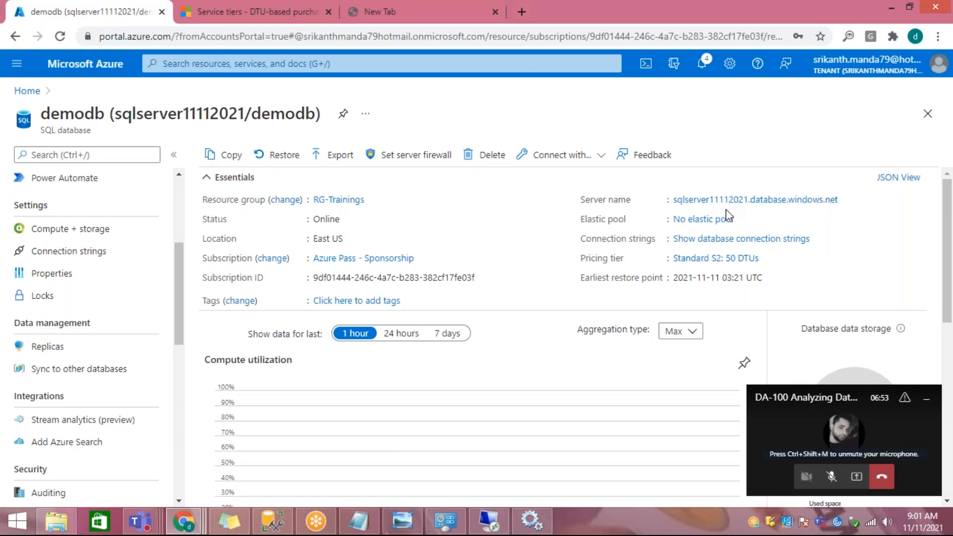
{"action": "left_click", "coordinate": [25, 90]}
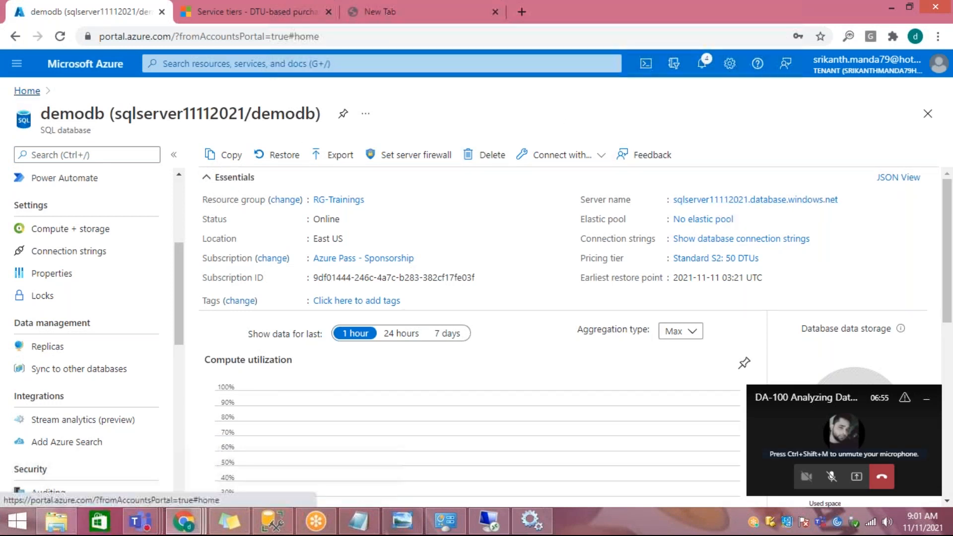
{"action": "left_click", "coordinate": [223, 160]}
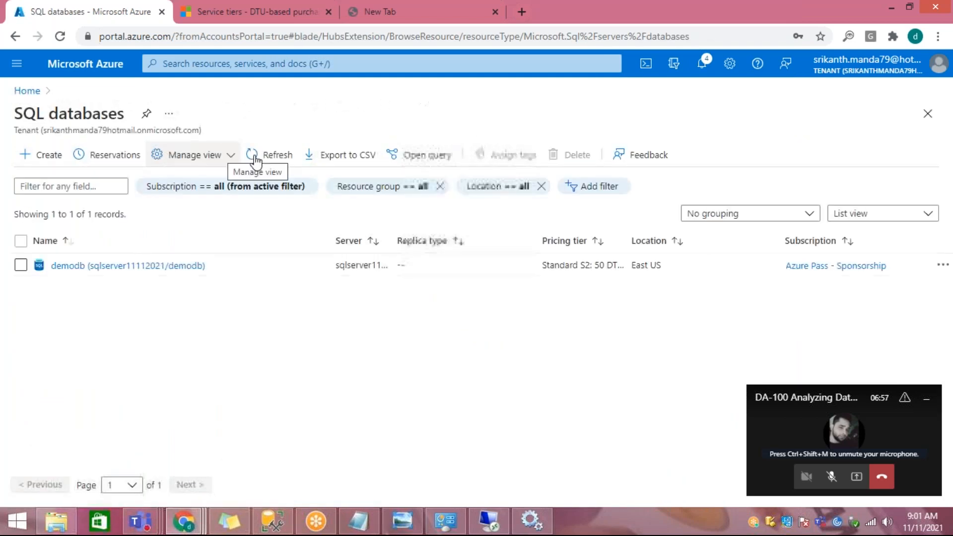
{"action": "left_click", "coordinate": [53, 160]}
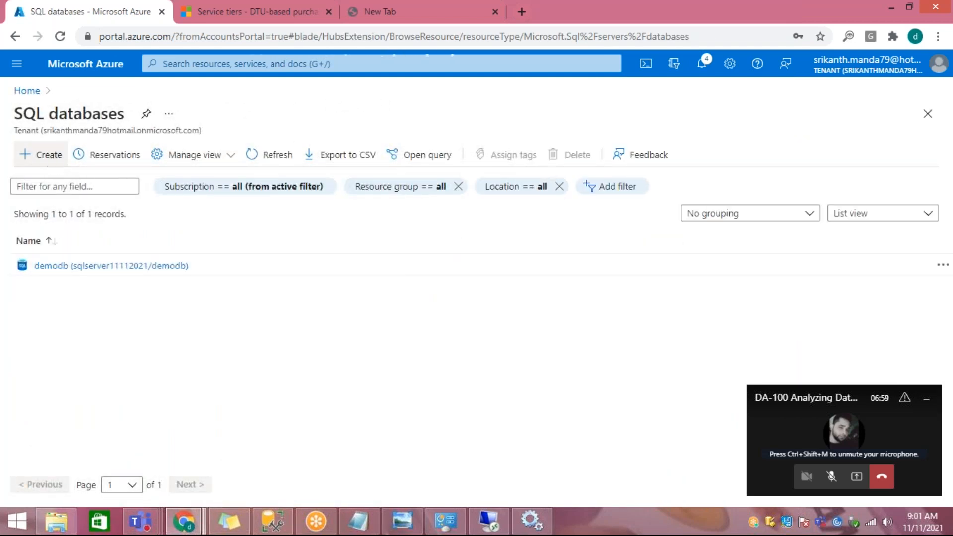
{"action": "scroll", "coordinate": [501, 297], "scroll_direction": "down", "scroll_amount": 3}
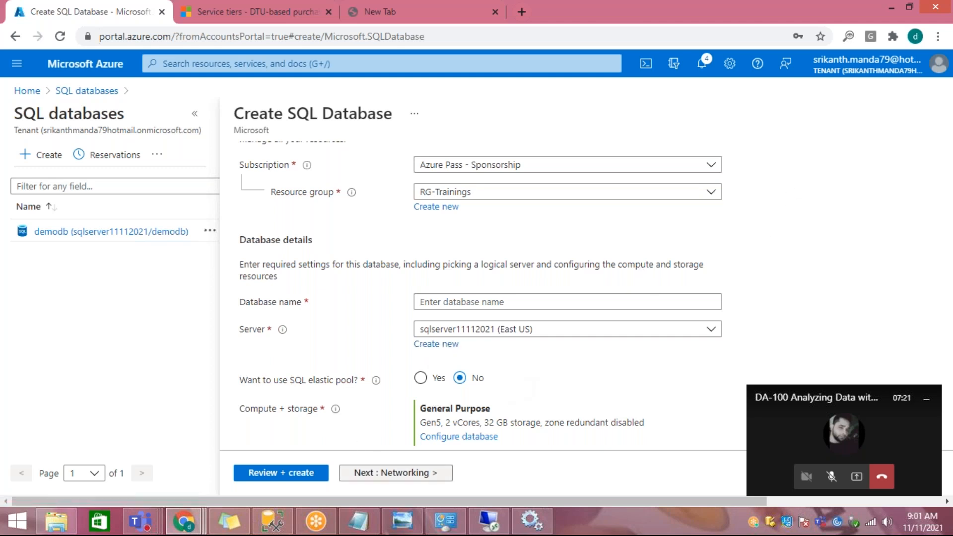
{"action": "left_click", "coordinate": [674, 17]}
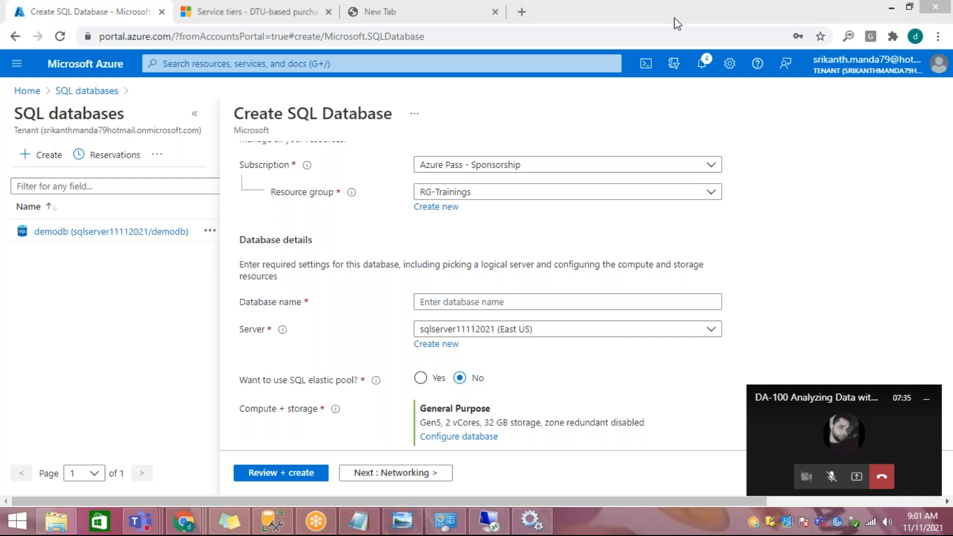